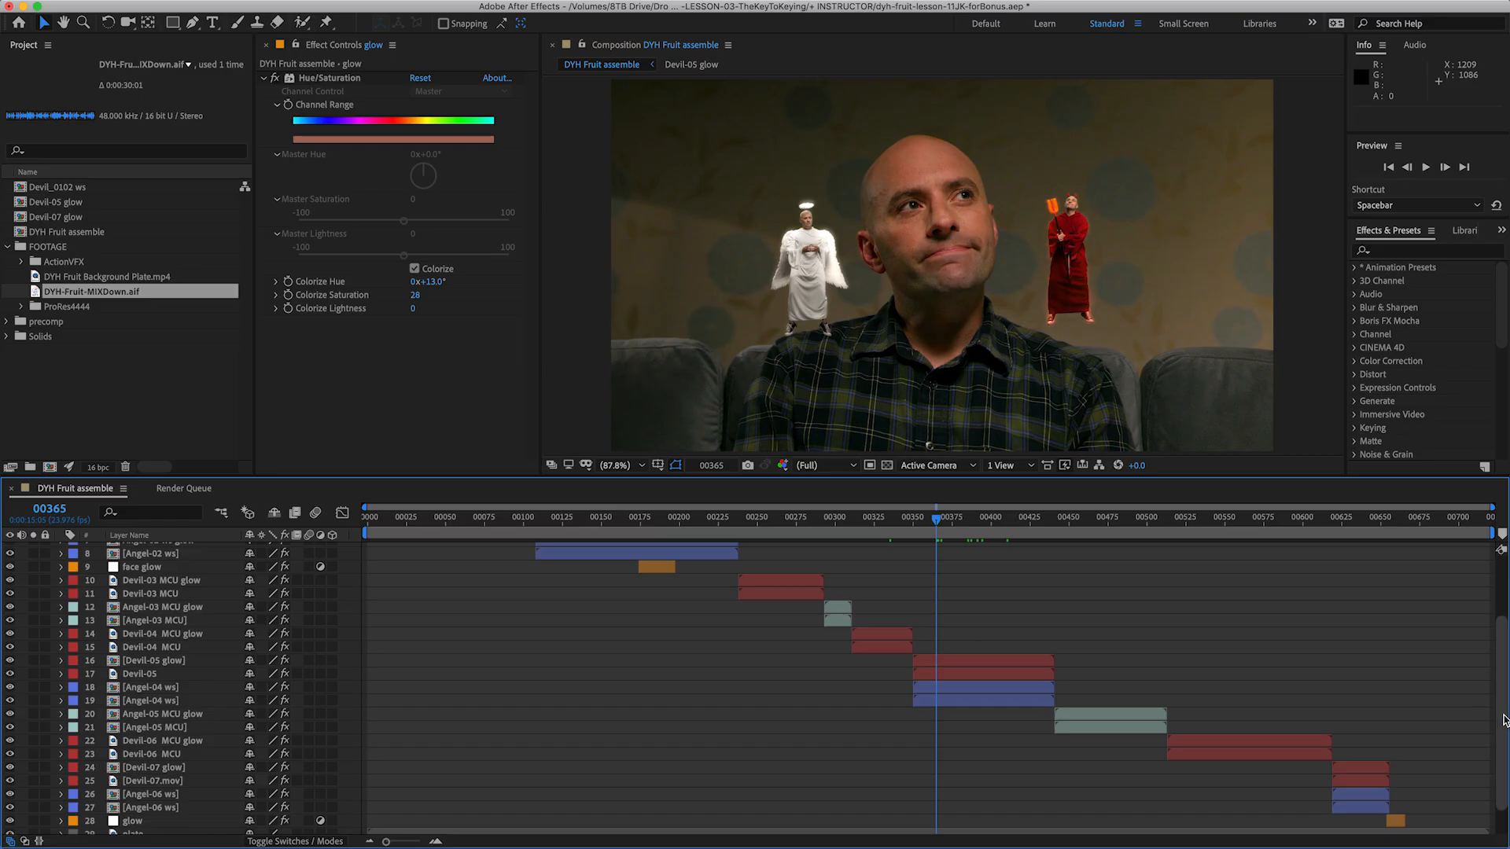
Step: Examine the effect stacks applied to the Devil-05 glow layer and the Devil-05 layer
scroll(1478, 725, down, 3)
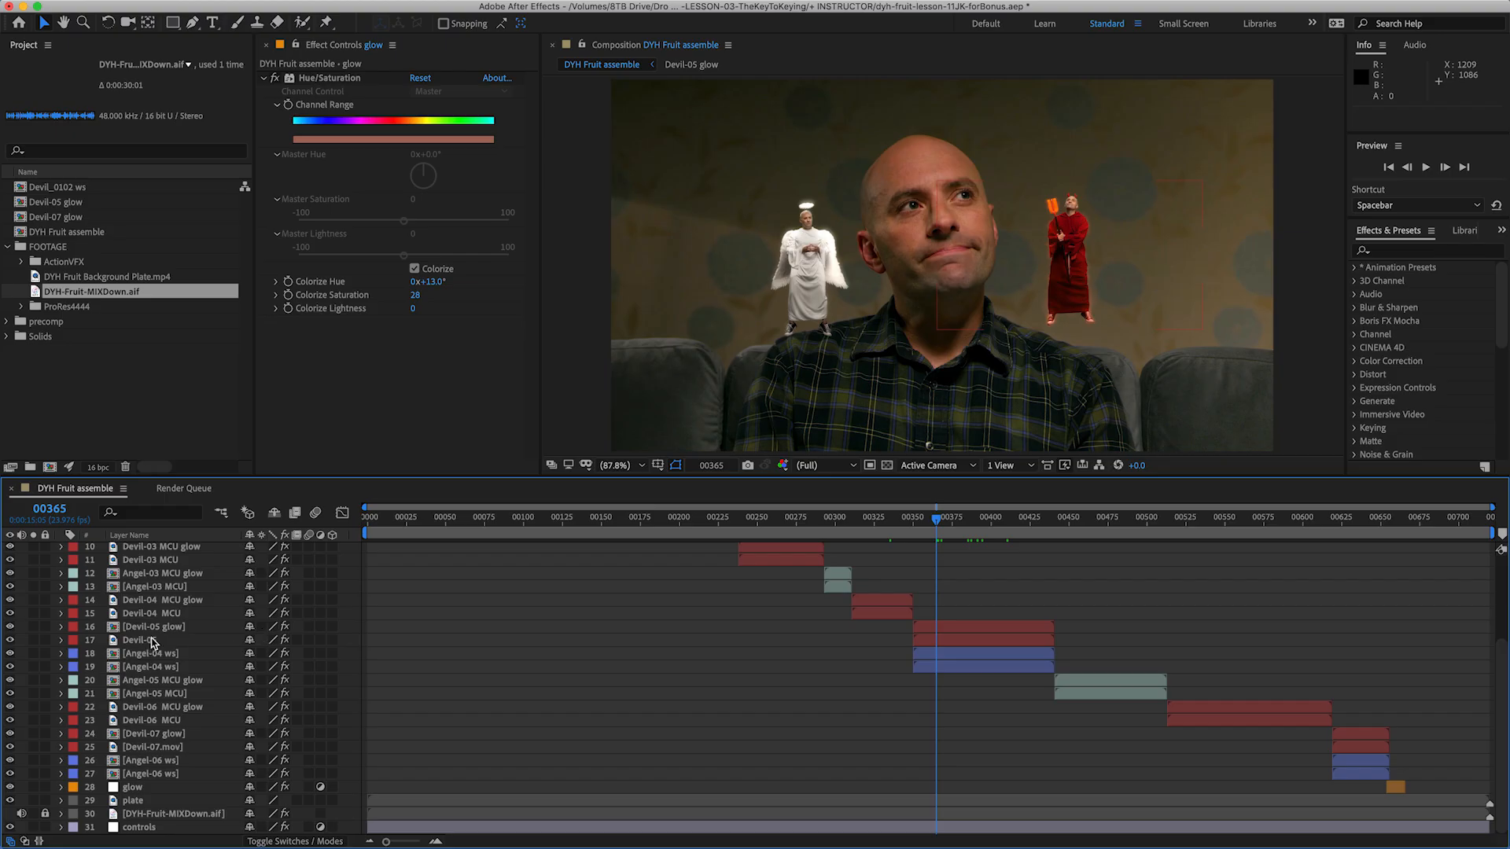
click(170, 629)
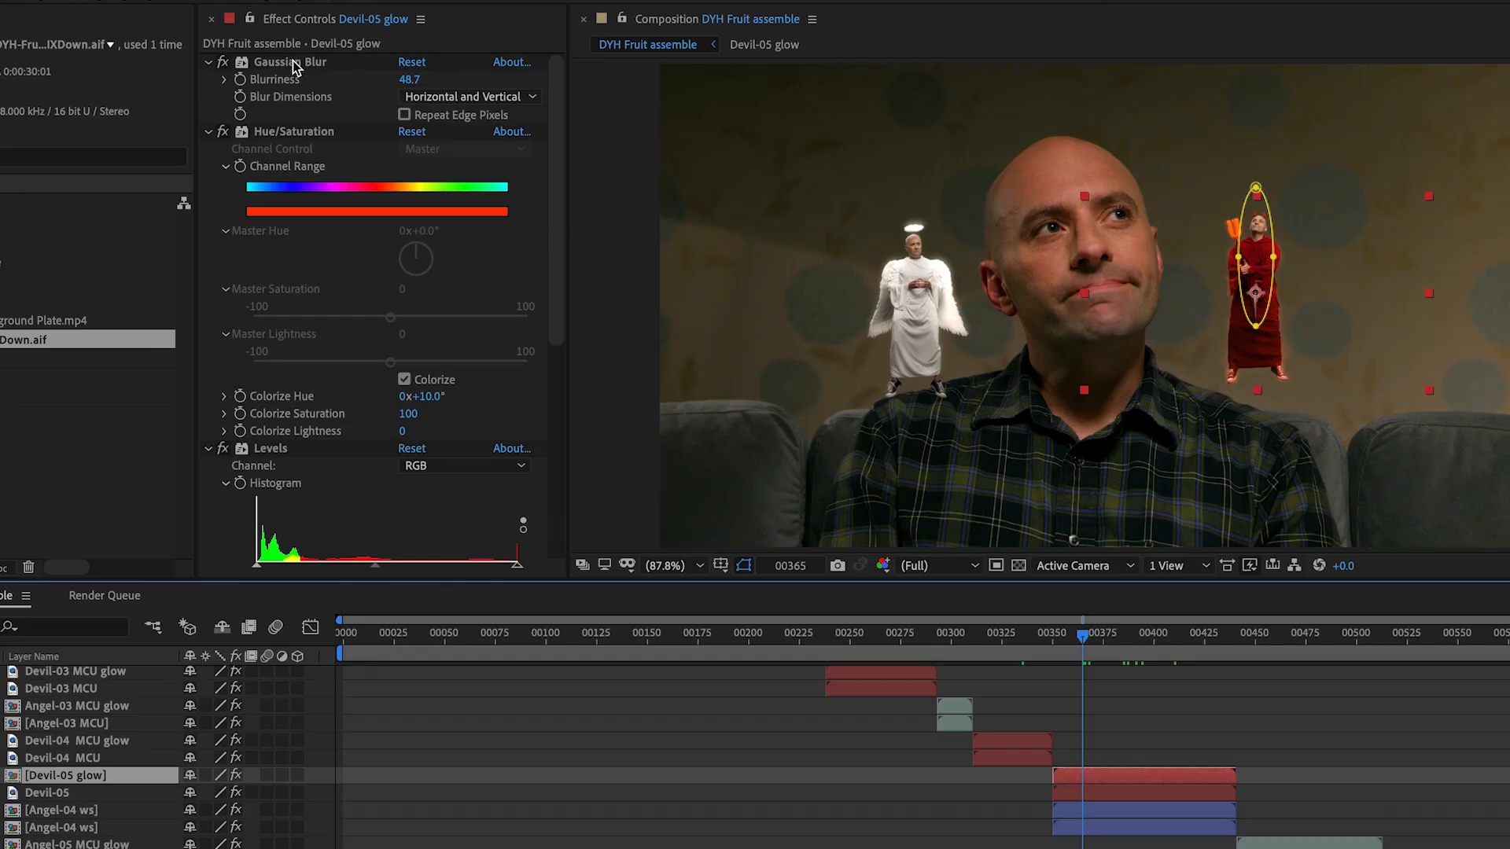
drag(549, 155, 577, 359)
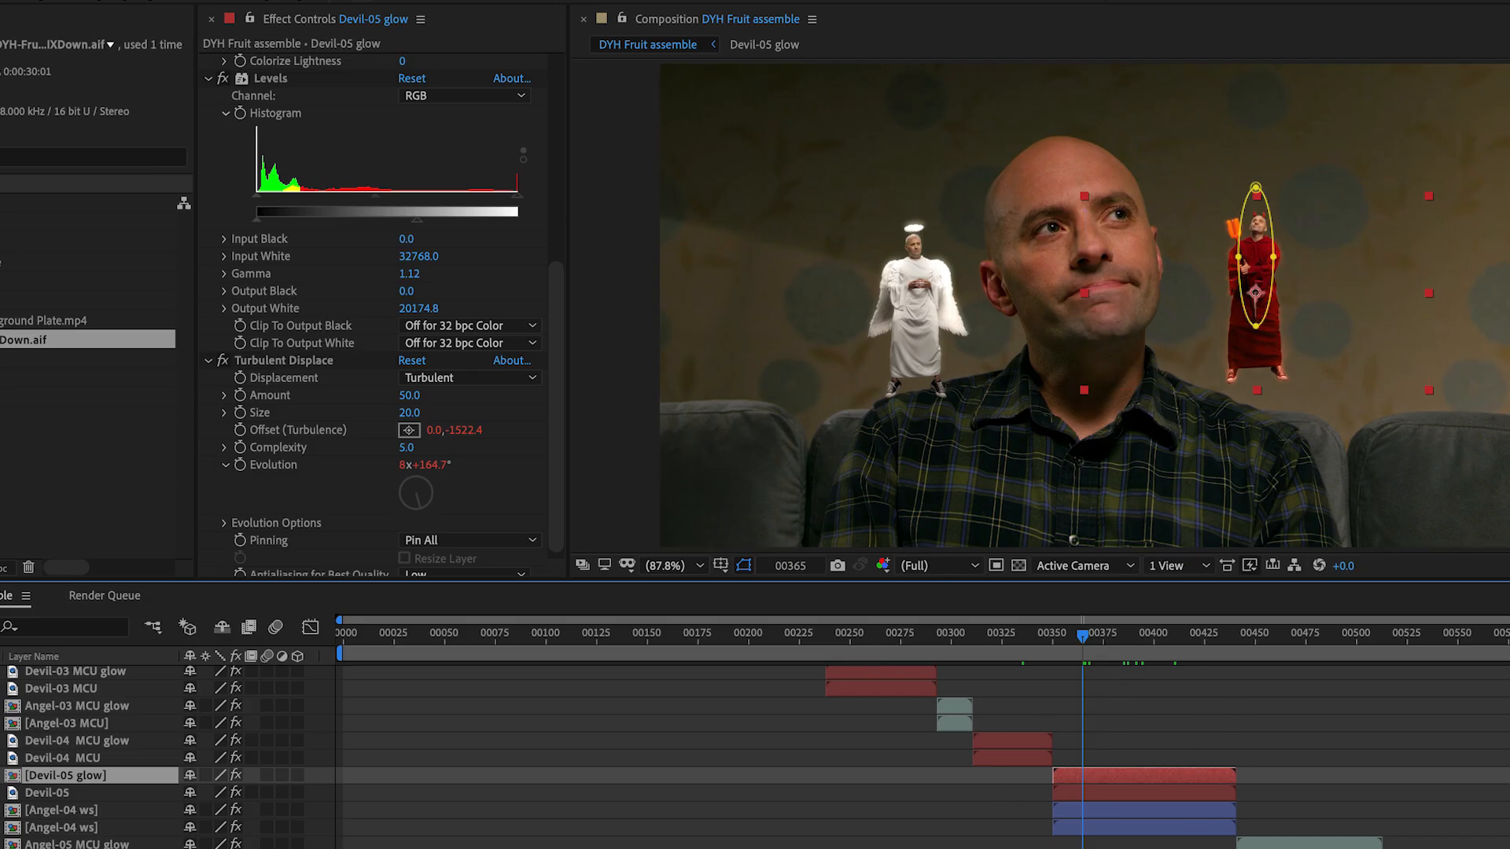
click(100, 792)
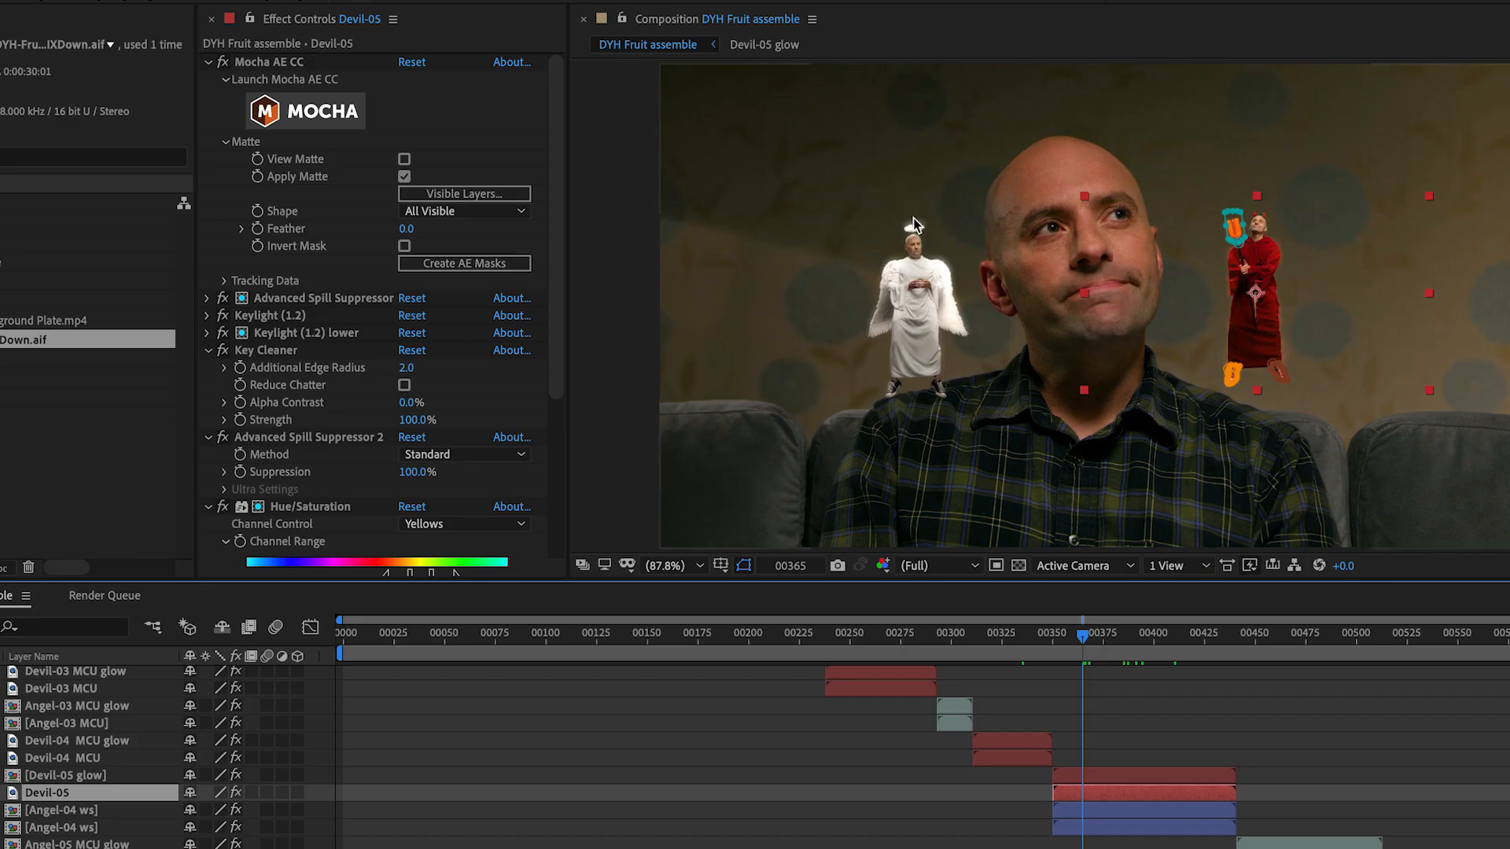
mouse_move(555, 132)
mouse_down()
mouse_move(557, 290)
mouse_move(555, 132)
mouse_up()
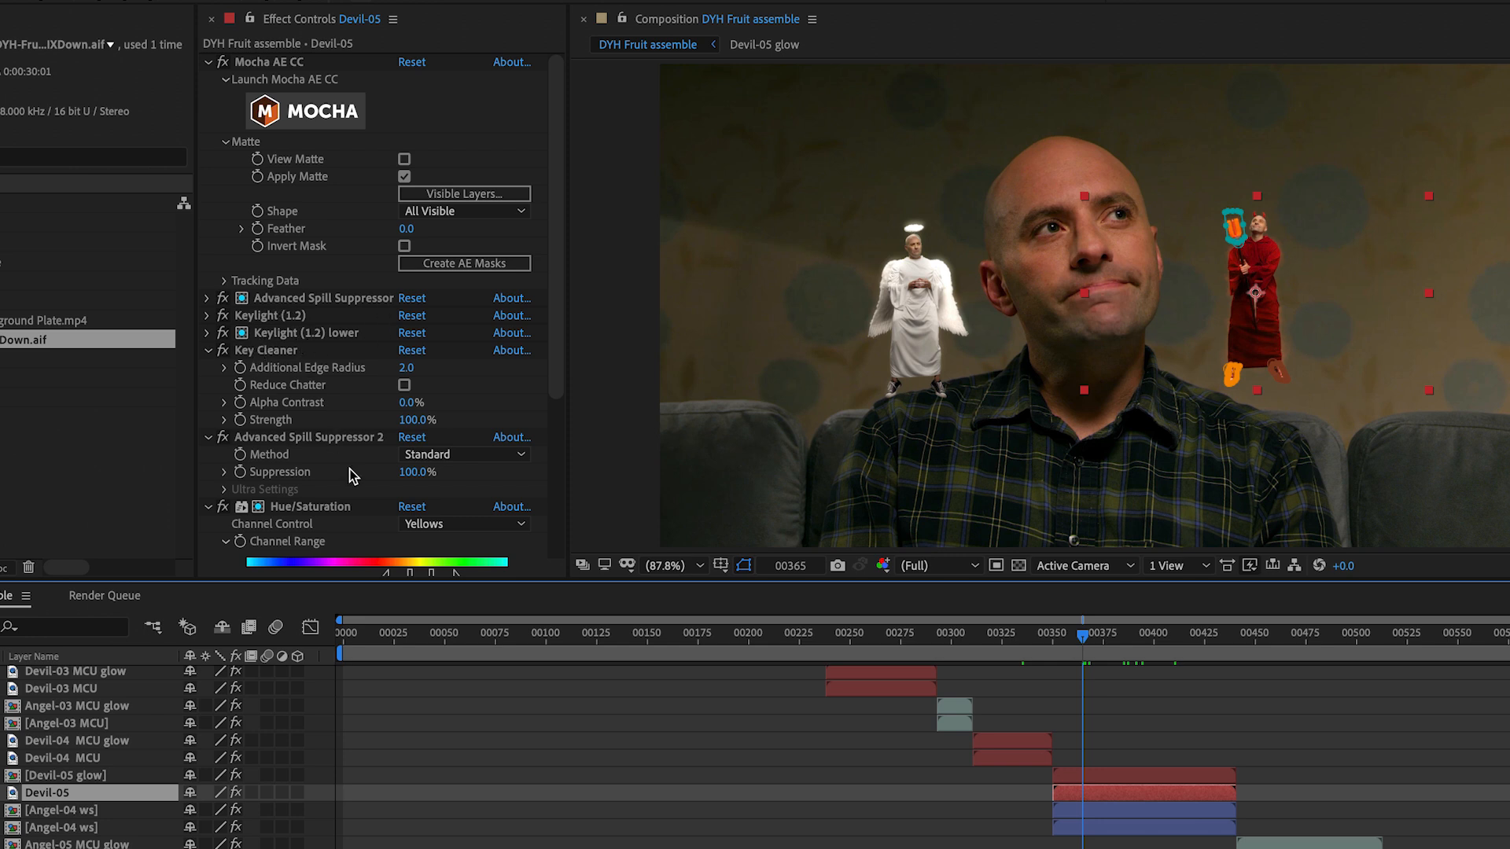
click(302, 122)
click(1163, 774)
Step: Move to frame 388, open the Angel-04 ws precomp and show the effects on its core layer
click(873, 636)
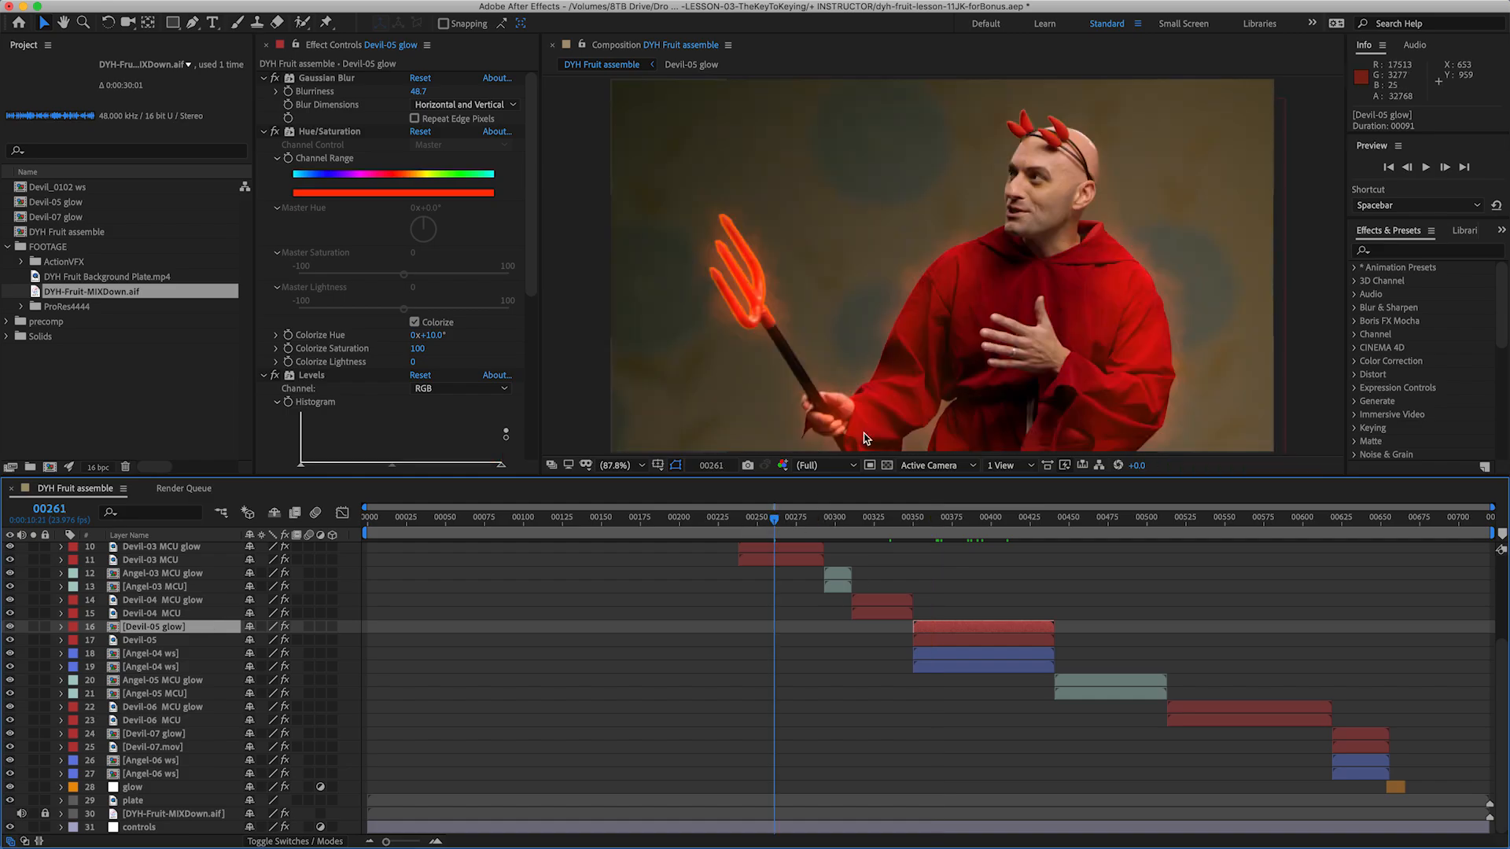
click(972, 516)
click(167, 655)
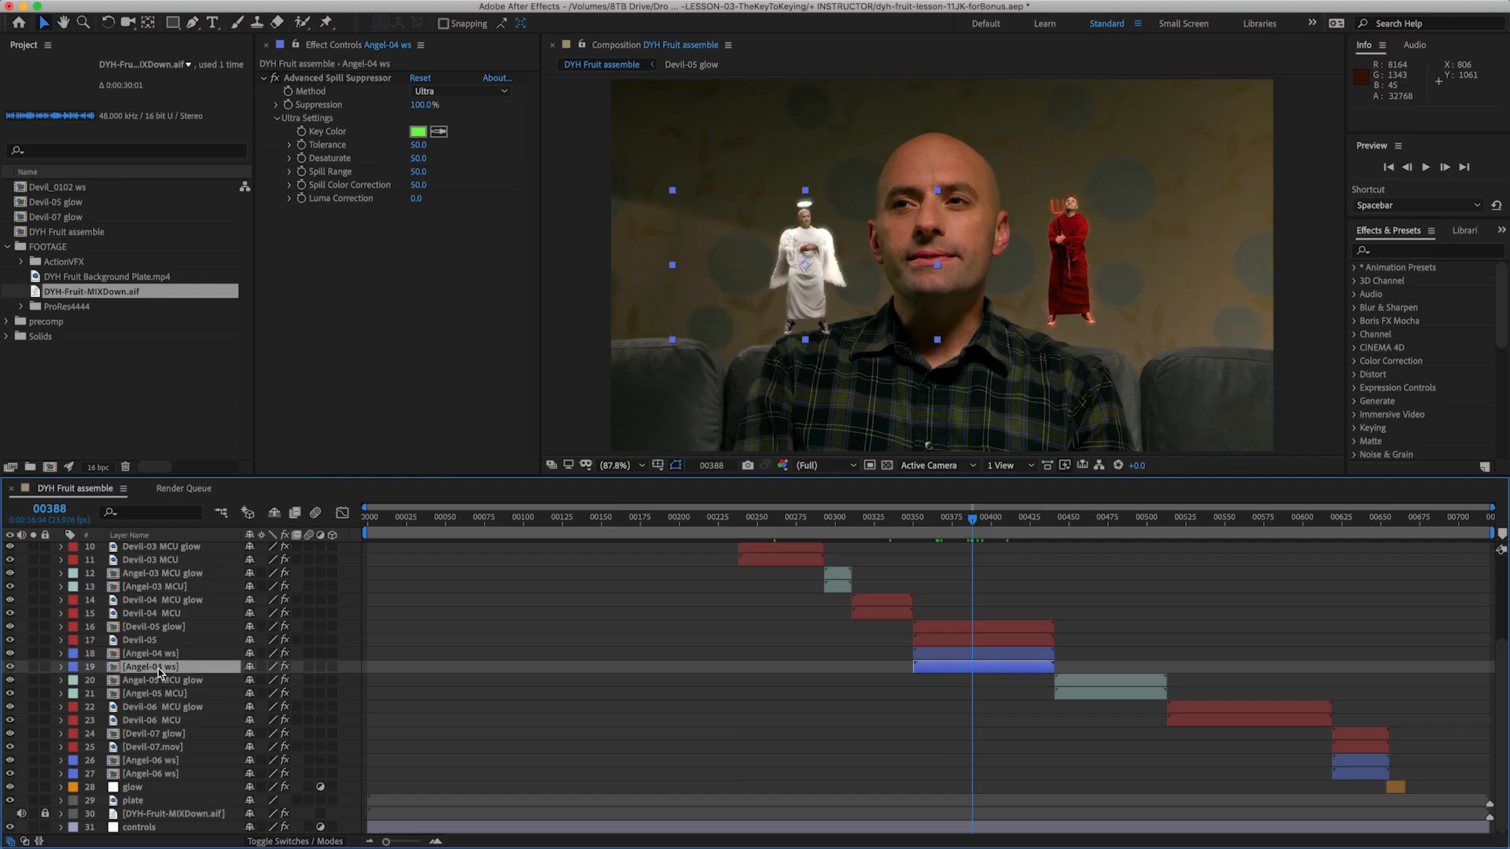
double_click(160, 653)
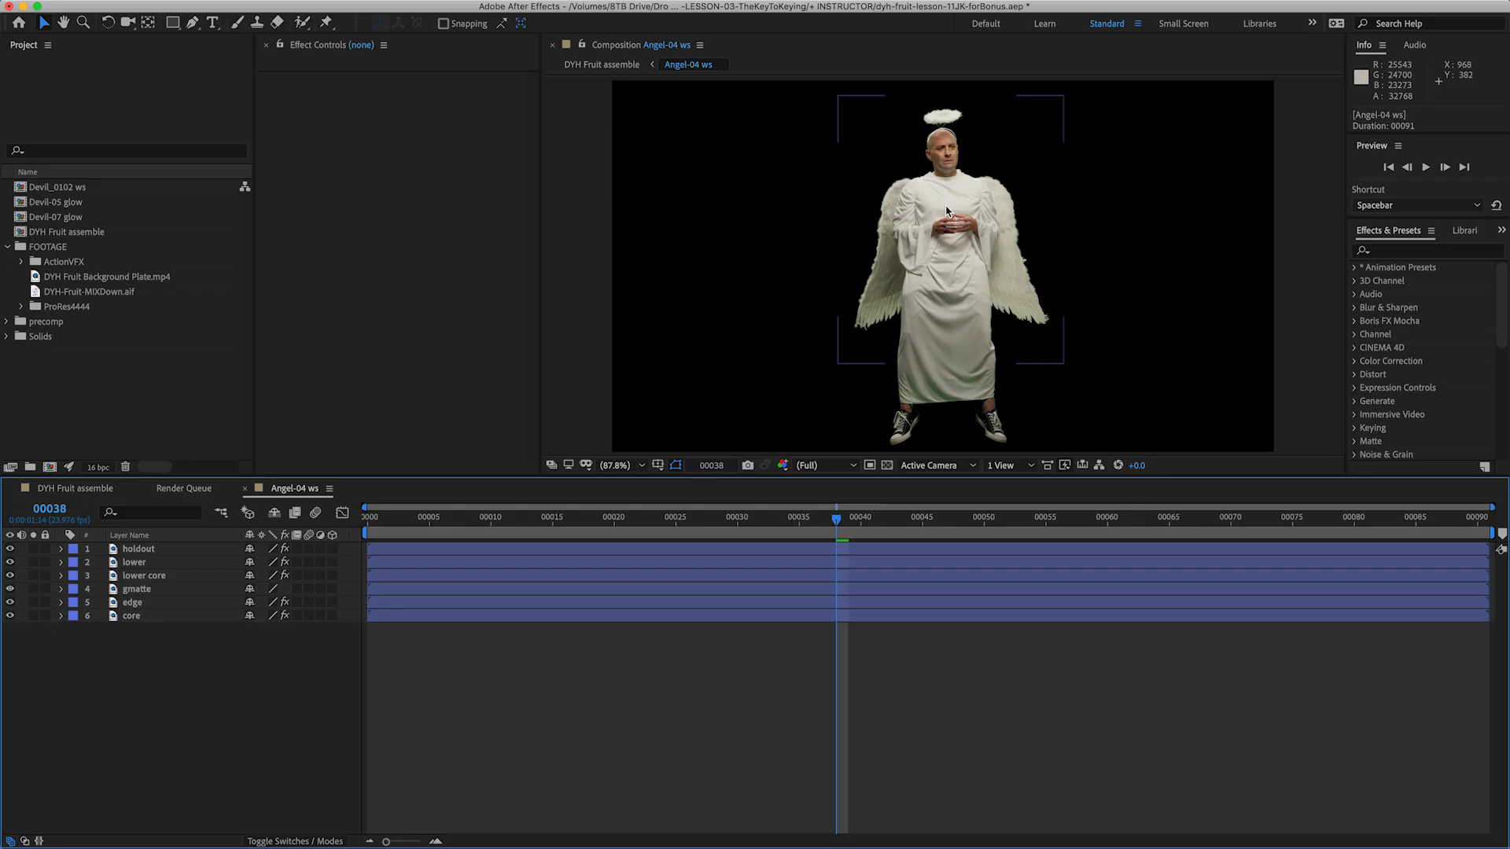
click(176, 618)
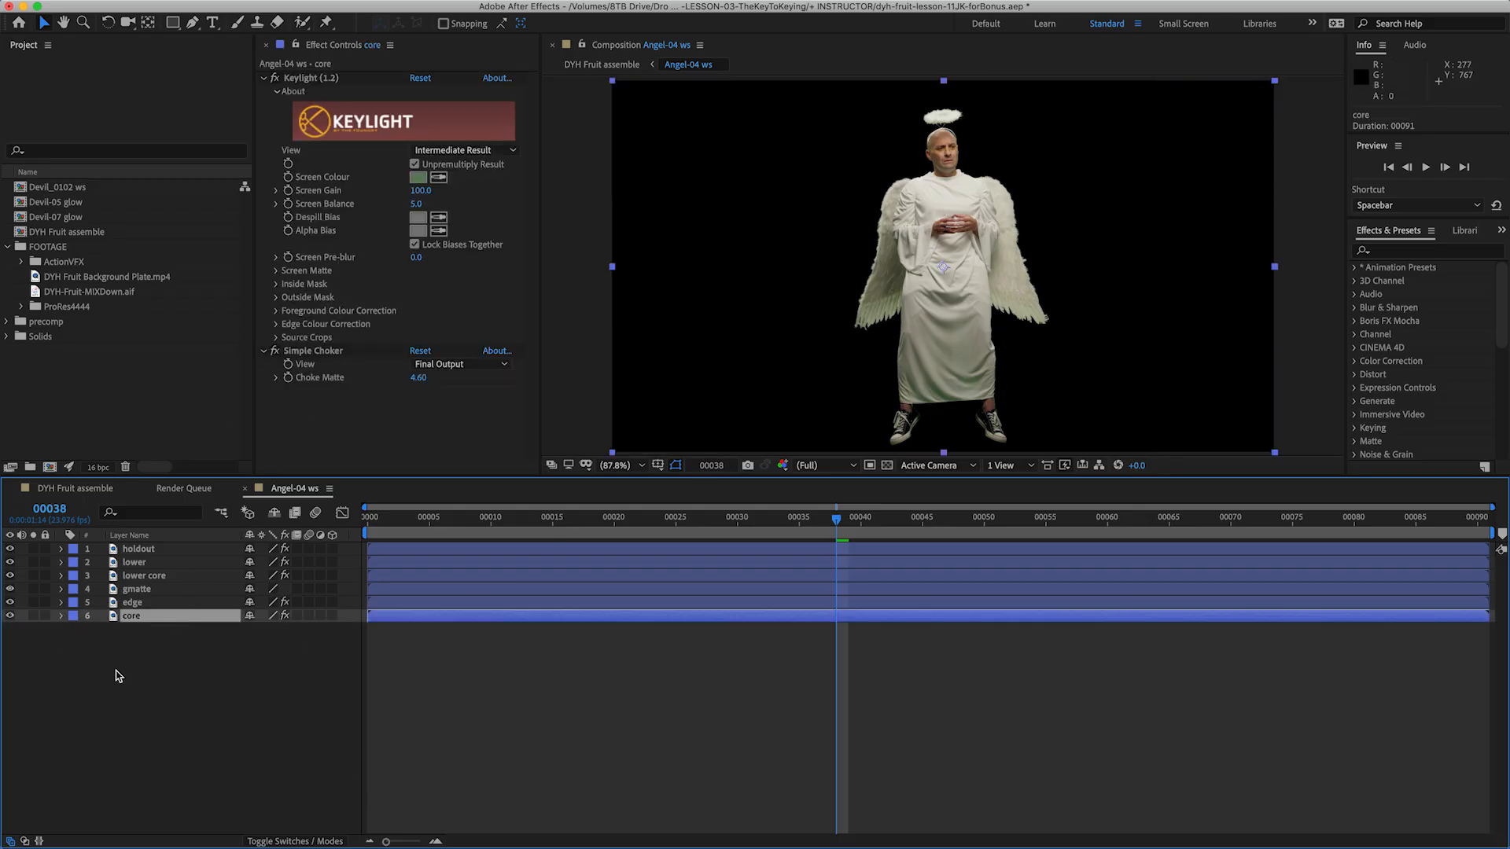
Step: Check the effects on the edge, gmatte, lower core, lower and holdout layers of the Angel-04 ws precomp
click(91, 492)
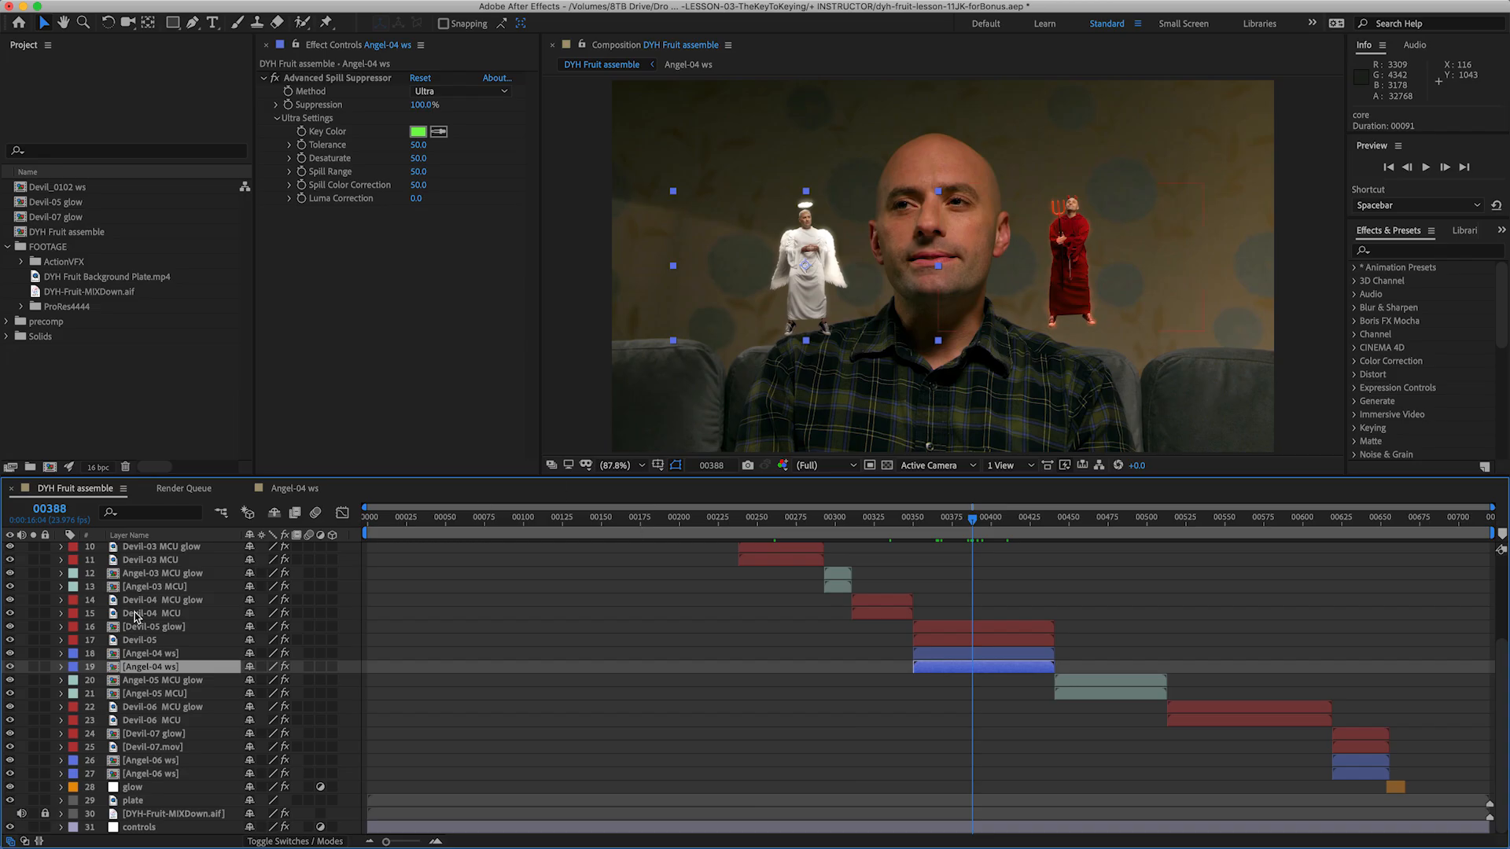
click(293, 488)
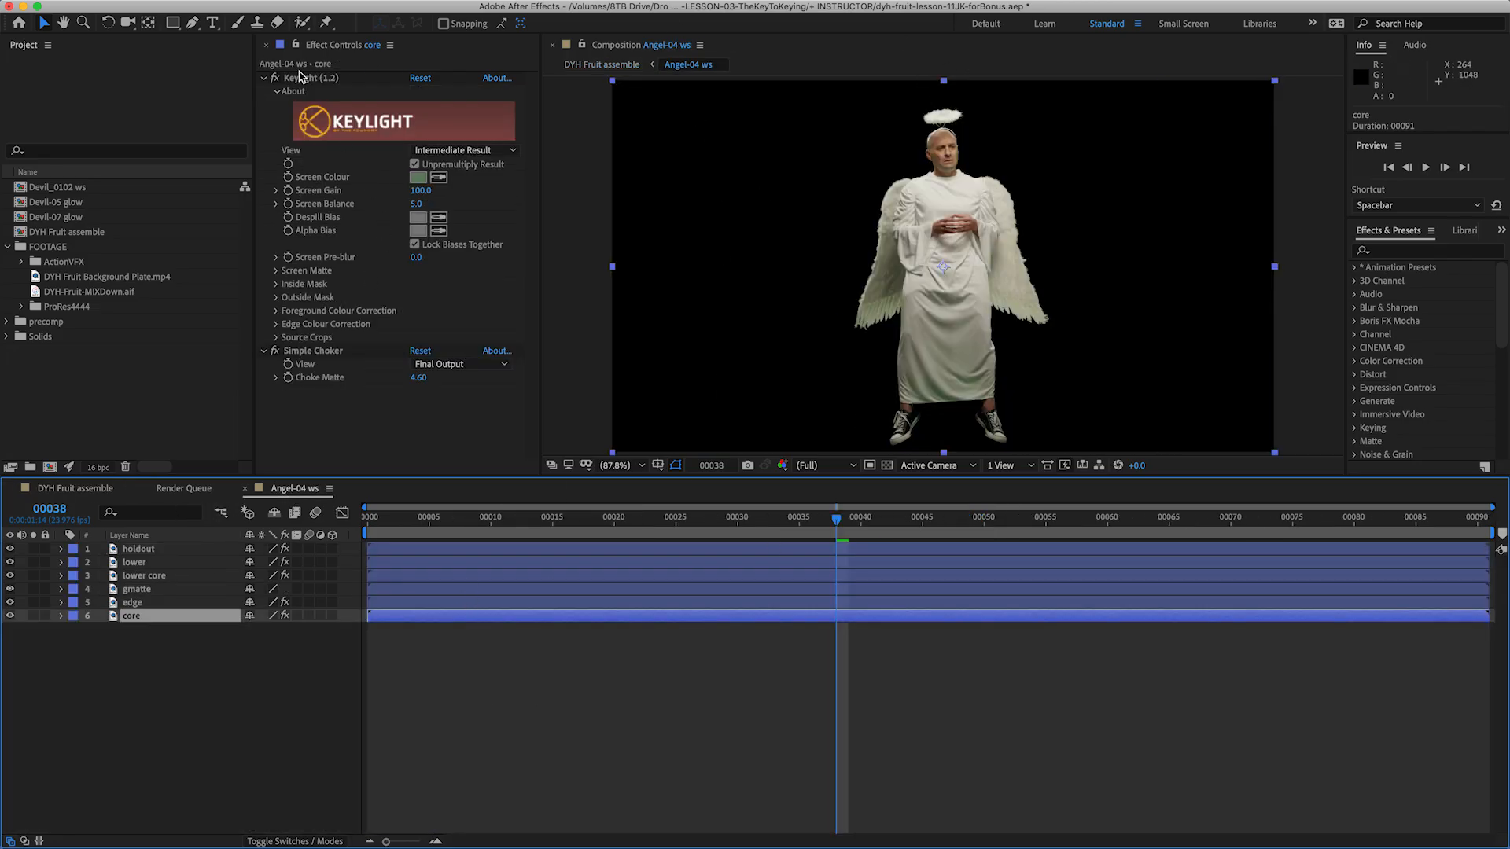
click(175, 603)
click(176, 590)
click(179, 576)
click(181, 563)
click(182, 550)
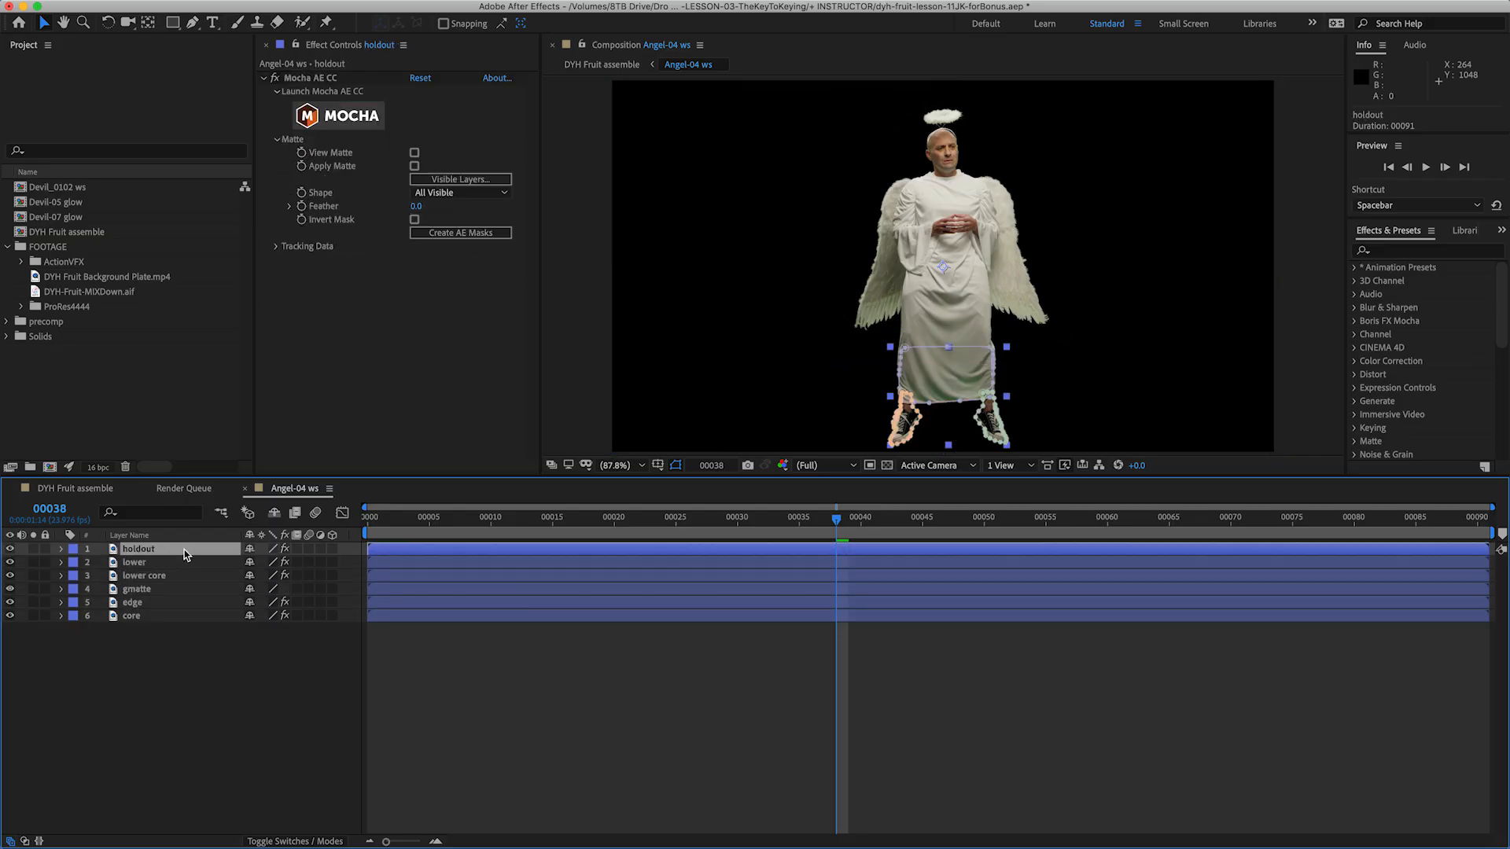
click(509, 768)
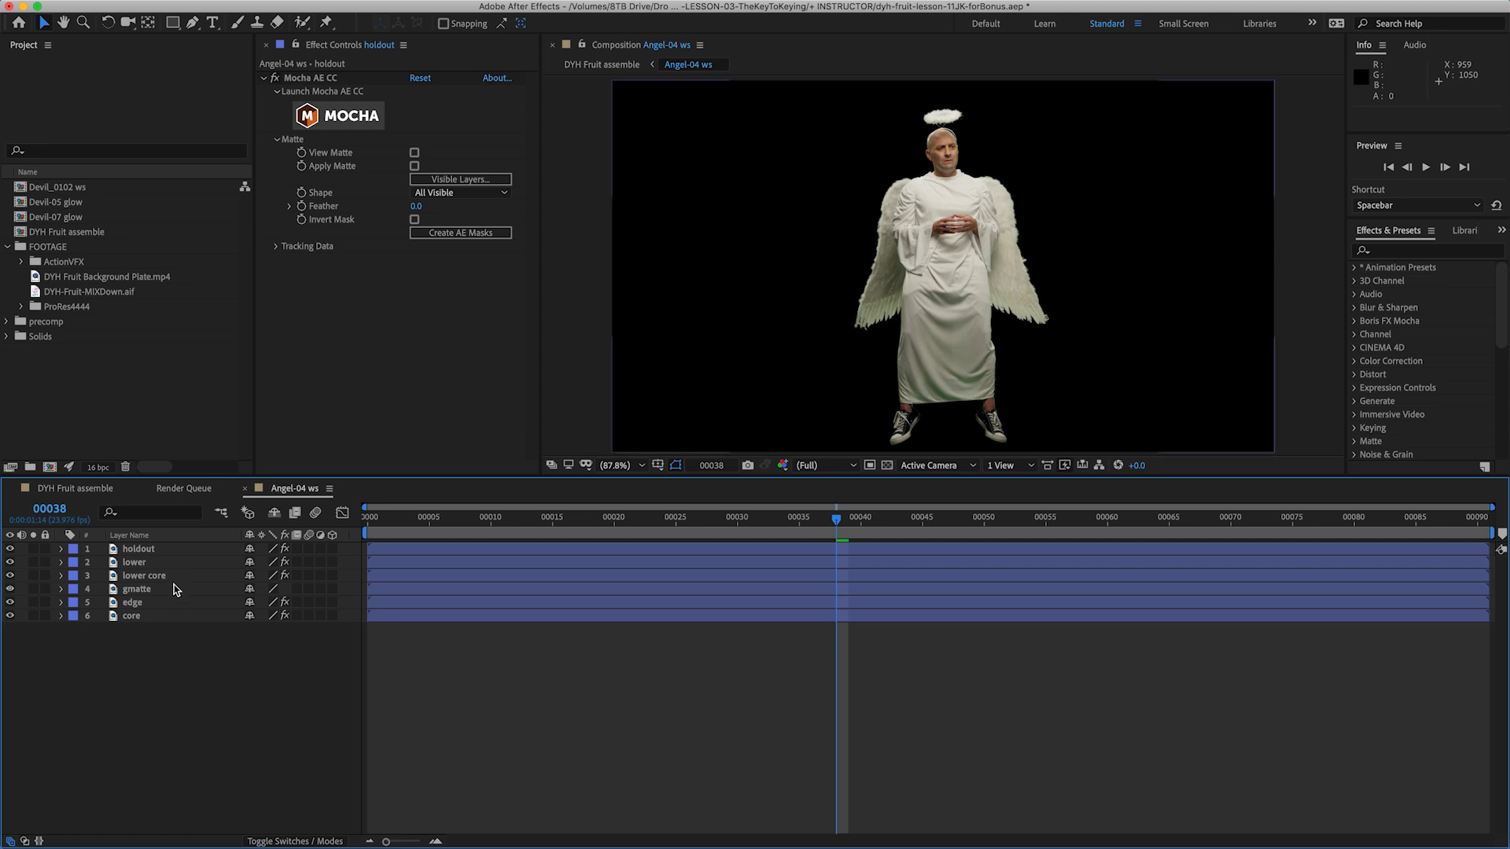
Step: In the DYH Fruit assemble composition, move to frame 410 and reveal the position expression of the lower Angel-04 ws layer
click(78, 488)
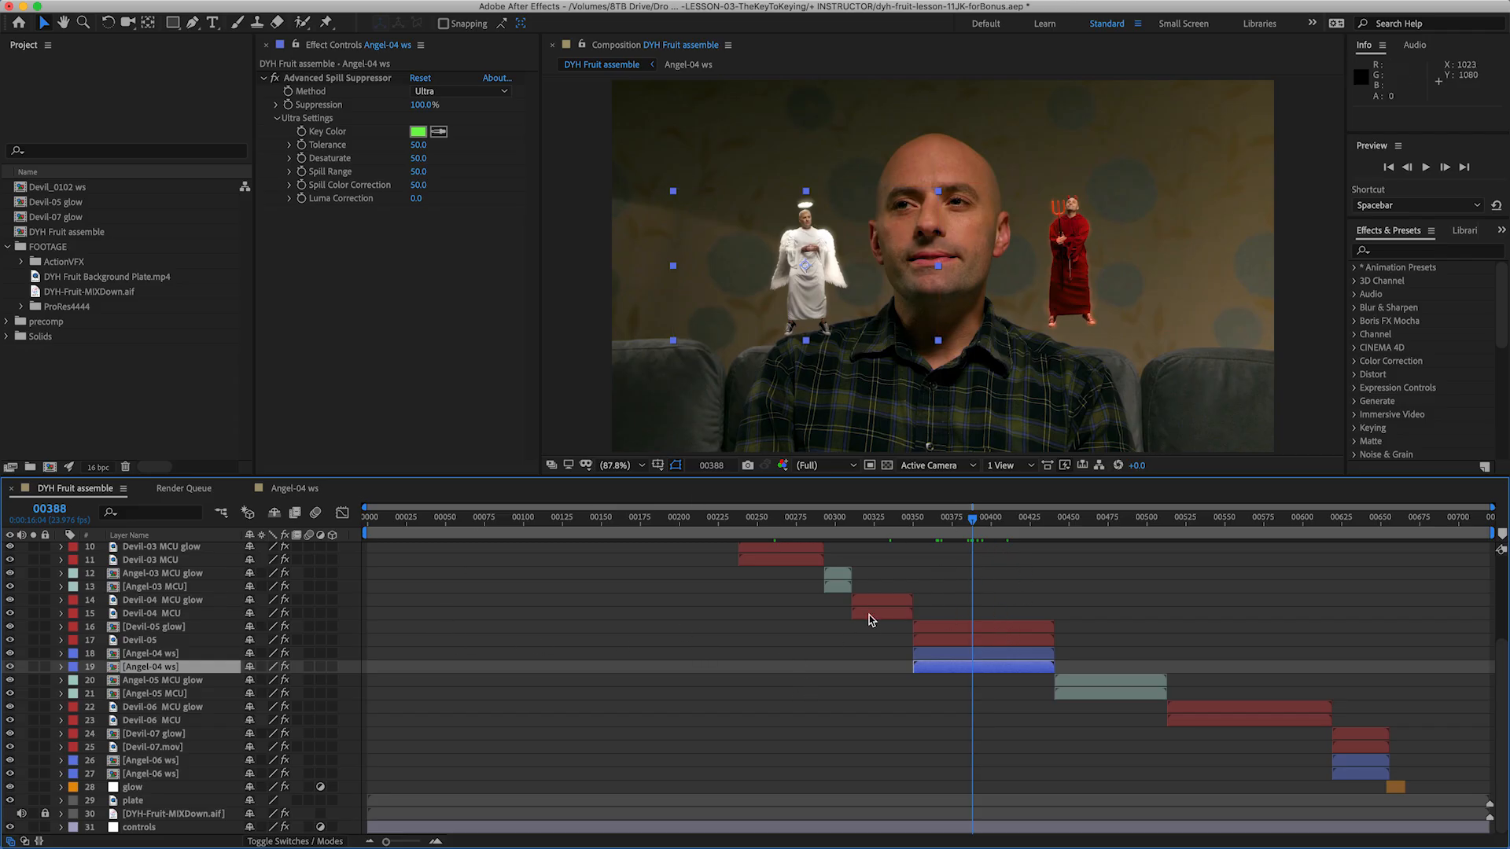
drag(989, 534, 1007, 532)
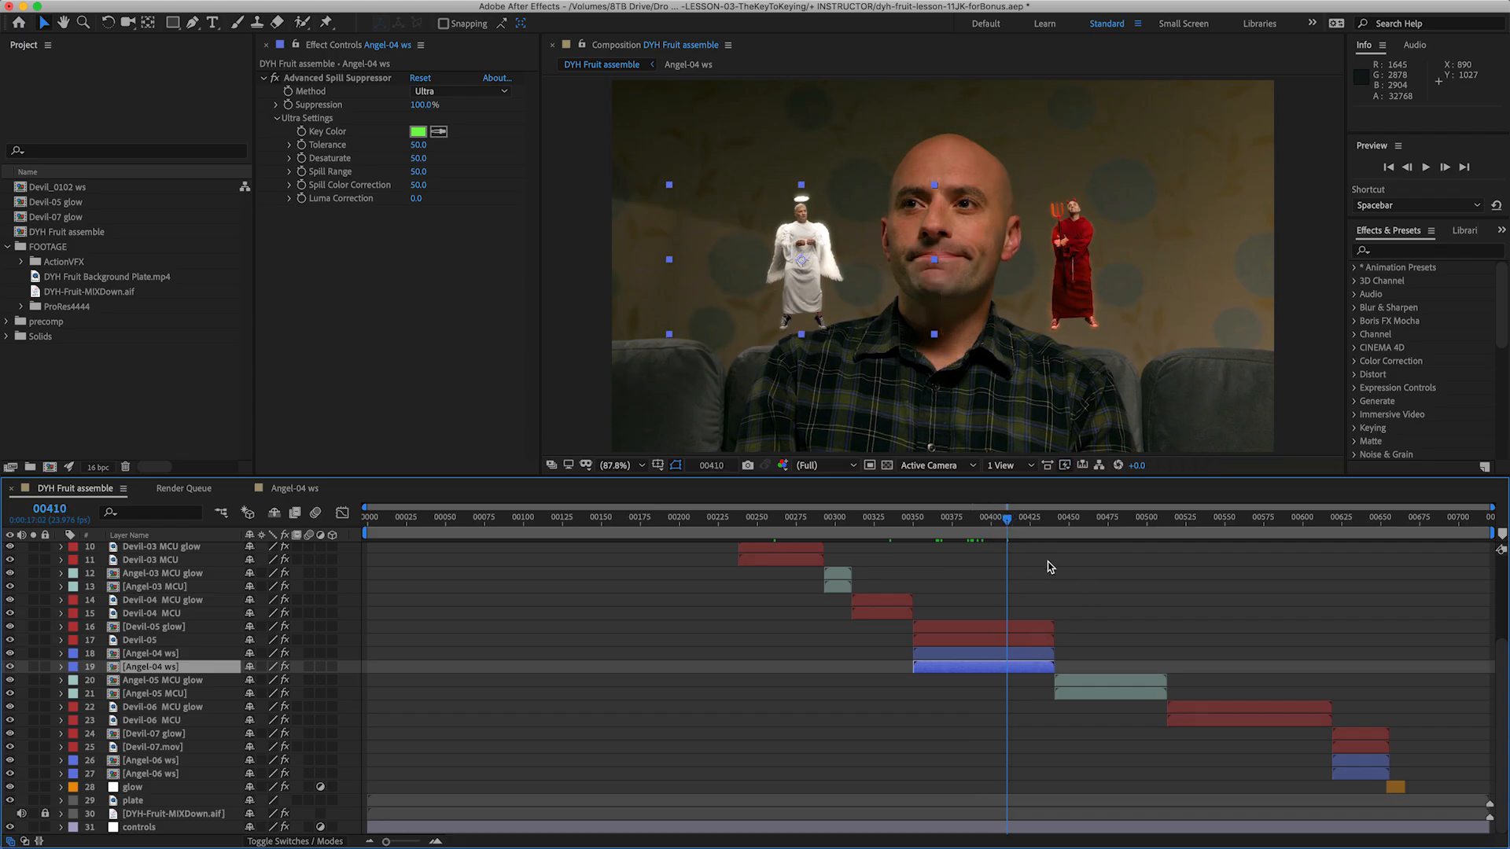
click(1033, 582)
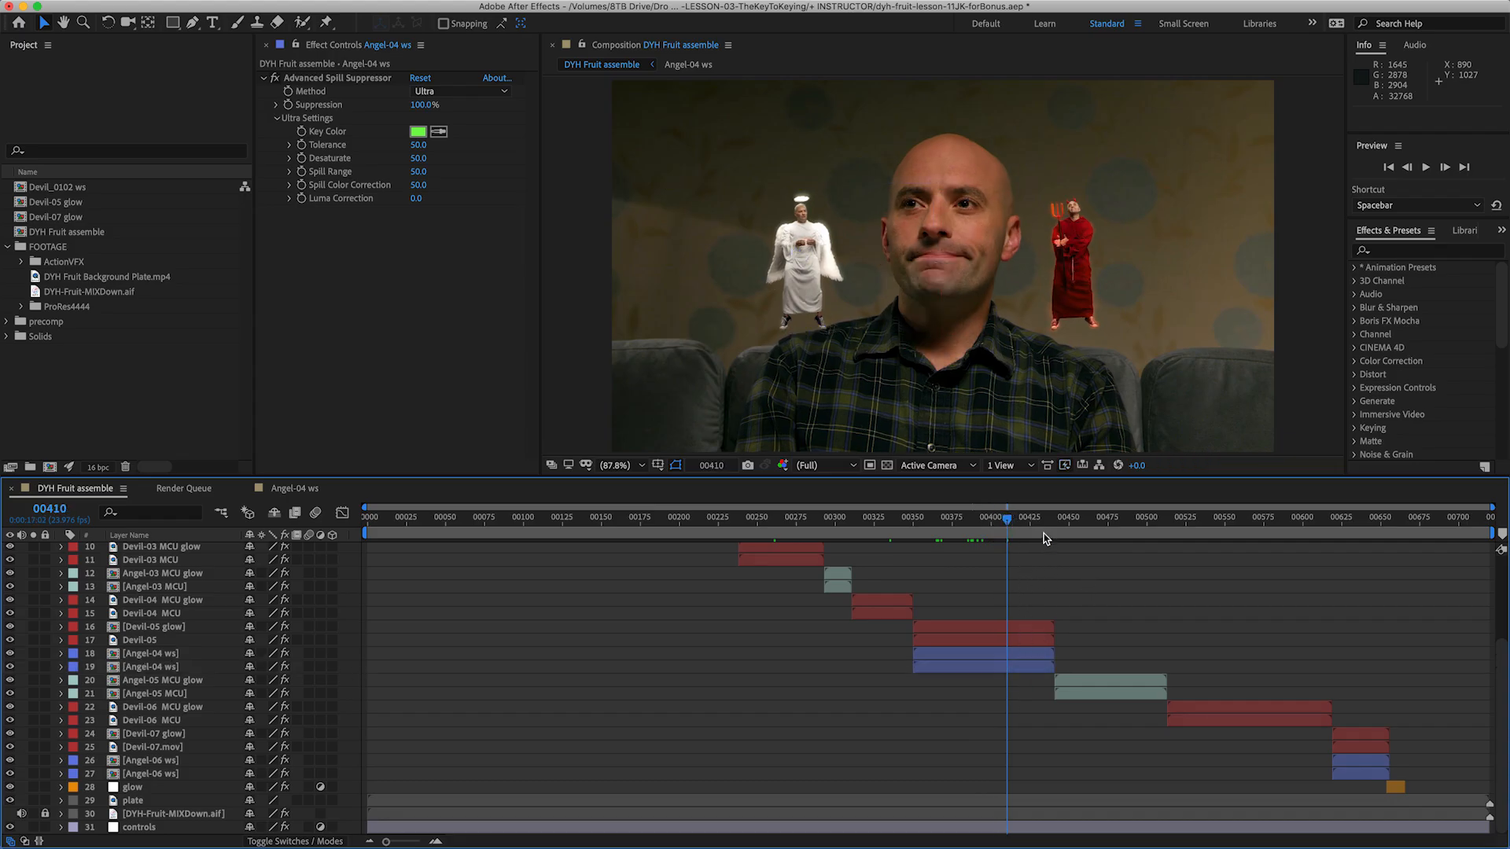
drag(1007, 669, 1005, 670)
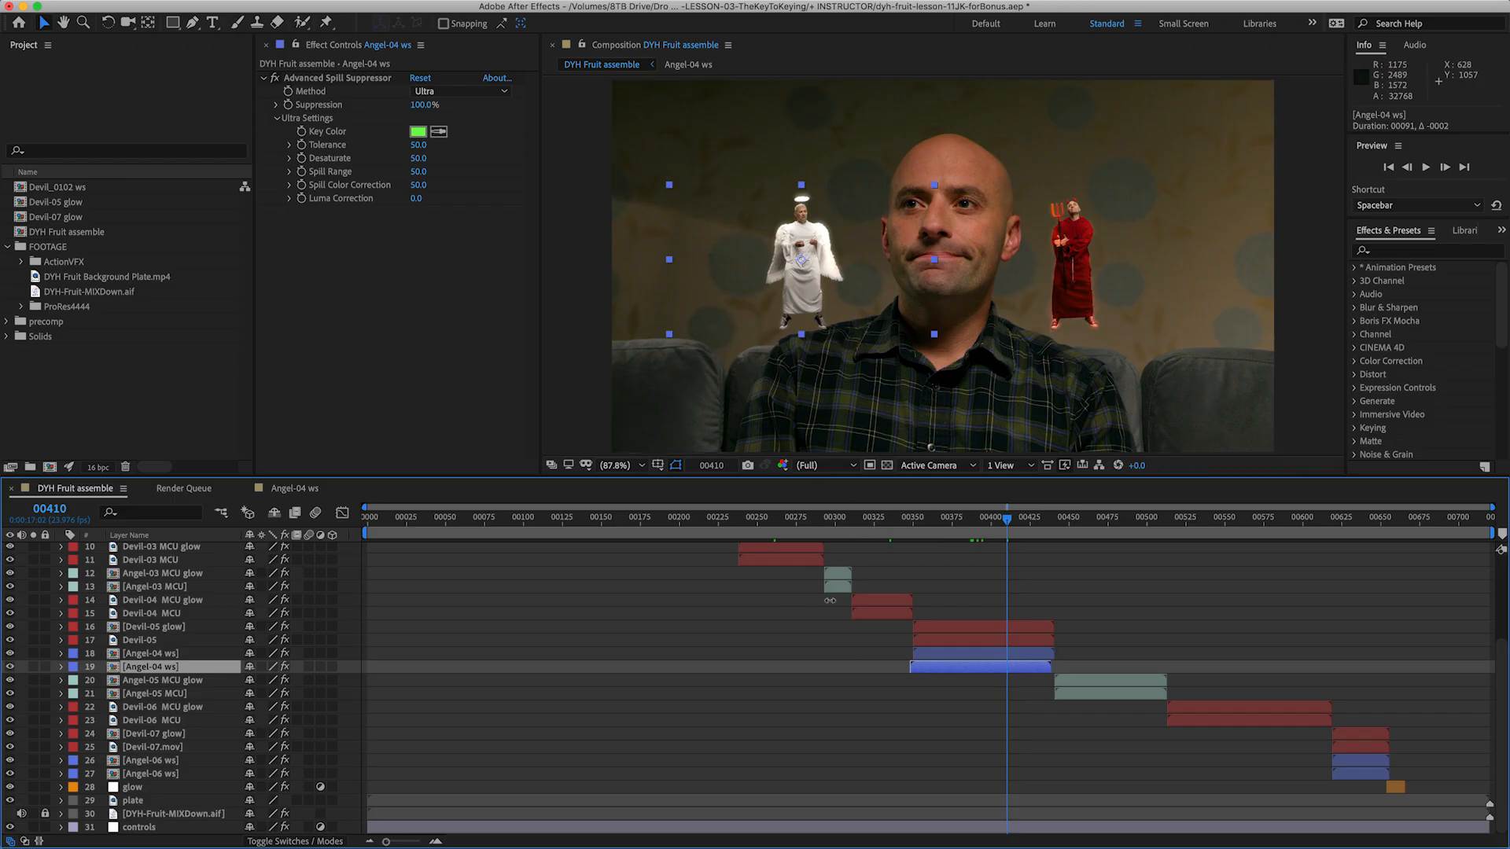
key(p)
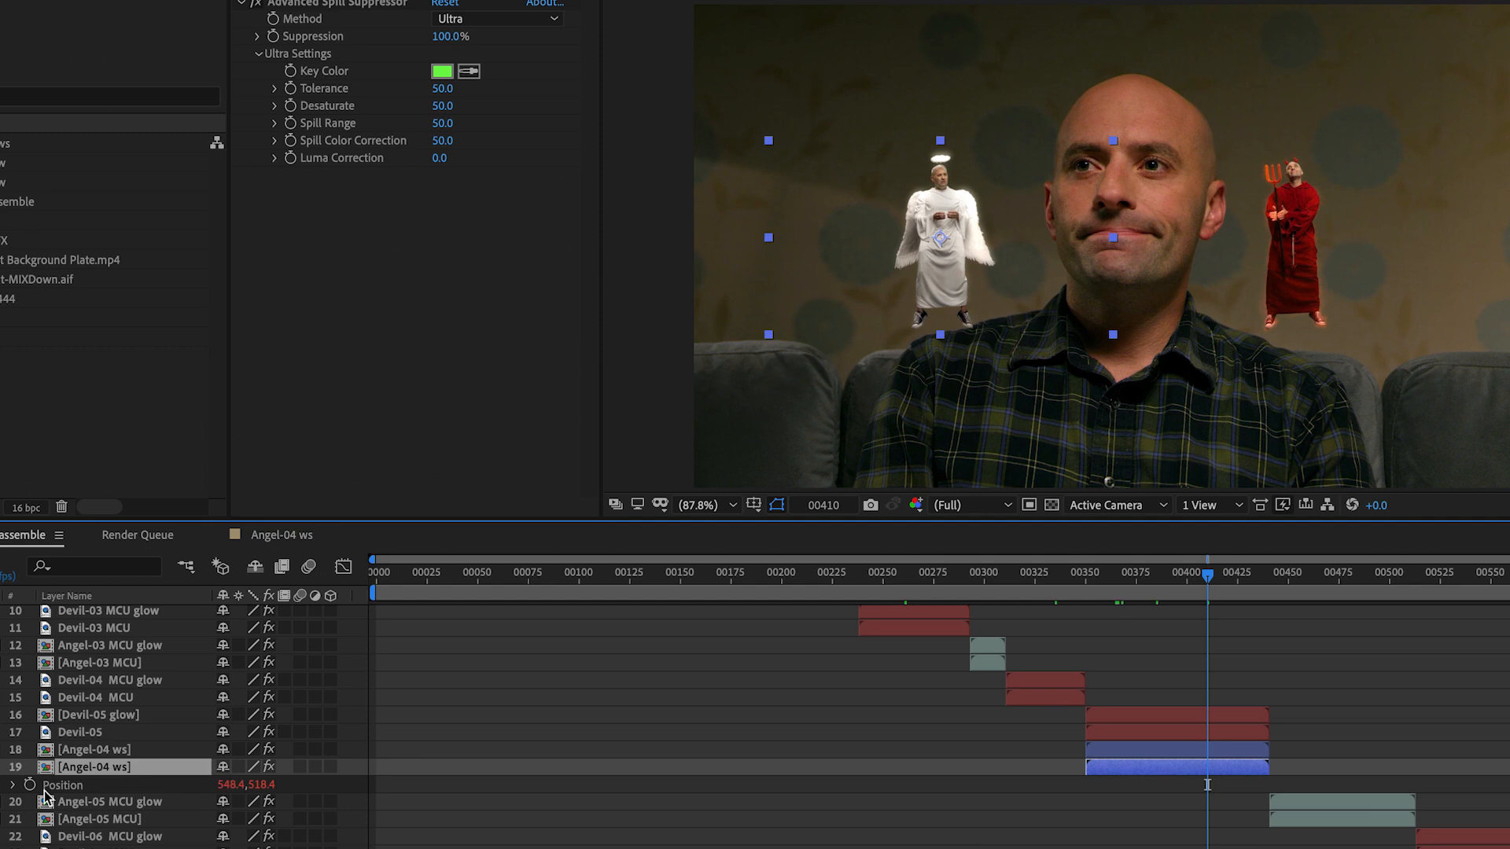
click(12, 785)
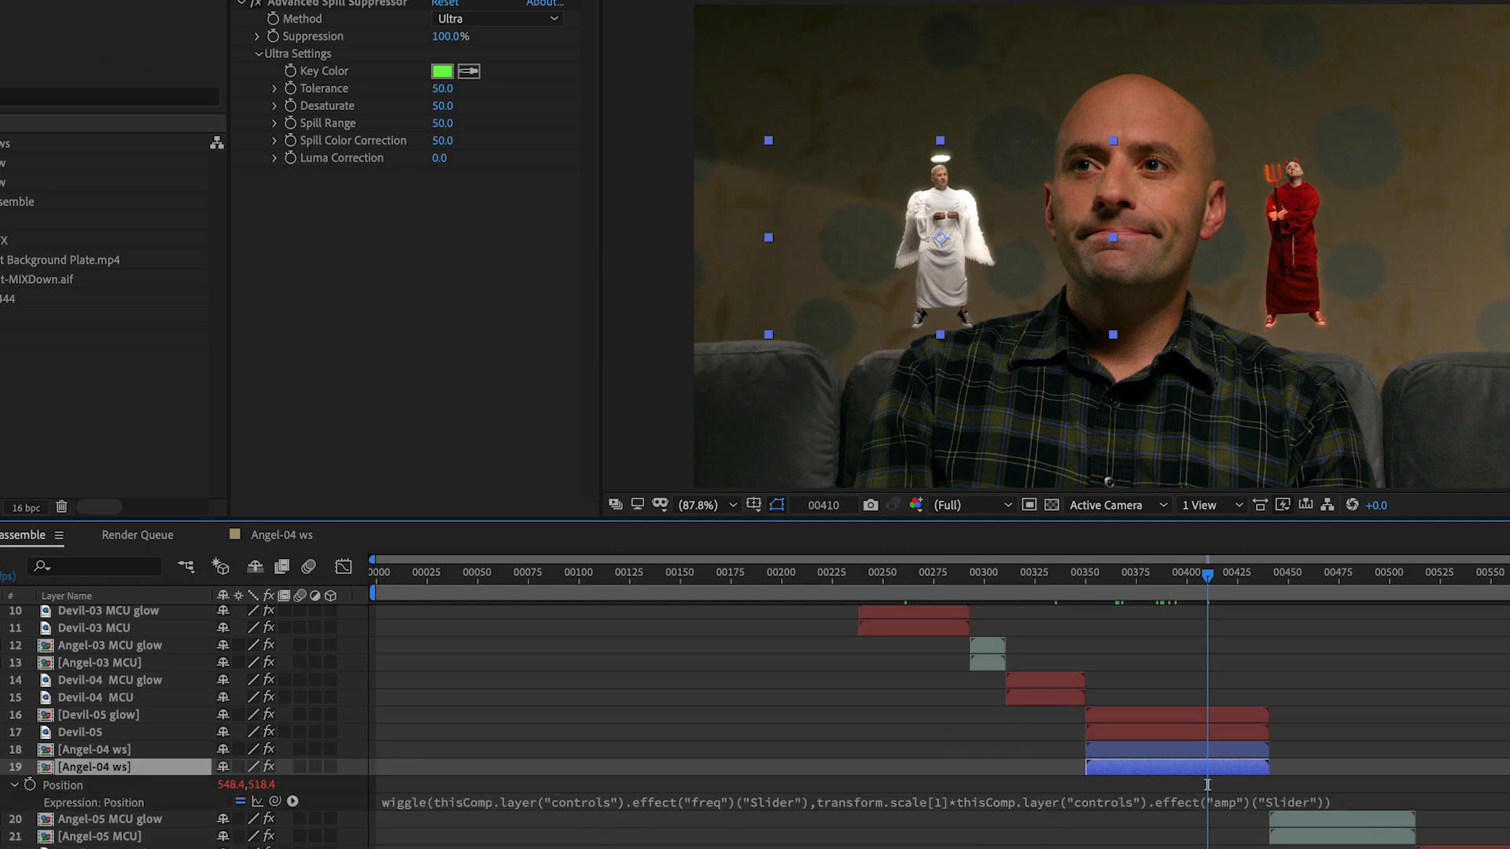
key(u)
key(F2)
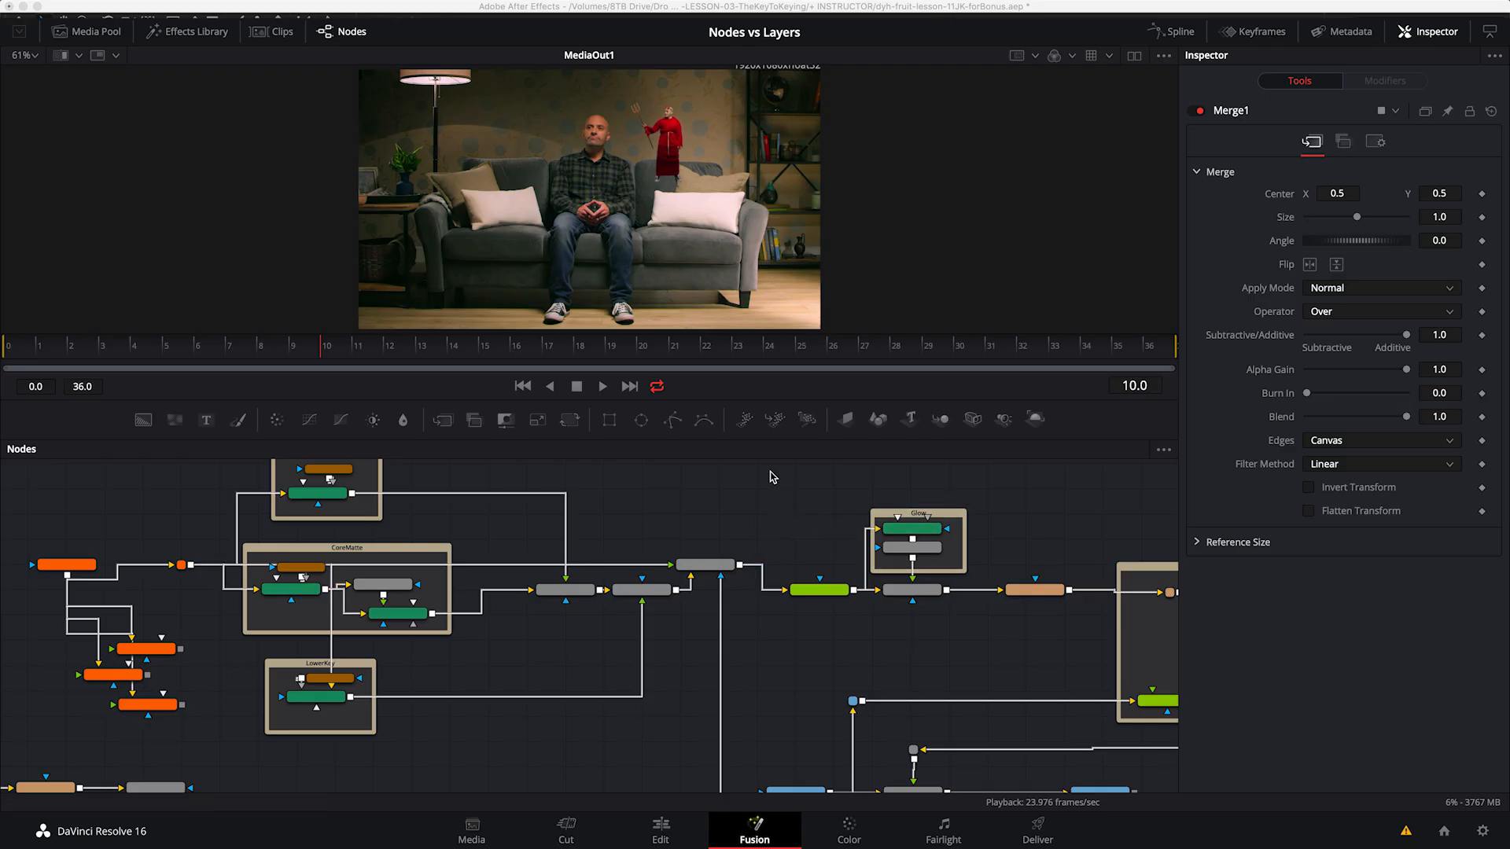
Step: Switch to DaVinci Resolve's Fusion page, enlarge the node graph and survey the compositing flow starting from the DevilWS source
drag(751, 440, 702, 14)
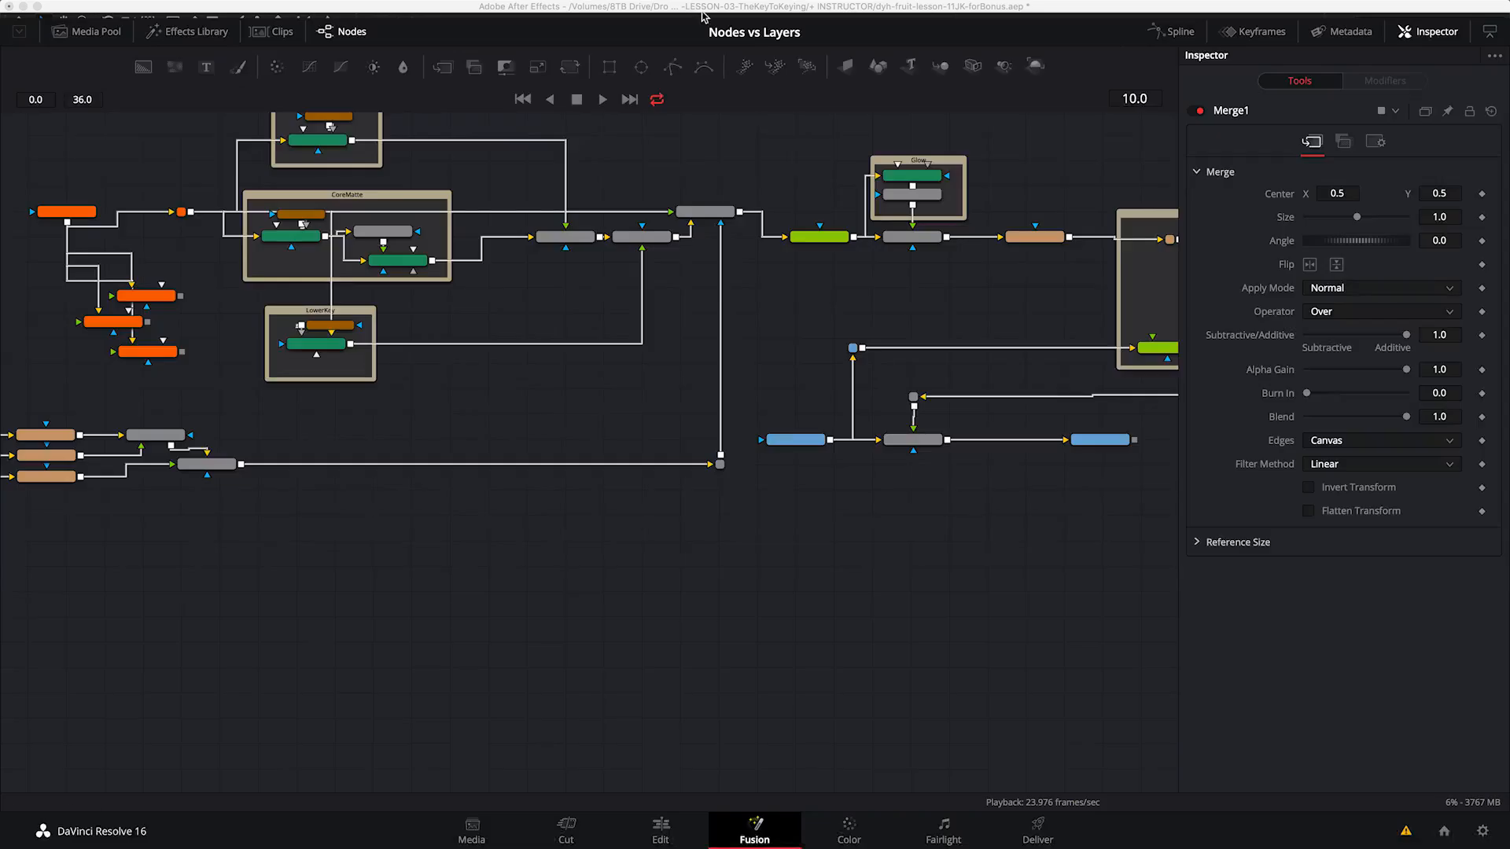
drag(399, 246, 720, 499)
drag(725, 596, 1100, 670)
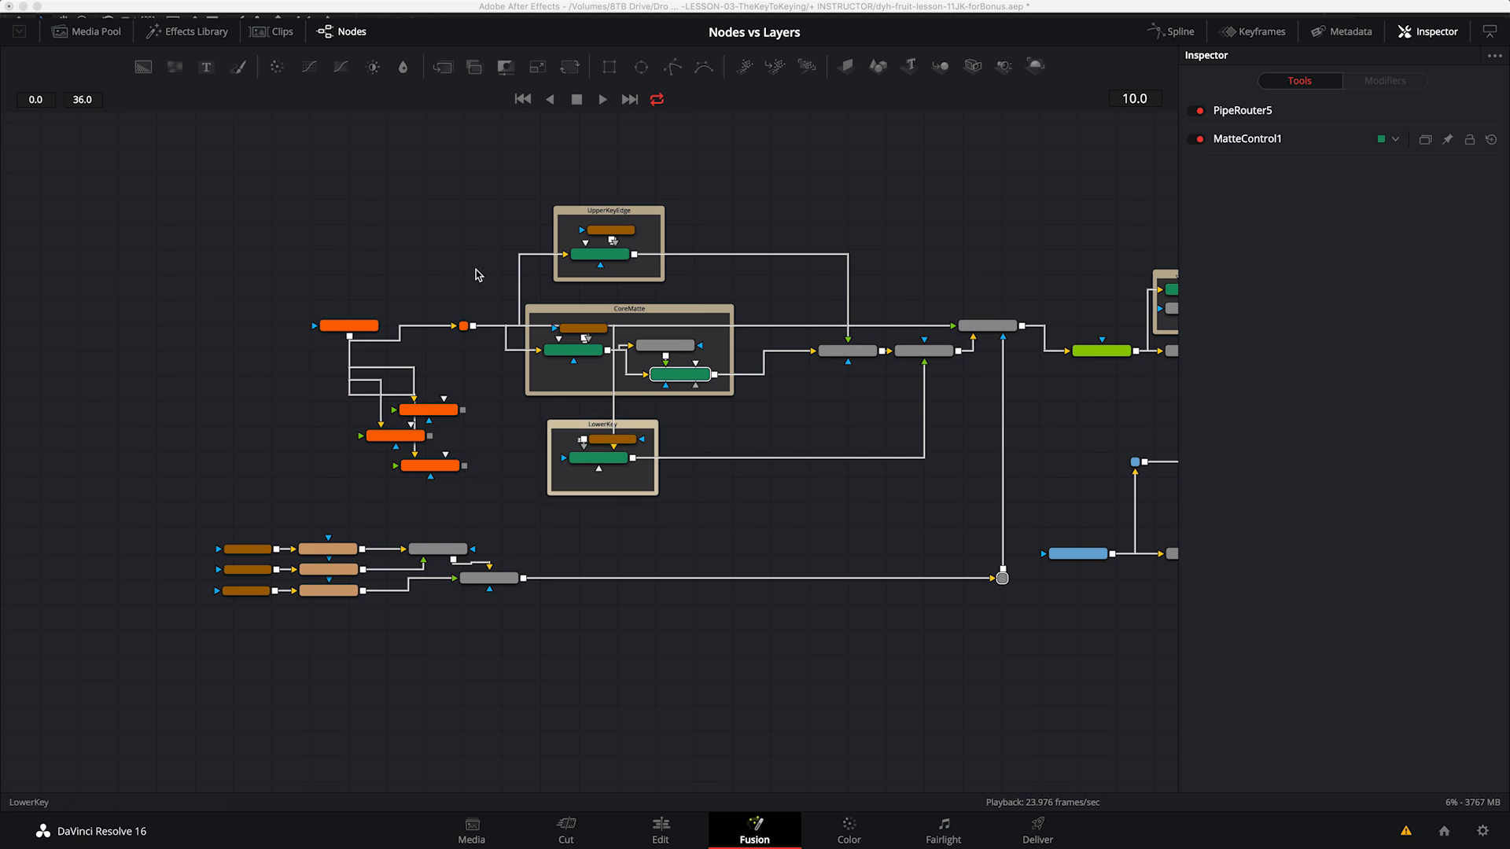
scroll(480, 271, up, 3)
drag(416, 267, 699, 481)
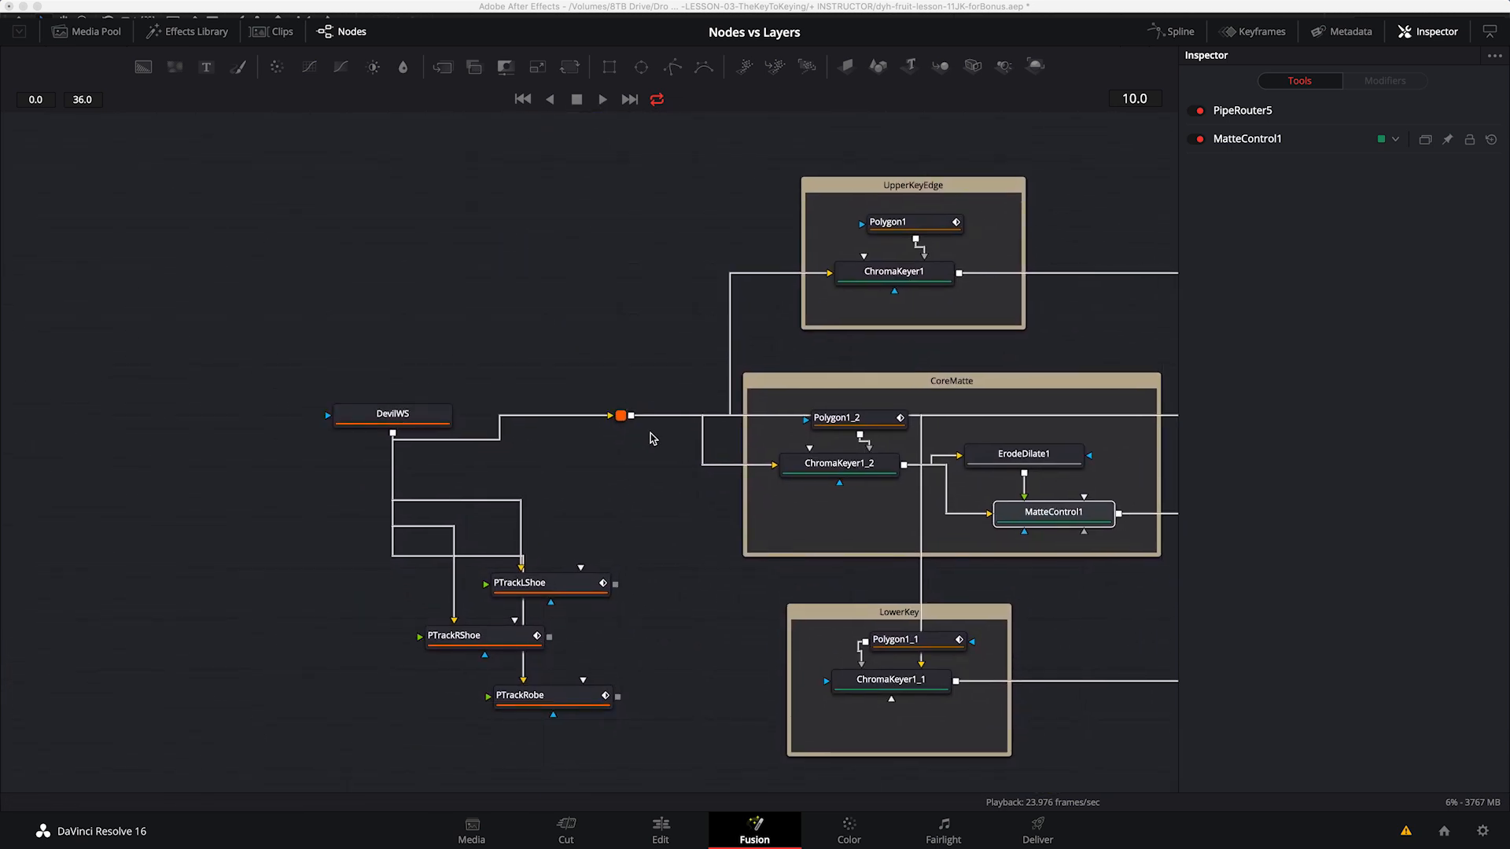
drag(966, 586, 806, 543)
drag(1124, 436, 602, 452)
drag(958, 417, 431, 368)
drag(854, 407, 516, 333)
drag(1041, 384, 648, 394)
drag(842, 435, 1171, 322)
drag(347, 287, 983, 480)
drag(361, 452, 846, 422)
drag(514, 475, 934, 409)
drag(590, 442, 601, 448)
drag(570, 394, 586, 408)
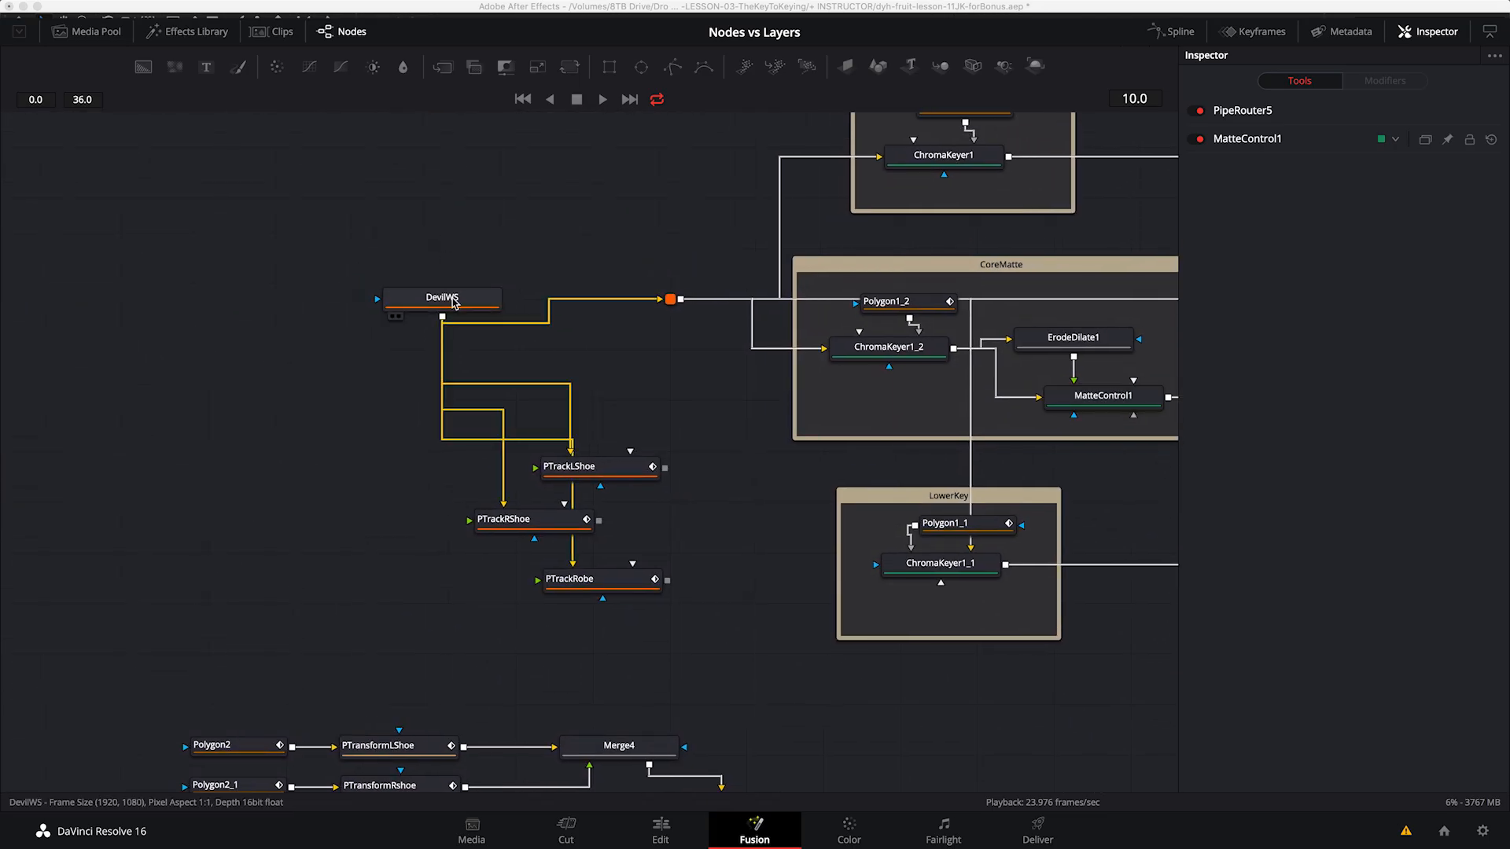
Step: Restore the viewer area, display the DevilWS source clip in it and move to frame 7
click(425, 305)
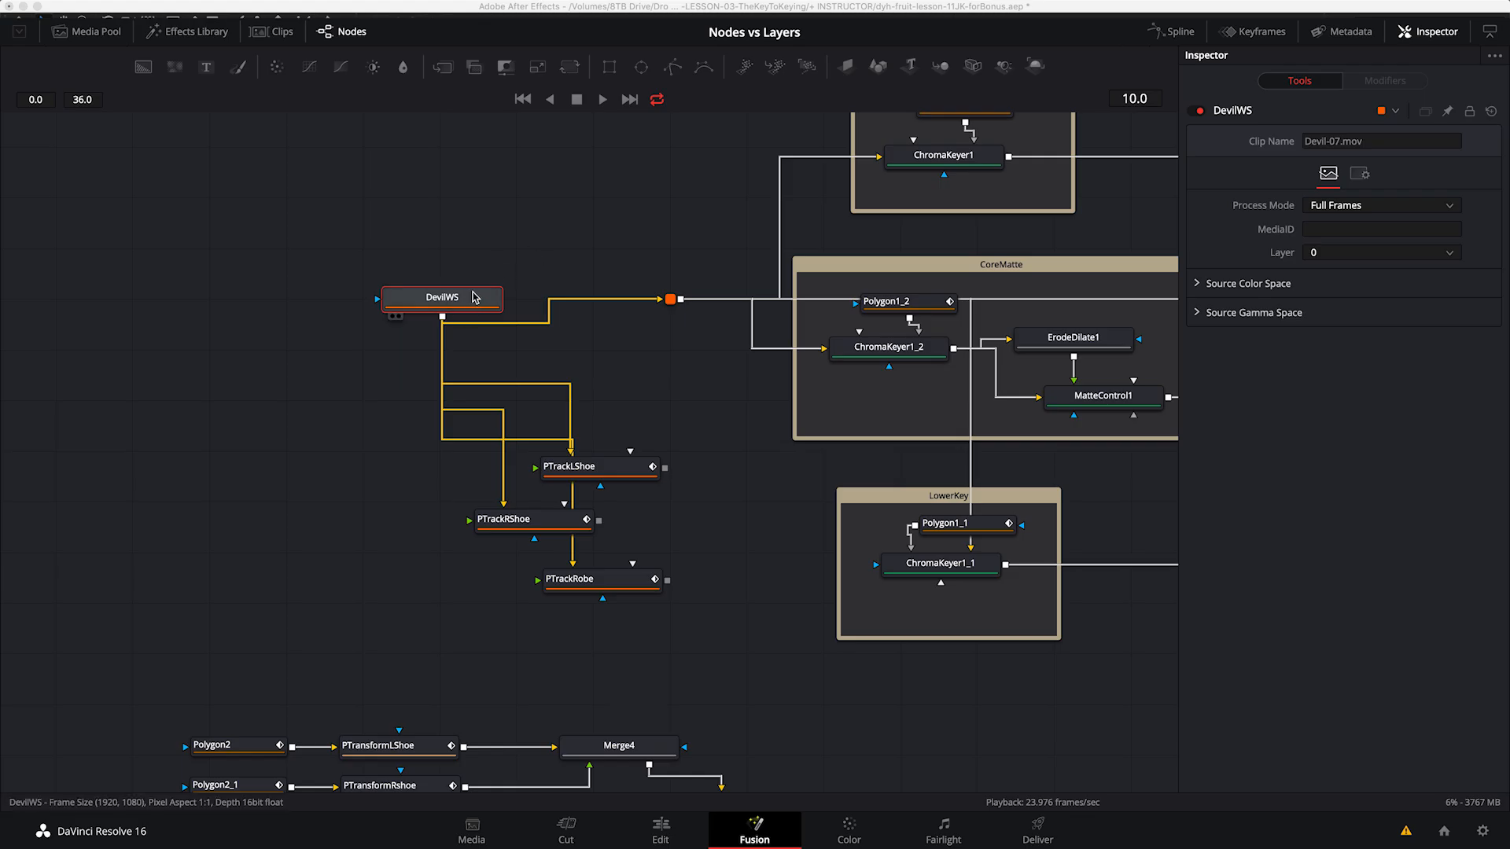
drag(634, 46, 673, 401)
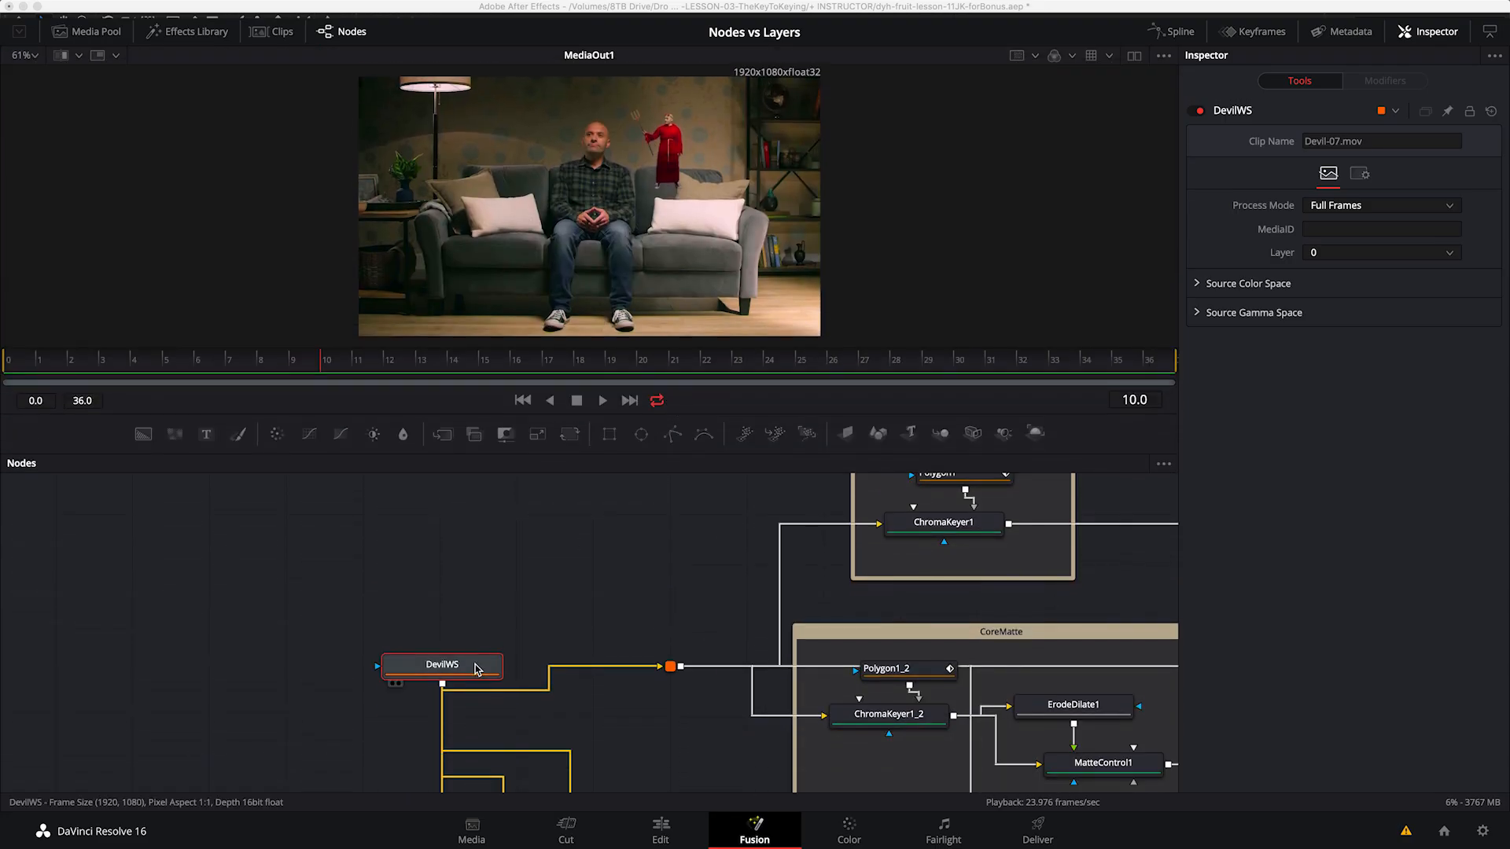
key(1)
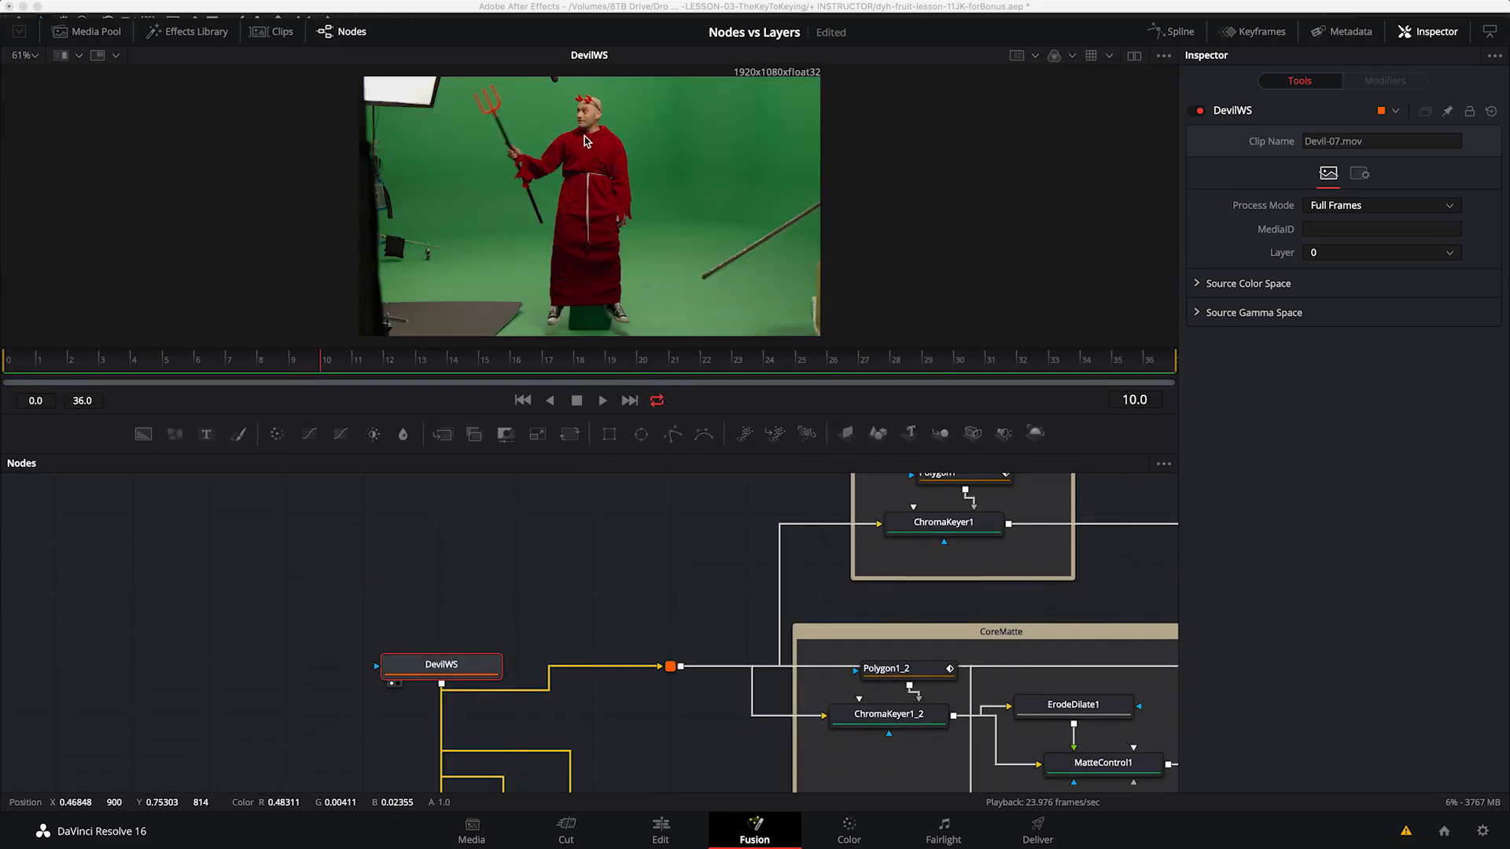
mouse_move(197, 360)
mouse_down()
mouse_move(261, 348)
mouse_move(890, 364)
mouse_move(225, 359)
mouse_up()
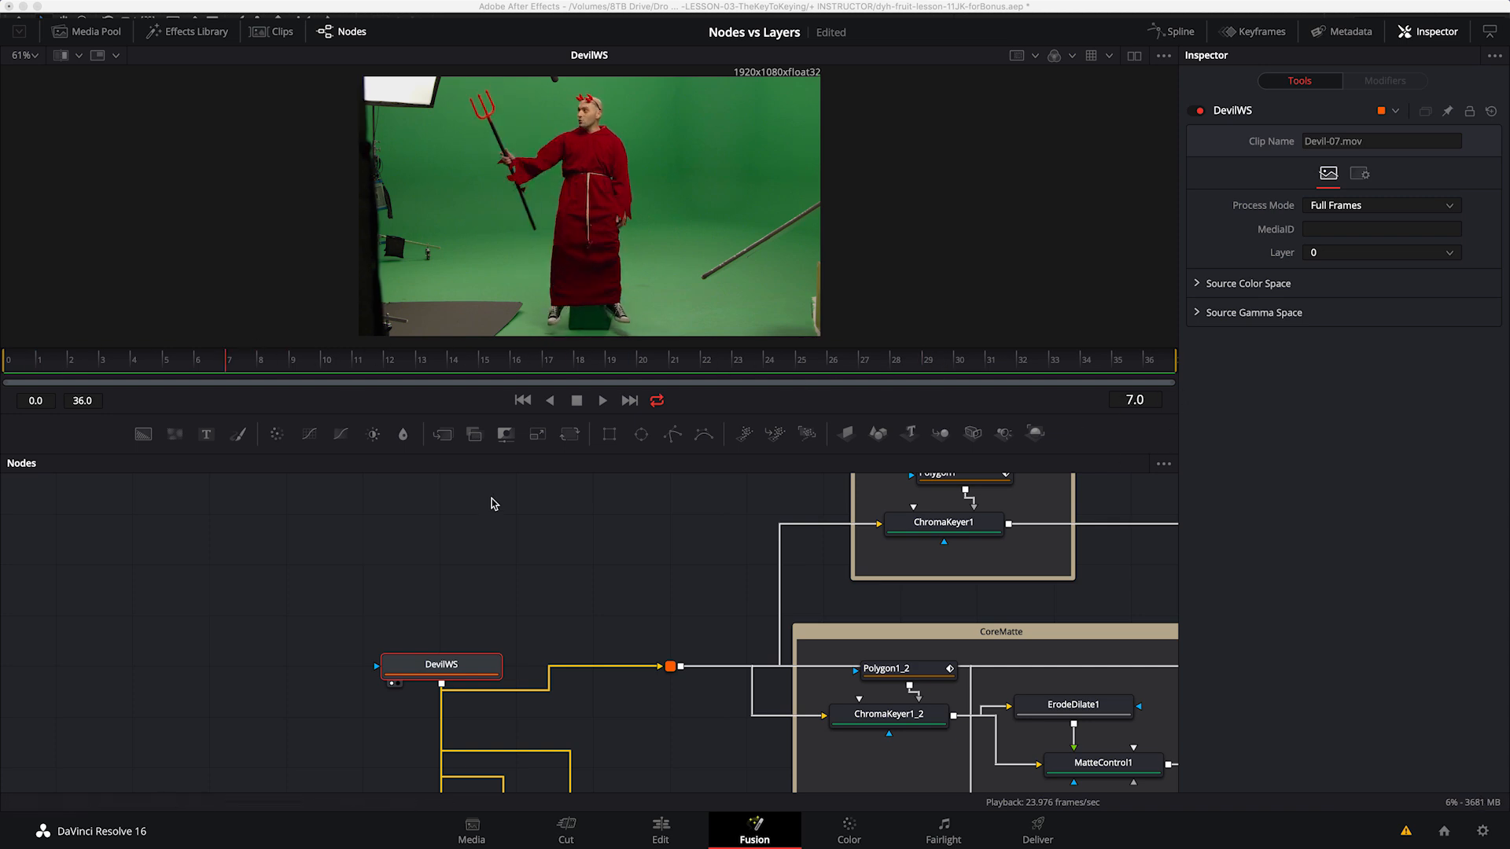
Step: Follow the source's branches to the UpperKeyEdge group, select the group and display the output of its ChromaKeyer1 node in the viewer
click(538, 608)
drag(472, 677, 475, 647)
drag(644, 591, 334, 633)
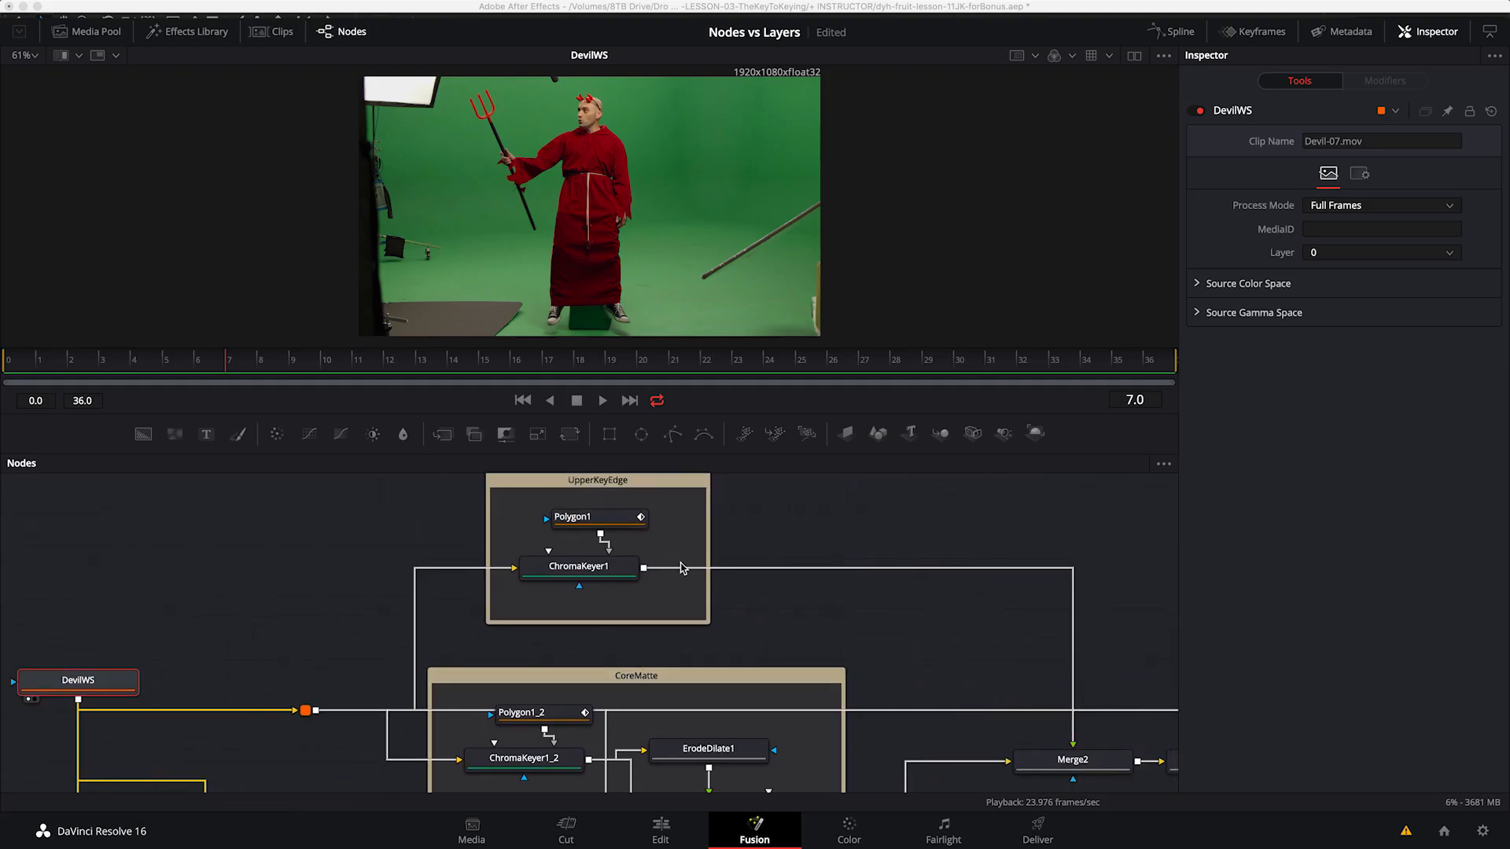
key(minus)
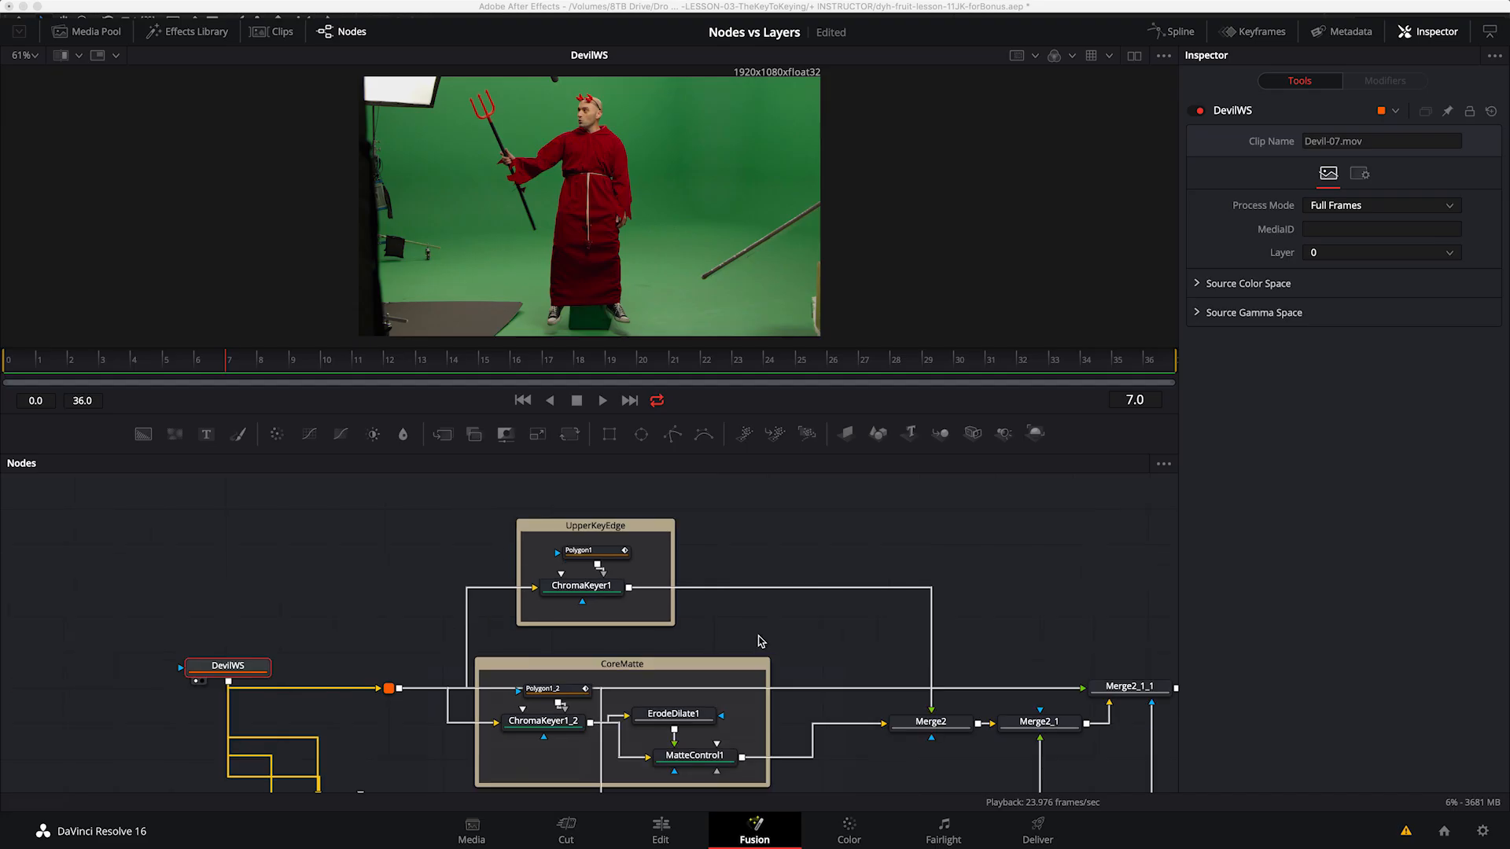
scroll(733, 650, down, 3)
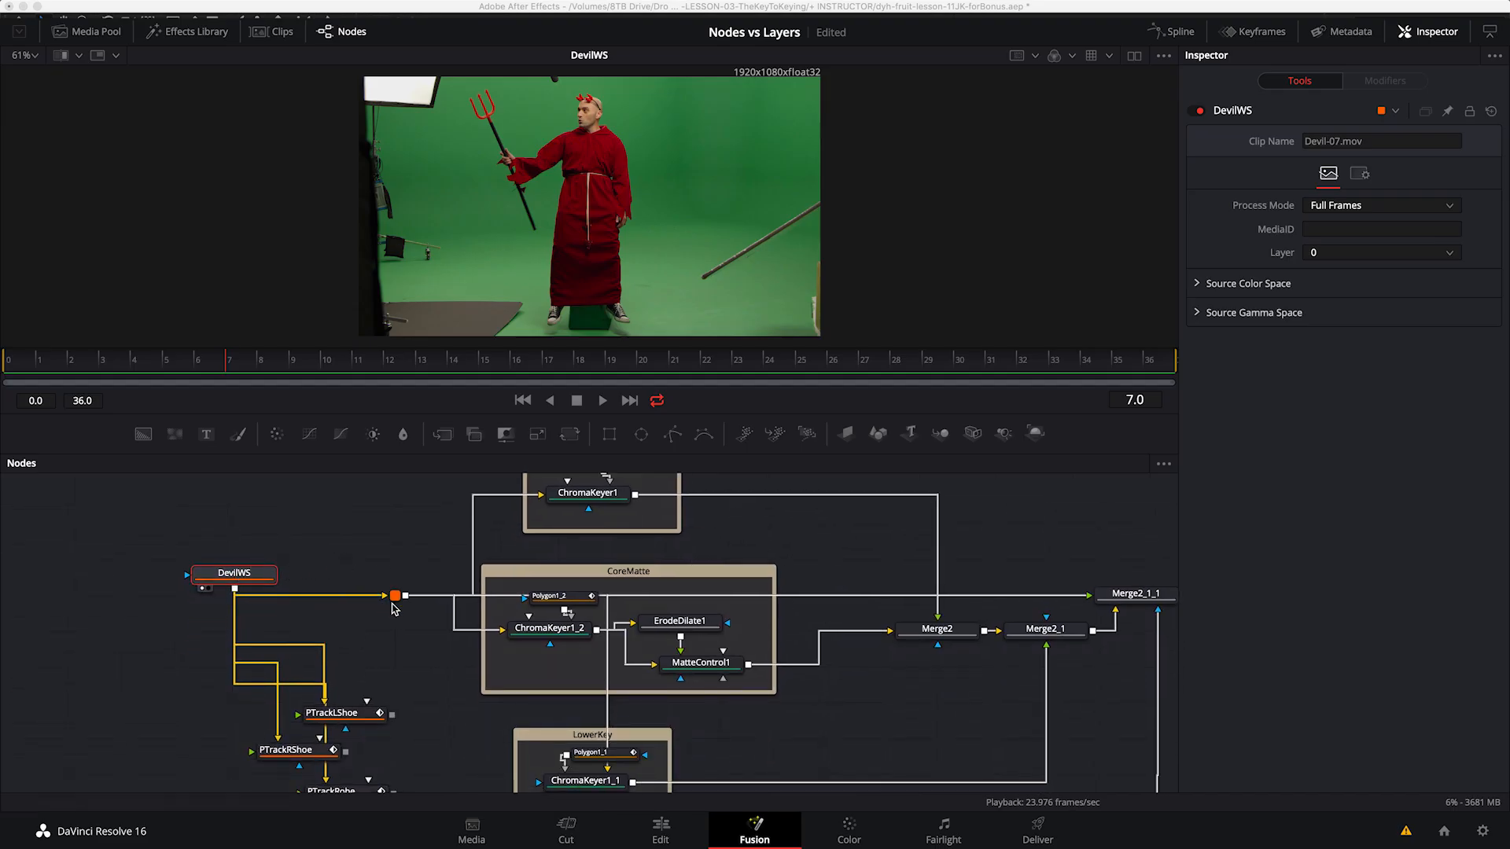
scroll(598, 508, up, 2)
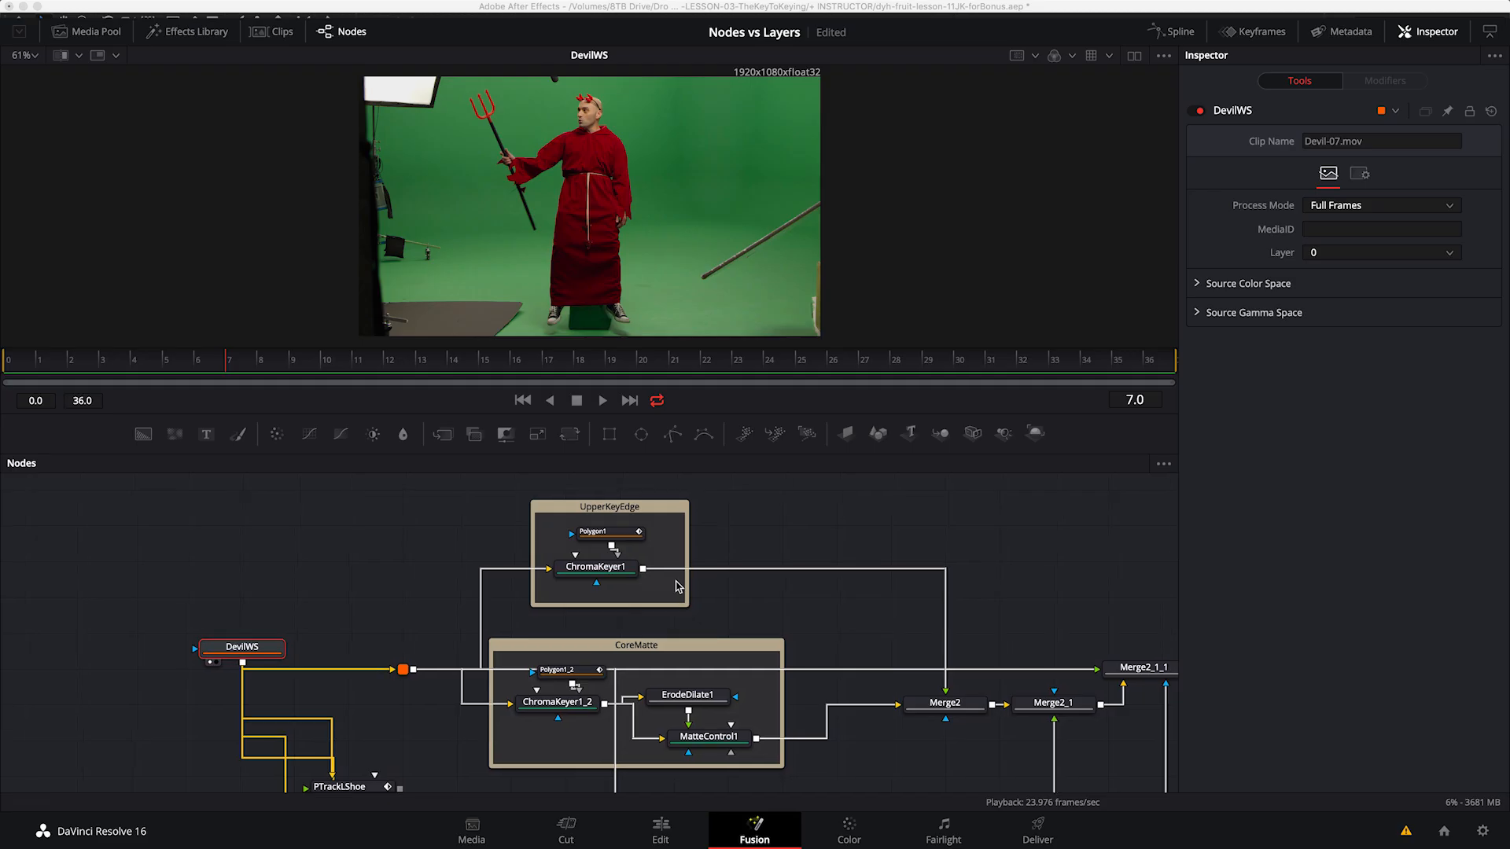
click(760, 507)
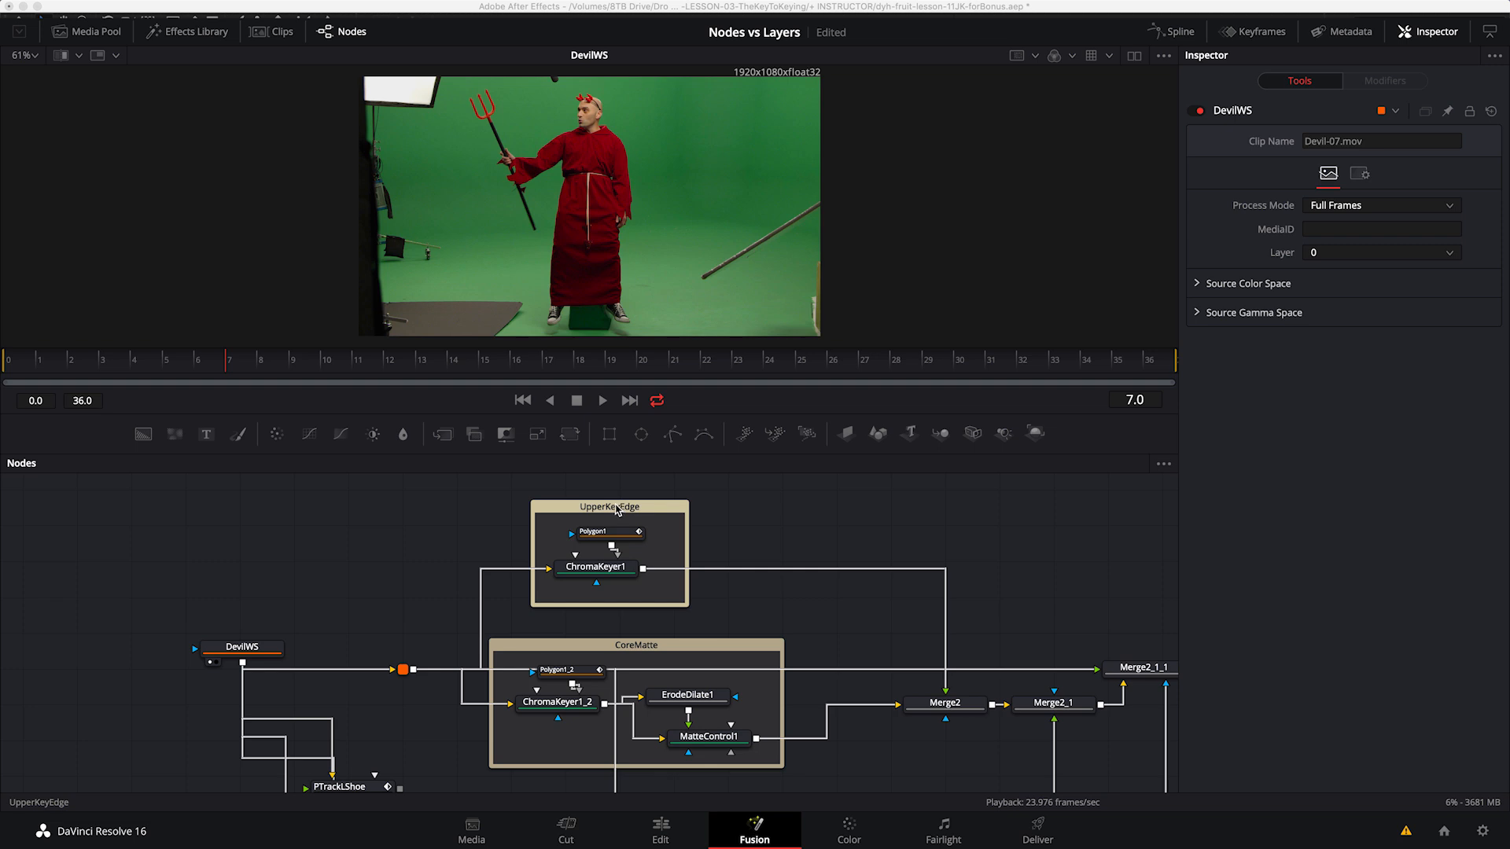
drag(630, 511, 620, 511)
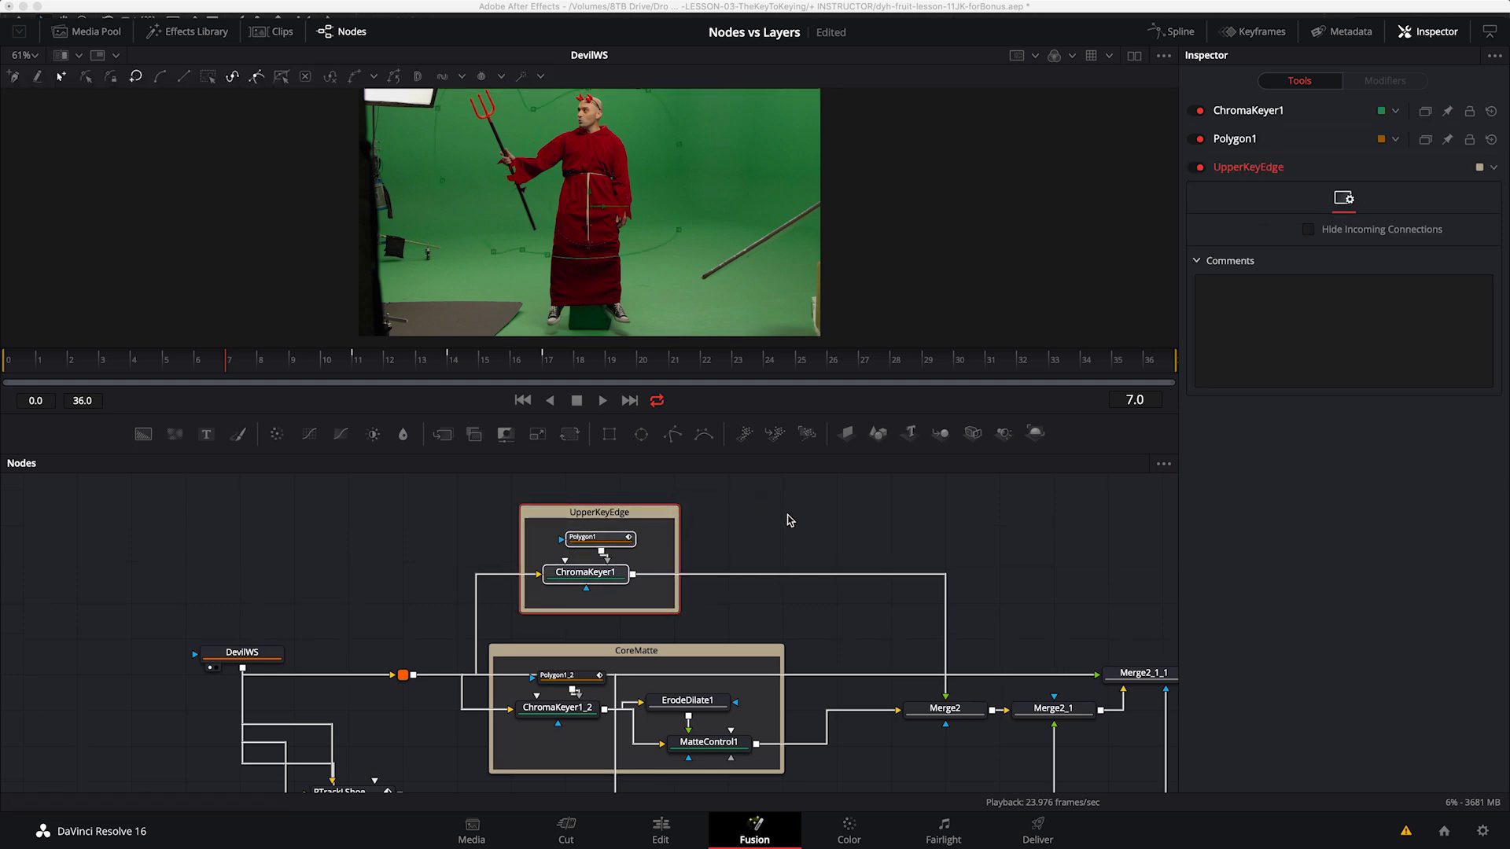
click(607, 563)
key(1)
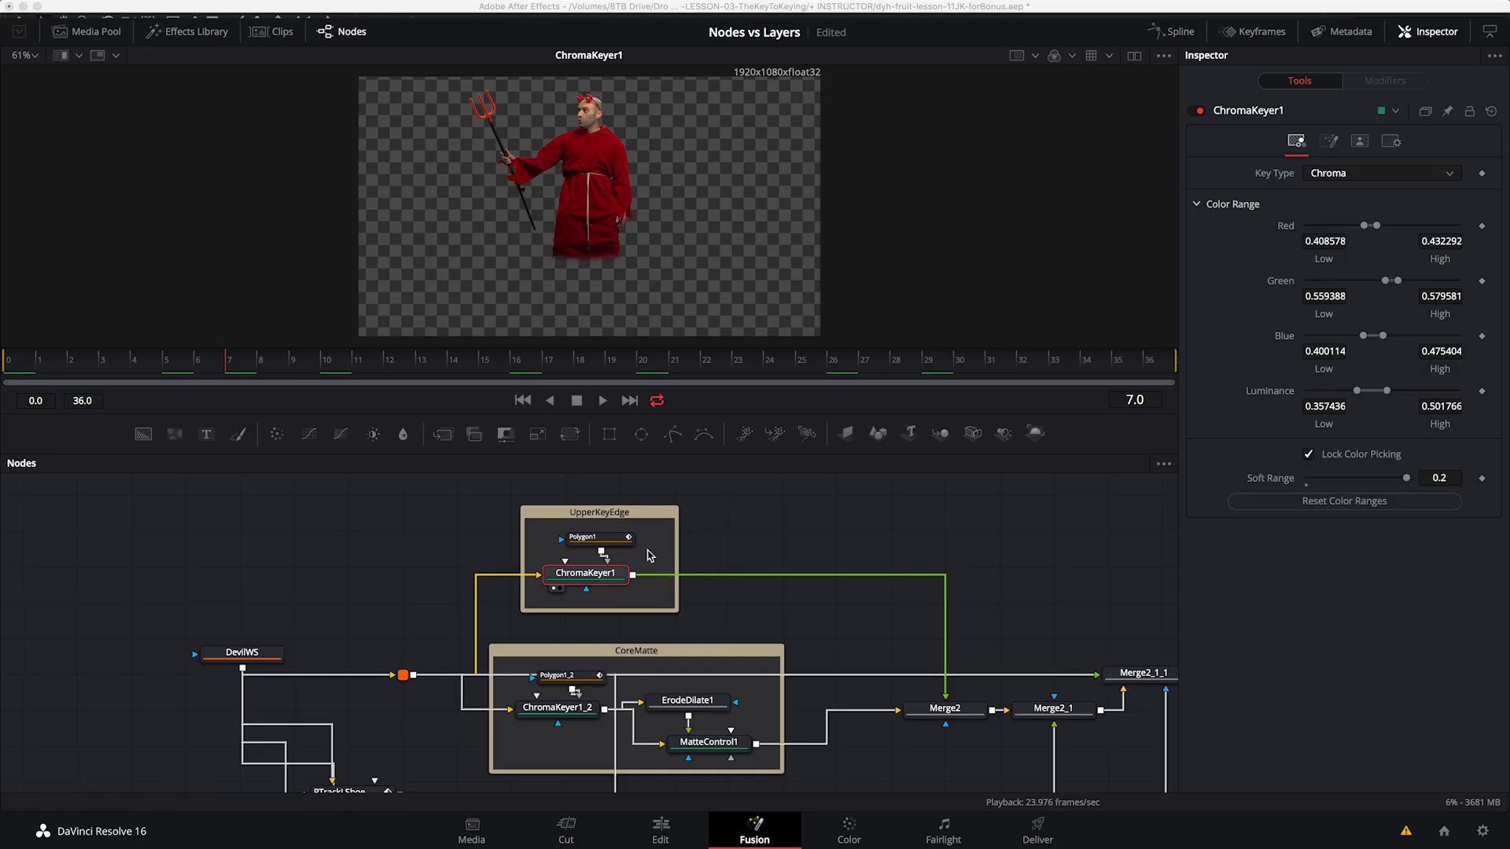
Step: Display the Polygon1 mask of the UpperKeyEdge group in the viewer, and return the viewer to the ChromaKeyer1 output
click(610, 539)
key(1)
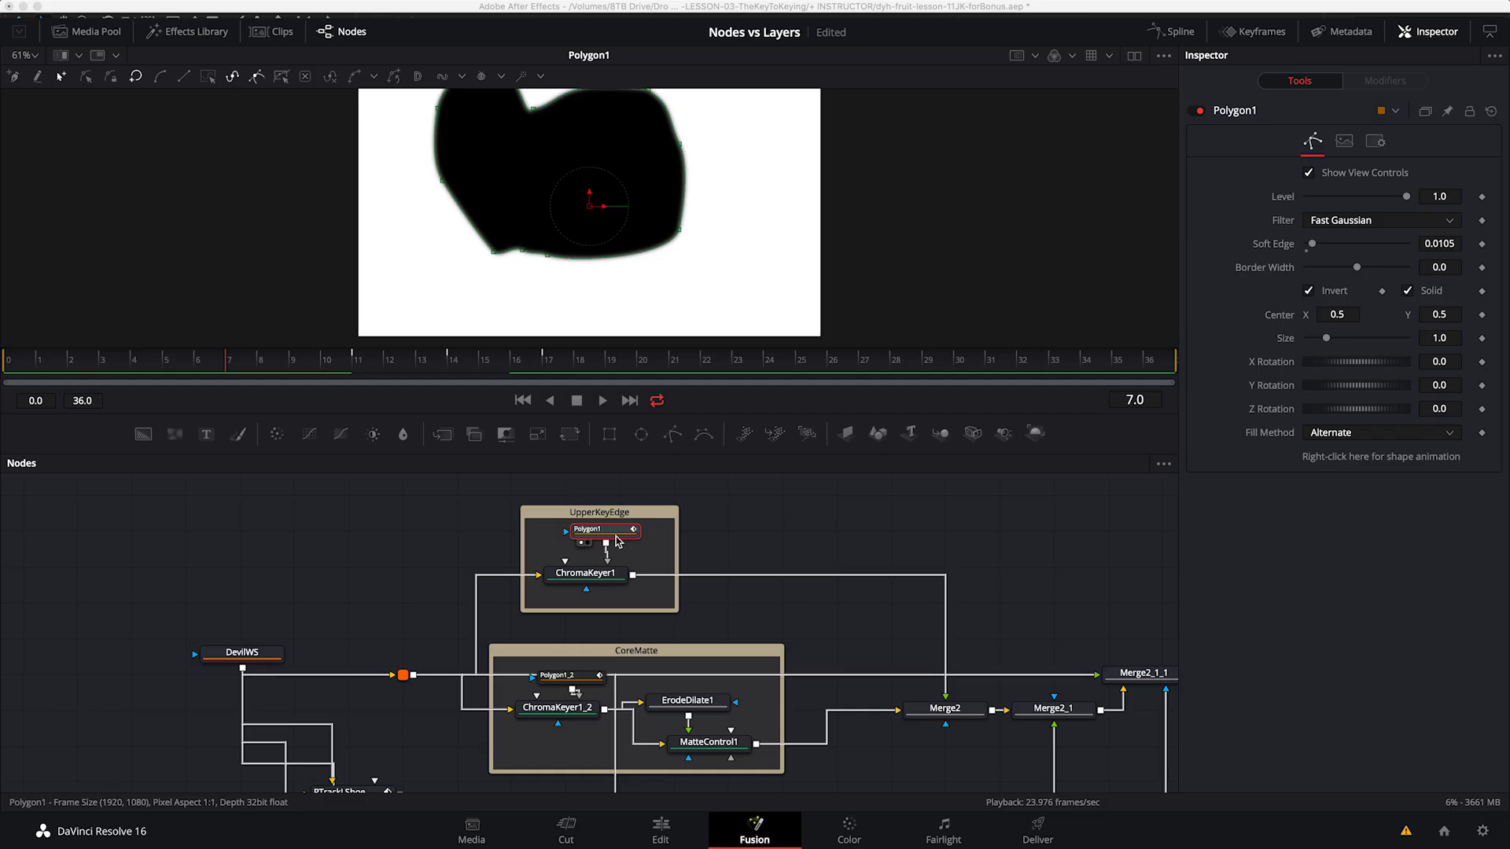
click(607, 573)
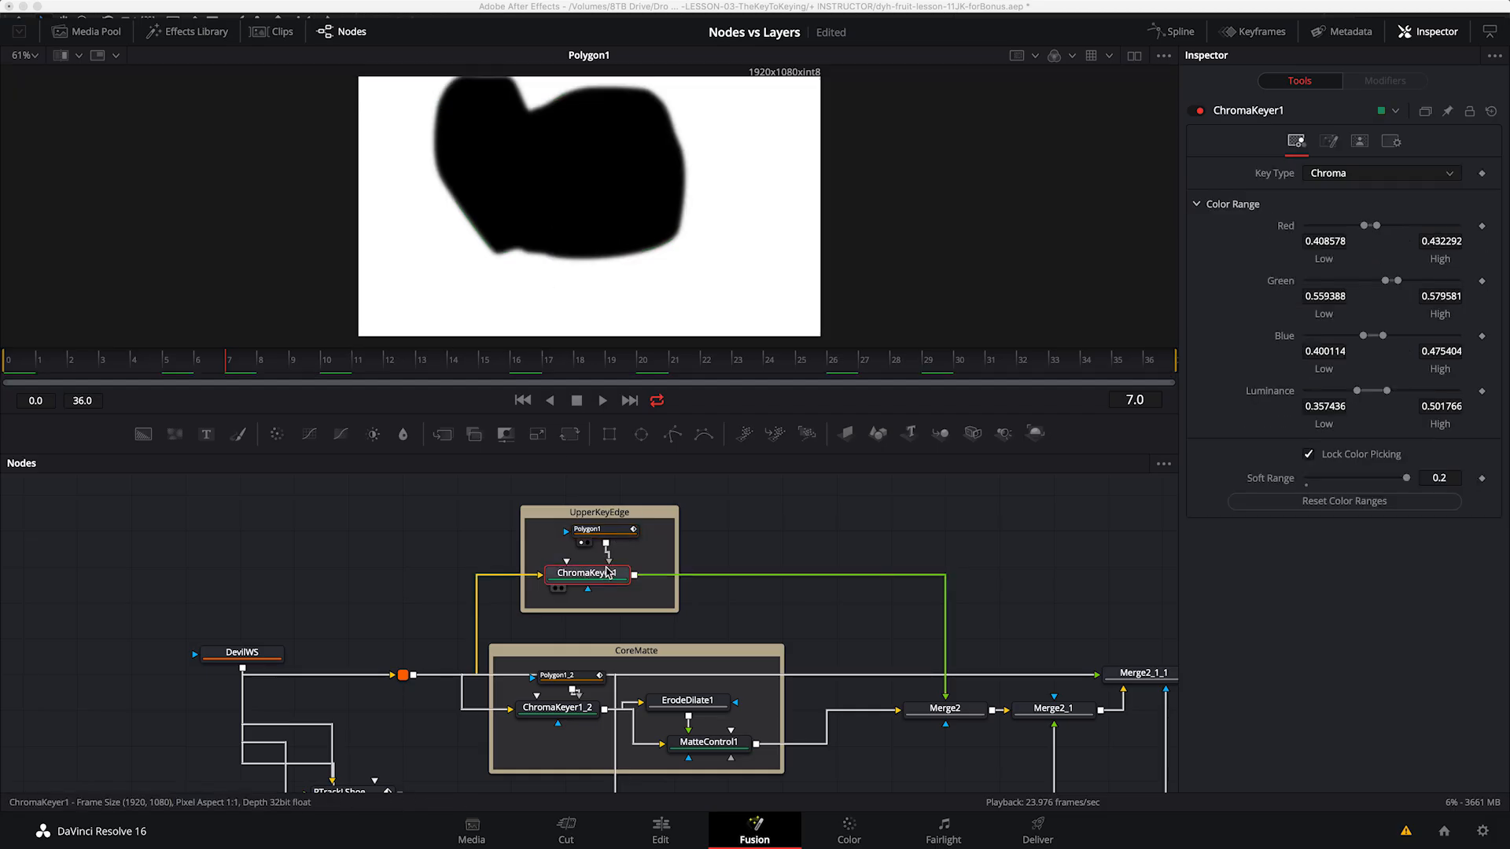
key(1)
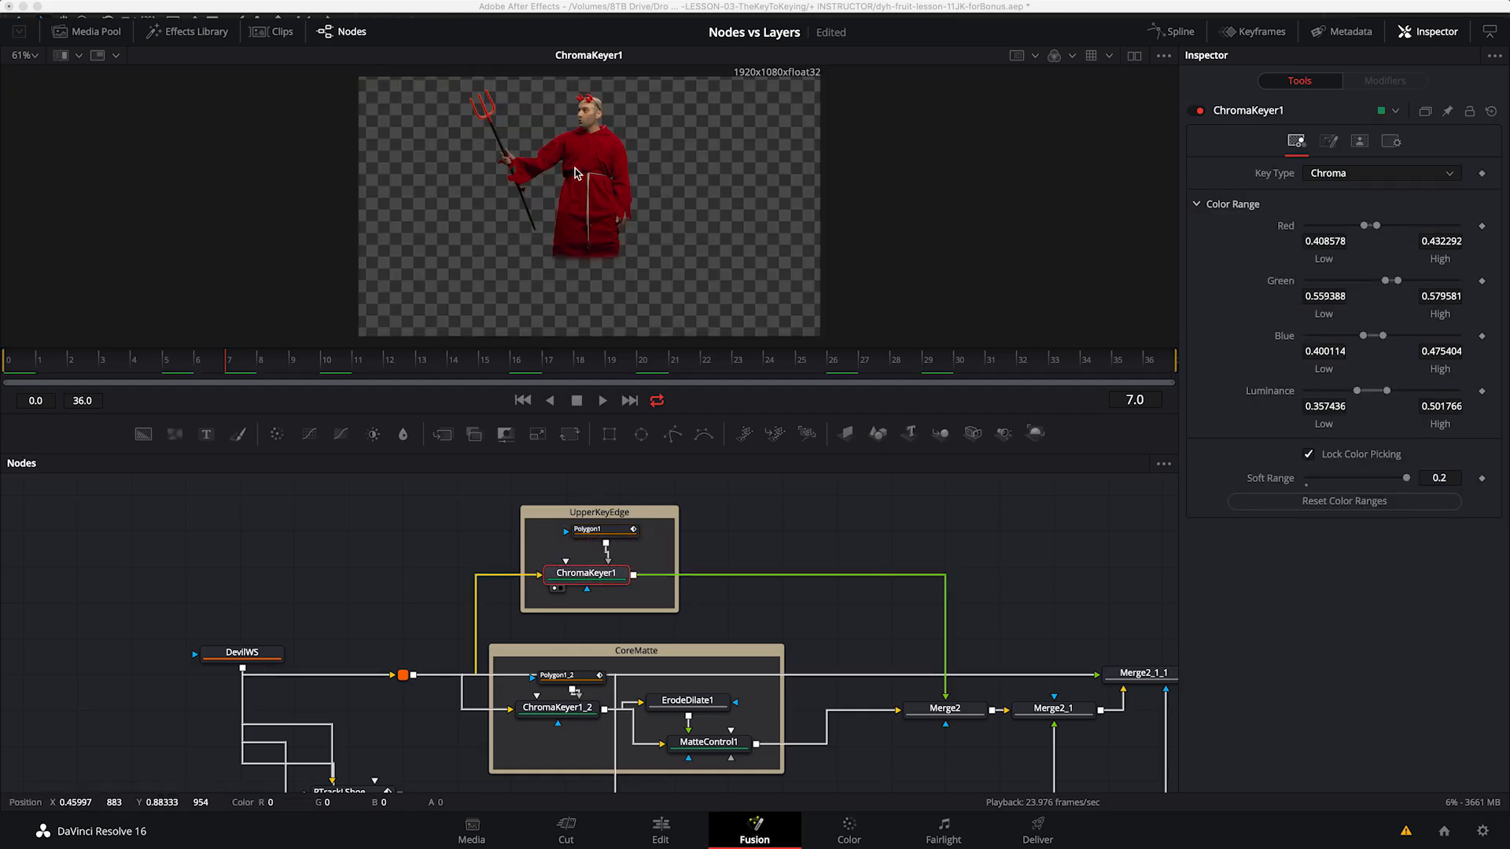
Step: Select Polygon1 to overlay its outline on the key, and enlarge the viewer area and the keyed devil image
click(615, 533)
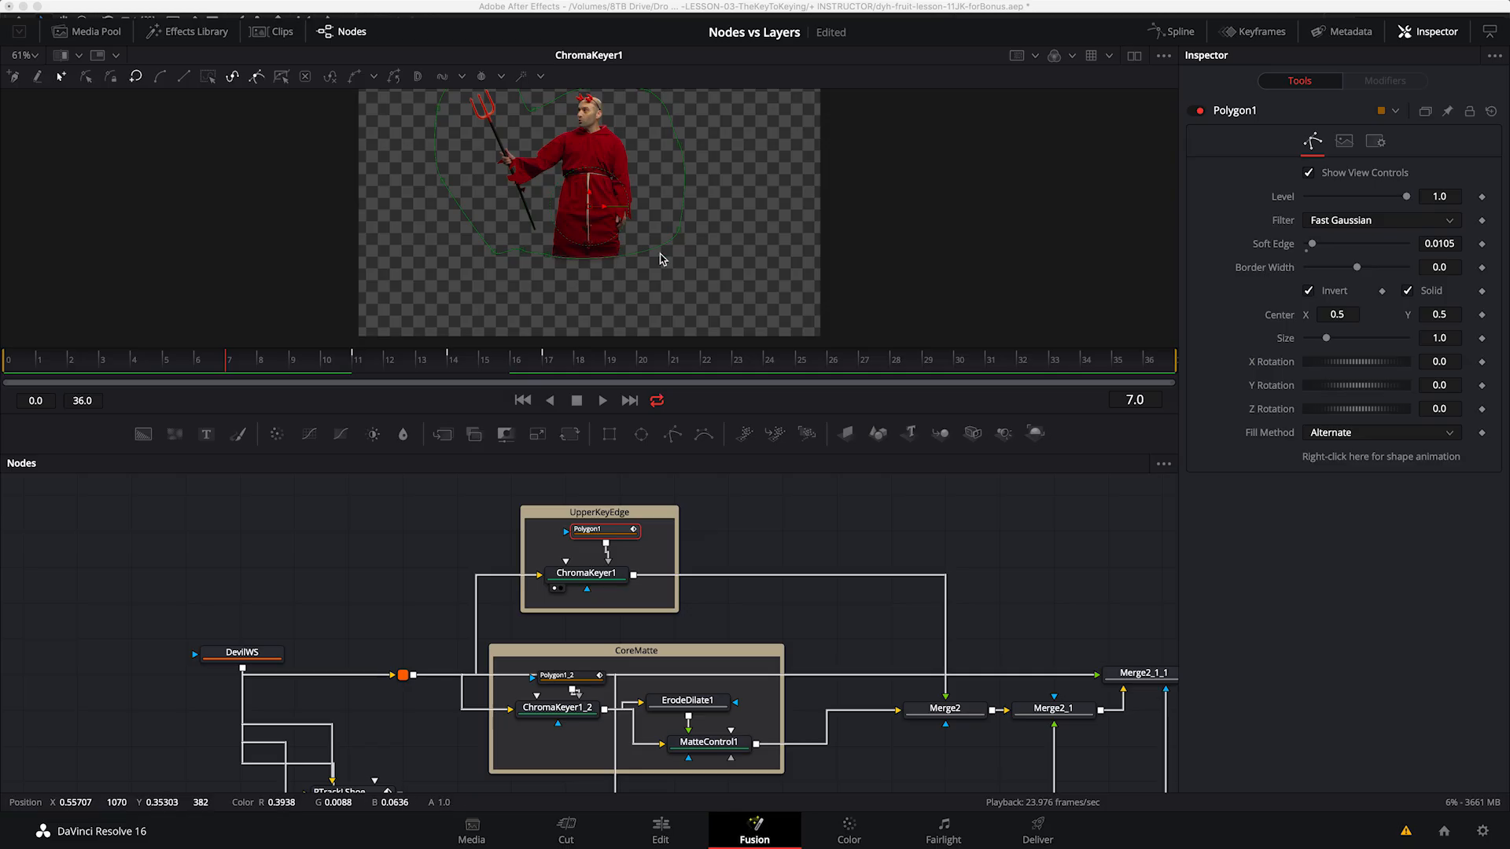
drag(729, 389, 739, 484)
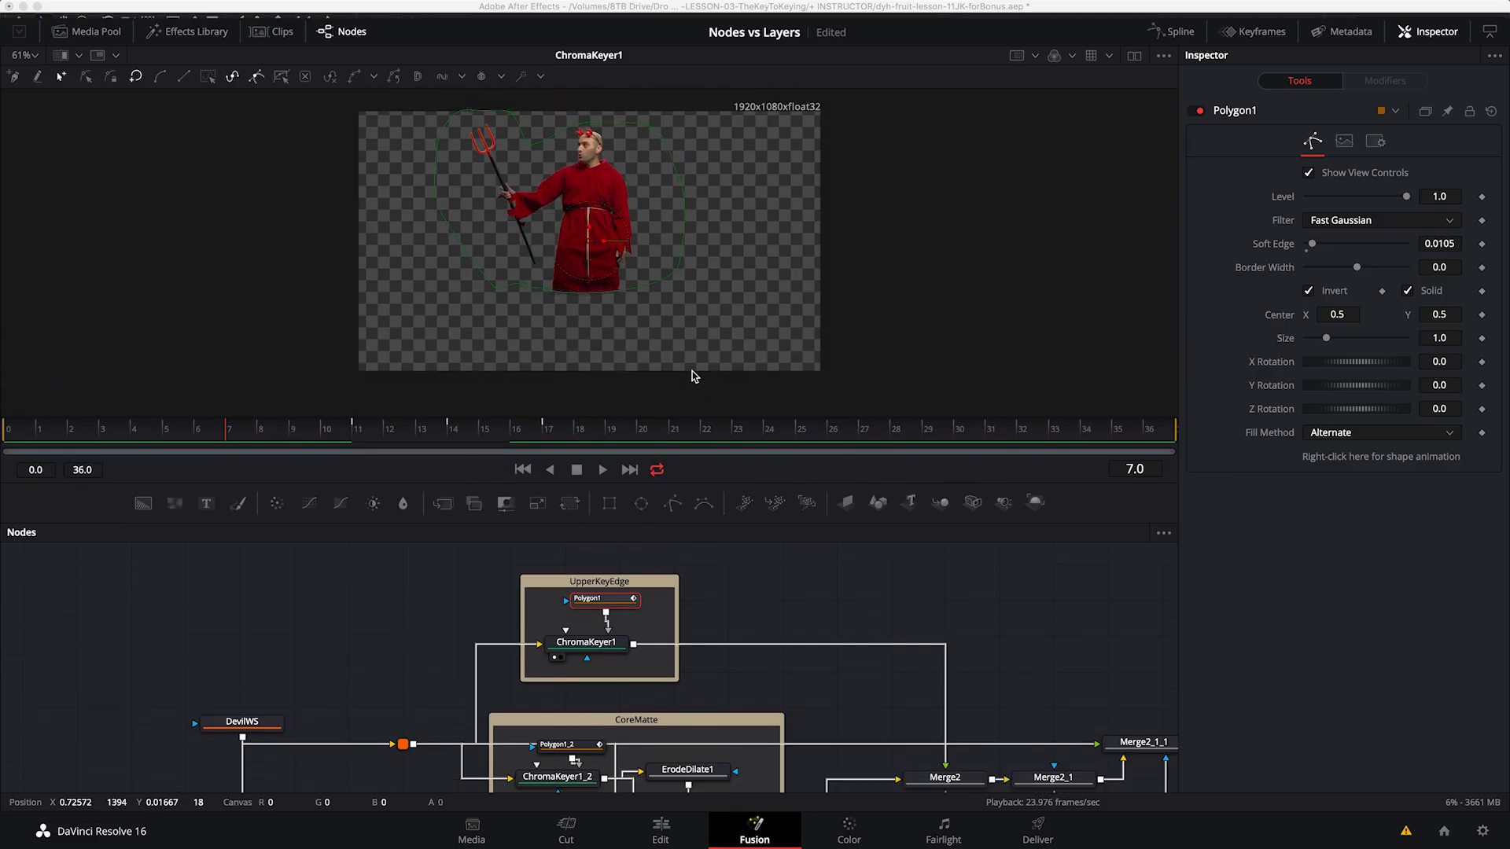
key(equal)
key(equal)
scroll(654, 286, up, 3)
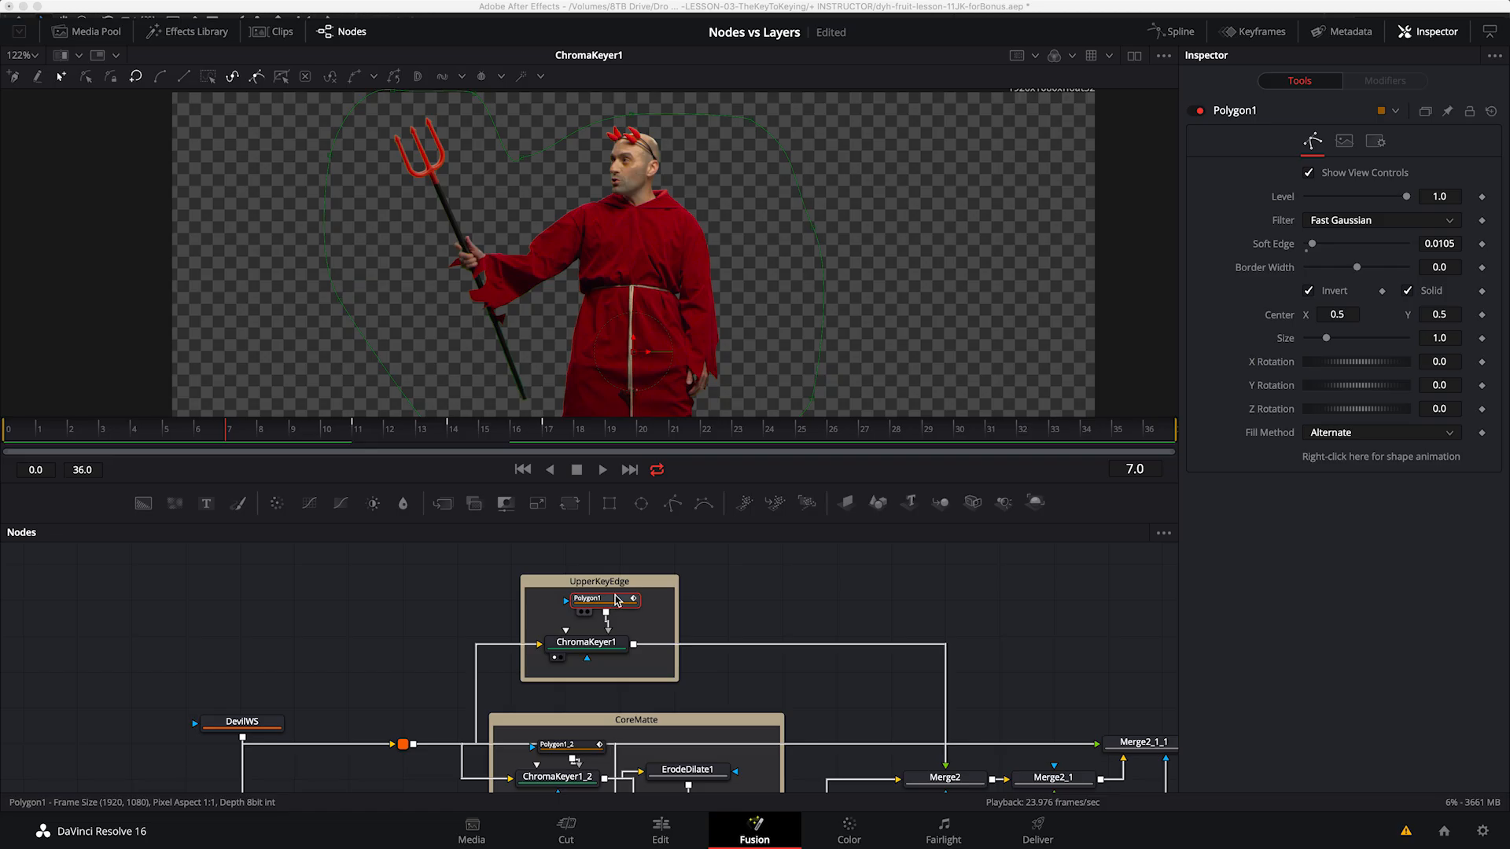
Step: Examine how the Polygon1 mask connects to ChromaKeyer1, and reload the ChromaKeyer1 output in the viewer
drag(616, 607, 618, 604)
click(610, 642)
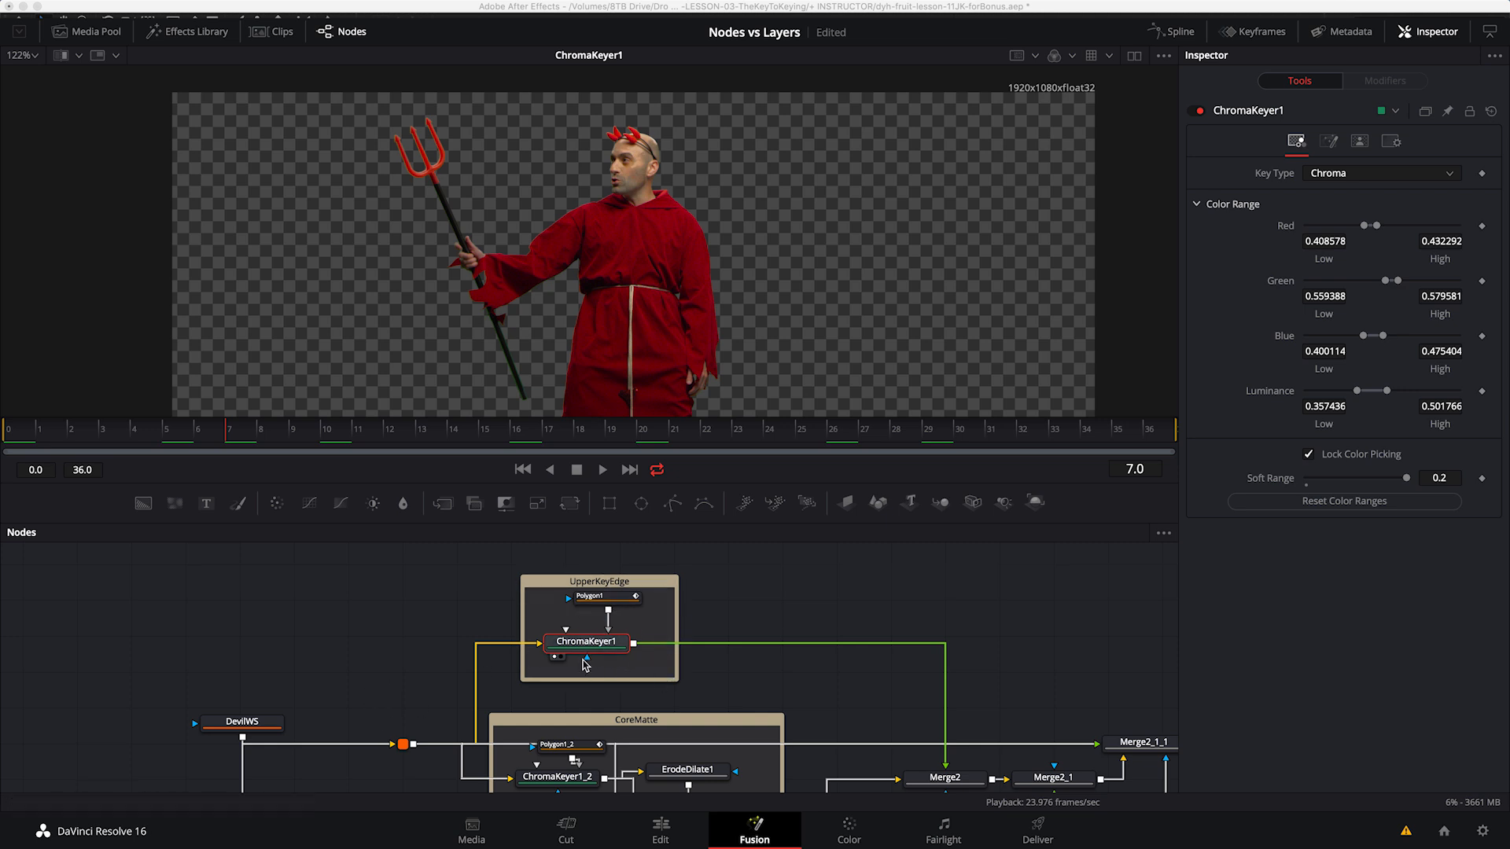
click(617, 601)
click(617, 642)
key(1)
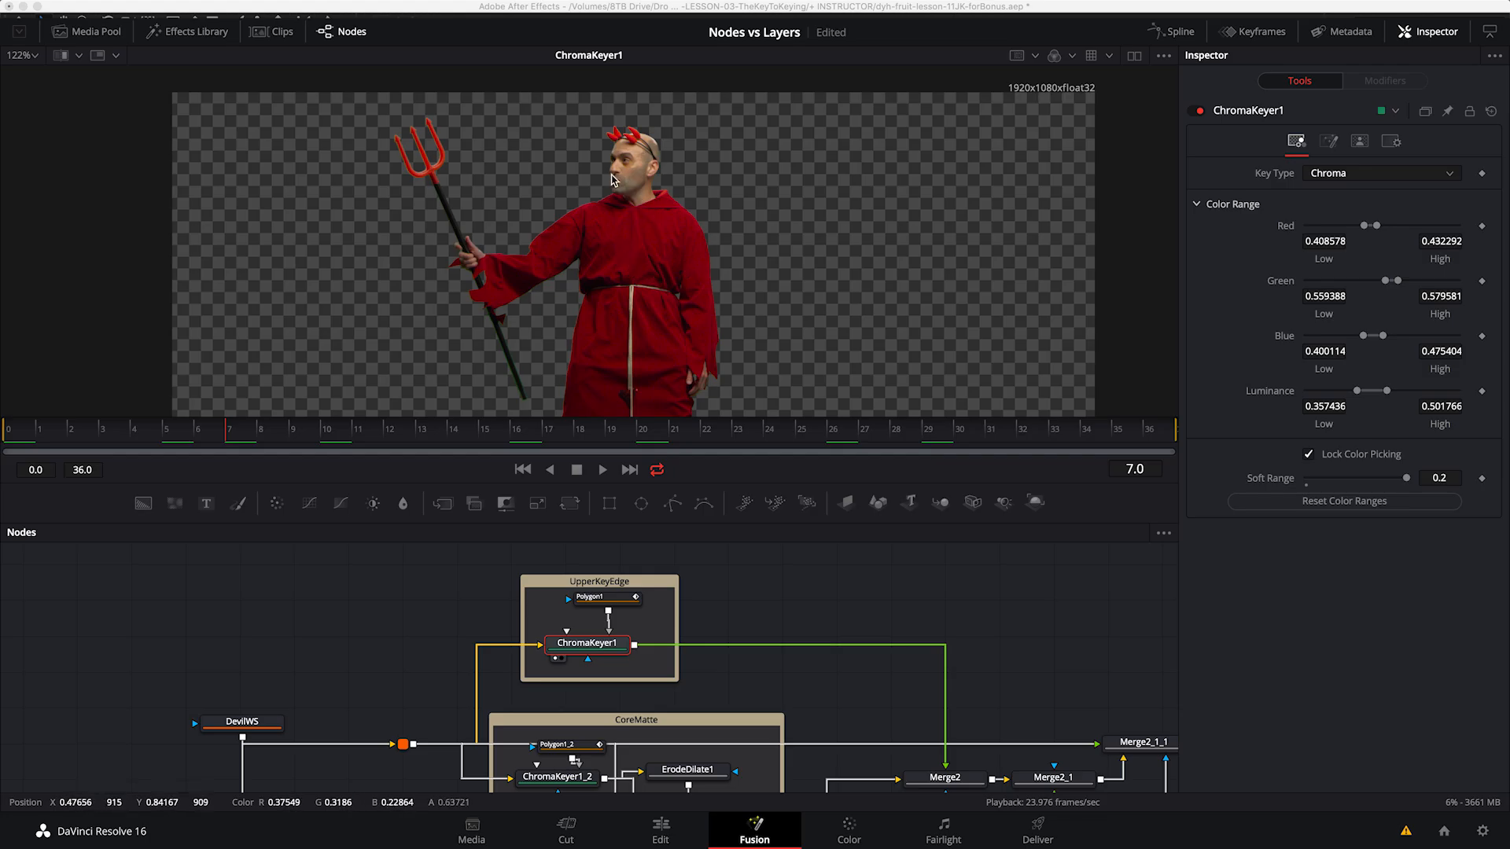
Step: Open a second viewer, follow the node graph to MediaOut1 and toggle that node's display off and back on there
click(1135, 58)
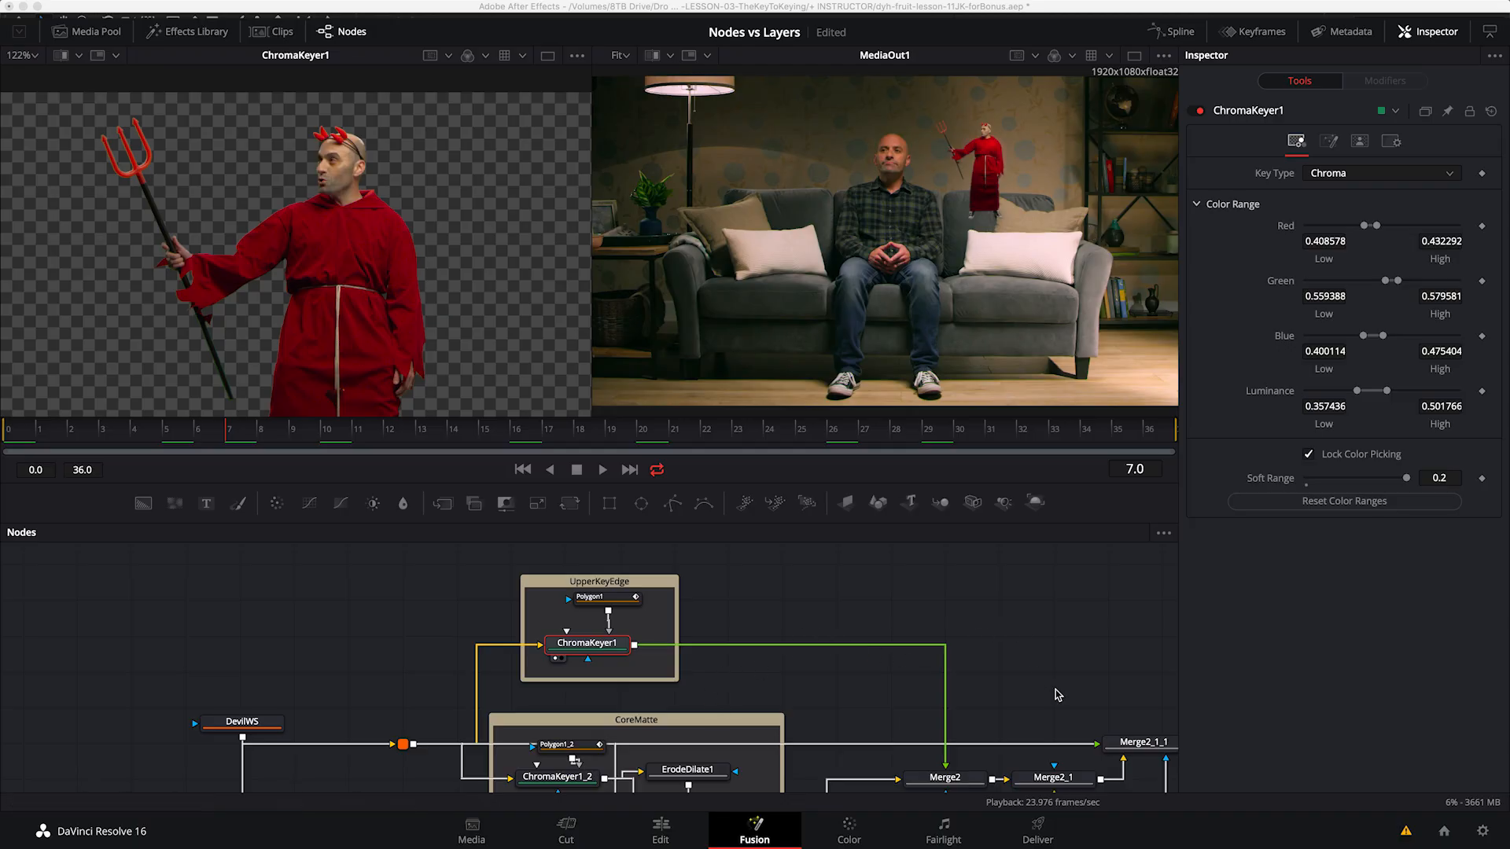
scroll(1058, 694, down, 5)
drag(922, 664, 528, 656)
drag(843, 628, 821, 670)
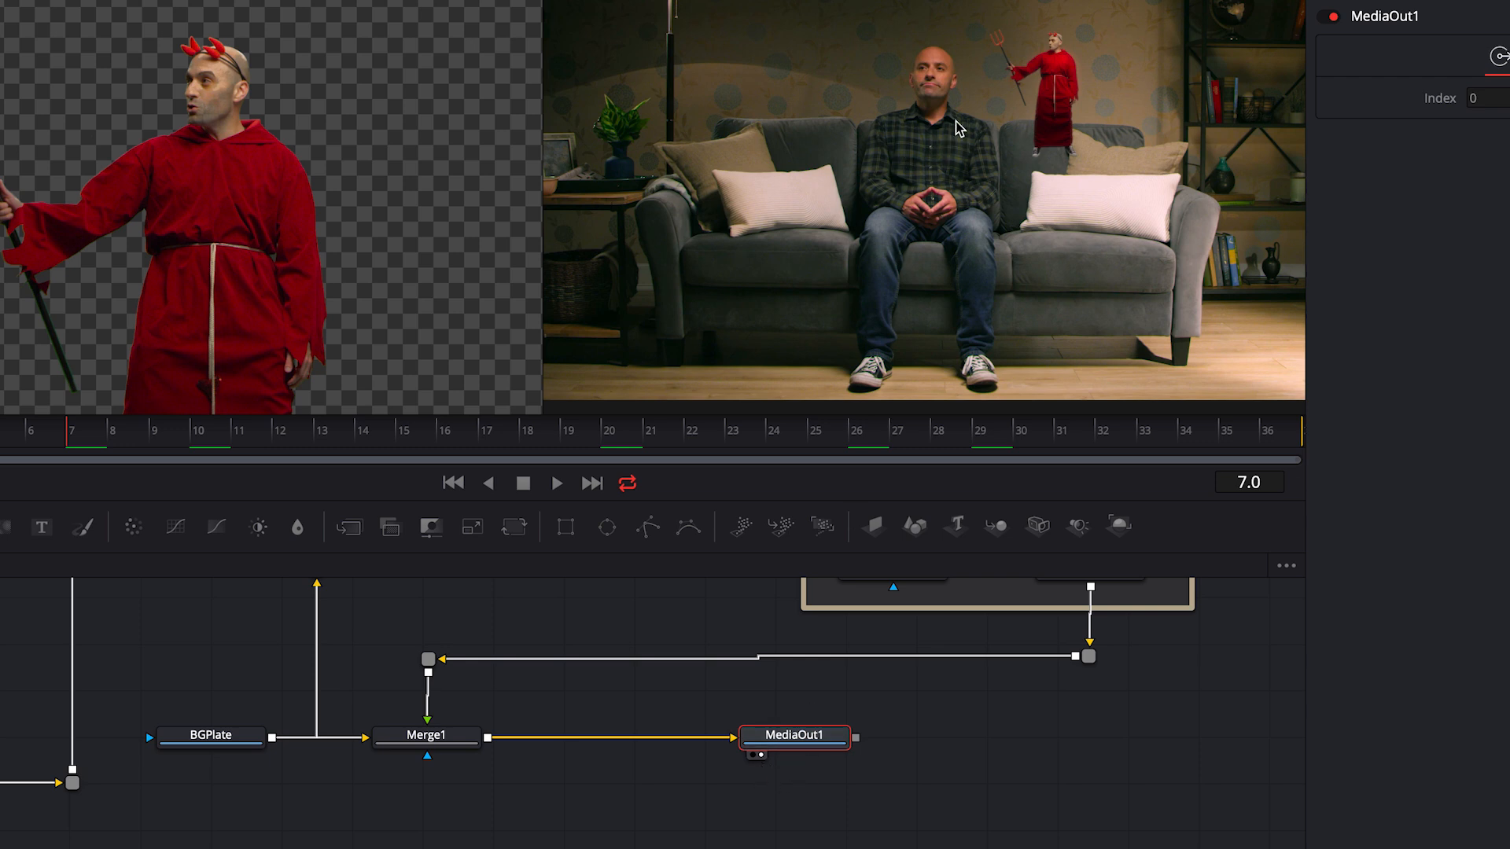
key(2)
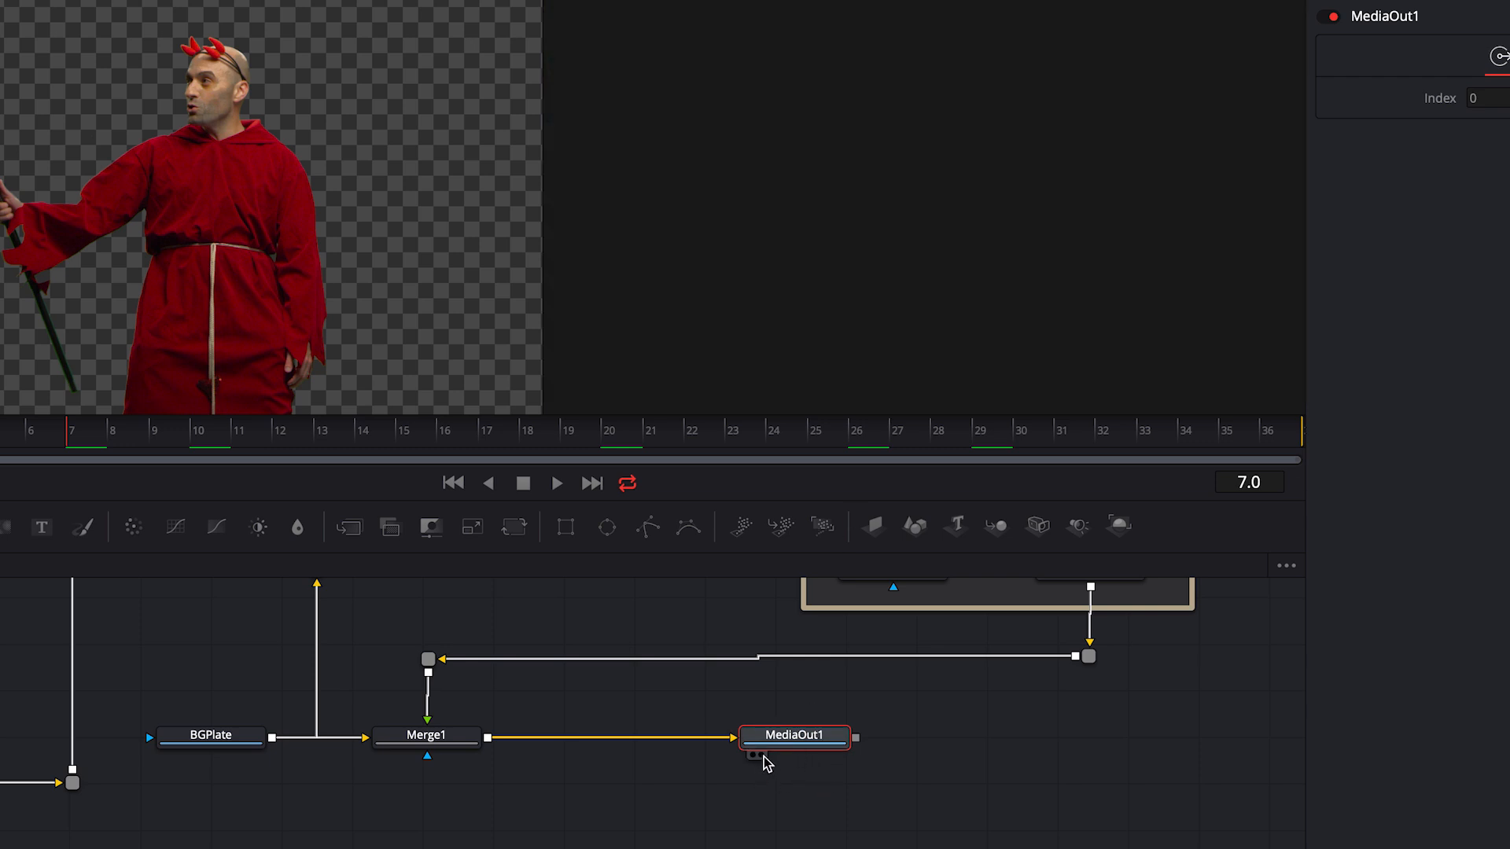
key(2)
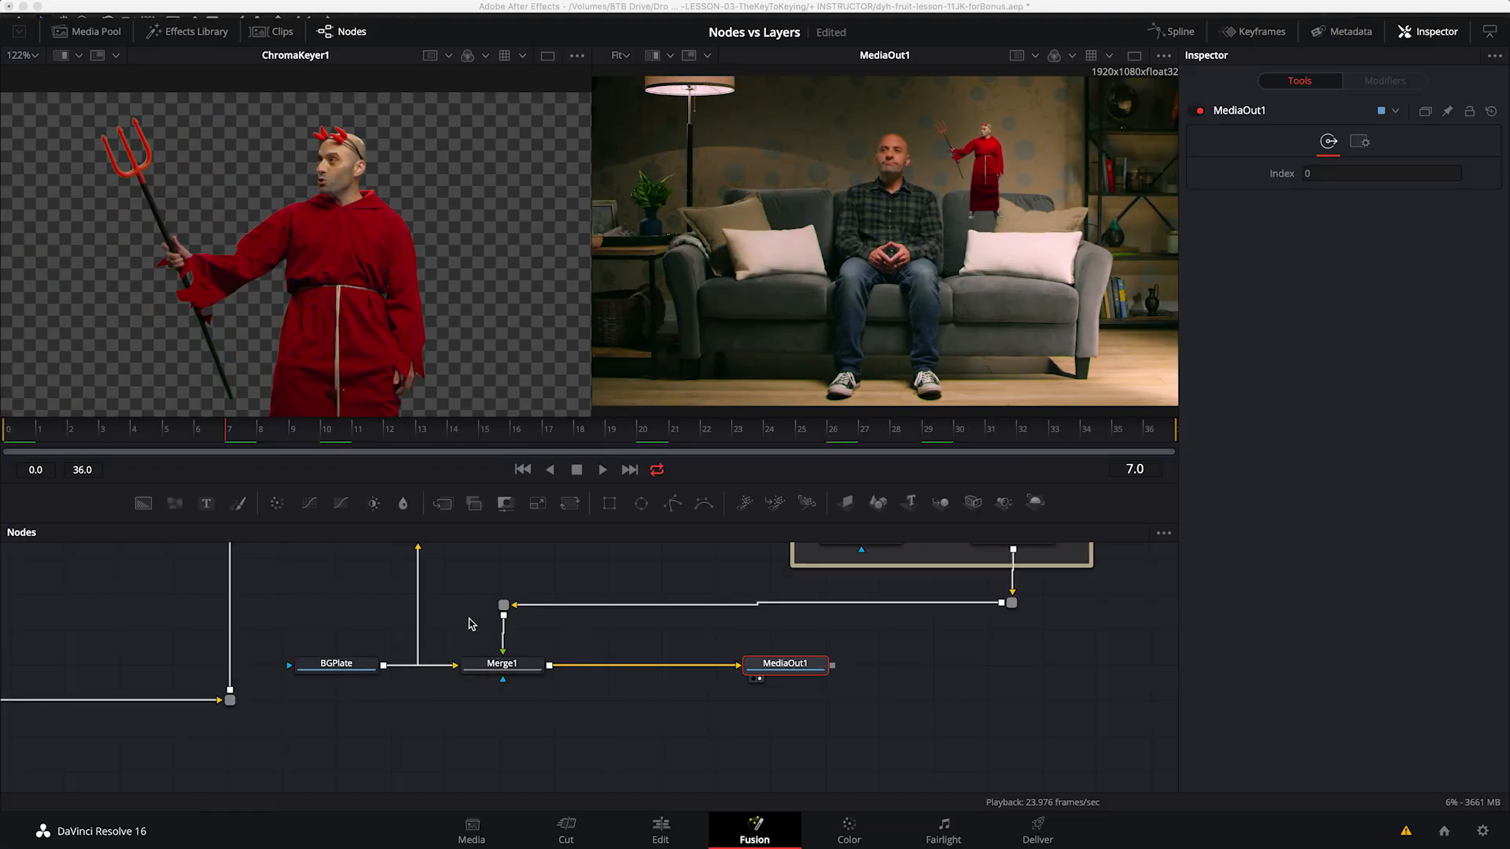
Step: Compare the DevilWS source clip with the ChromaKeyer1 output in the first viewer, and fit the whole frame in it
drag(383, 682, 718, 843)
drag(199, 557, 567, 623)
drag(450, 655, 372, 656)
click(225, 659)
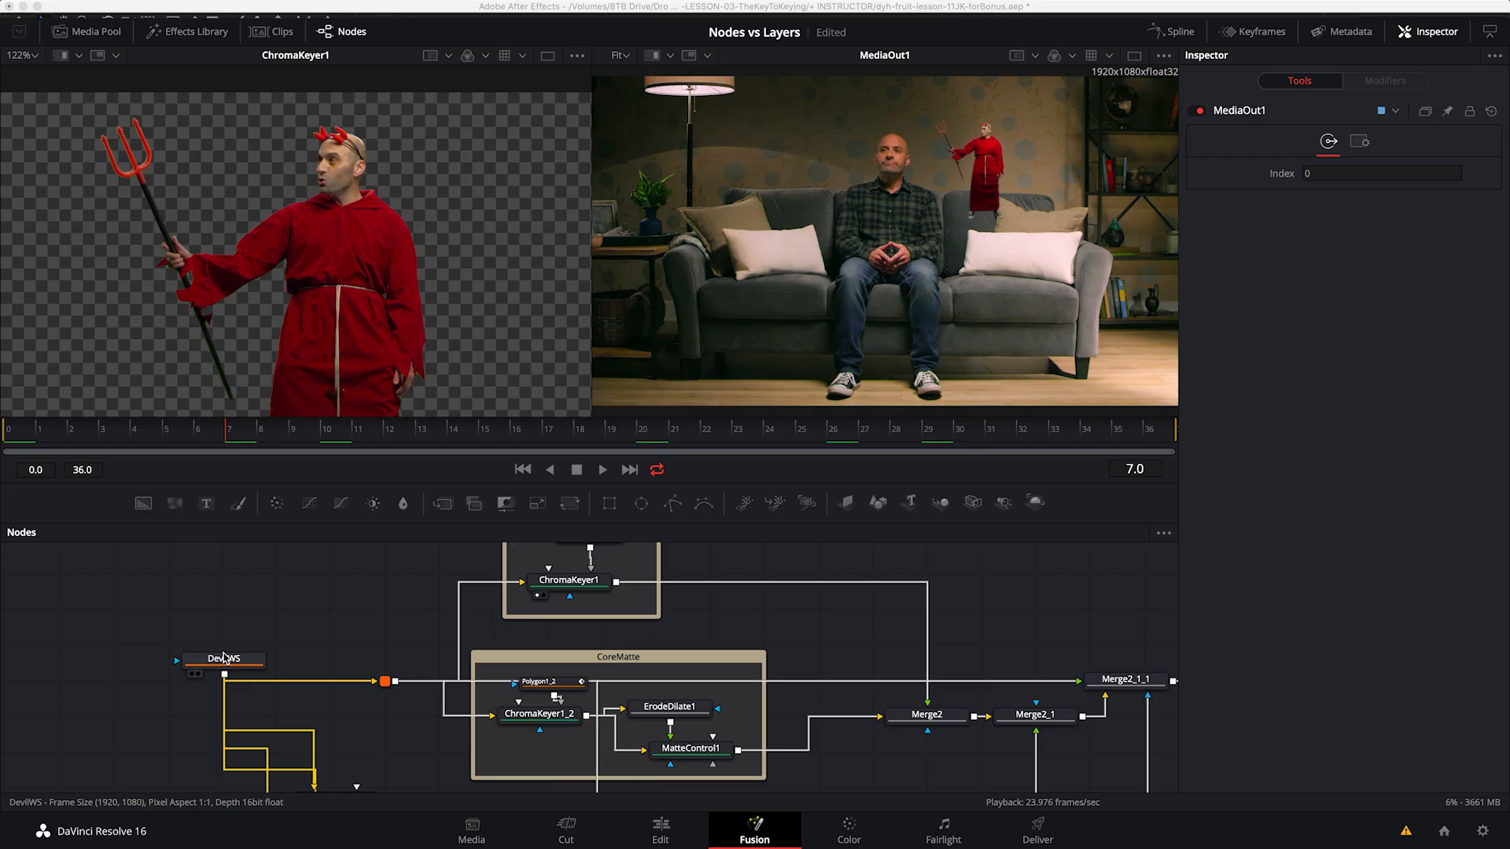
key(1)
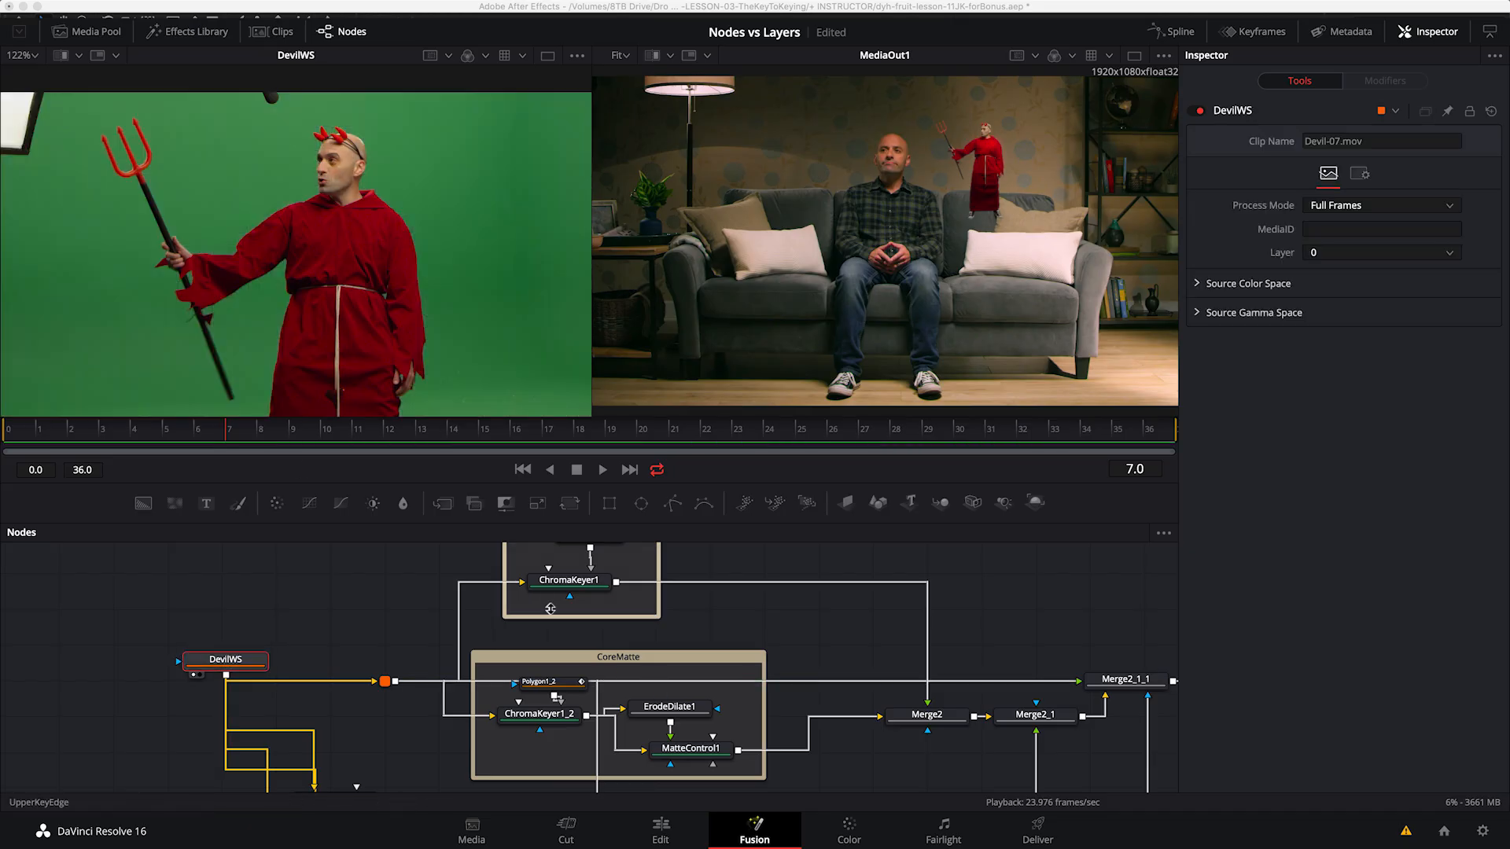
click(582, 583)
key(1)
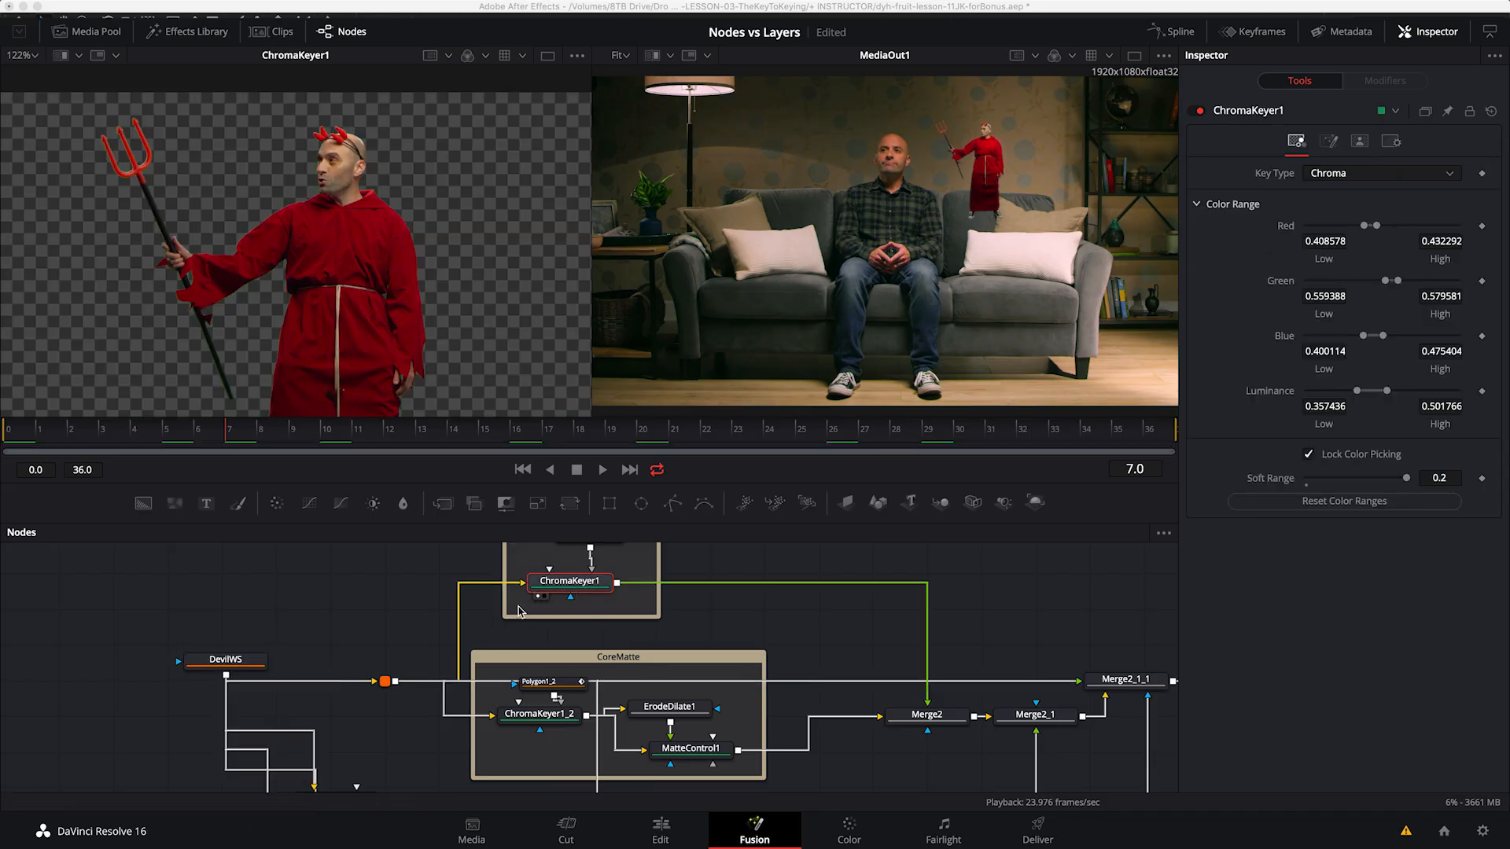
scroll(723, 622, right, 5)
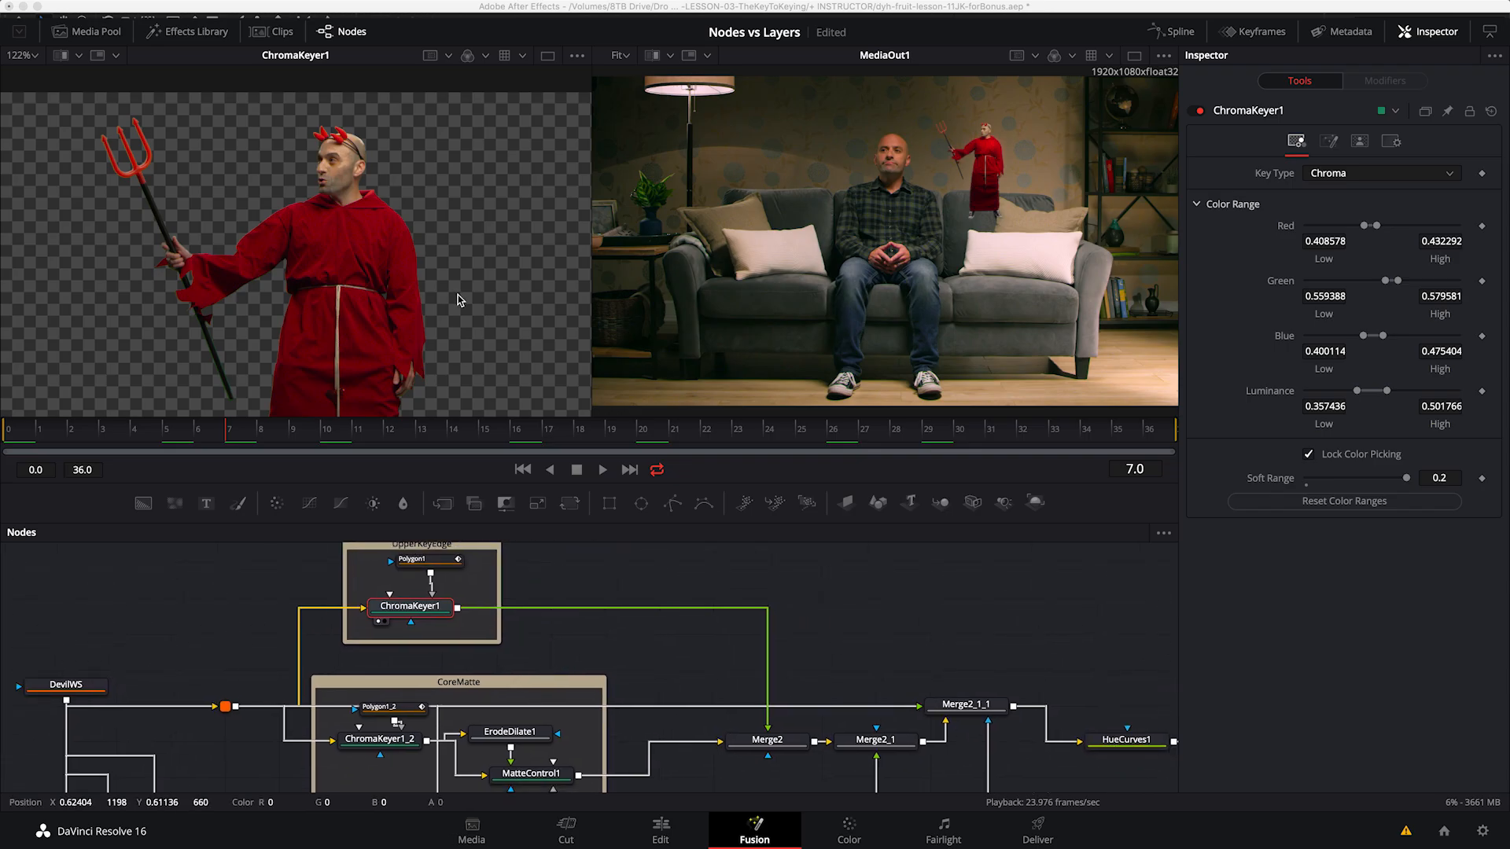
key(ctrl+f)
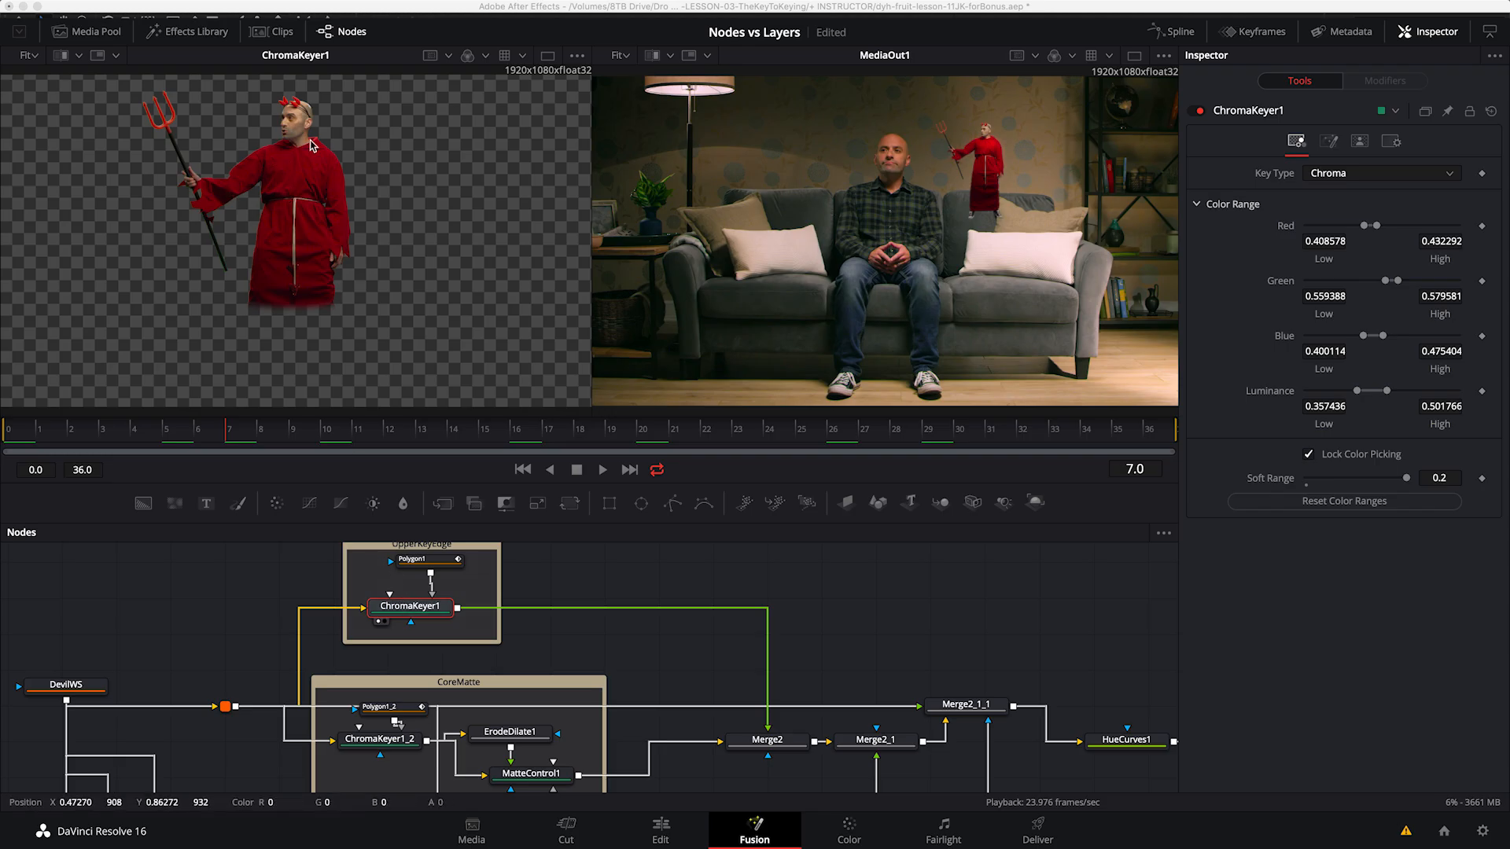
Step: Select the CoreMatte group and display its ChromaKeyer1_2 output in the first viewer, enlarged on the devil's head
scroll(497, 595, down, 5)
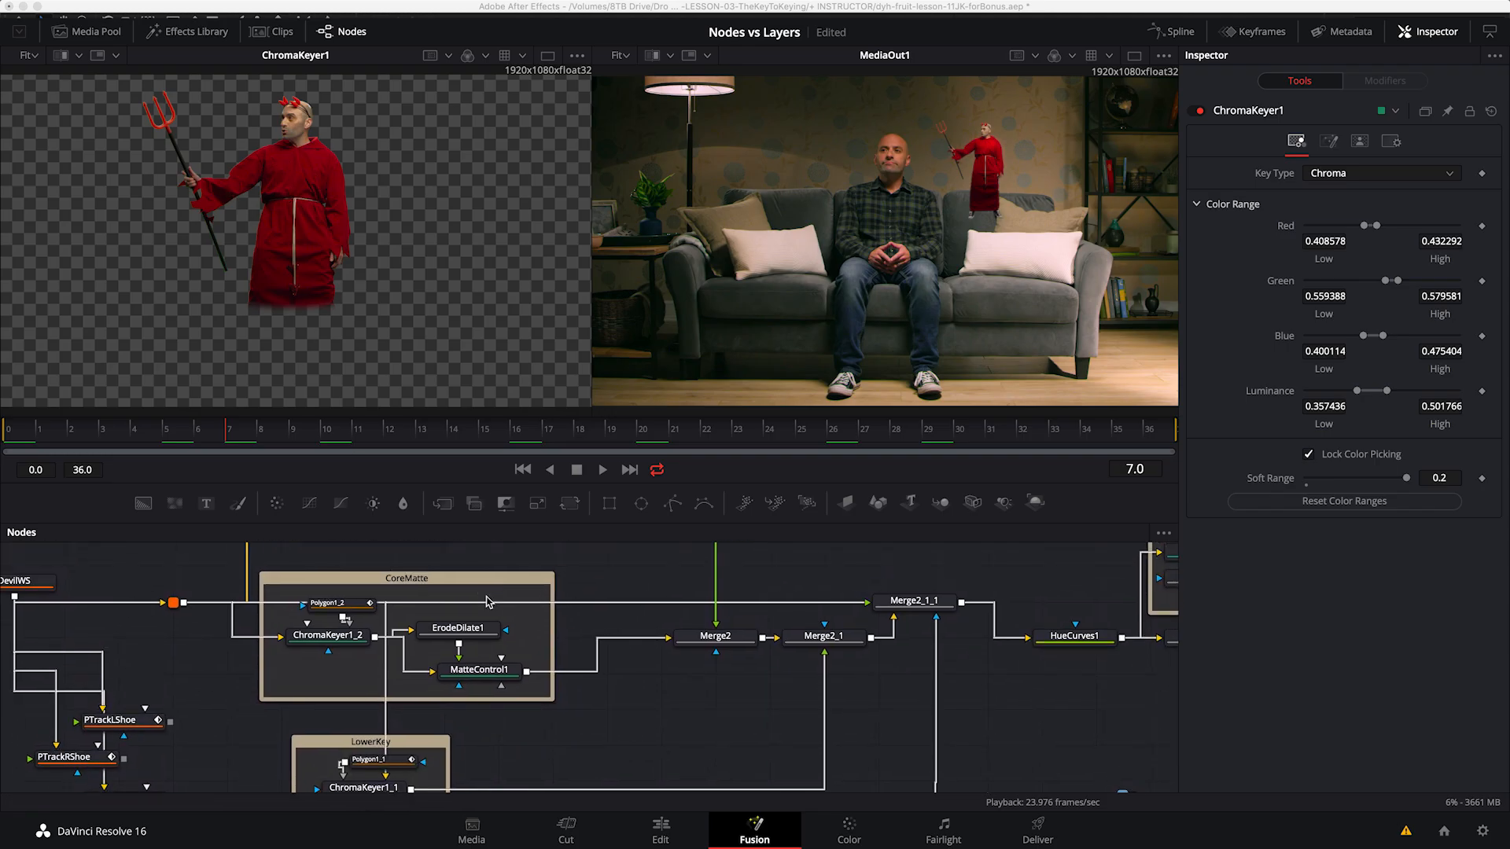
click(386, 579)
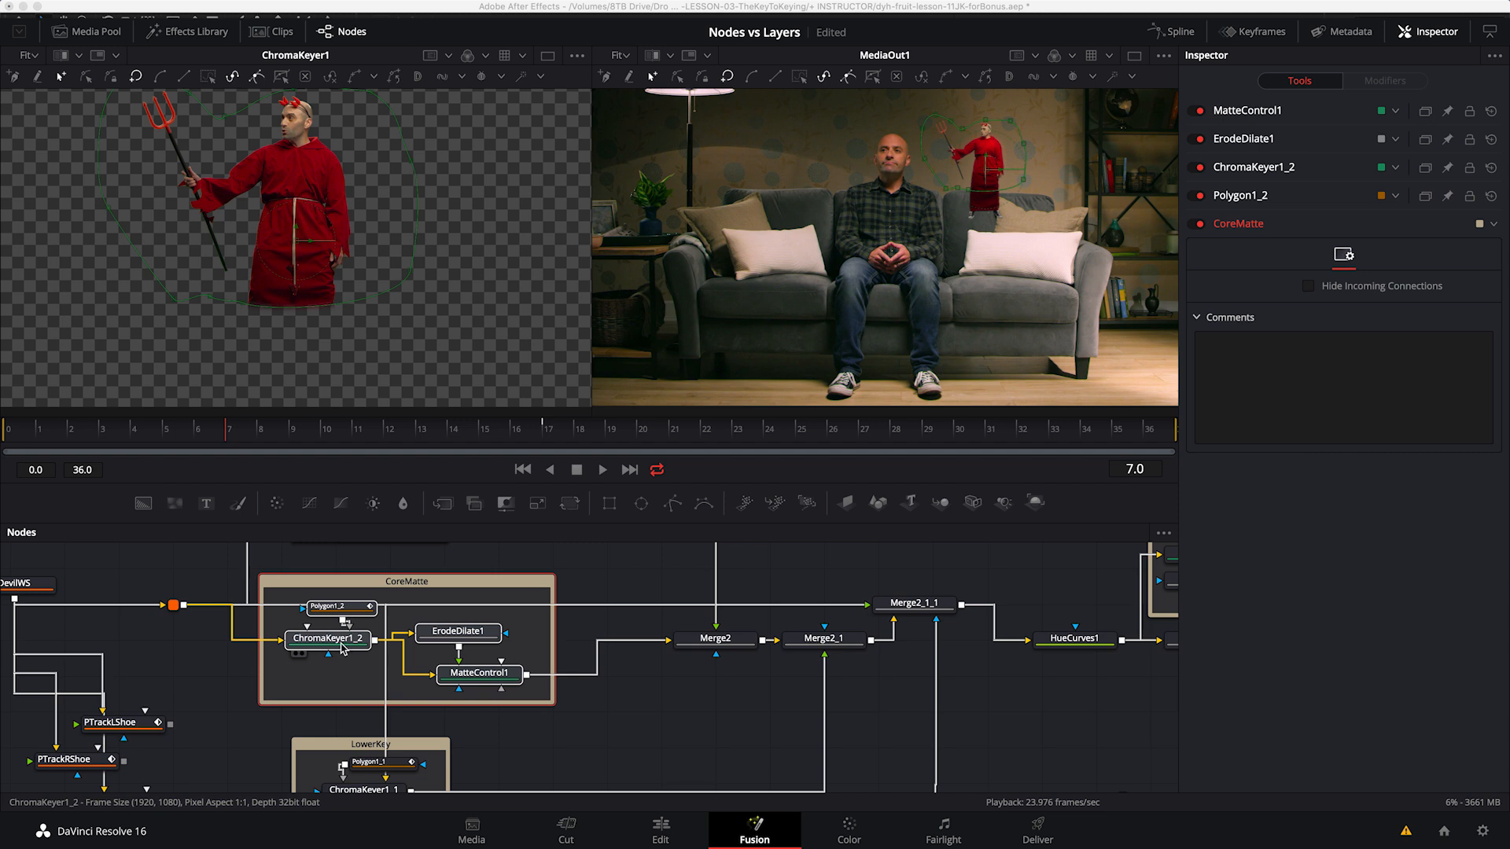
click(342, 648)
click(421, 558)
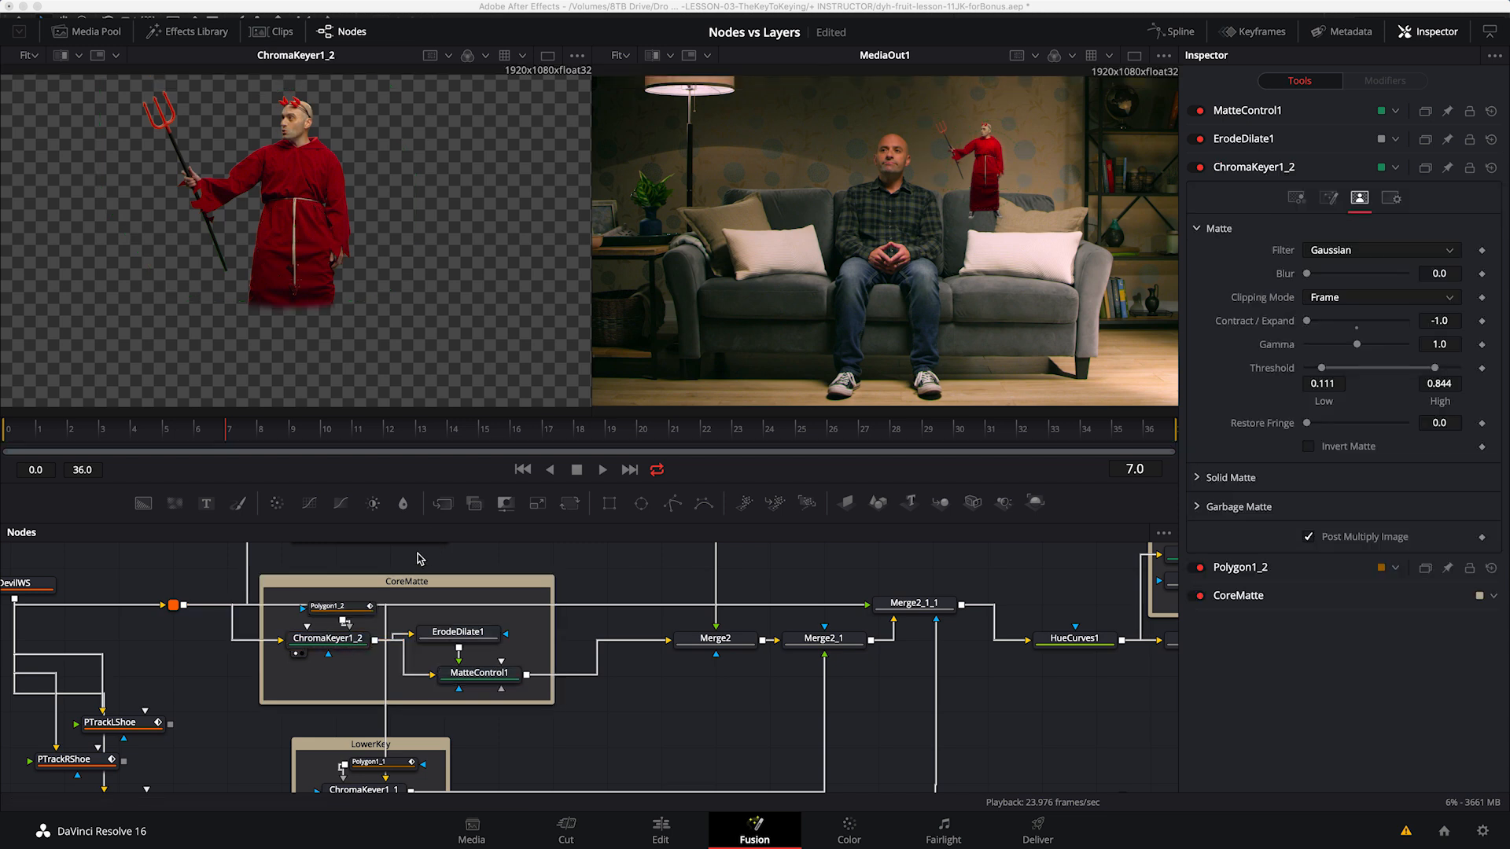
drag(332, 571, 338, 668)
drag(304, 176, 318, 284)
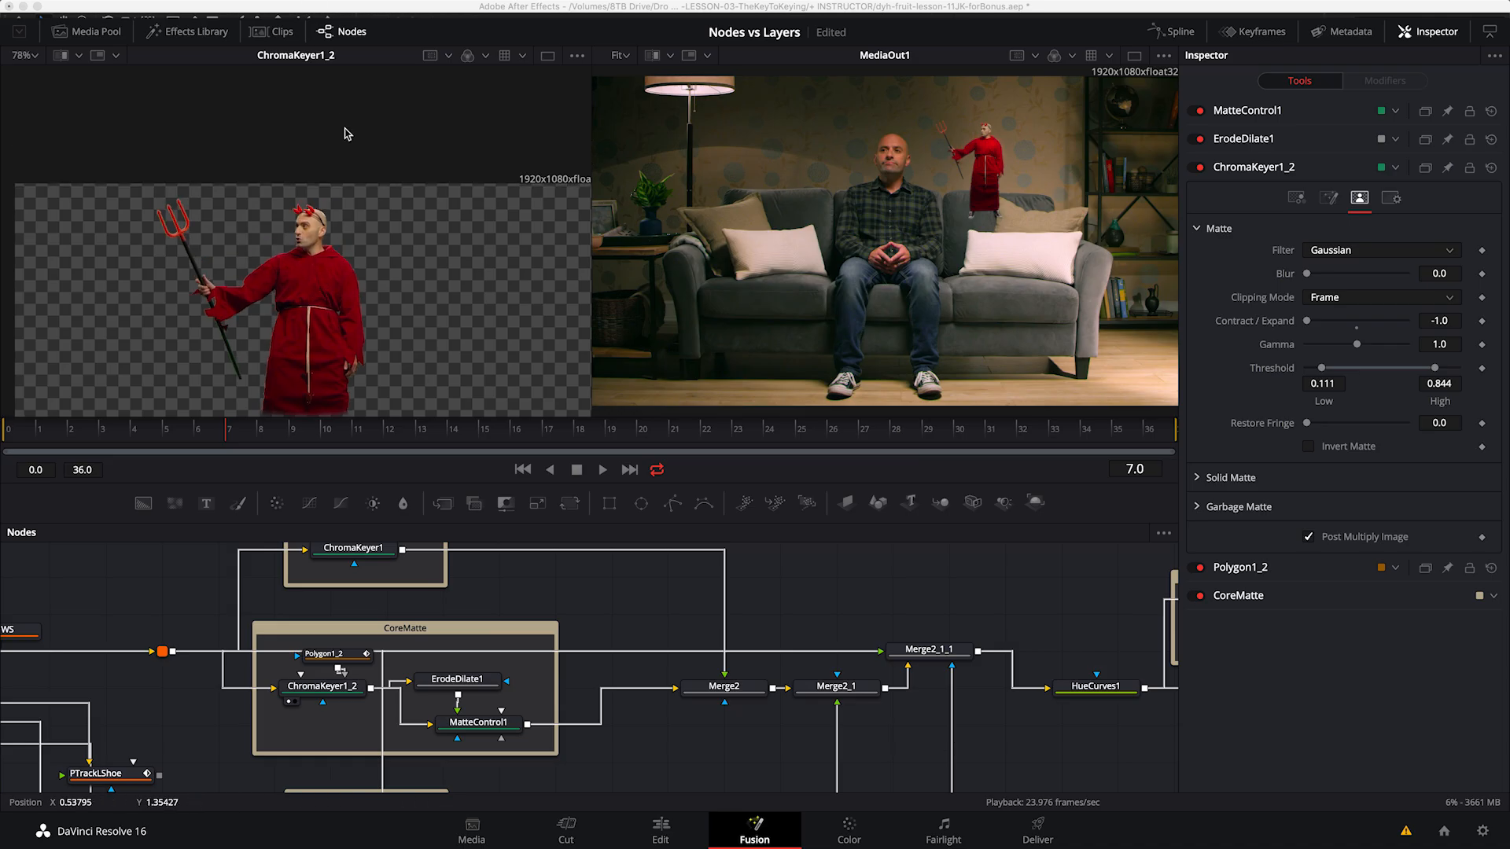
scroll(314, 188, up, 5)
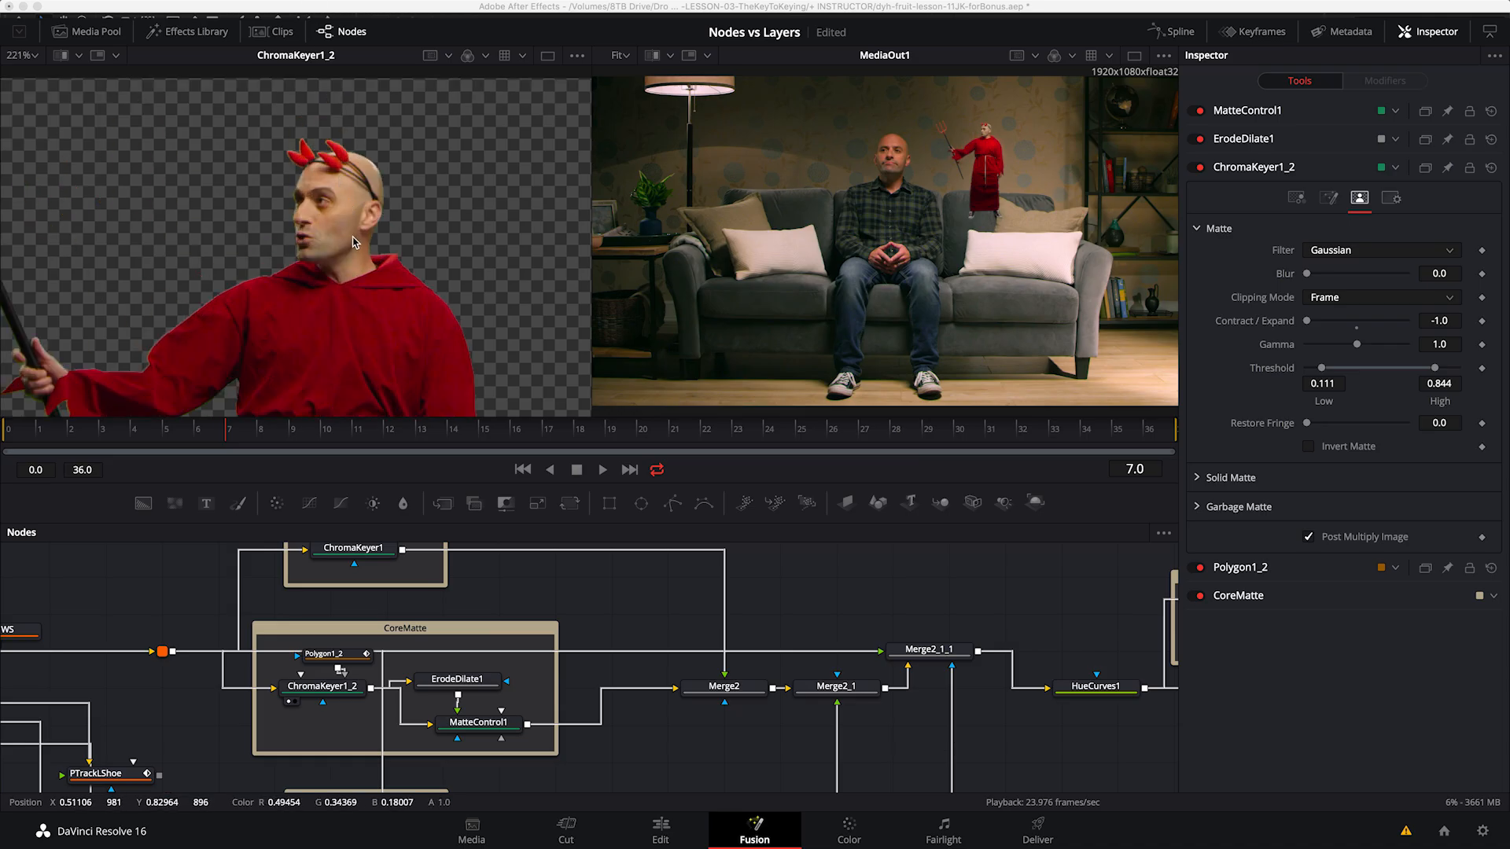
Step: Switch the first viewer to the alpha channel and display the matte of ChromaKeyer1 in the UpperKeyEdge group
key(a)
drag(380, 629, 387, 735)
click(387, 657)
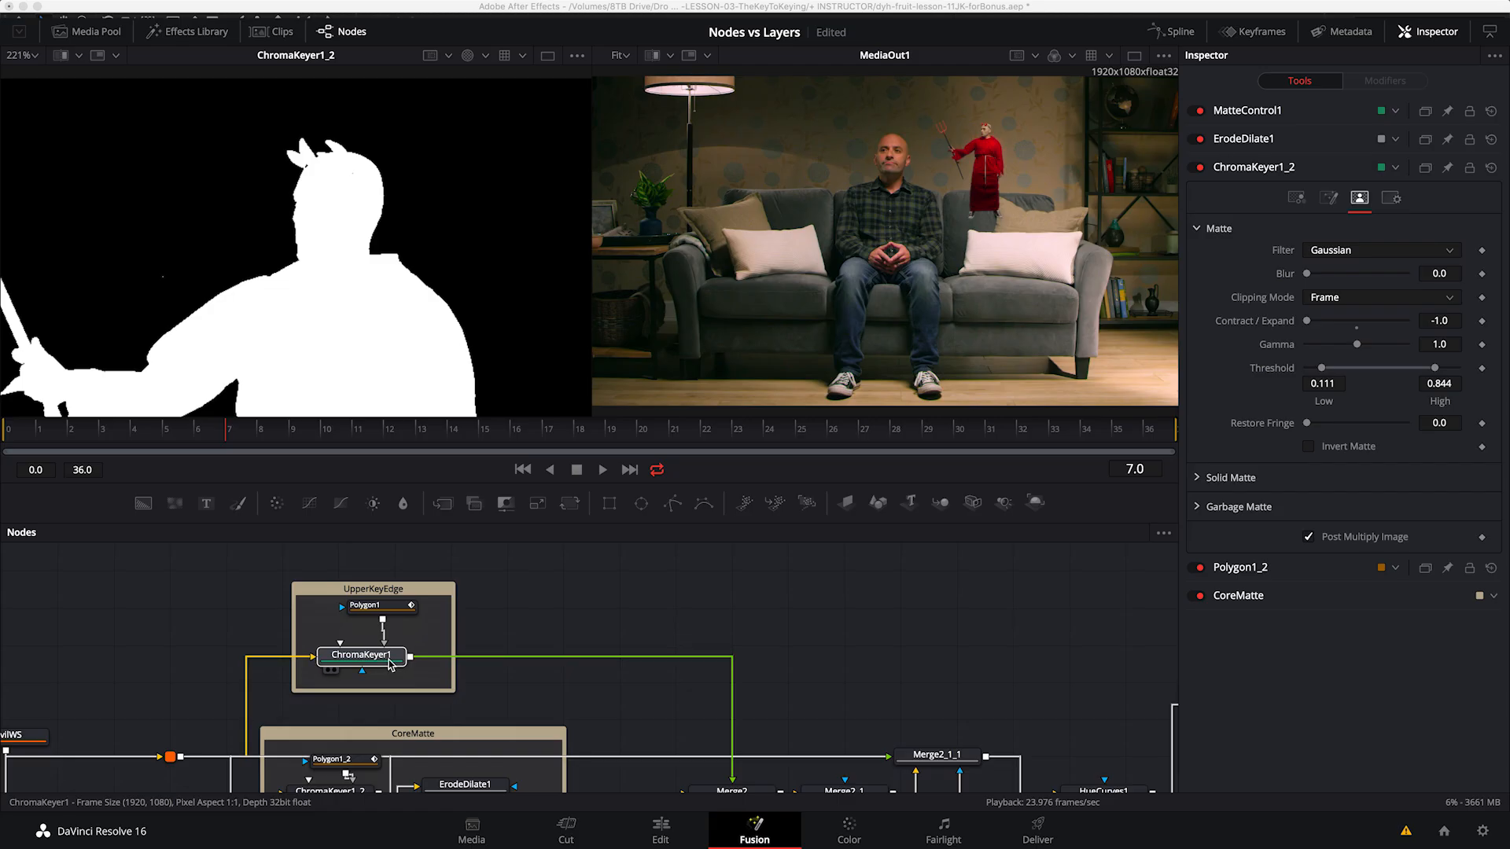
key(1)
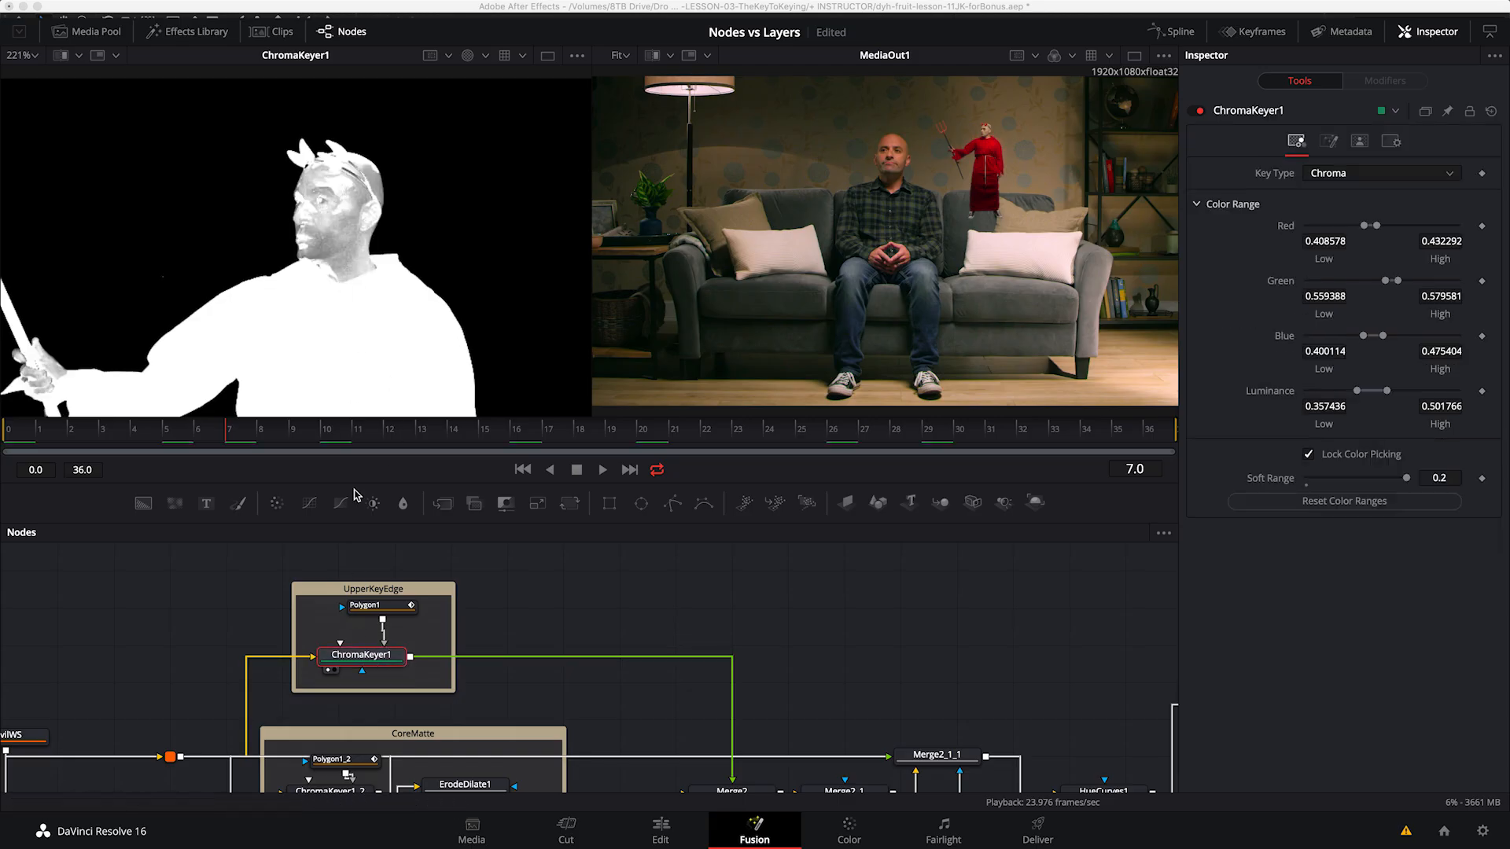
Step: Return to the CoreMatte group, reposition the ChromaKeyer1_2 node slightly lower and display its matte for comparison
scroll(451, 702, down, 5)
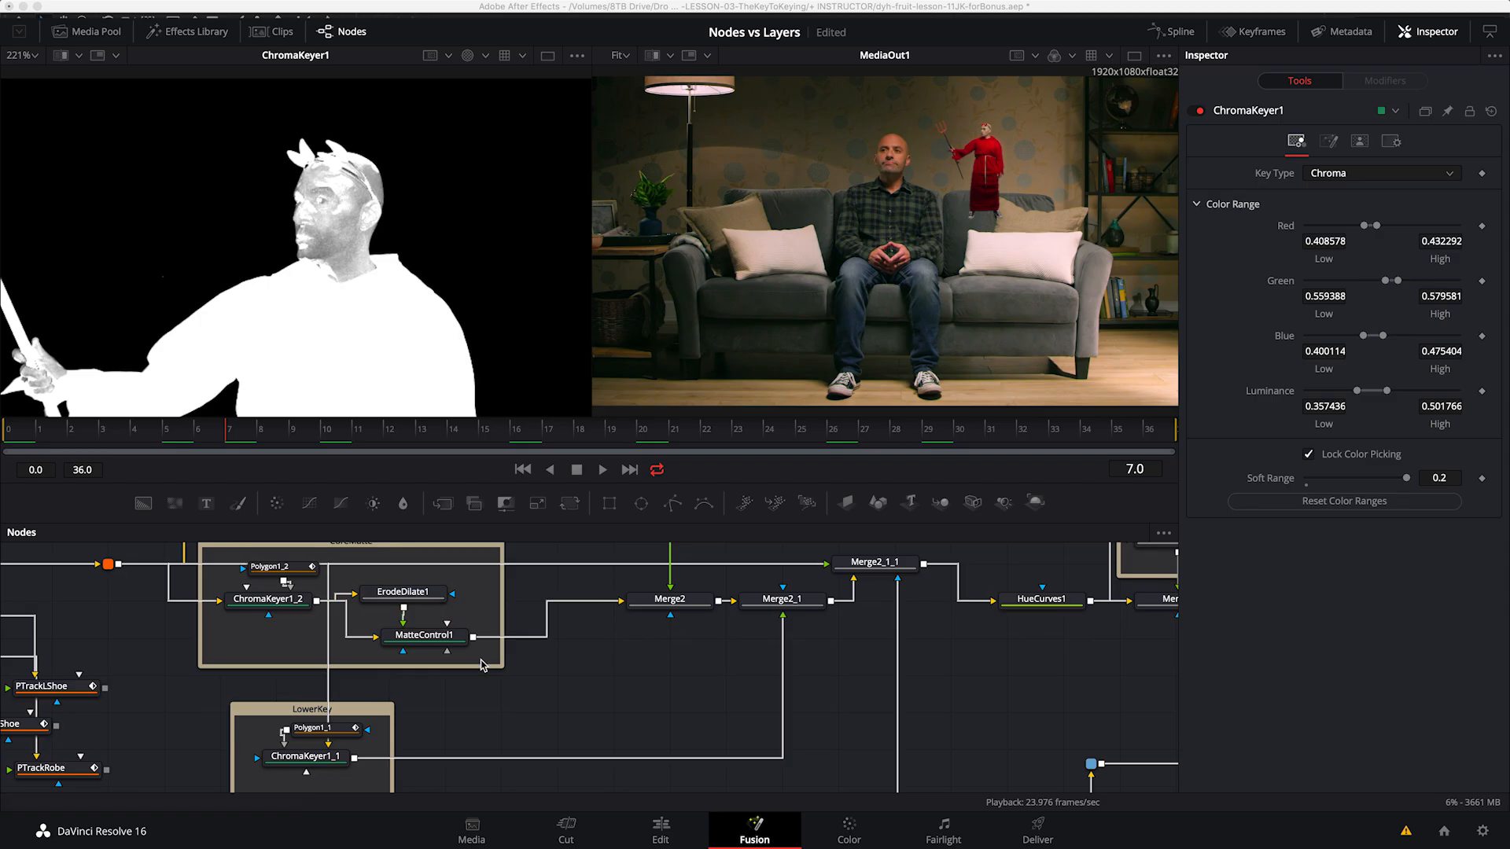
click(296, 601)
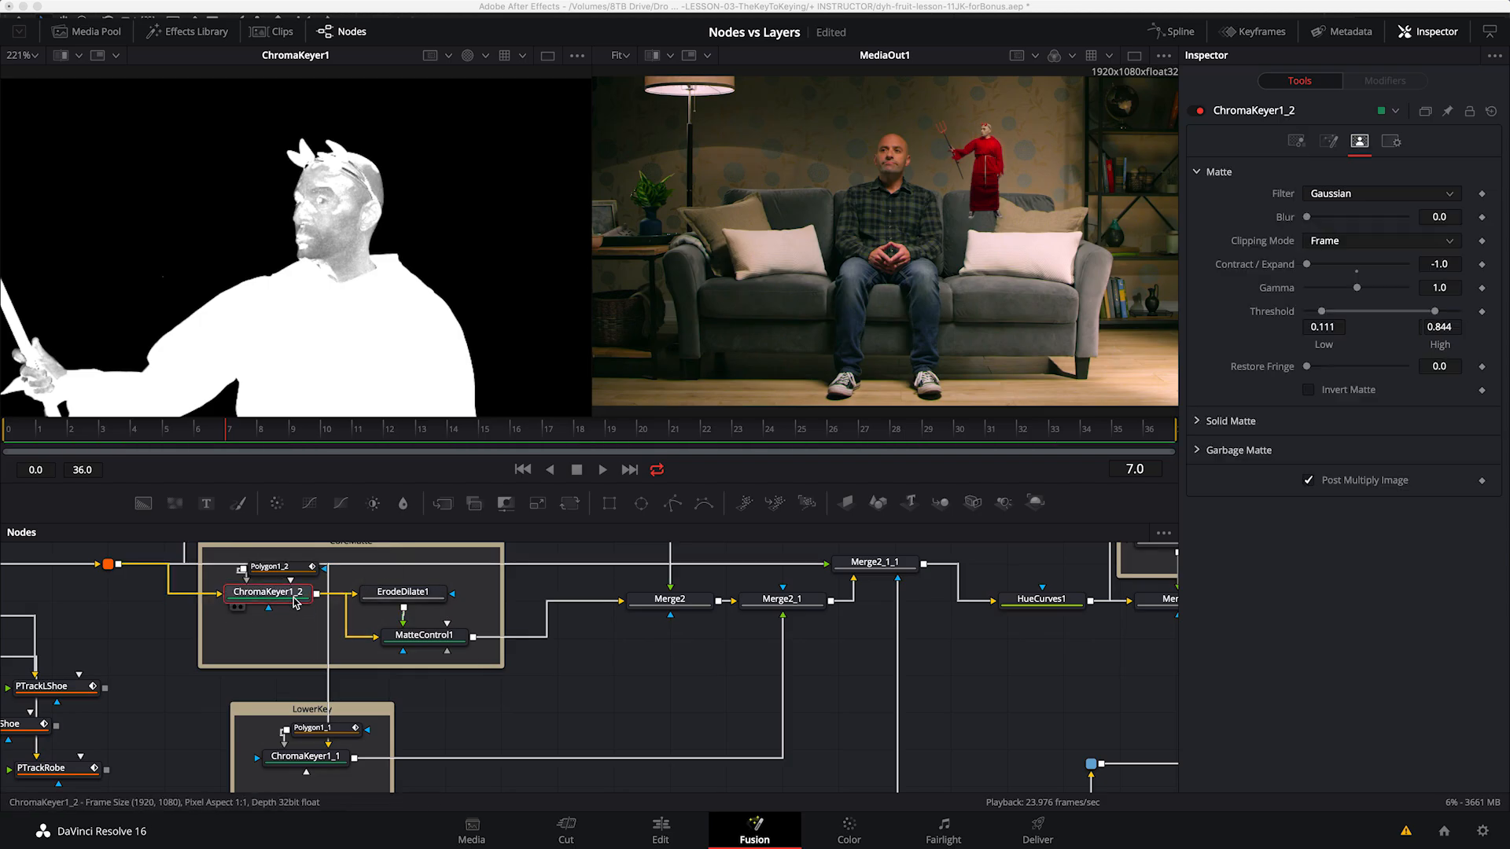
drag(296, 599, 297, 619)
key(1)
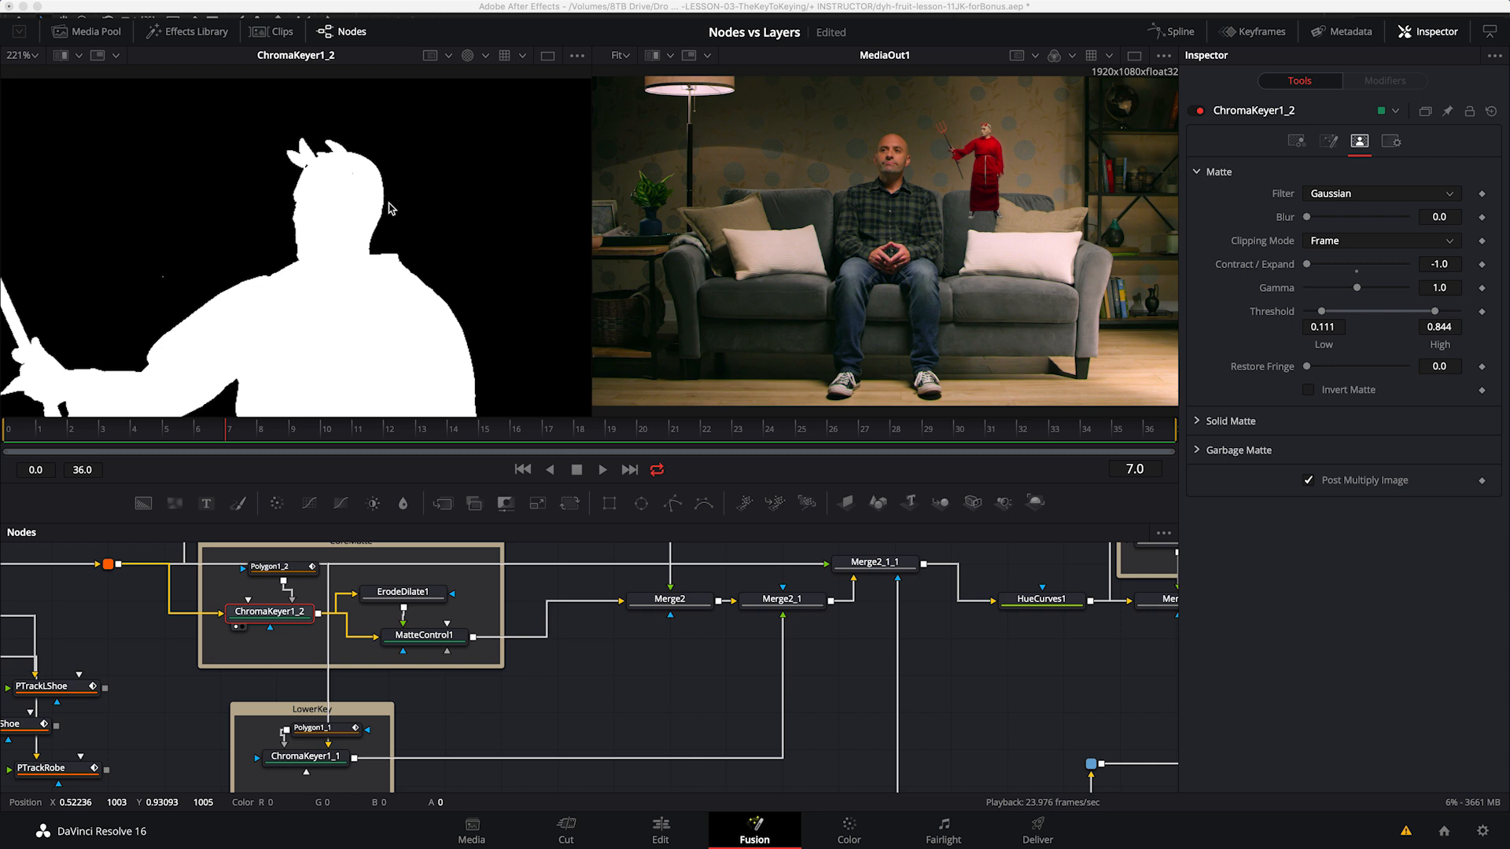
Step: Display the eroded matte from ErodeDilate1 and the combined matte from MatteControl1 in the first viewer
click(409, 599)
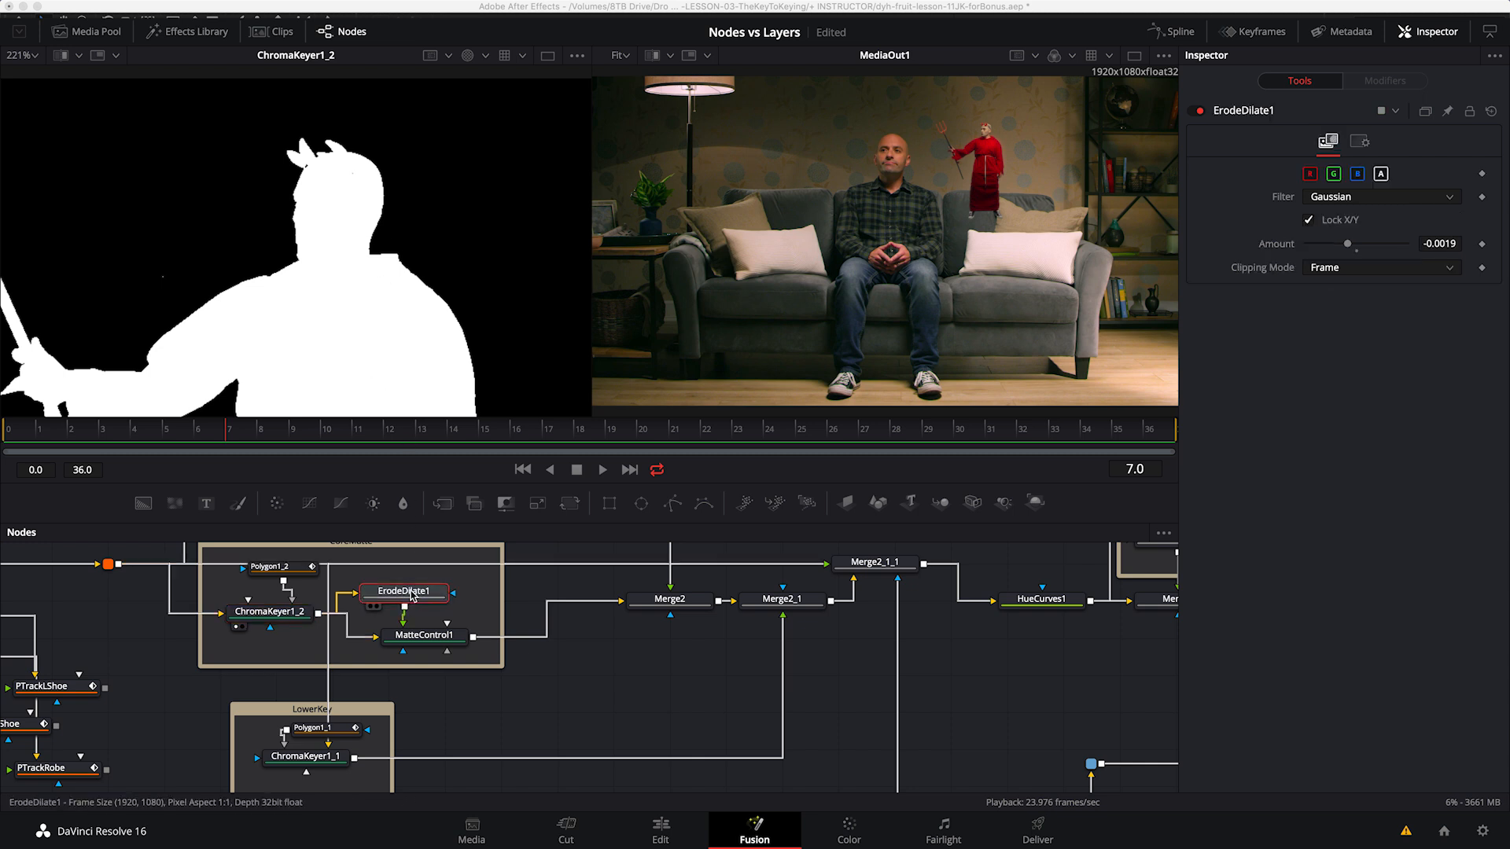
key(1)
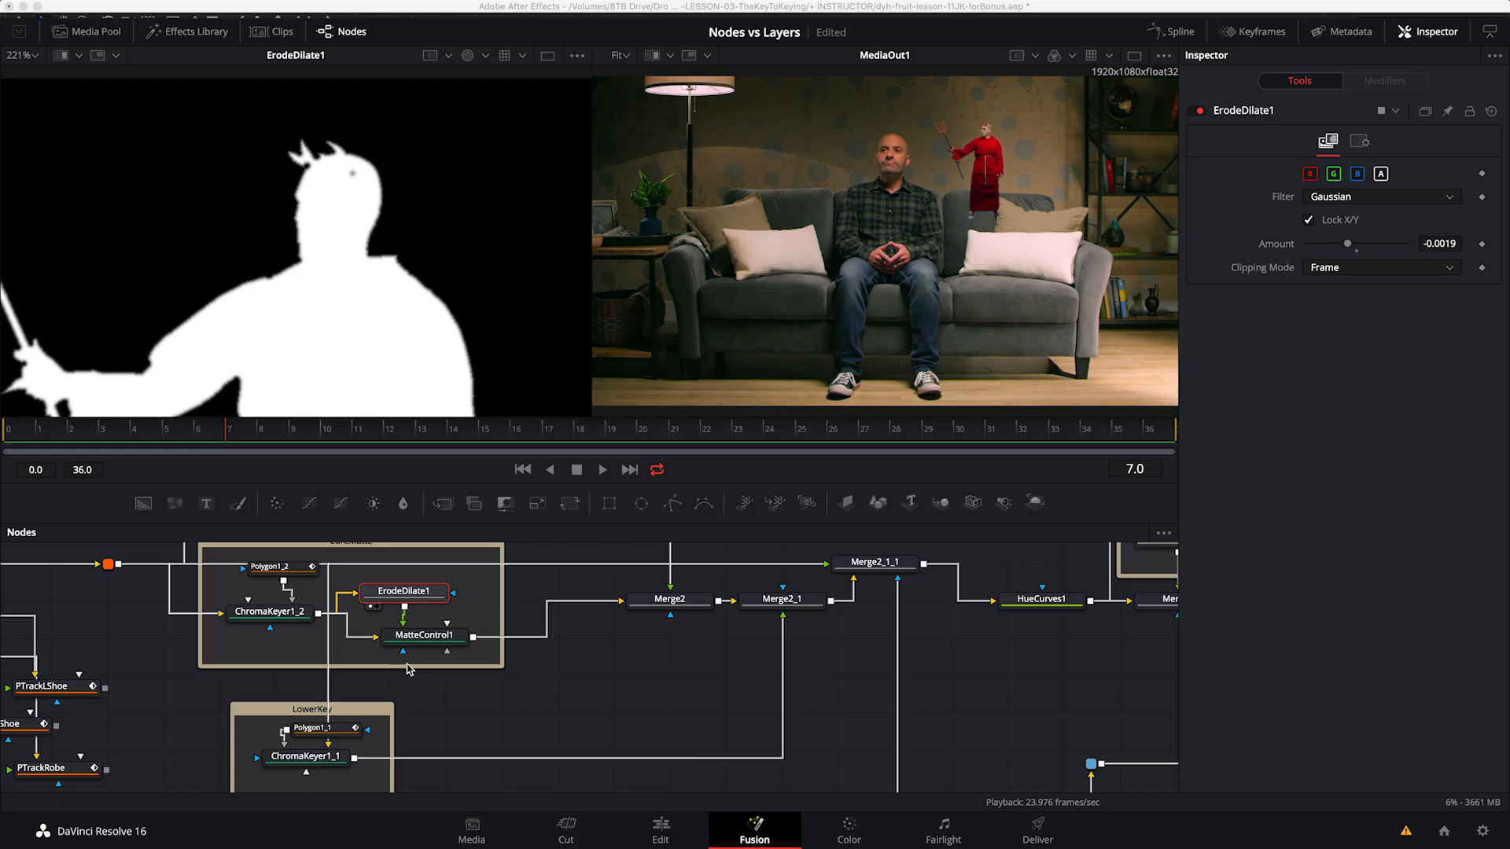
click(438, 637)
key(1)
drag(437, 637, 431, 643)
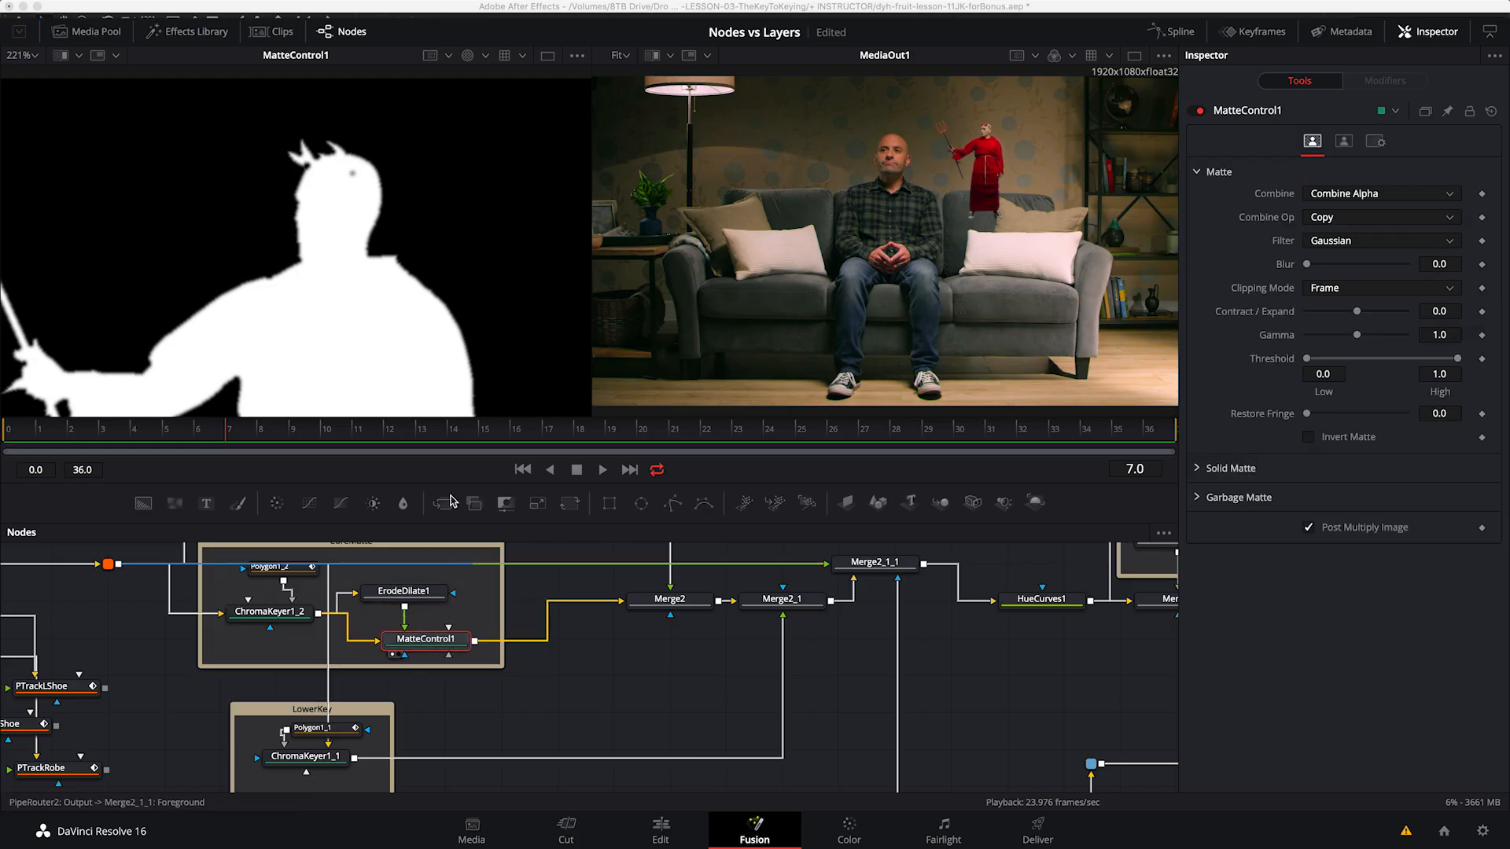
Step: Switch the first viewer back to color, display the Merge2 output and trace how the edge key and core matte feed it
key(c)
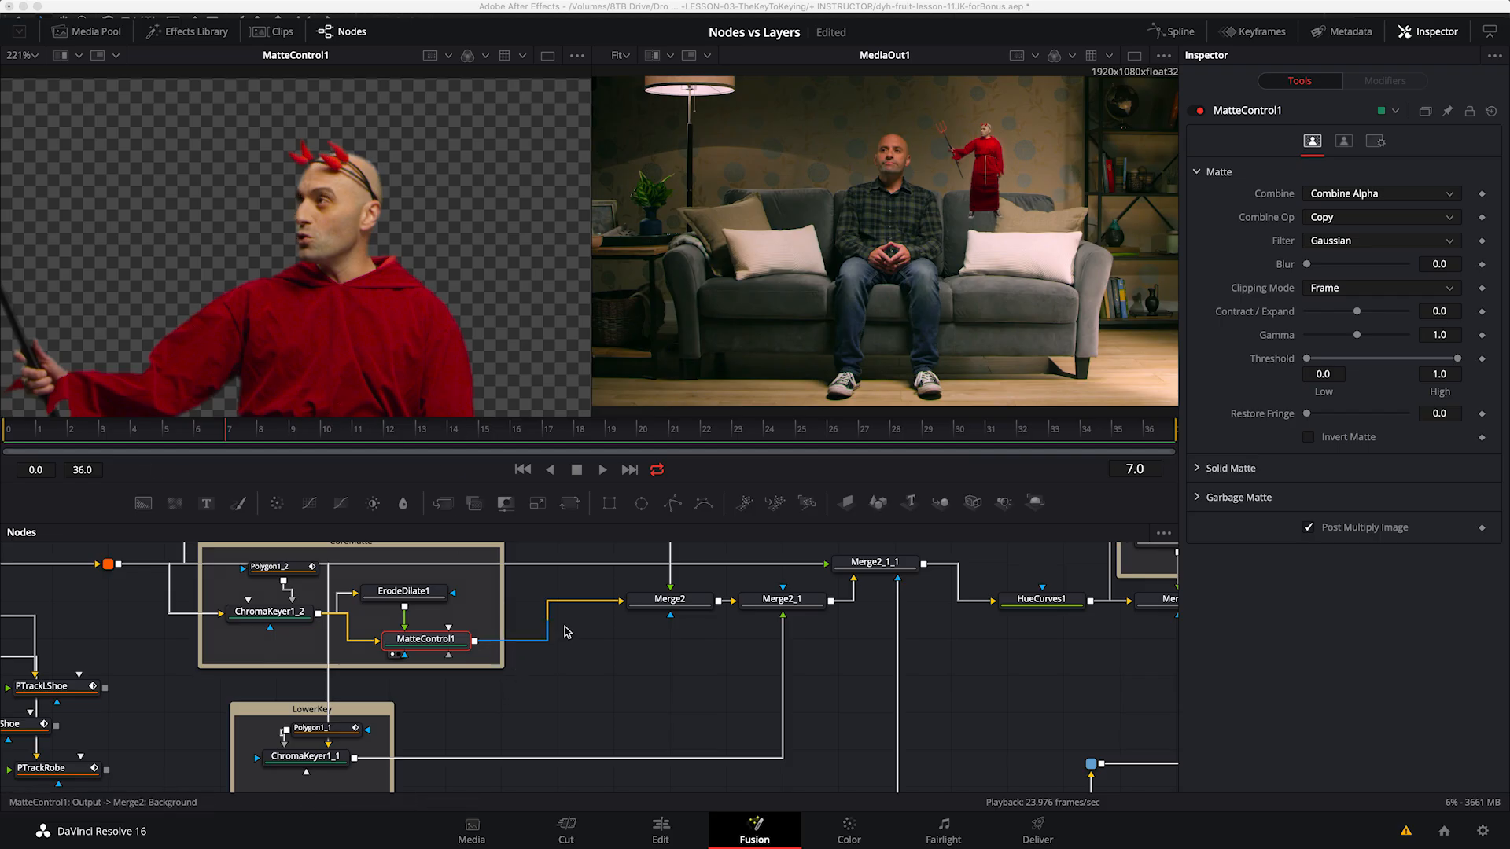
drag(678, 600, 376, 227)
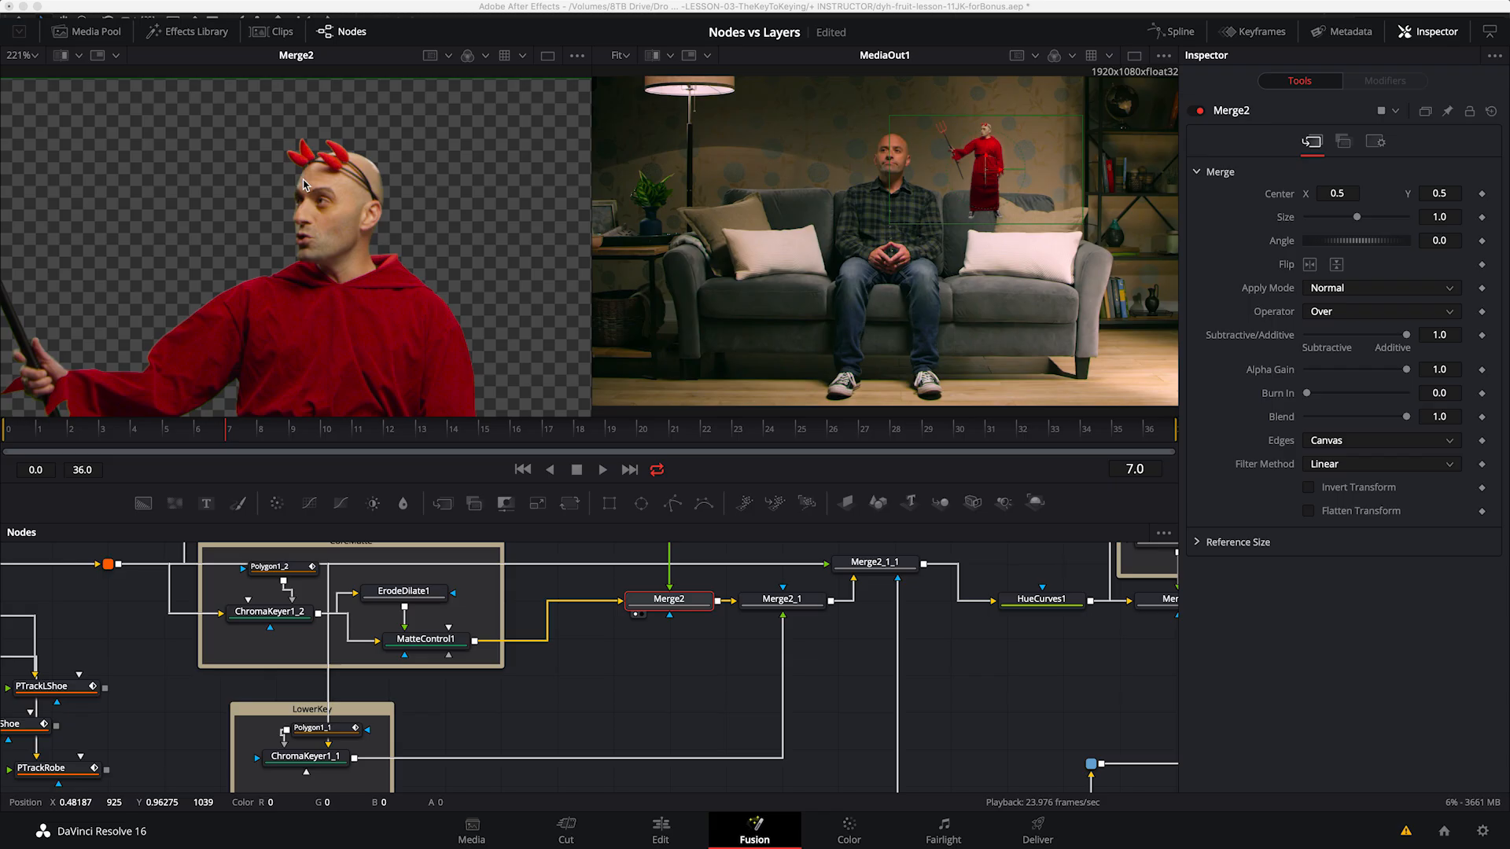
drag(533, 632, 482, 729)
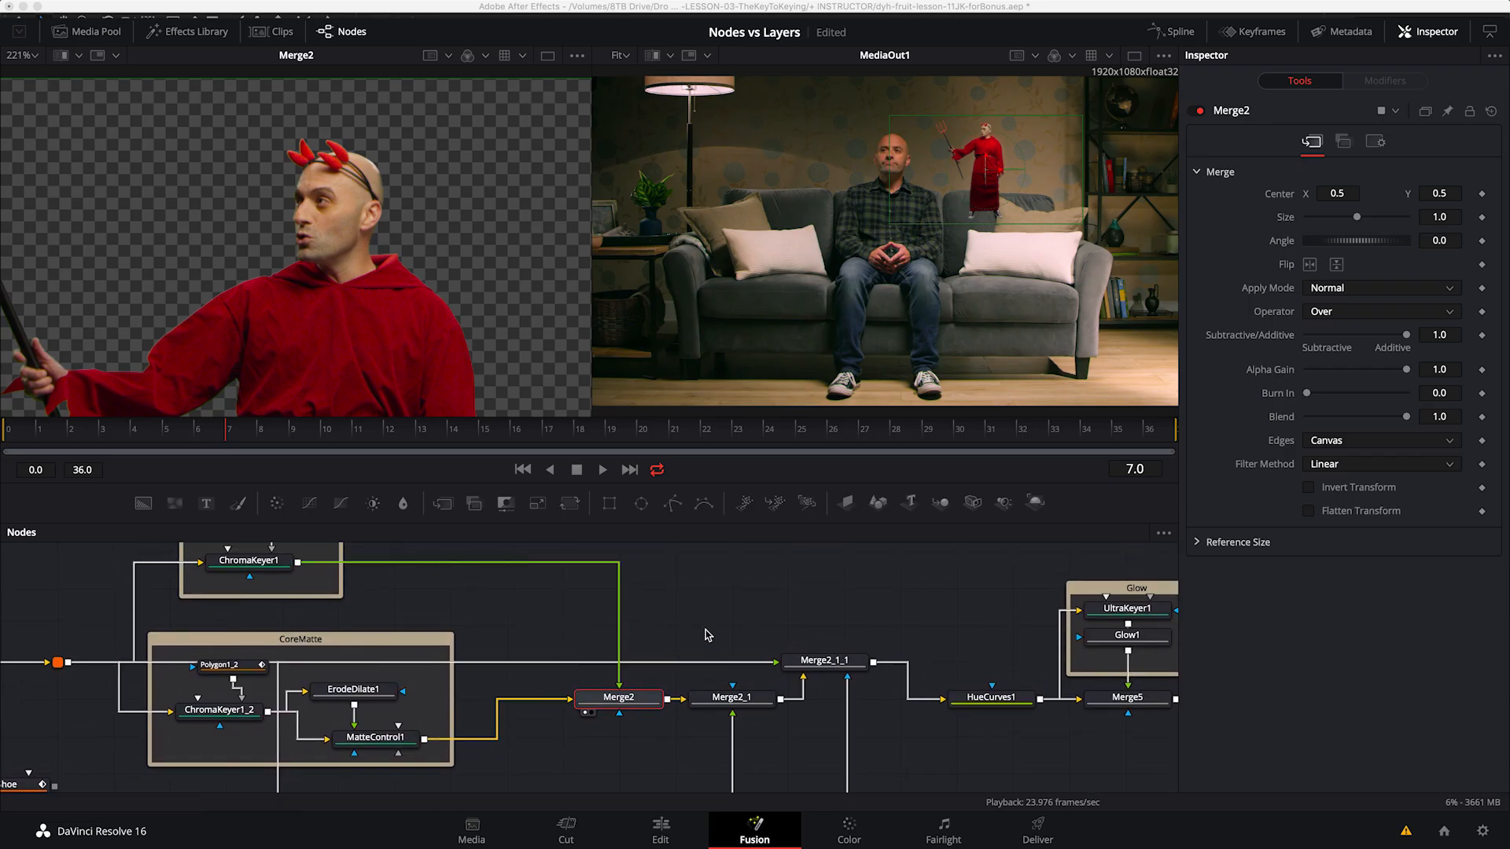
scroll(433, 637, up, 1)
drag(339, 689, 359, 784)
drag(559, 645, 451, 486)
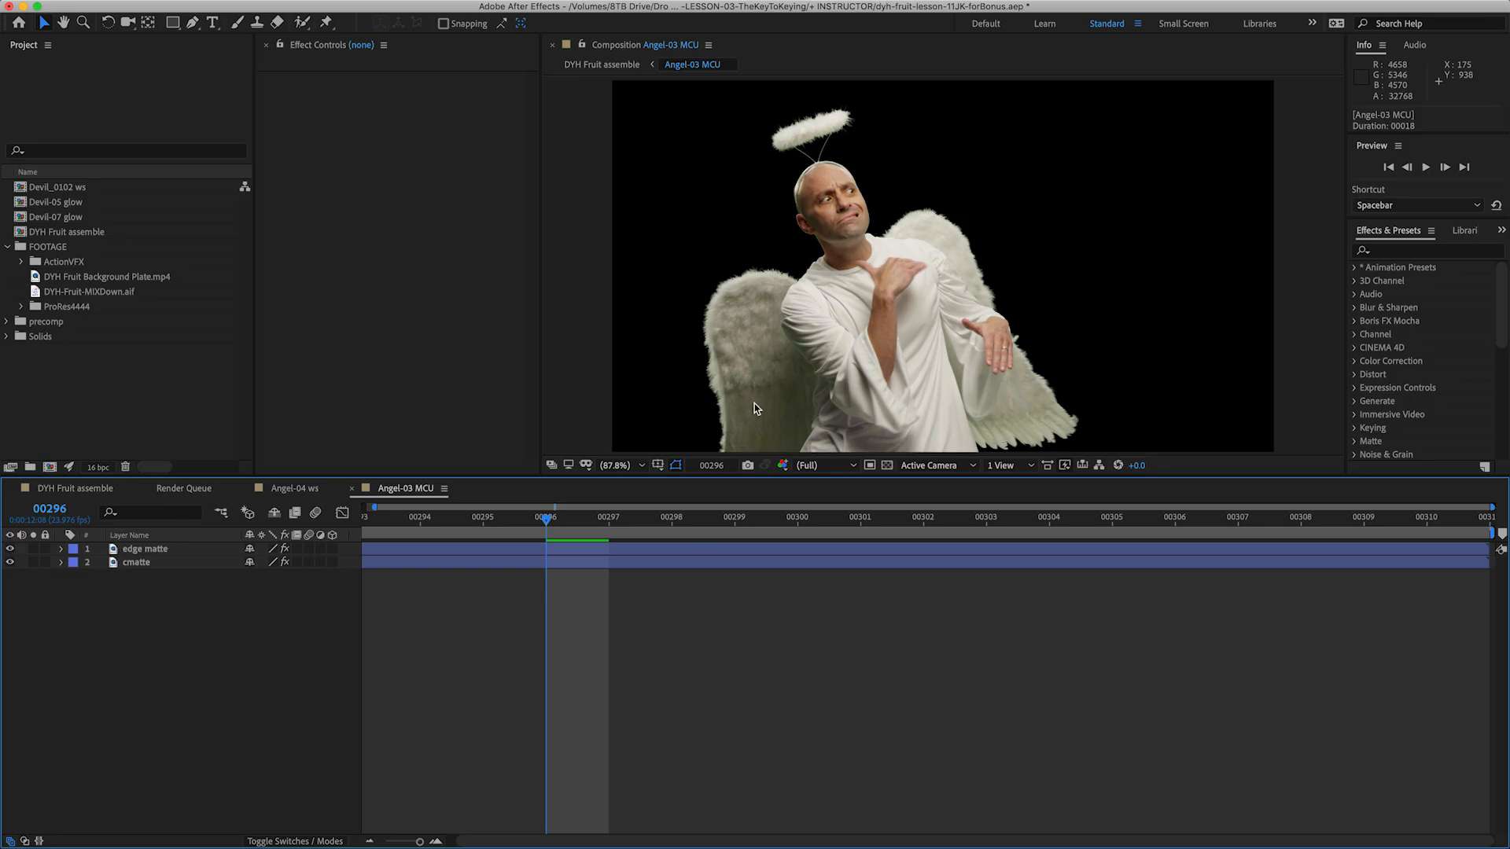
Step: Compare the cmatte and edge matte layers, hiding and reshowing edge matte to examine what each contributes to the angel key
click(141, 562)
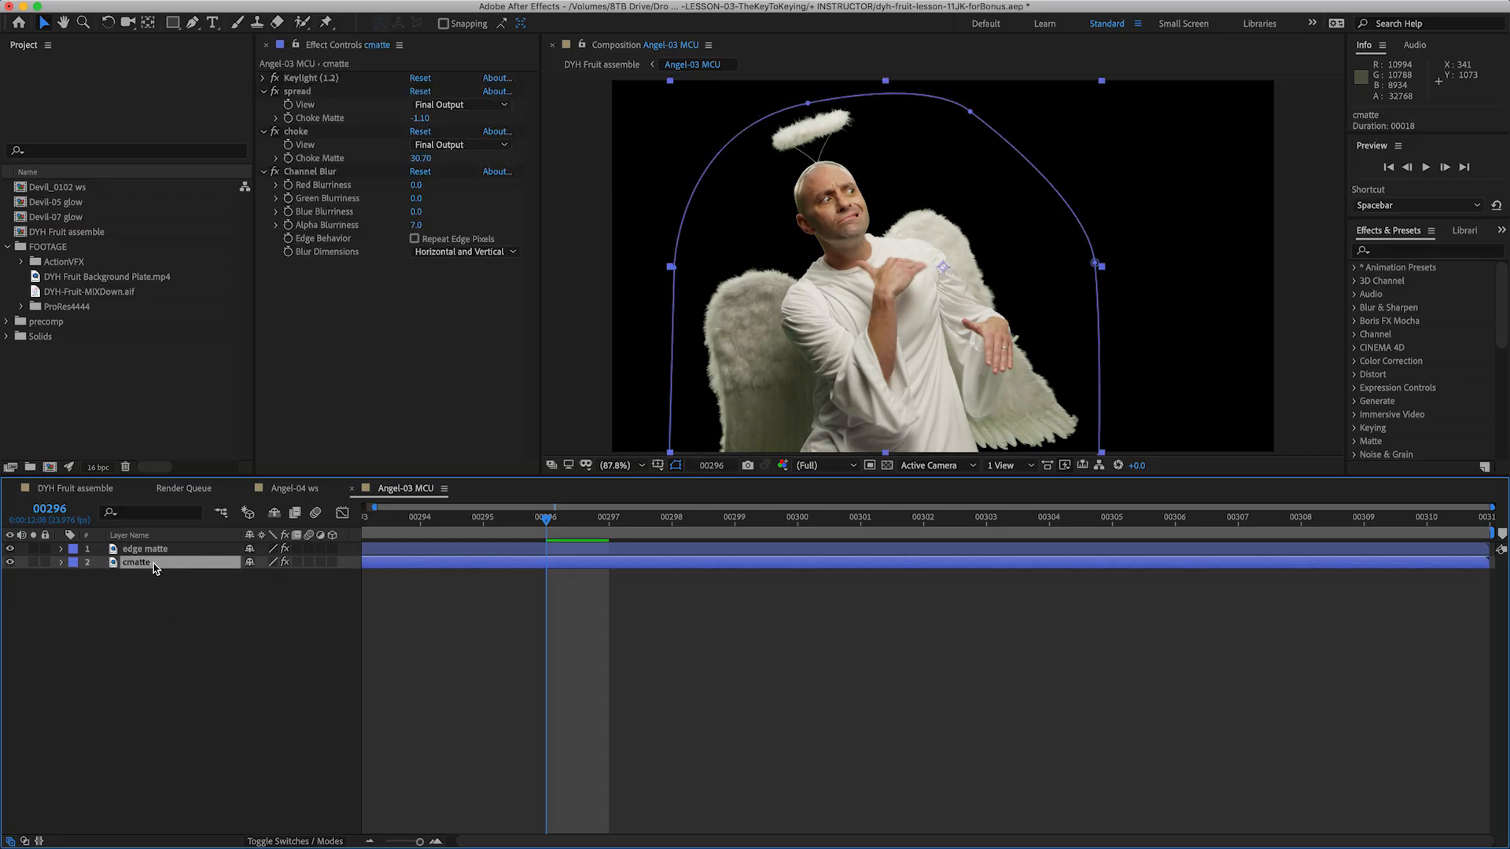
click(157, 550)
click(160, 563)
click(9, 550)
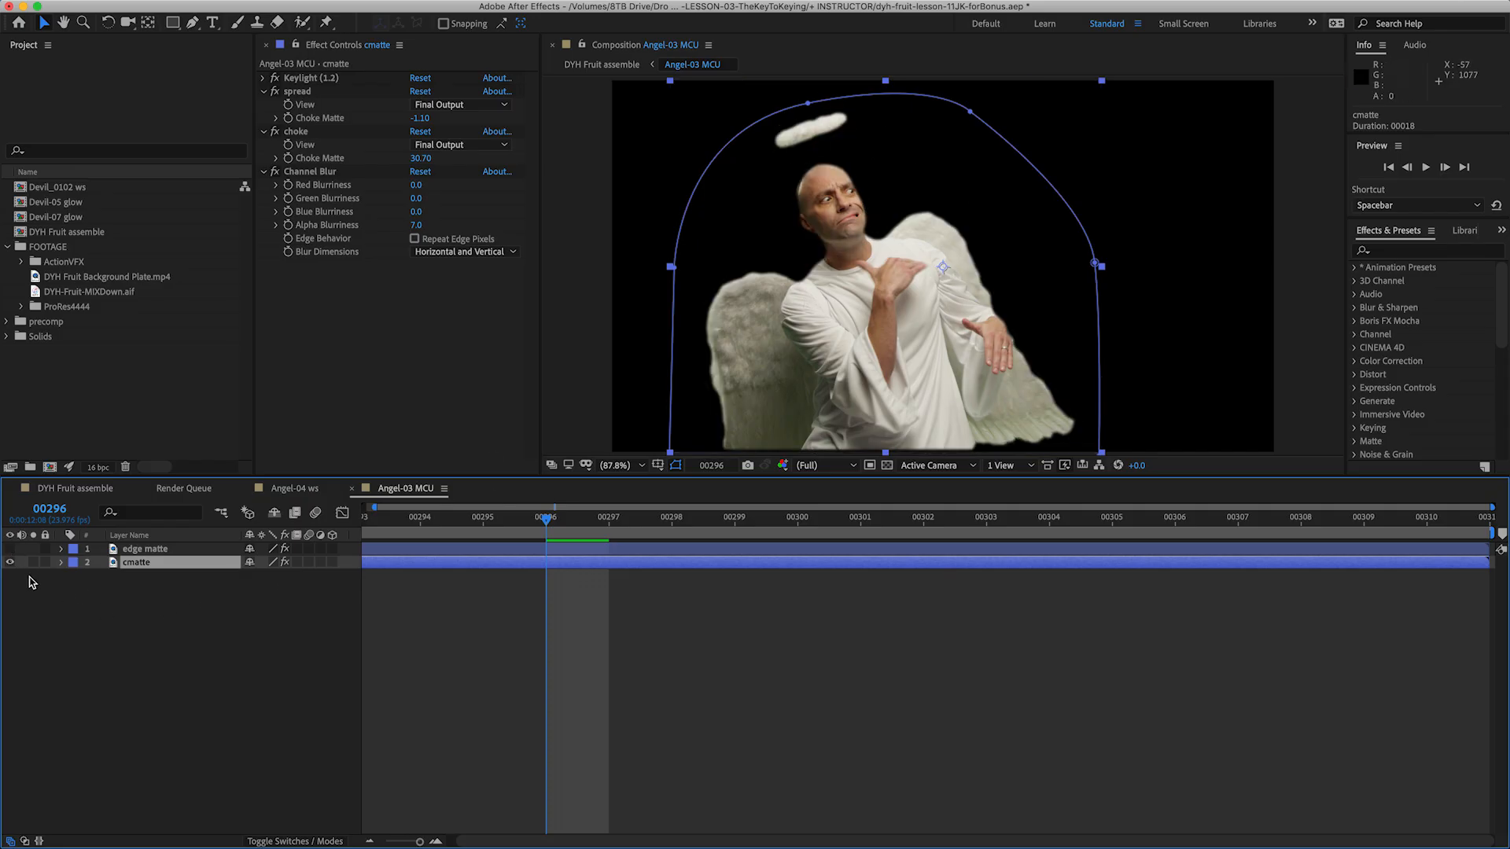
click(10, 550)
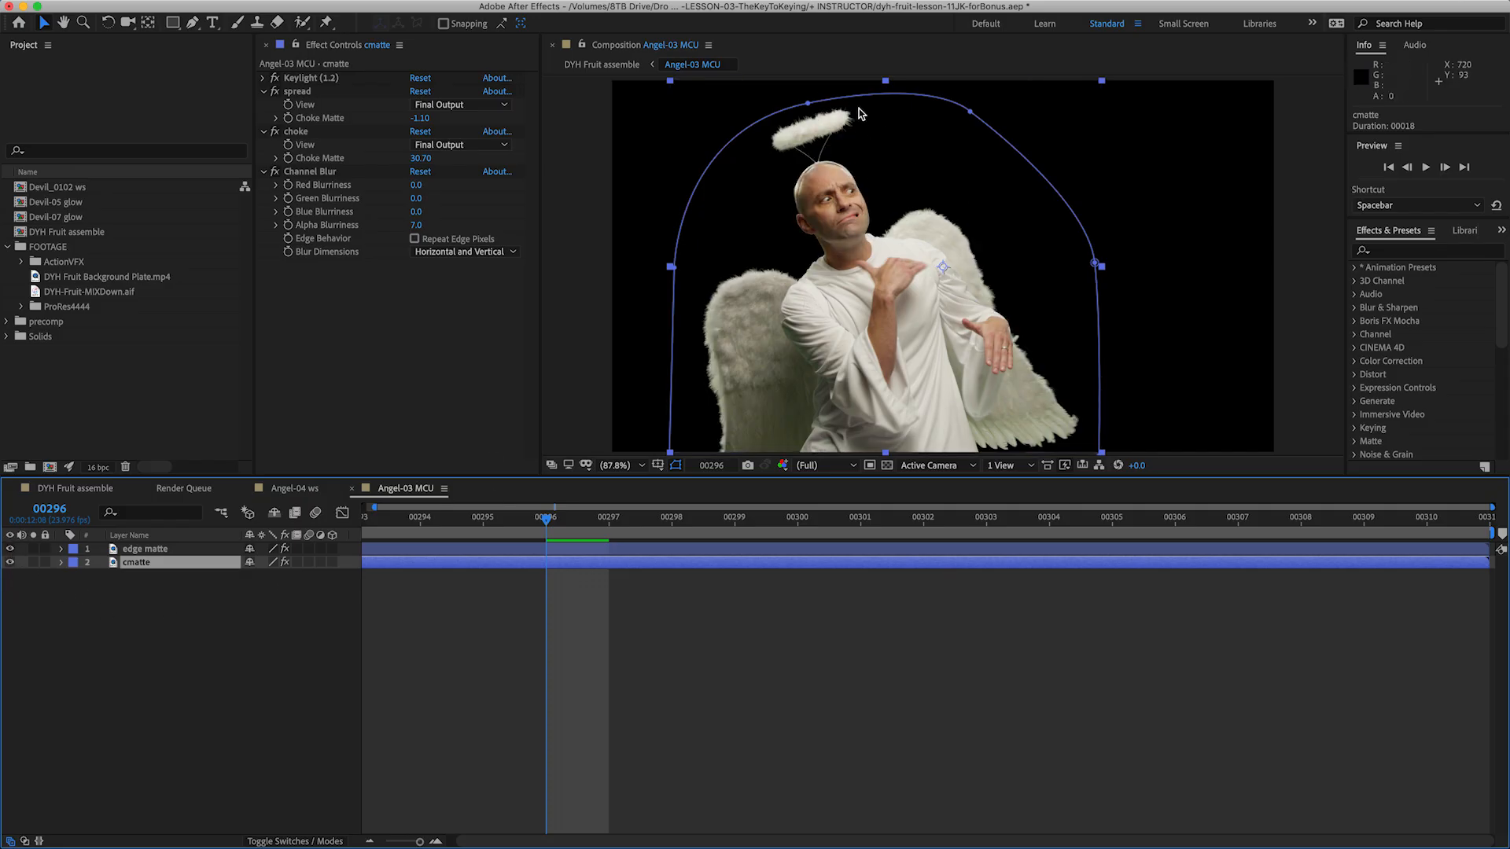
click(246, 654)
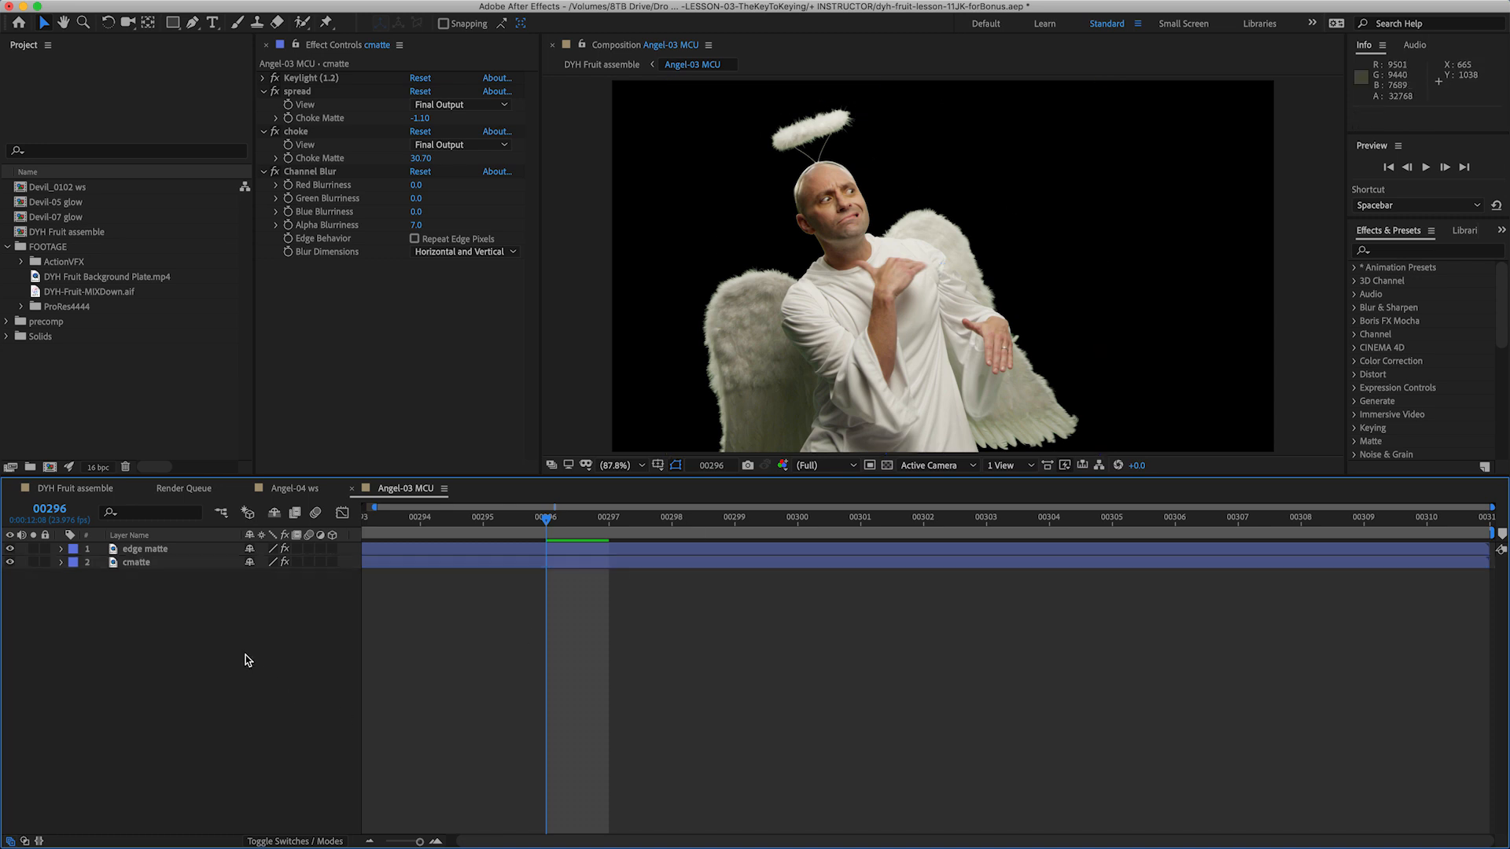
click(149, 550)
click(143, 564)
click(153, 625)
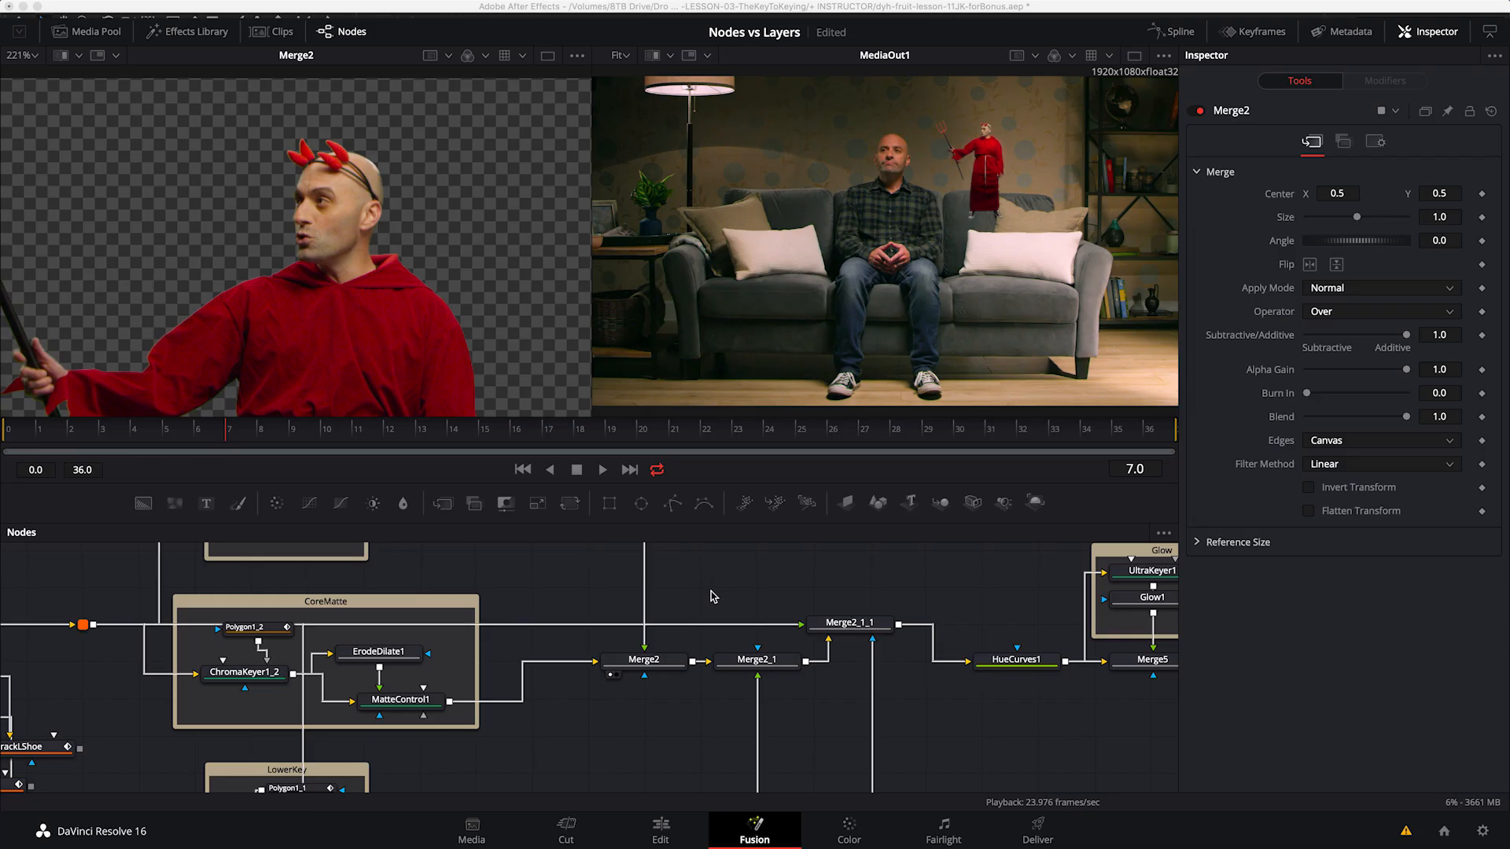
Step: Display the Merge2_1_1 output in the first viewer and trace how the upper, core and lower key groups feed it
click(659, 663)
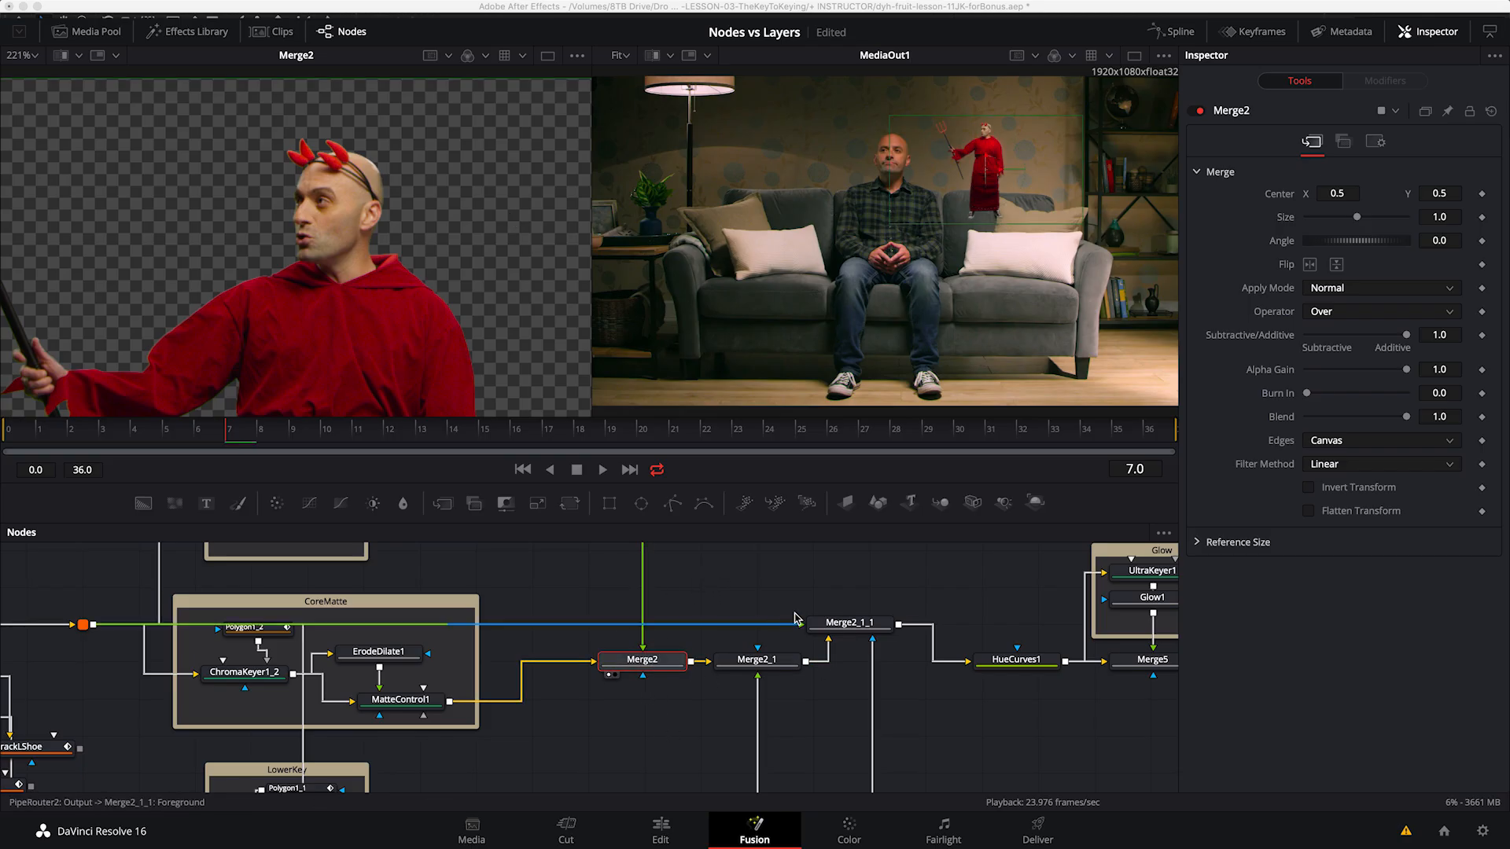
scroll(938, 615, right, 8)
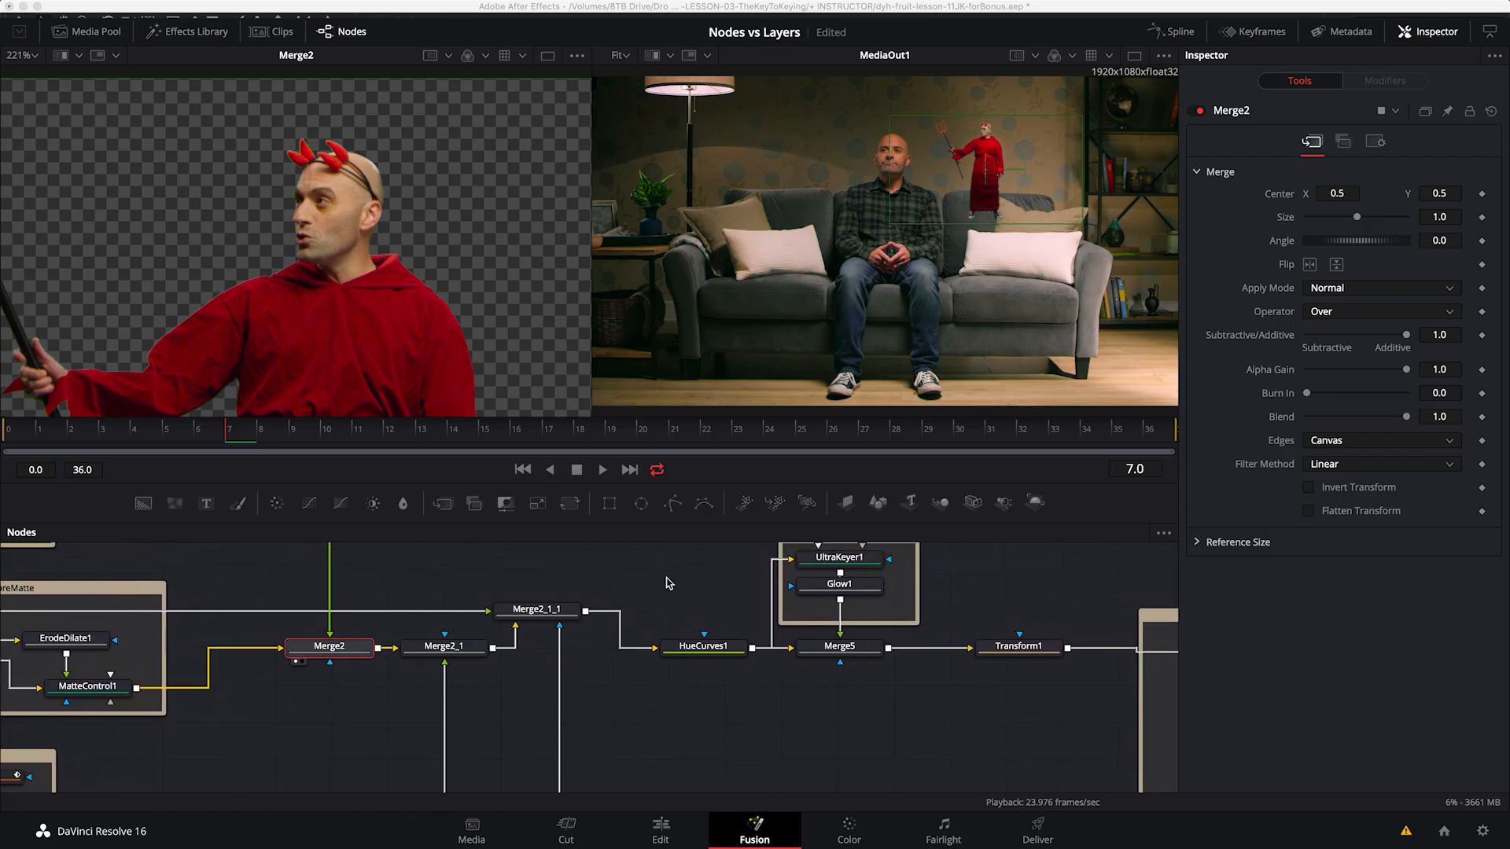
click(533, 608)
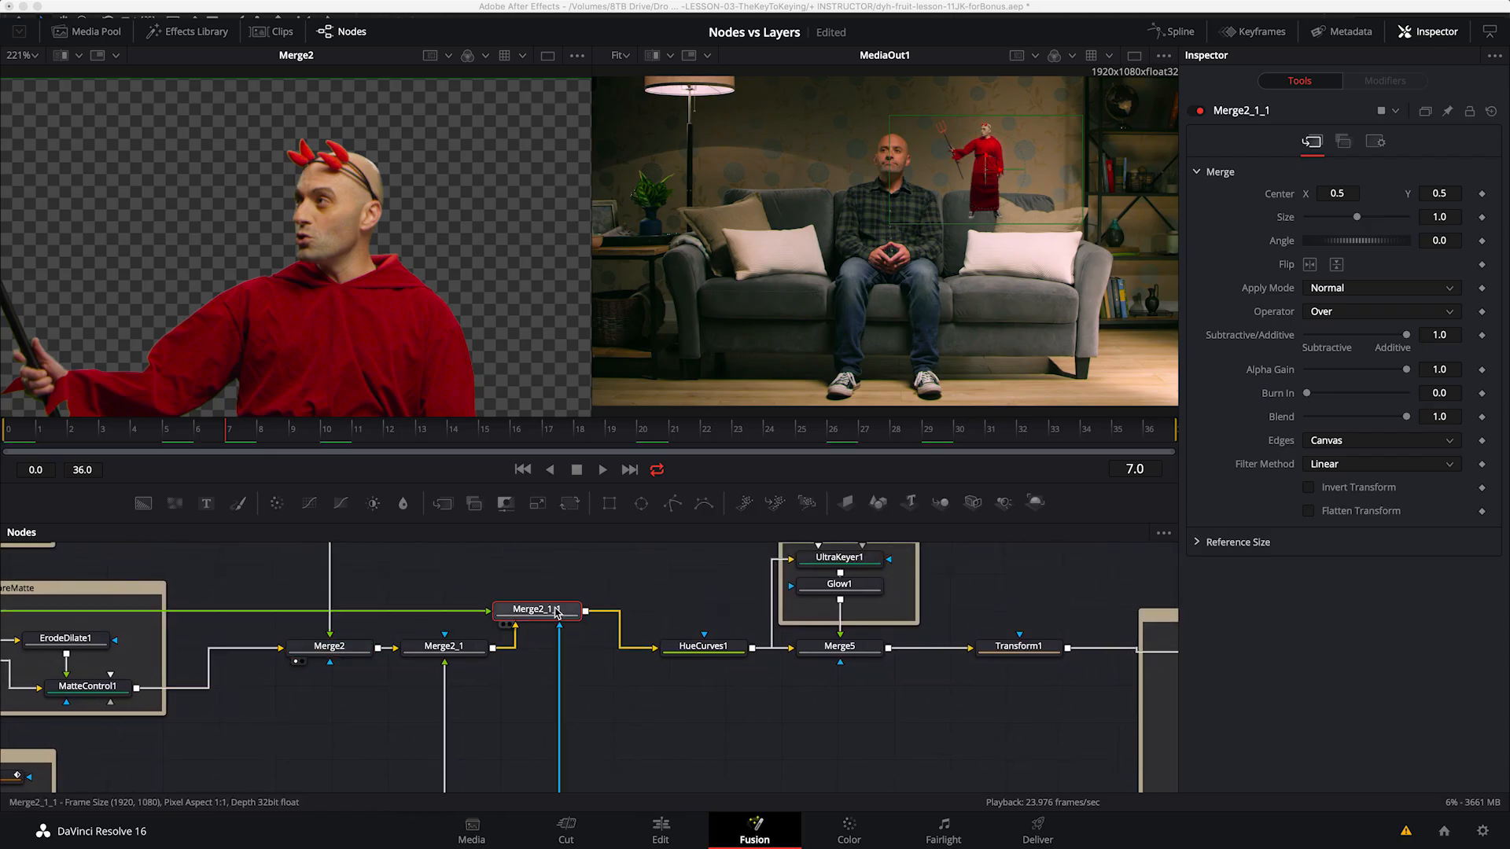
scroll(616, 735, down, 5)
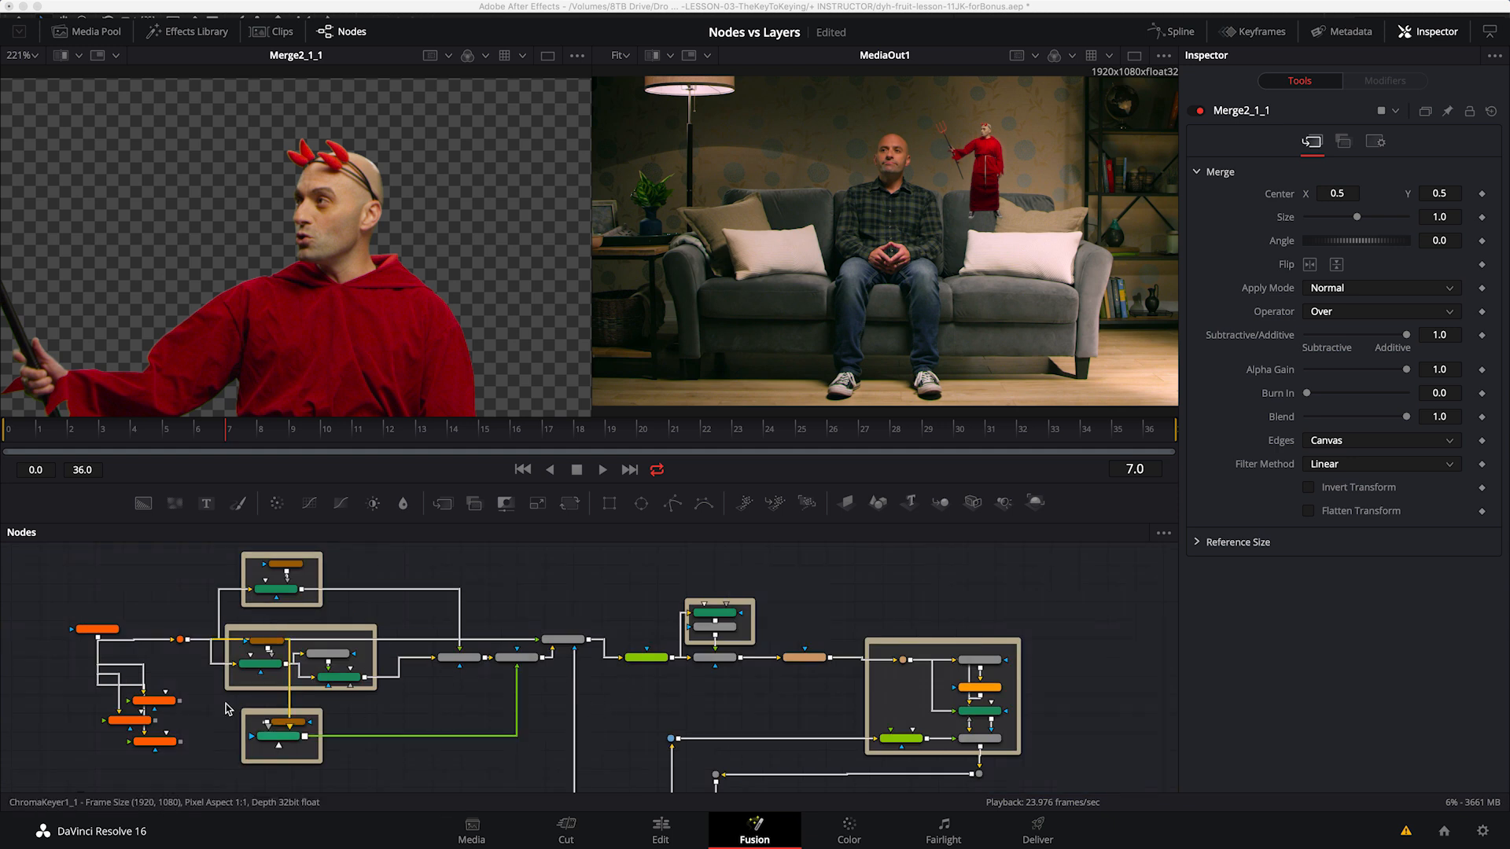
scroll(307, 659, down, 4)
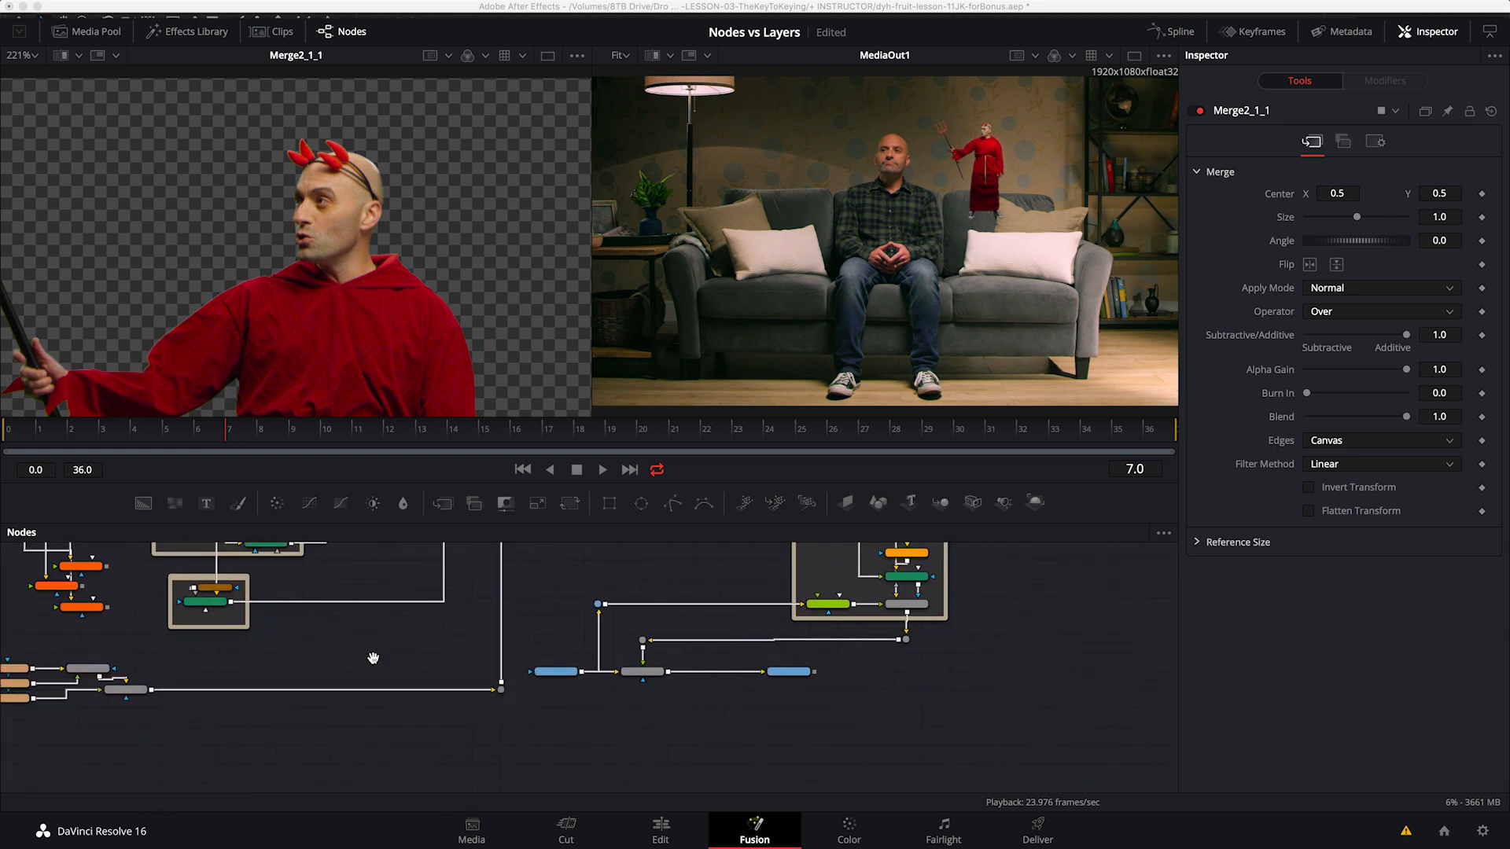
scroll(359, 659, up, 4)
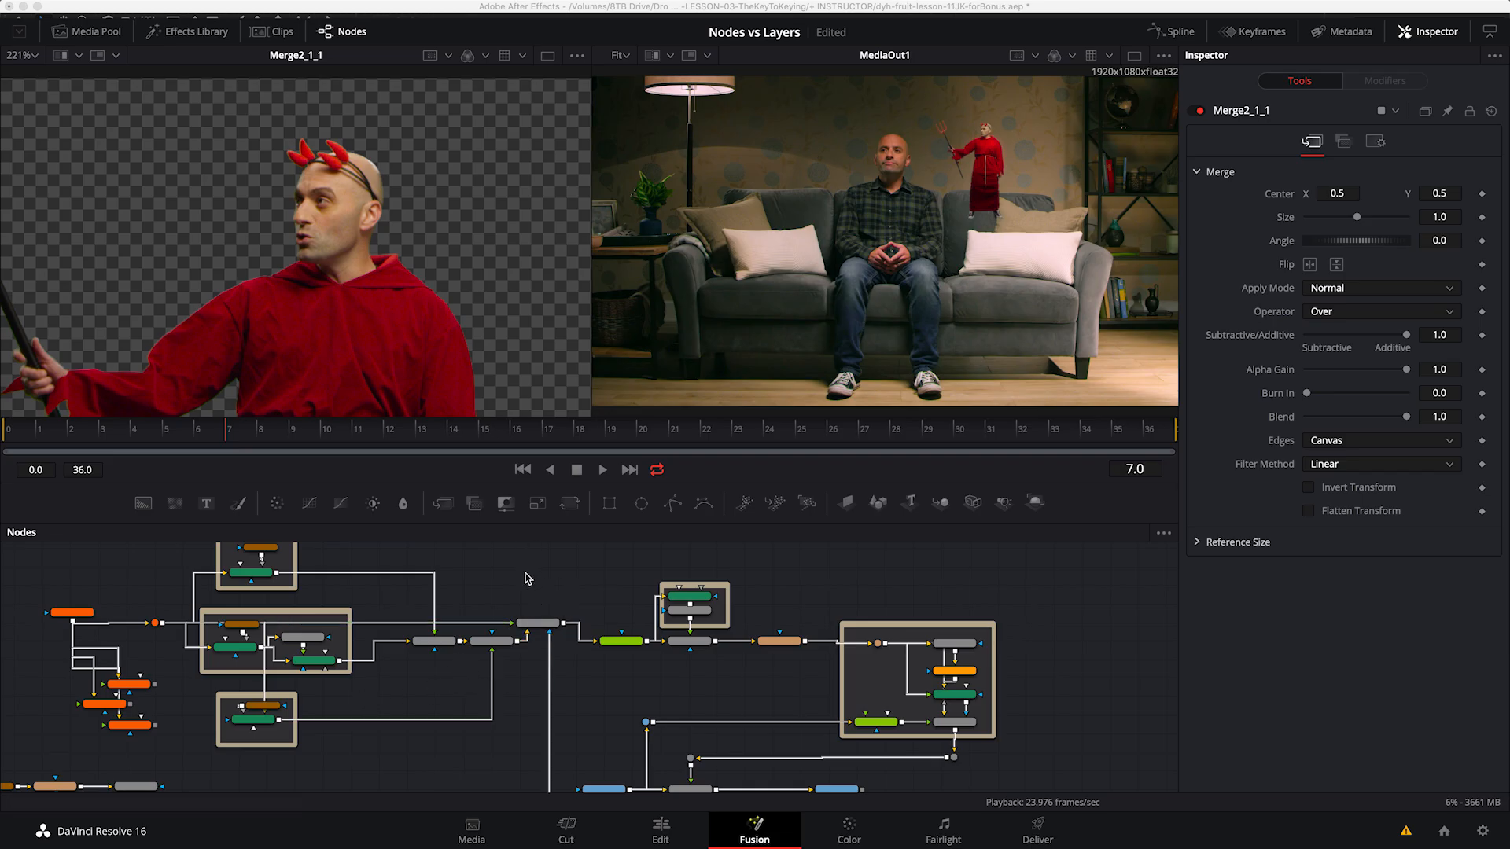
Step: Display the HueCurves1 output in the first viewer and examine its saturation curve and place in the node flow
click(620, 641)
key(1)
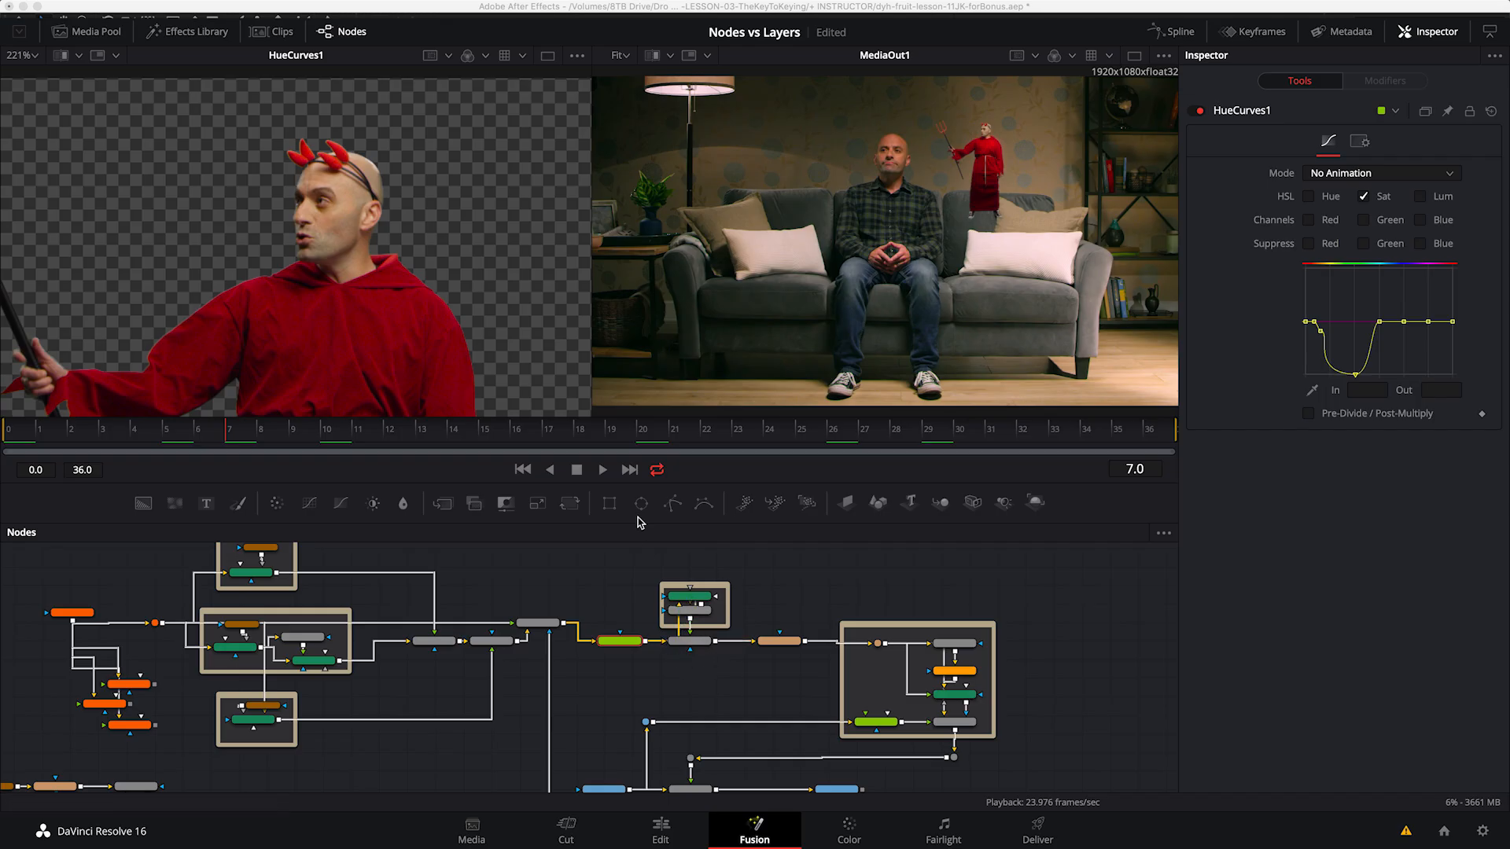
key(equal)
key(equal)
key(equal)
click(722, 740)
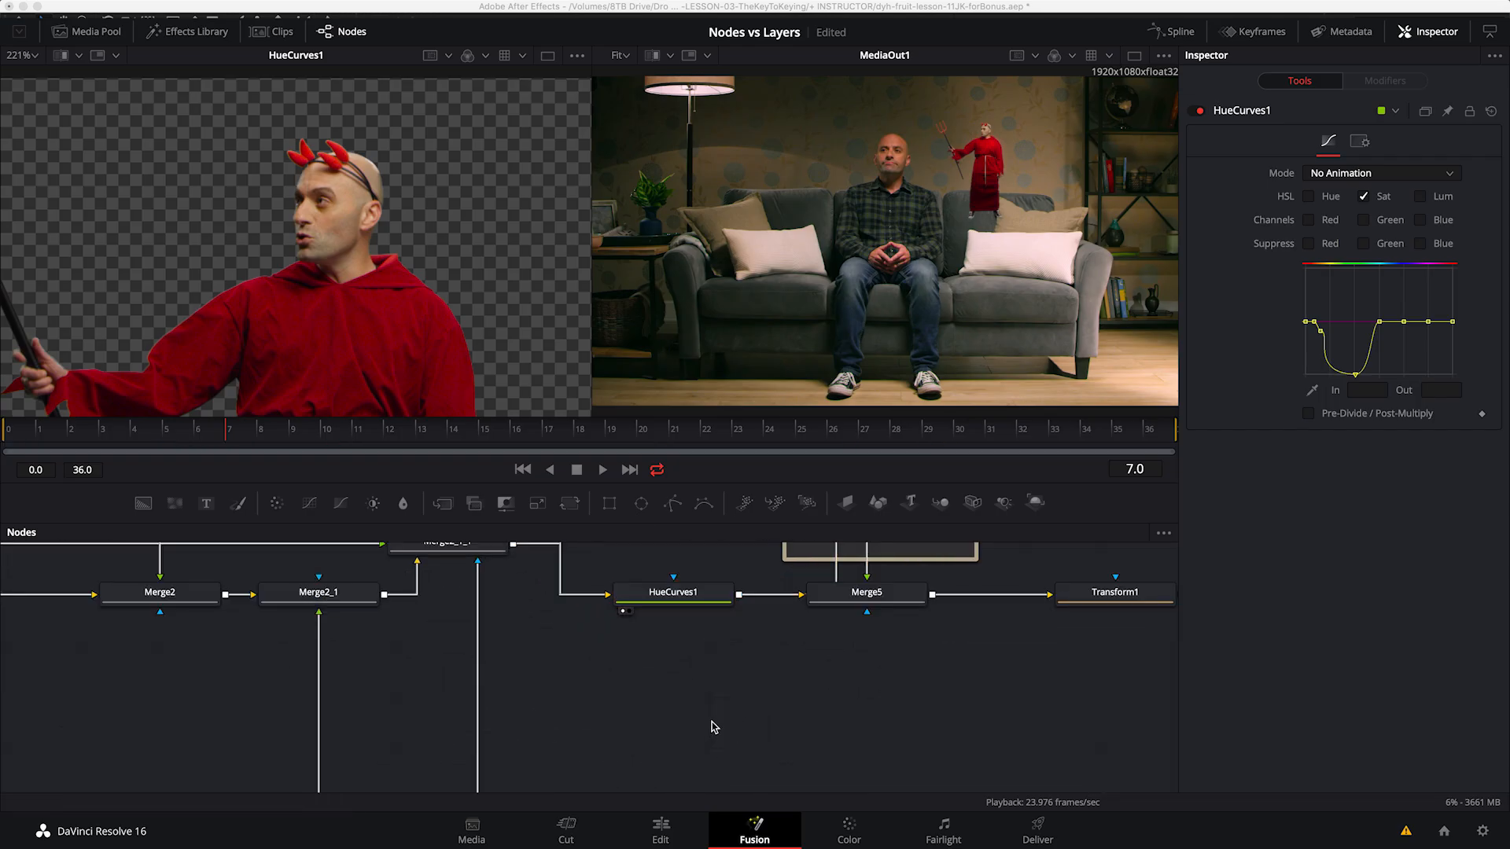
drag(665, 673, 594, 748)
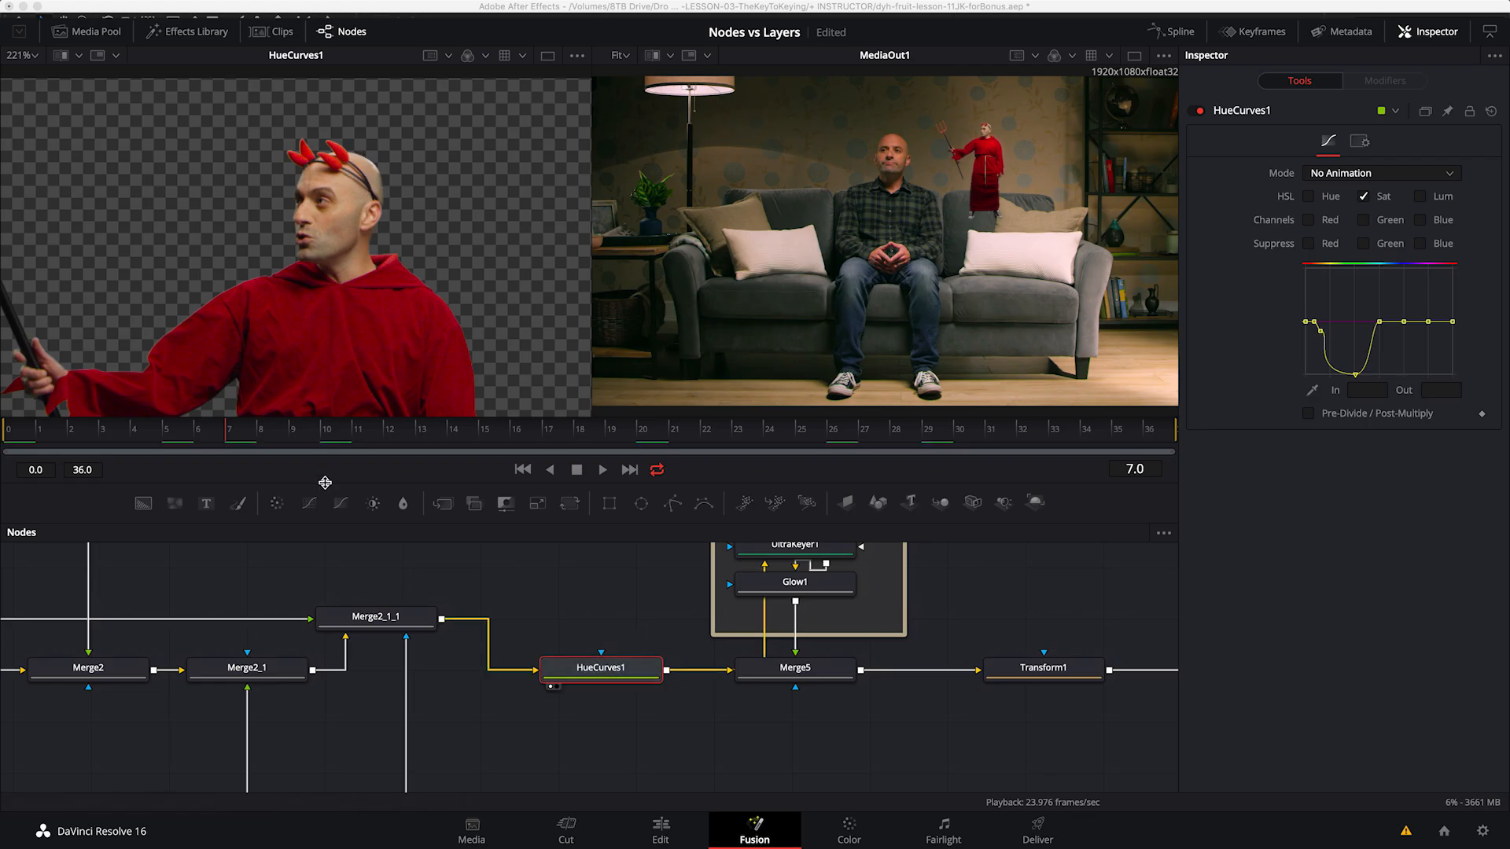
Step: Display the Merge5 output in the first viewer to examine how the Glow group is combined over the keyed devil
drag(791, 761, 552, 805)
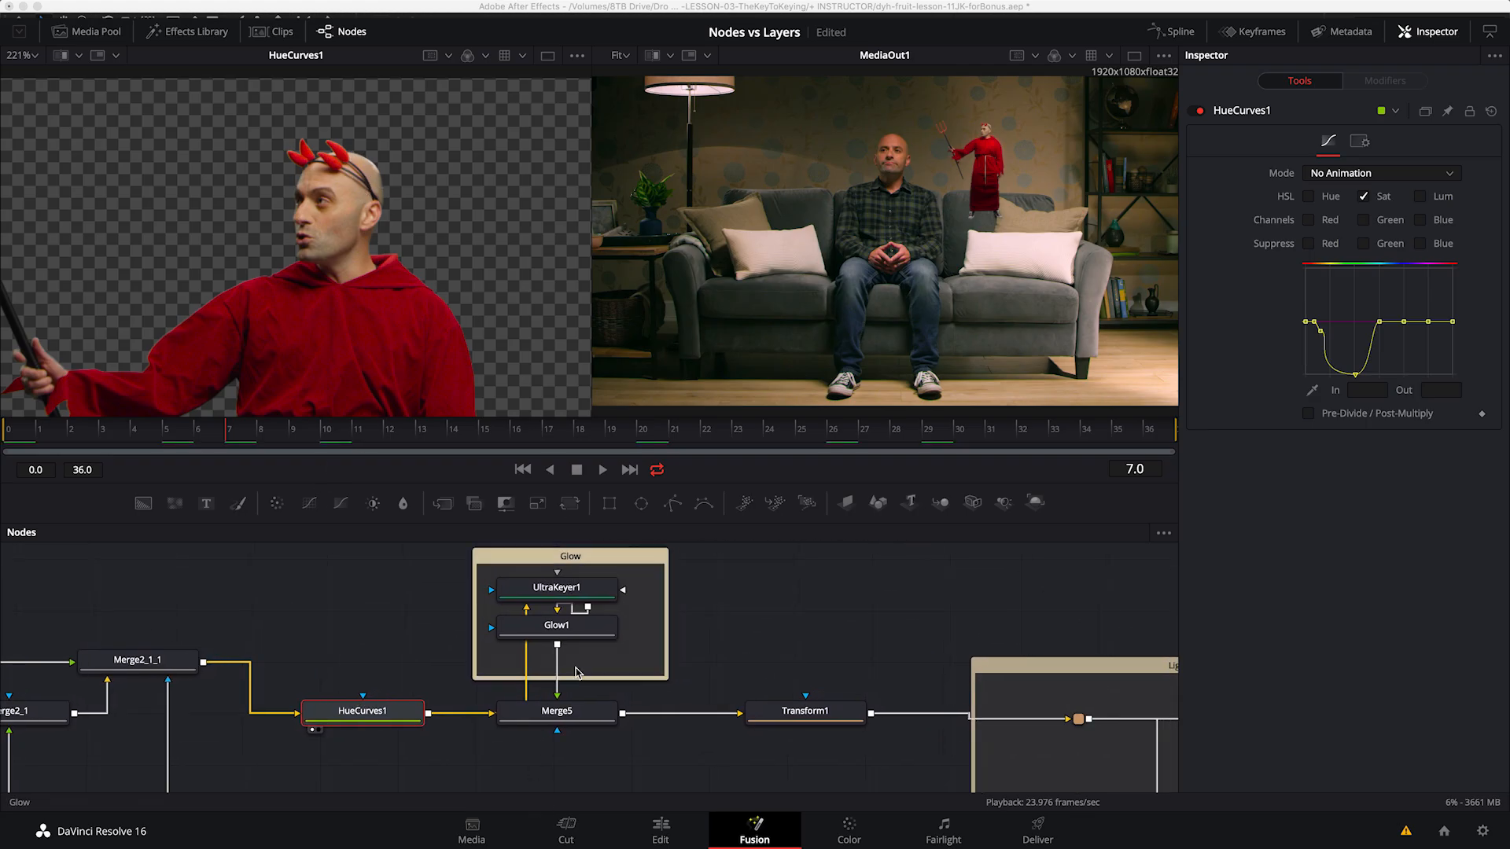
click(573, 718)
key(1)
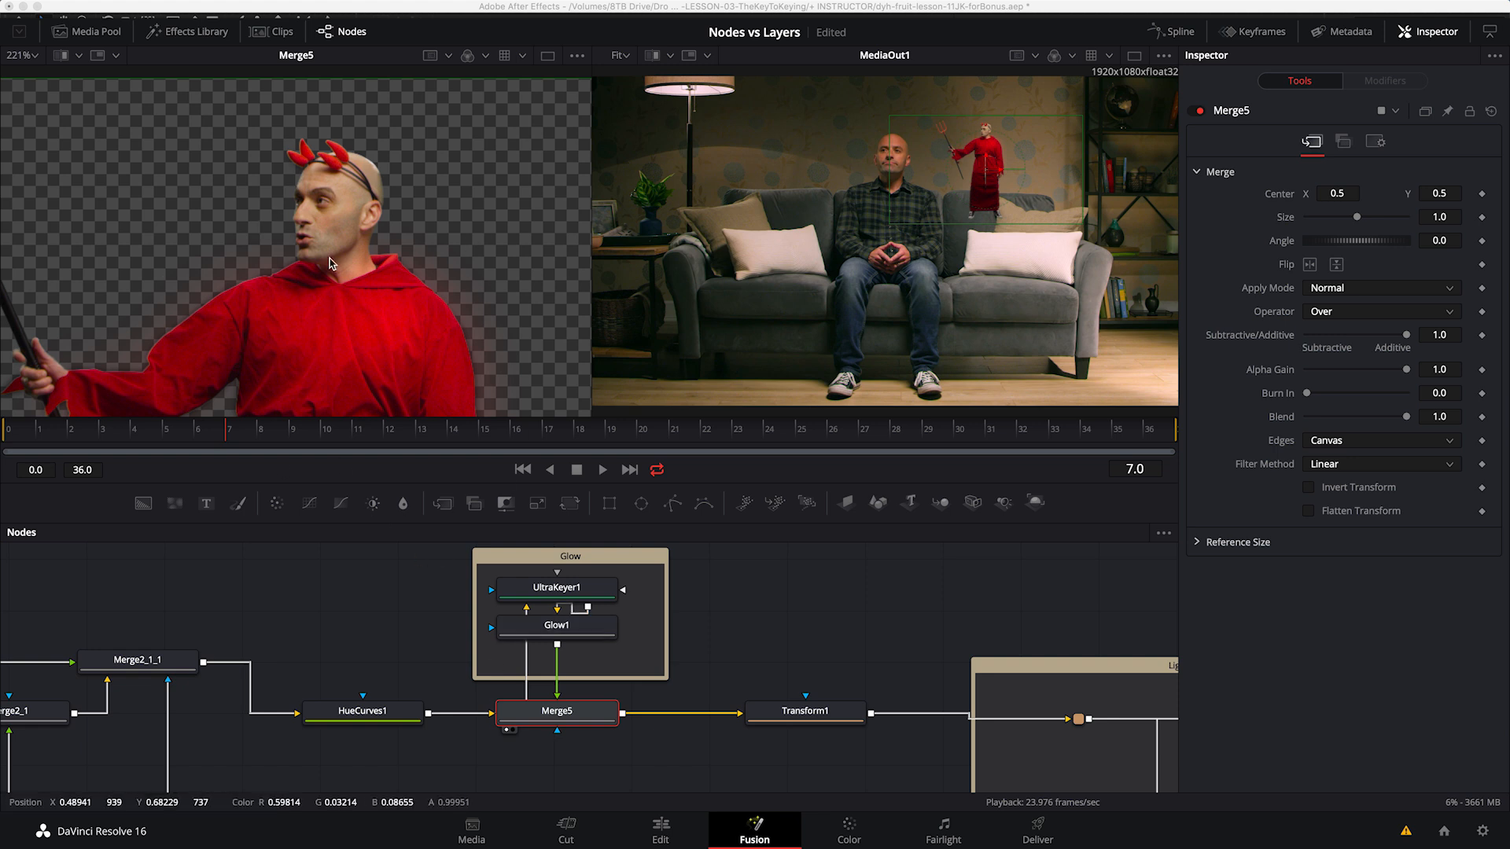
Step: Display the Transform1 output fitted to the first viewer and examine its position and size settings
scroll(573, 567, right, 5)
click(568, 674)
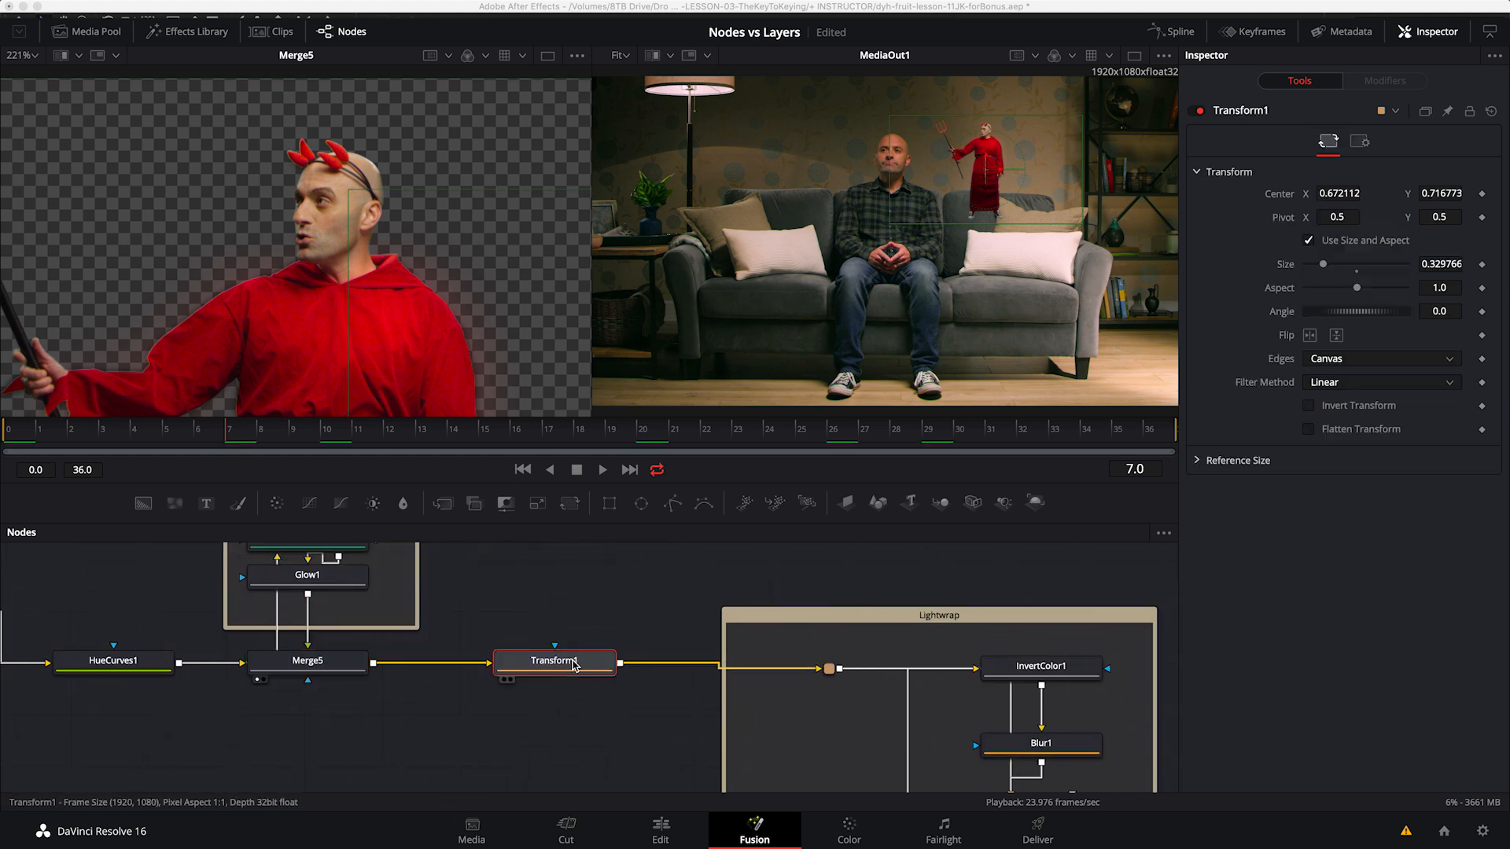
key(1)
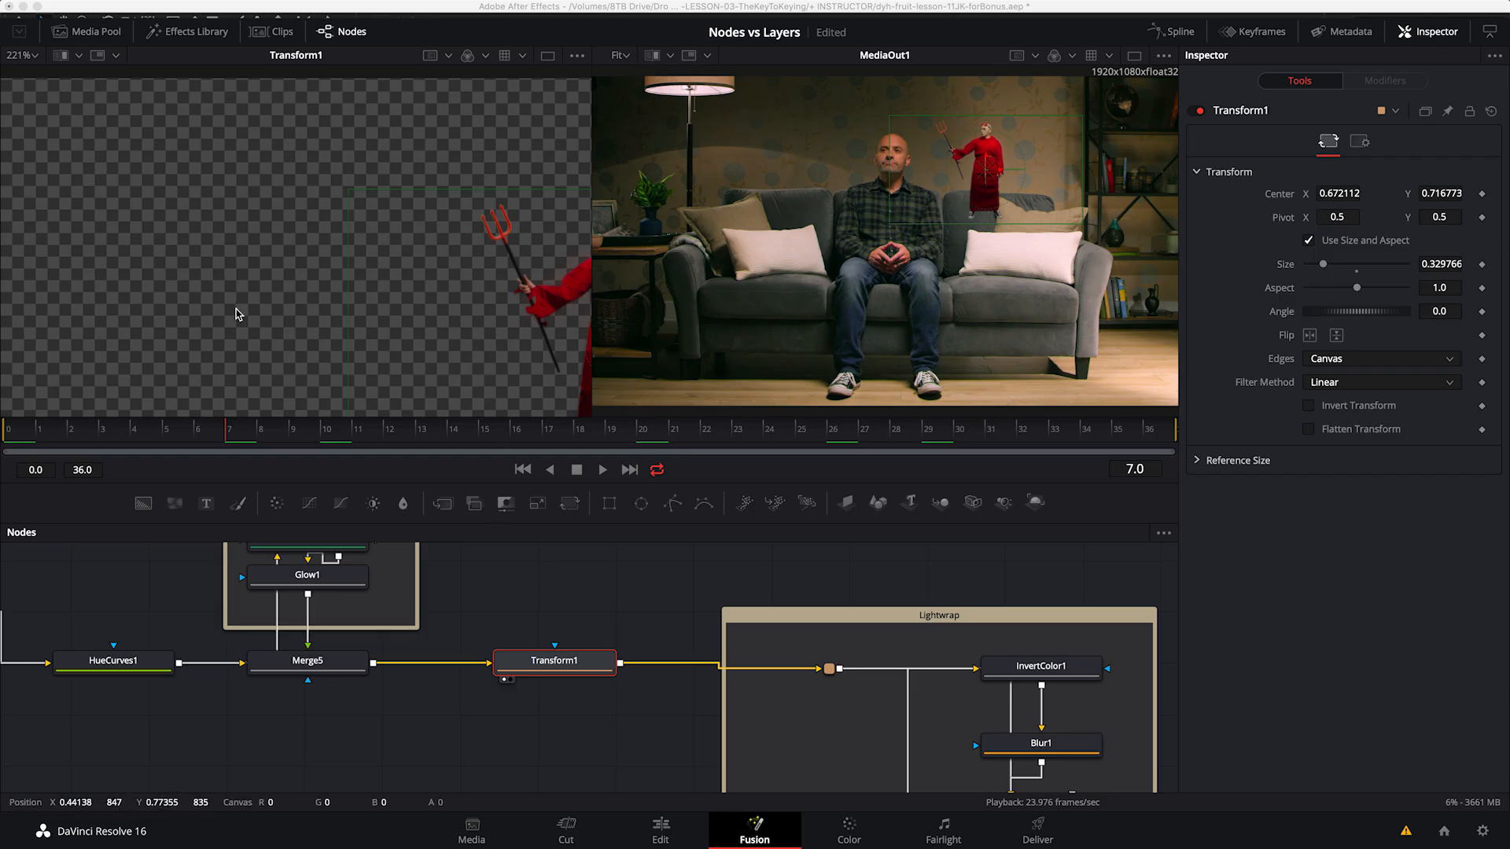
key(ctrl+f)
click(507, 598)
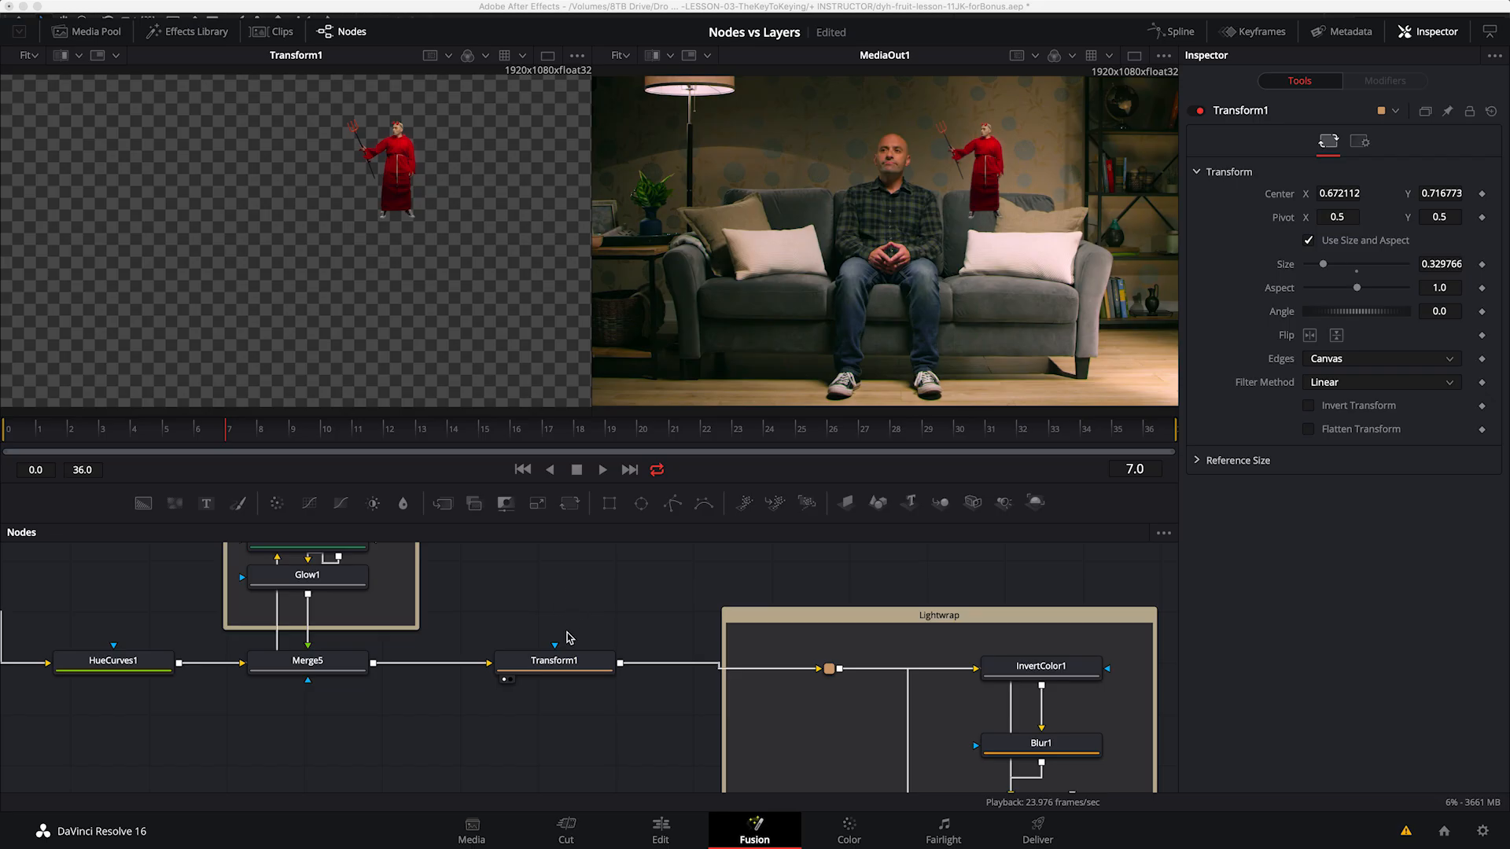
click(564, 662)
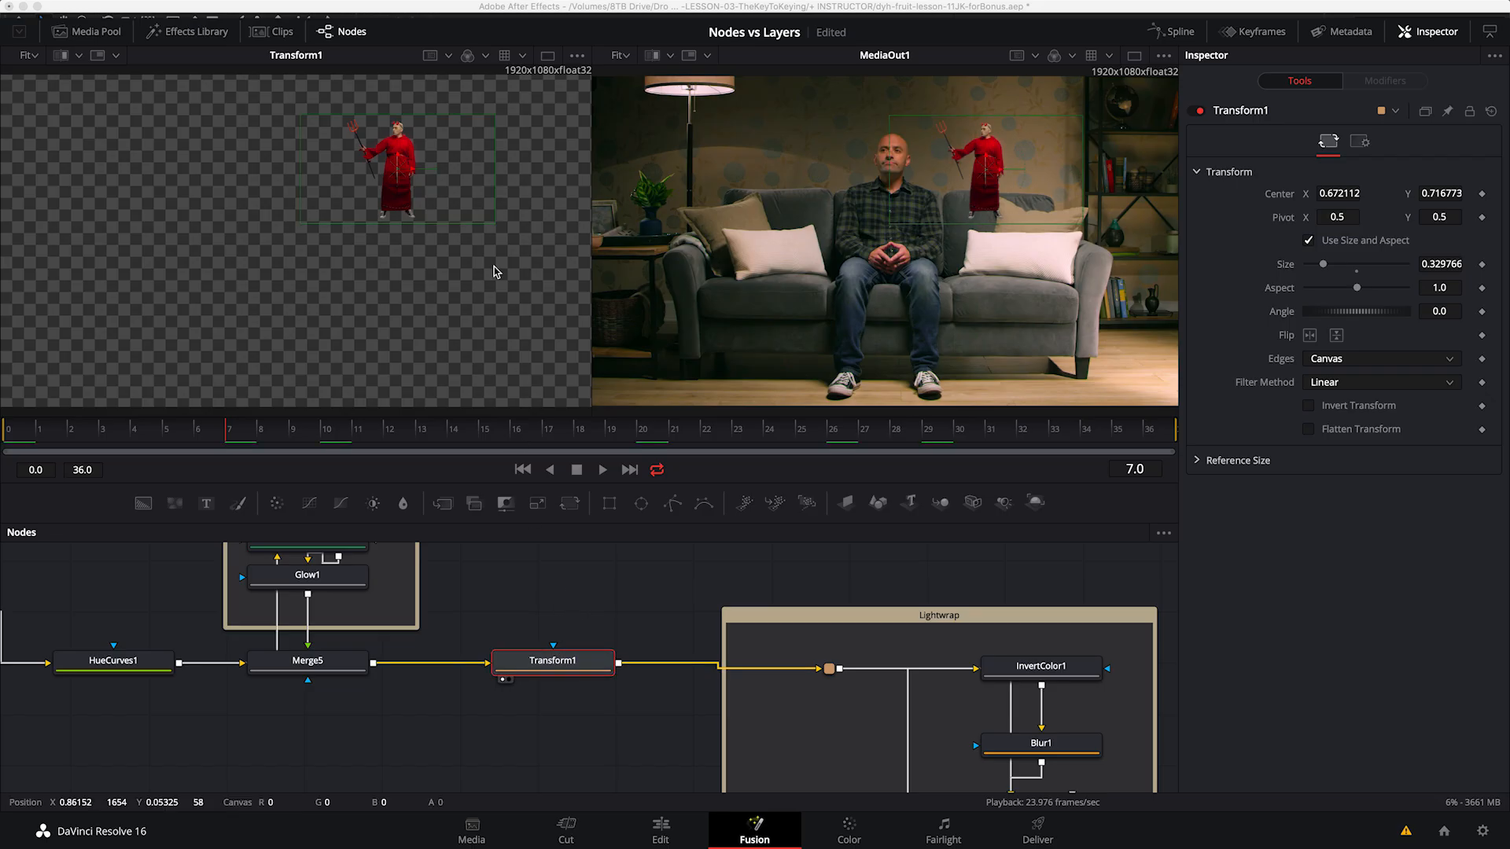
click(580, 611)
click(568, 668)
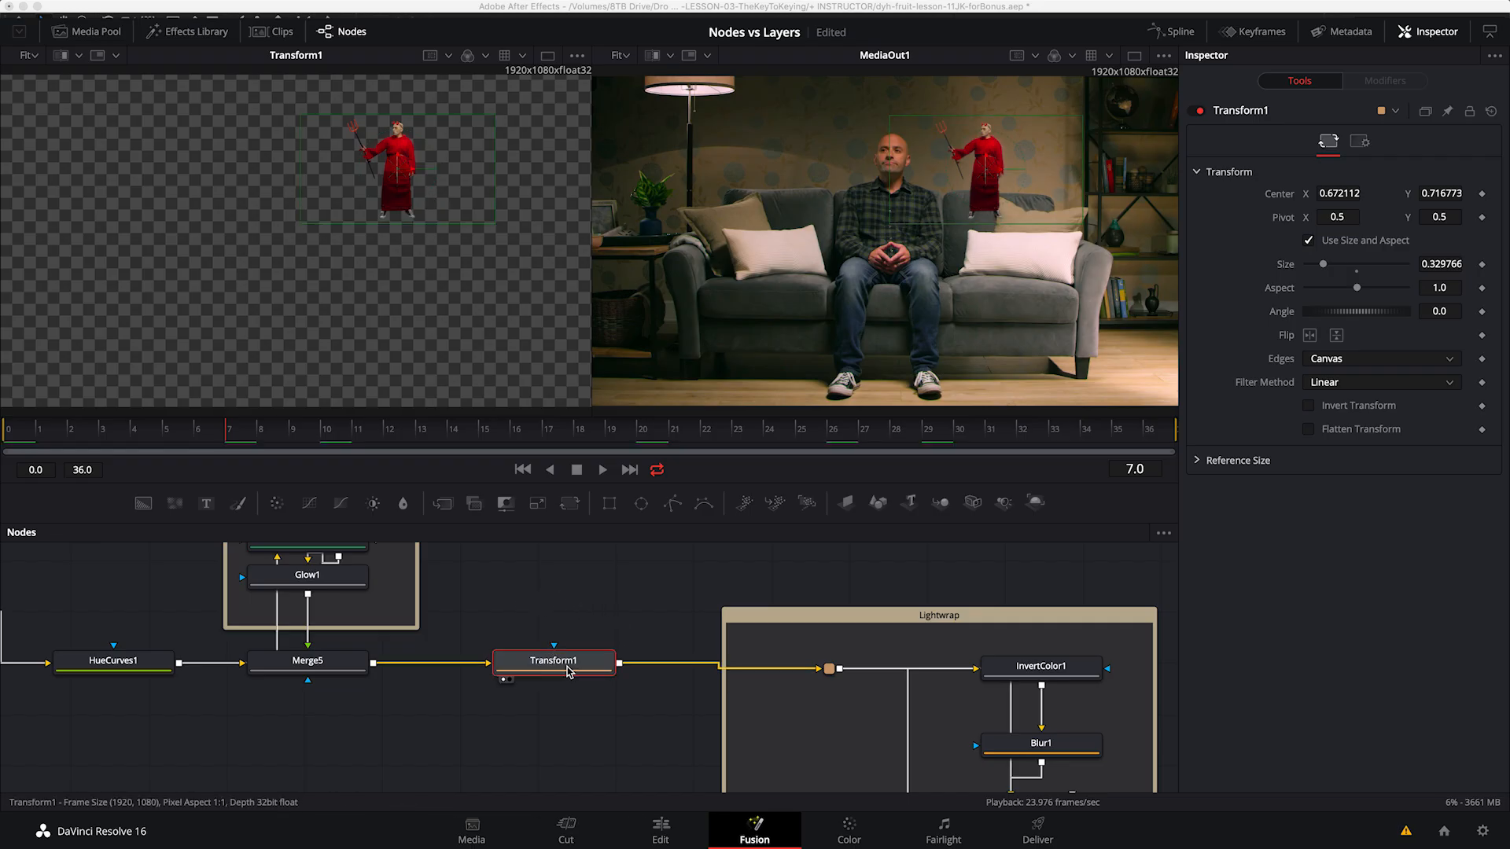
Step: Trace the node flow from Transform1 through the Lightwrap group to Merge1 and MediaOut1
drag(1021, 690, 893, 526)
drag(962, 666, 942, 462)
drag(773, 690, 751, 636)
drag(818, 682, 826, 745)
mouse_move(549, 687)
mouse_down()
mouse_move(515, 707)
mouse_move(660, 749)
mouse_up()
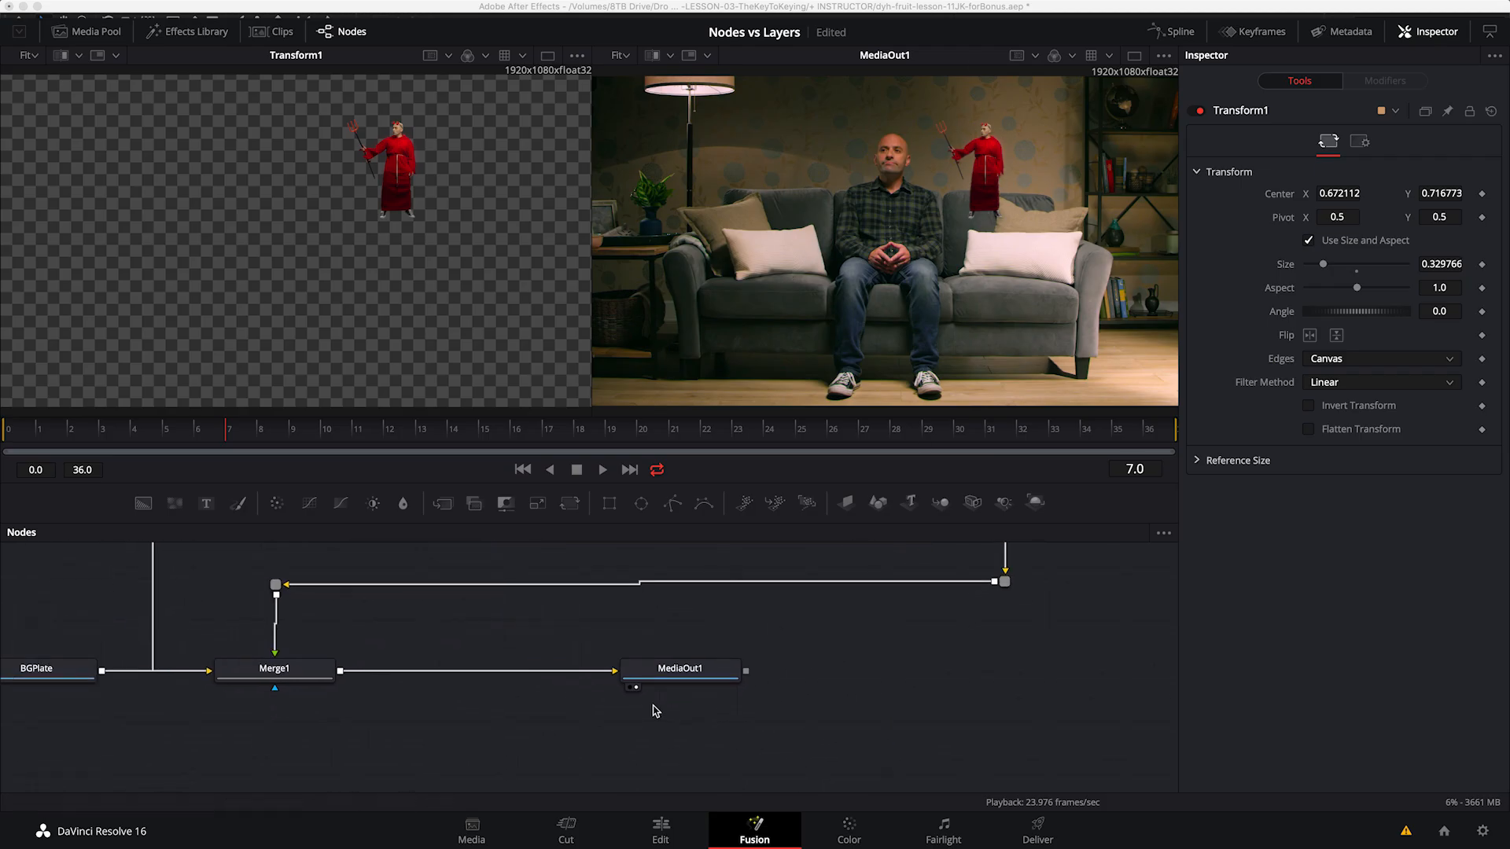
scroll(773, 735, down, 10)
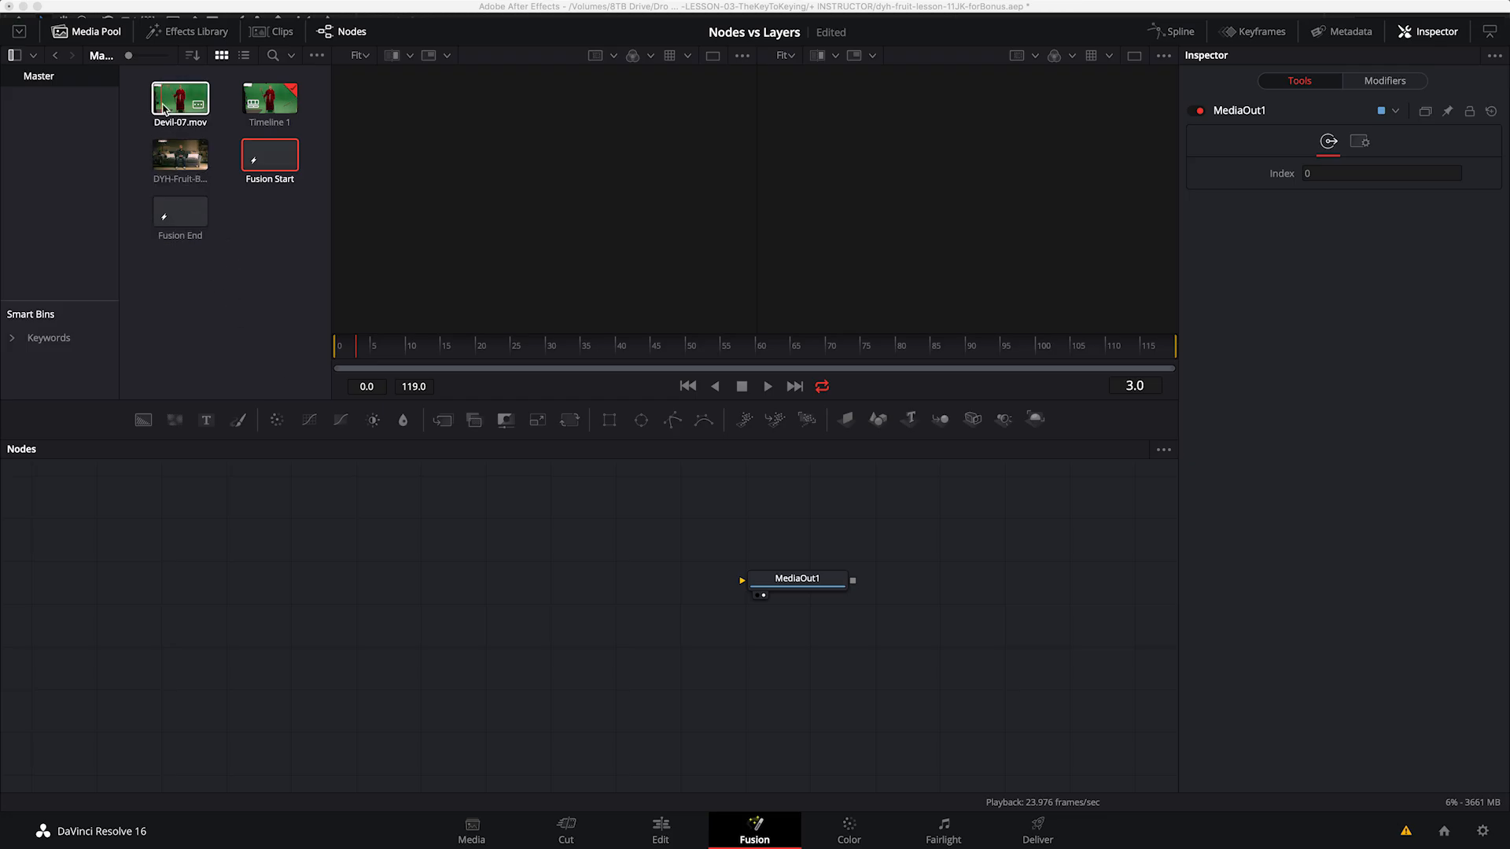
Step: Add Devil-07.mov and the DYH-Fruit-BGPlate.mp4 clip to the empty node graph, joined by a merge, and space the nodes apart
drag(131, 87, 526, 637)
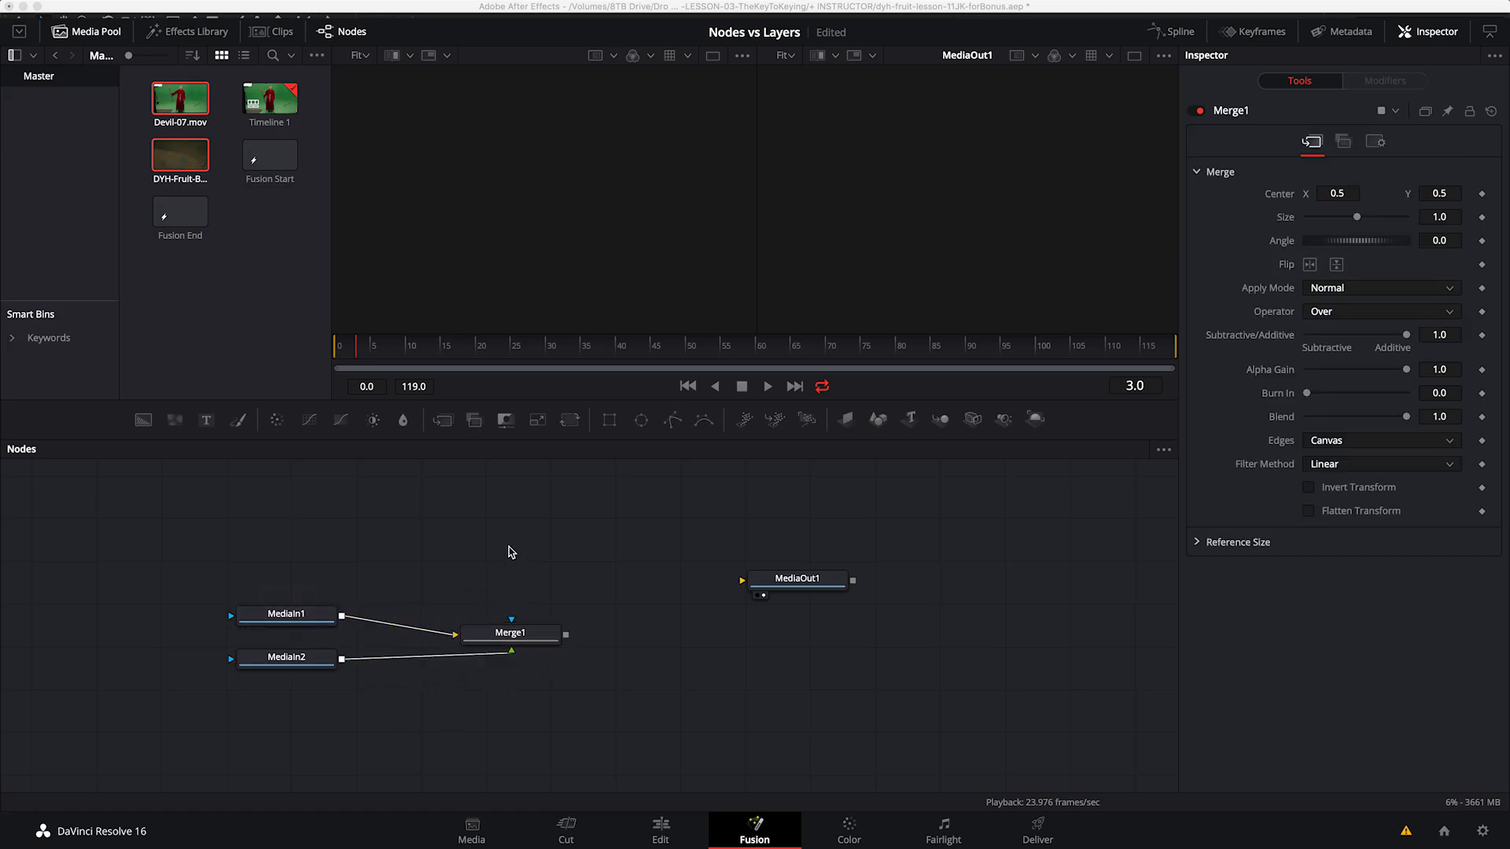
drag(530, 643, 540, 630)
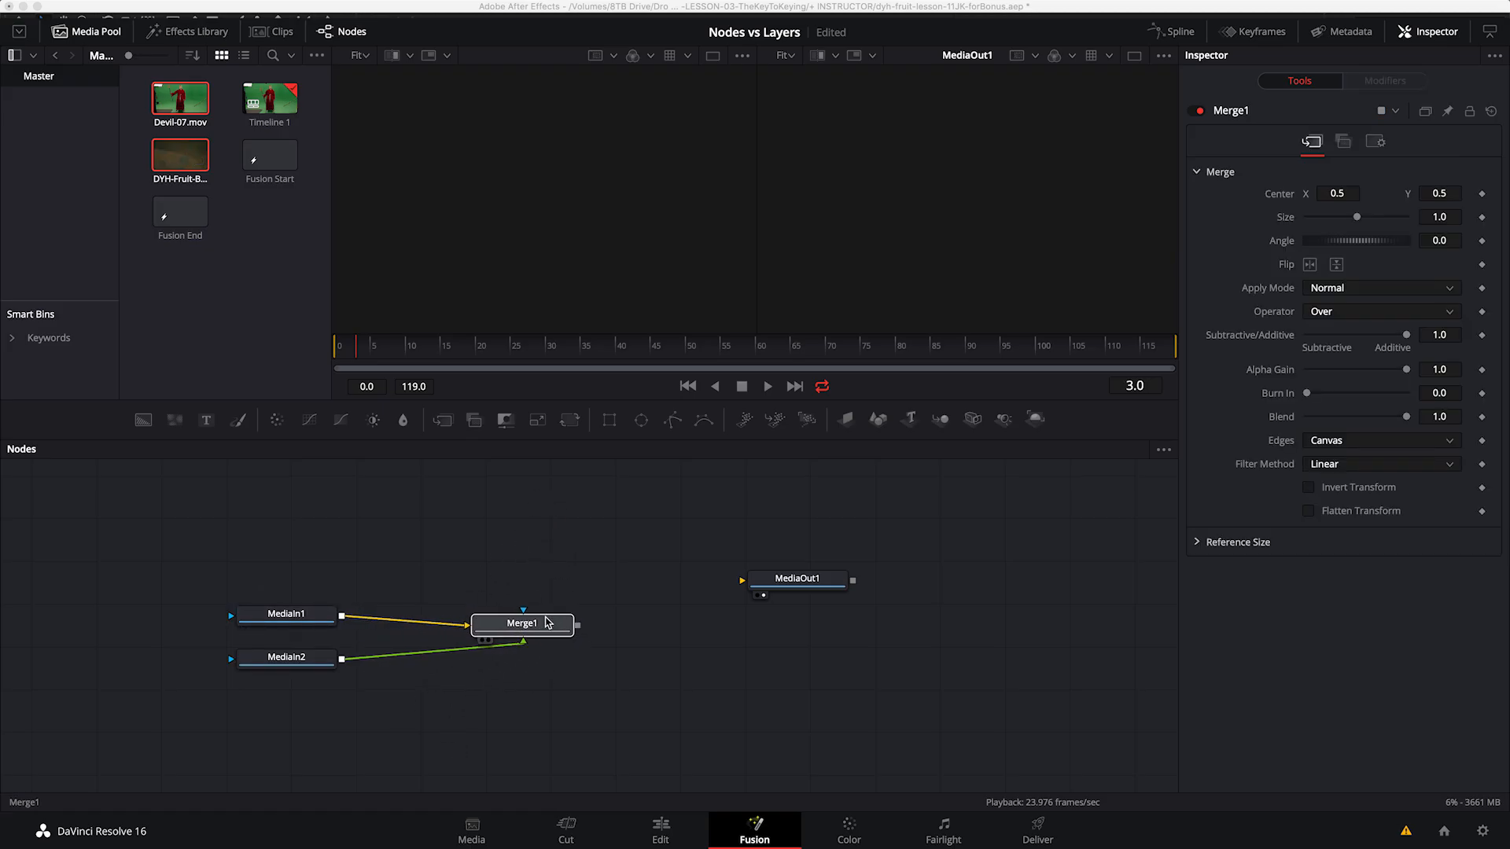
click(92, 32)
drag(307, 608, 313, 552)
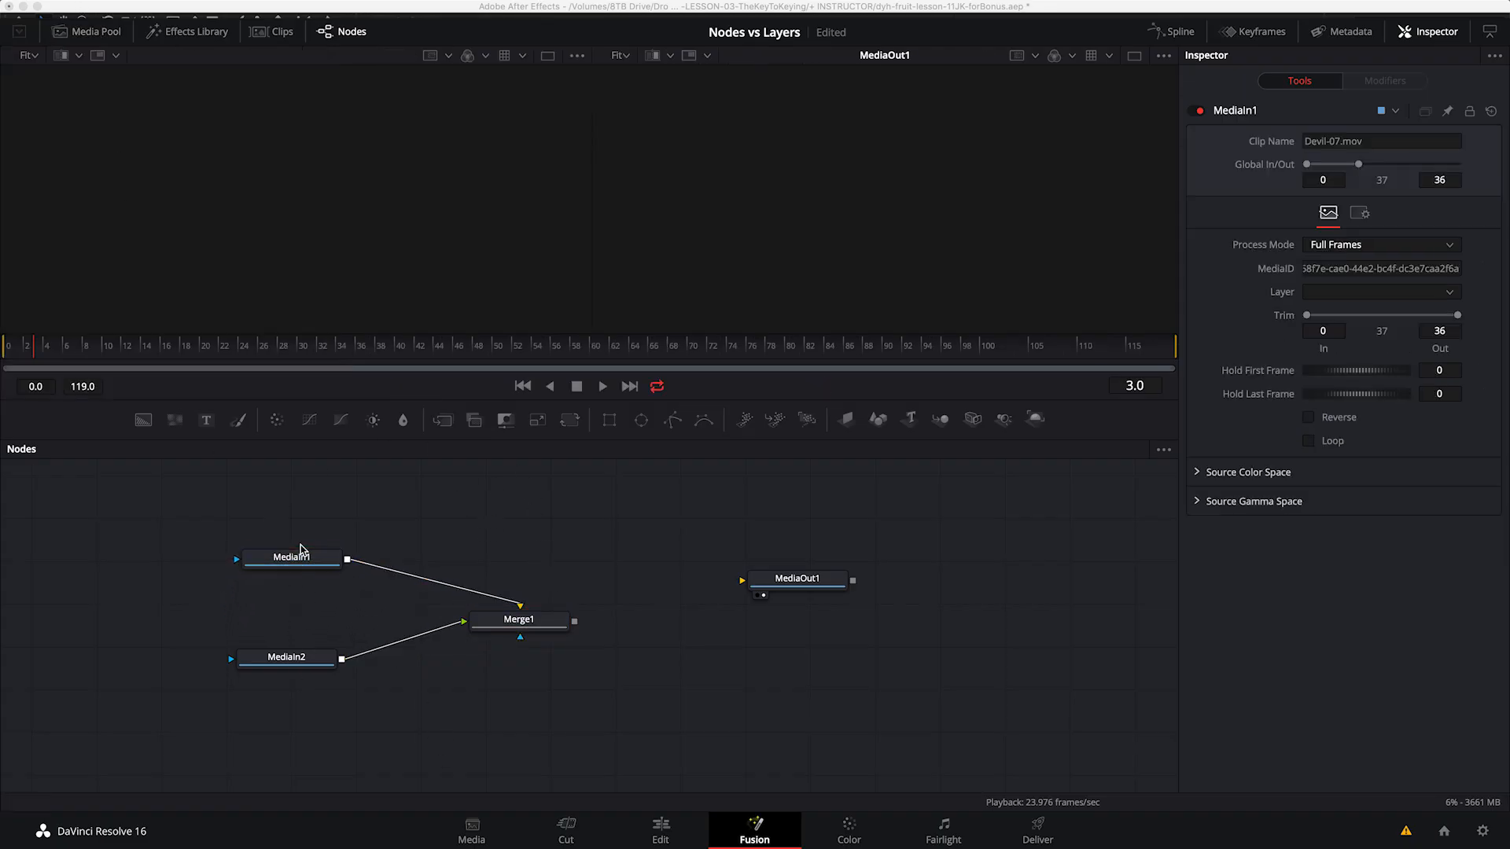
Step: Display the devil clip MediaIn1 in the first viewer and the background plate MediaIn2 in the second
drag(299, 563, 296, 566)
key(1)
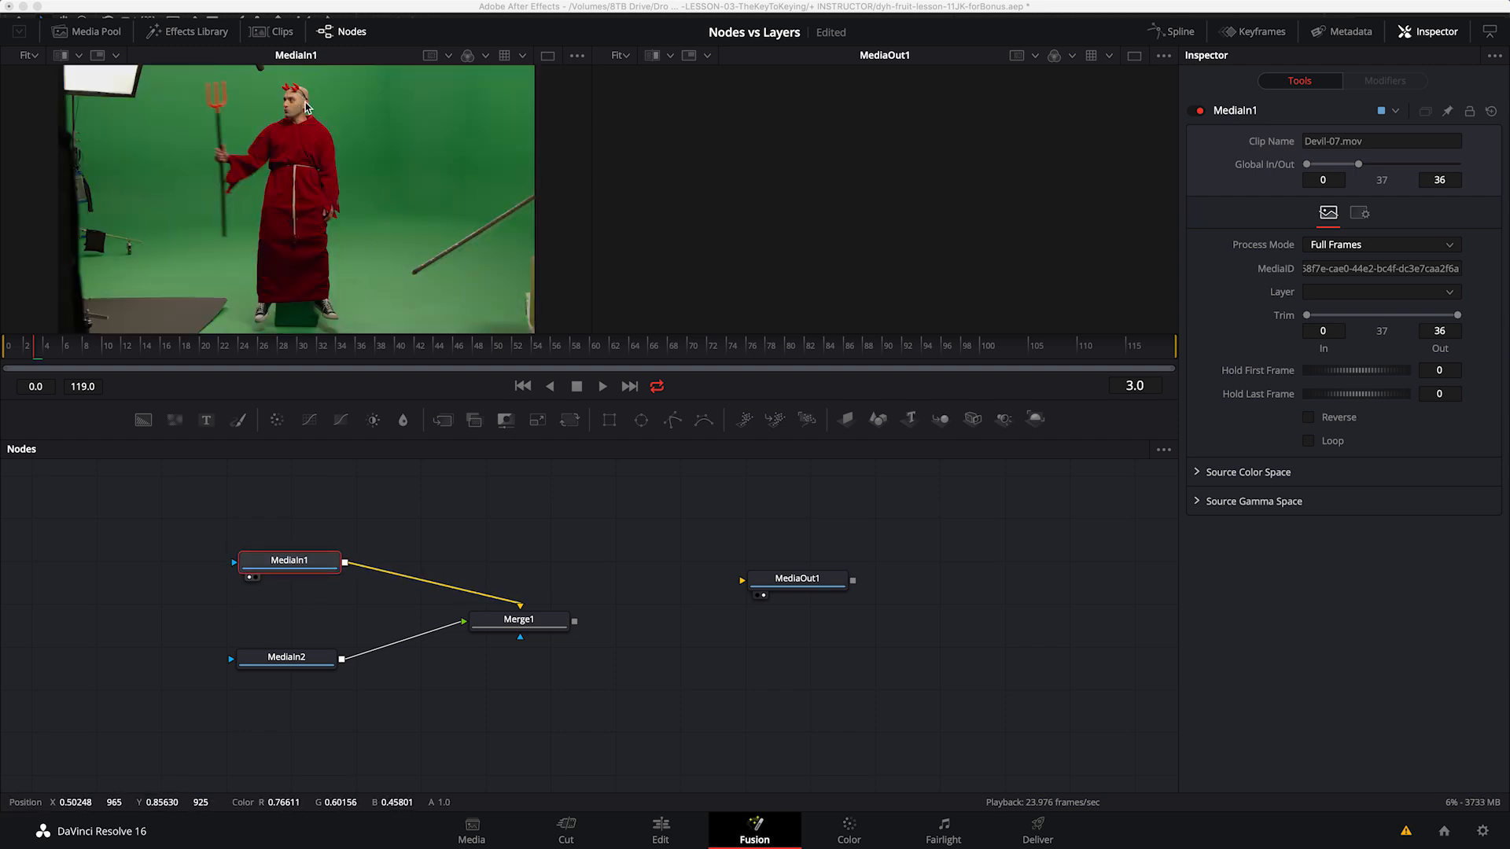
click(313, 665)
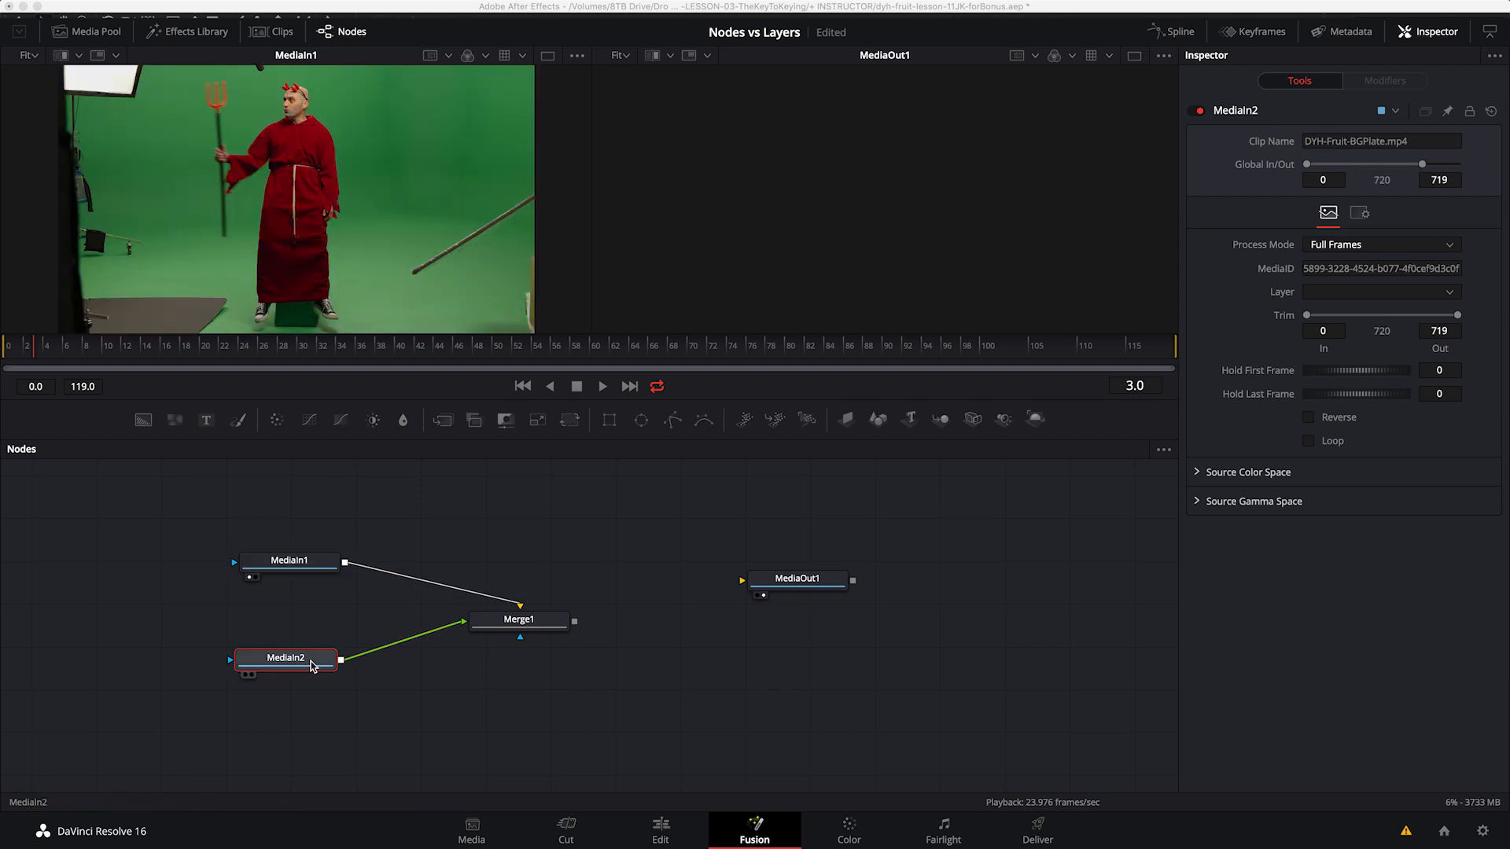
key(2)
key(2)
key(2)
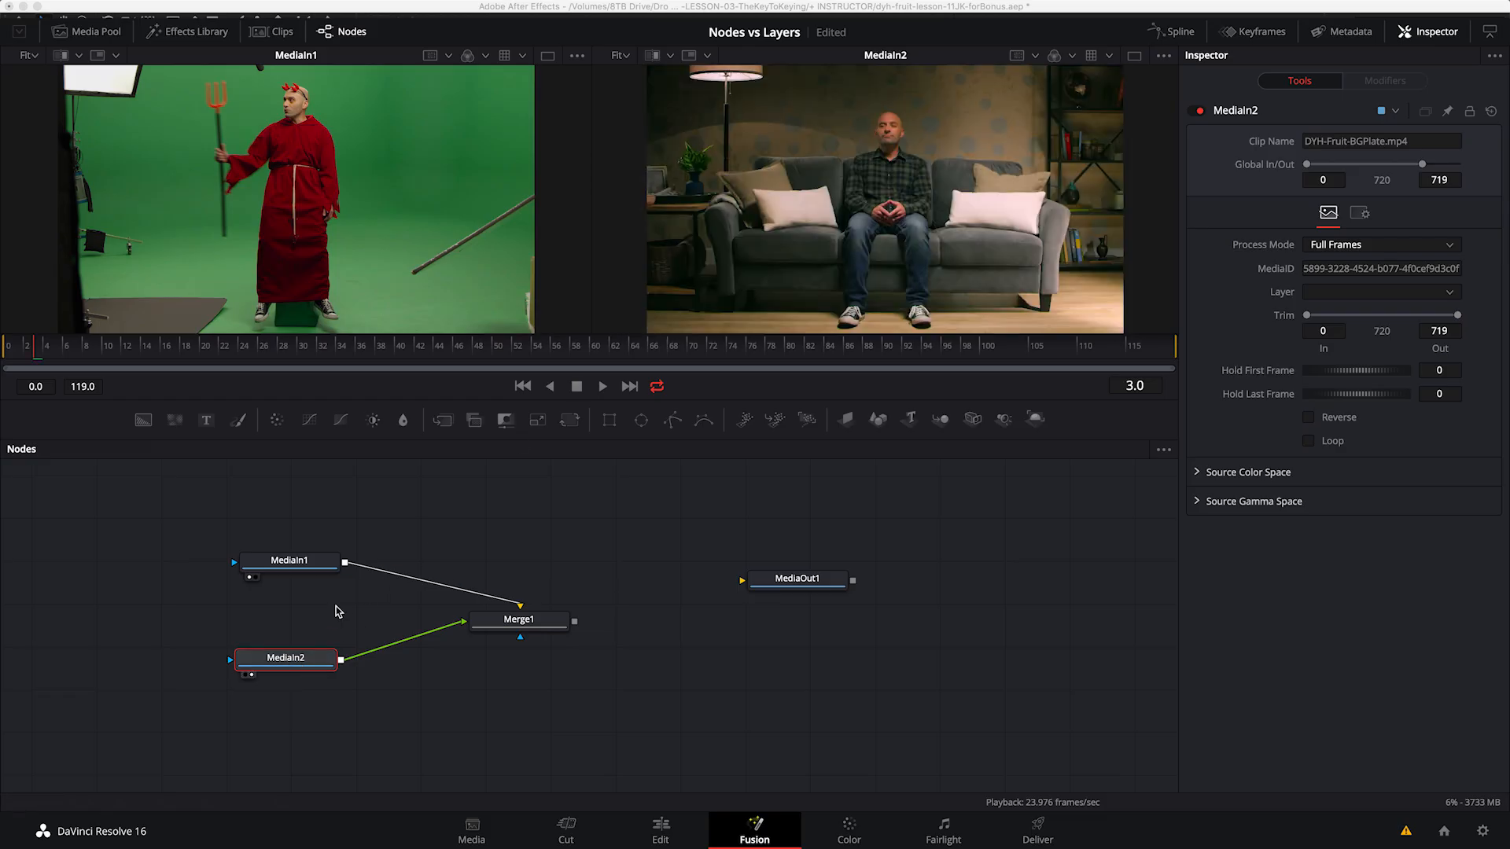
Step: Scrub through frames 16, 50 and 22 to compare the two clips' durations, moving MediaIn1 up and Merge1 slightly right
drag(72, 349, 167, 365)
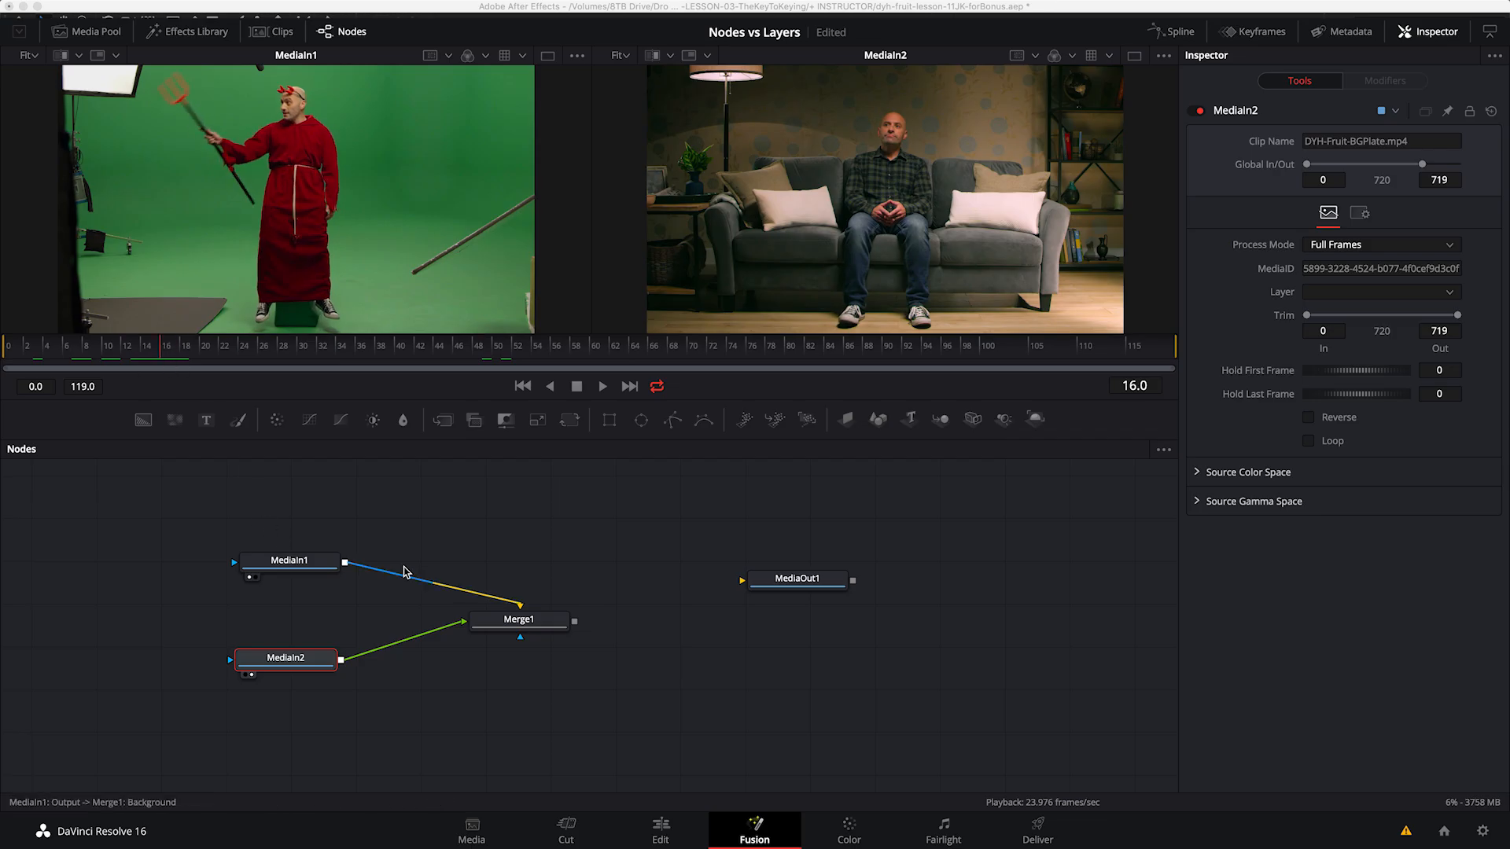
click(293, 583)
drag(280, 557, 270, 527)
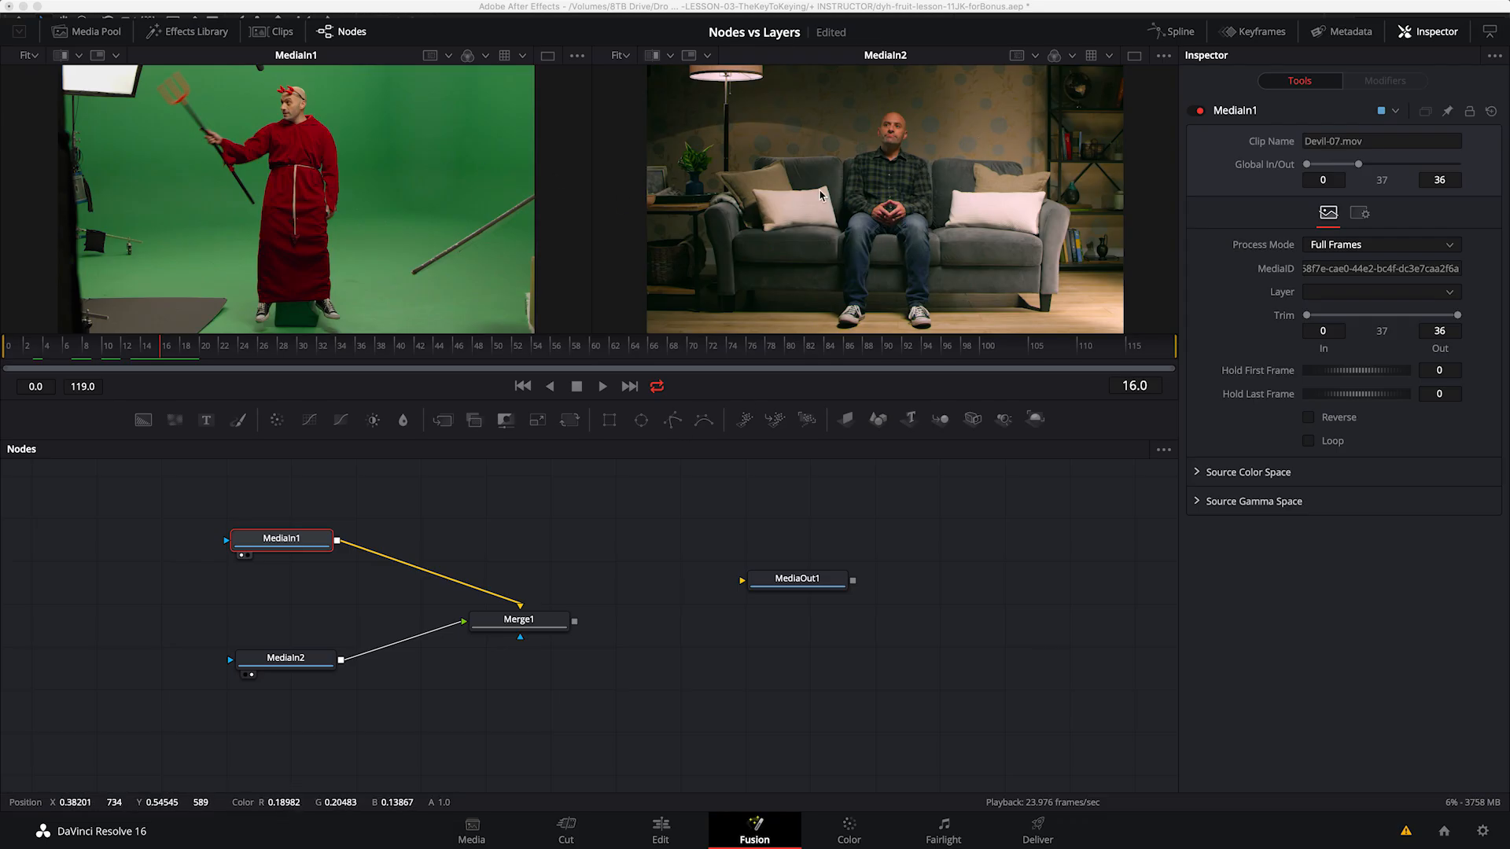
drag(168, 347, 494, 352)
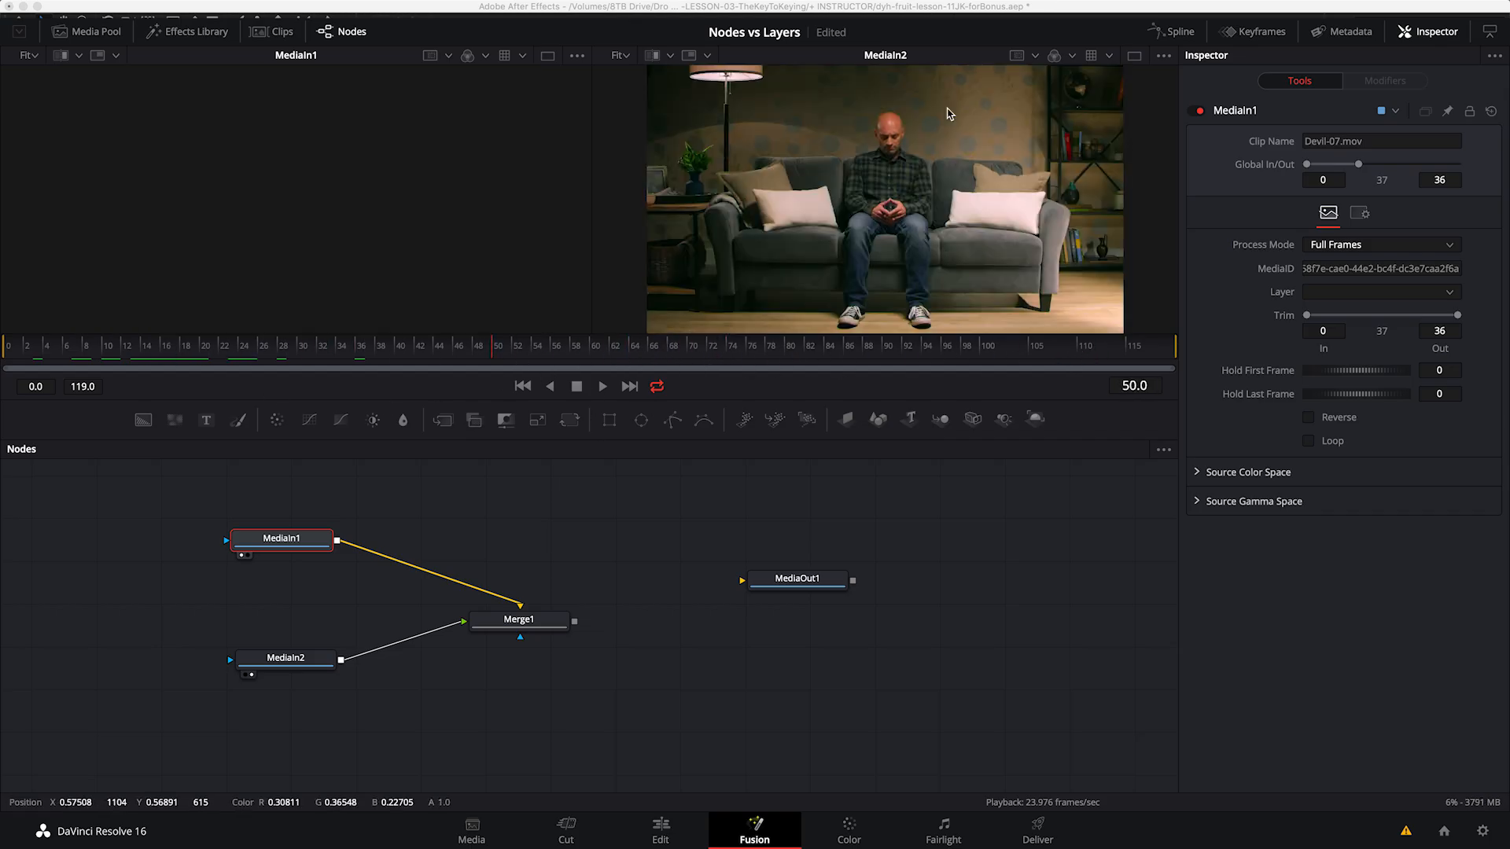
drag(268, 350, 222, 352)
drag(523, 620, 540, 619)
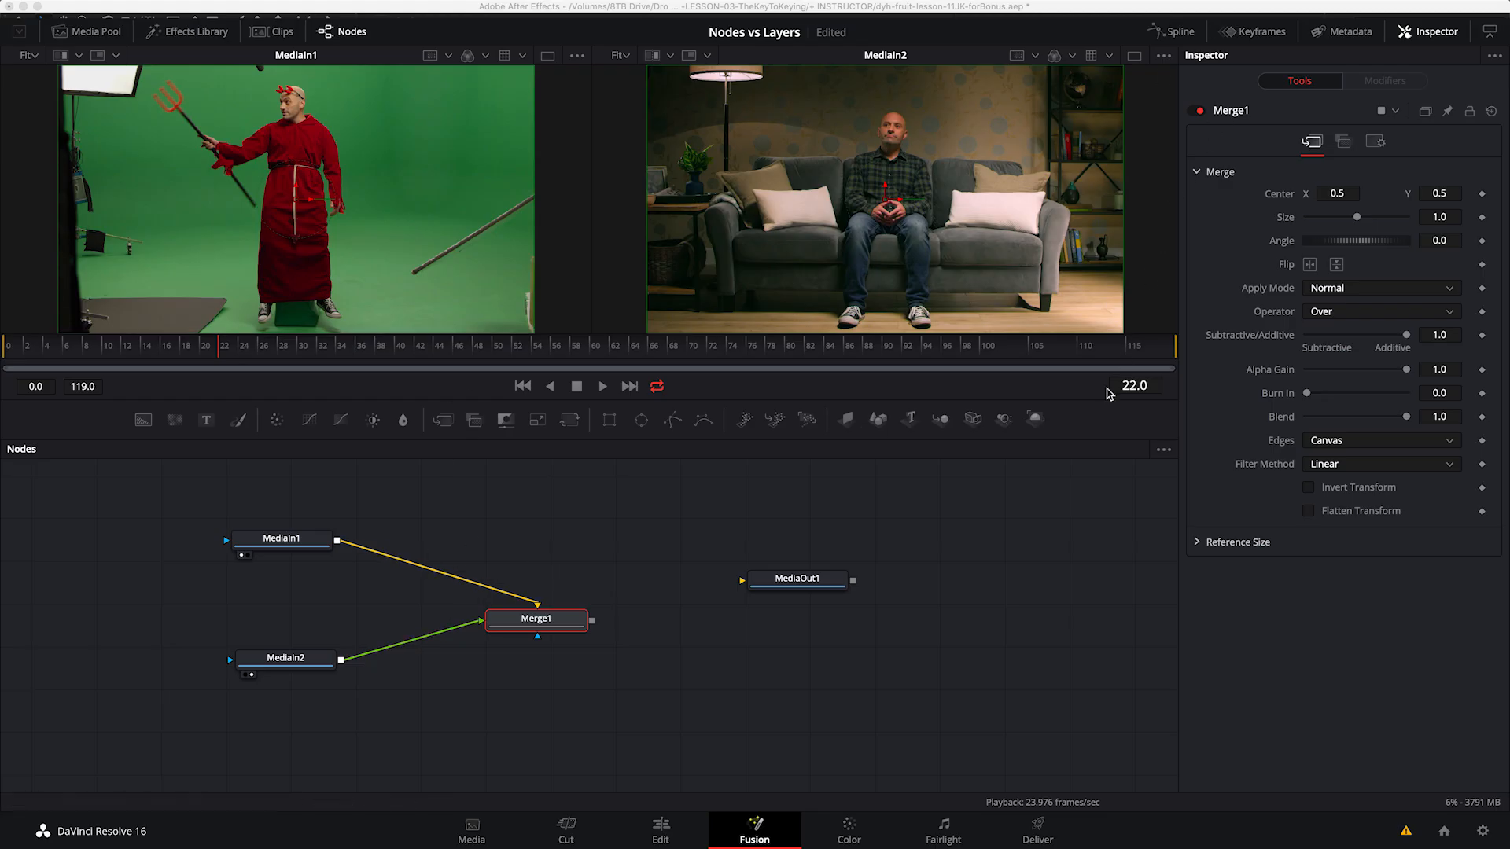
Step: Open the keyframe timeline and shift the MediaIn2 background clip so its trim in point is 29
click(1258, 38)
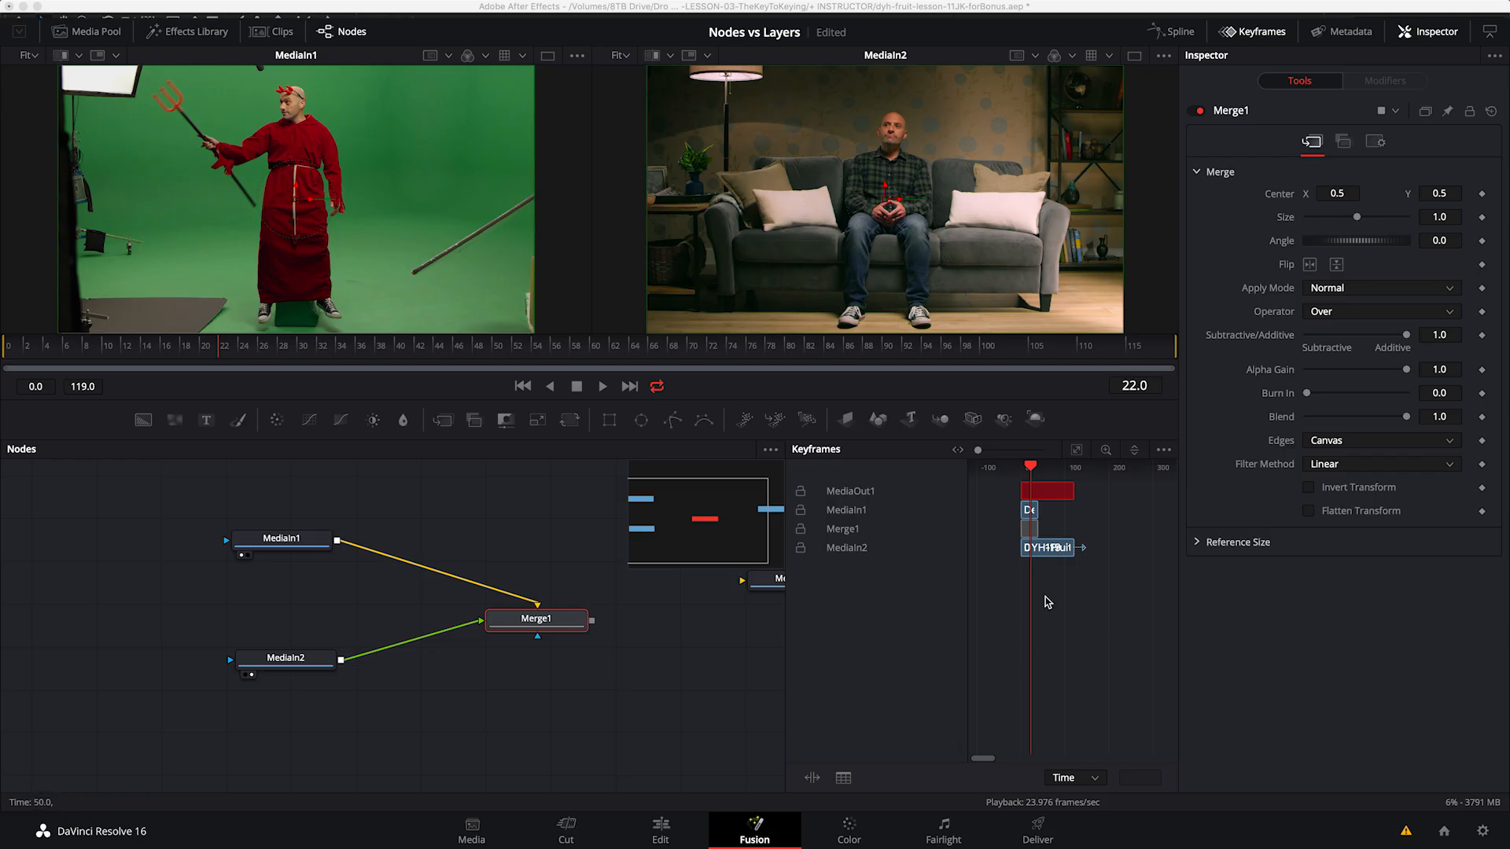
click(1046, 551)
drag(1047, 555, 1042, 627)
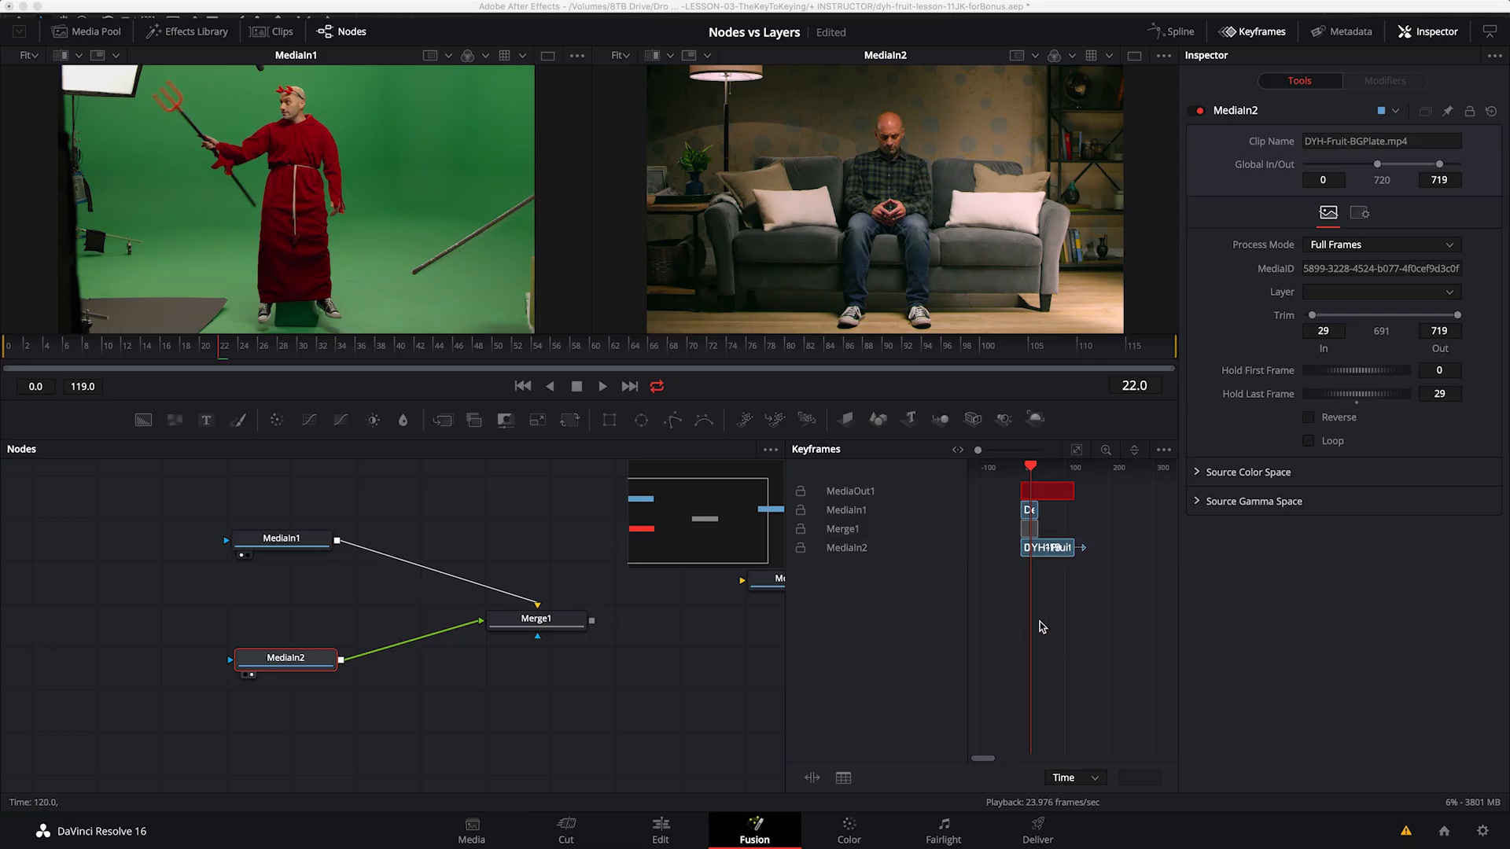
Step: Select MediaIn1 in the keyframe timeline, close the timeline, and move Merge1 slightly up and right
click(847, 511)
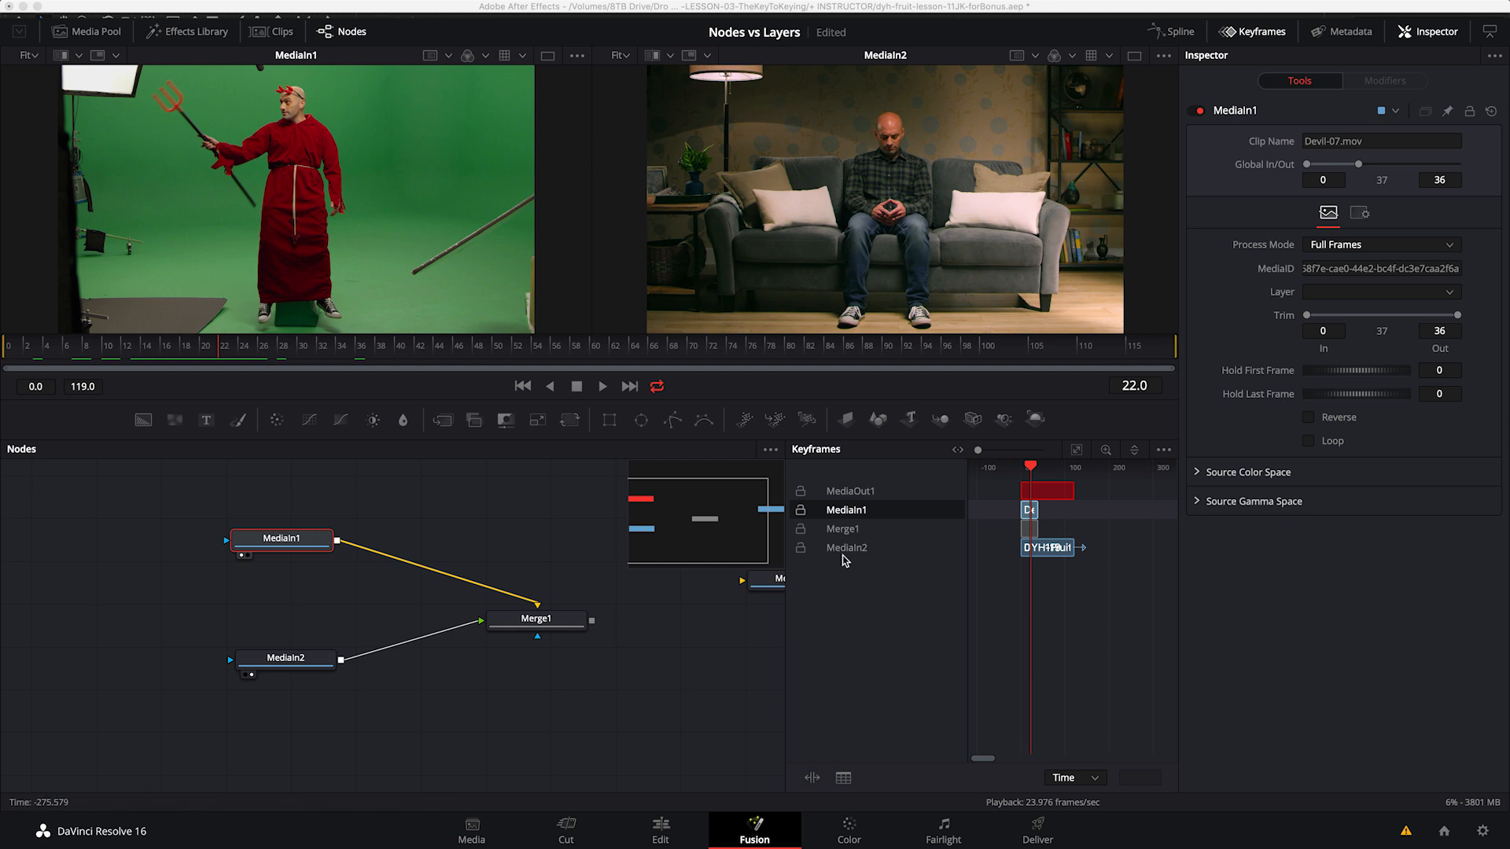
click(1254, 32)
click(680, 668)
drag(538, 625, 561, 611)
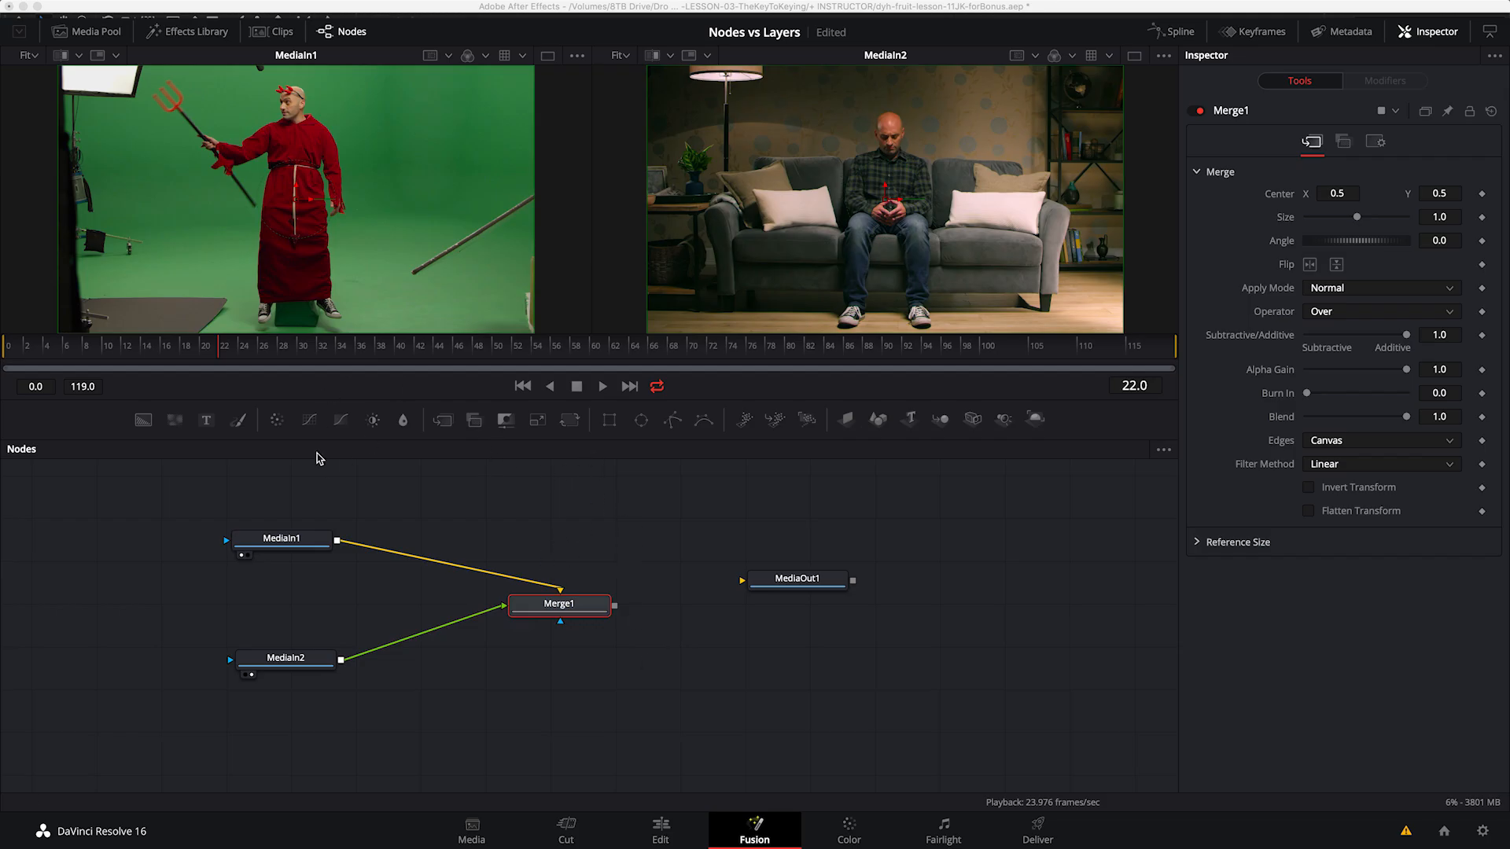
Step: Rename the MediaIn1 node as DevilShot
click(307, 539)
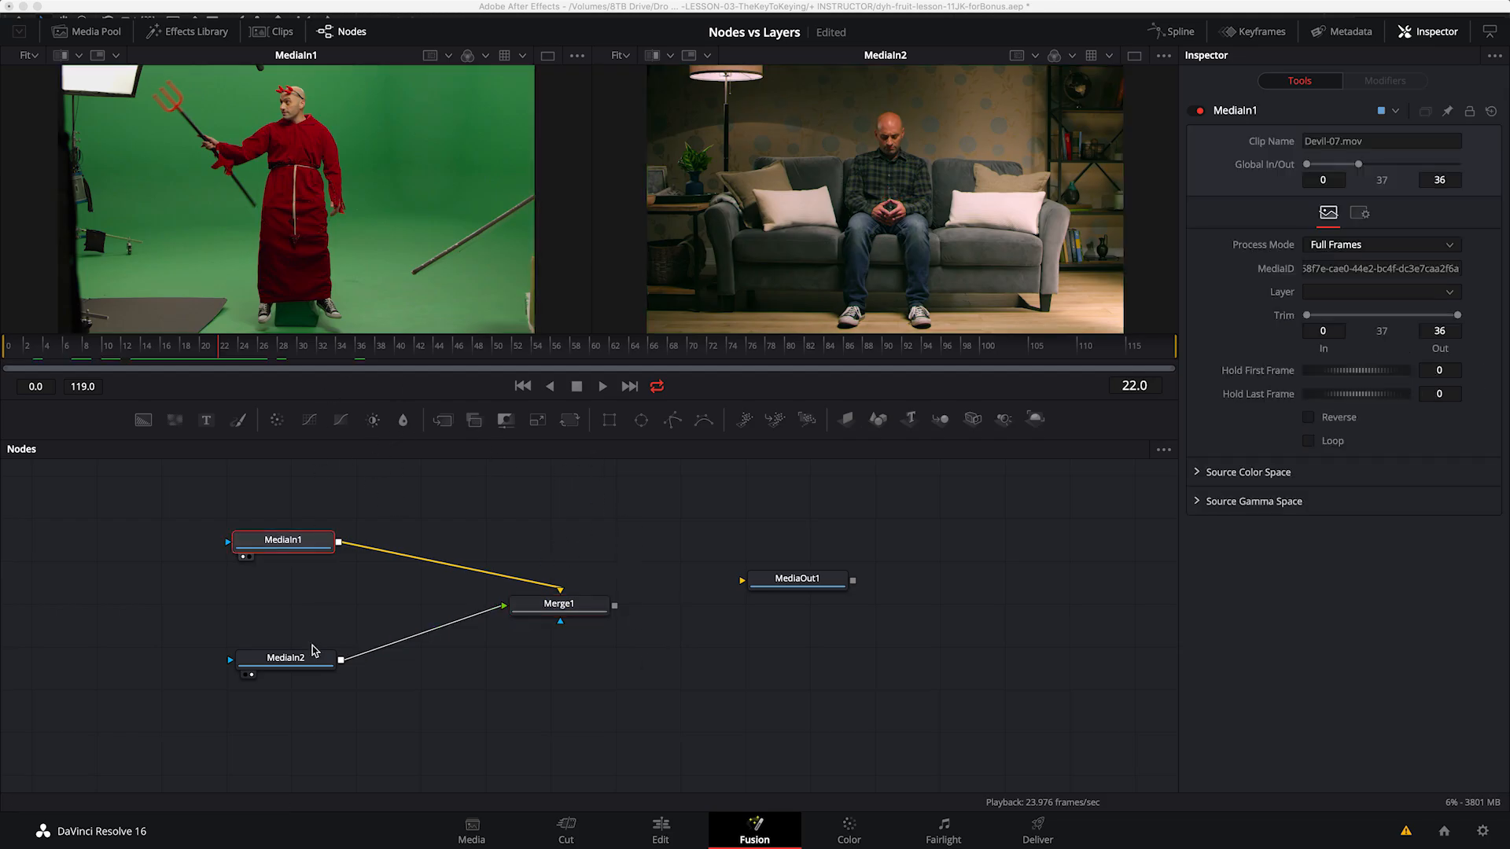
key(F2)
text(Dev)
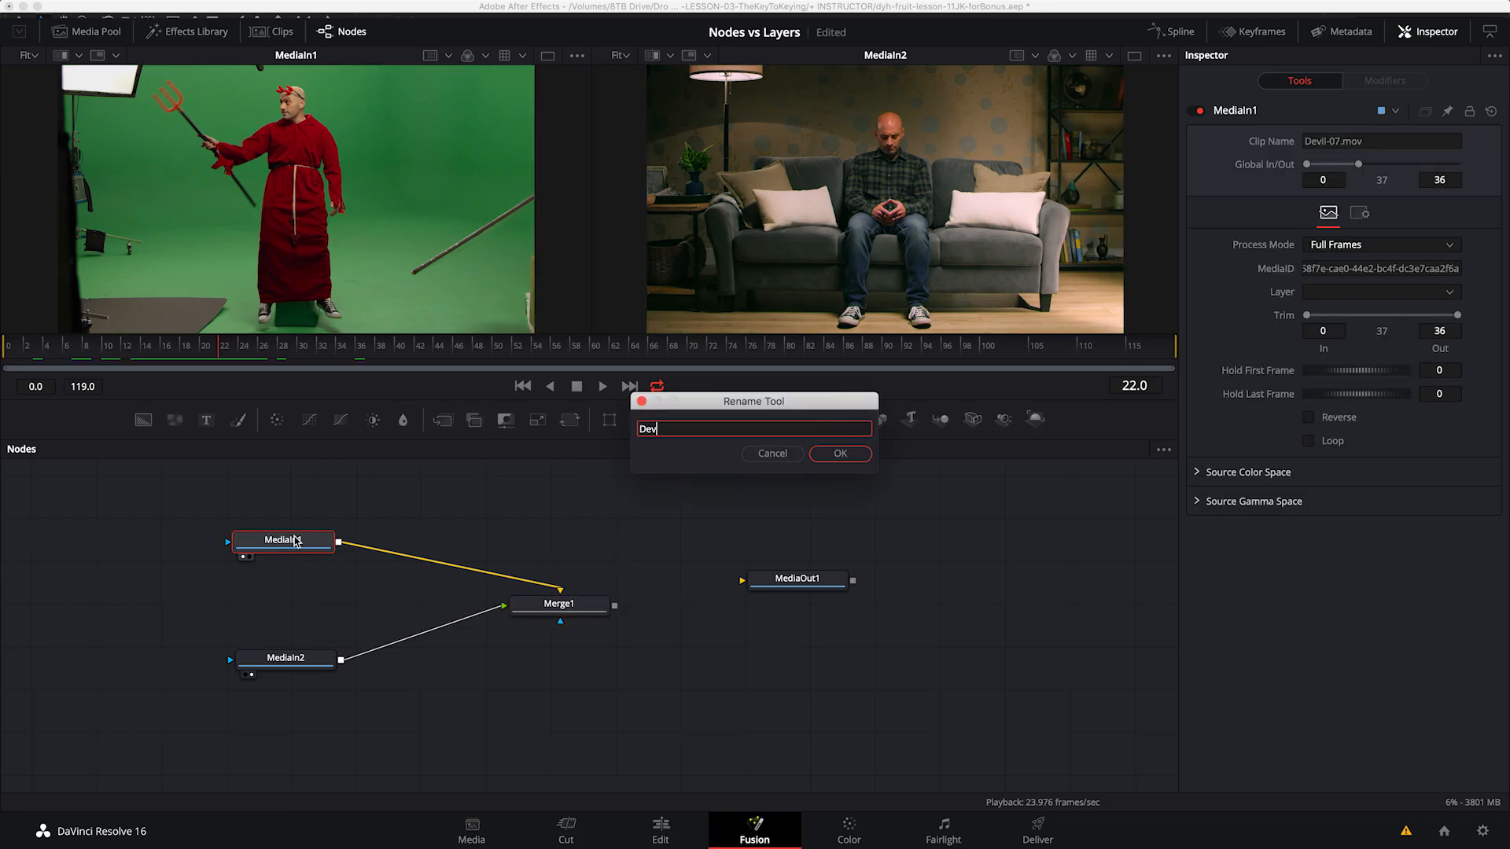
text(il Shot)
key(Return)
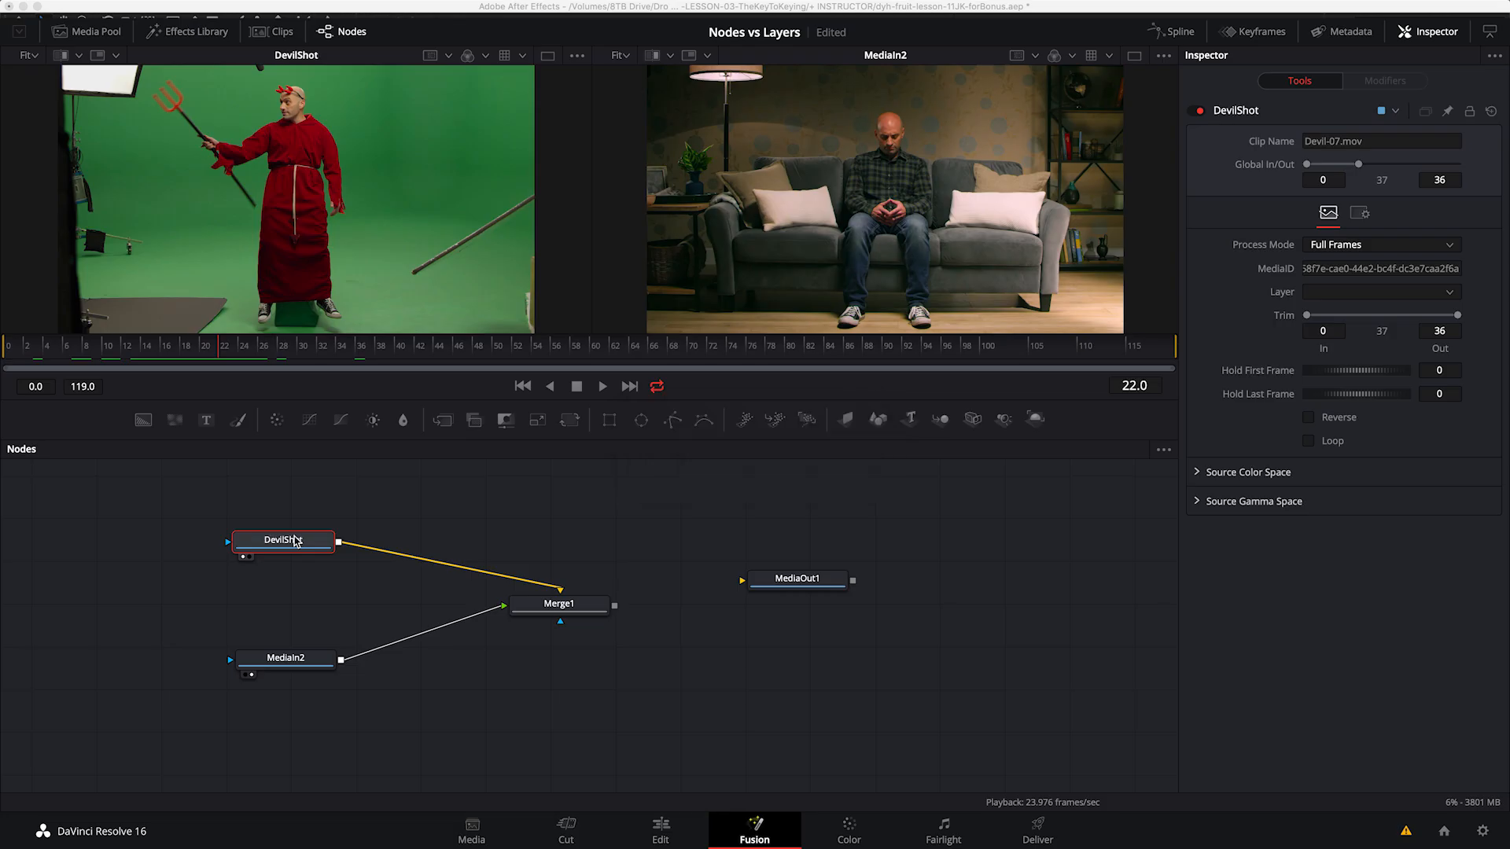
Step: Rename the MediaIn2 node as BGPlate
click(275, 657)
key(F2)
text(BG)
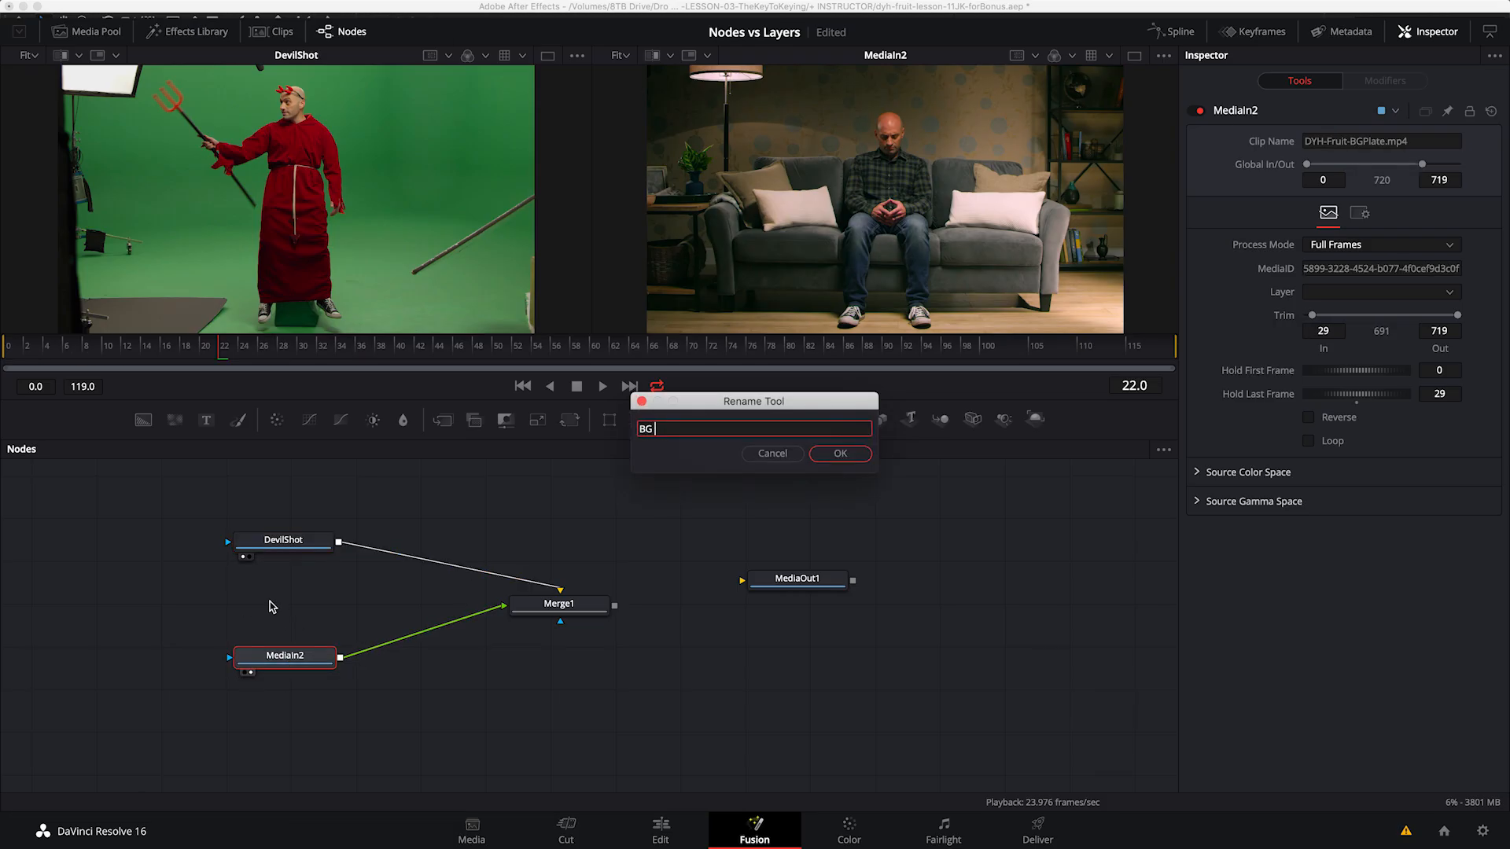
text( Plate)
key(Return)
Step: Color the DevilShot node orange and move BGPlate slightly up toward it
click(283, 541)
click(1392, 111)
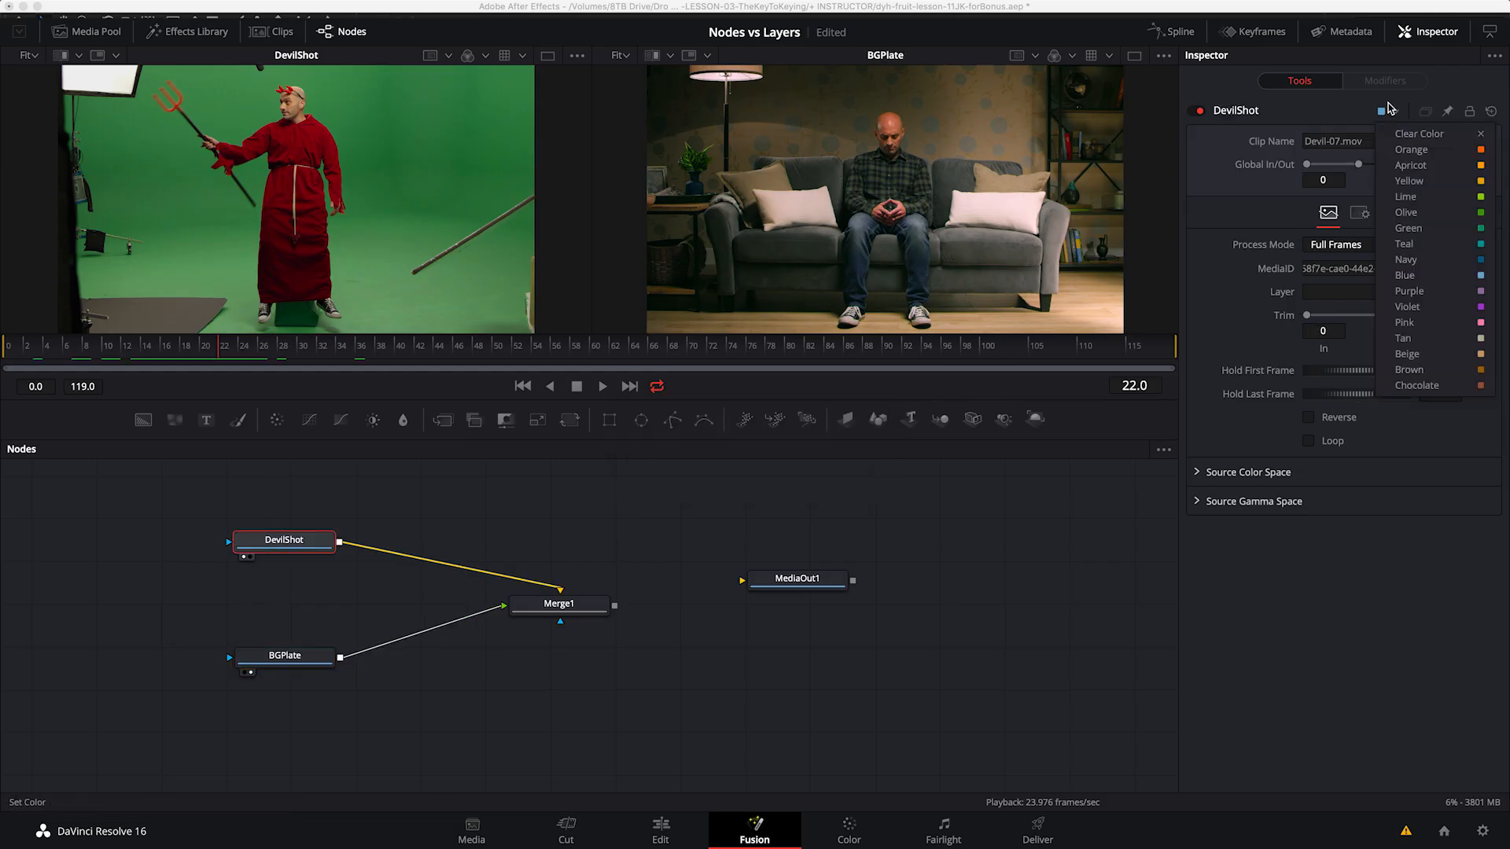
click(1449, 156)
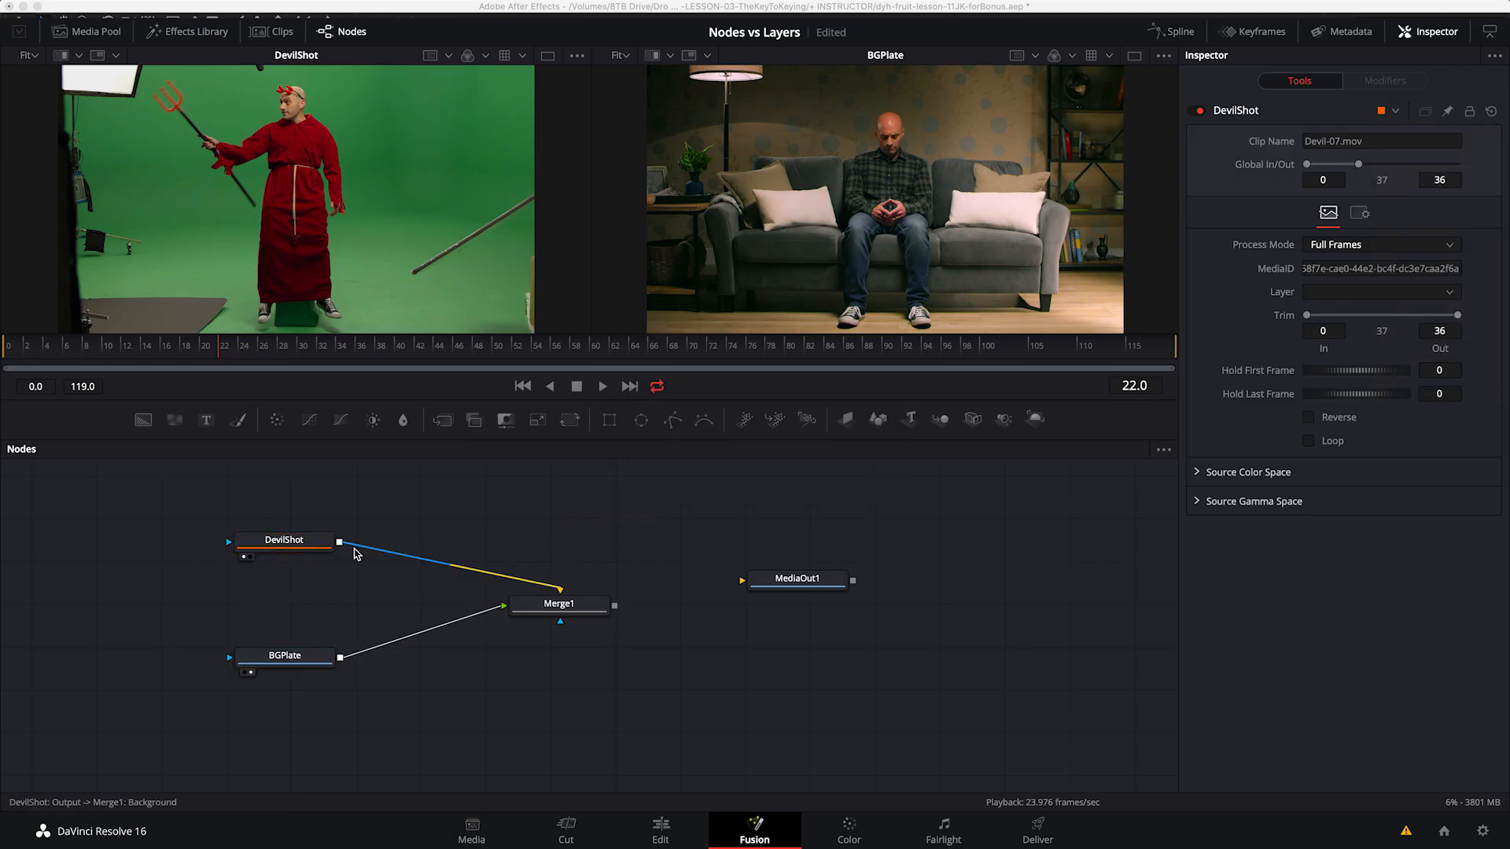
drag(307, 644, 304, 627)
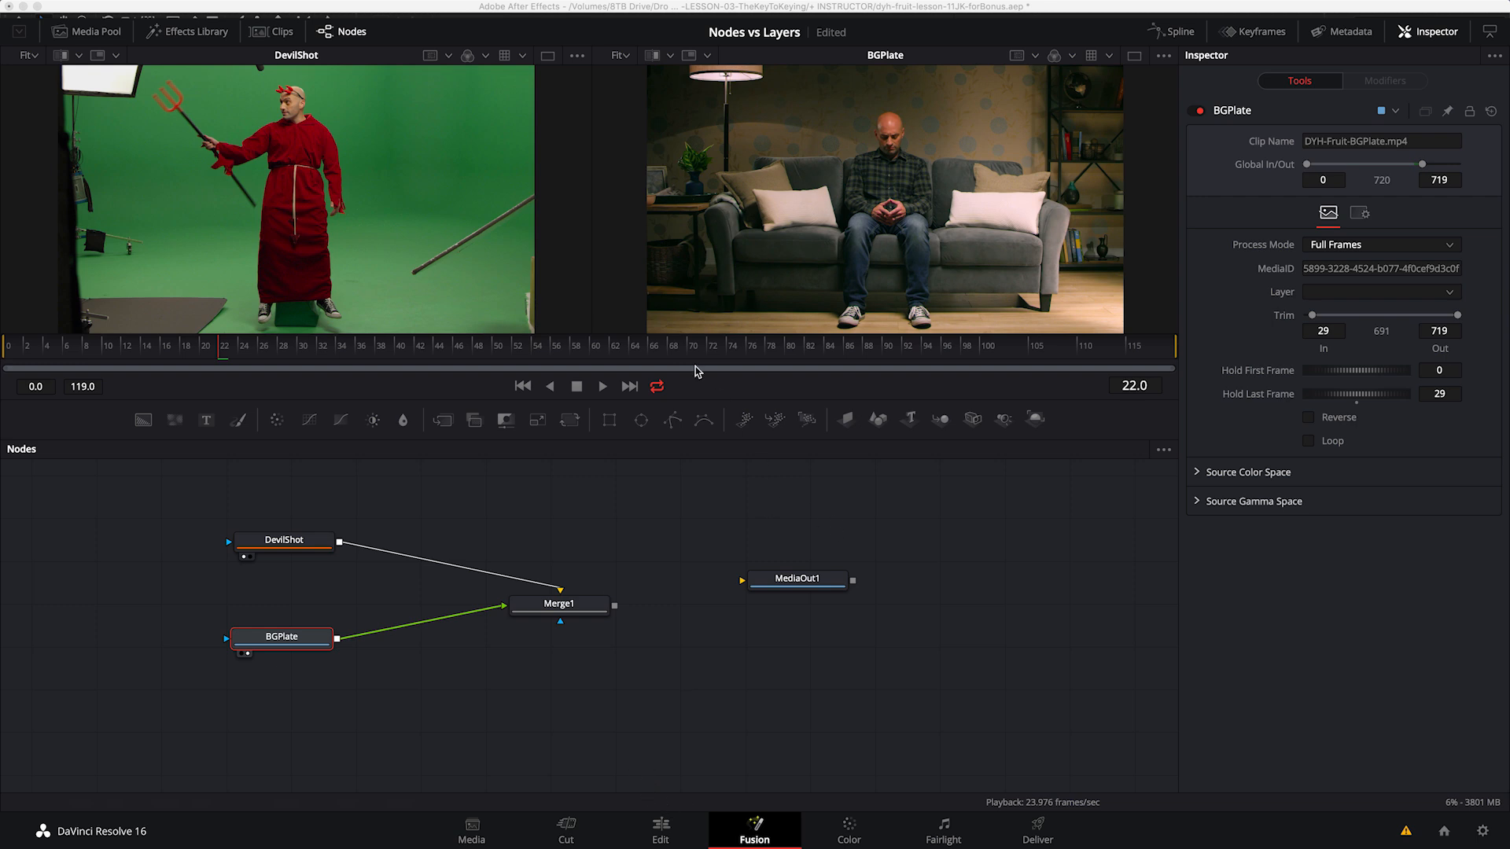
Step: Display Merge1 in the second viewer and rearrange the graph with DevilShot above the merge, BGPlate below it, and MediaOut1 further right
drag(559, 603, 478, 572)
drag(288, 641, 394, 718)
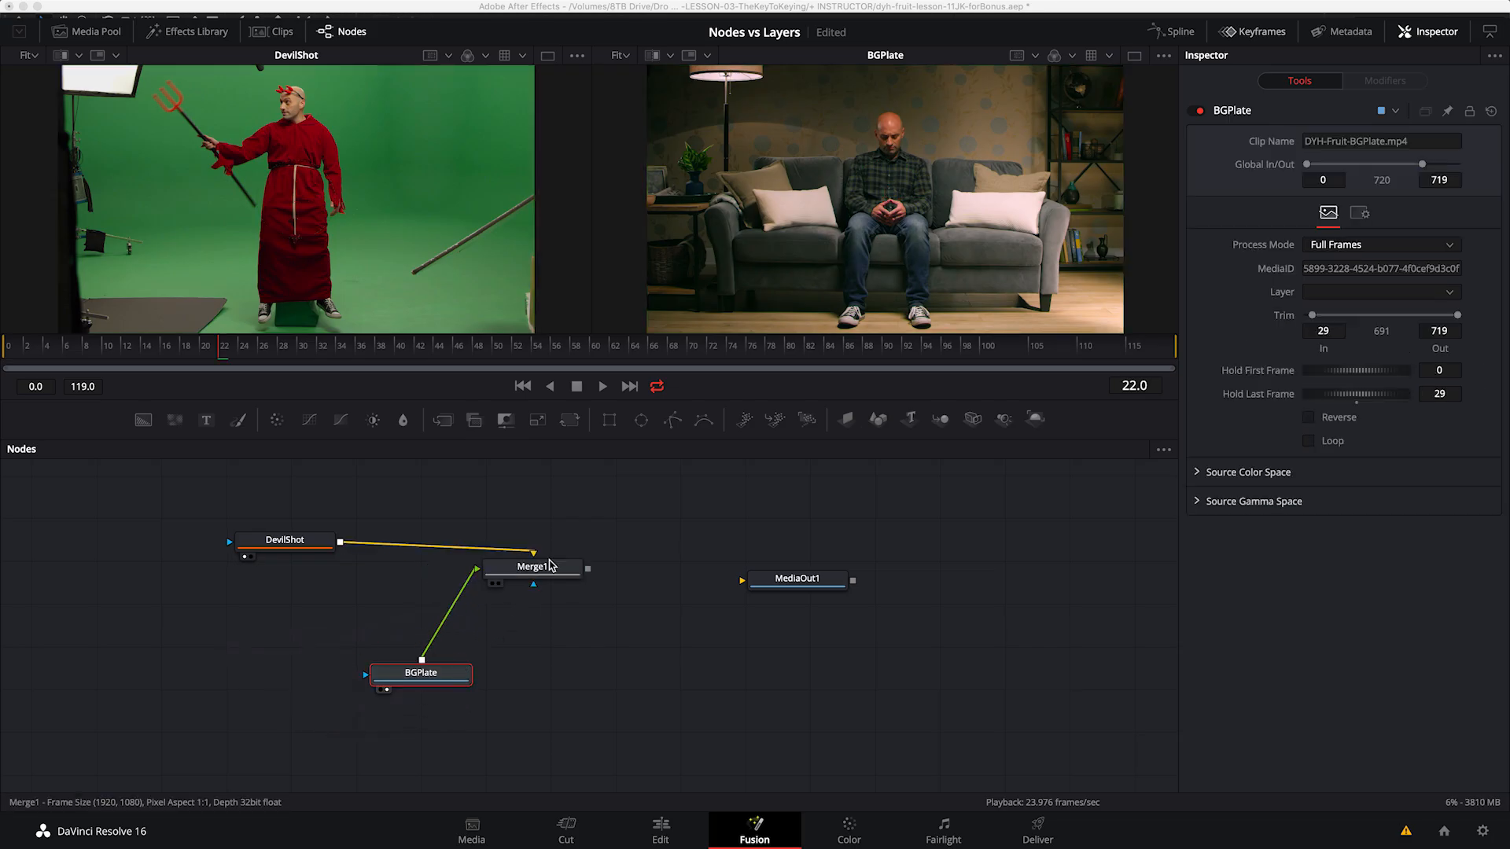
click(532, 567)
key(2)
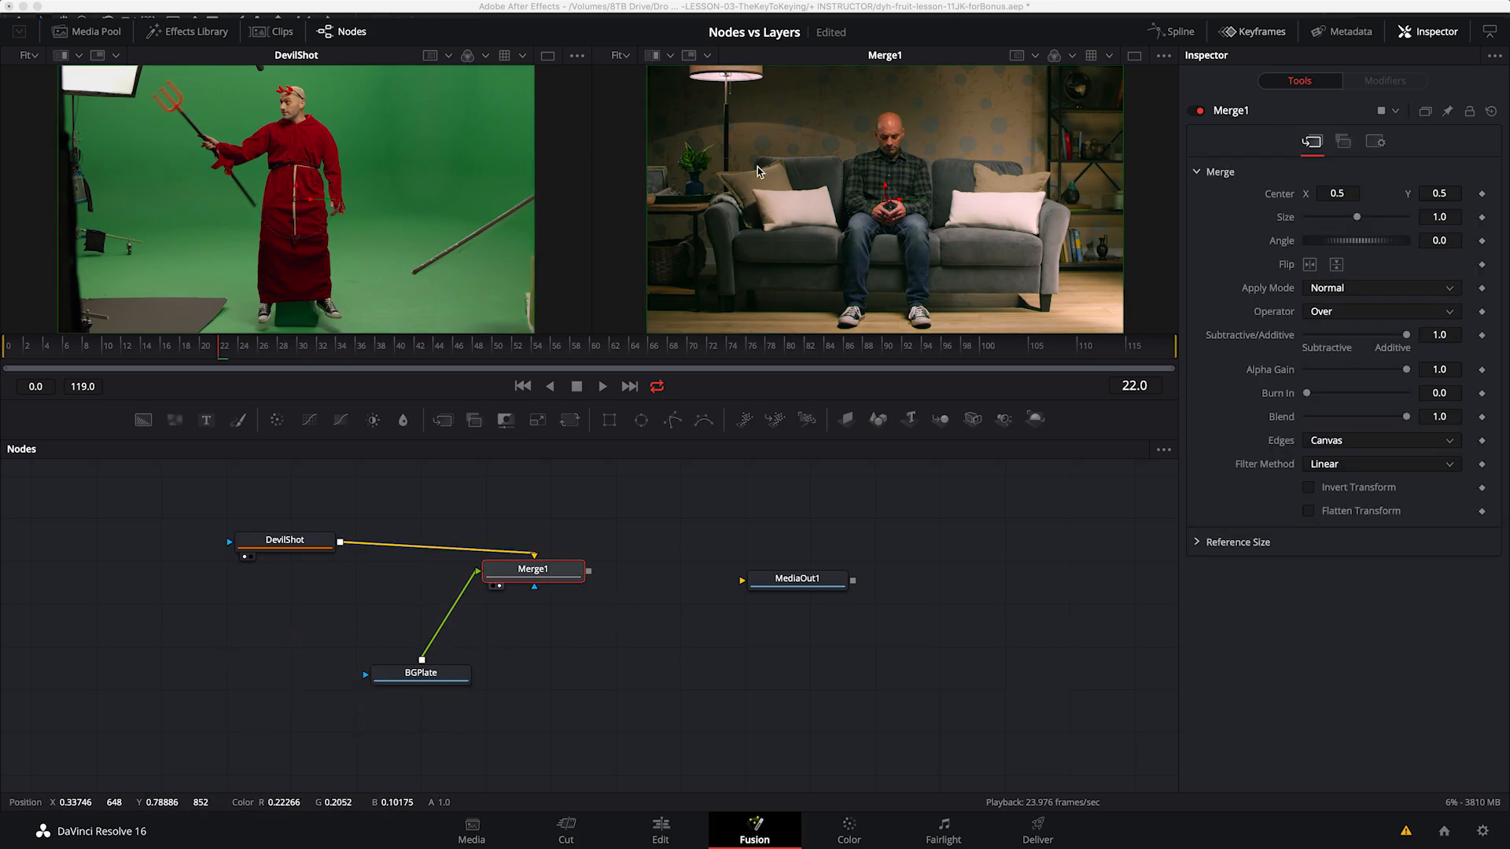
drag(553, 577, 548, 591)
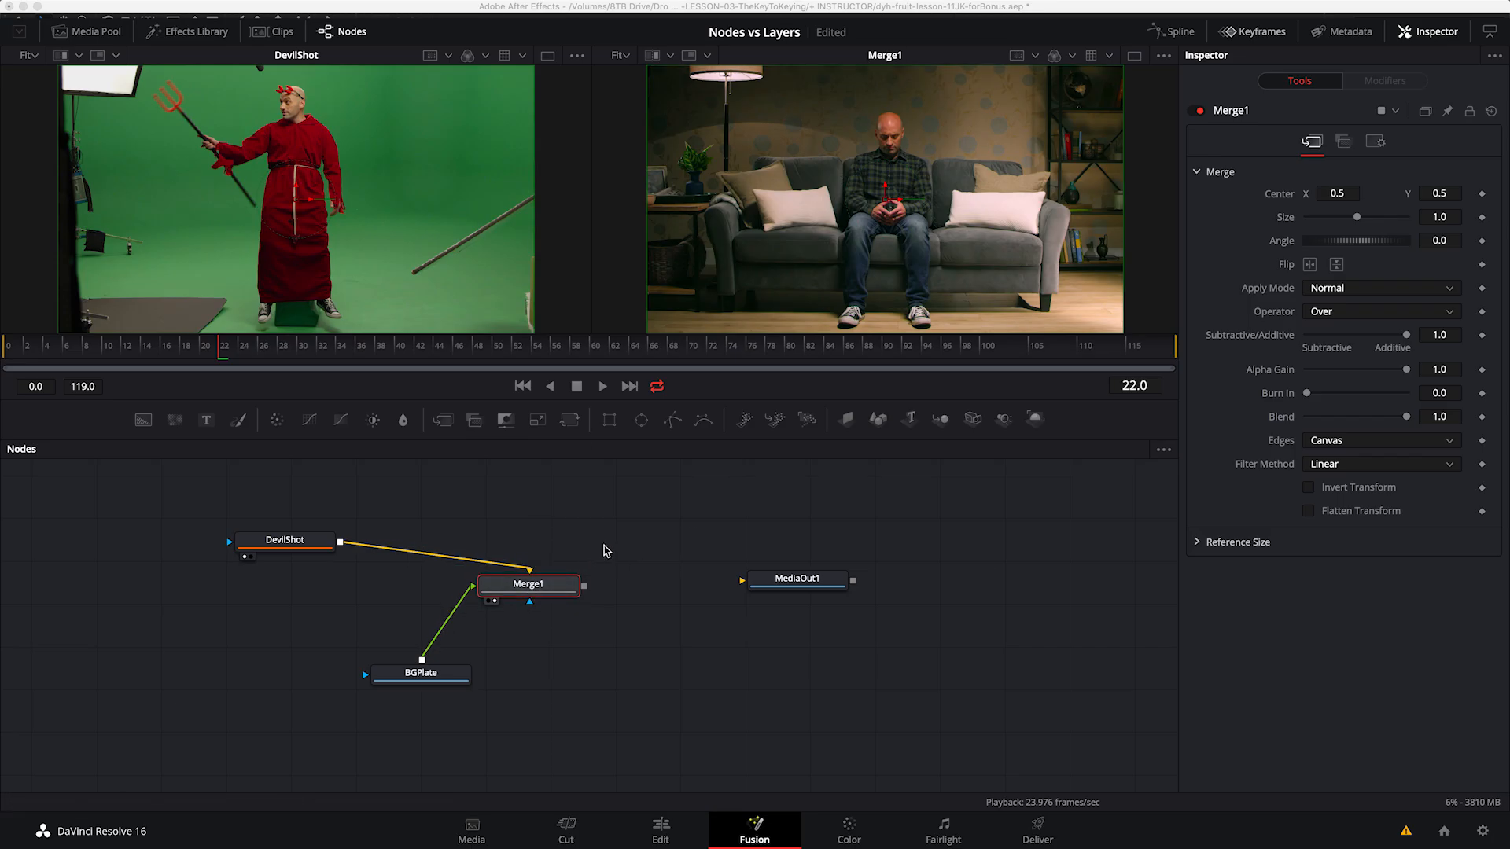
drag(310, 541, 359, 494)
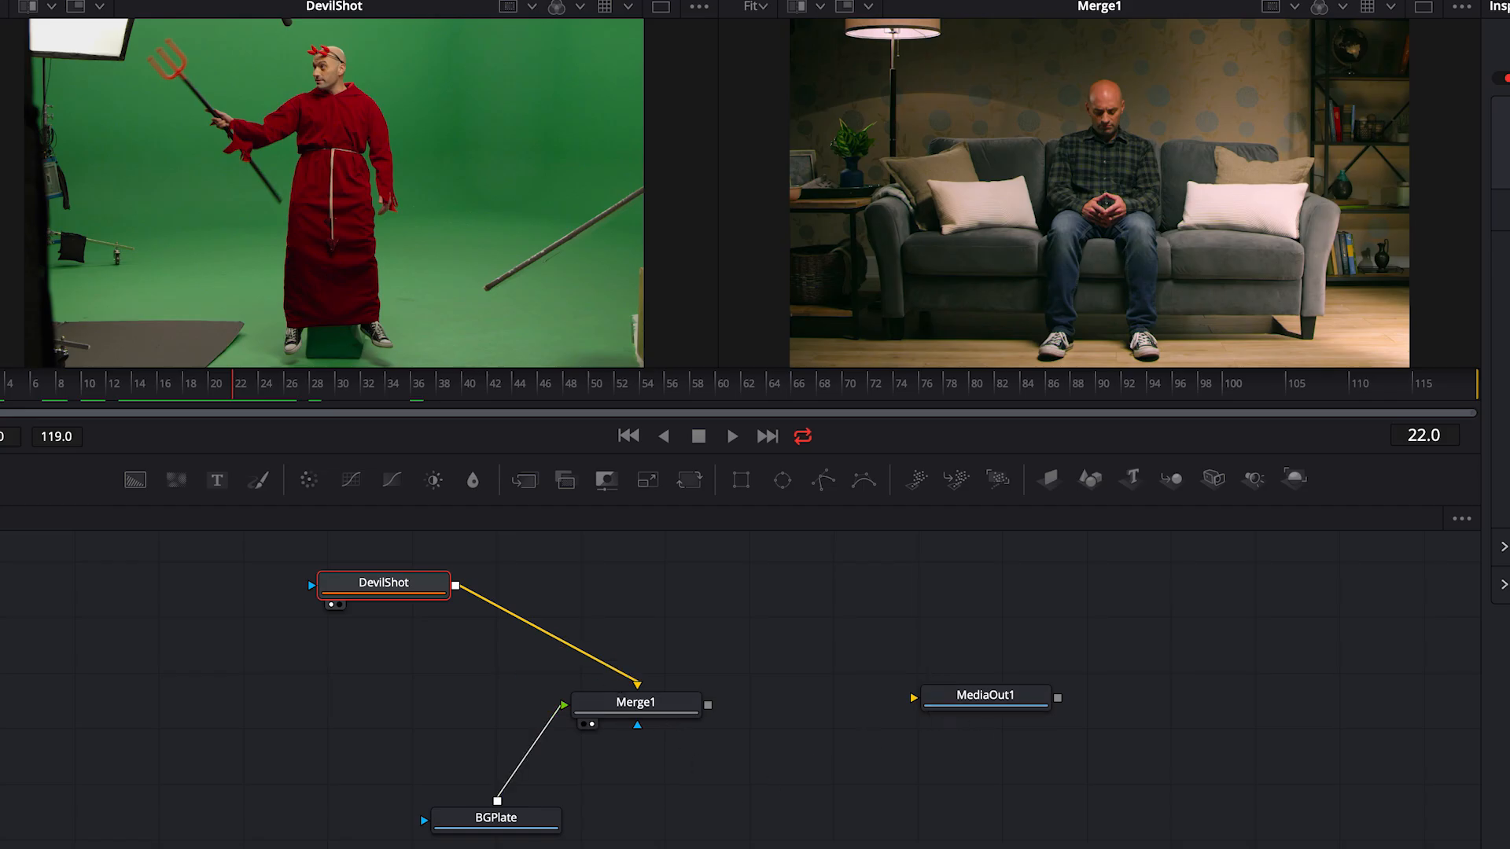
drag(1029, 698, 1153, 707)
Step: Add an unconnected Matte Control node to the graph between Merge1 and MediaOut1 as an example of a multi-input tool
click(839, 629)
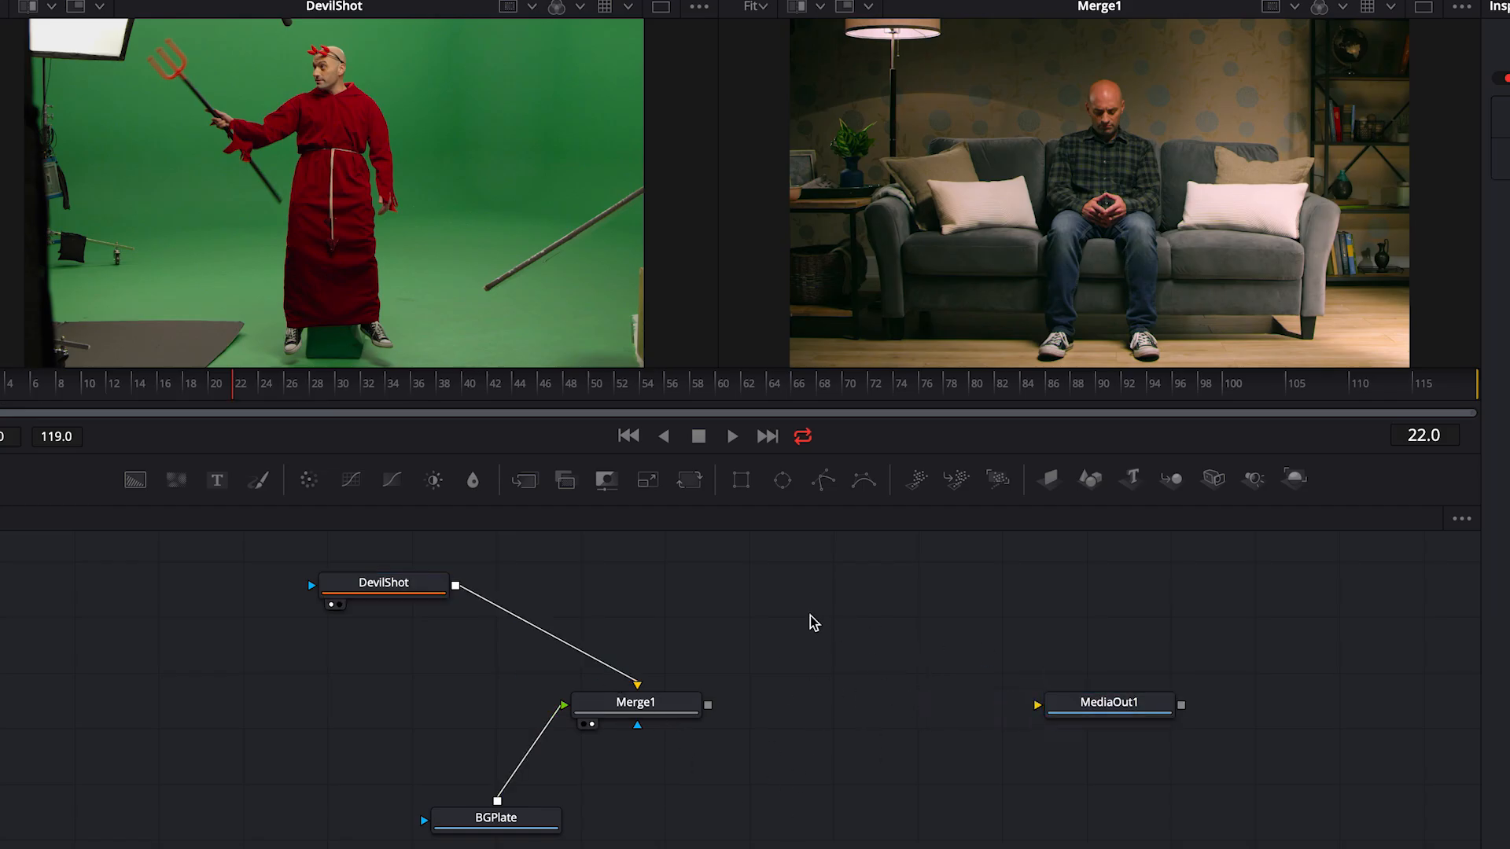
key(shift+space)
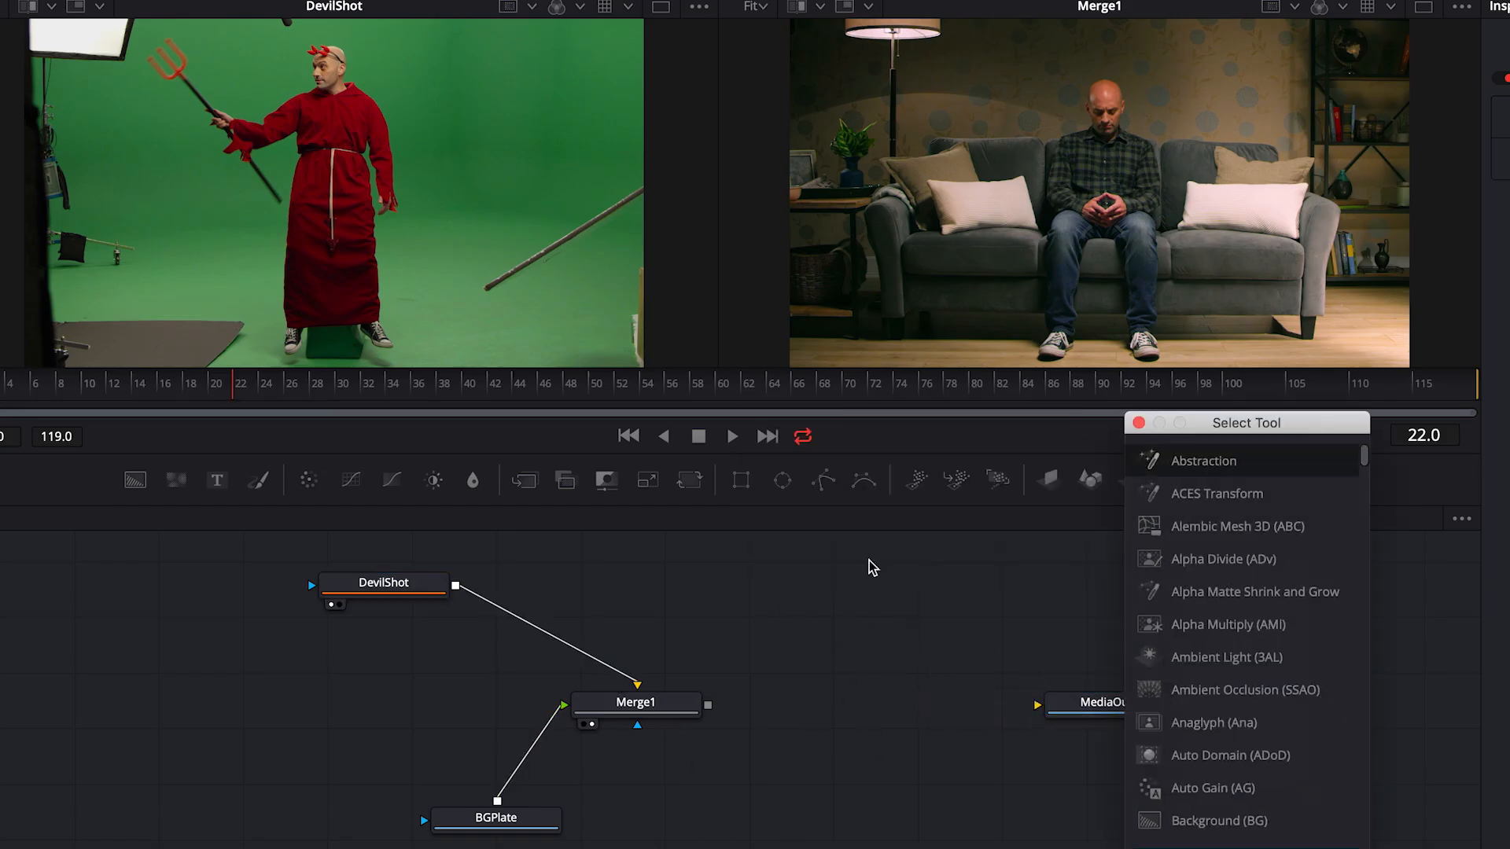
text(matte)
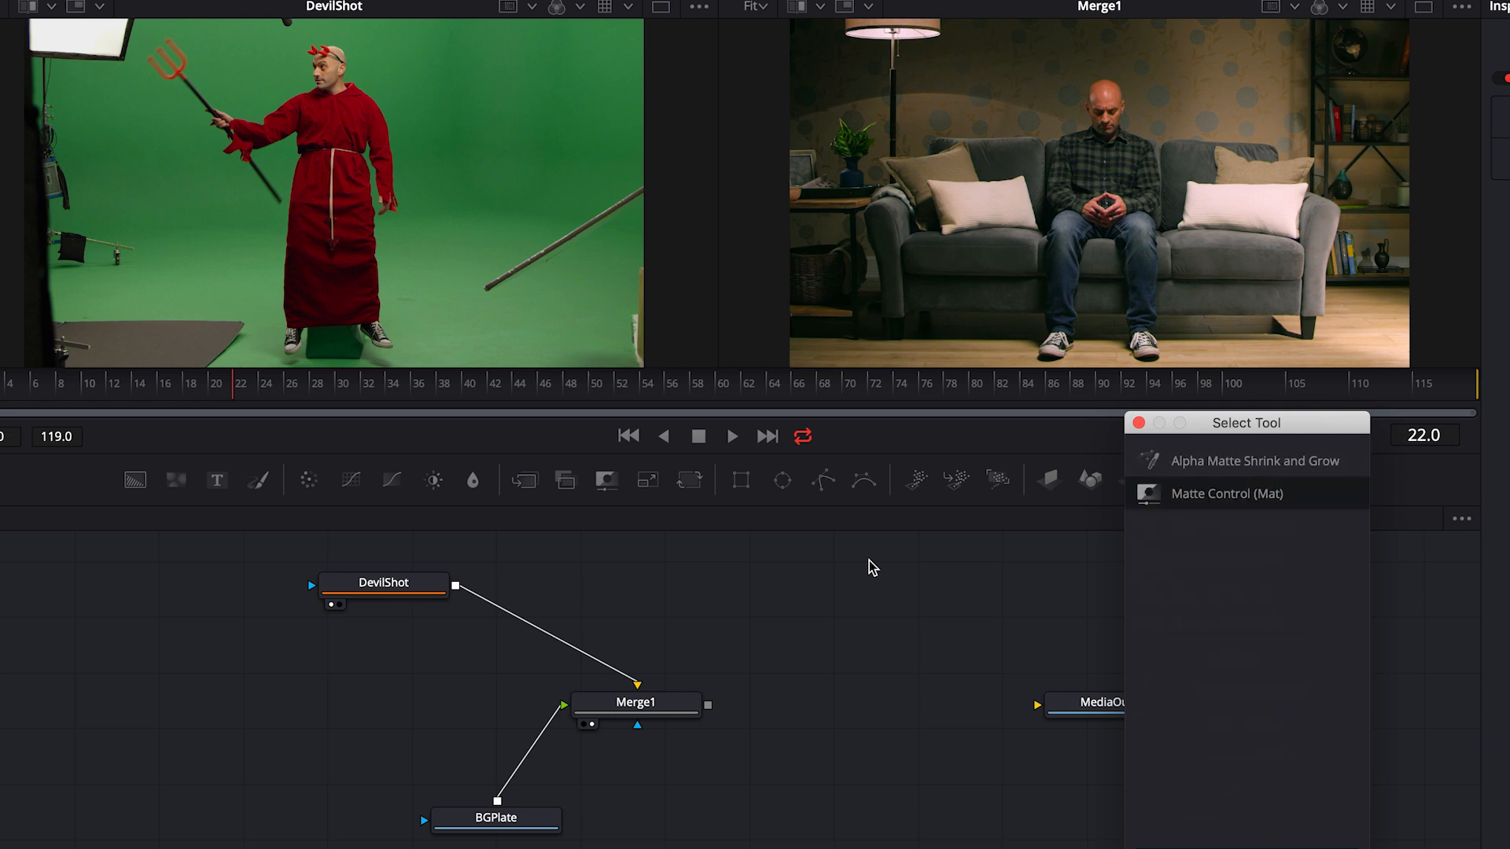
key(Return)
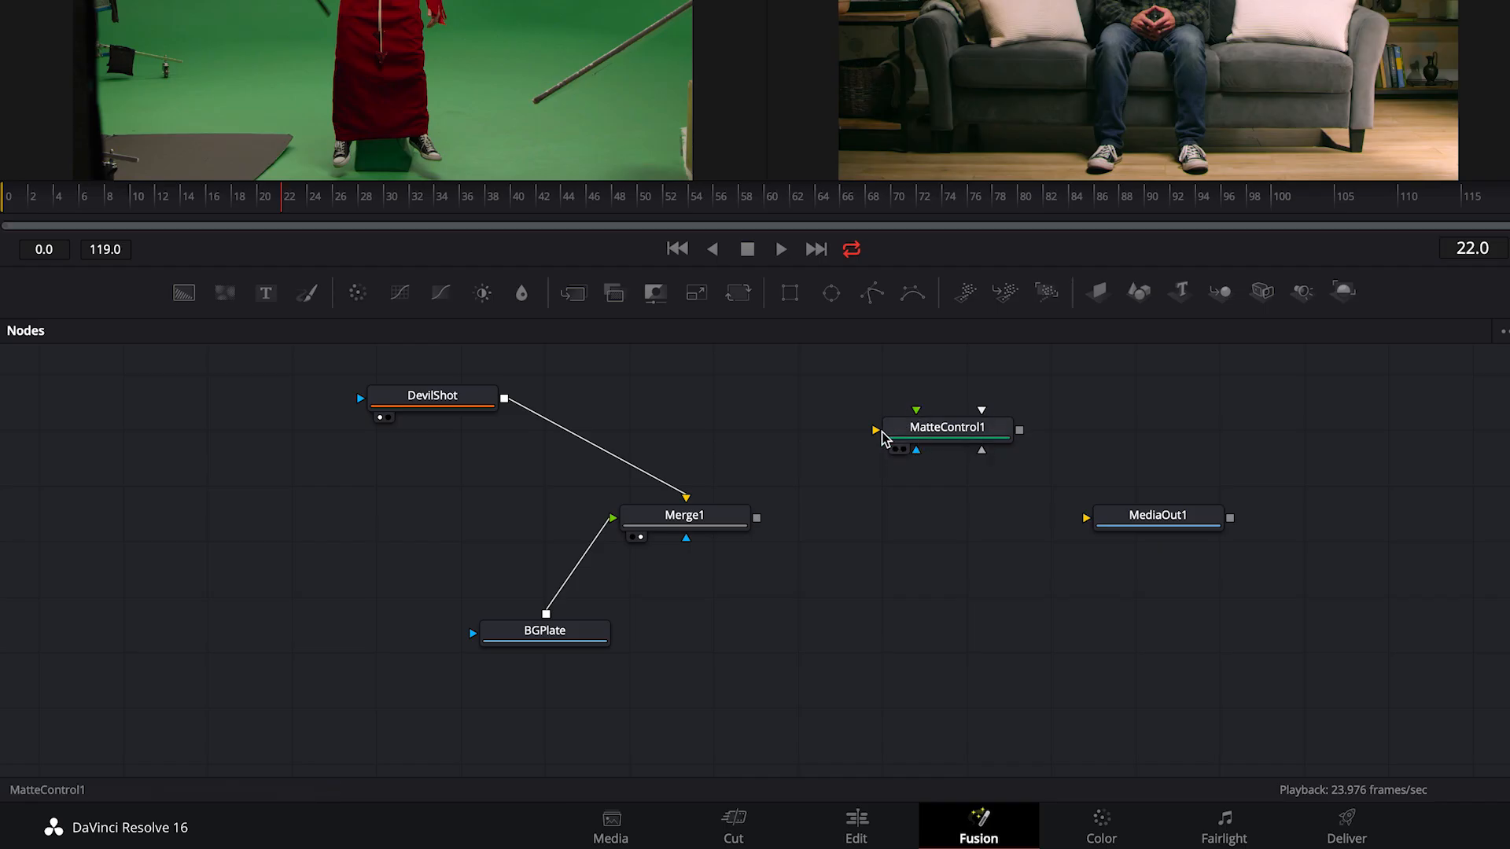
mouse_move(947, 428)
mouse_down()
mouse_move(986, 424)
mouse_move(955, 442)
mouse_up()
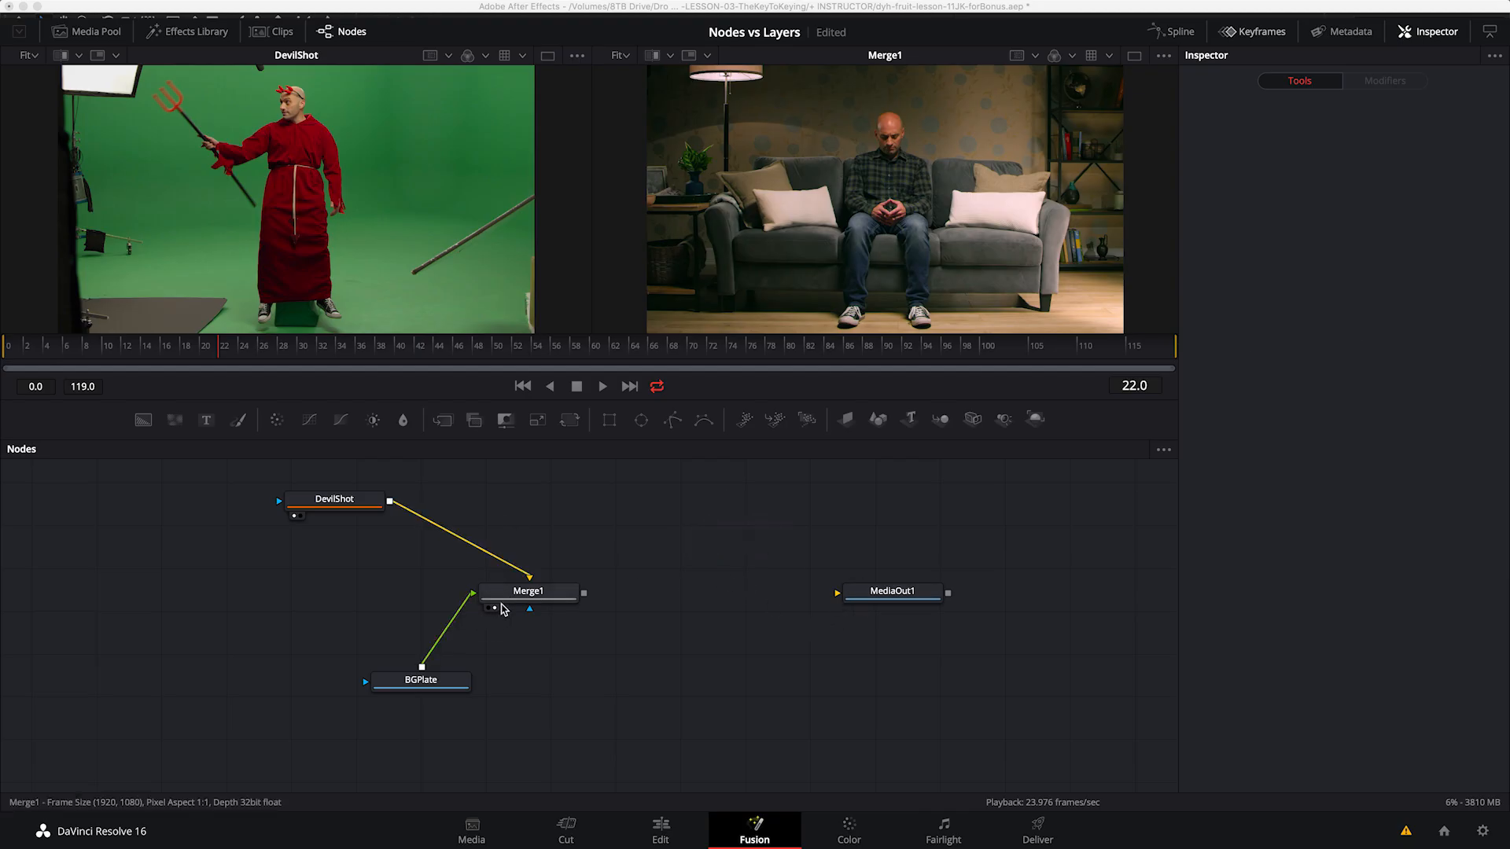
Step: Move Merge1 further right and BGPlate up and left to spread out their connection
drag(507, 598, 541, 593)
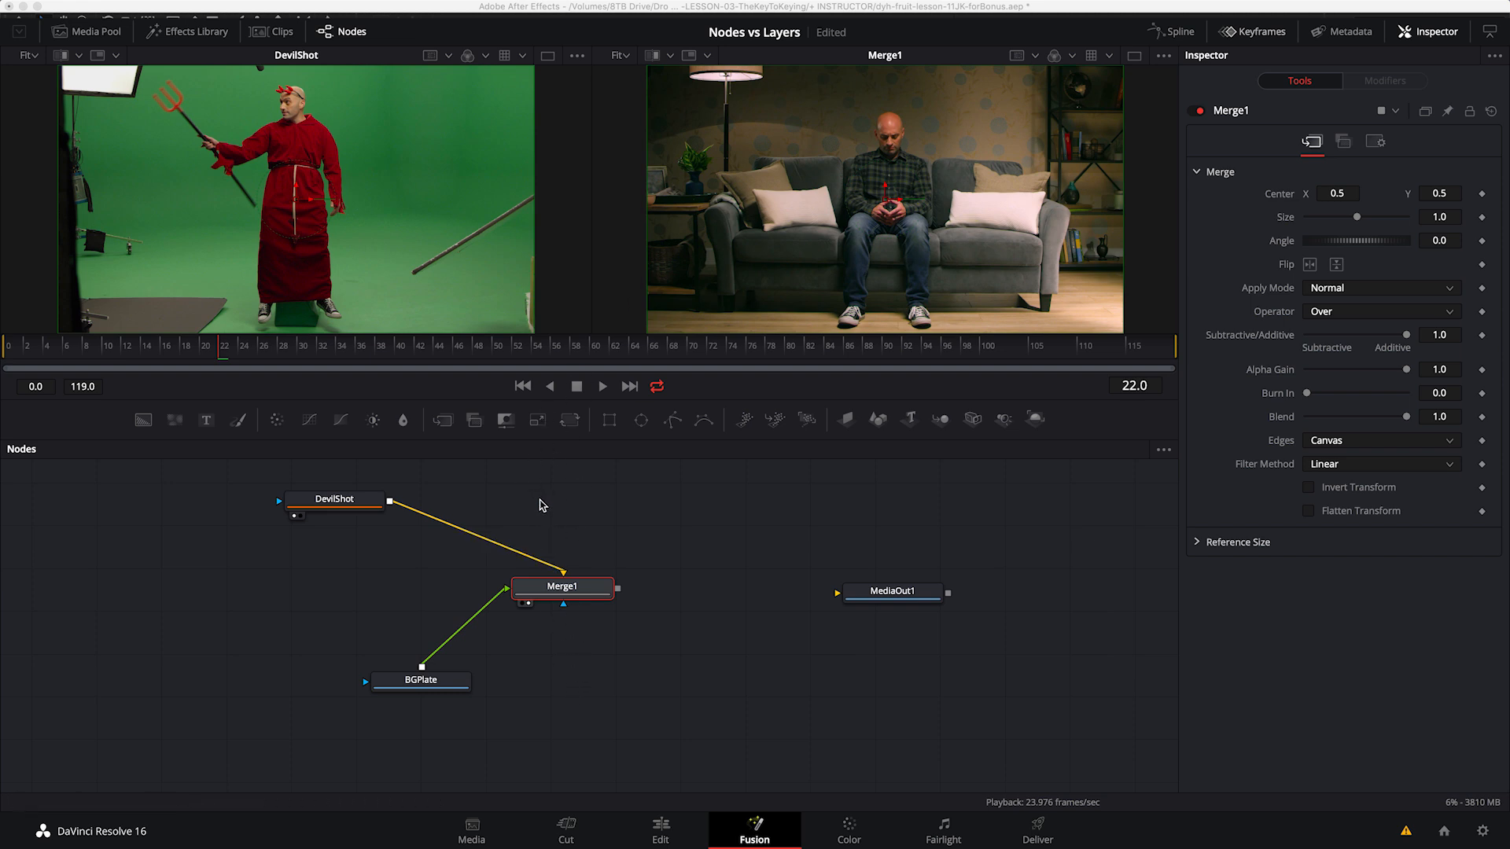
drag(425, 681, 386, 664)
drag(575, 594, 596, 606)
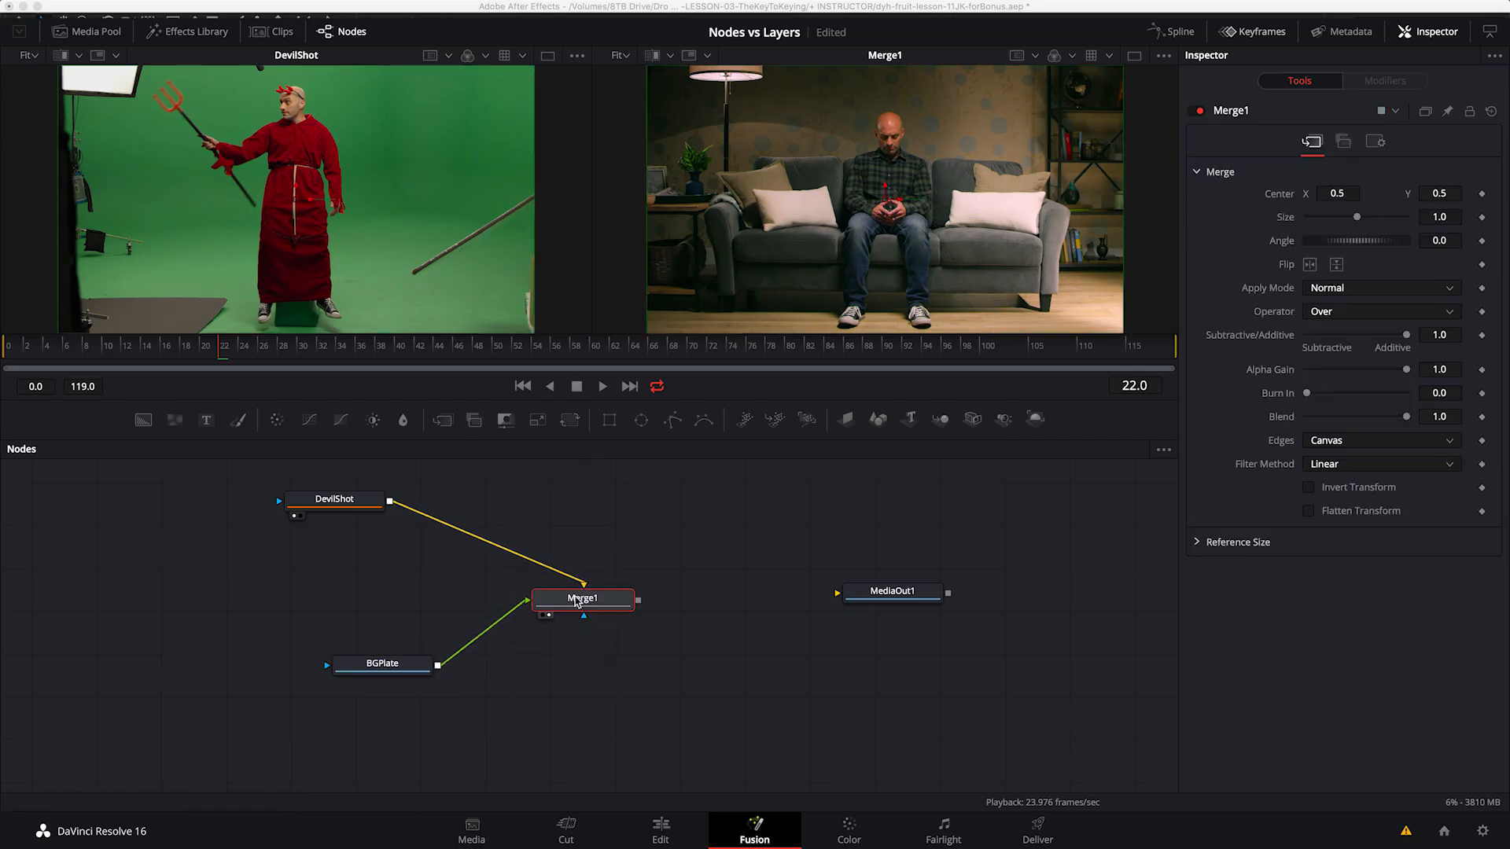
click(572, 655)
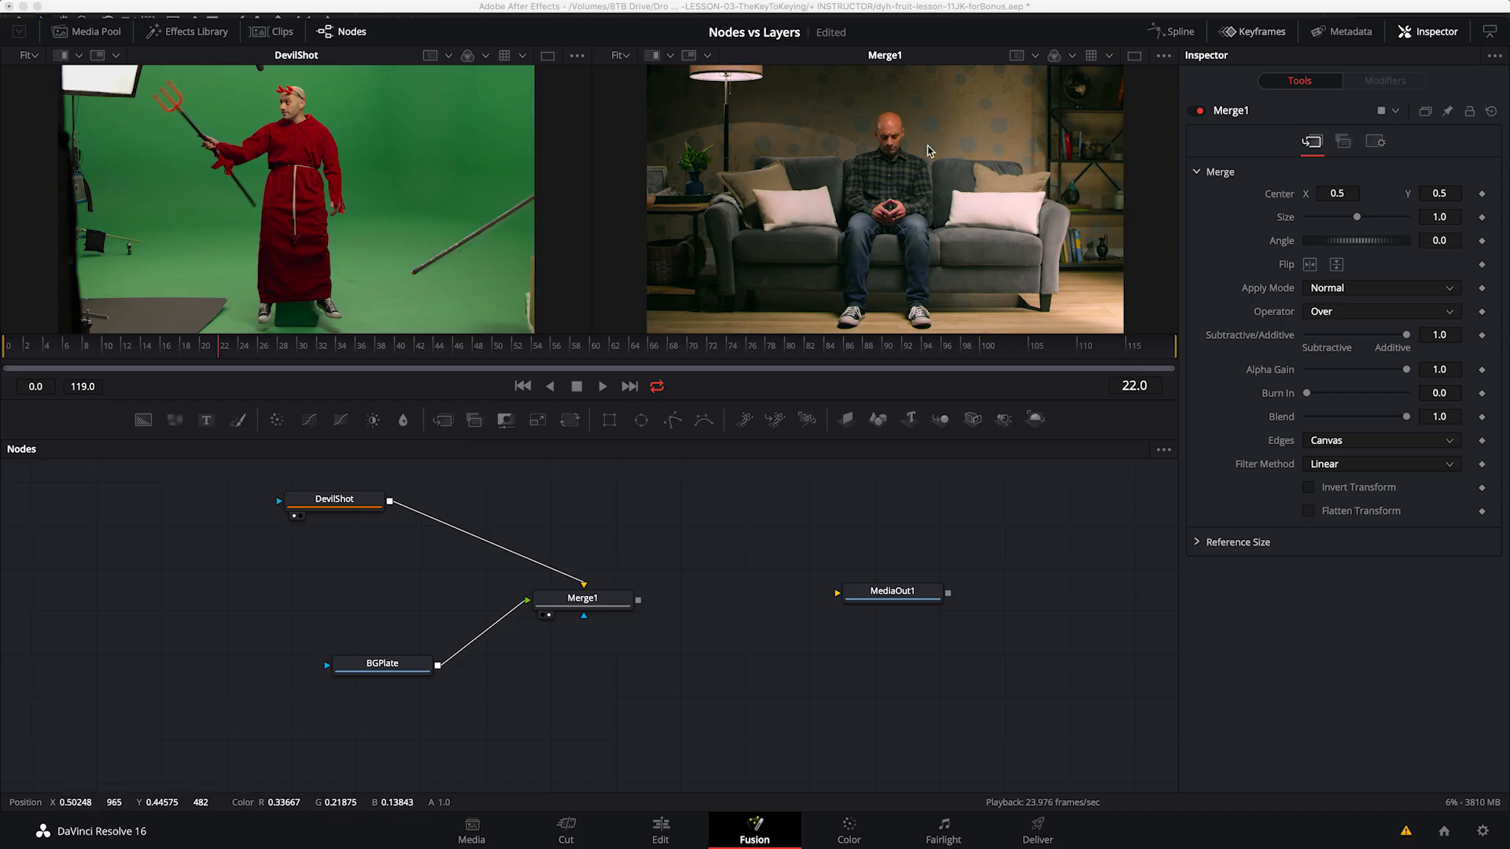
Step: Disconnect DevilShot and BGPlate from Merge1, and bring DevilShot and Merge1 closer in height
mouse_move(572, 582)
mouse_down()
mouse_move(597, 515)
mouse_move(575, 585)
mouse_move(571, 562)
mouse_up()
click(576, 581)
click(520, 605)
drag(363, 510, 407, 539)
mouse_move(576, 562)
mouse_down()
mouse_move(580, 577)
mouse_move(593, 566)
mouse_up()
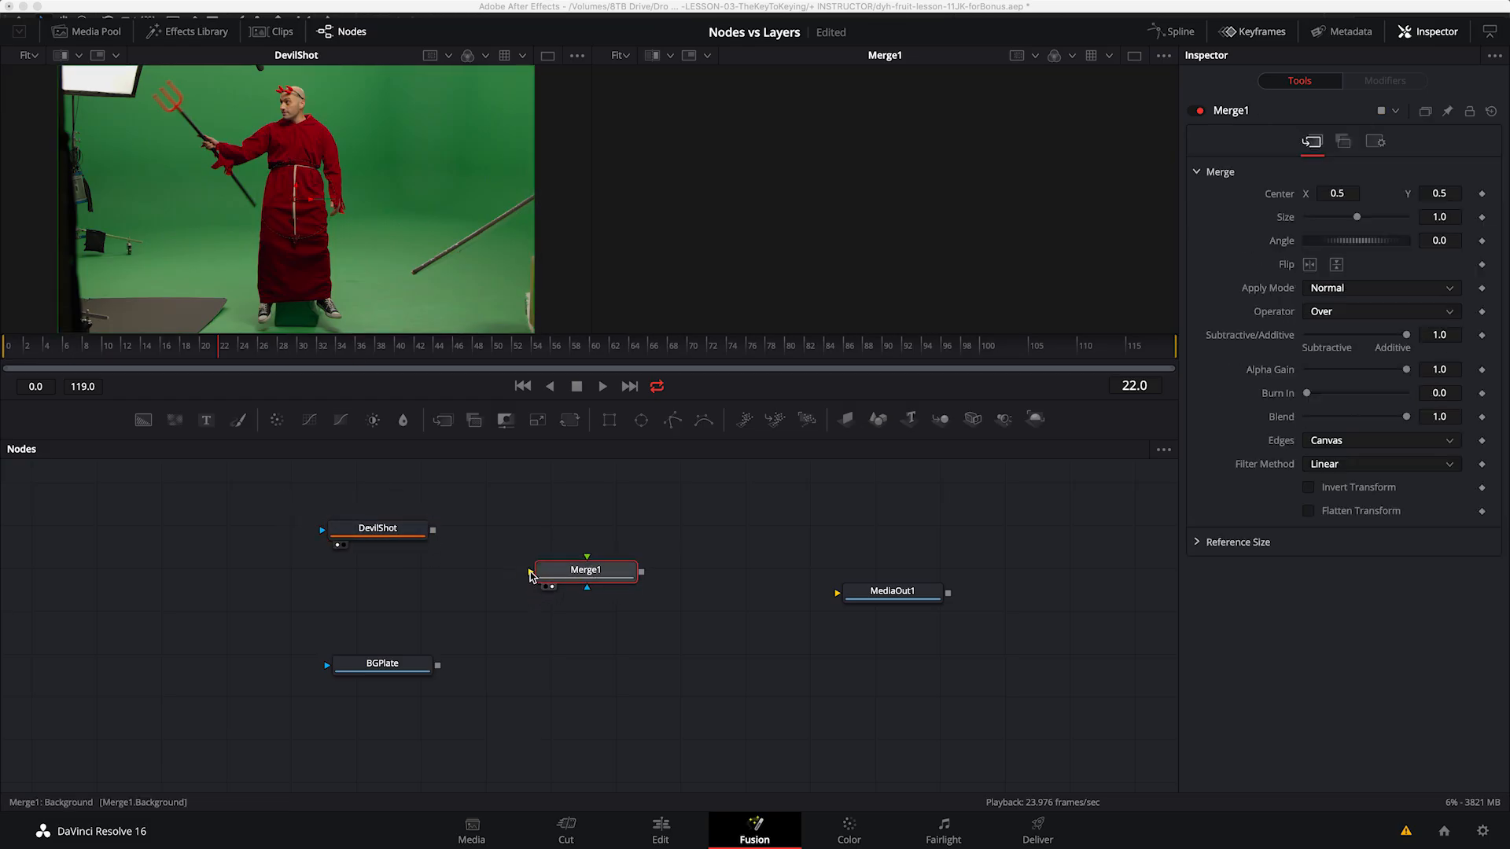
Step: Connect BGPlate to Merge1's background input and DevilShot to its foreground input
drag(530, 575, 437, 589)
drag(530, 575, 437, 665)
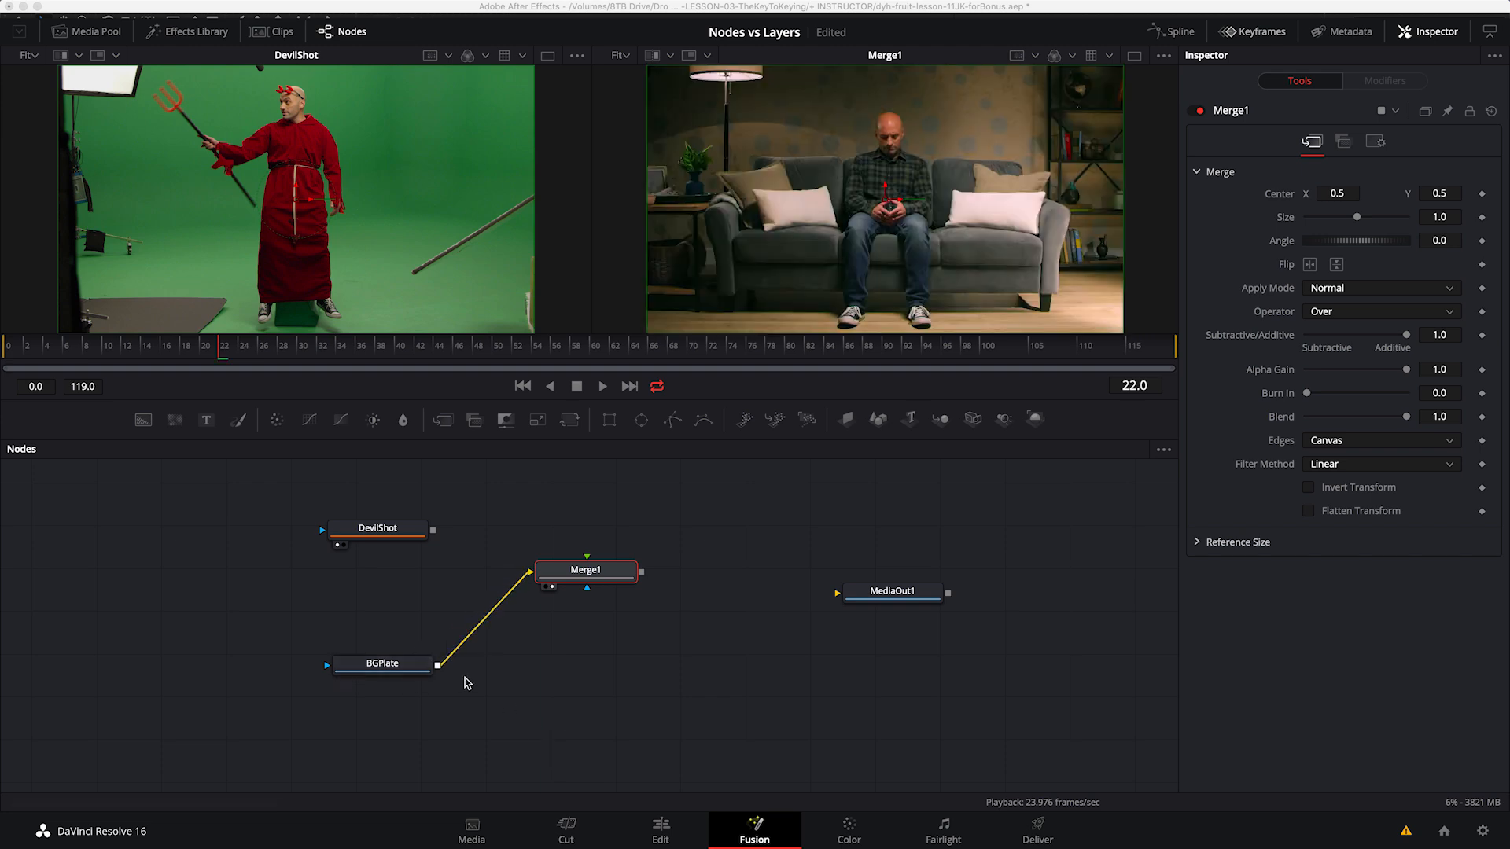
drag(587, 556, 414, 538)
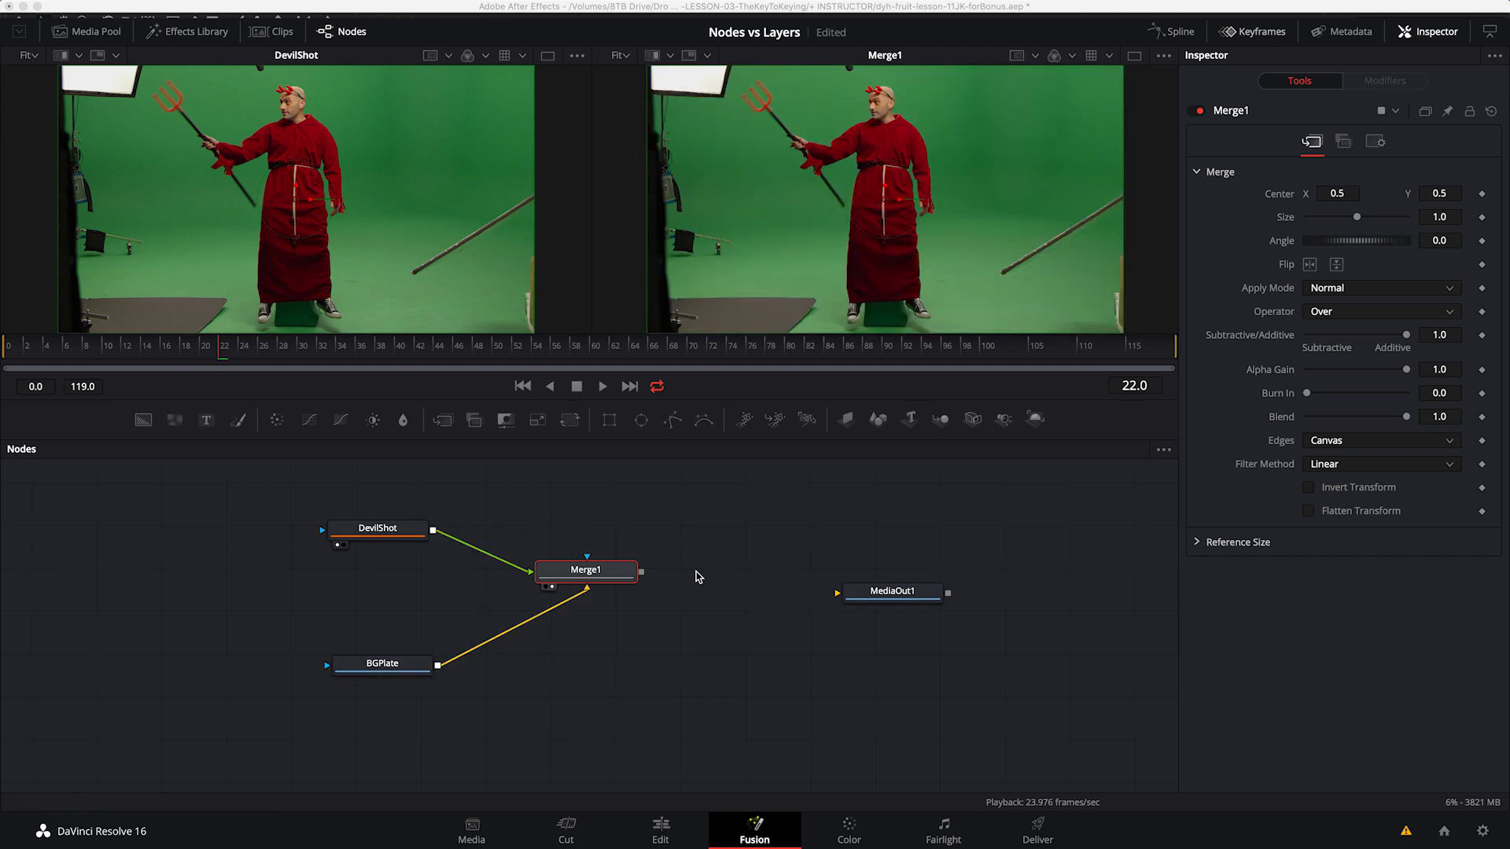
Step: Switch the graph's connections to orthogonal pipes and move DevilShot and BGPlate further left of Merge1
right_click(716, 522)
mouse_move(818, 574)
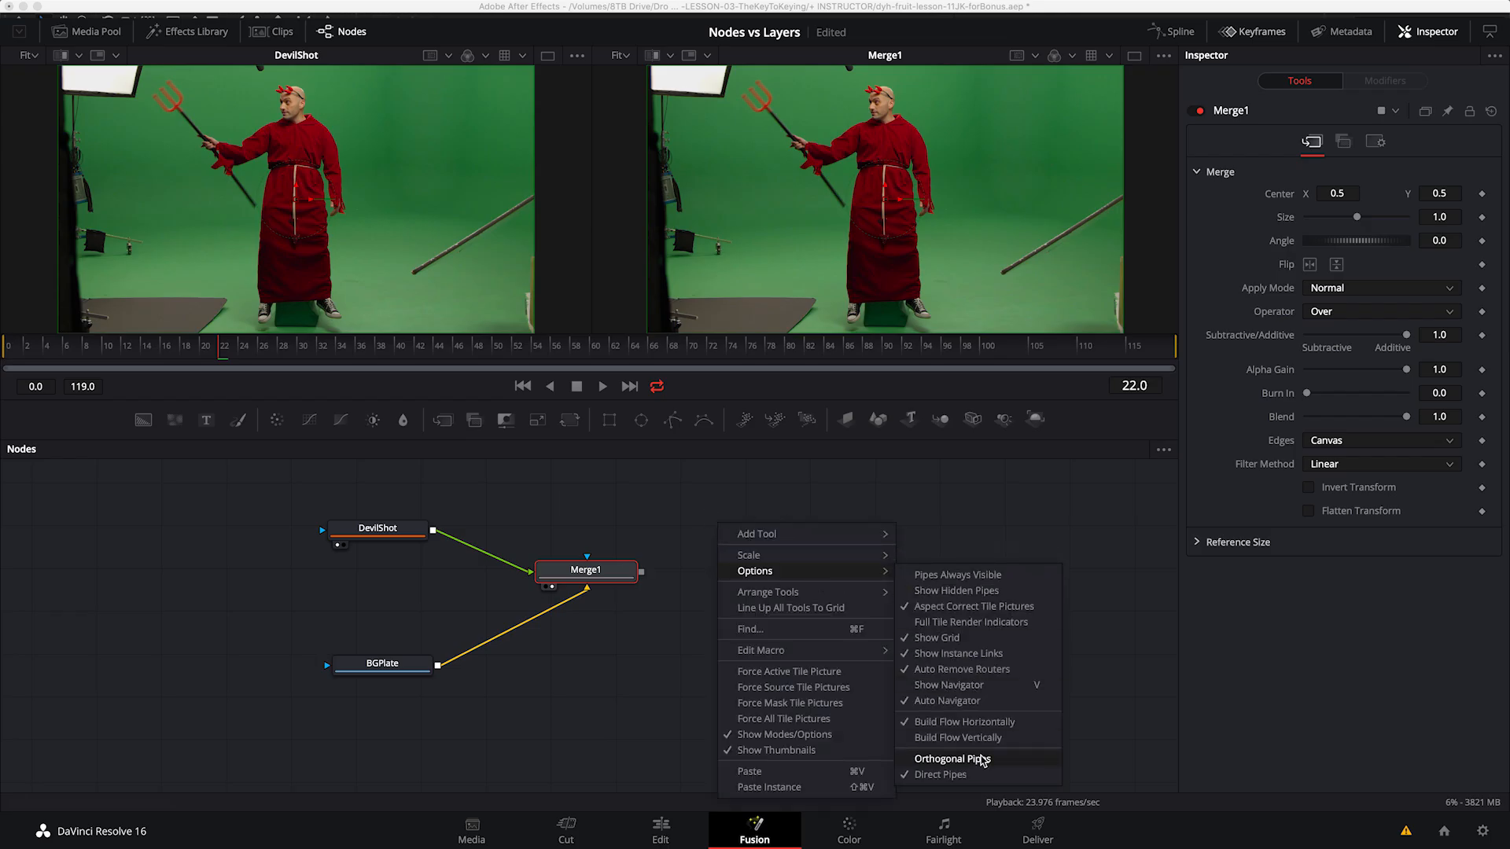
click(982, 759)
click(622, 658)
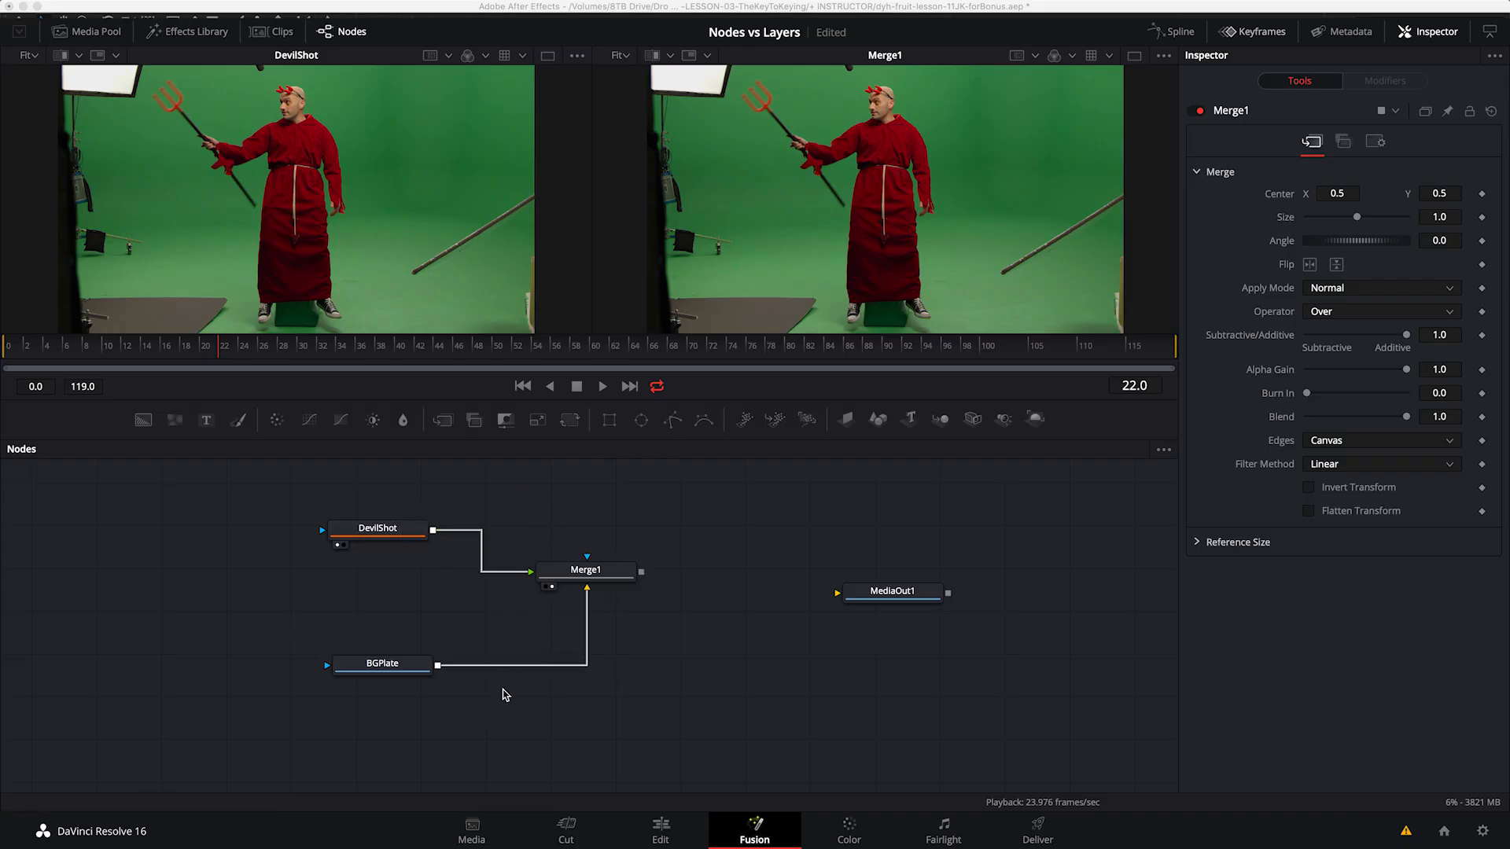
mouse_move(386, 531)
mouse_down()
mouse_move(416, 502)
mouse_move(362, 564)
mouse_move(360, 521)
mouse_move(375, 515)
mouse_move(378, 532)
mouse_up()
drag(386, 678, 333, 699)
drag(358, 514, 342, 532)
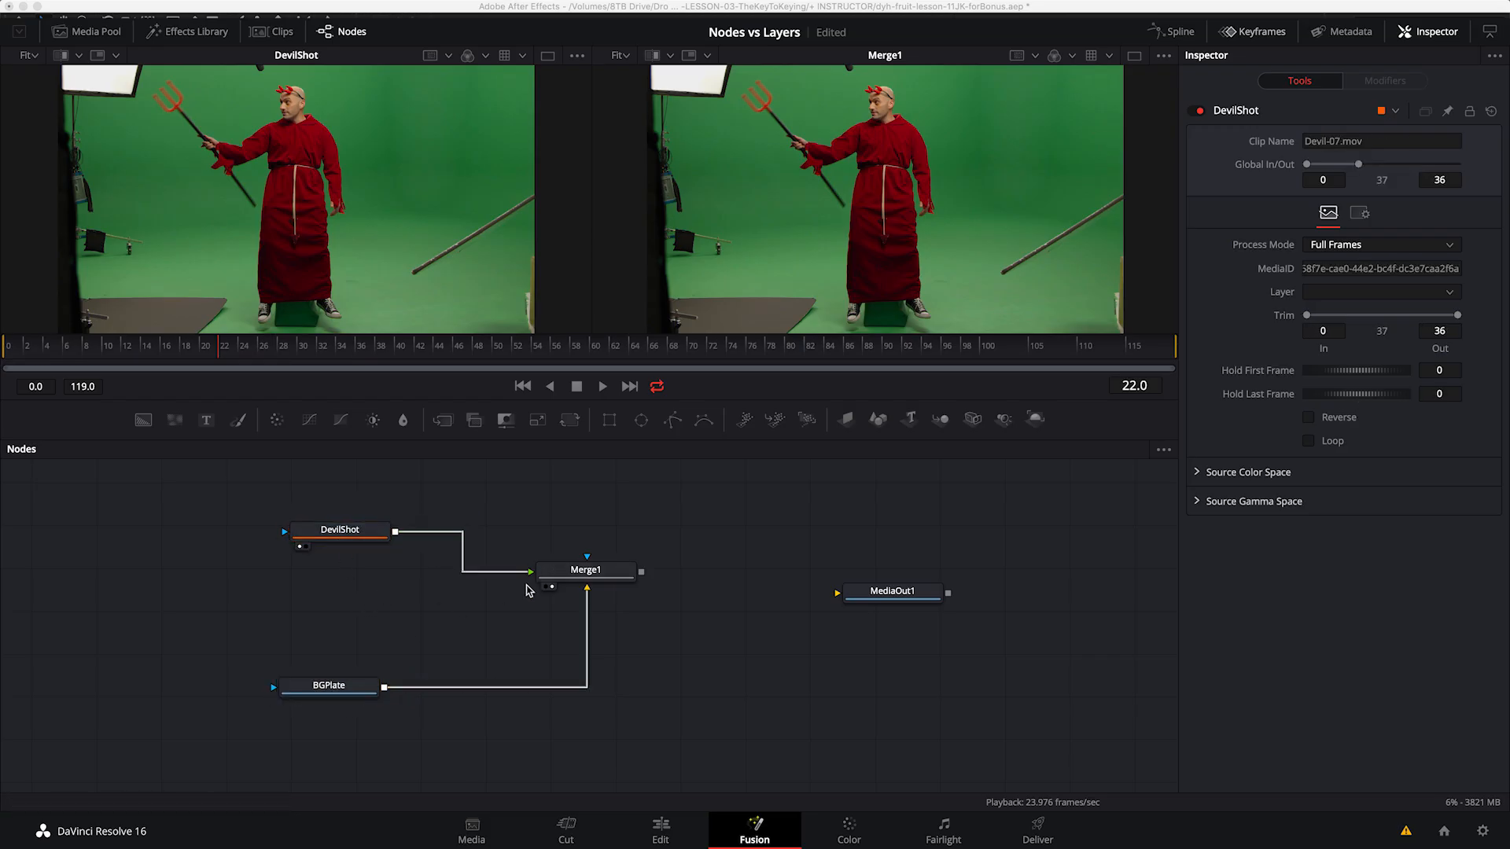
Step: Display Merge1 in the first viewer as well, and reposition Merge1 further right and DevilShot slightly higher
click(611, 580)
key(1)
click(721, 654)
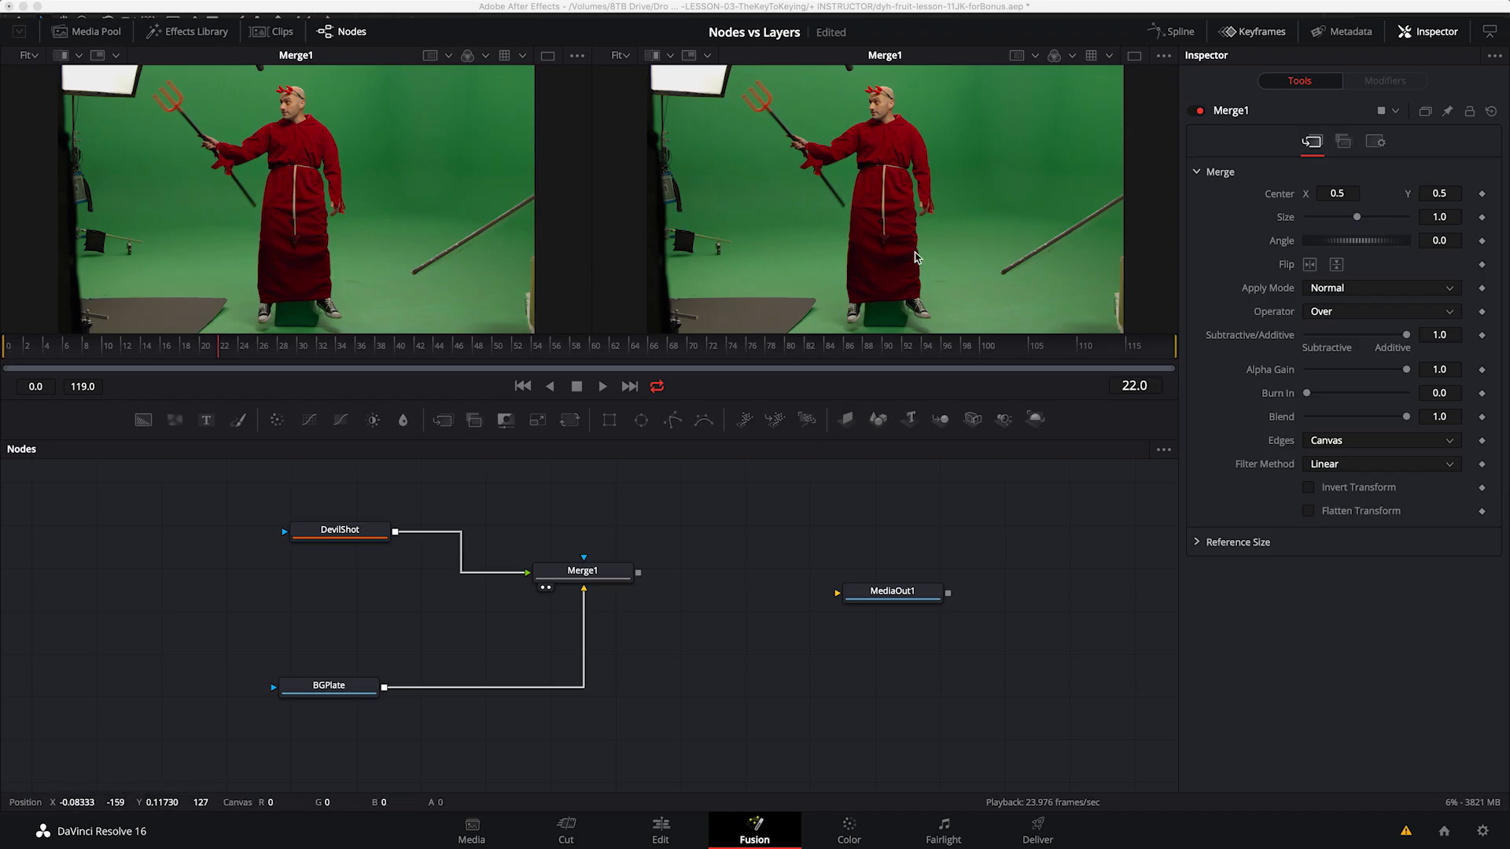
drag(609, 574, 693, 577)
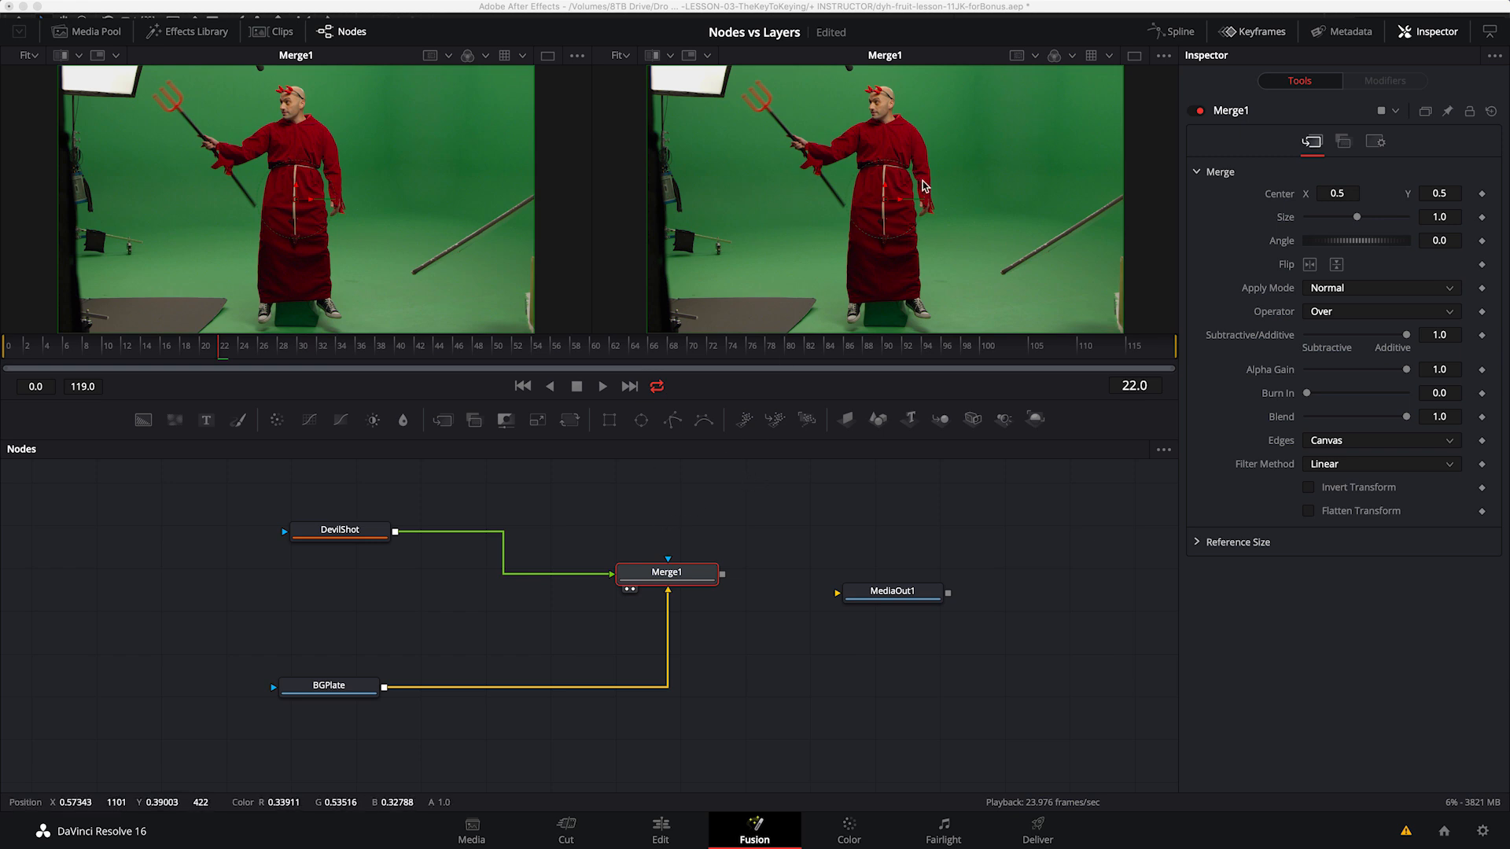
click(729, 490)
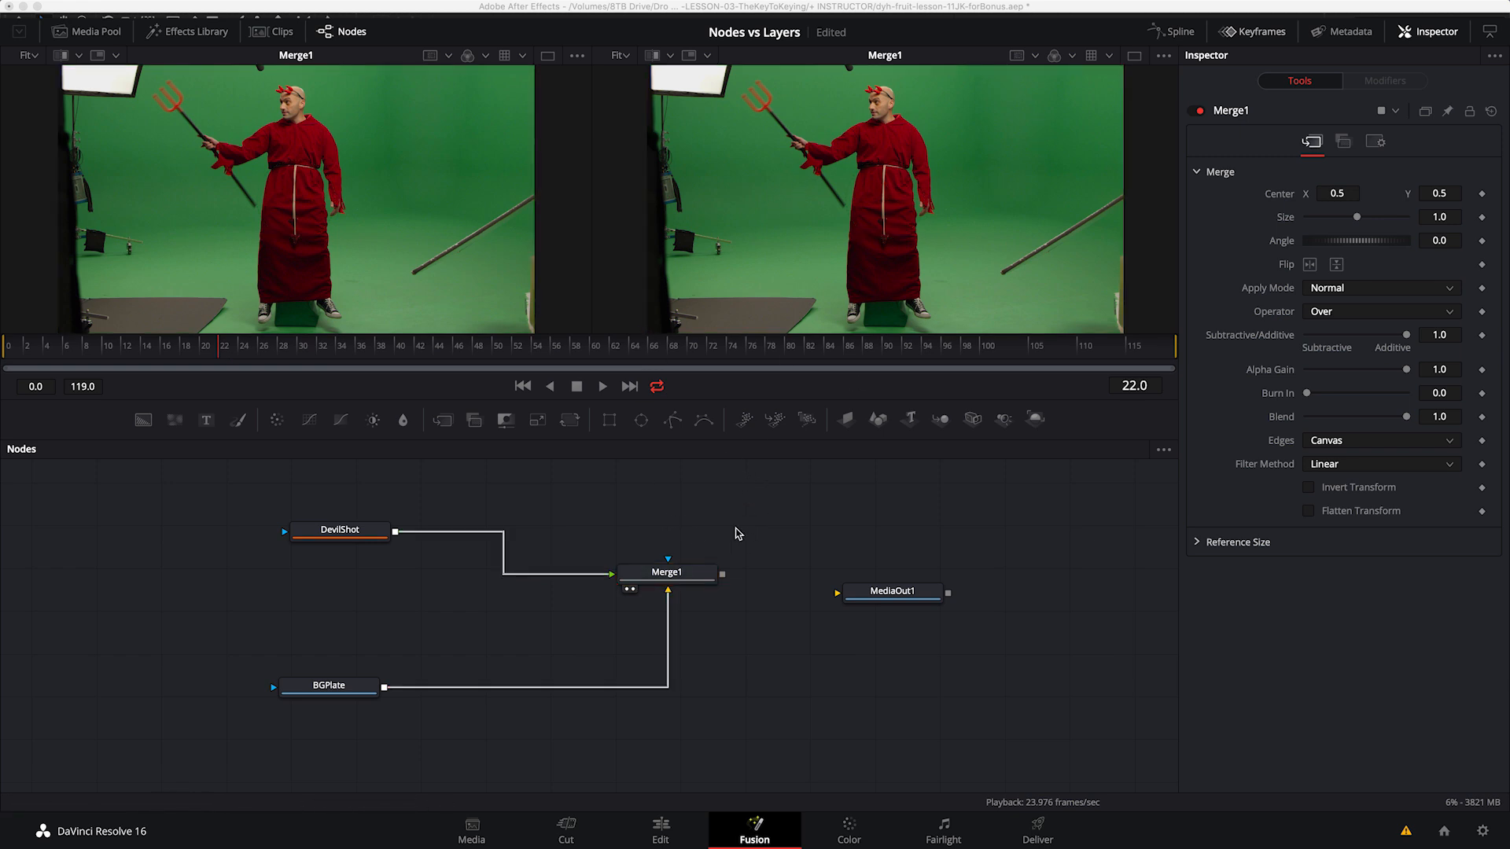
drag(342, 543, 341, 545)
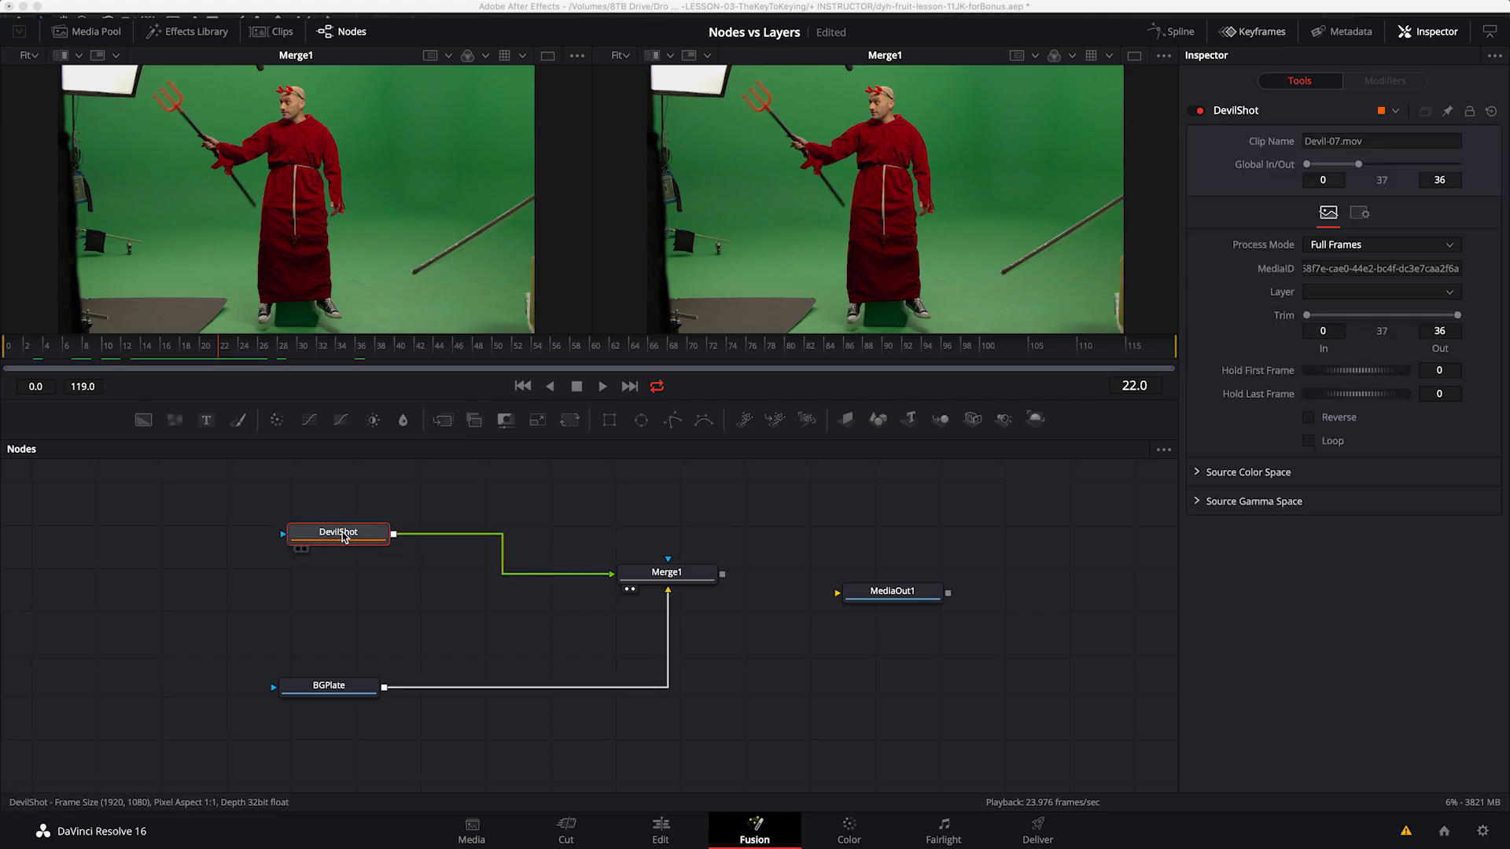
drag(342, 538, 343, 526)
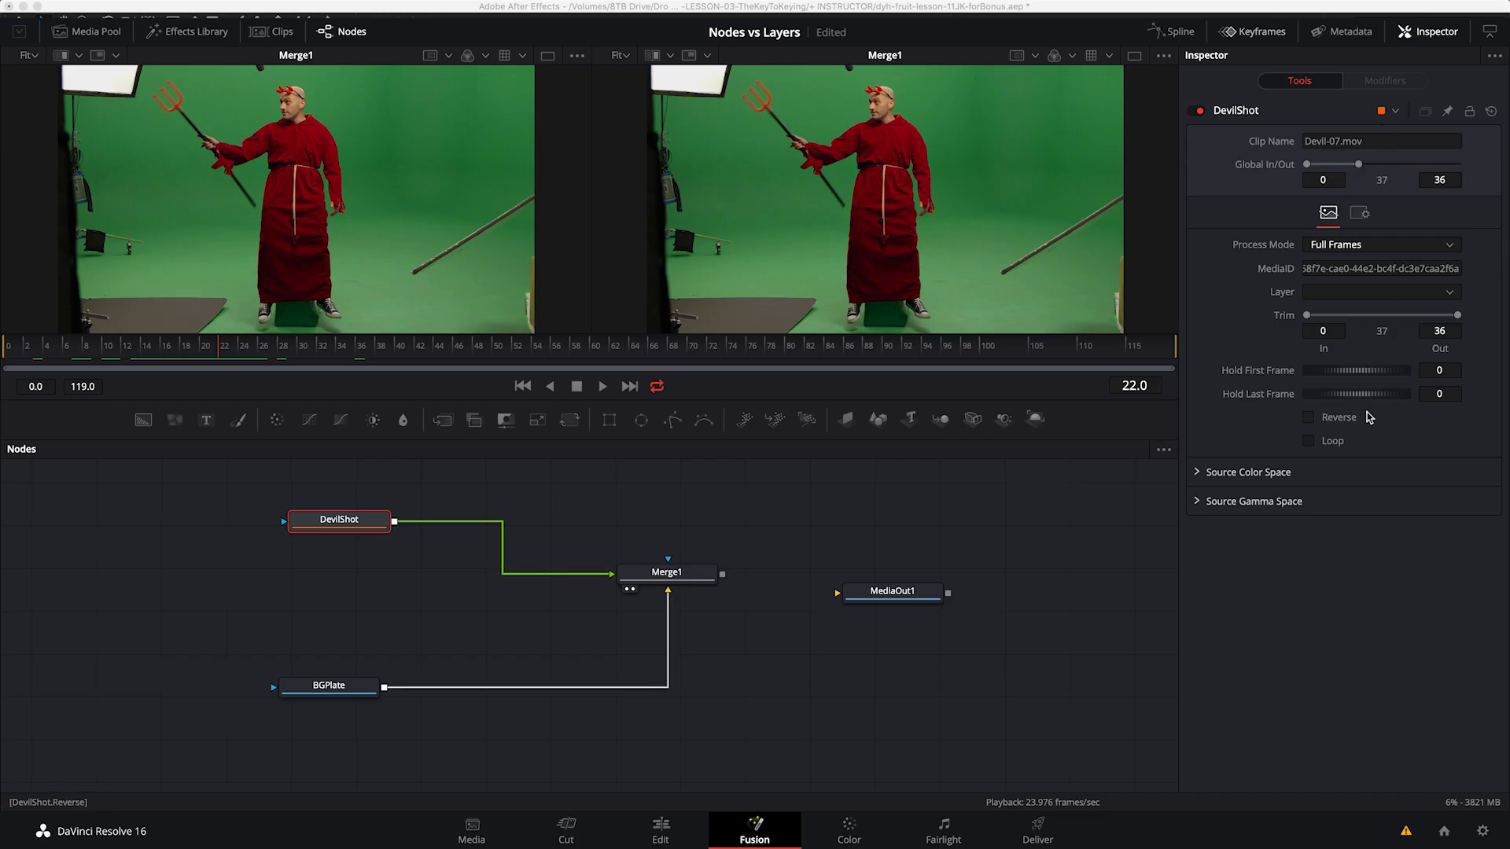
Step: Add an unconnected Transform node to the graph and position it above Merge1
click(620, 509)
key(shift+space)
text(transform)
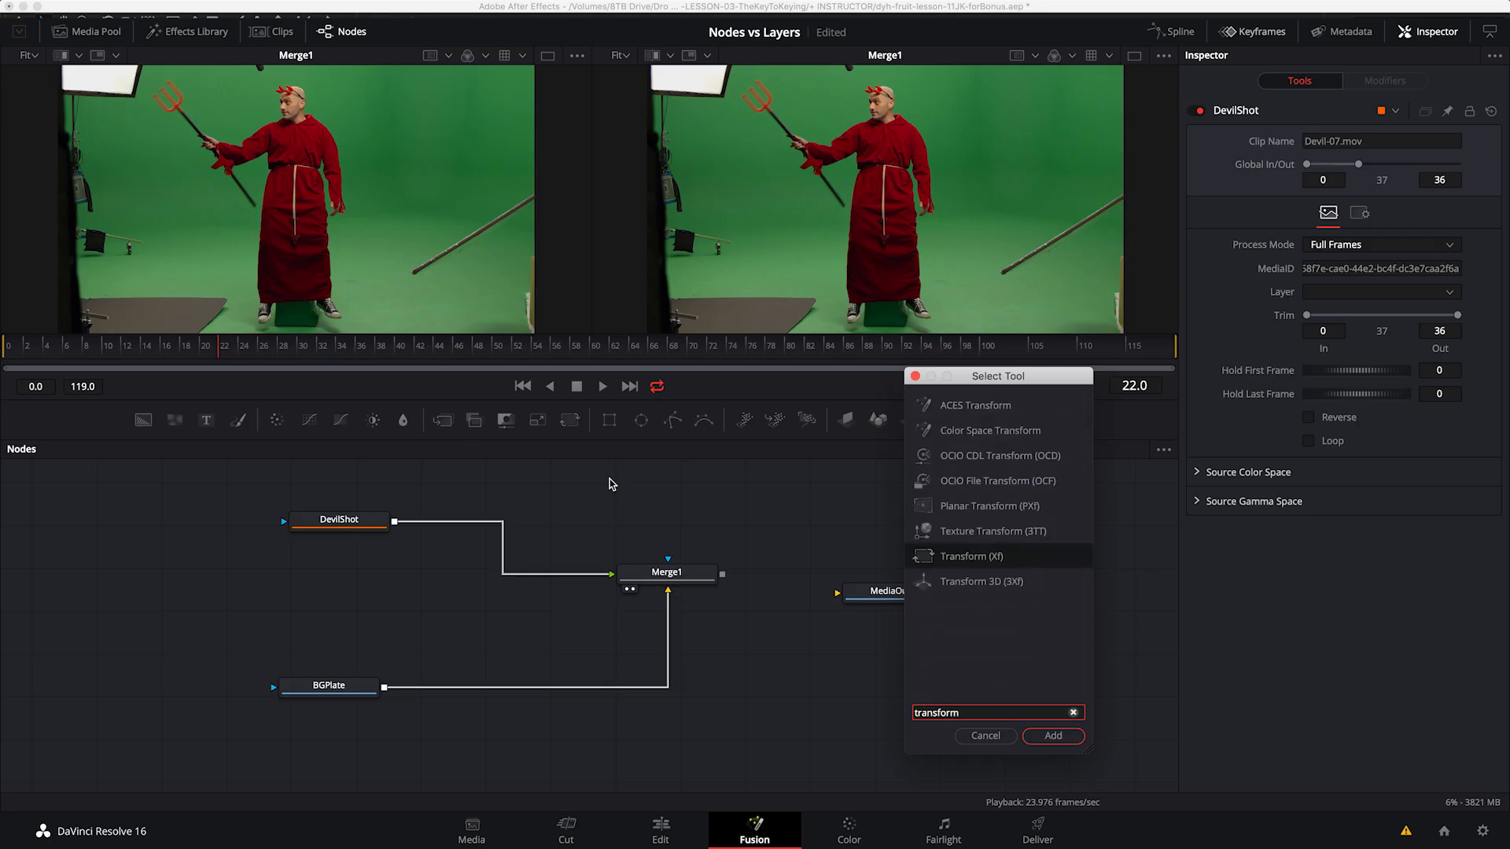
click(1054, 736)
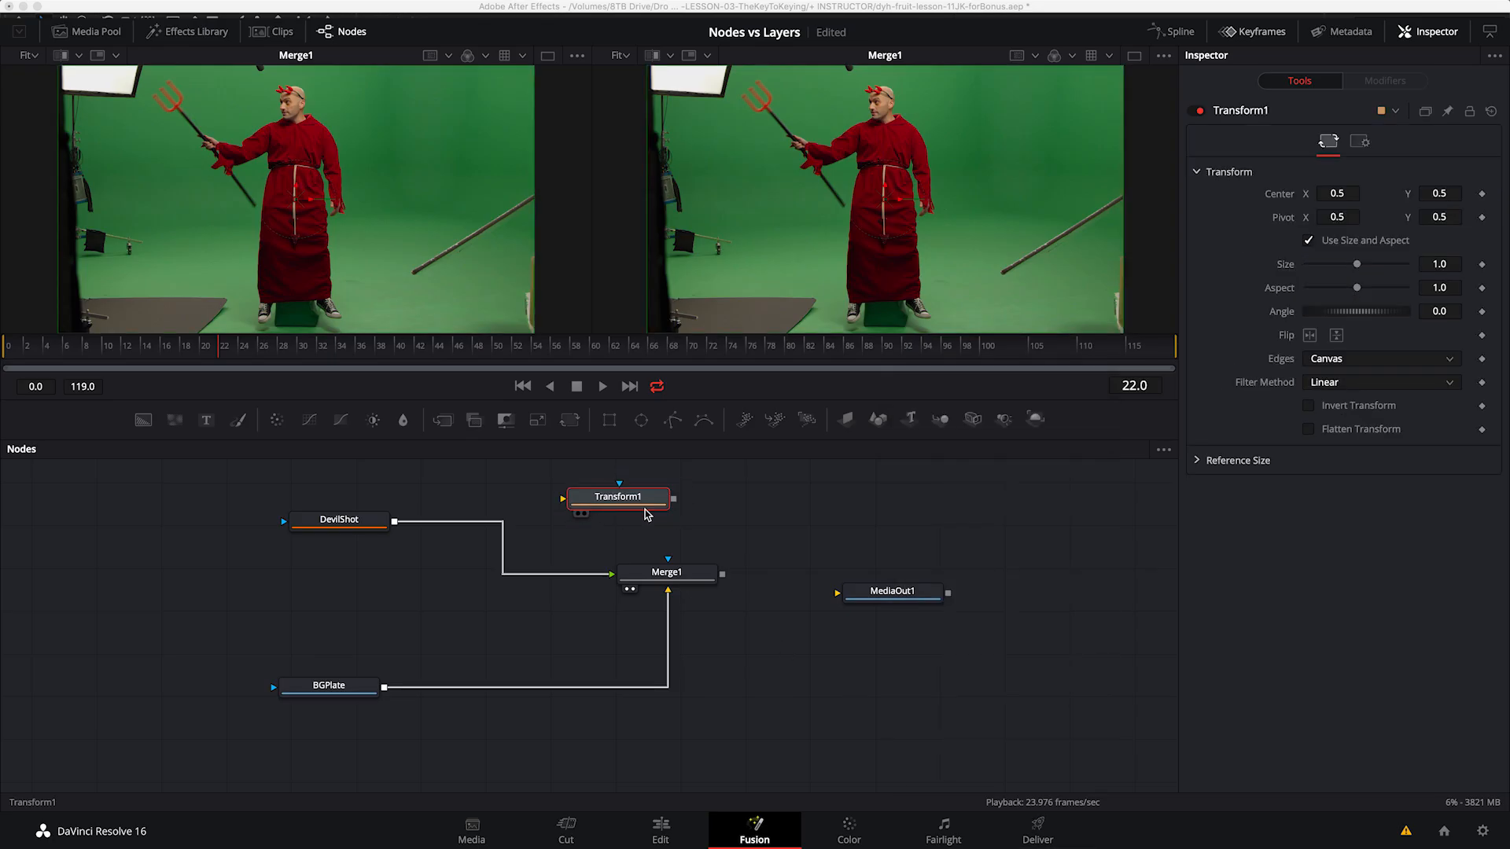
drag(620, 502, 519, 482)
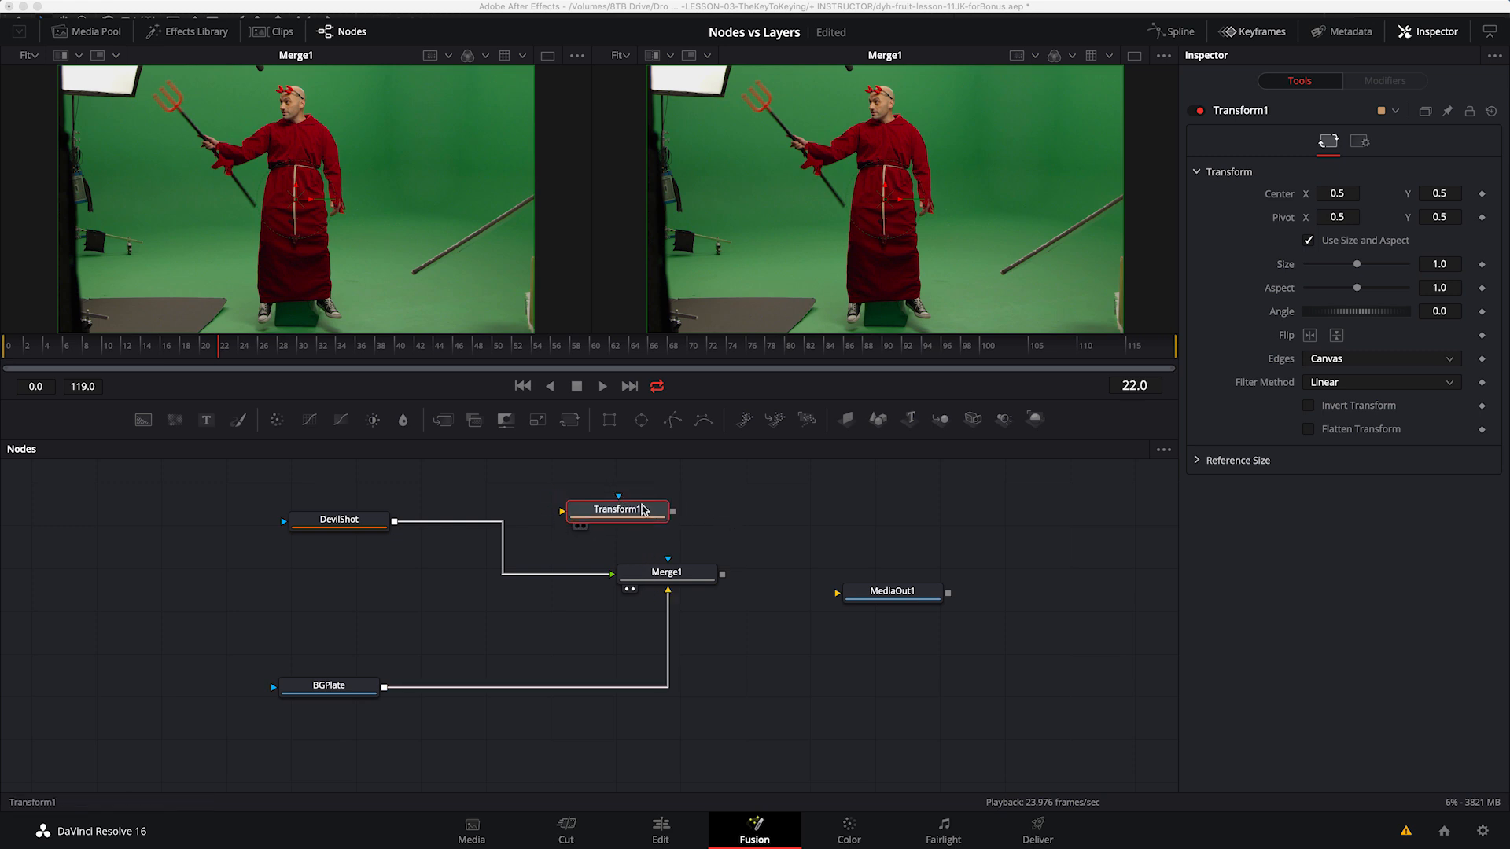
Step: Try placing Transform1 after Merge1 by connecting Merge1's output to its input, and undo that placement
drag(641, 505, 639, 496)
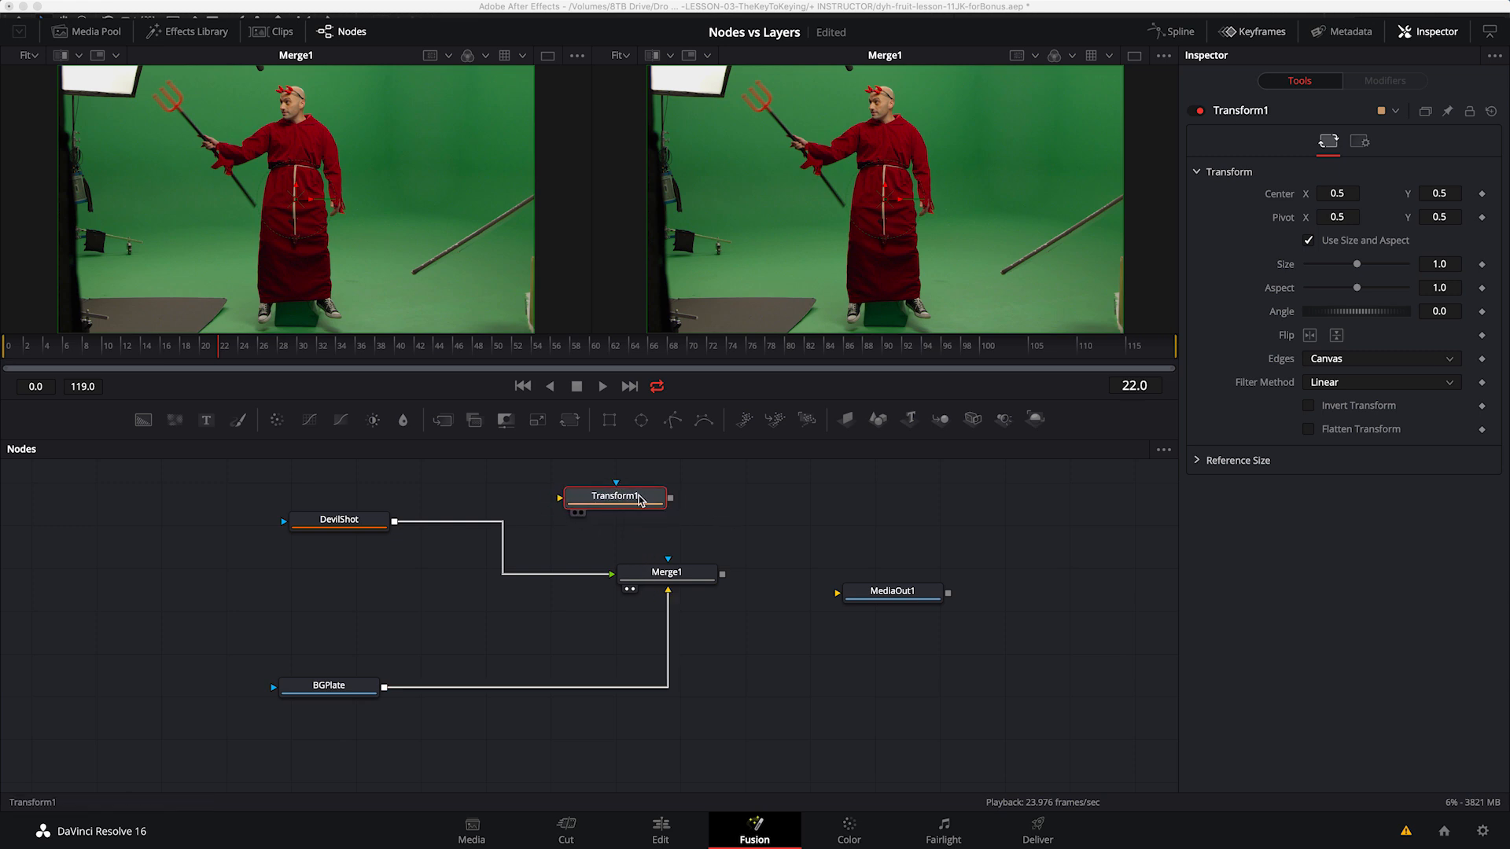
drag(639, 495, 846, 554)
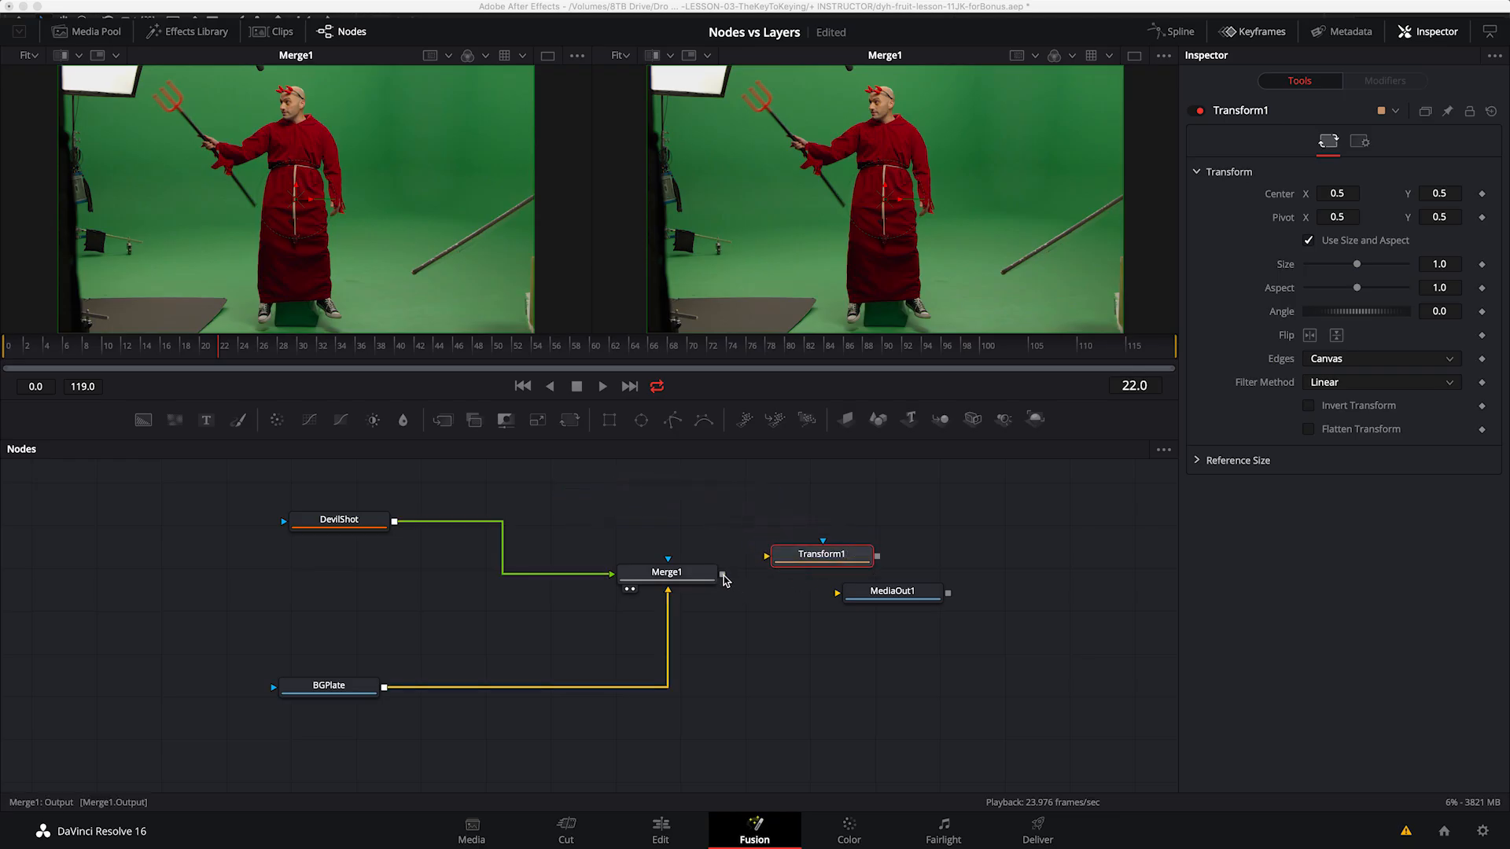
drag(724, 575, 861, 535)
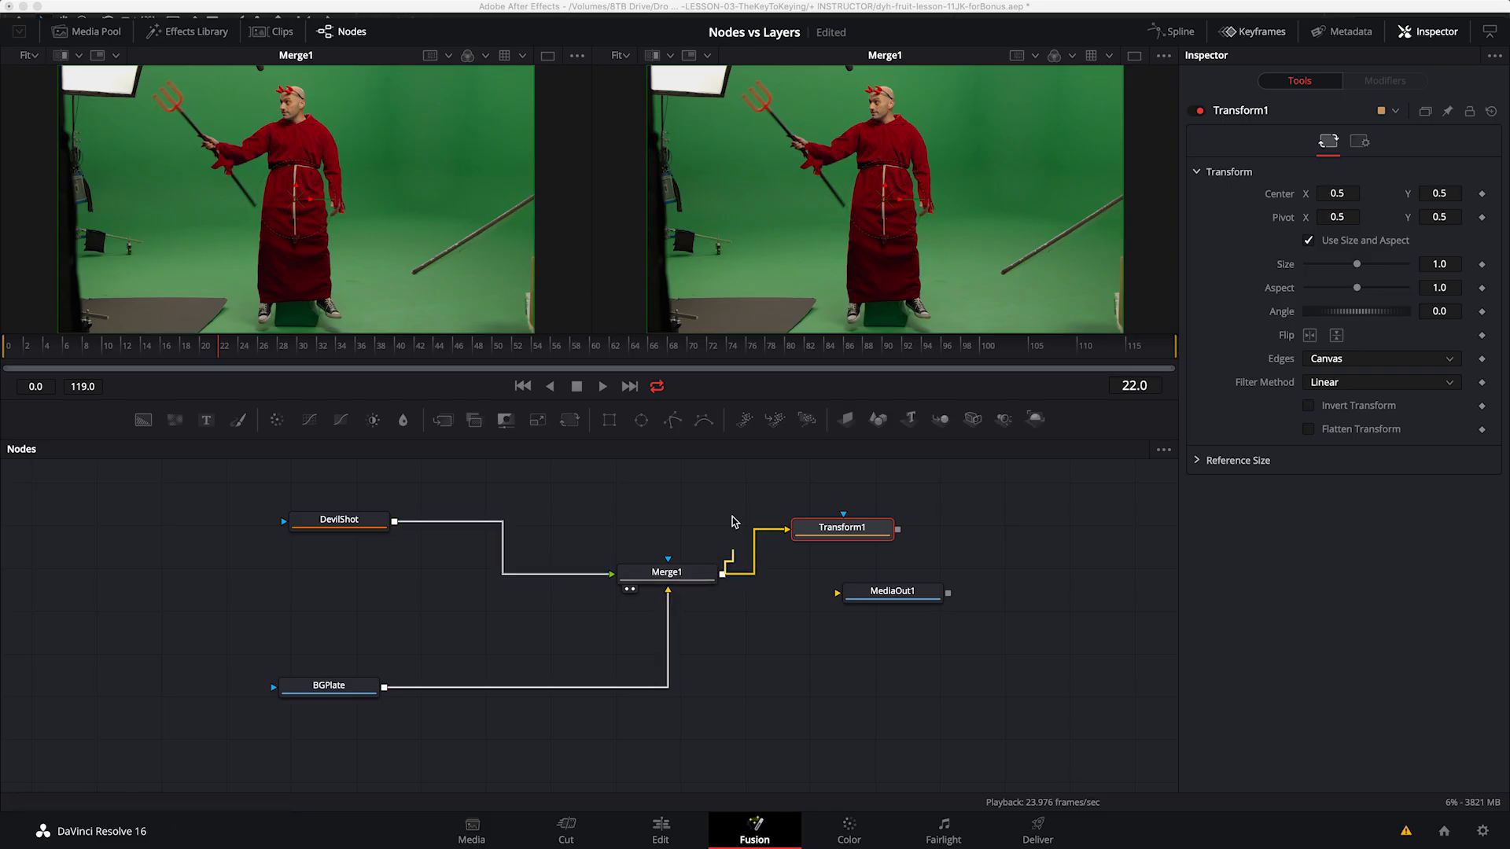
drag(786, 529, 570, 523)
Step: Insert Transform1 into the pipe between DevilShot and Merge1's foreground input, spacing the nodes apart
drag(343, 527, 323, 528)
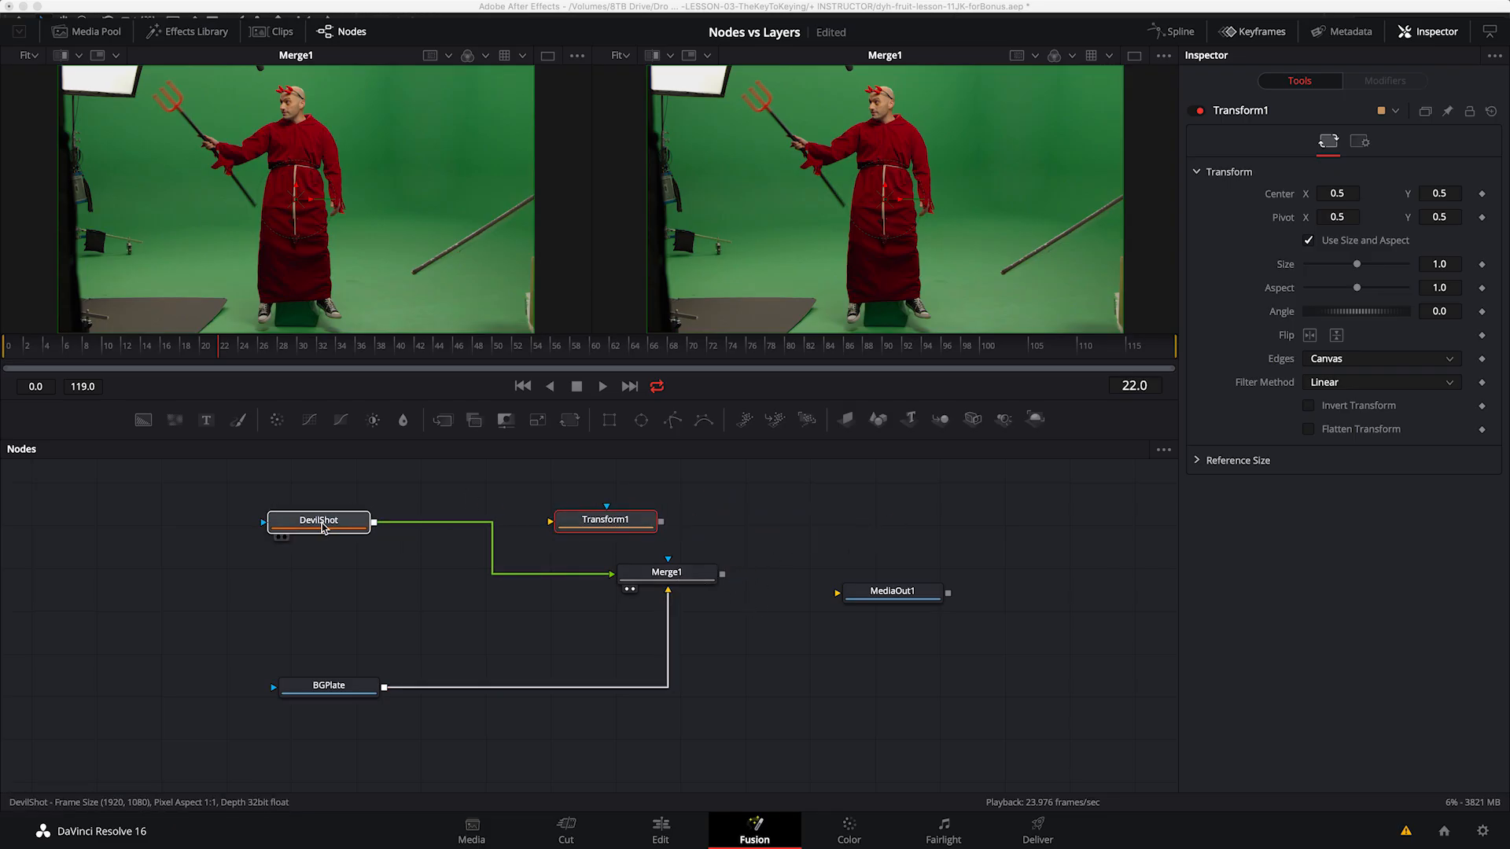
click(321, 528)
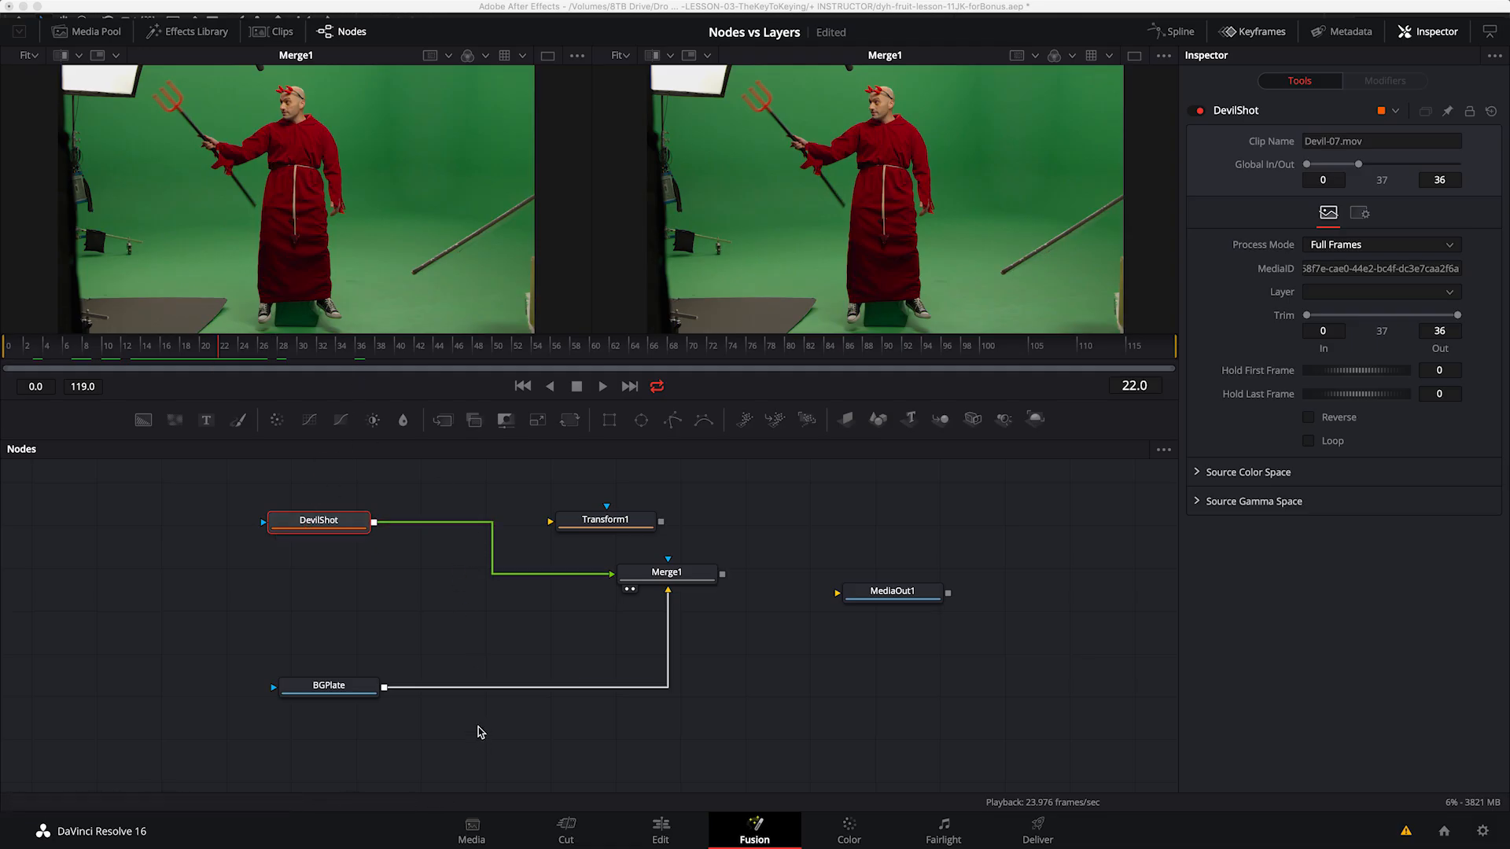
drag(653, 580, 687, 577)
drag(606, 521, 489, 517)
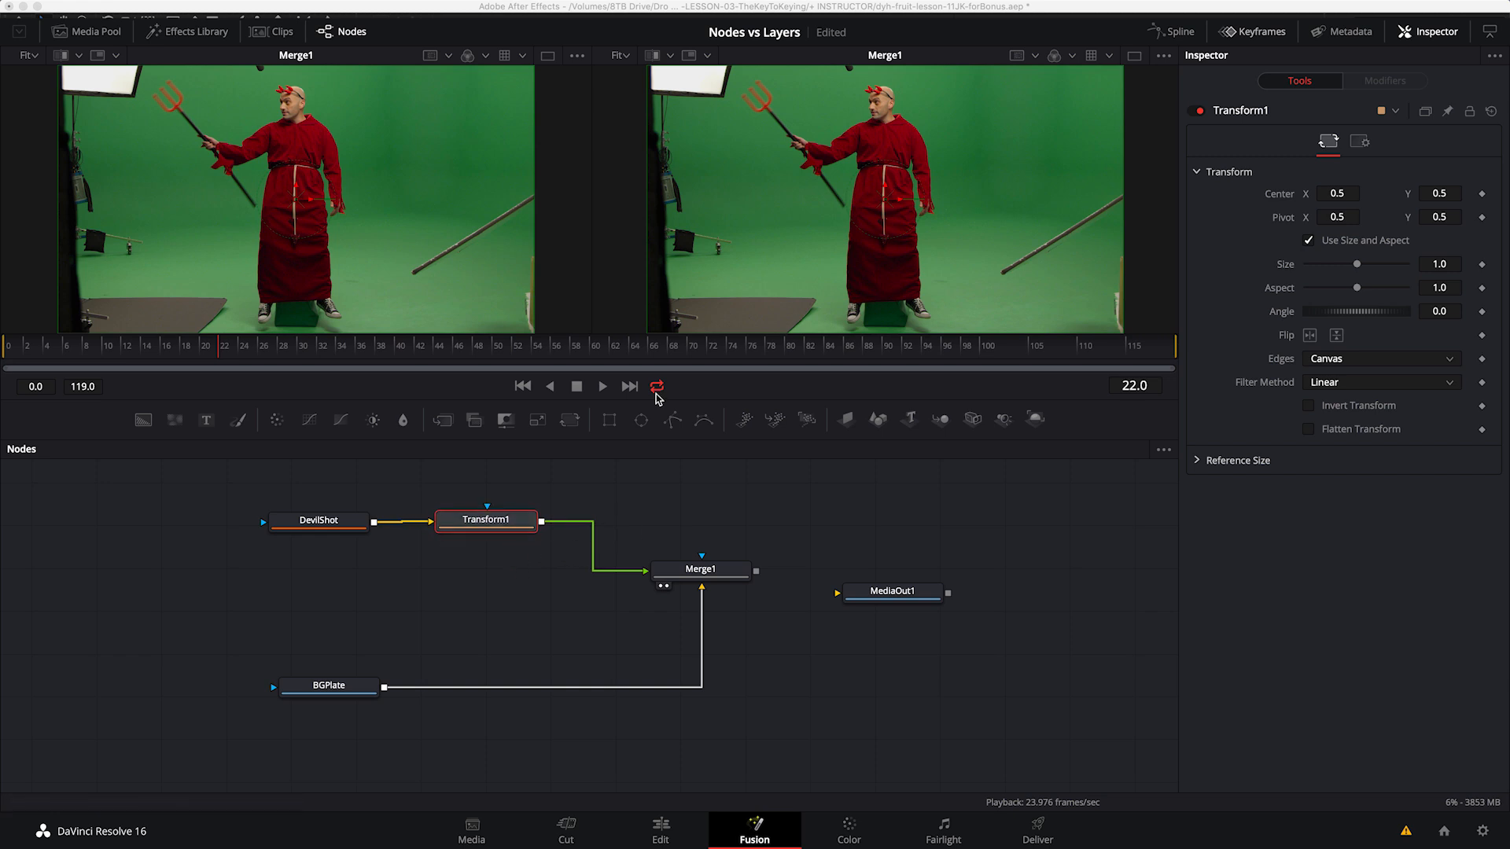
drag(479, 524, 500, 525)
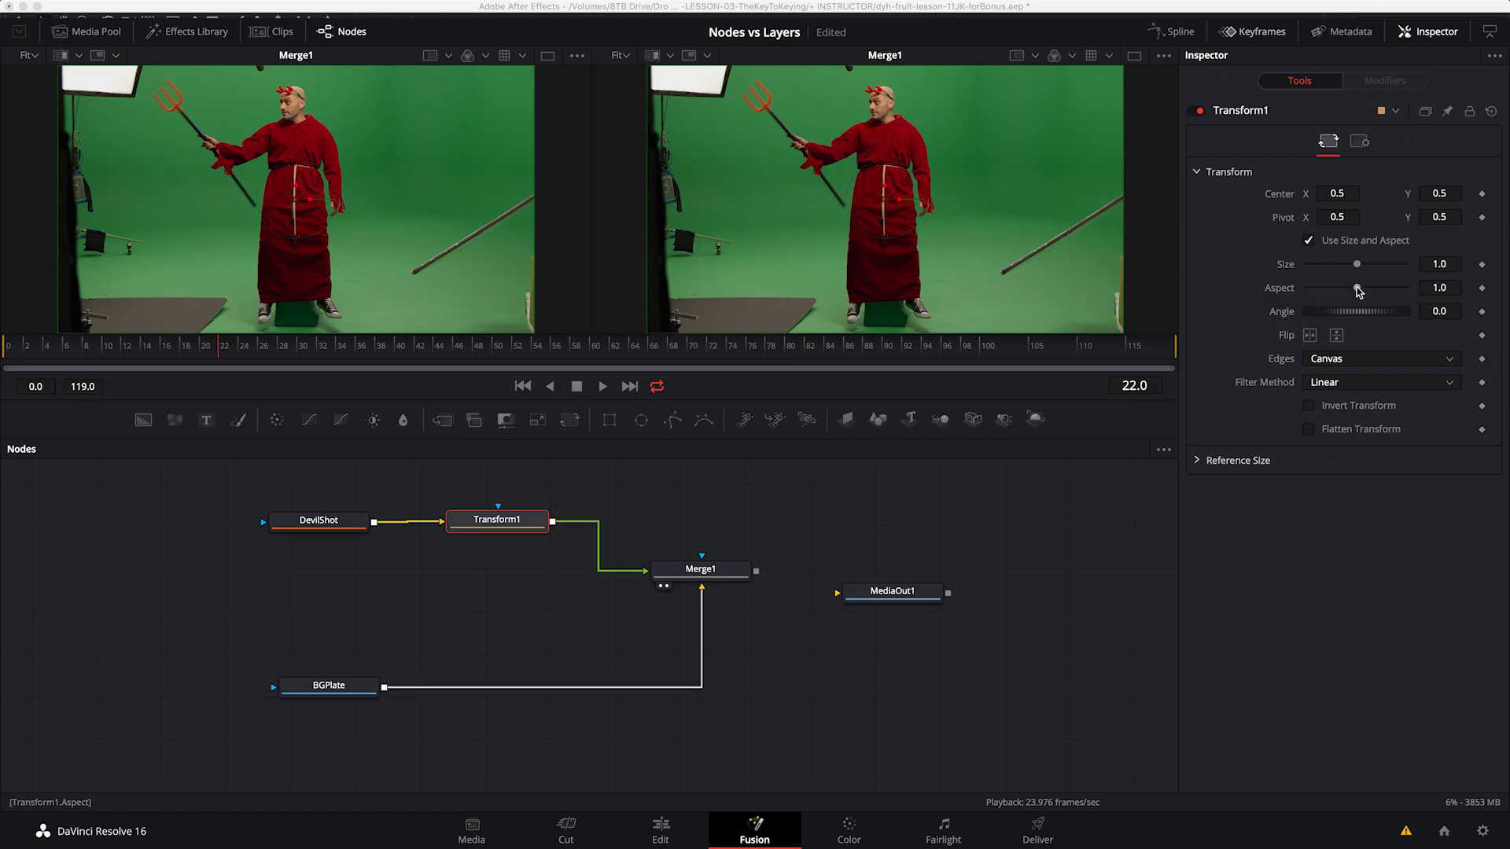
Step: Scale Transform1 to a size of 0.39 and move its center to about X 0.75, Y 0.68
drag(1356, 265, 1301, 266)
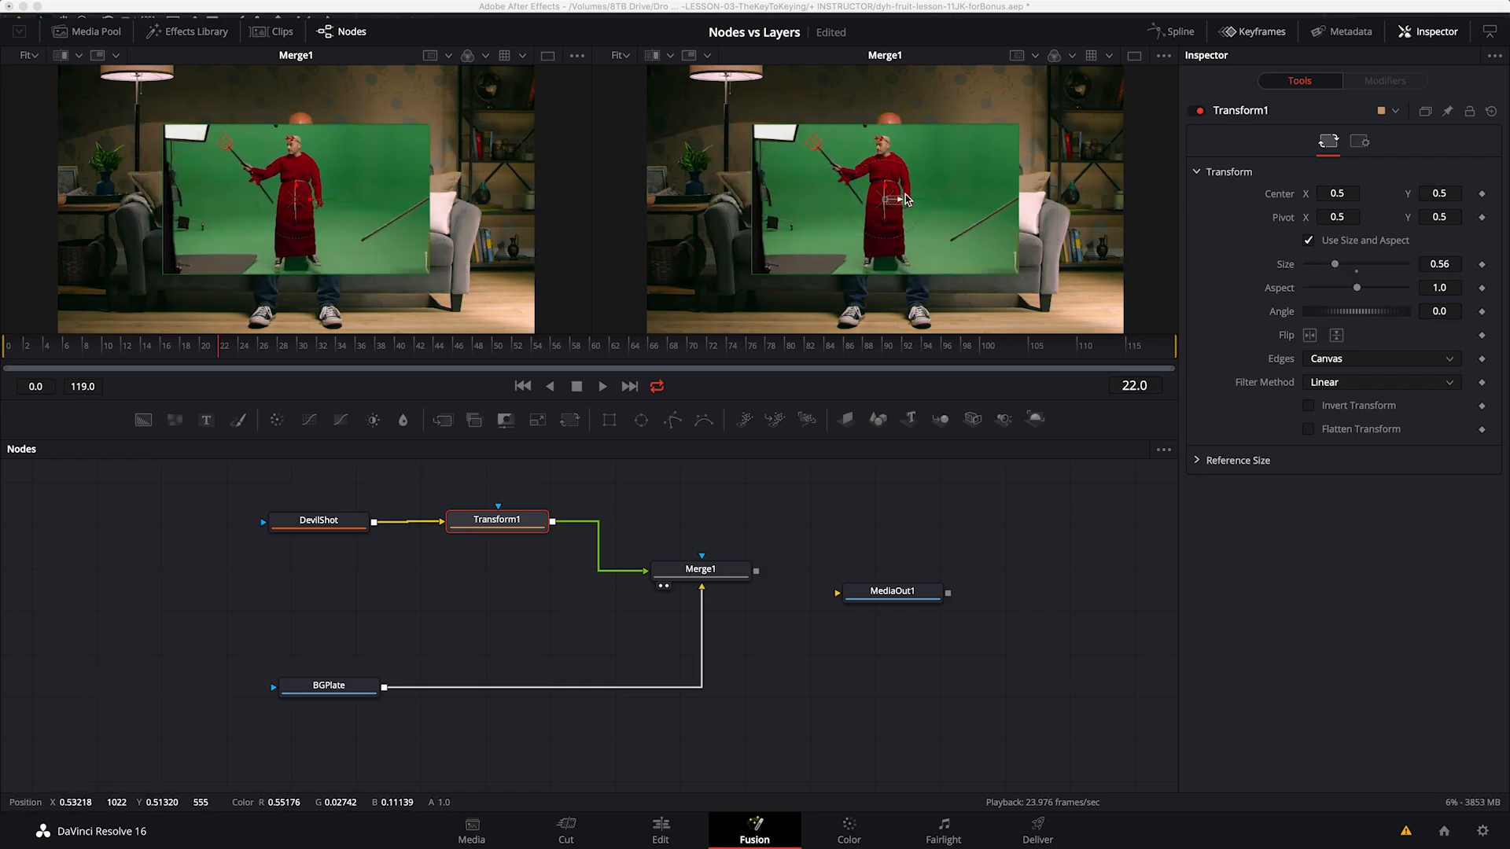
drag(884, 203, 995, 174)
drag(1334, 265, 1326, 267)
drag(997, 175, 1006, 146)
drag(815, 507, 891, 524)
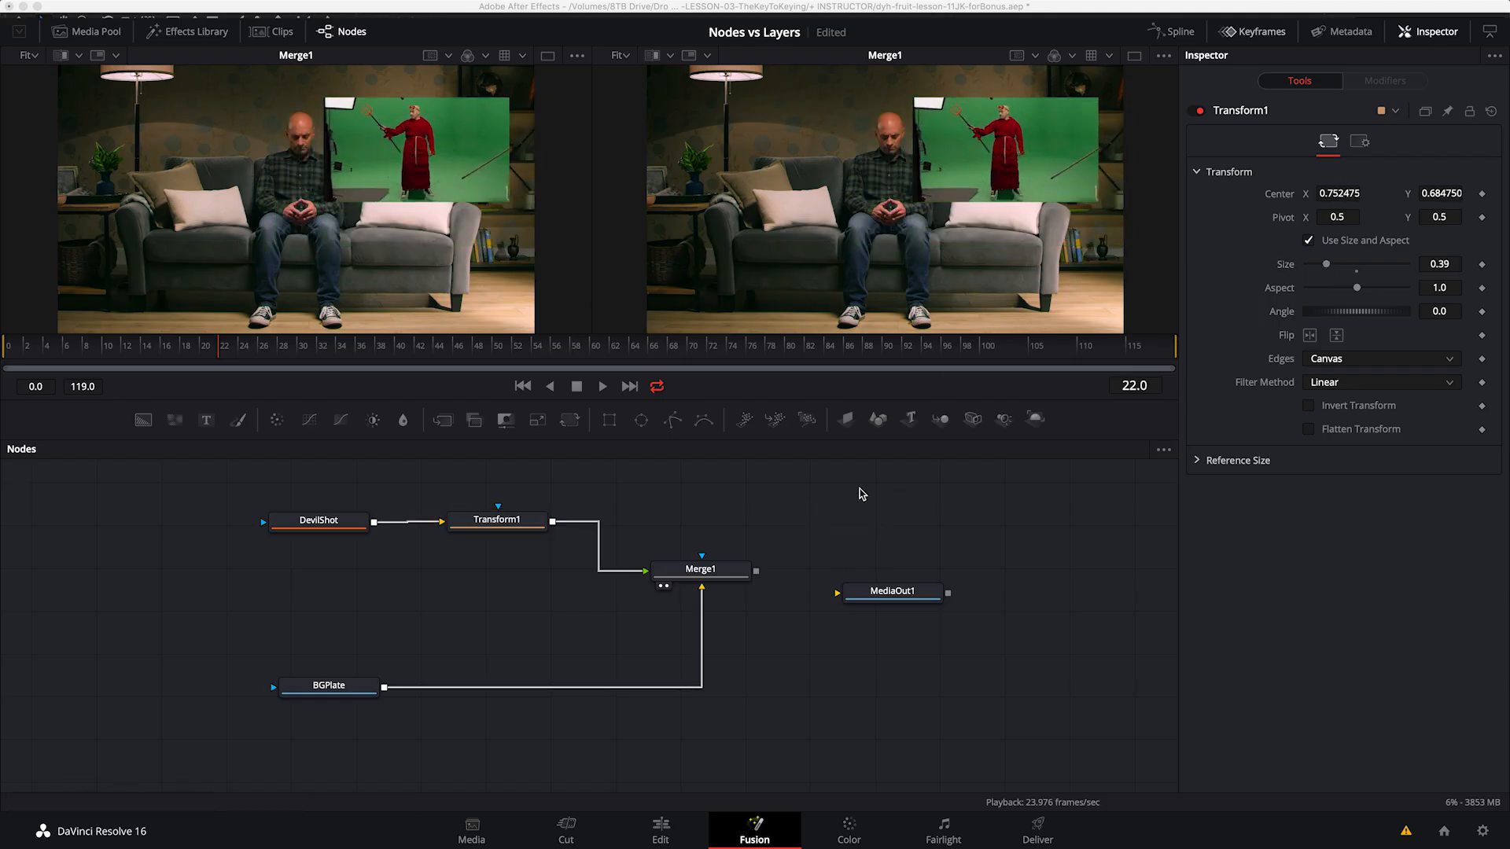
Step: Compare the DevilShot and Transform1 outputs in the first viewer, one after the other
drag(340, 528, 333, 525)
key(1)
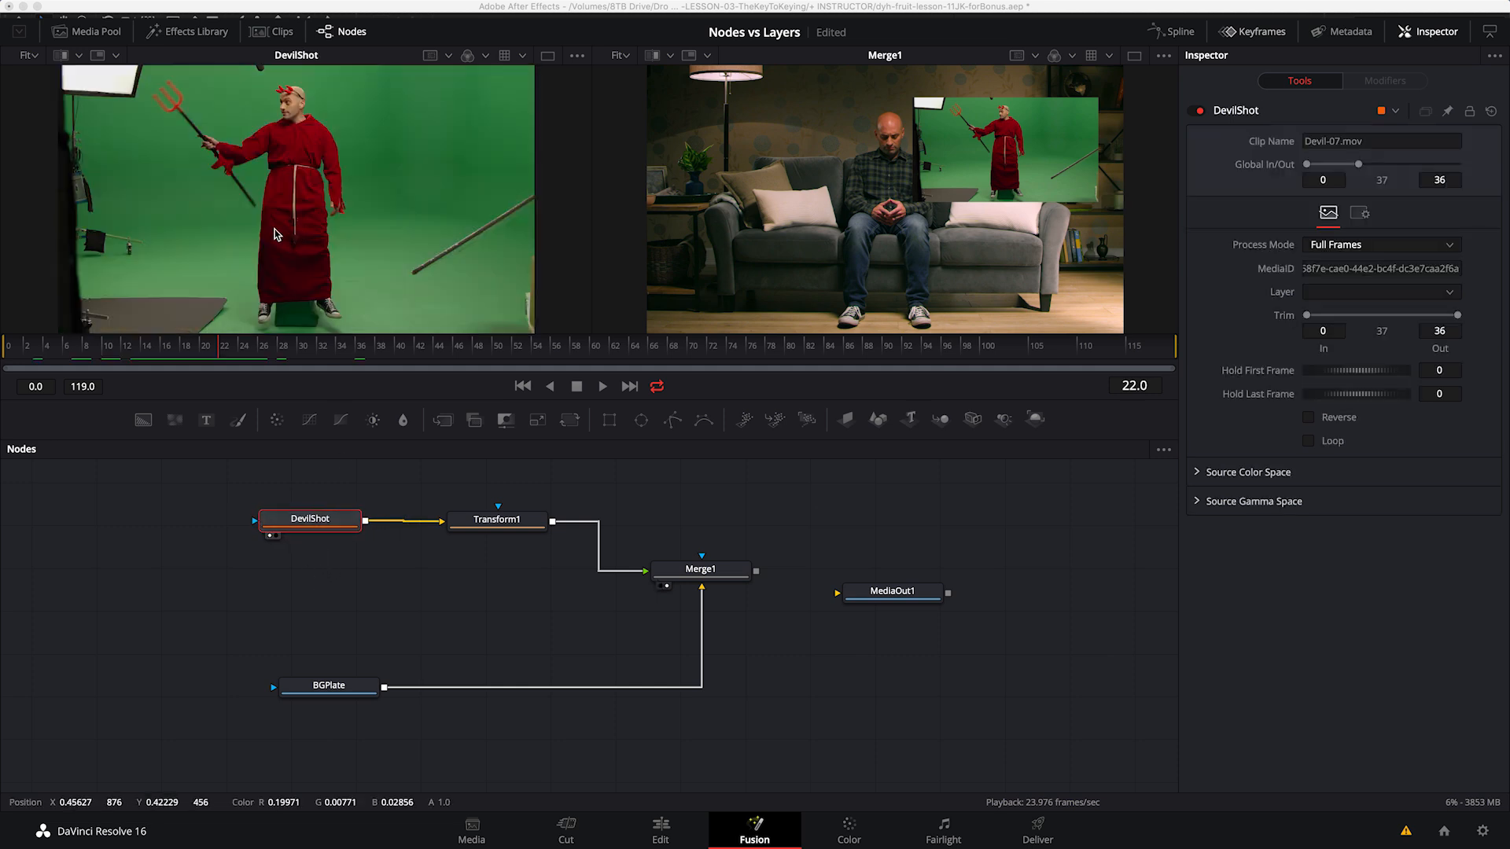
click(496, 520)
key(1)
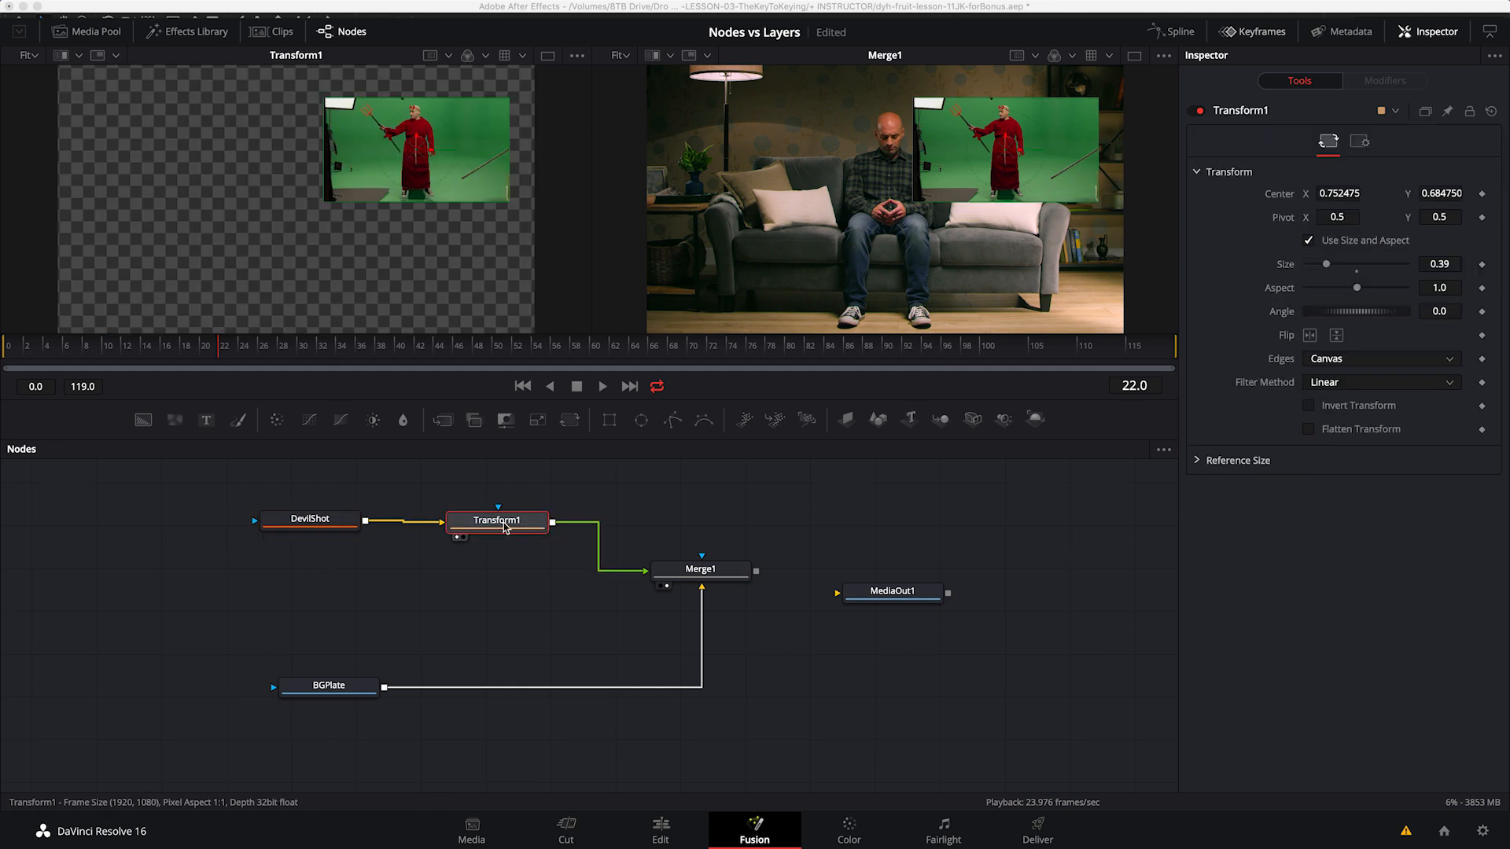
drag(503, 521, 479, 519)
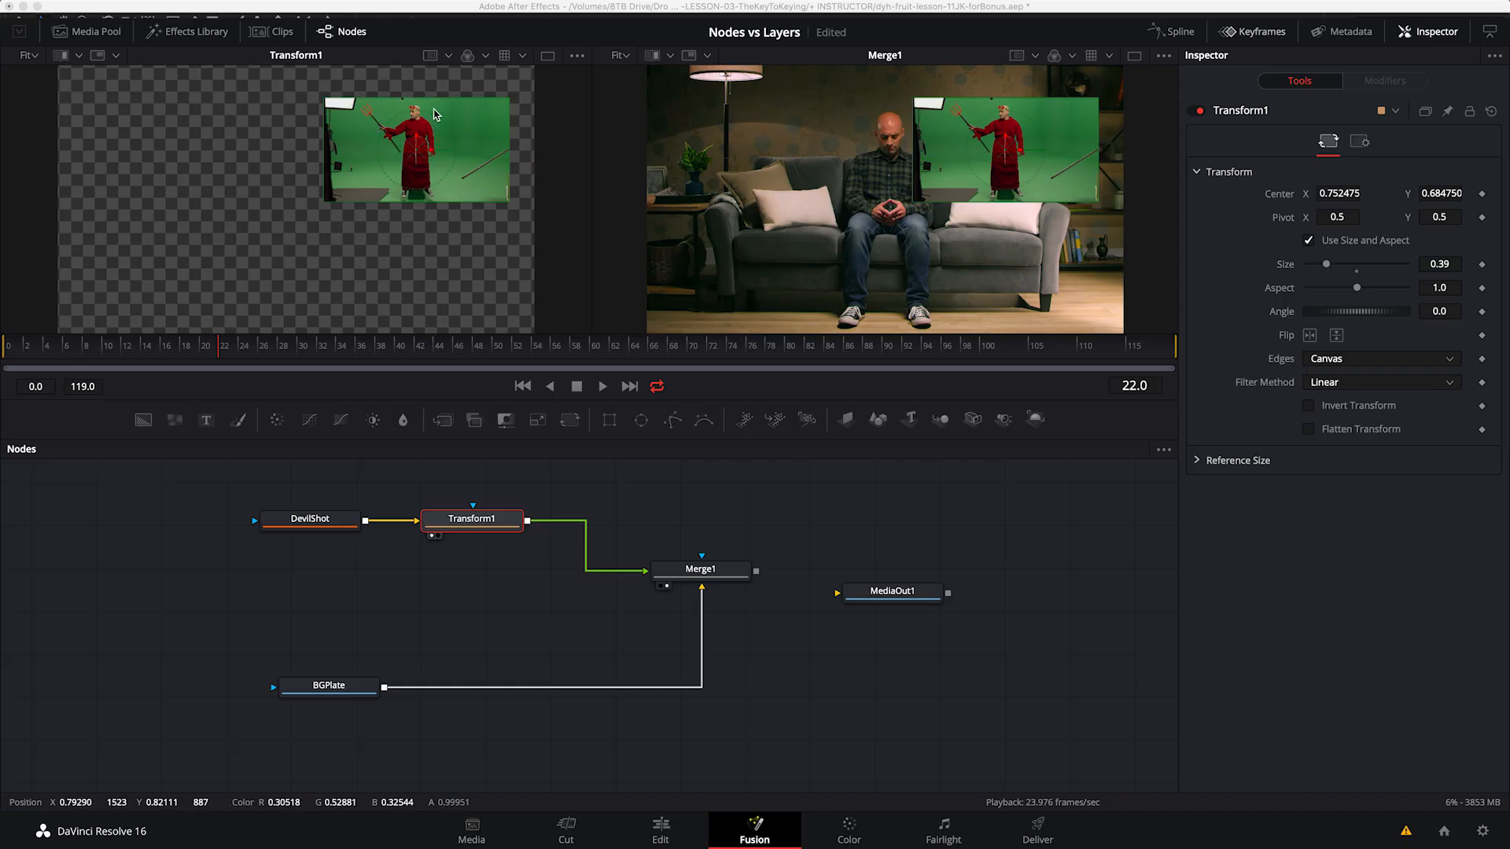
Step: Move DevilShot and Transform1 further left in the graph, and display Merge1 in the first viewer
drag(314, 526, 197, 526)
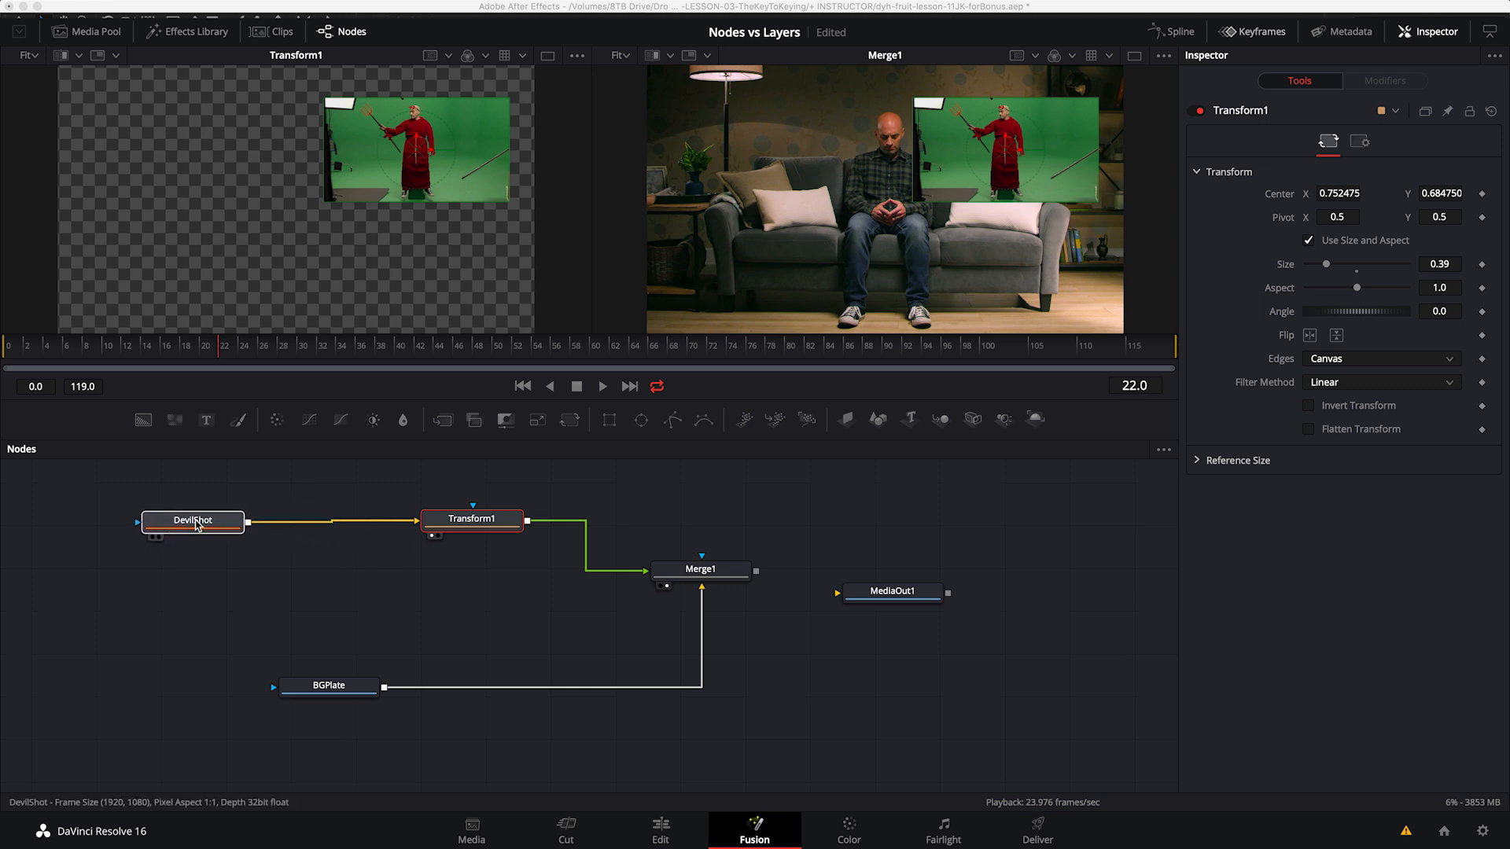
drag(326, 483, 376, 591)
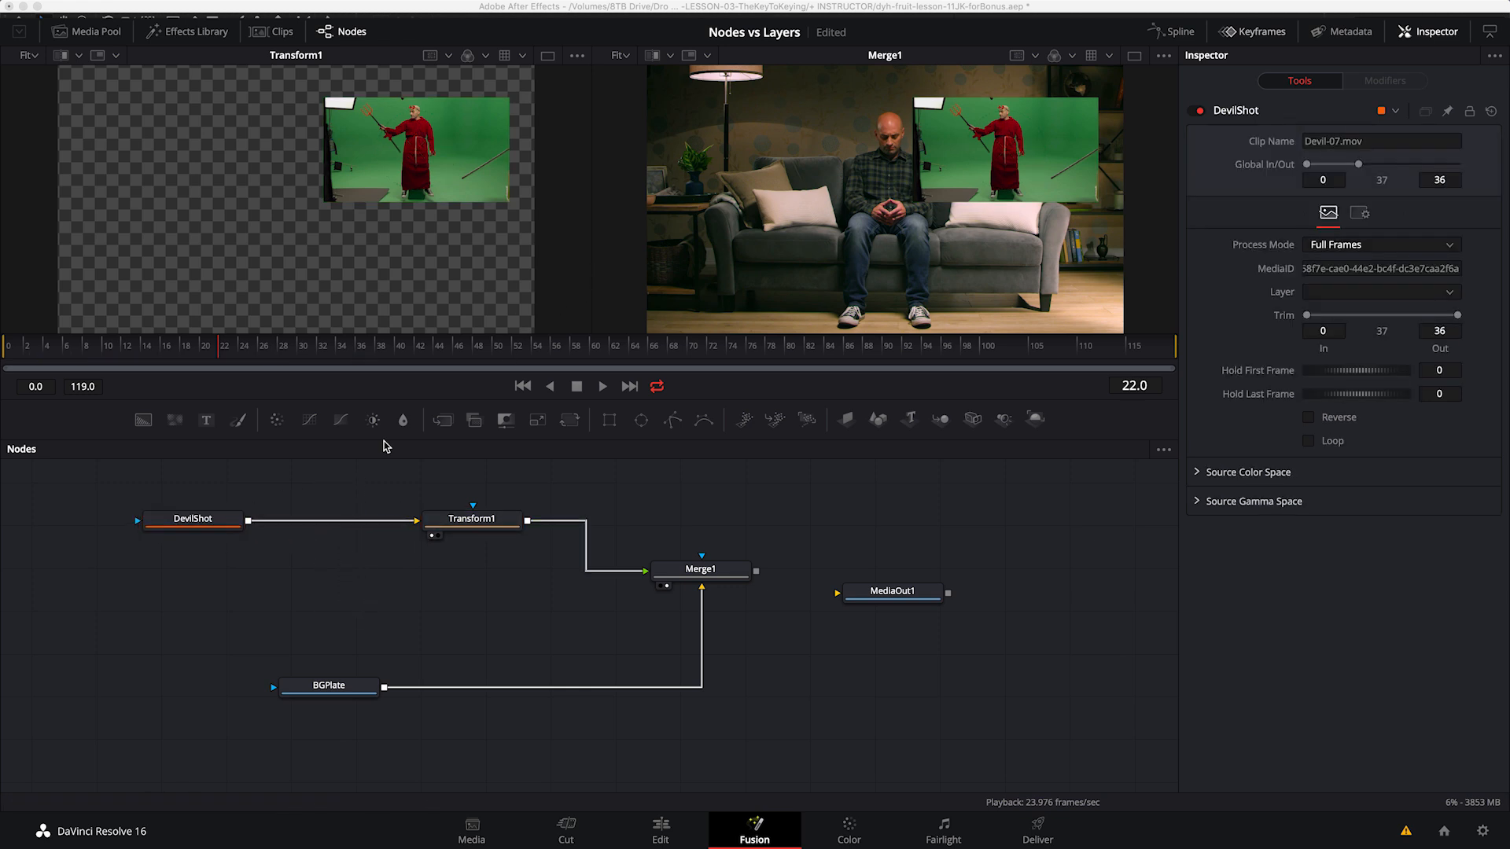
drag(472, 518, 415, 525)
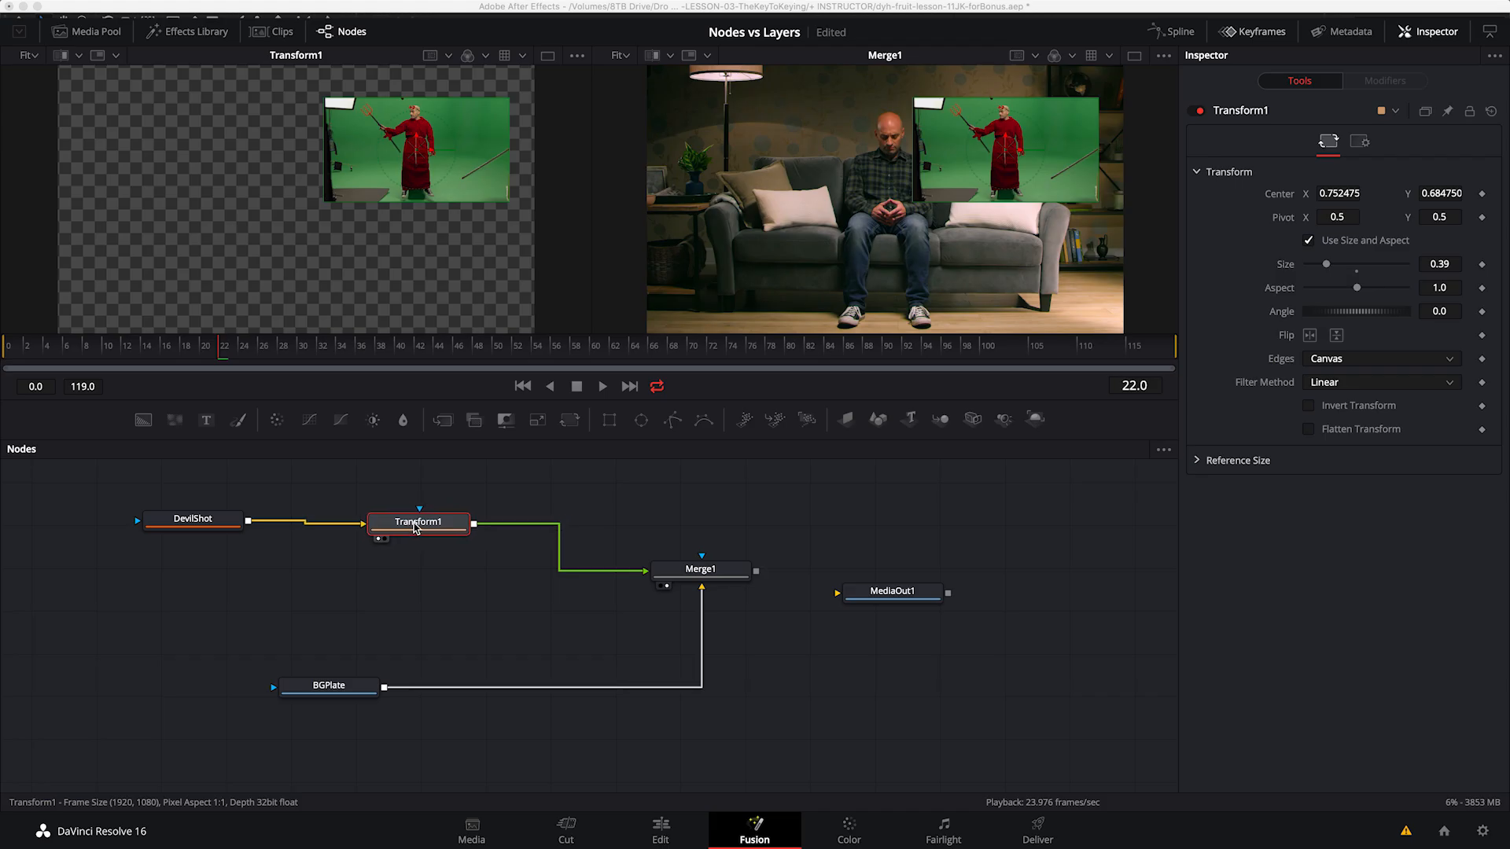
click(340, 616)
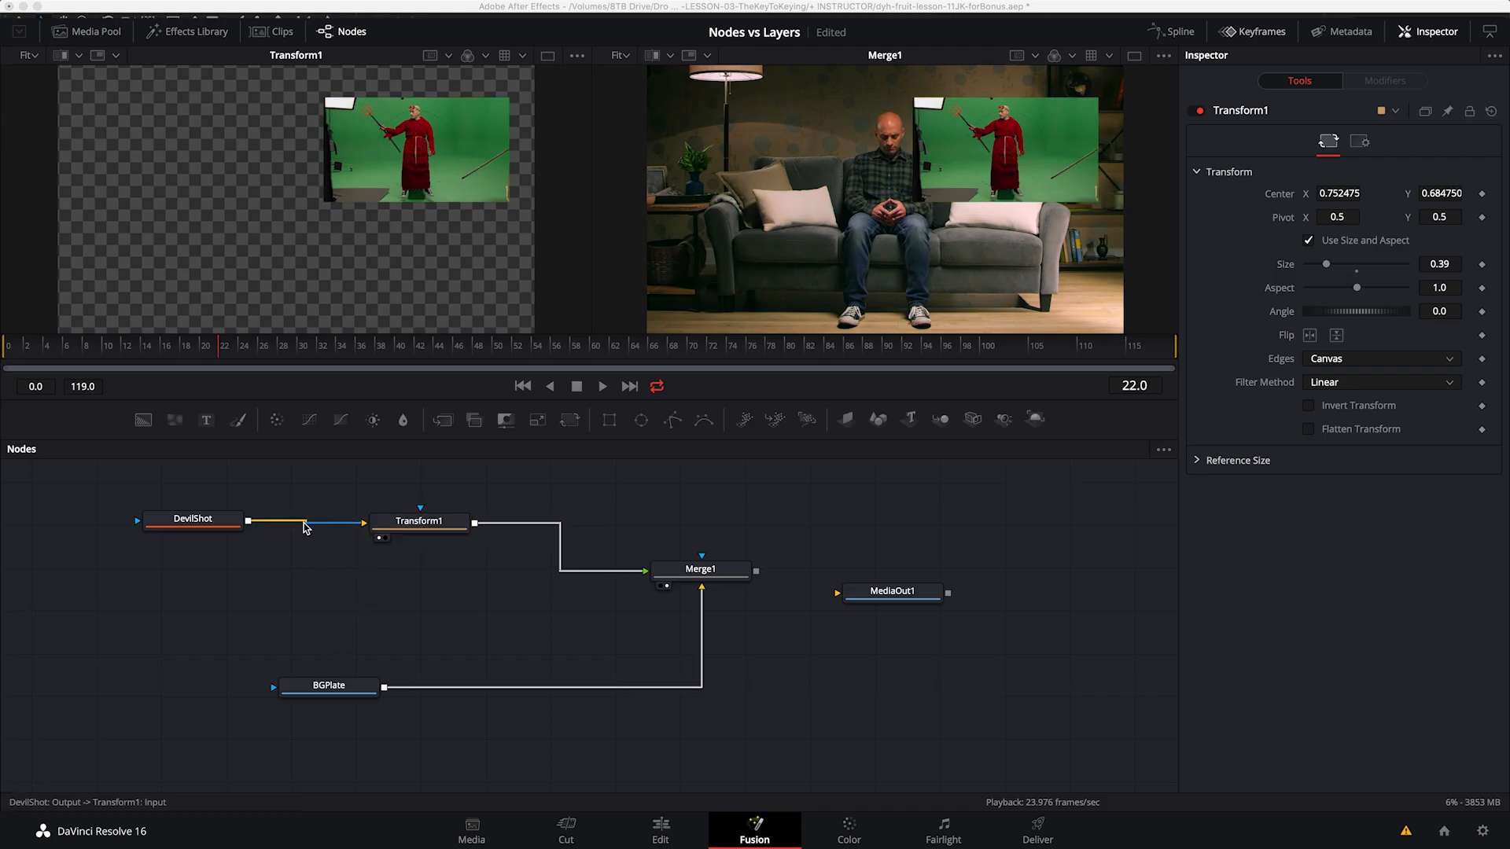
drag(415, 530, 364, 527)
click(711, 569)
key(1)
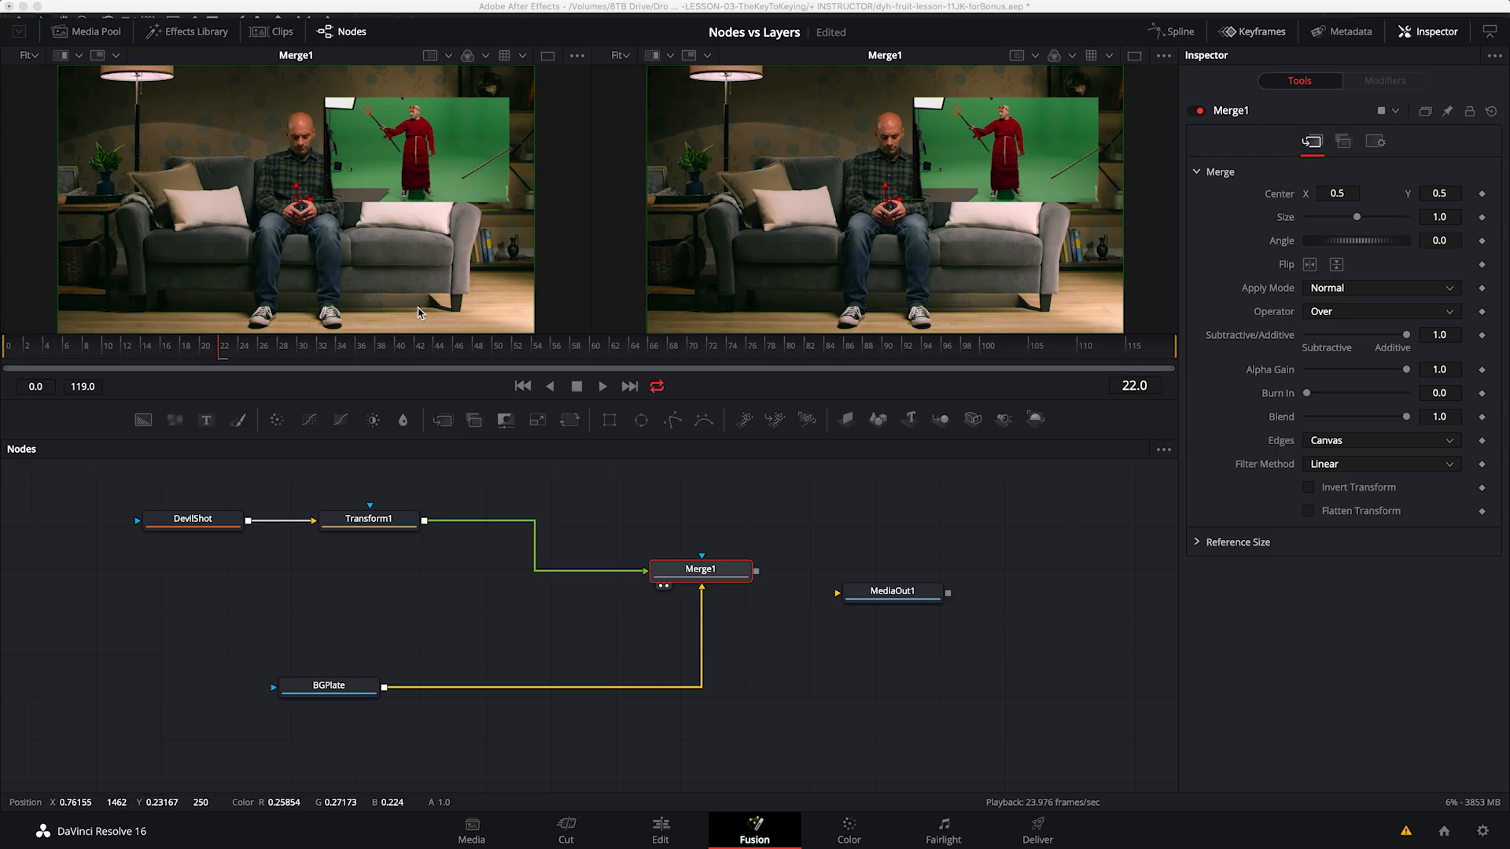
Step: Rearrange the graph with Transform1 just above and left of Merge1, BGPlate below Merge1, and DevilShot and MediaOut1 spread outward
drag(865, 594, 1020, 585)
drag(368, 519, 571, 523)
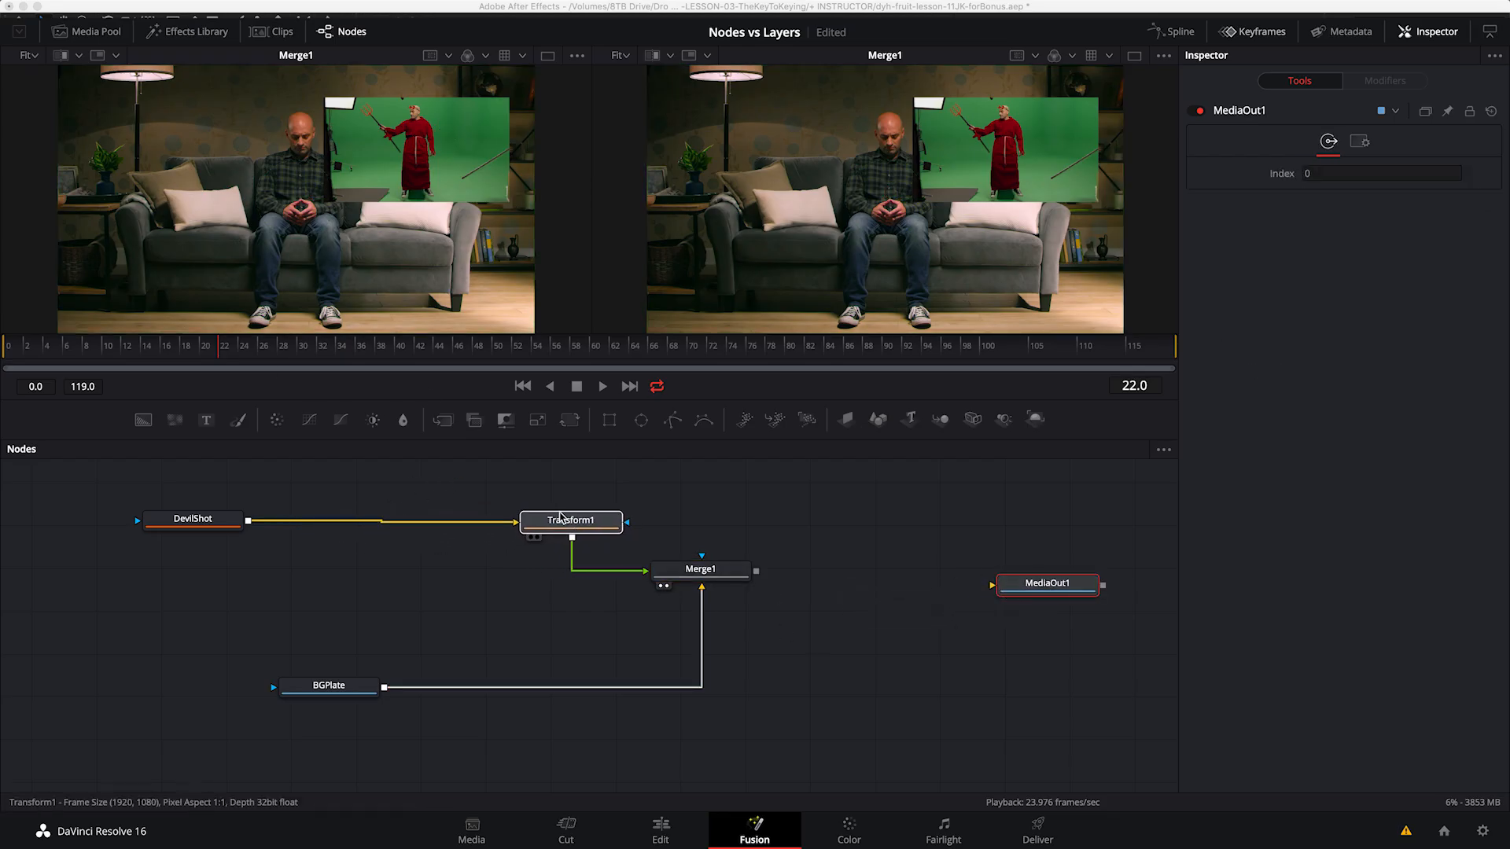
drag(194, 532, 146, 535)
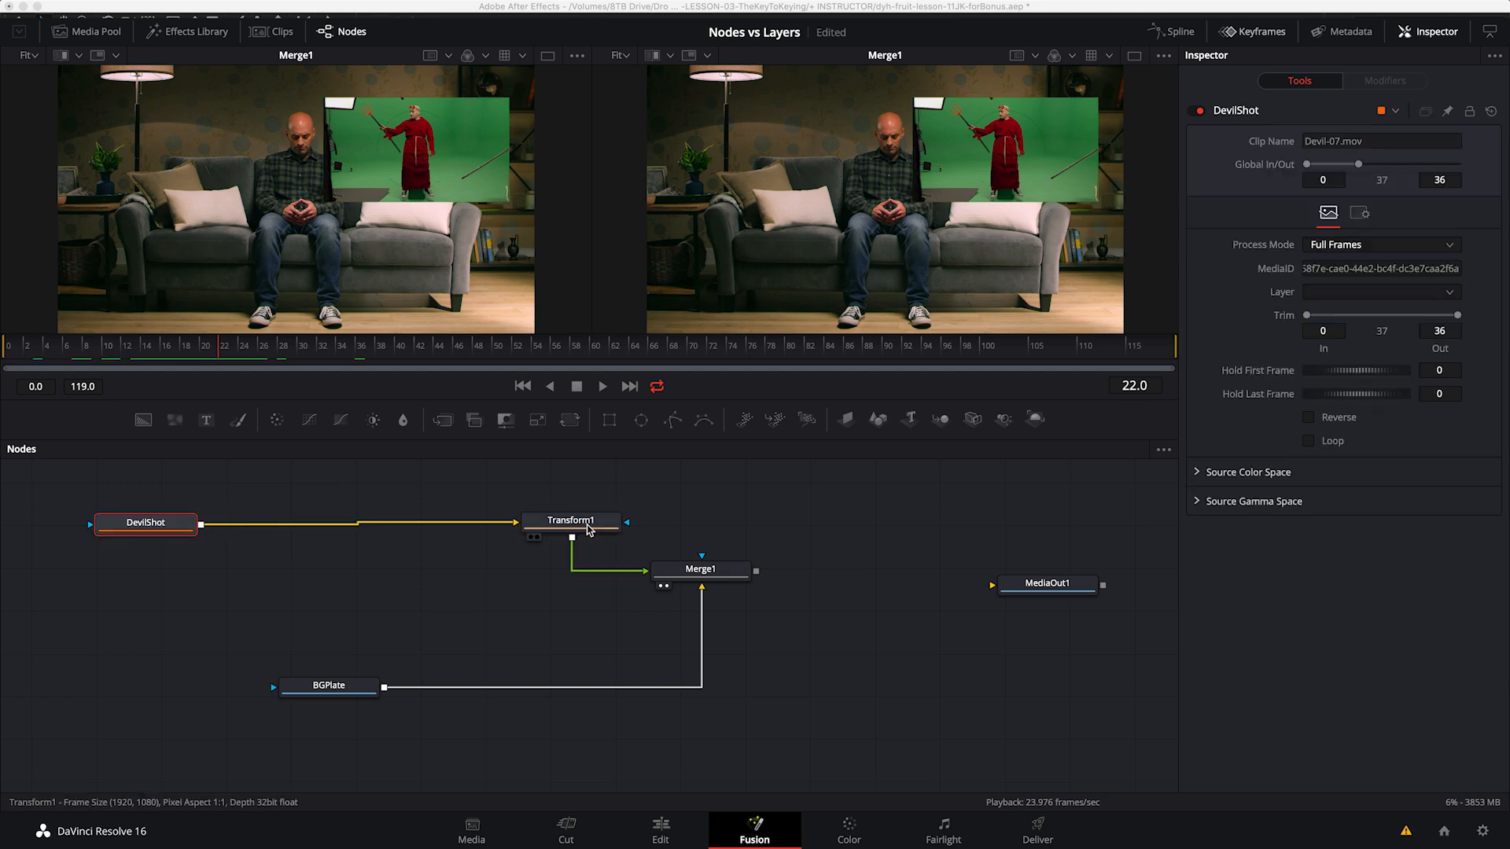
drag(516, 465, 762, 618)
drag(734, 572, 881, 594)
drag(362, 689, 743, 785)
key(super+z)
click(629, 748)
drag(368, 692, 833, 730)
Step: Display DevilShot in the first viewer and move the node further away from Transform1
click(147, 524)
key(1)
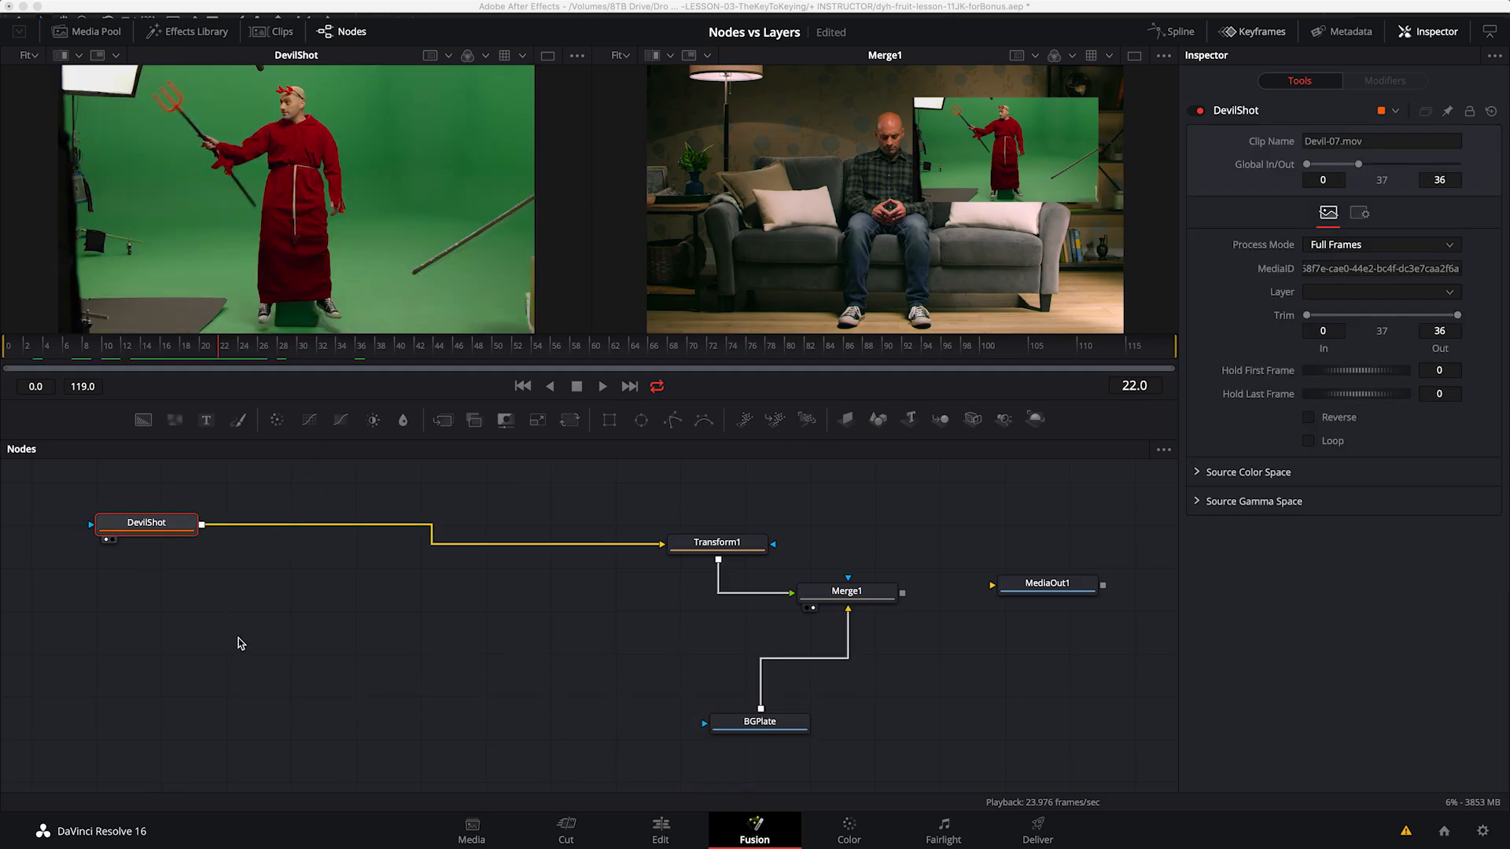
drag(217, 596, 340, 673)
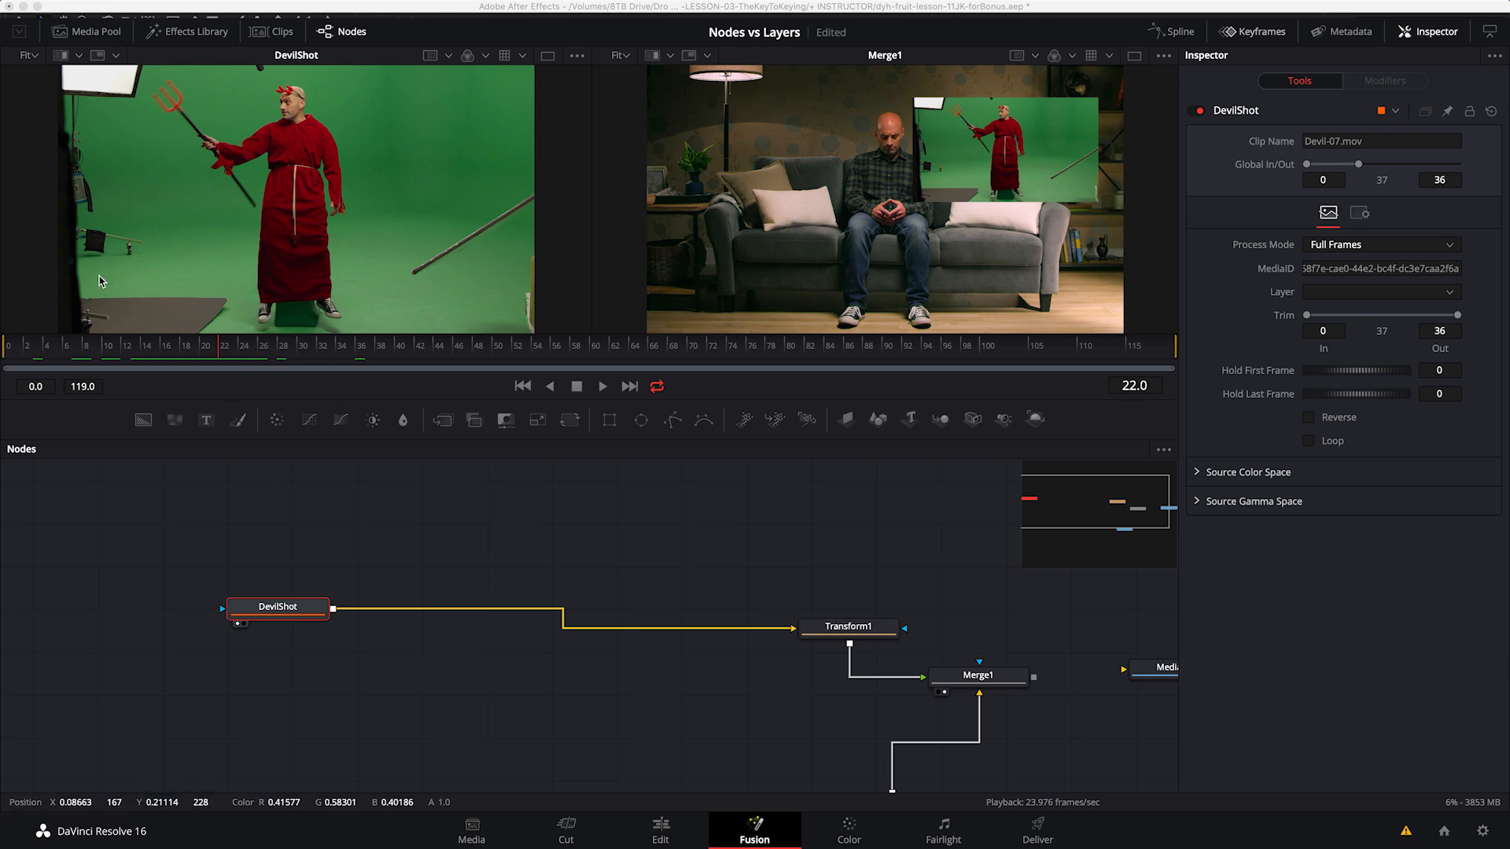
drag(268, 612, 208, 616)
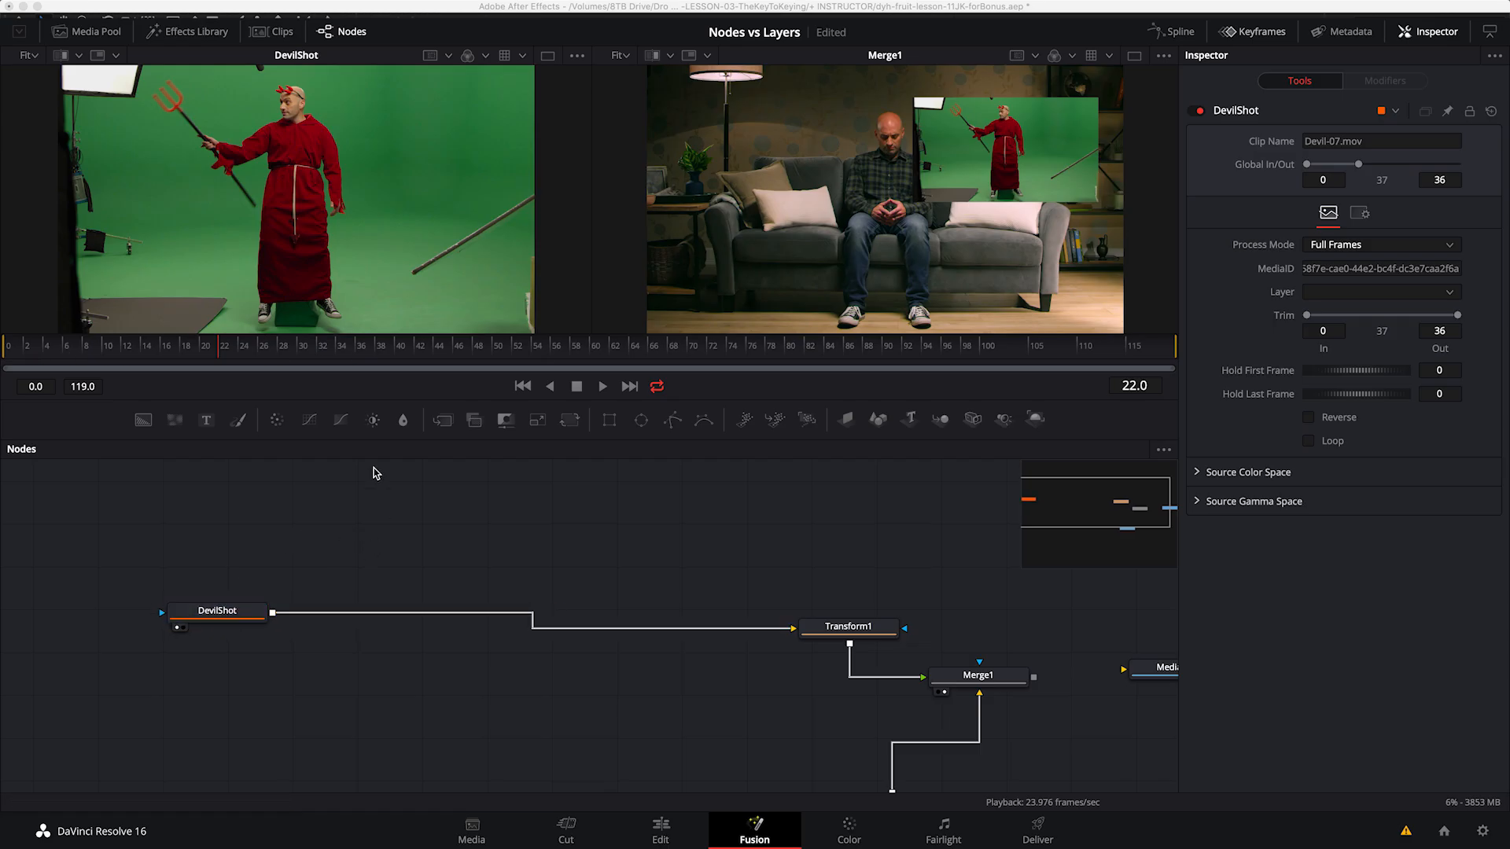
Step: Search the tools for a keyer and add an unconnected Chroma Keyer node above DevilShot's pipe
key(shift+space)
text(transform)
key(BackSpace)
key(BackSpace)
key(BackSpace)
key(BackSpace)
key(BackSpace)
key(BackSpace)
key(BackSpace)
key(BackSpace)
key(BackSpace)
text(keyer)
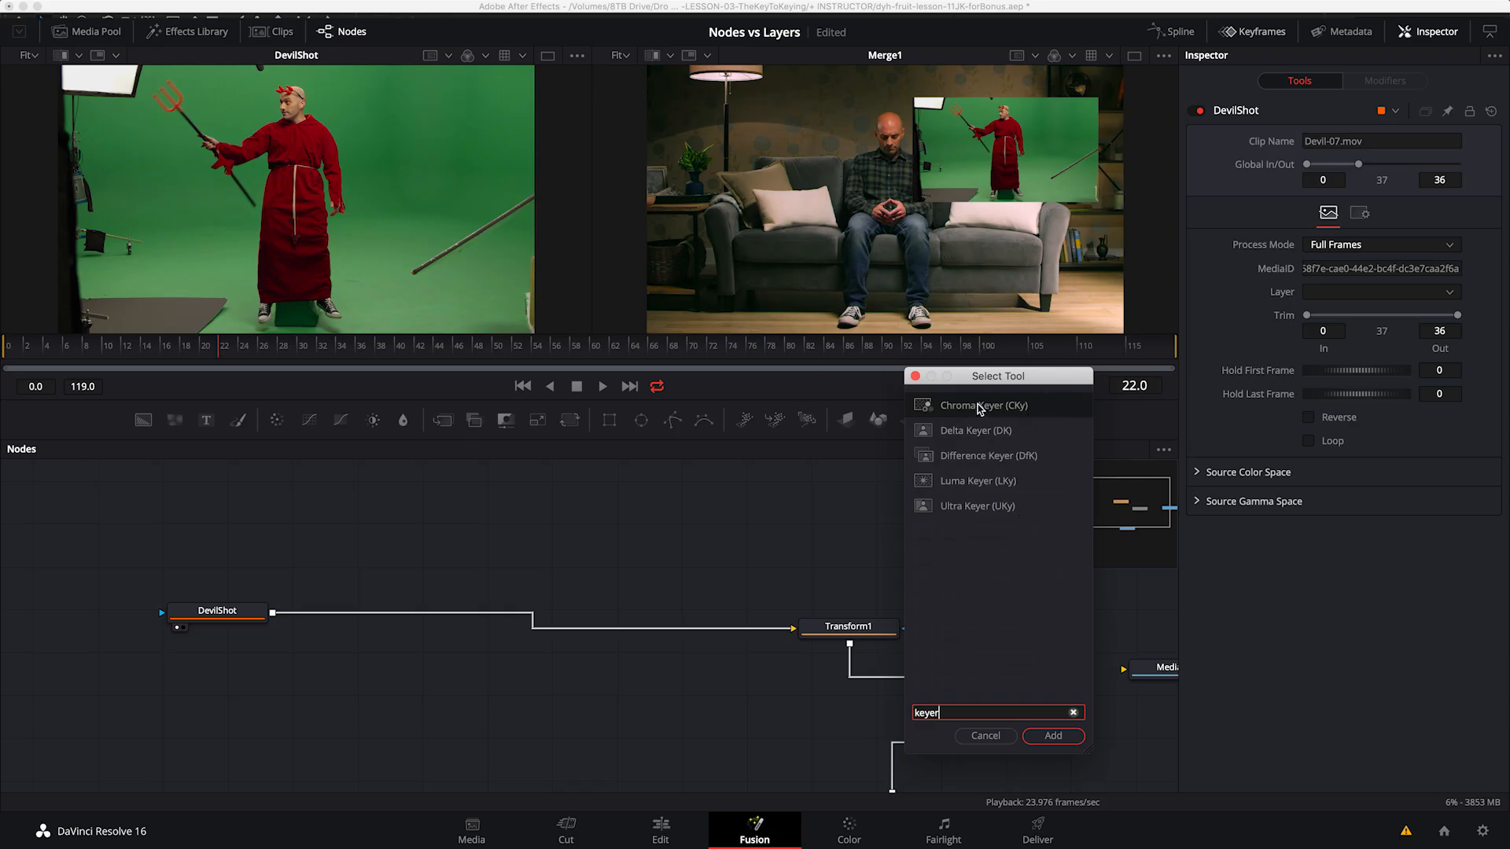
click(953, 407)
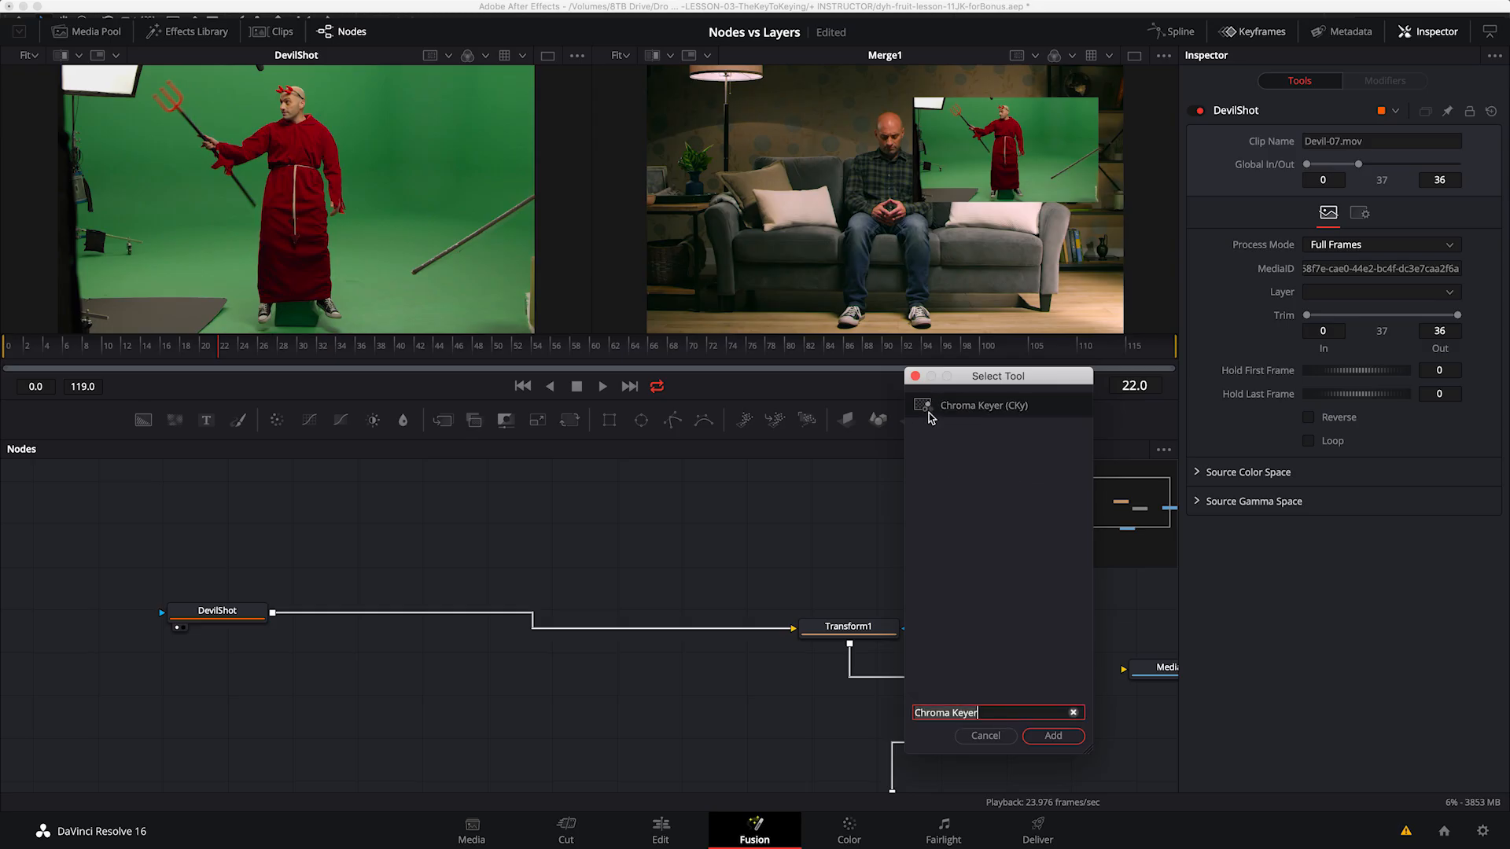
click(1056, 738)
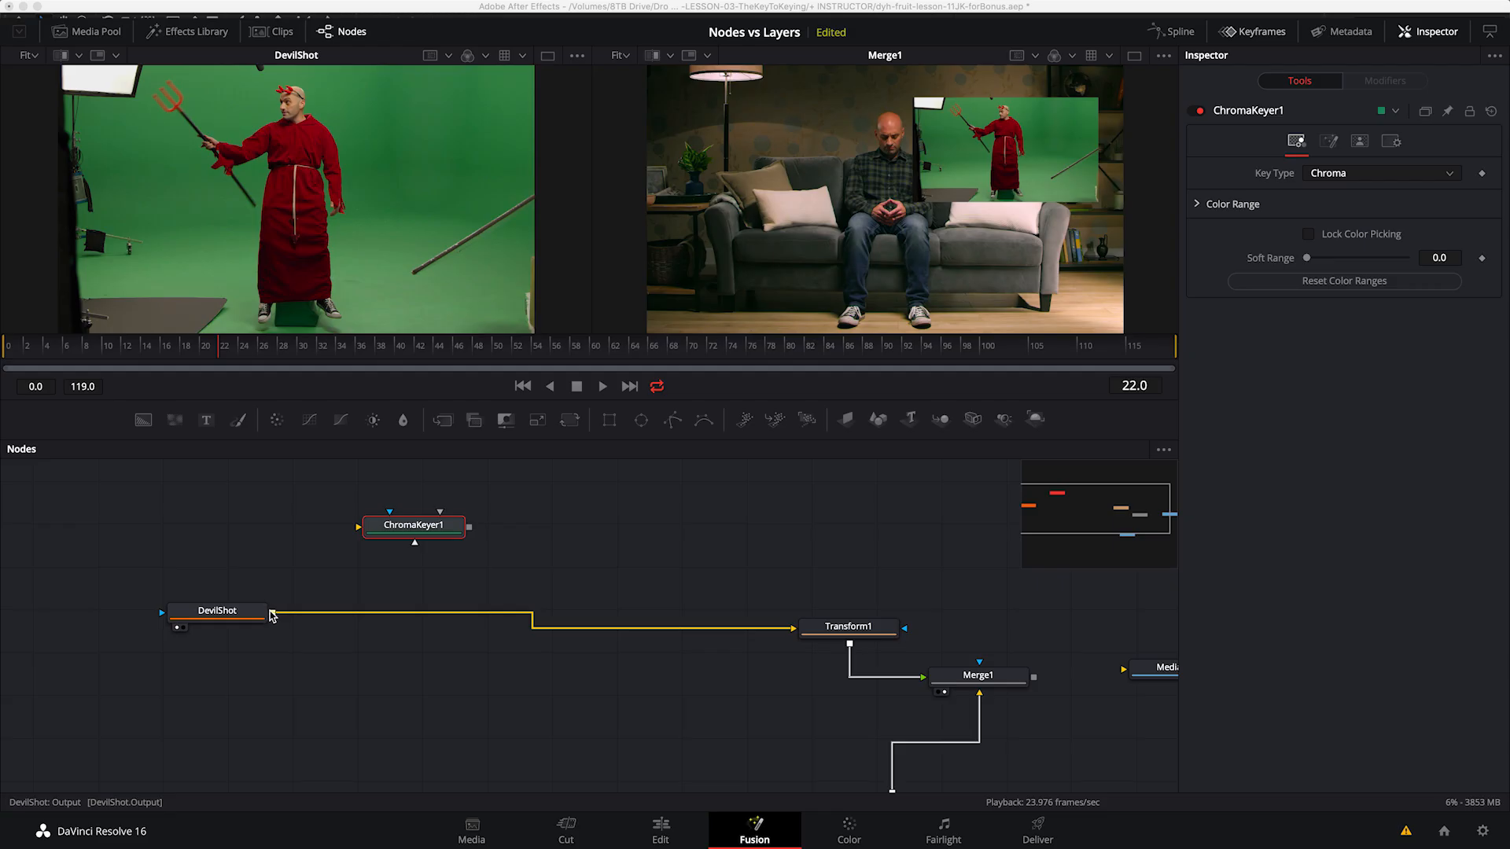
Step: Branch DevilShot's output into ChromaKeyer1 and display ChromaKeyer1 in the first viewer, spacing the two nodes apart
drag(273, 617, 509, 511)
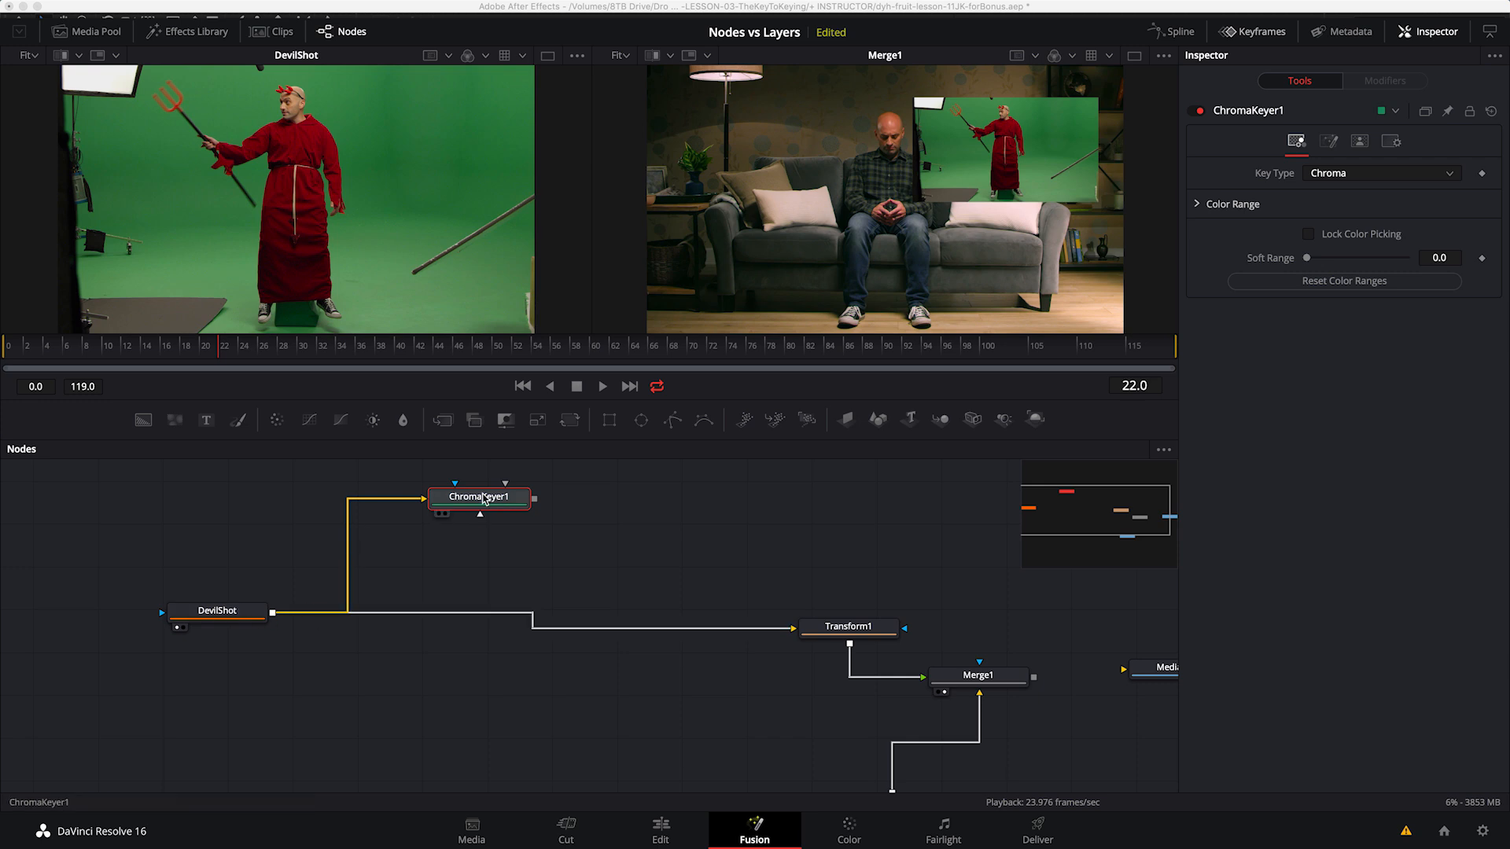
click(840, 627)
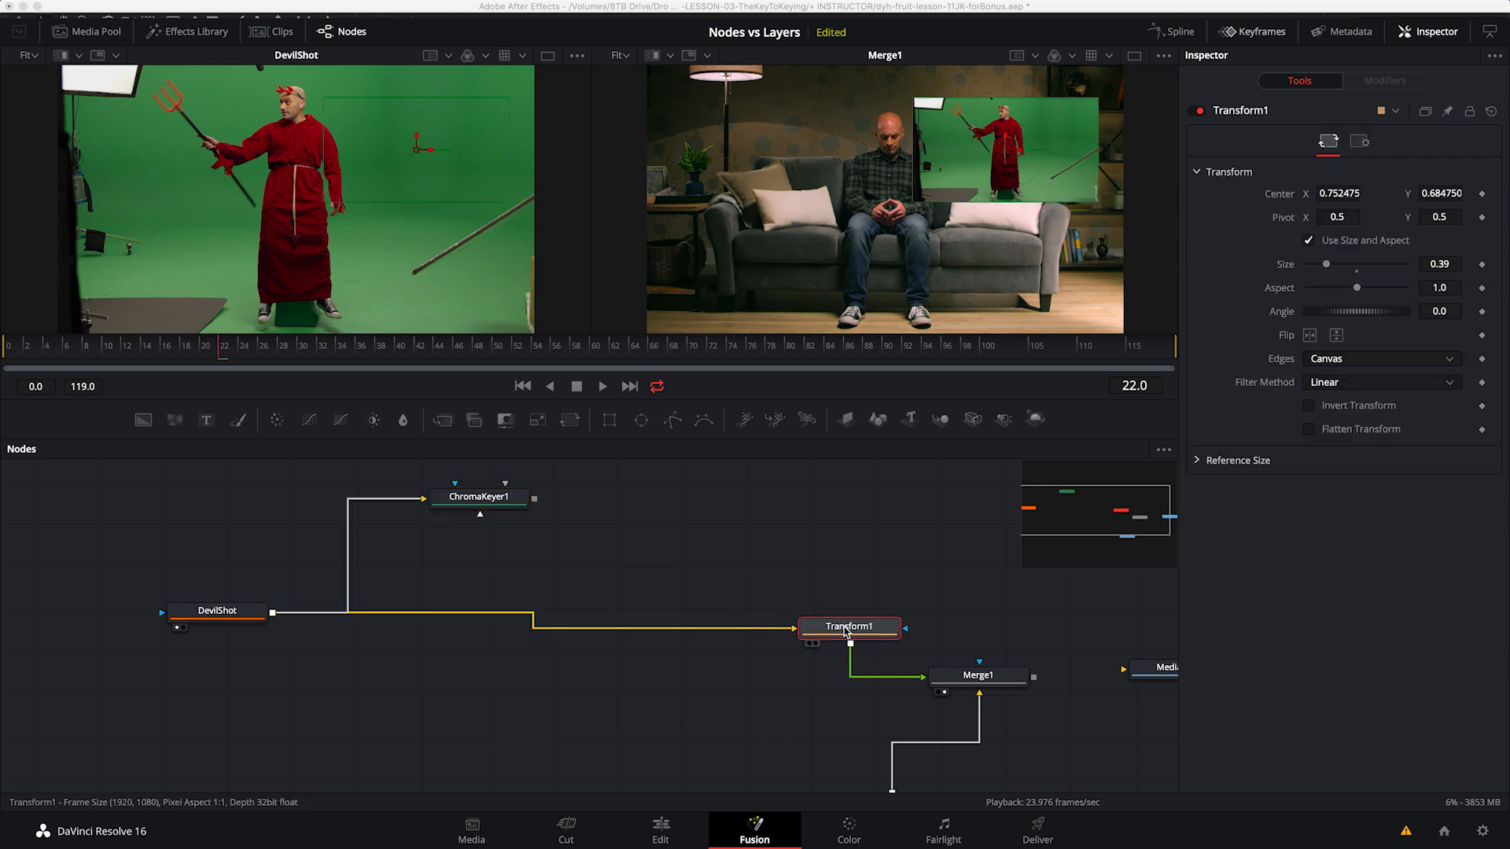
drag(499, 507, 457, 510)
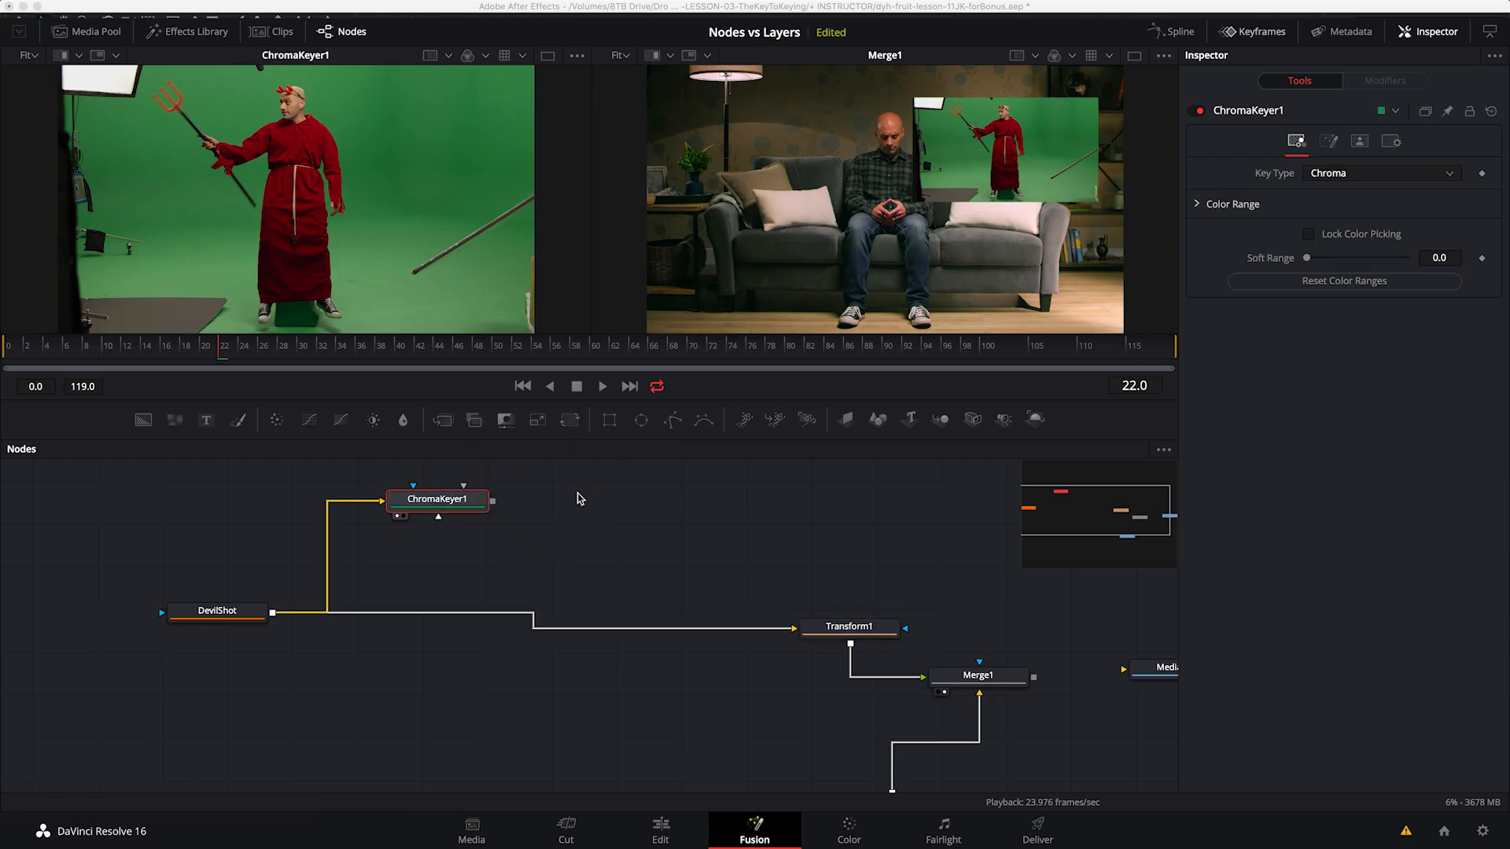
drag(217, 610, 193, 607)
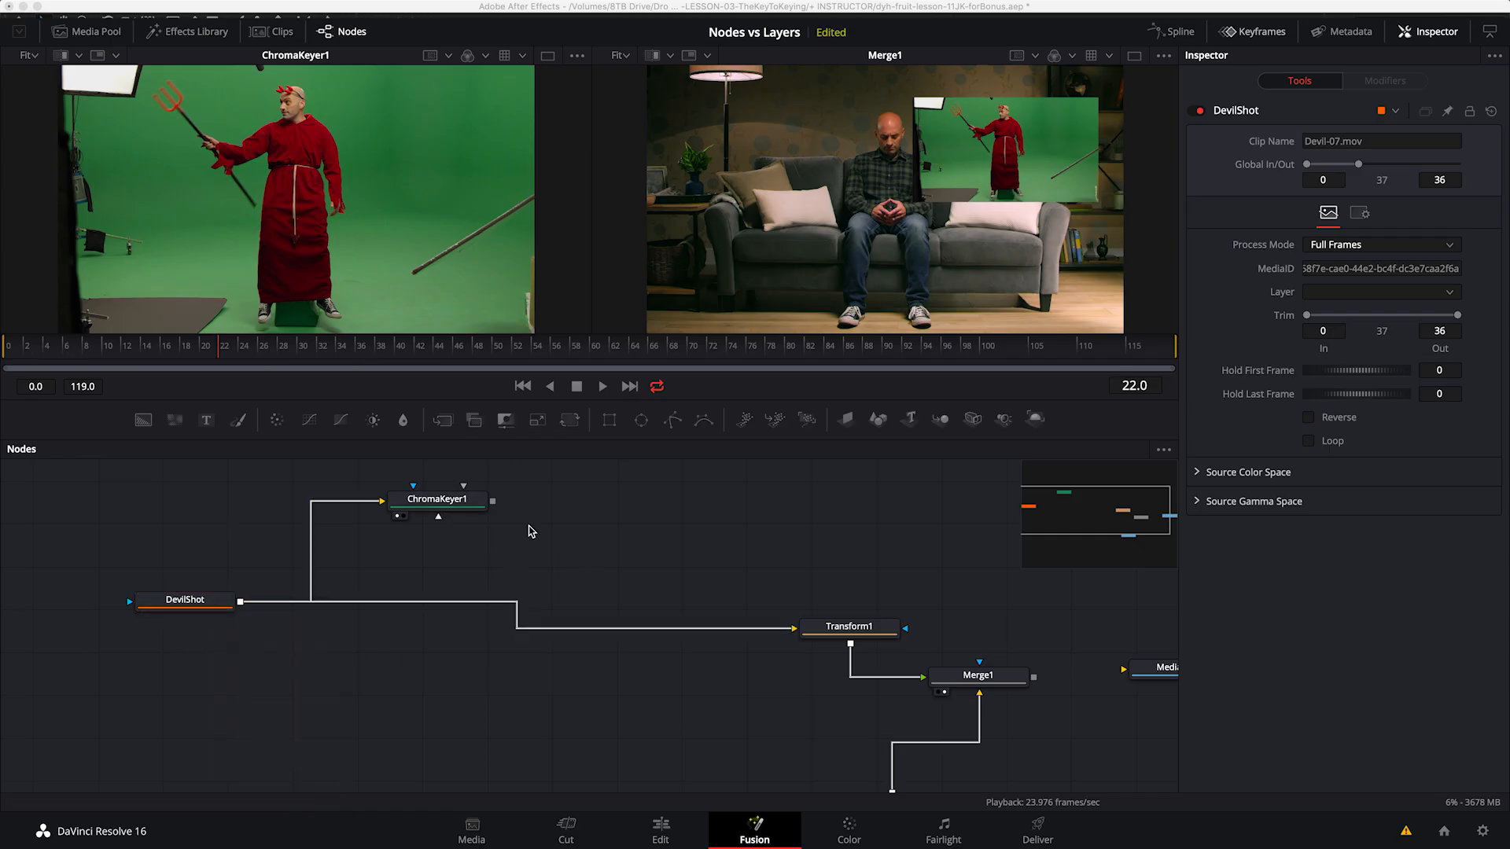
Step: Expand ChromaKeyer1's Color Range, enlarge the viewers, and sample the green backdrop to the right of the devil
click(453, 501)
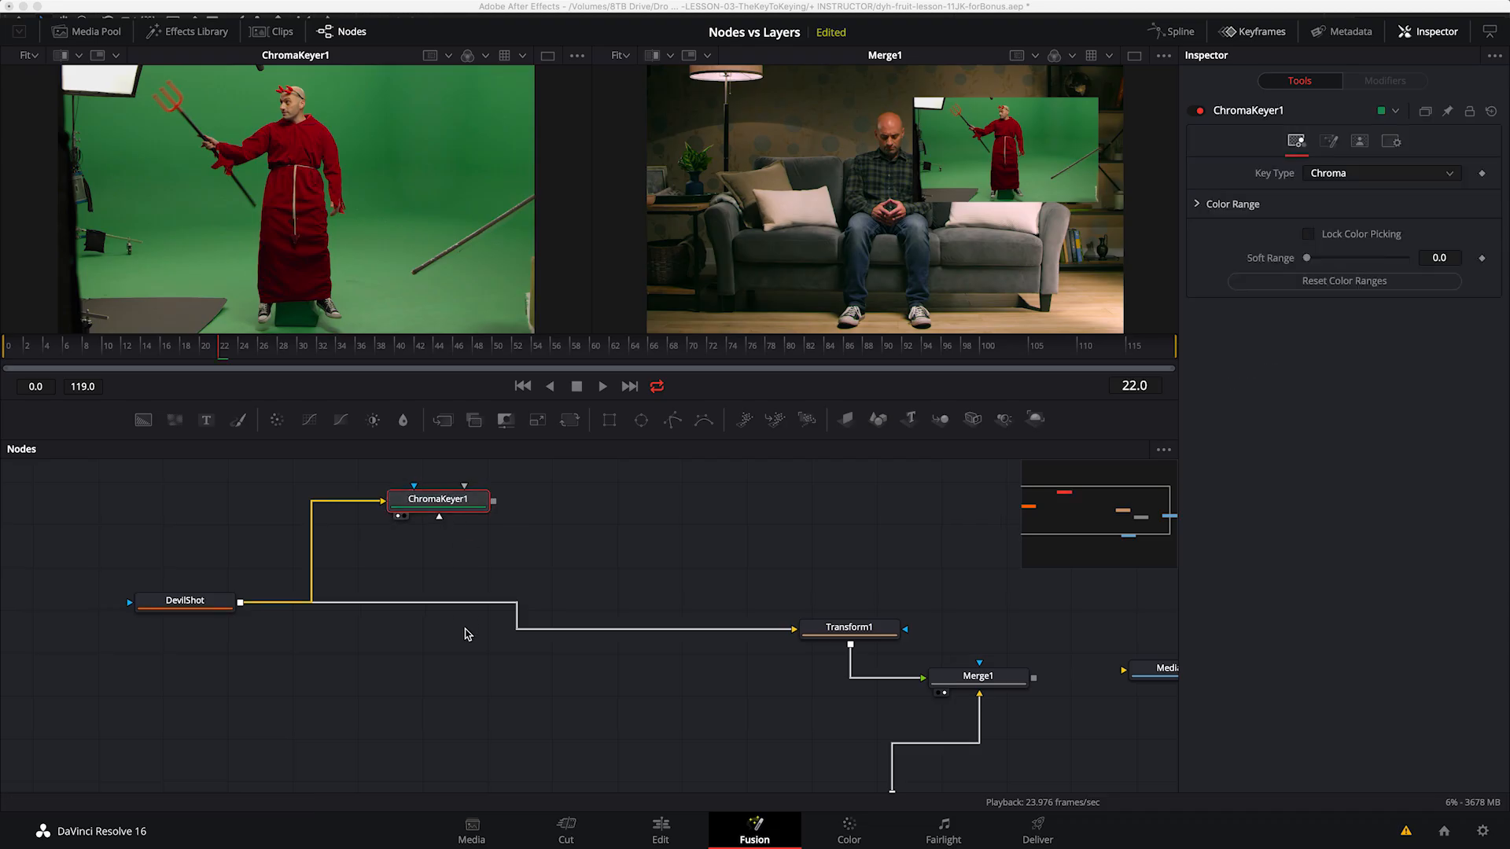
click(1199, 205)
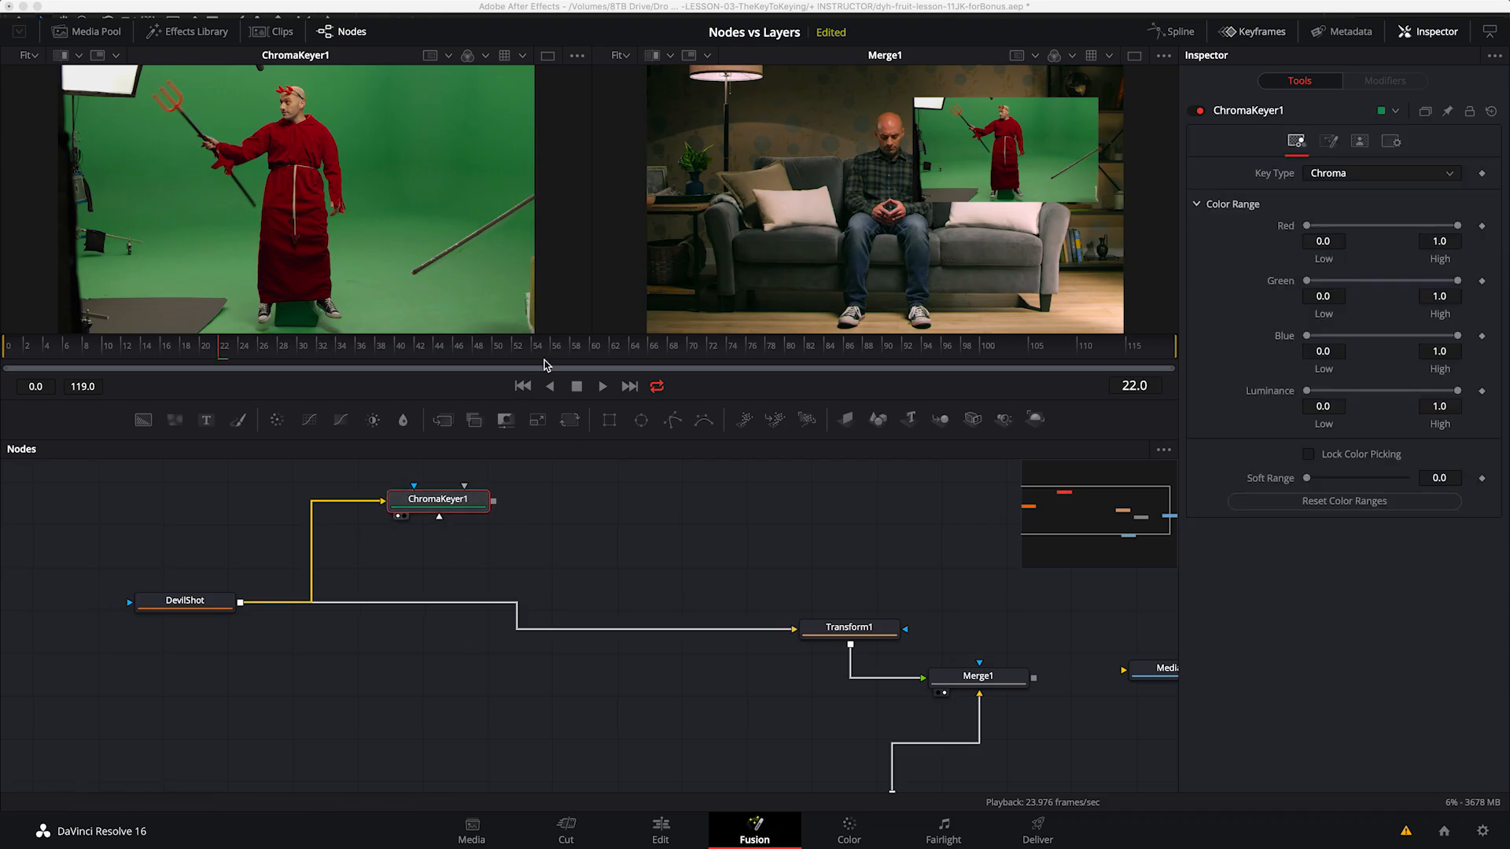
drag(562, 397, 574, 552)
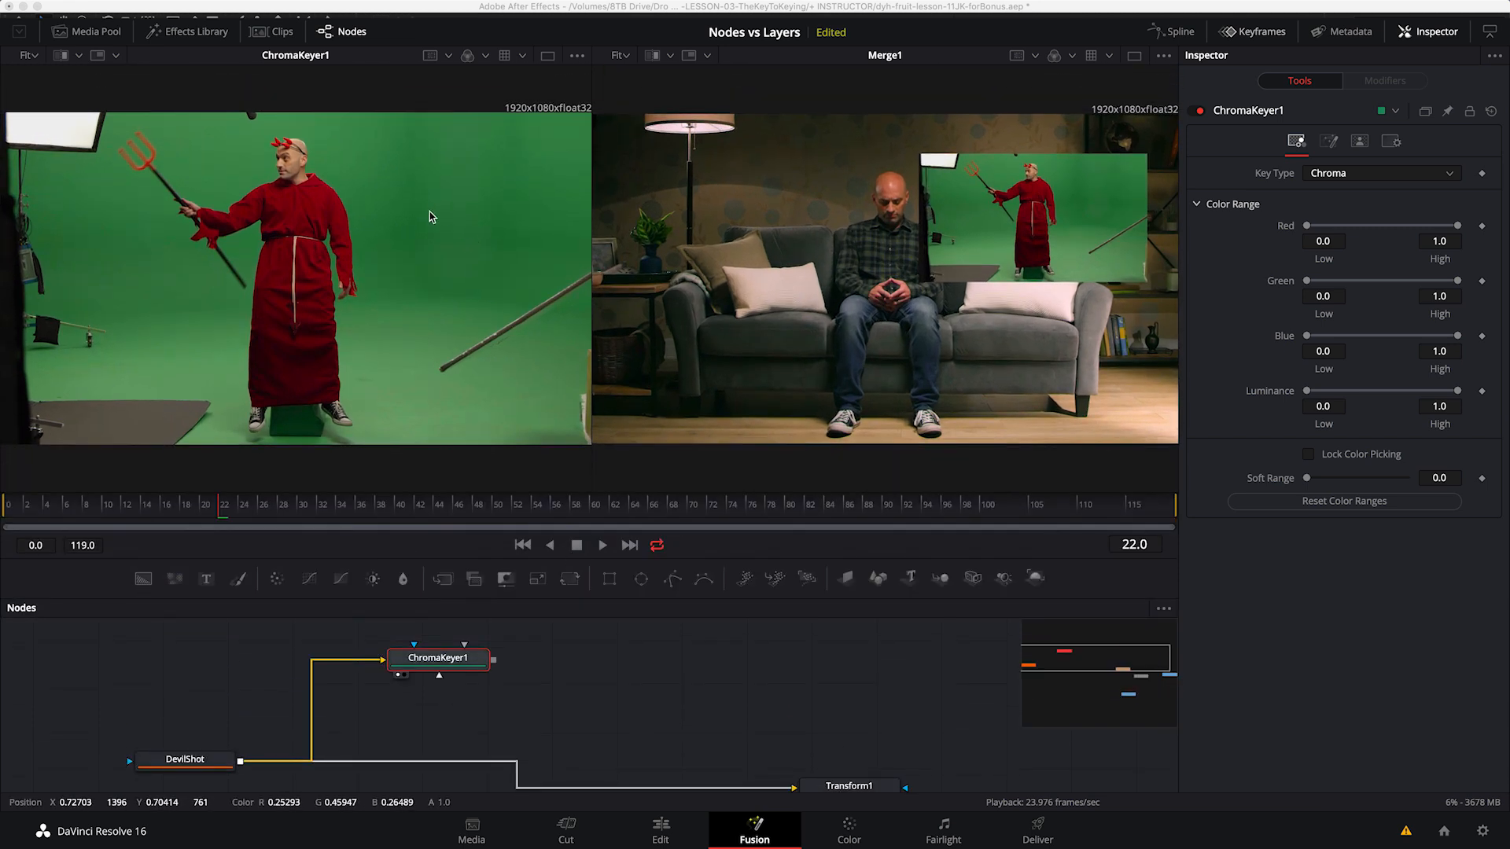
drag(429, 211, 464, 243)
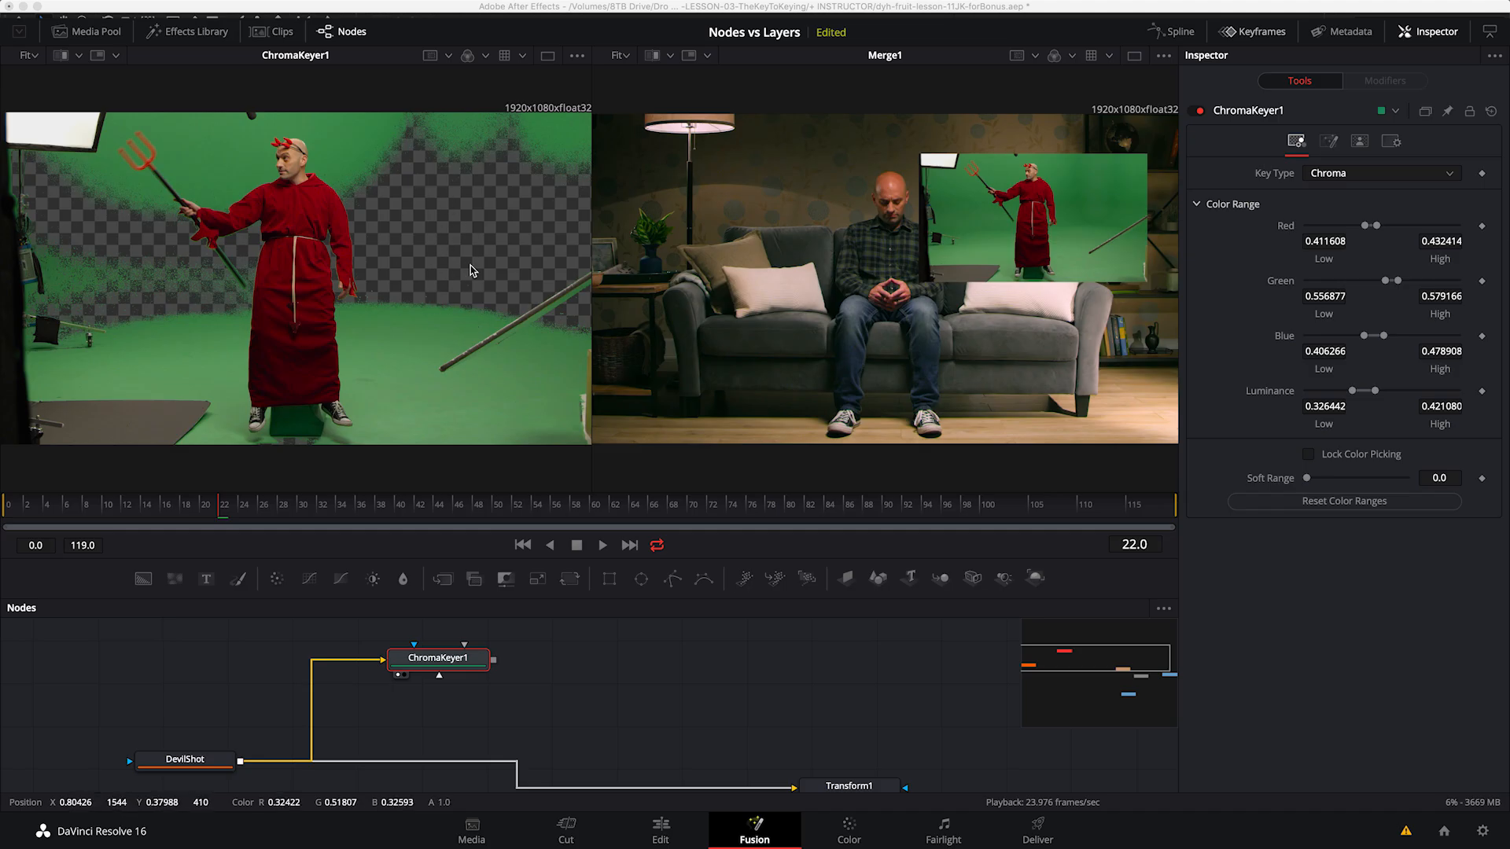
Step: Extend the green key in the alpha view by sampling the backdrop around the devil's head and beside the pitchfork shaft, and return to colour
key(a)
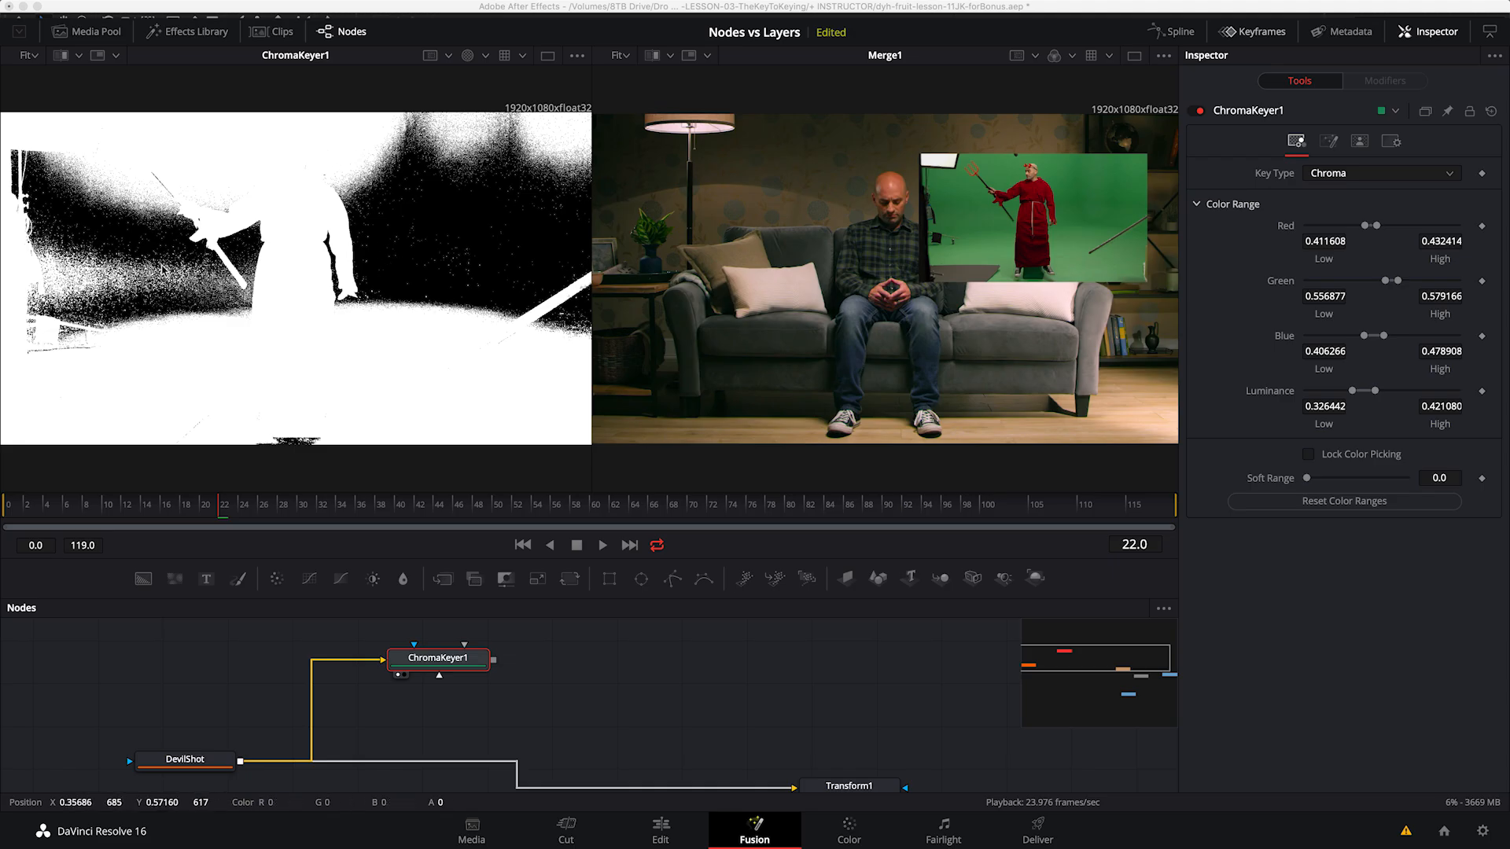
drag(343, 147, 306, 126)
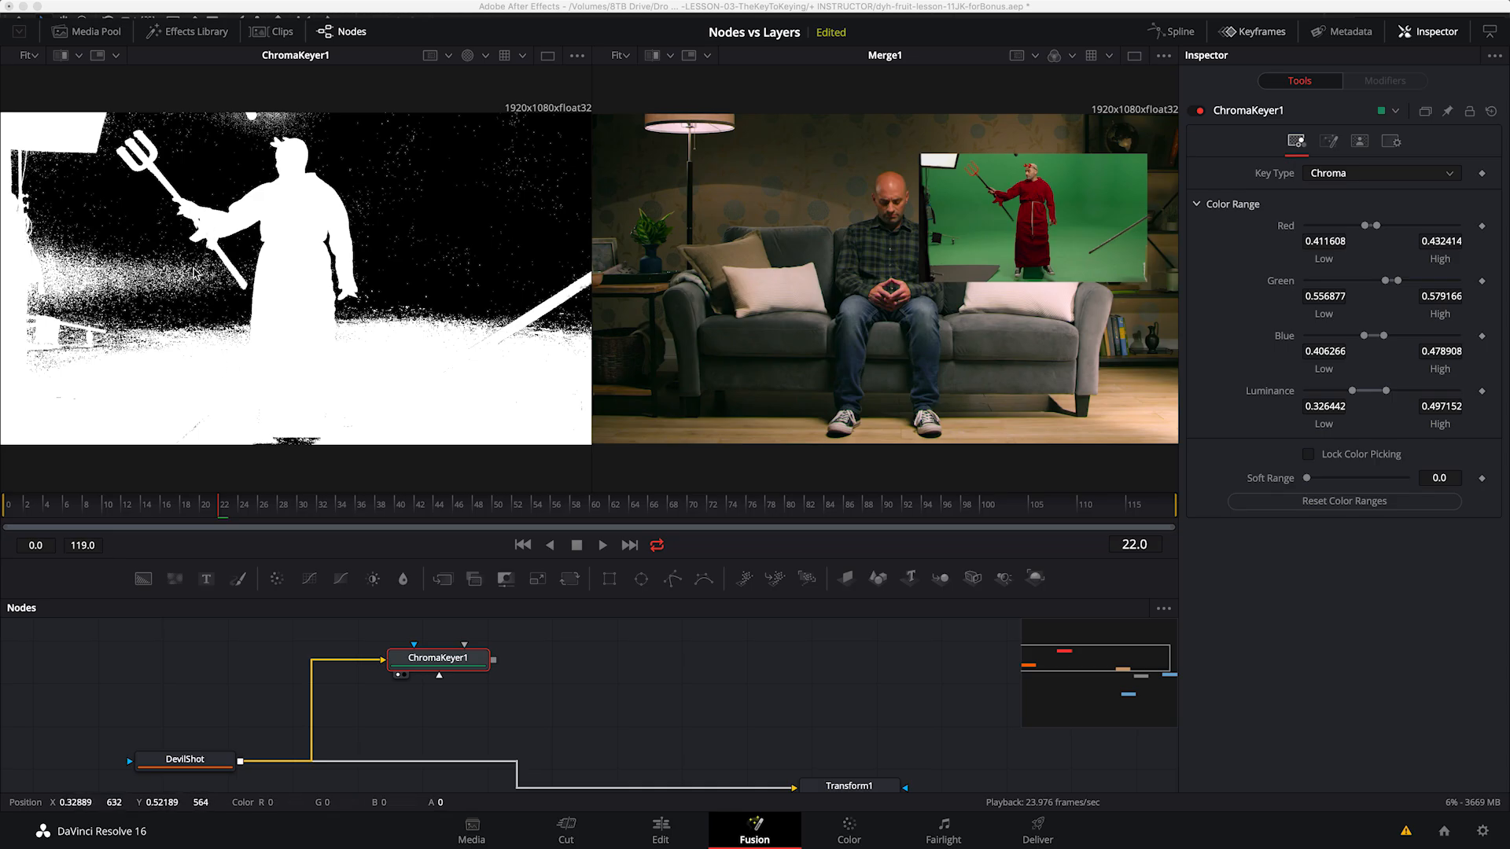
drag(192, 277, 203, 280)
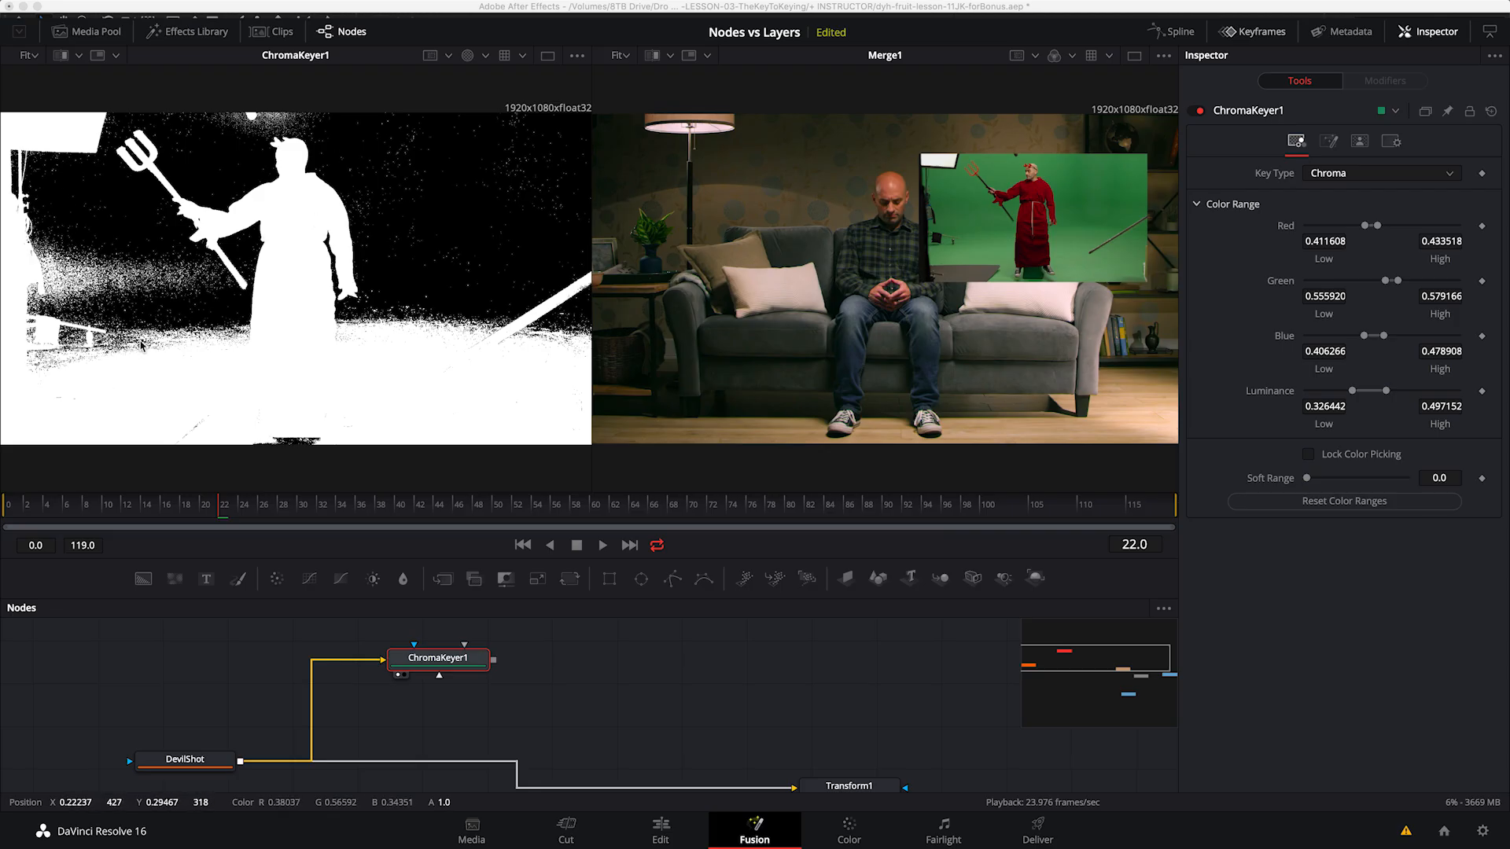
key(c)
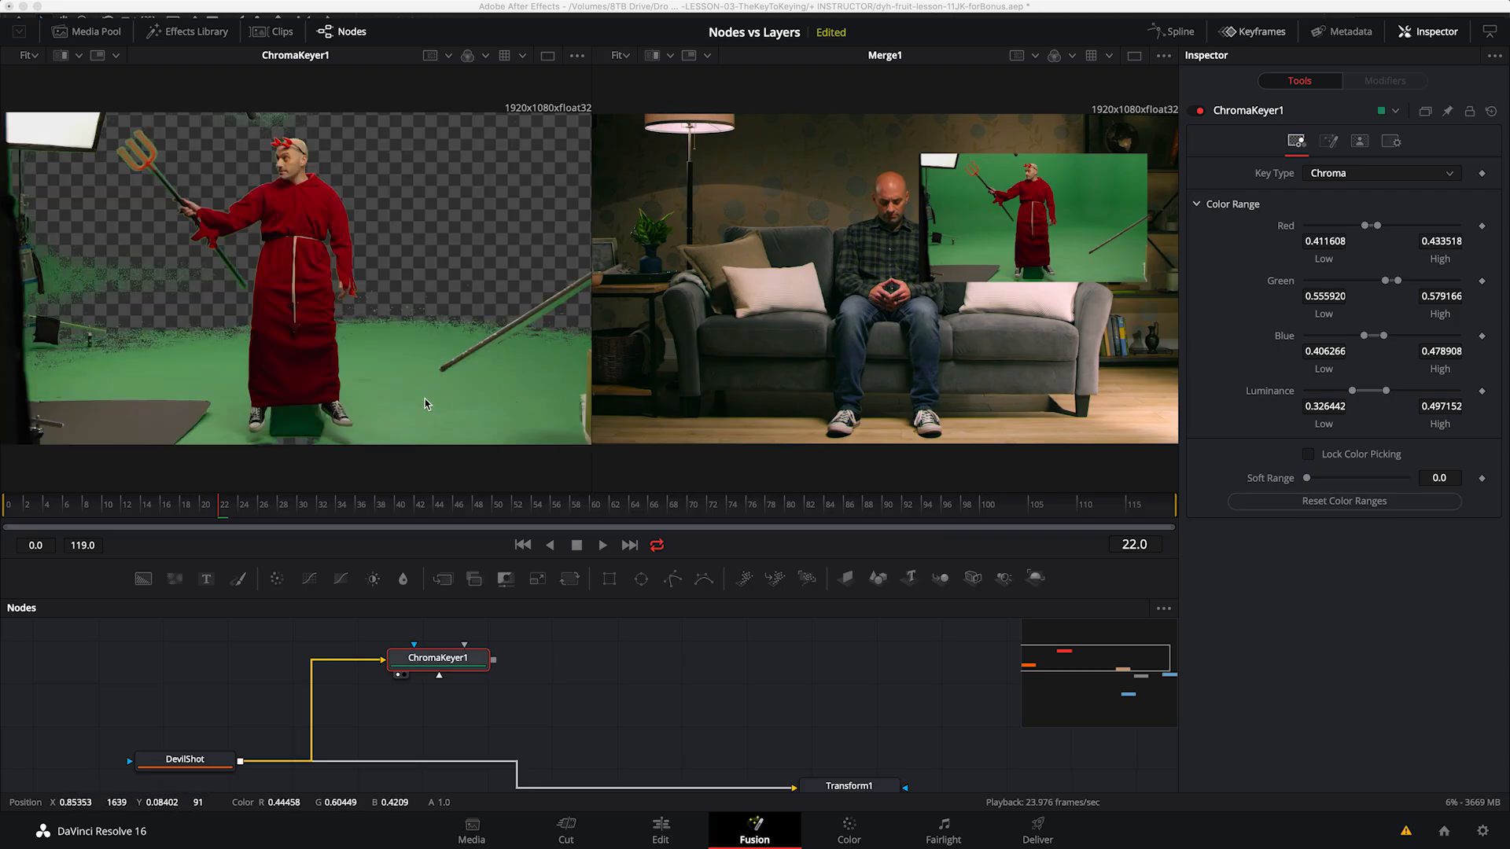
Step: Try extending the key by sampling the green floor, compare the colour and alpha views, and undo the floor sample
drag(386, 296, 421, 403)
key(a)
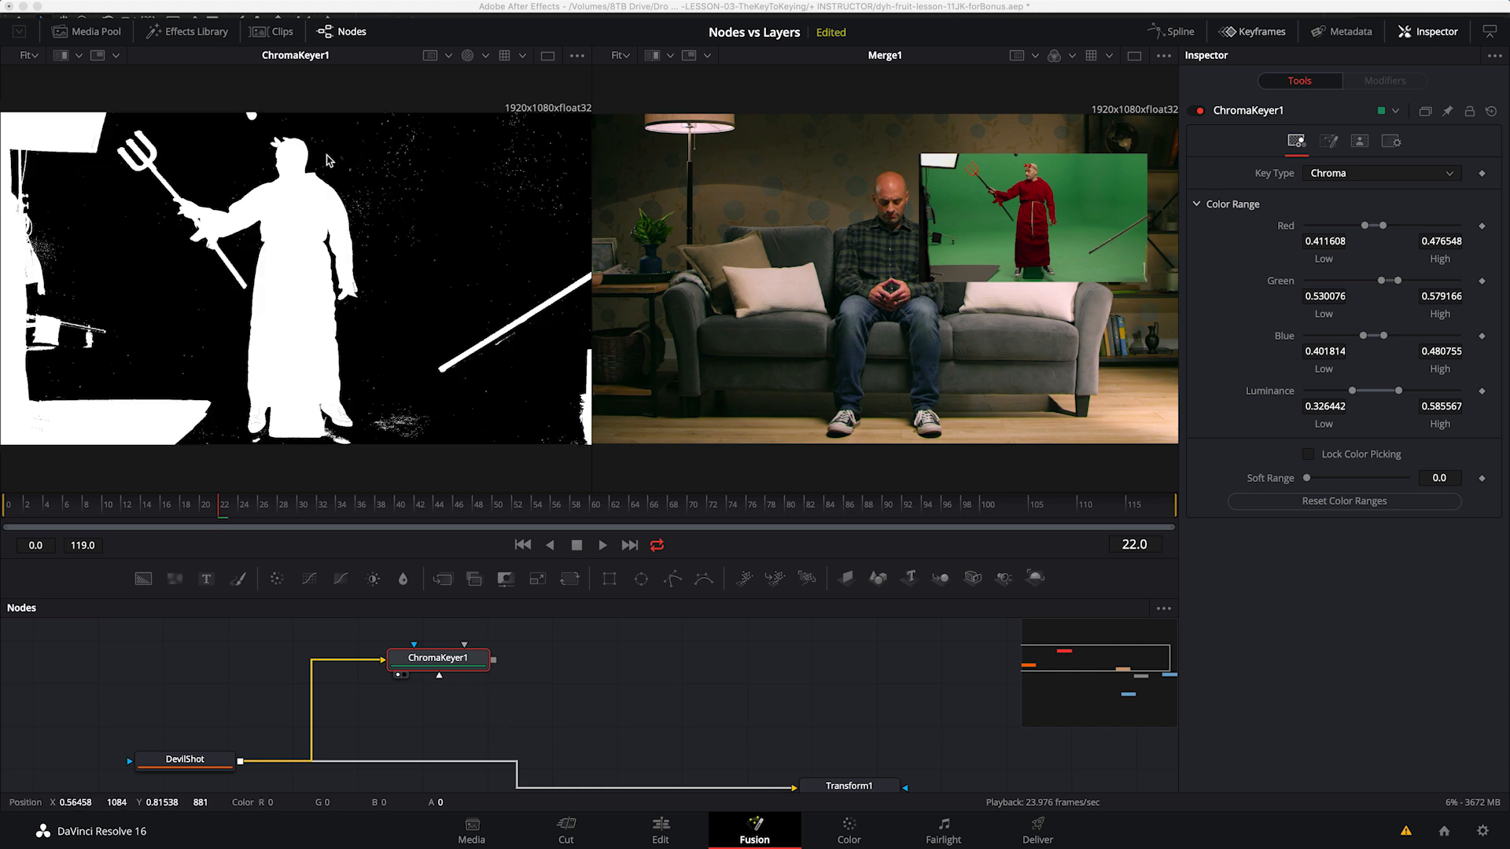
key(c)
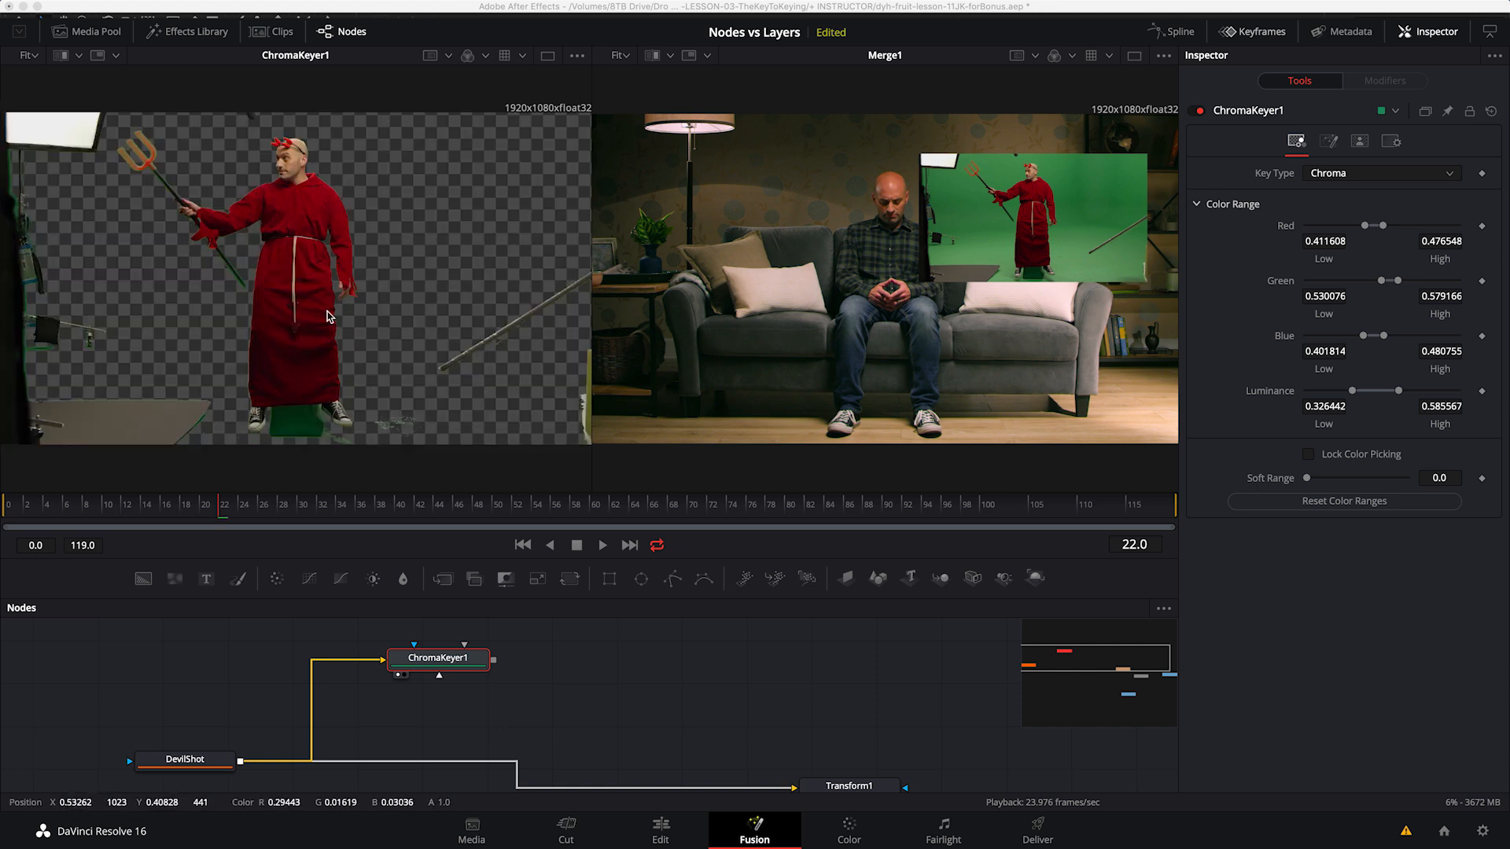
key(a)
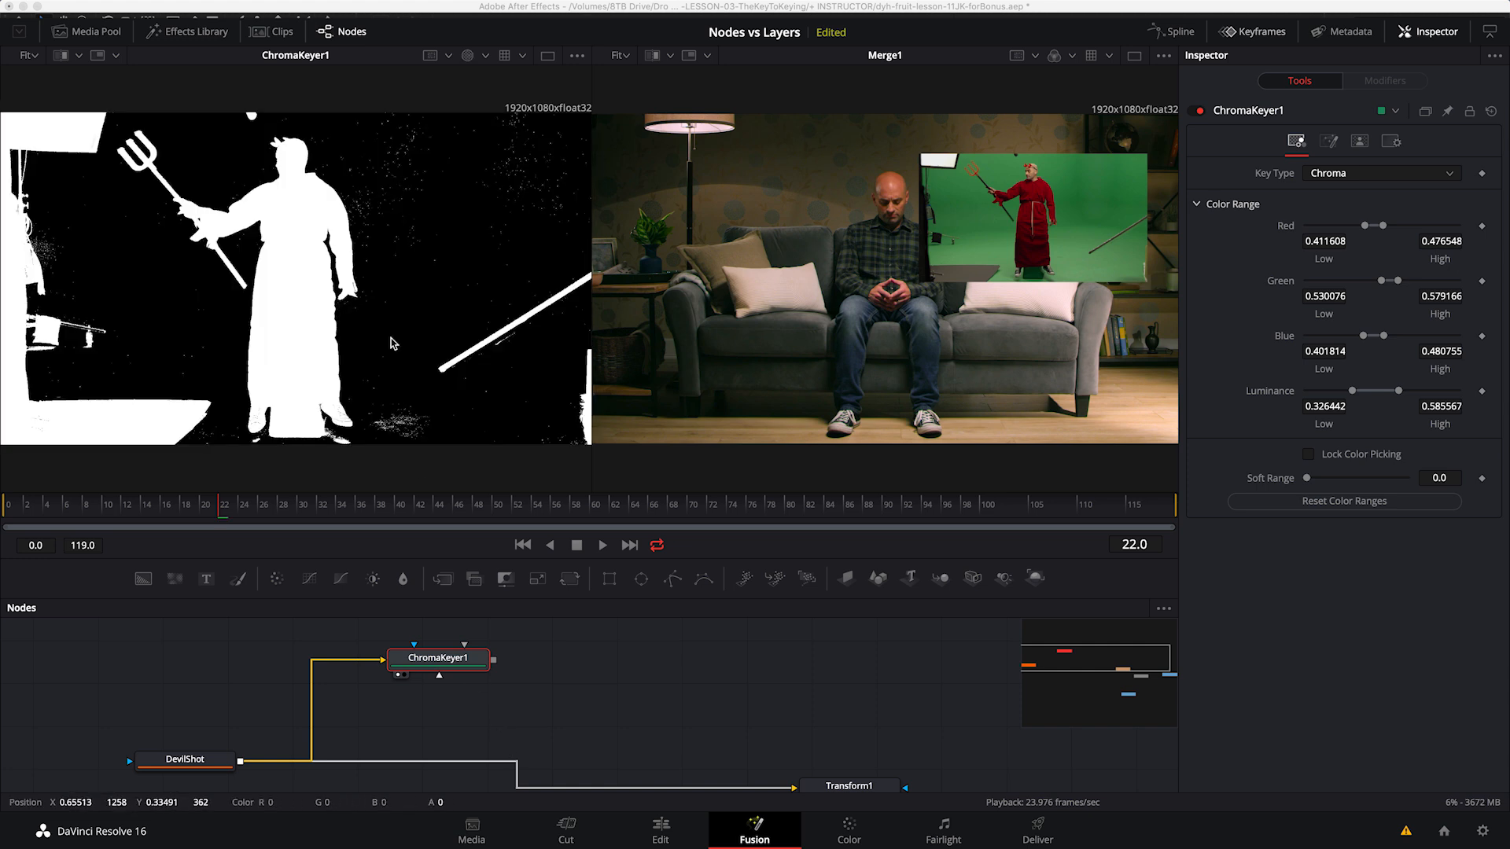
scroll(378, 372, up, 10)
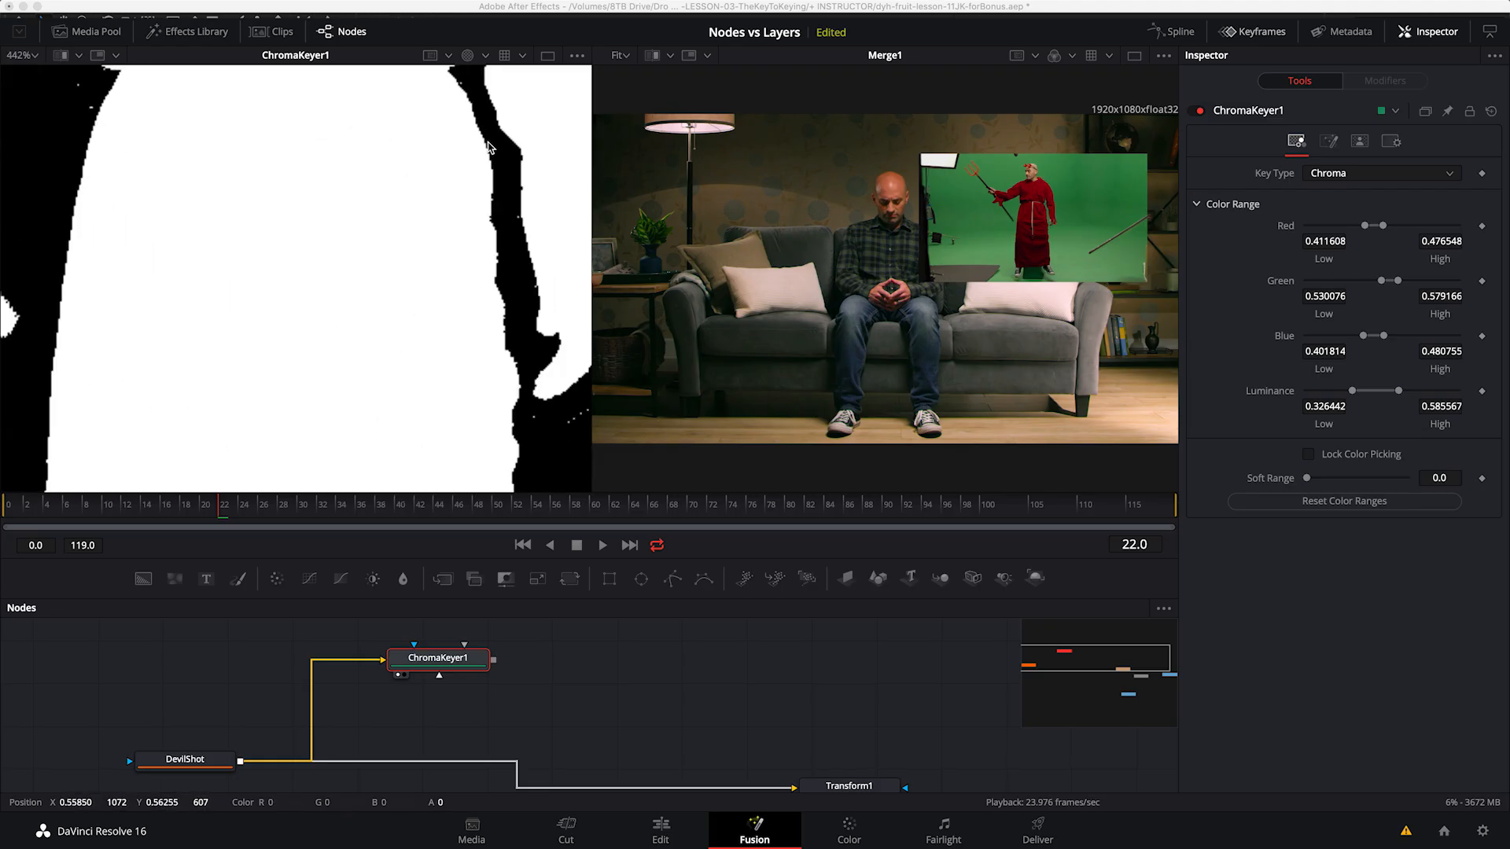
scroll(466, 322, down, 4)
drag(460, 448, 456, 453)
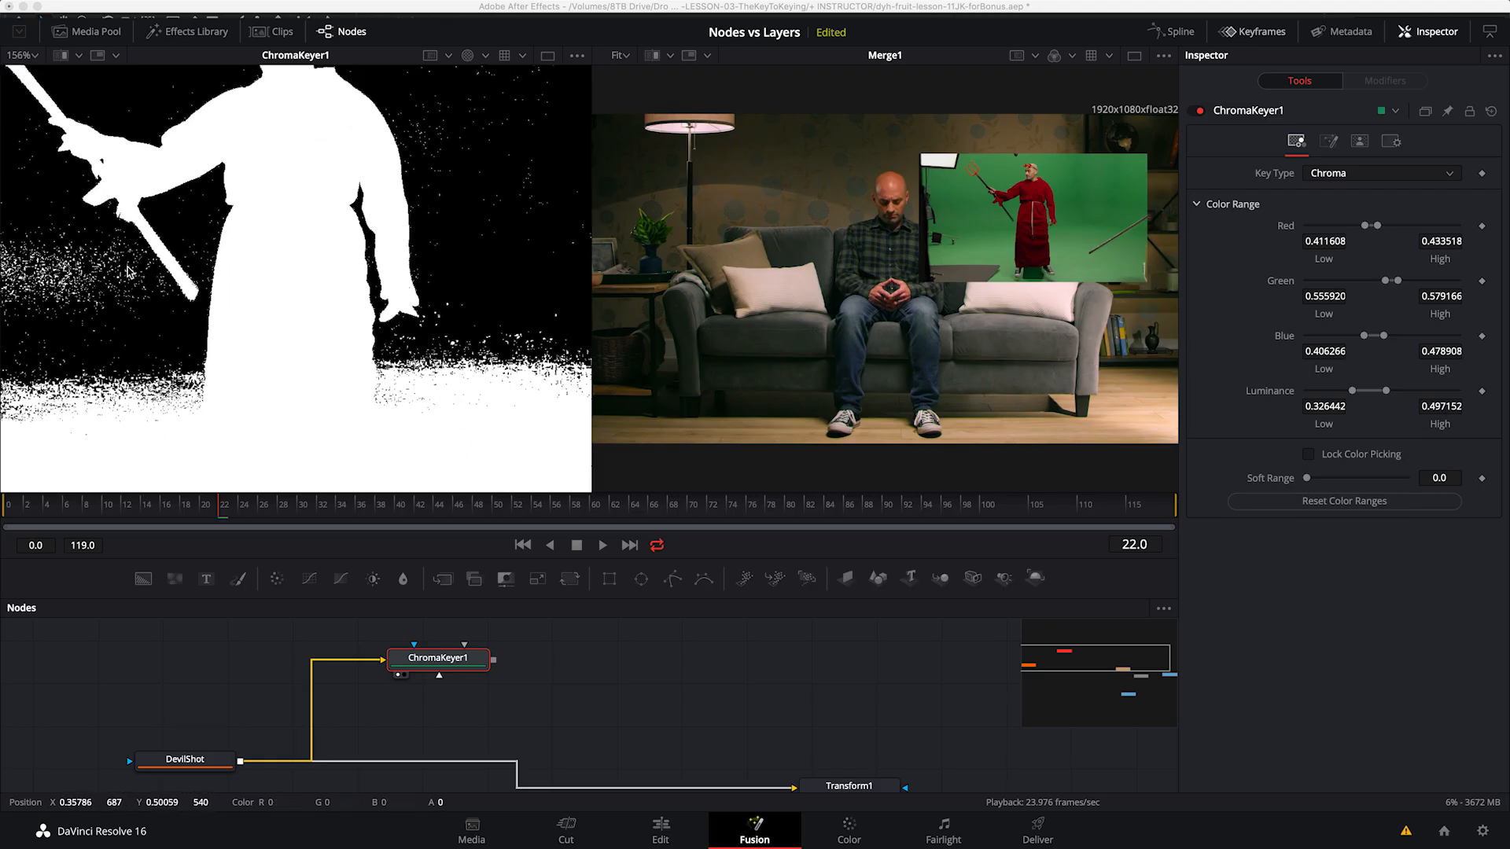
Step: Clean up the matte by sampling the noisy backdrop beside the pitchfork shaft and above the devil's head
click(69, 293)
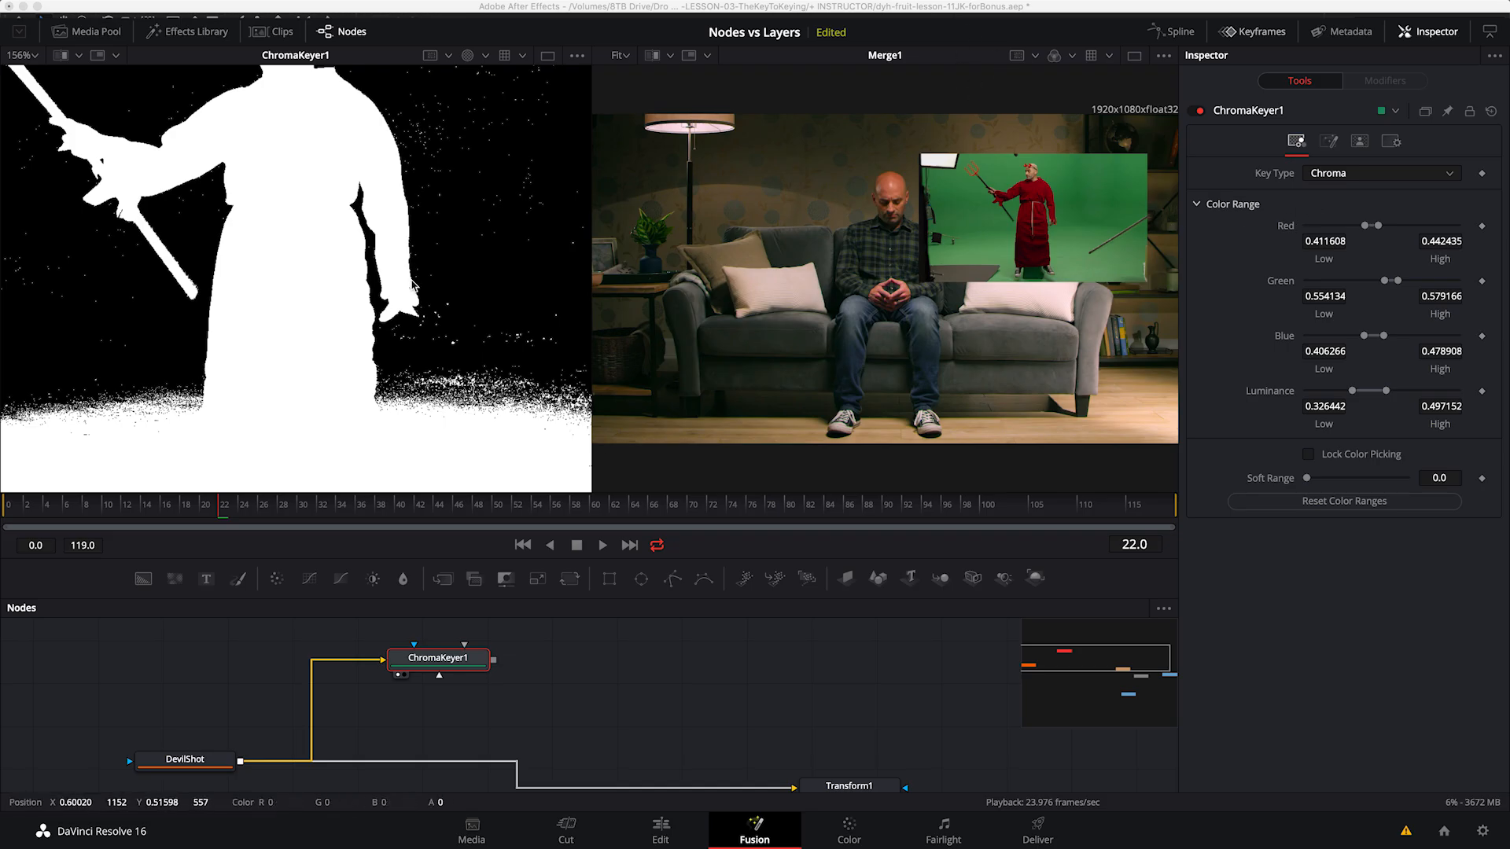
scroll(369, 271, up, 5)
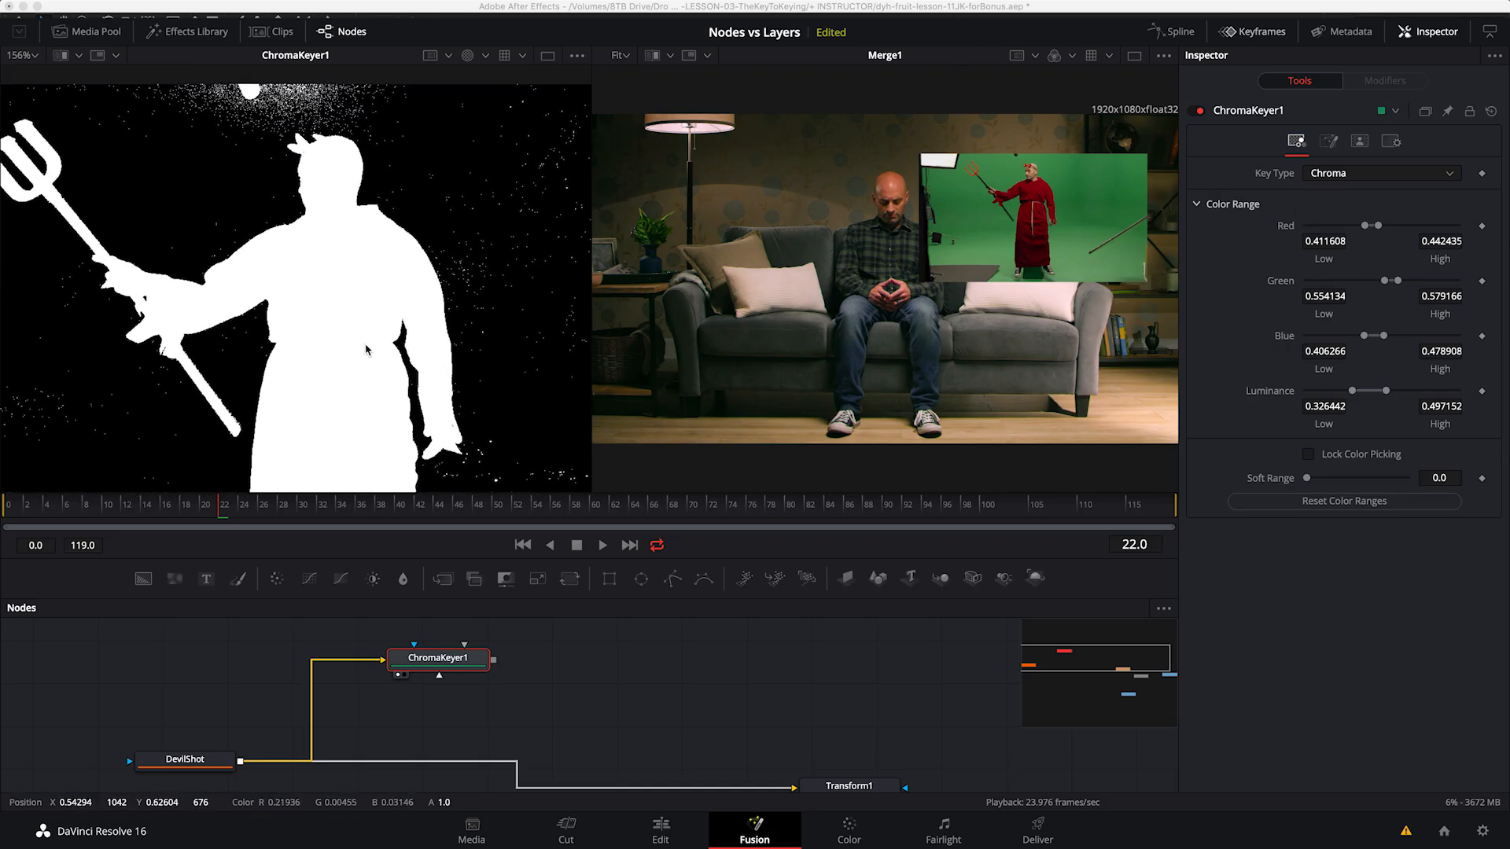
drag(361, 119, 383, 145)
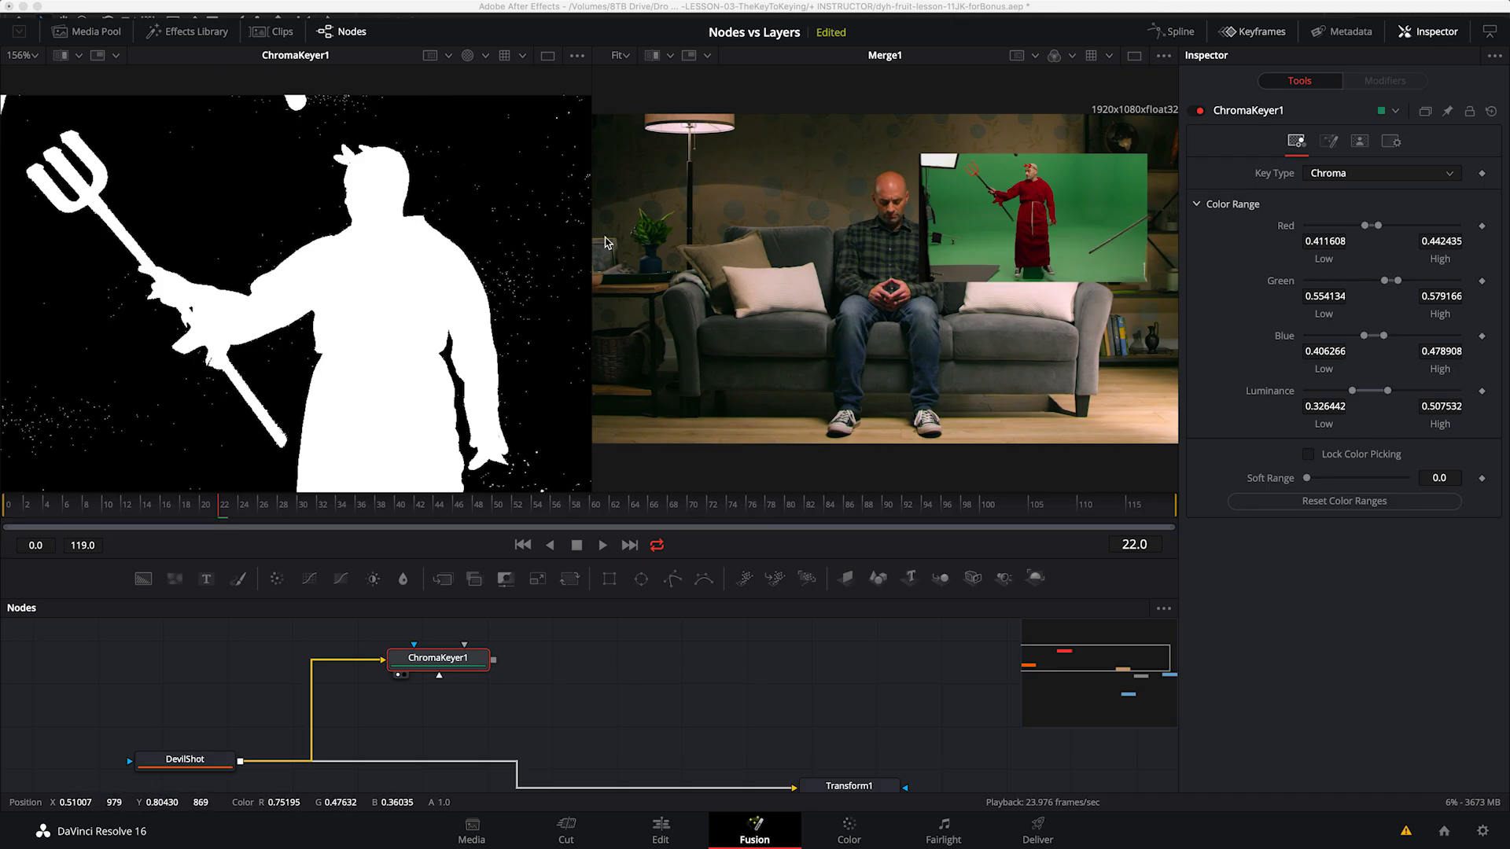
drag(436, 393, 470, 420)
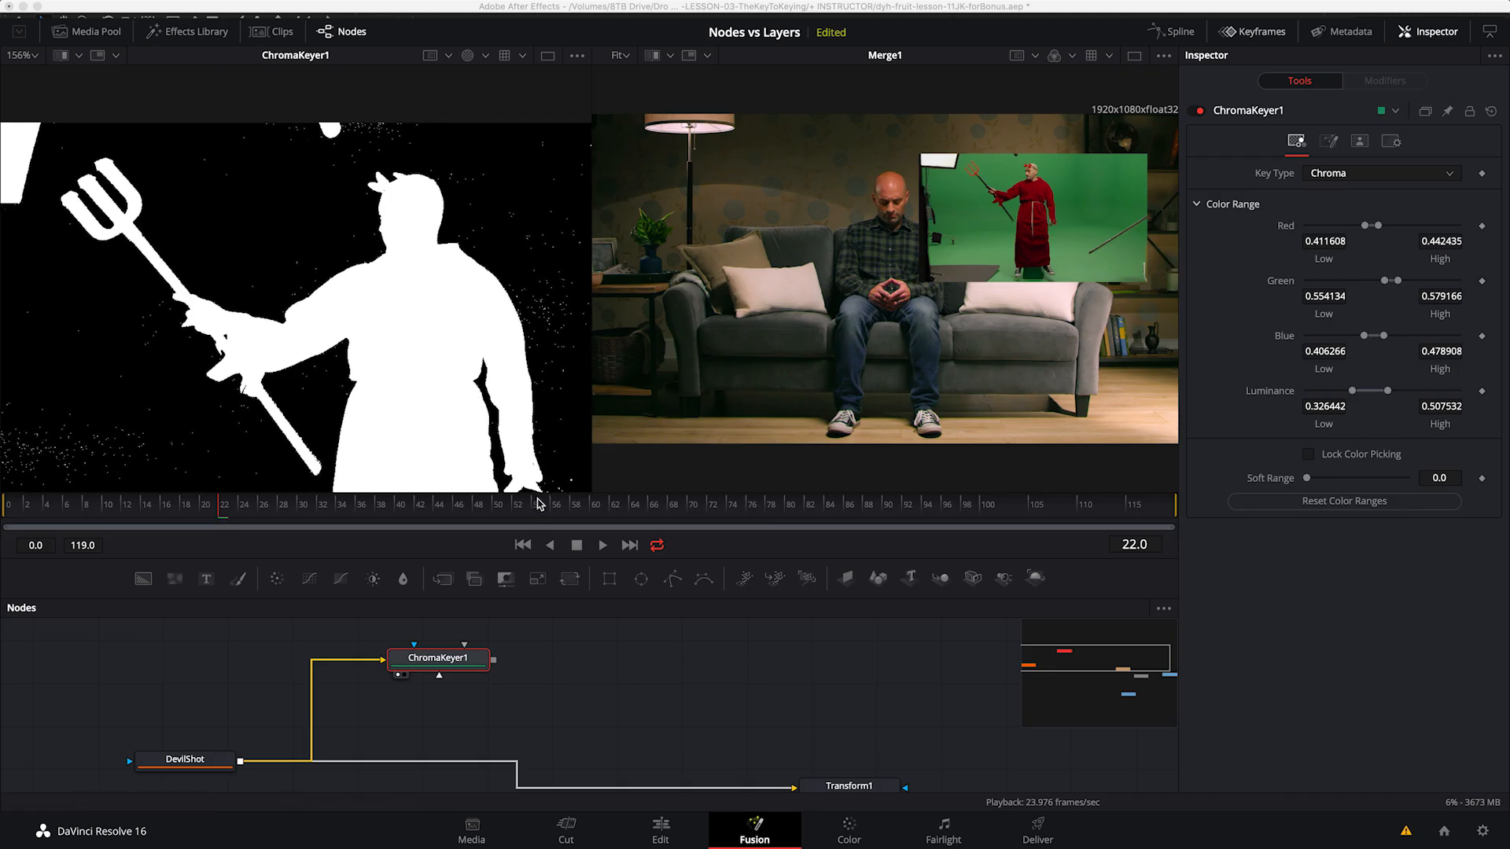
Step: Lock color picking for ChromaKeyer1 and set its Soft Range to 0.0819
scroll(472, 421, up, 5)
drag(146, 481, 123, 474)
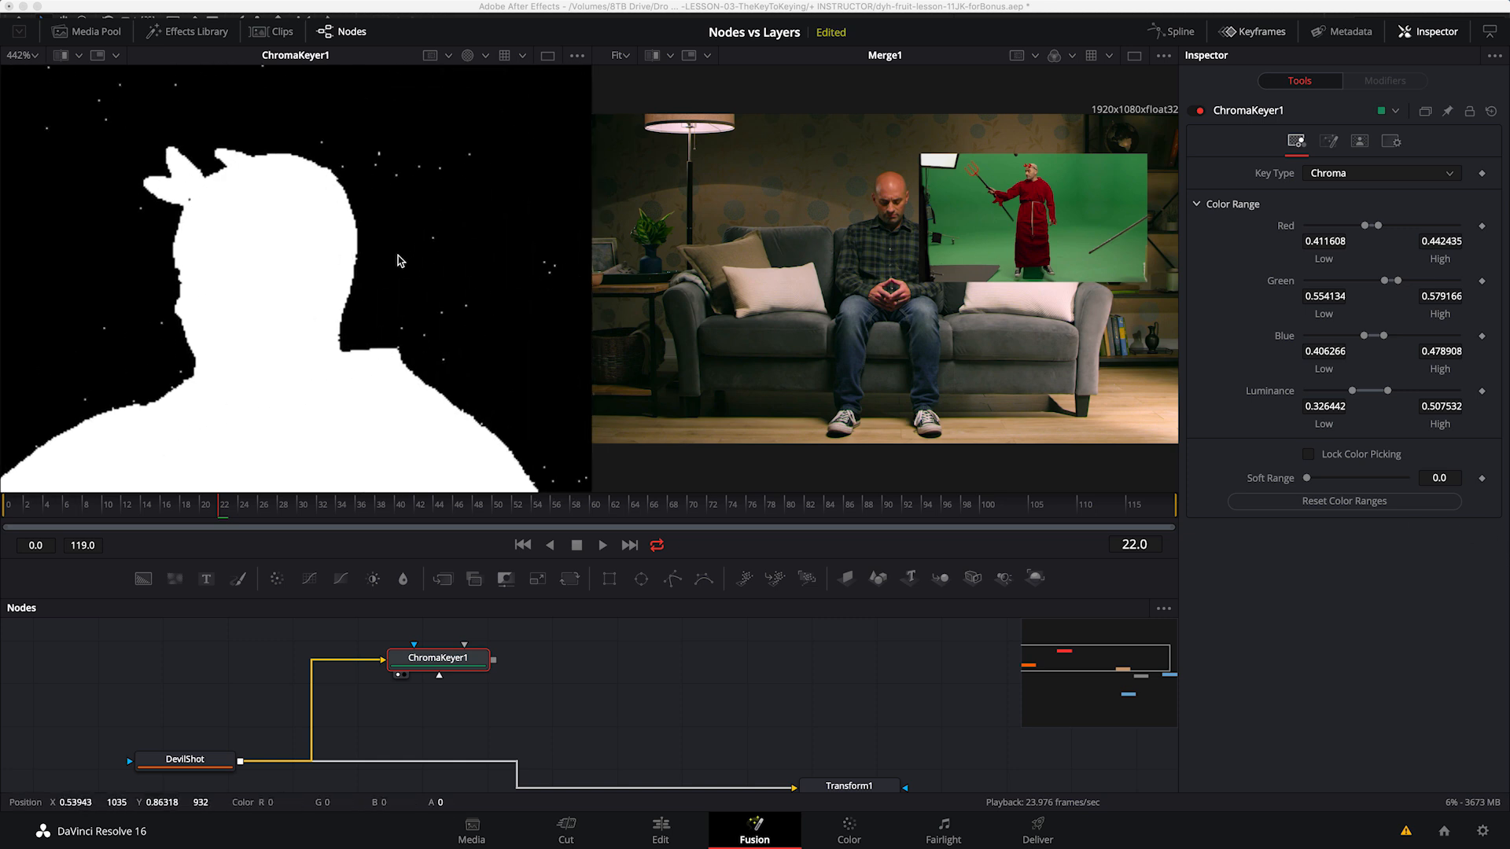
click(1308, 455)
drag(1309, 479, 1348, 479)
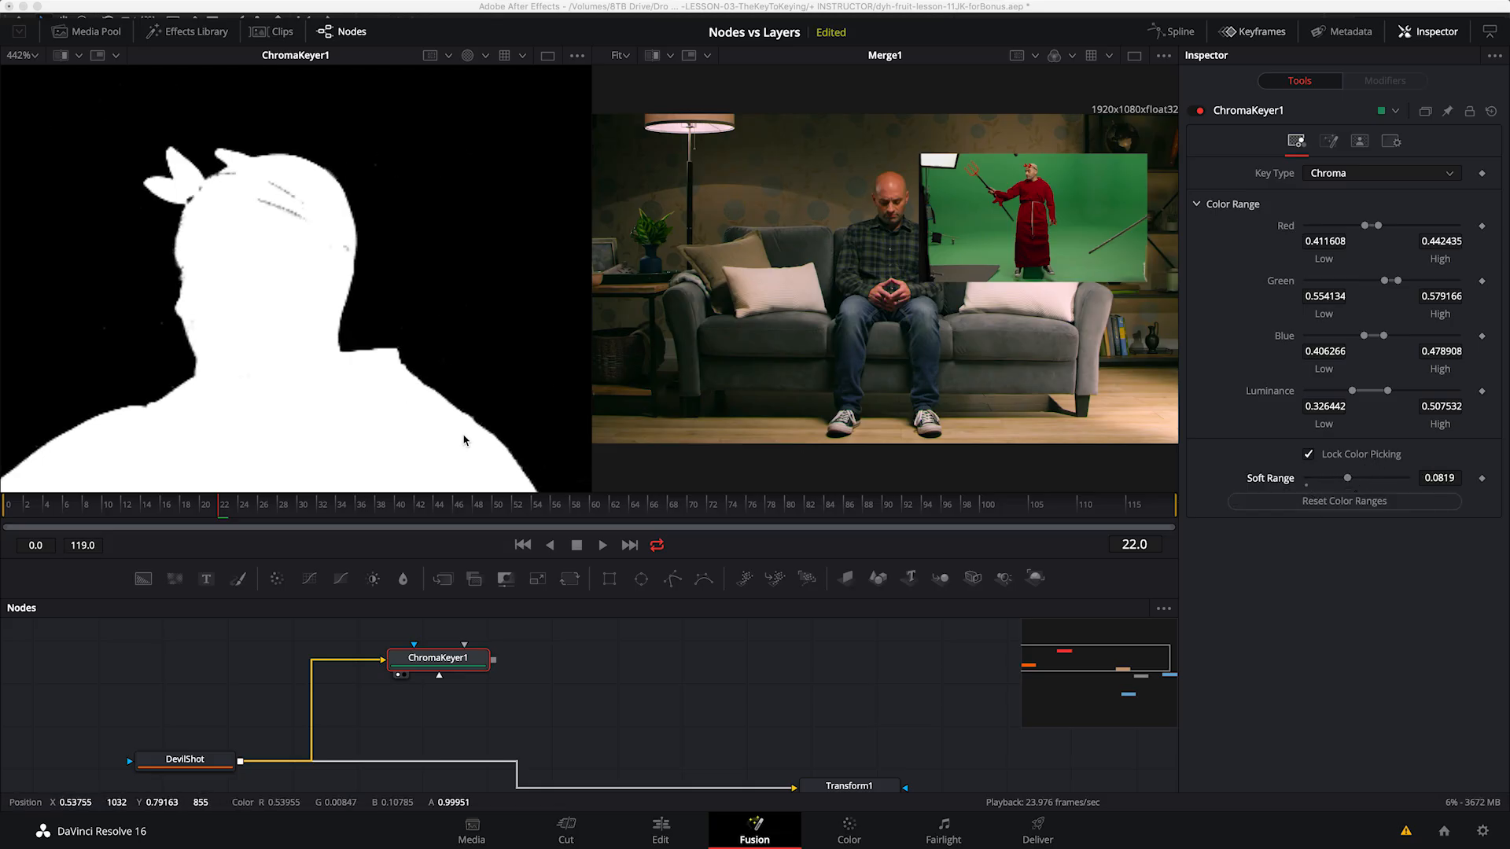
Step: Check the matte edges around the head, hand and pitchfork shaft, and raise ChromaKeyer1's Soft Range to 0.2
scroll(493, 431, up, 5)
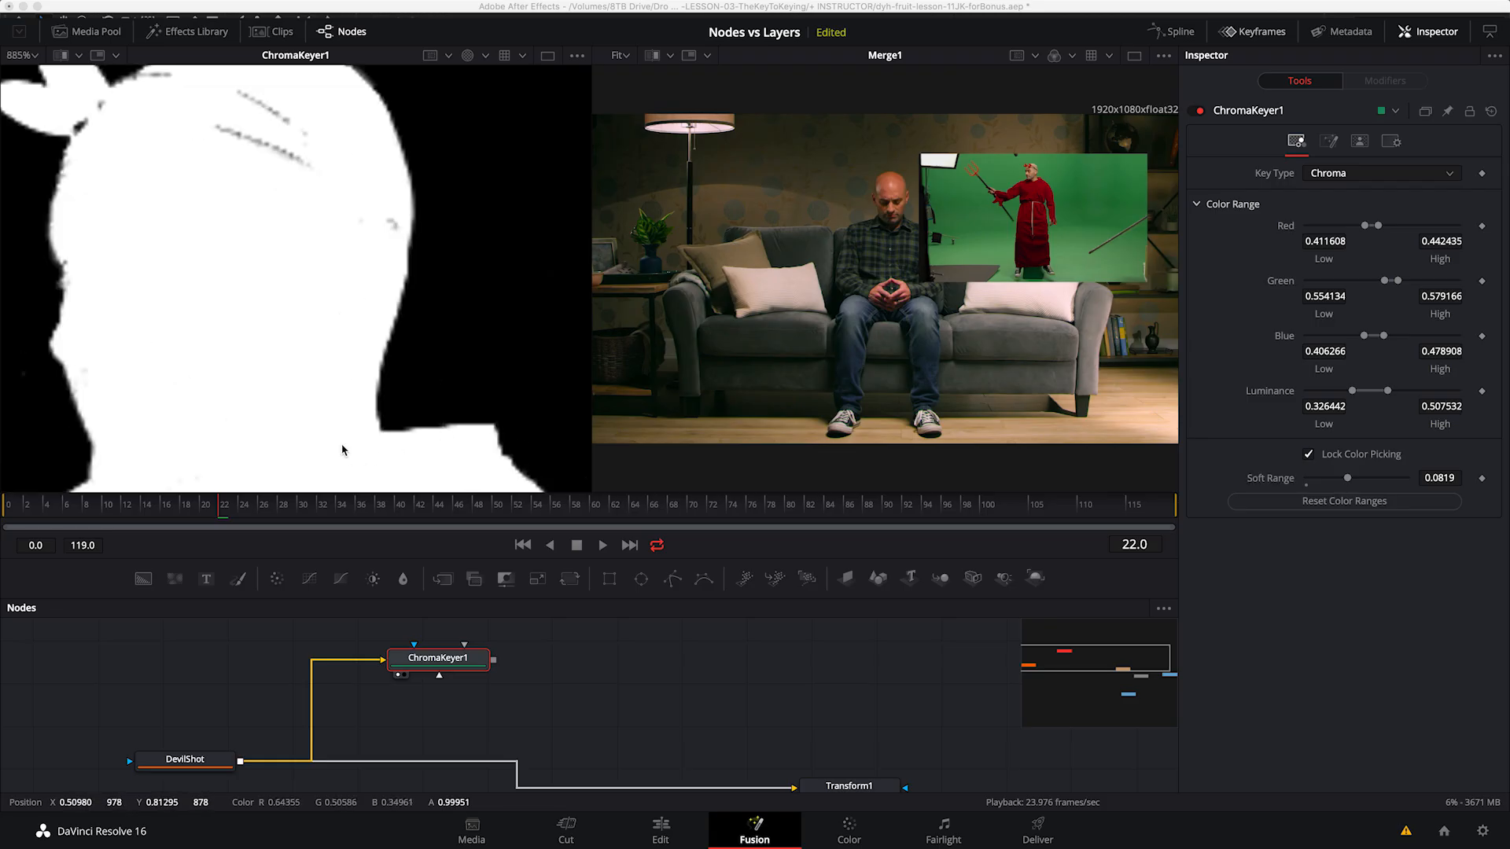
drag(198, 285, 591, 213)
drag(118, 393, 415, 344)
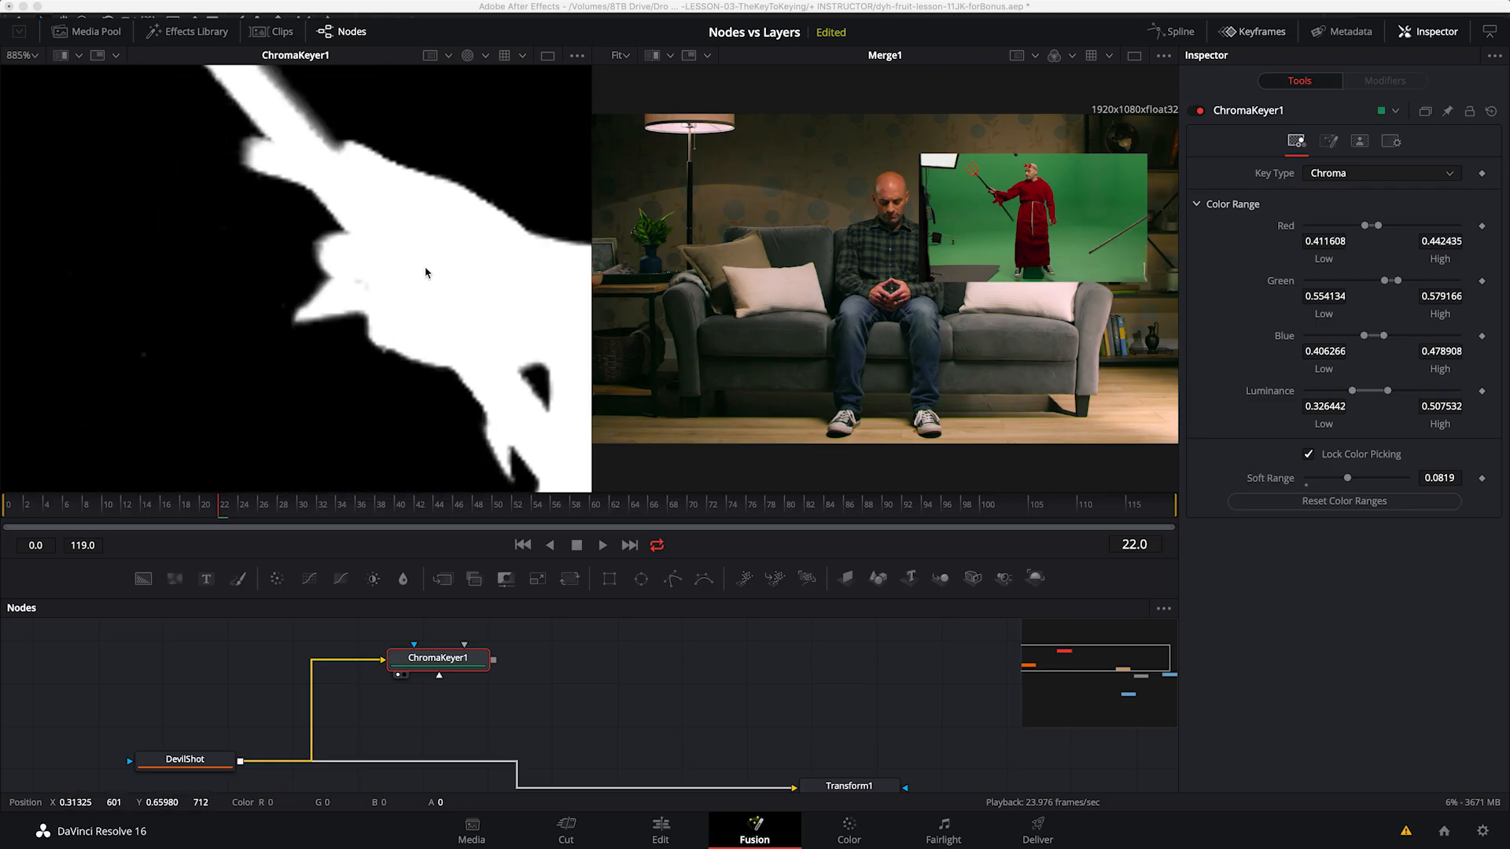
drag(259, 165, 323, 337)
drag(118, 134, 347, 404)
drag(234, 270, 150, 143)
drag(292, 338, 404, 252)
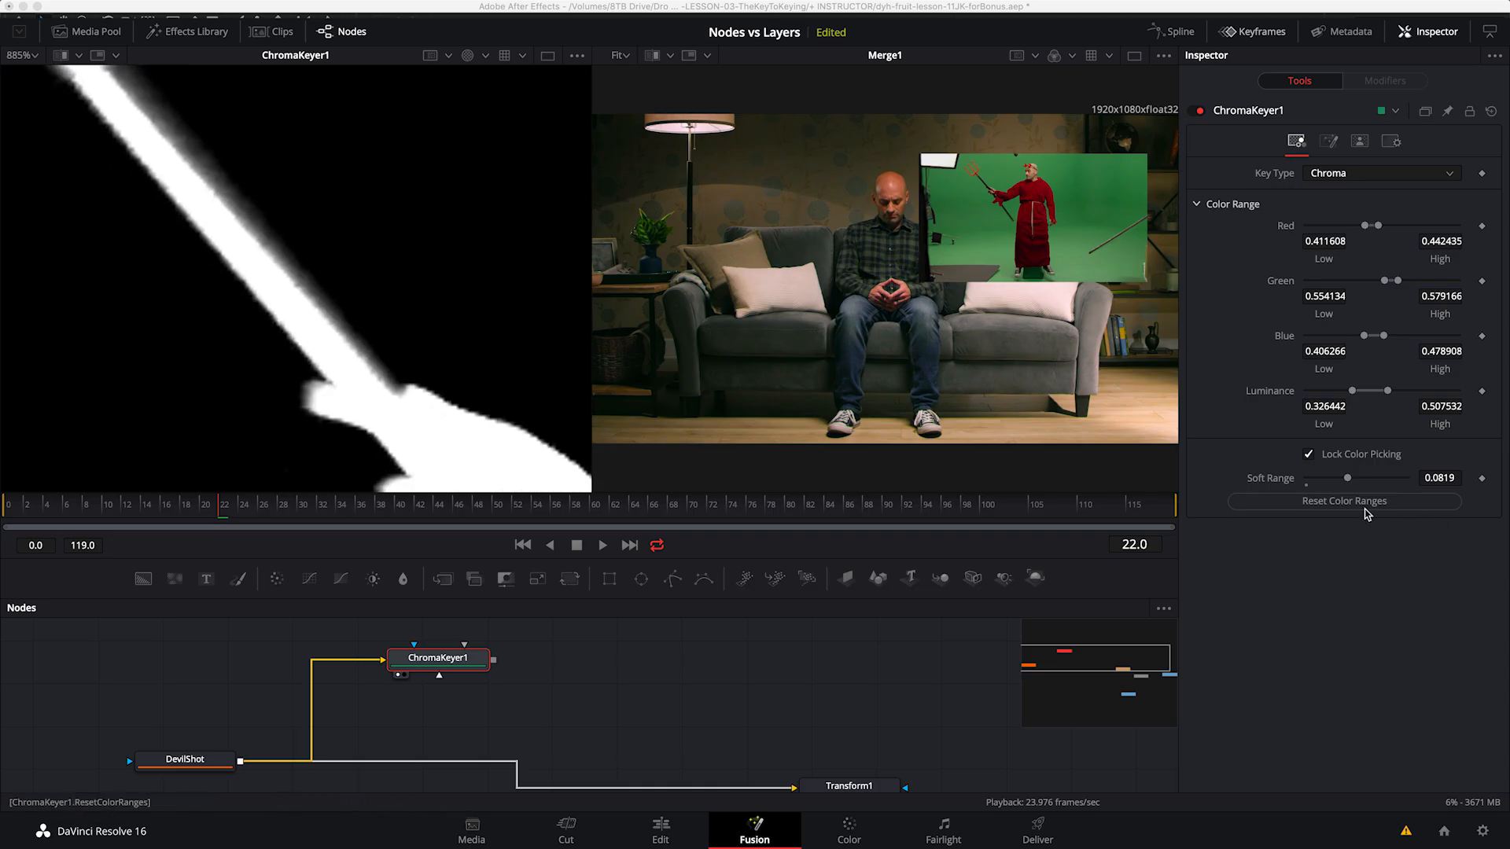
drag(1347, 479, 1425, 480)
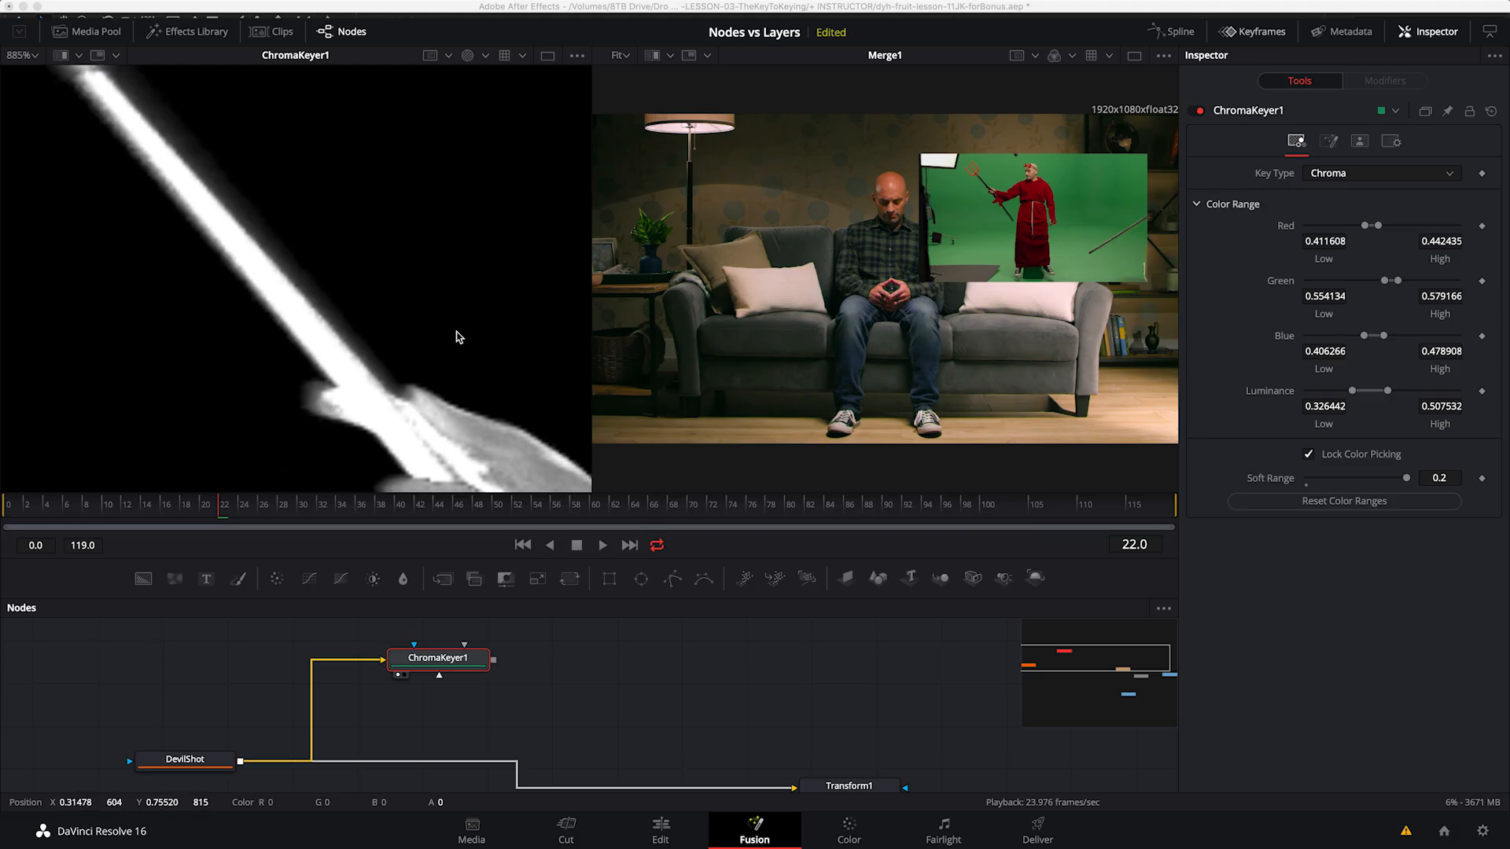
Step: Examine the alpha matte across the pitchfork, face, shoulder and hand for the effect of the softer range
scroll(458, 333, down, 5)
scroll(409, 361, up, 3)
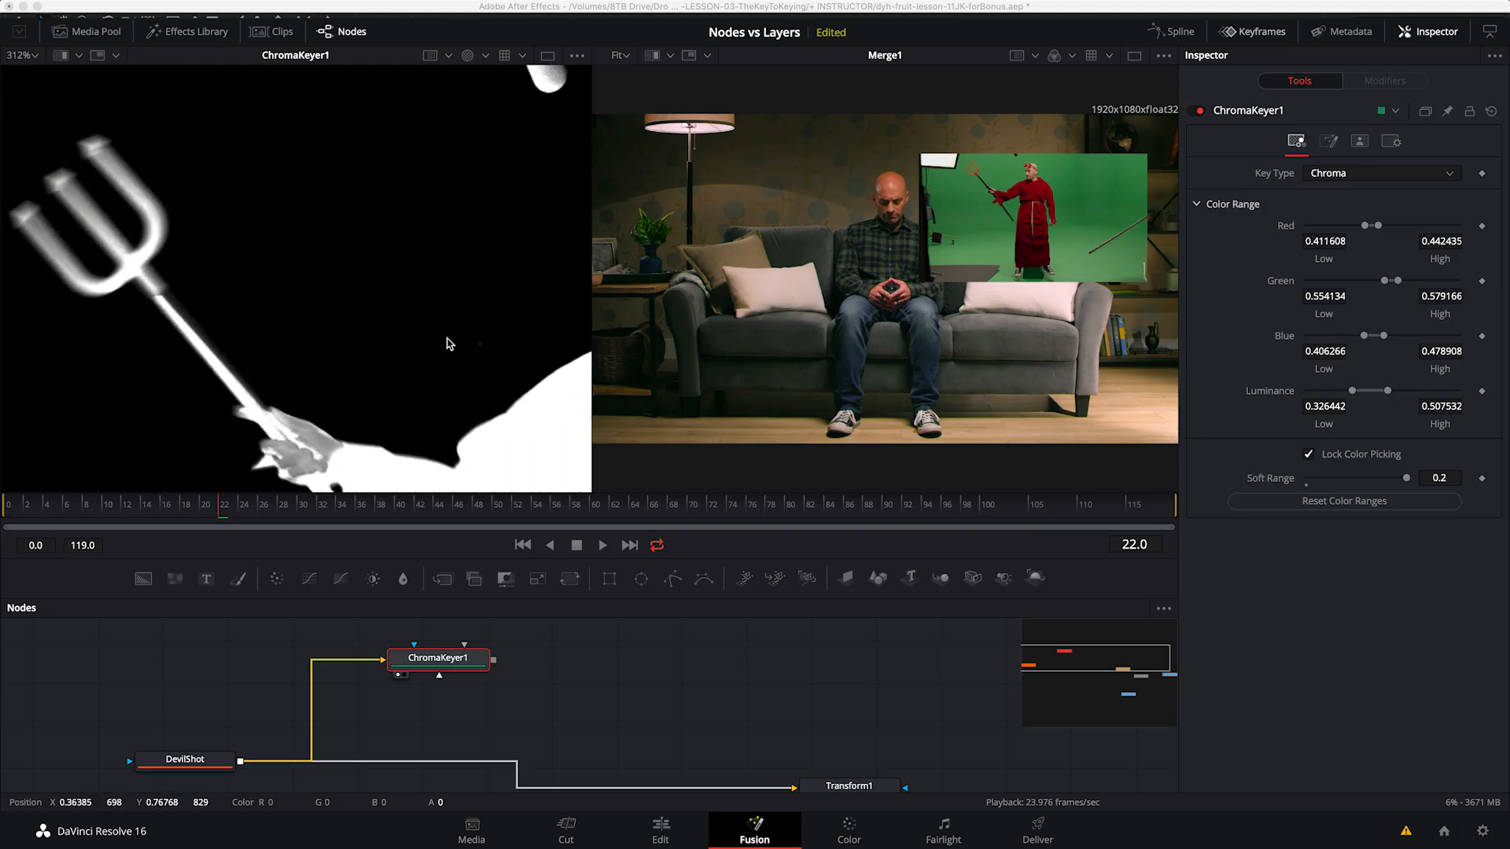
scroll(416, 359, right, 8)
scroll(401, 338, down, 4)
scroll(378, 283, down, 4)
scroll(331, 209, right, 2)
scroll(344, 346, up, 6)
scroll(427, 339, up, 3)
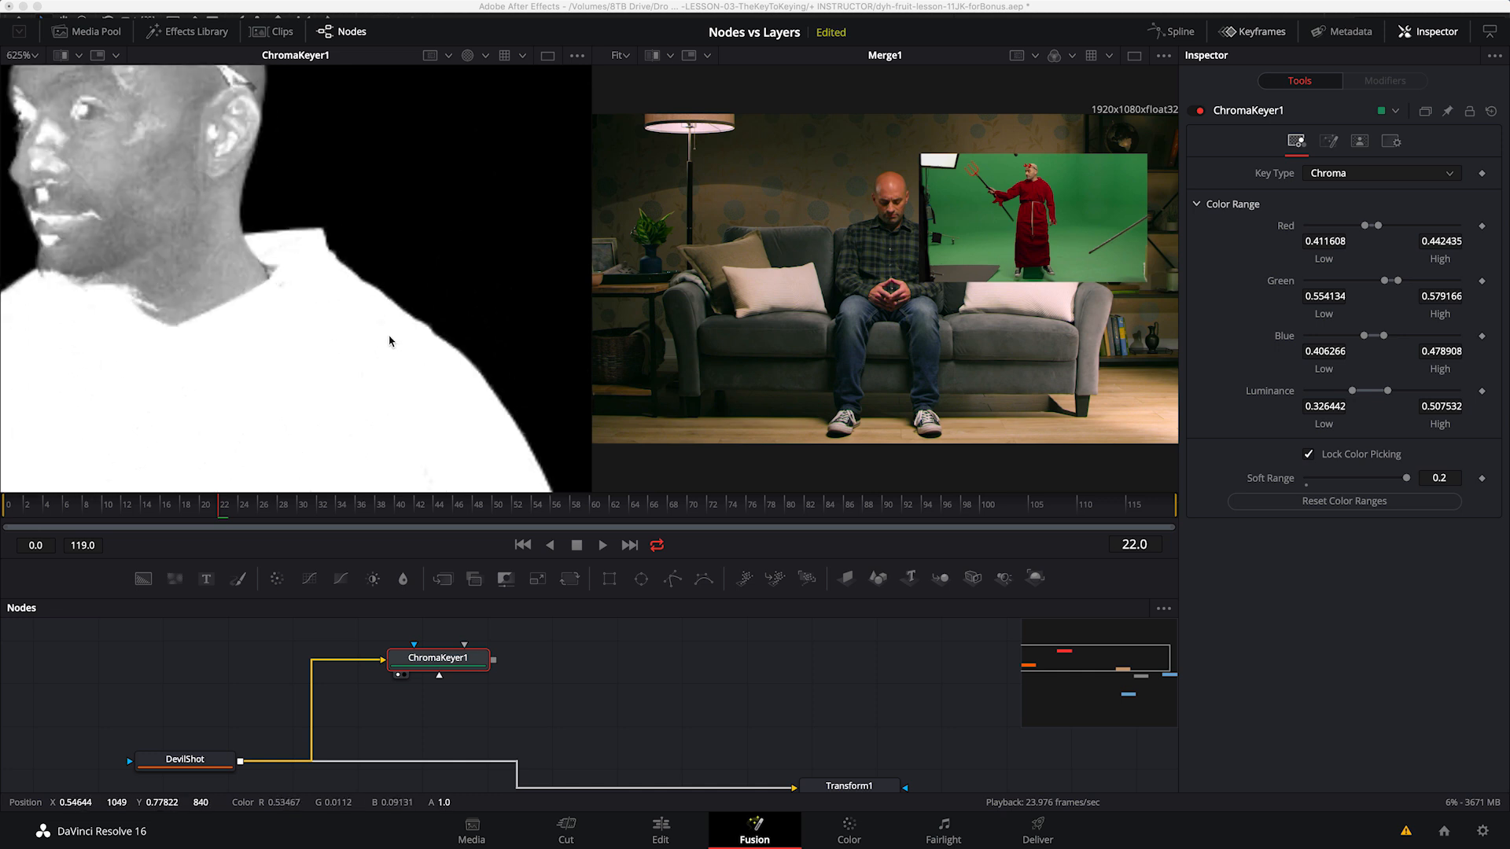
scroll(367, 344, up, 2)
scroll(172, 377, left, 6)
scroll(260, 348, left, 5)
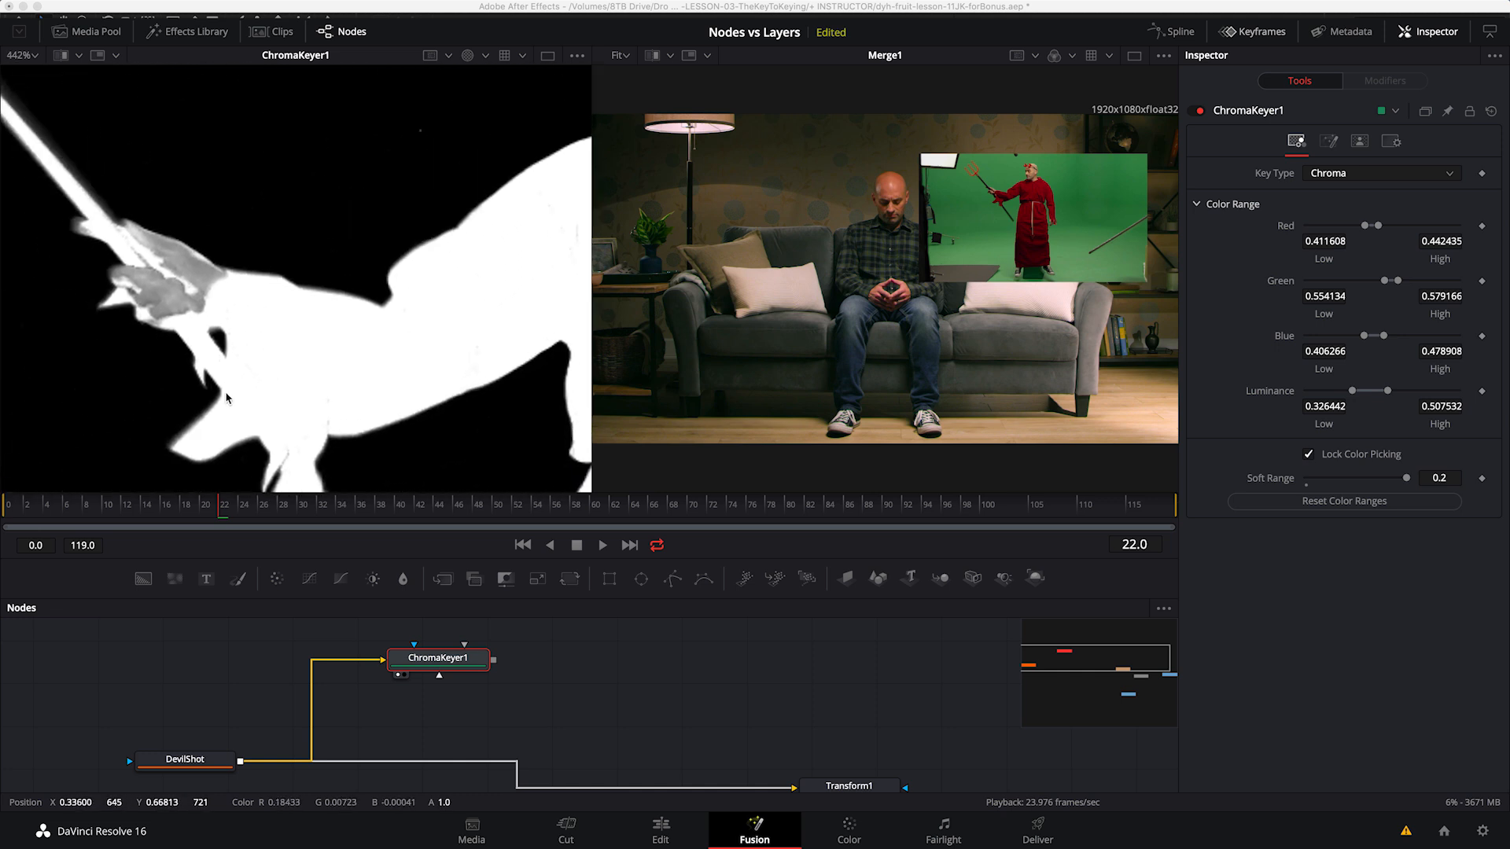
scroll(228, 346, up, 2)
scroll(385, 296, left, 4)
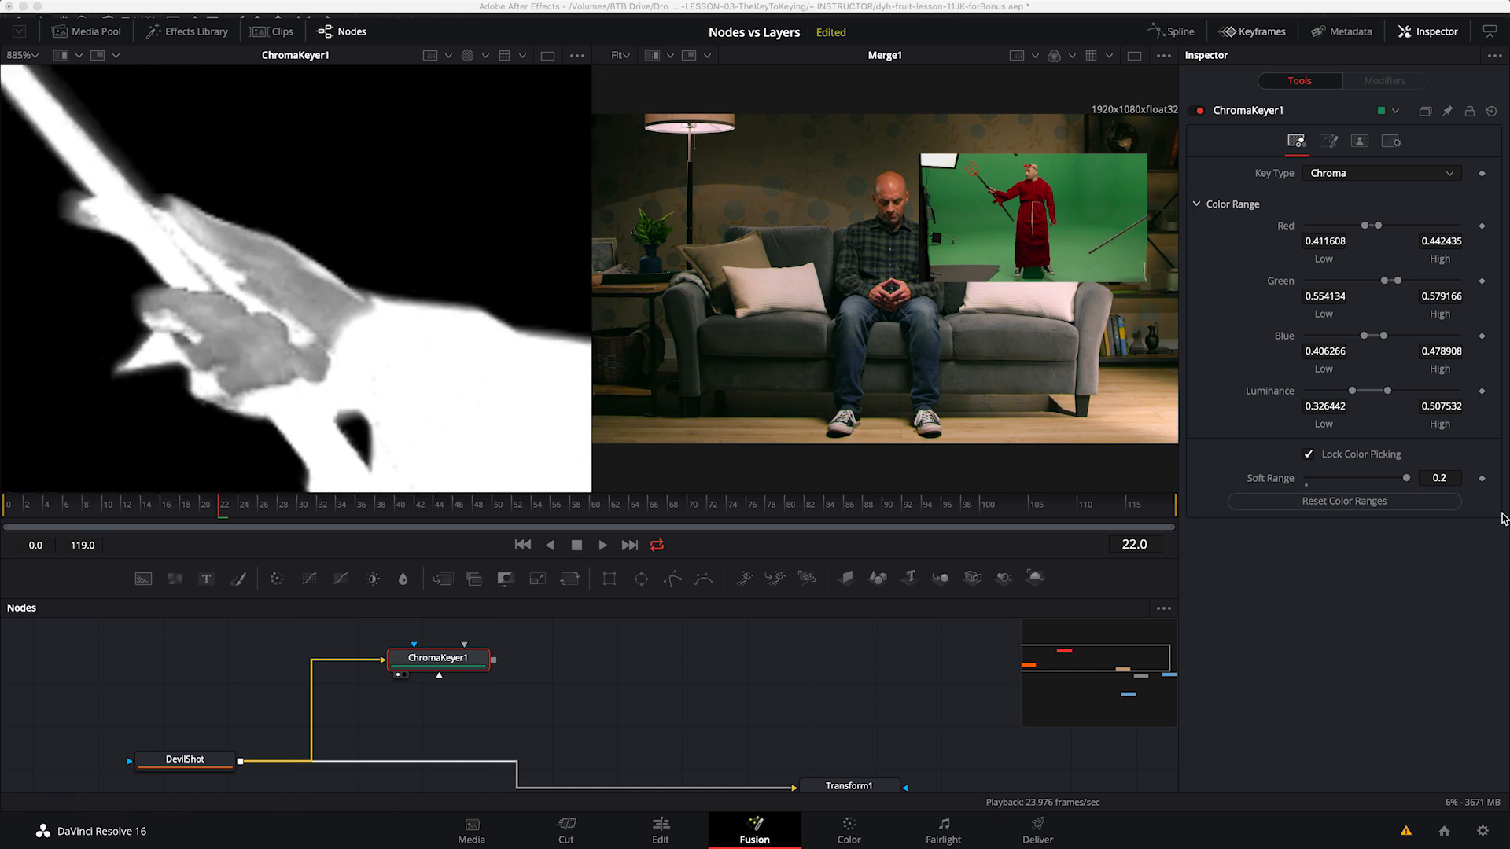
Step: Set ChromaKeyer1's Soft Range to 0.1606 and check the matte along the sleeve, pitchfork and hand
drag(1406, 478, 1392, 480)
drag(303, 224, 137, 233)
drag(574, 243, 236, 366)
scroll(371, 310, down, 10)
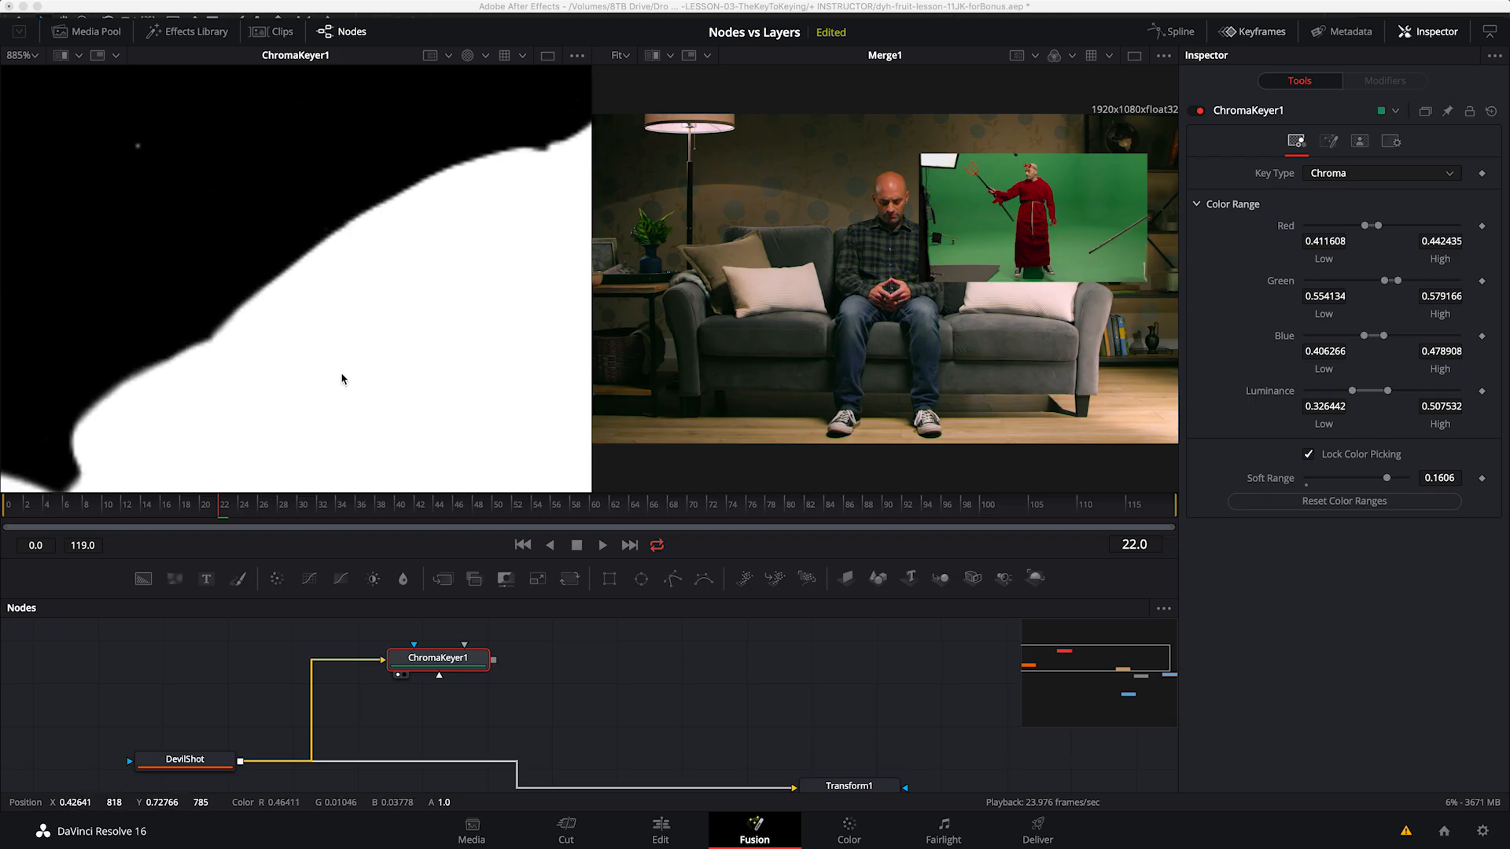
drag(196, 409, 465, 467)
drag(122, 162, 189, 266)
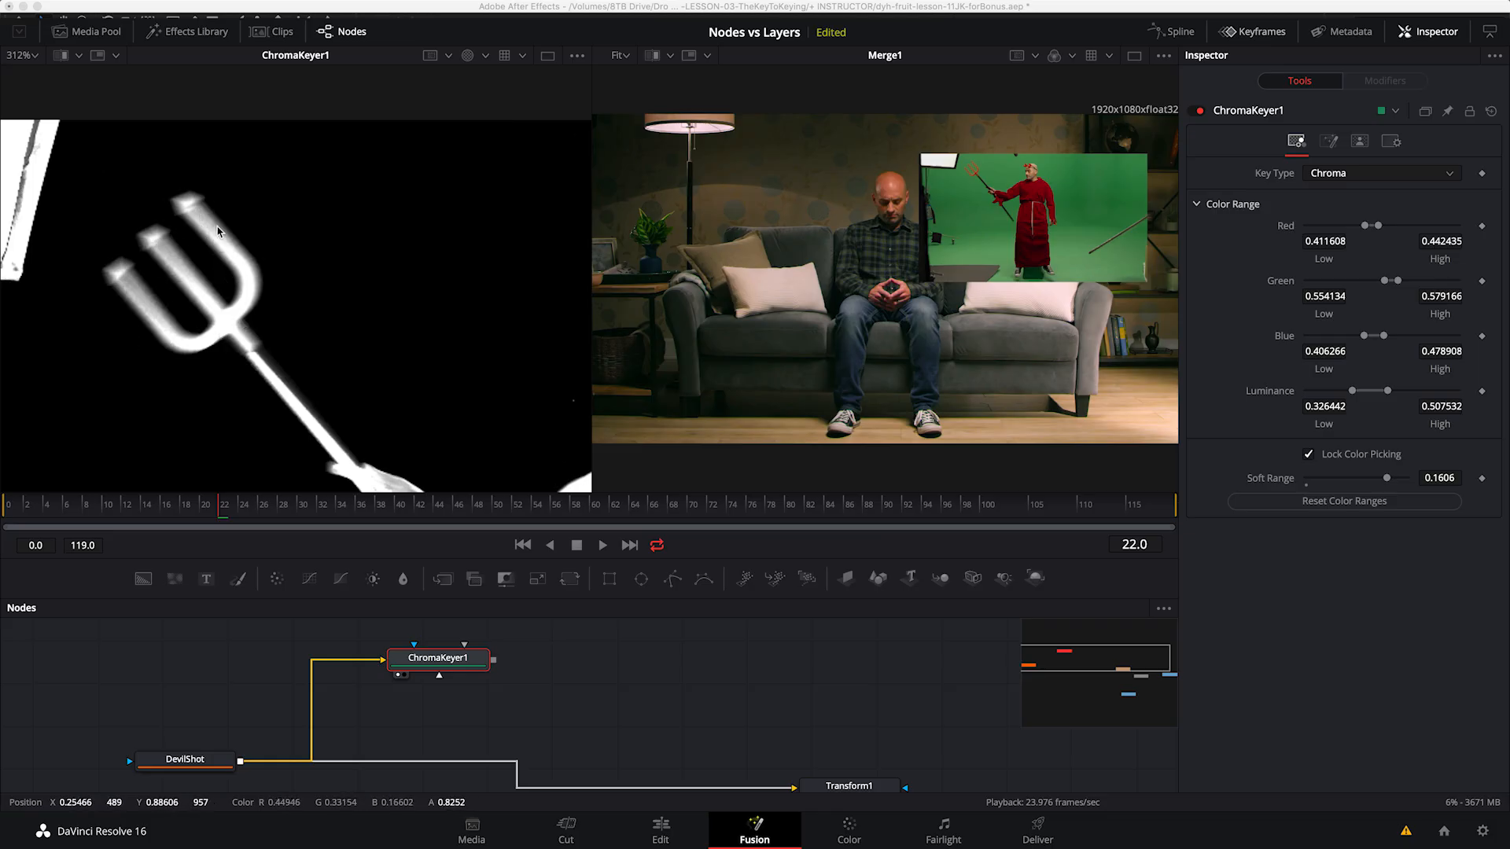
drag(354, 450, 220, 241)
drag(316, 270, 185, 281)
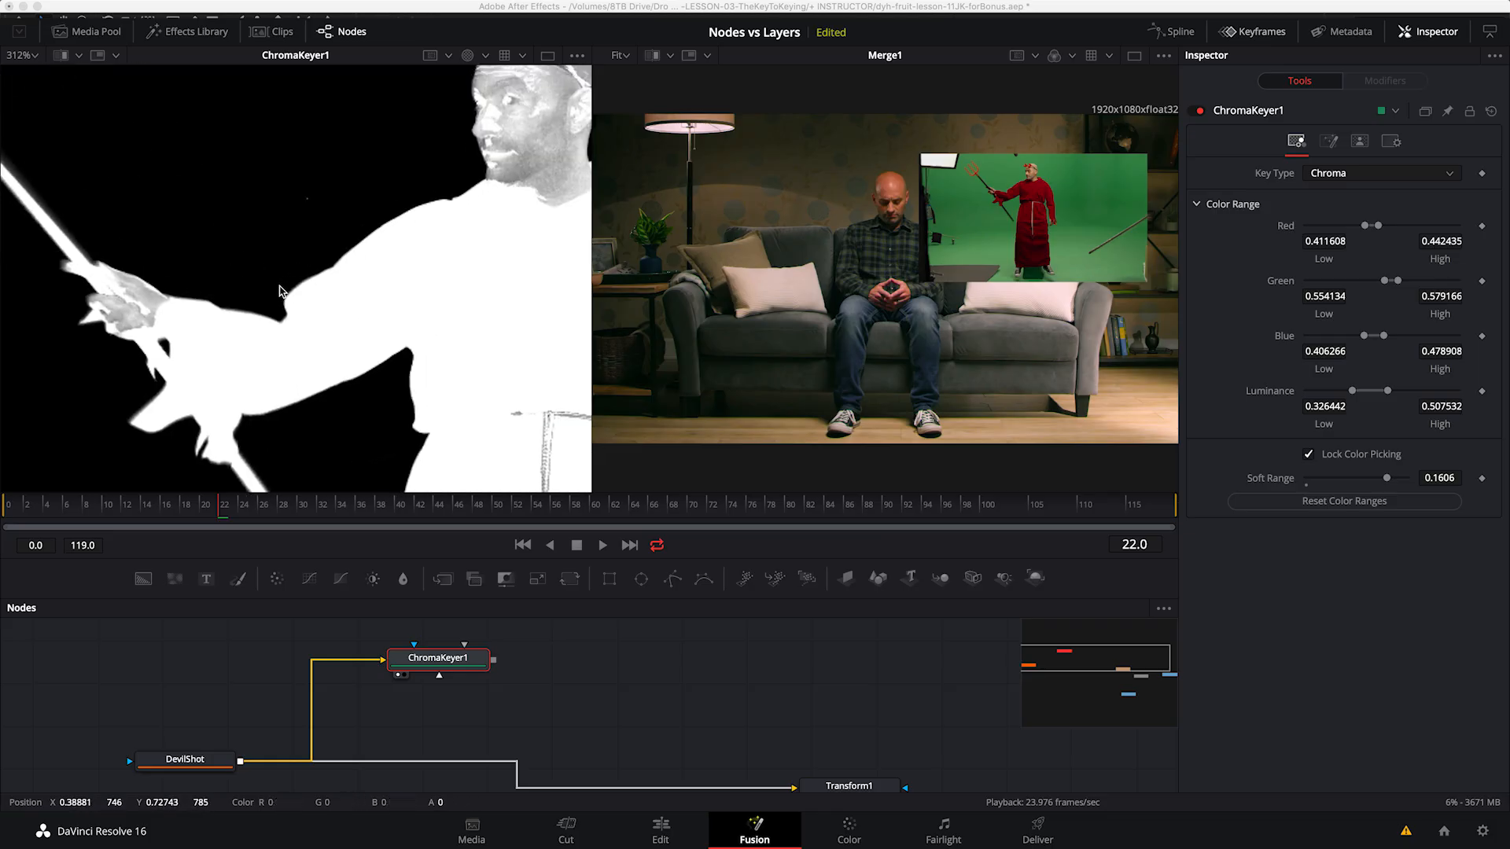
Step: Show ChromaKeyer1's matte settings and examine the alpha matte over the face, arms, robe and rope belt
click(1360, 141)
drag(508, 235, 411, 371)
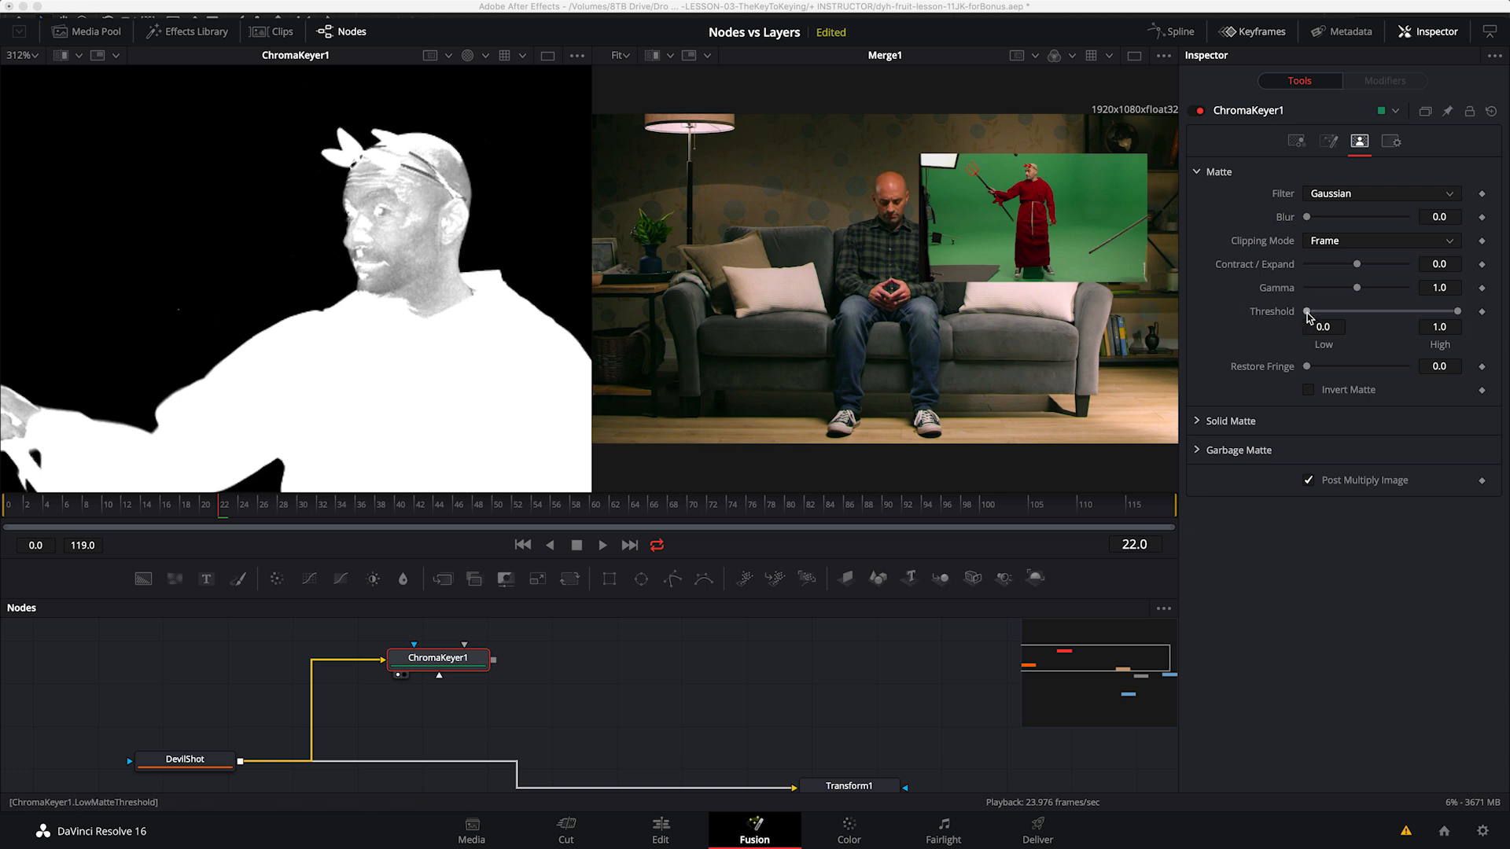
drag(485, 211, 162, 308)
drag(477, 453, 499, 375)
drag(213, 358, 559, 226)
drag(299, 472, 432, 391)
drag(279, 440, 364, 320)
drag(438, 154, 189, 326)
drag(404, 243, 311, 332)
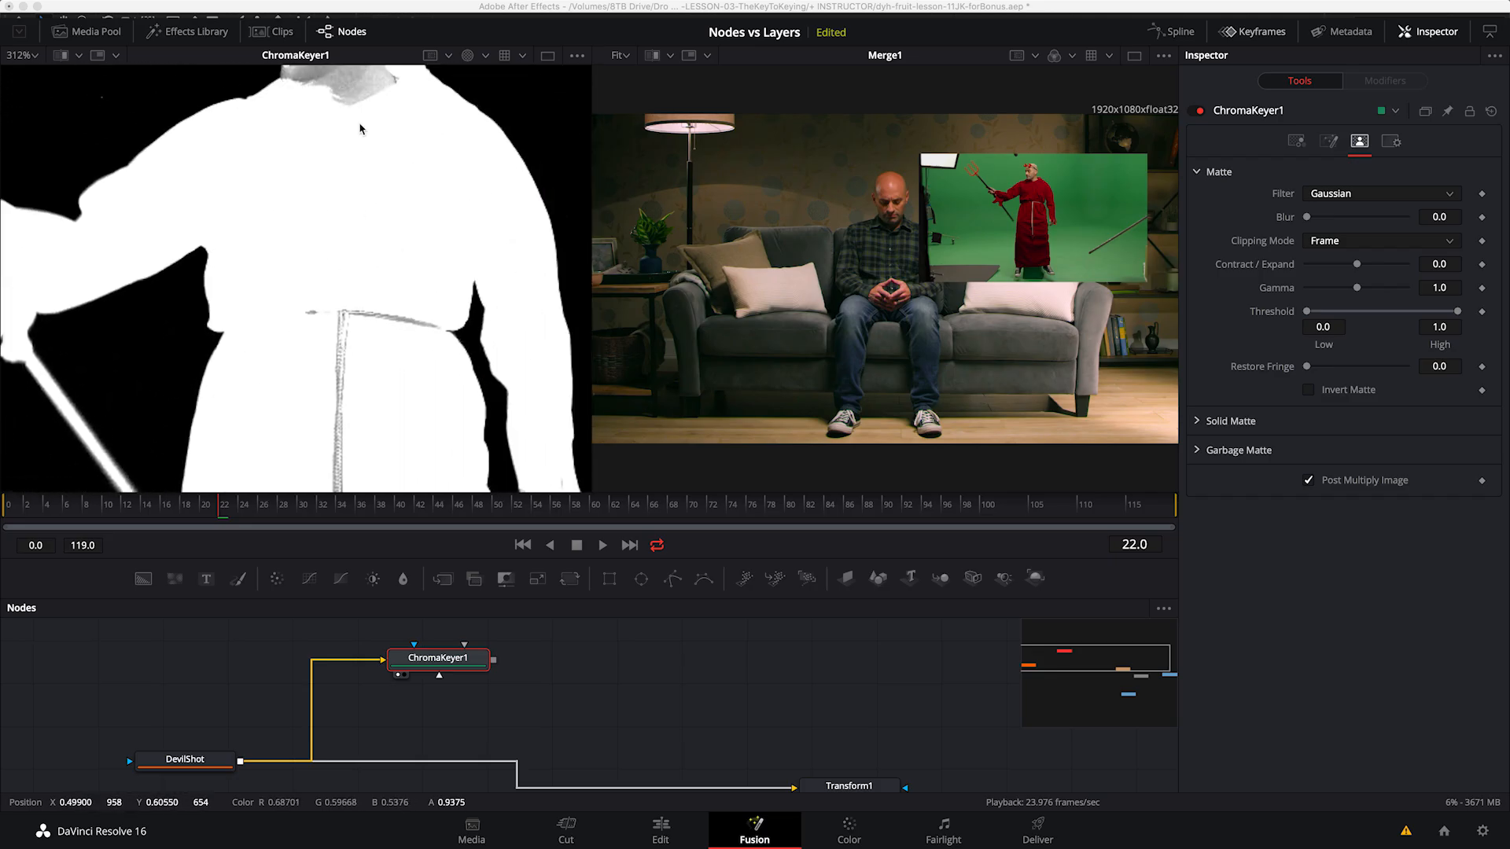
Step: Set the matte's high Threshold to 0.878 with the low Threshold at 0.0, checking the rope belt and pitchfork
key(ctrl+f)
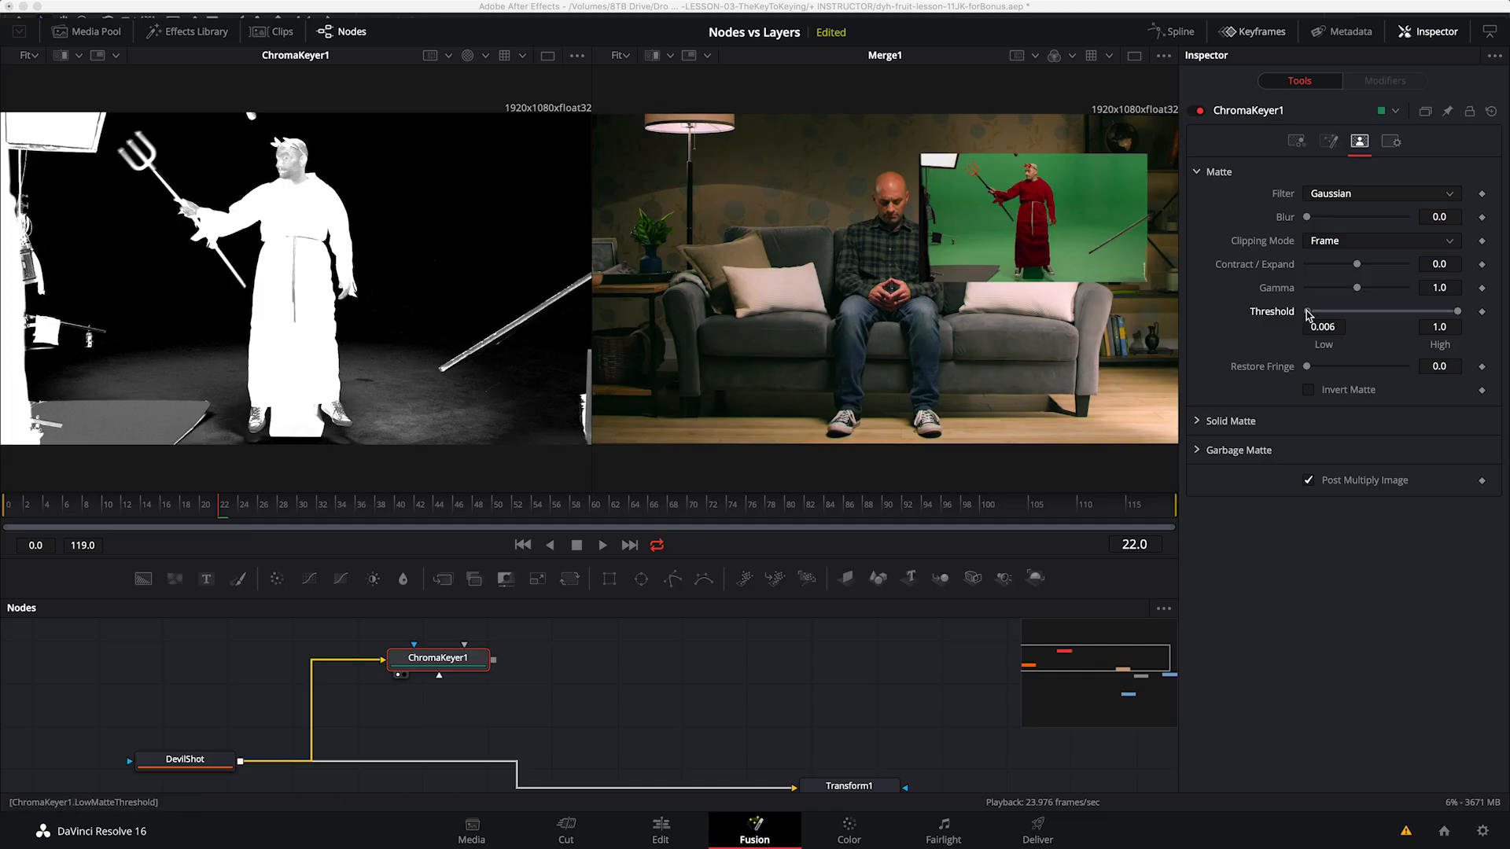
drag(1311, 314, 1307, 315)
drag(1458, 314, 1437, 313)
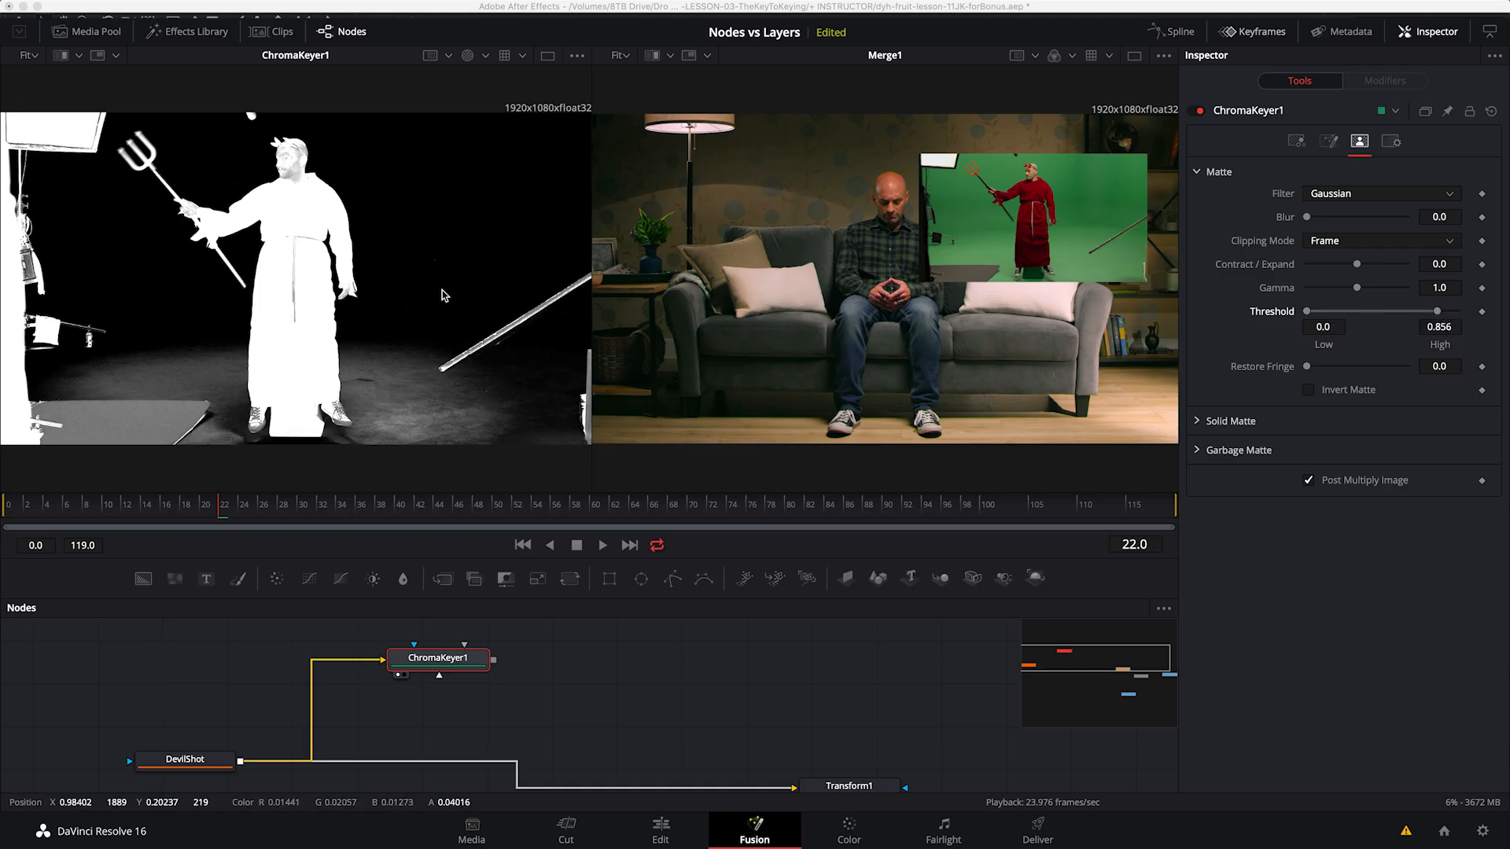
scroll(375, 252, up, 8)
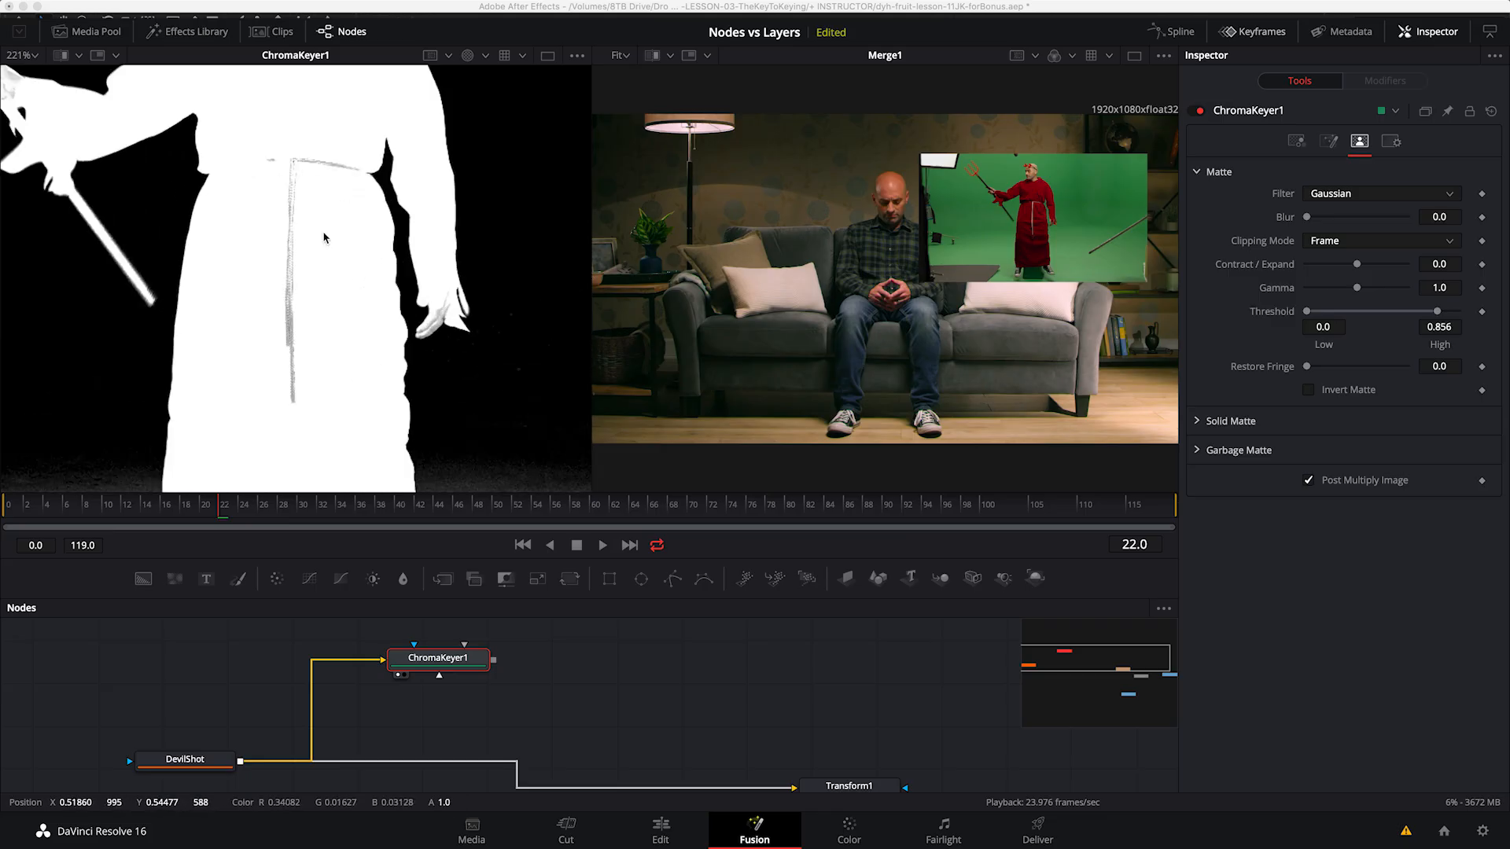
scroll(451, 393, up, 5)
scroll(450, 394, left, 6)
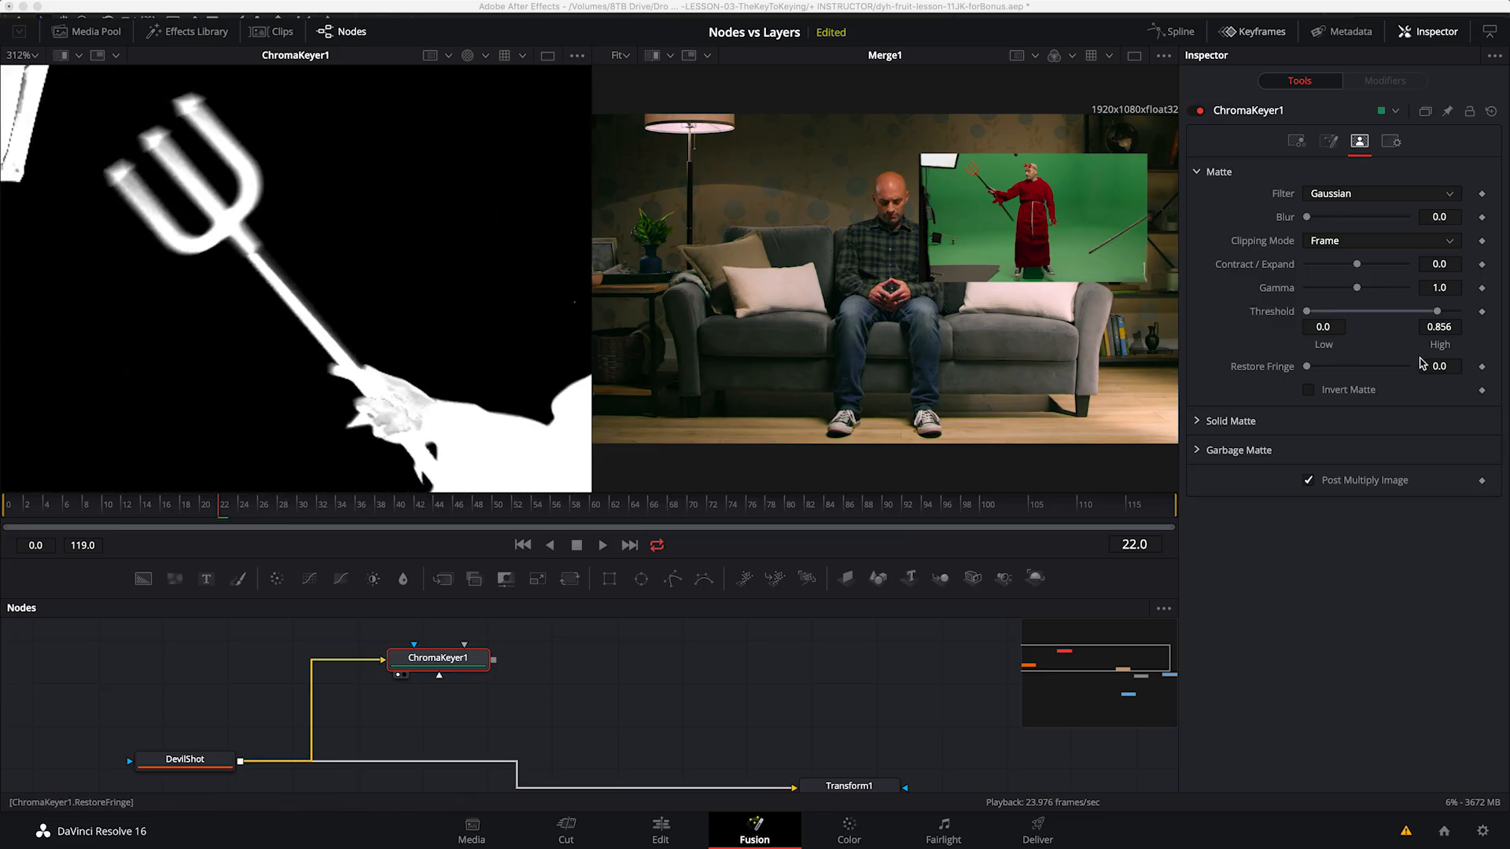
mouse_move(1439, 312)
mouse_down()
mouse_move(1462, 314)
mouse_move(1440, 313)
mouse_up()
Step: Examine the thresholded alpha matte across the devil's arm, hand, robe, rope belt and face
drag(411, 338, 118, 279)
drag(404, 214, 291, 330)
drag(425, 296, 367, 169)
drag(409, 424, 346, 94)
drag(389, 401, 401, 354)
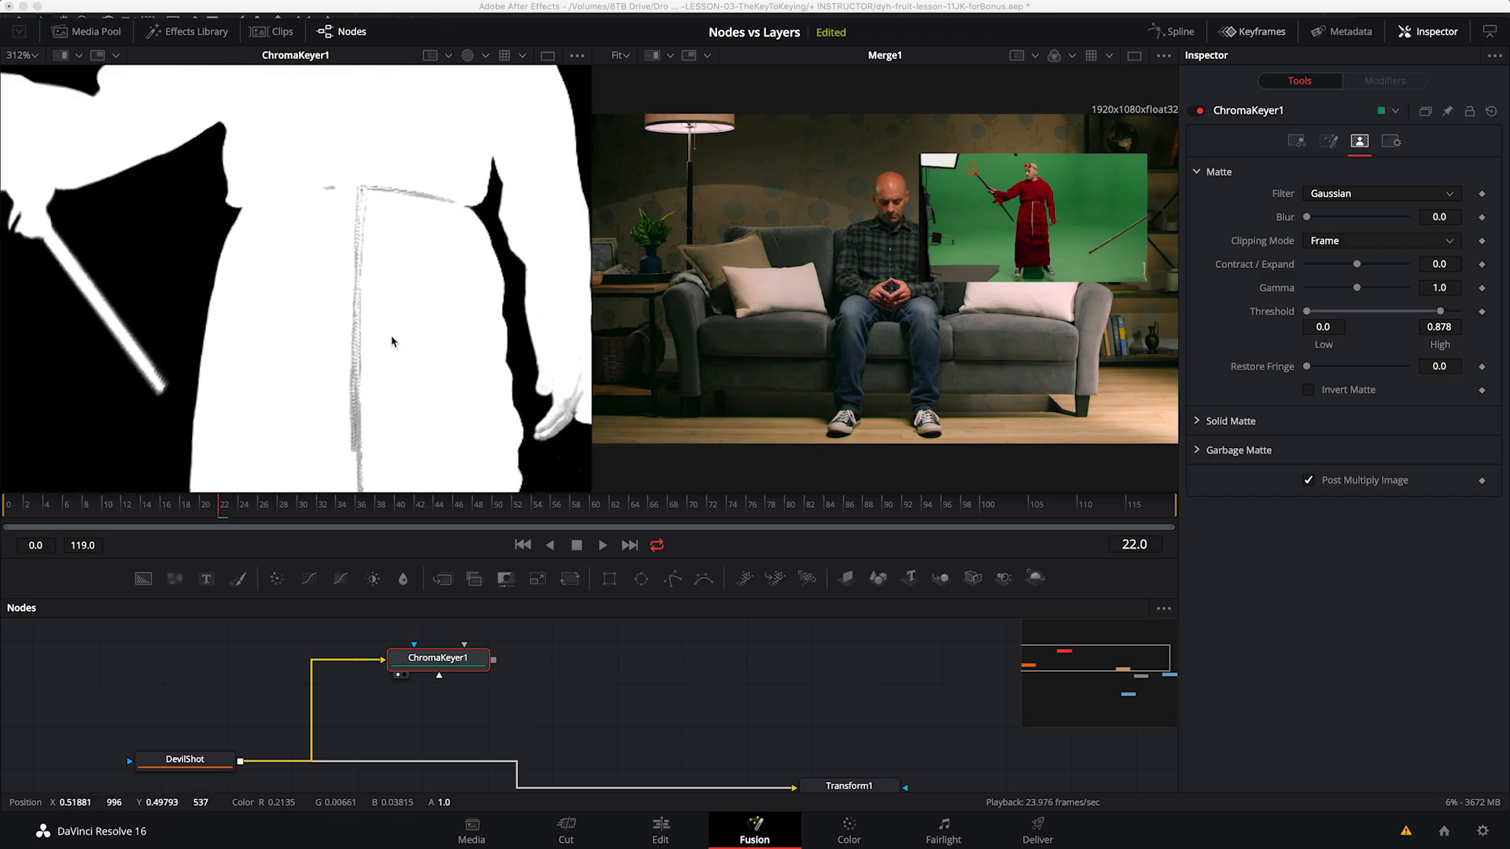
key(minus)
drag(427, 138, 429, 335)
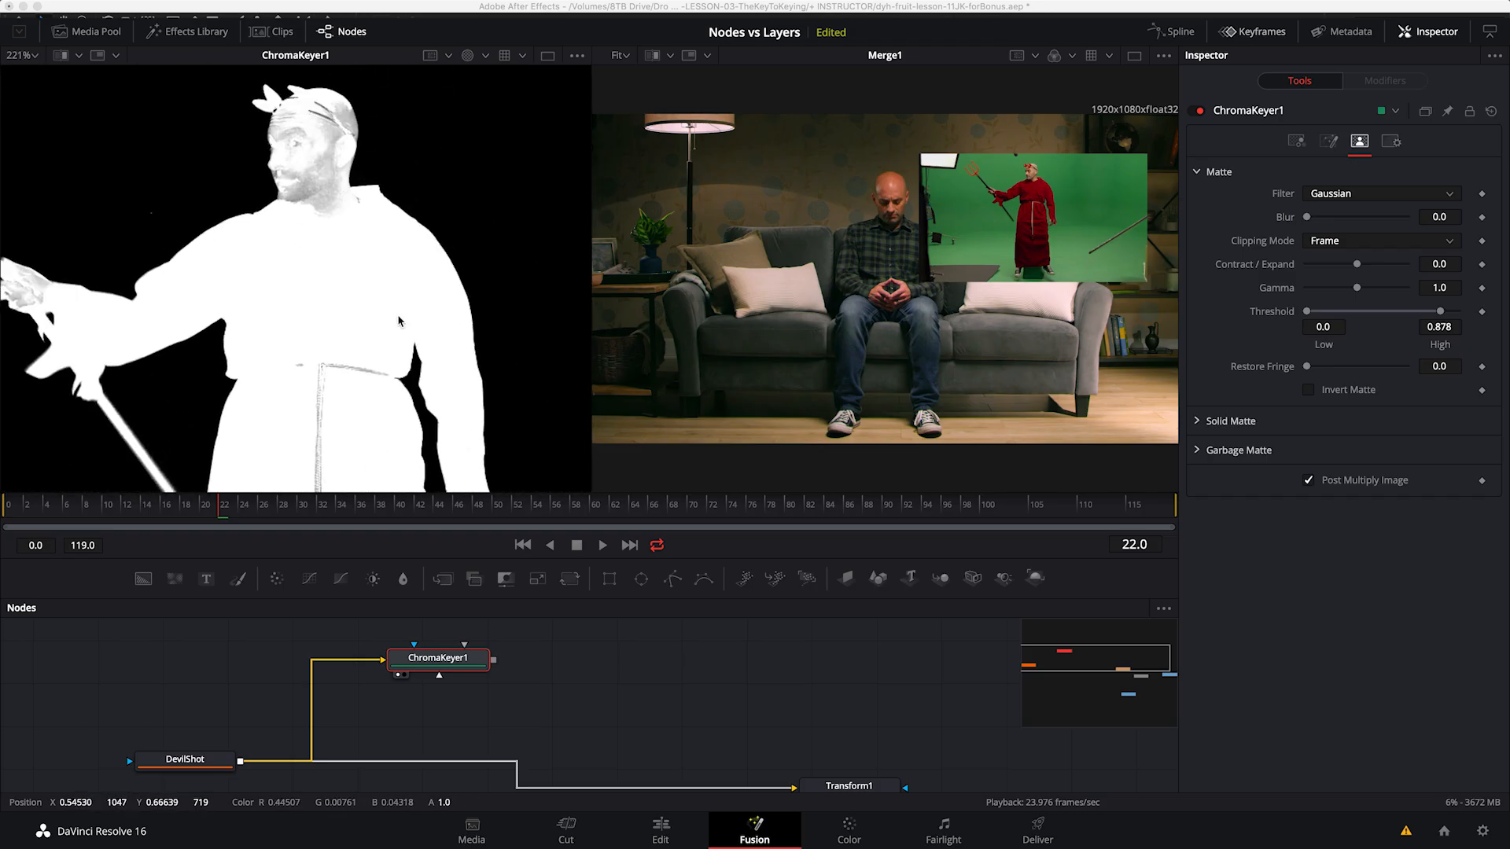
key(minus)
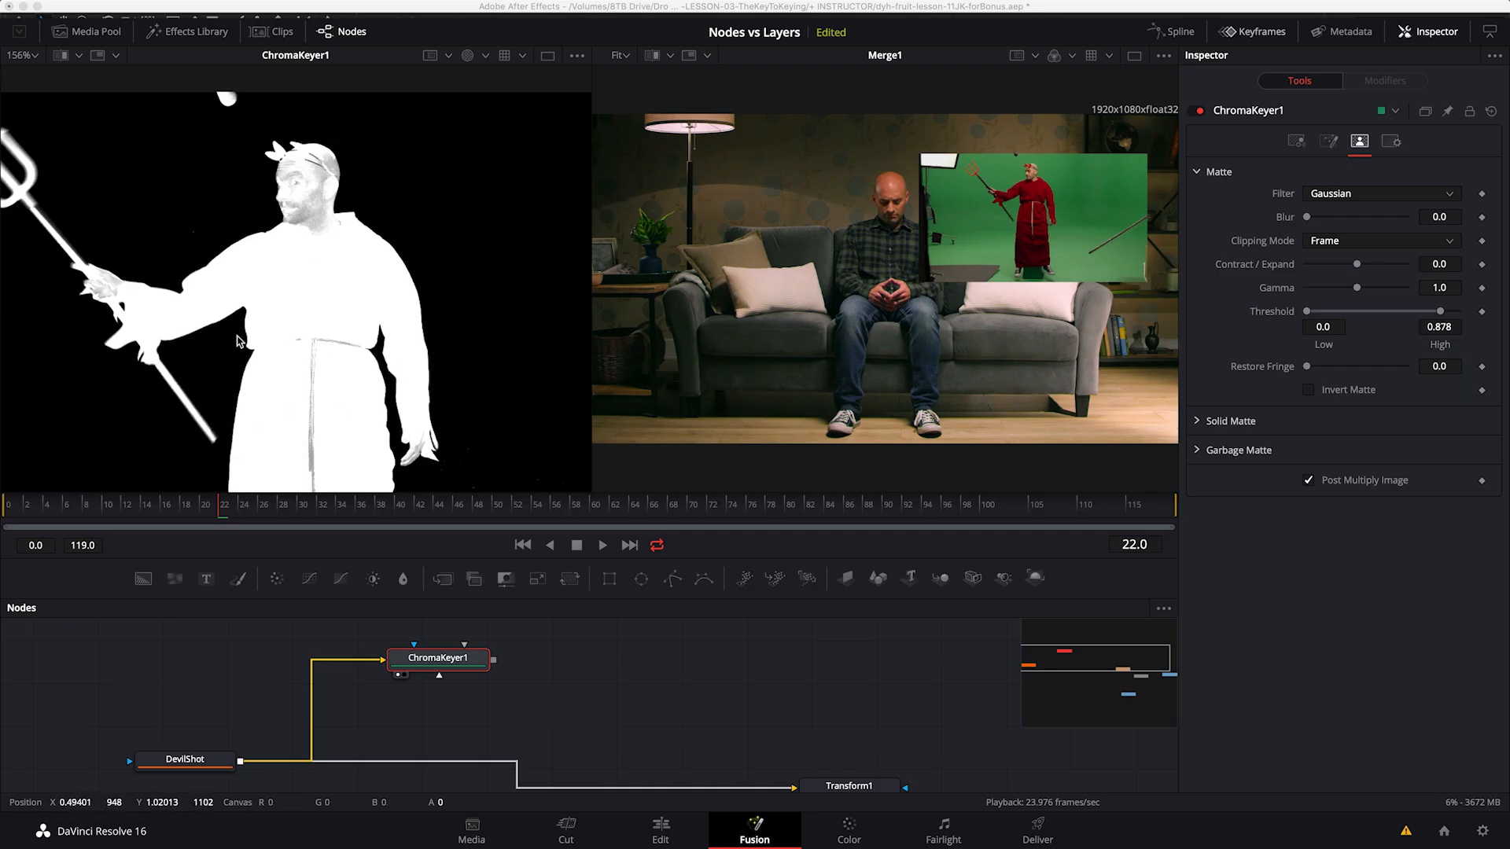
Step: Show the keyed devil in colour and feed ChromaKeyer1's output into Transform1 in place of the direct DevilShot connection
key(c)
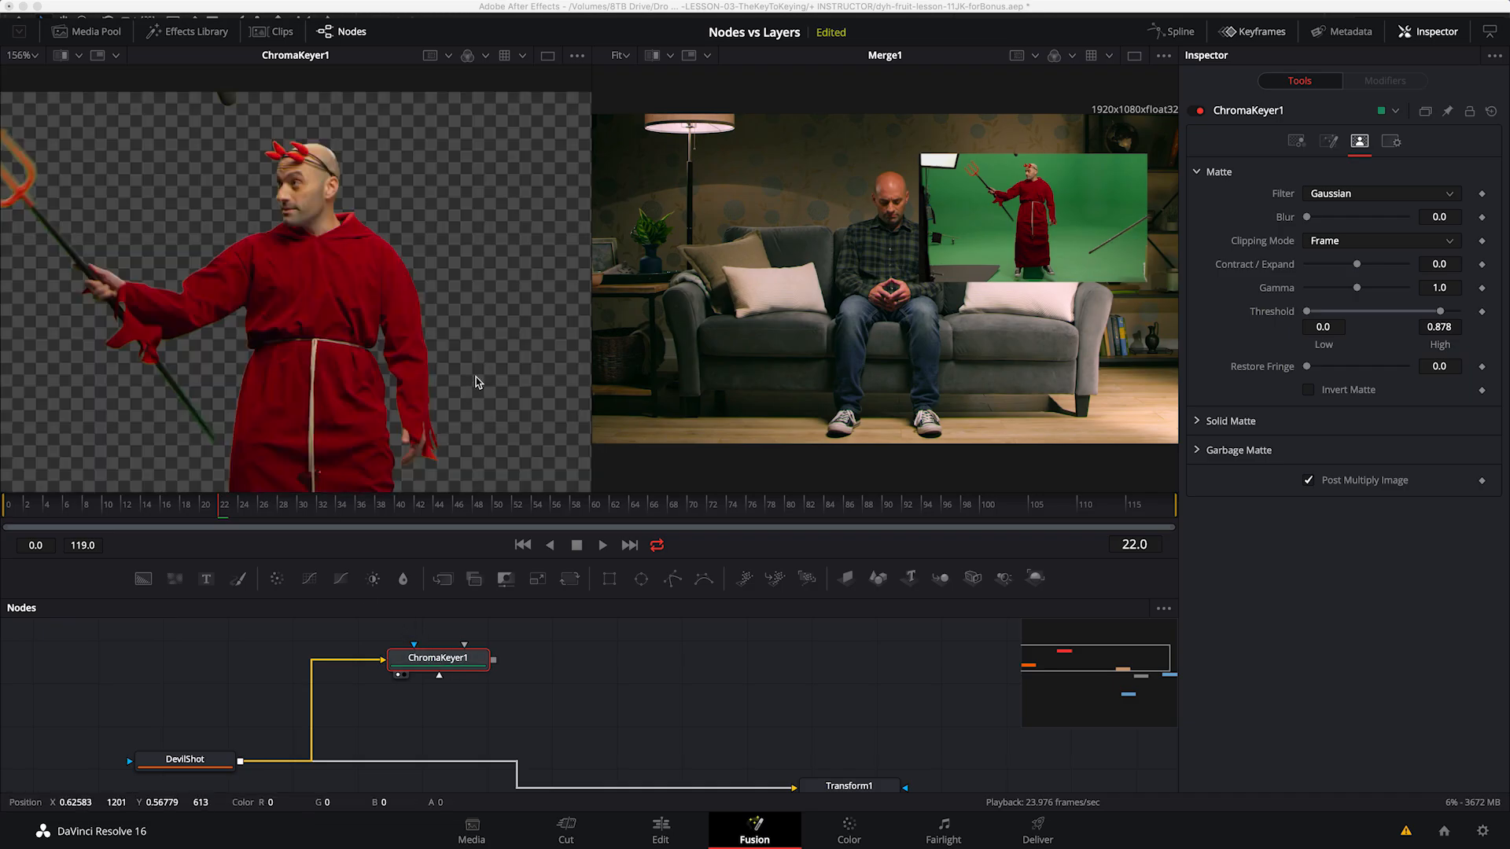
click(774, 751)
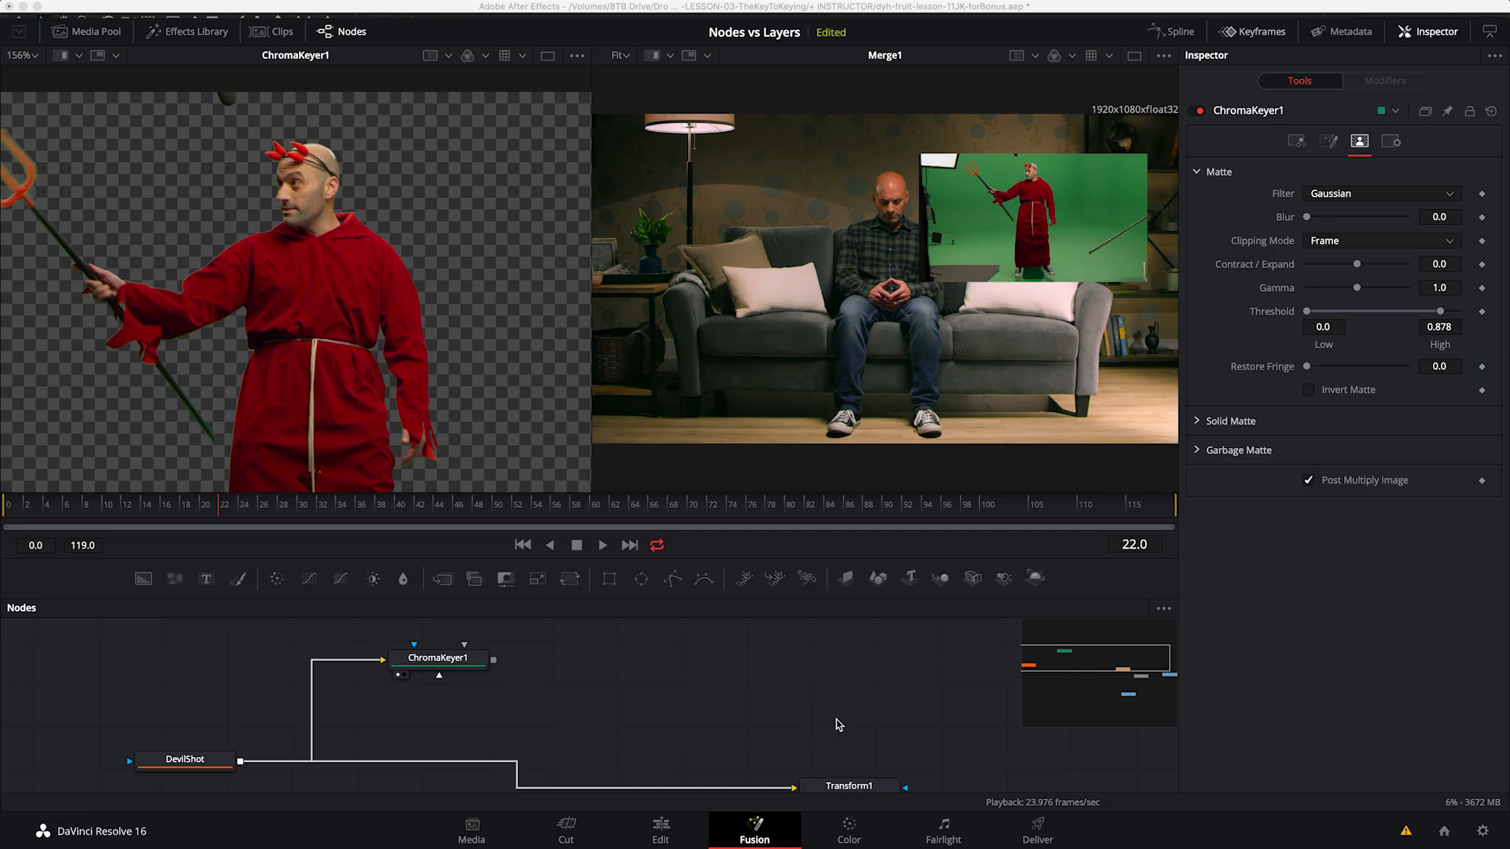
drag(810, 688, 620, 667)
key(minus)
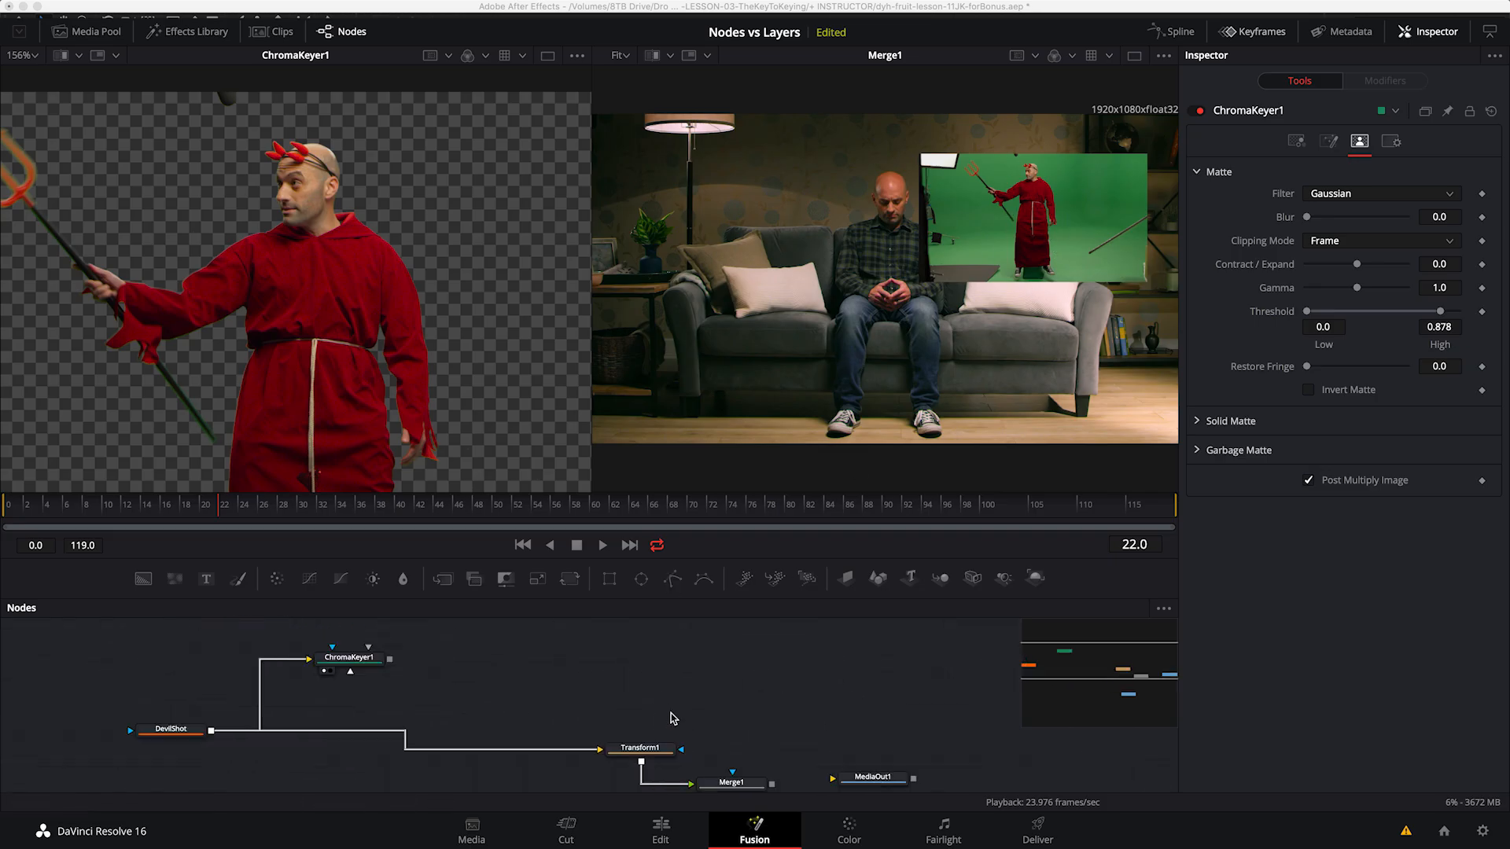
drag(701, 714, 585, 633)
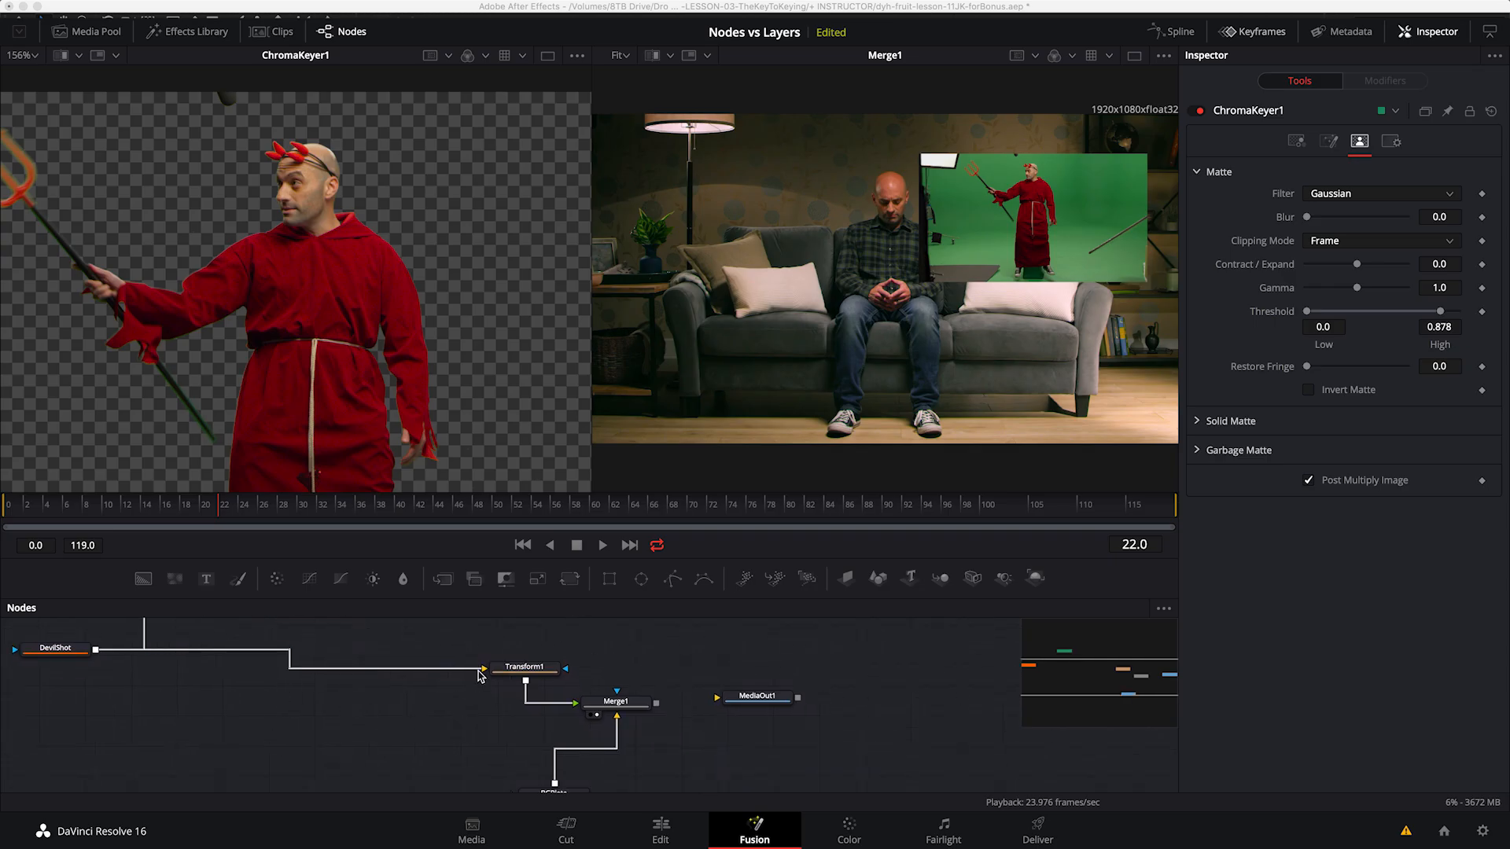
drag(481, 671, 255, 733)
drag(353, 698, 371, 762)
drag(291, 643, 501, 733)
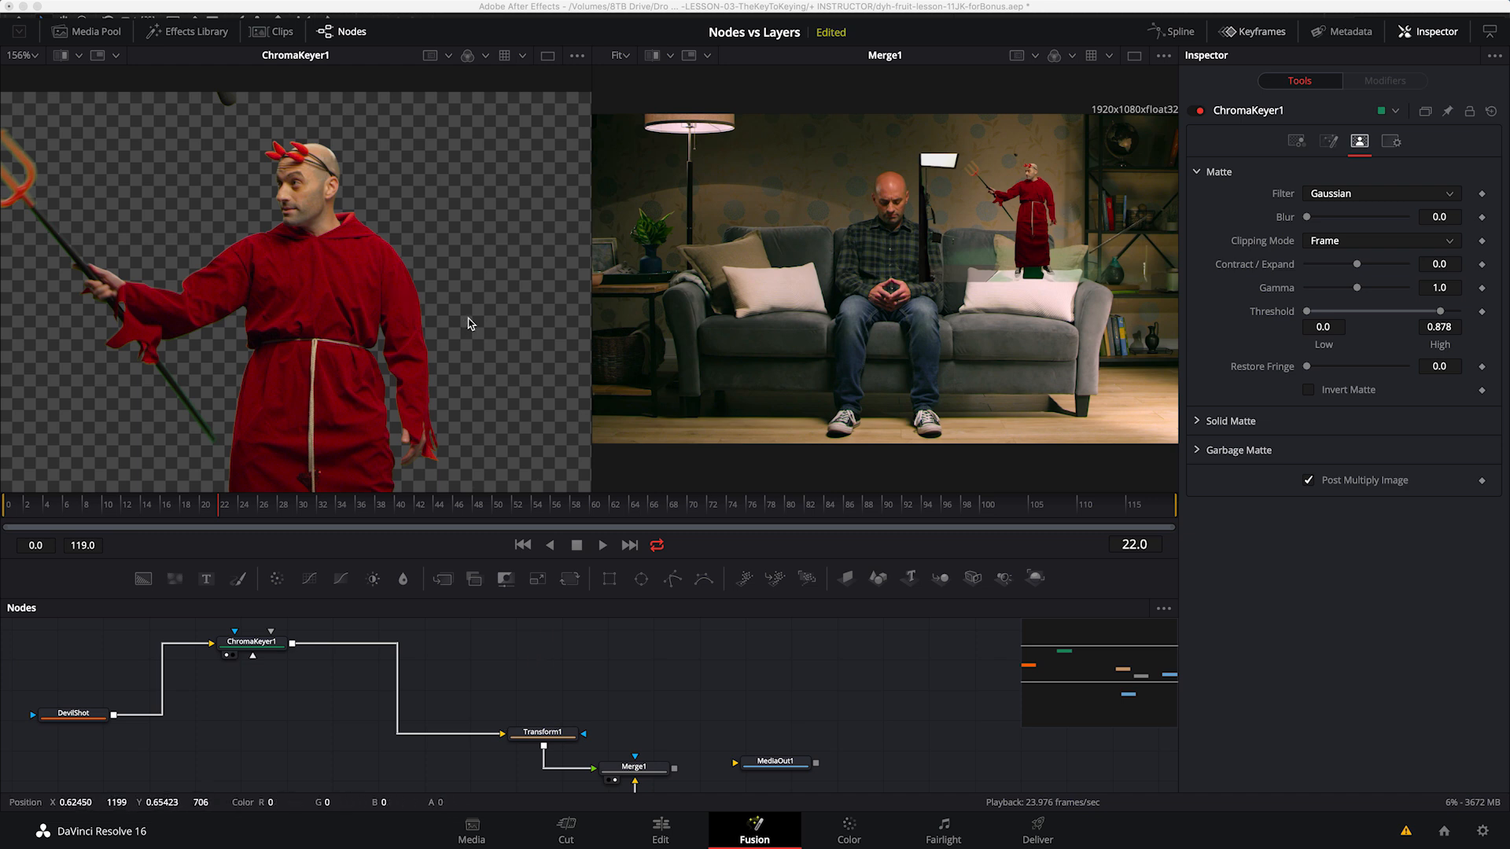
Step: Add a Polygon mask node to the node graph, unconnected, just above ChromaKeyer1
drag(301, 318, 350, 345)
drag(288, 702, 334, 733)
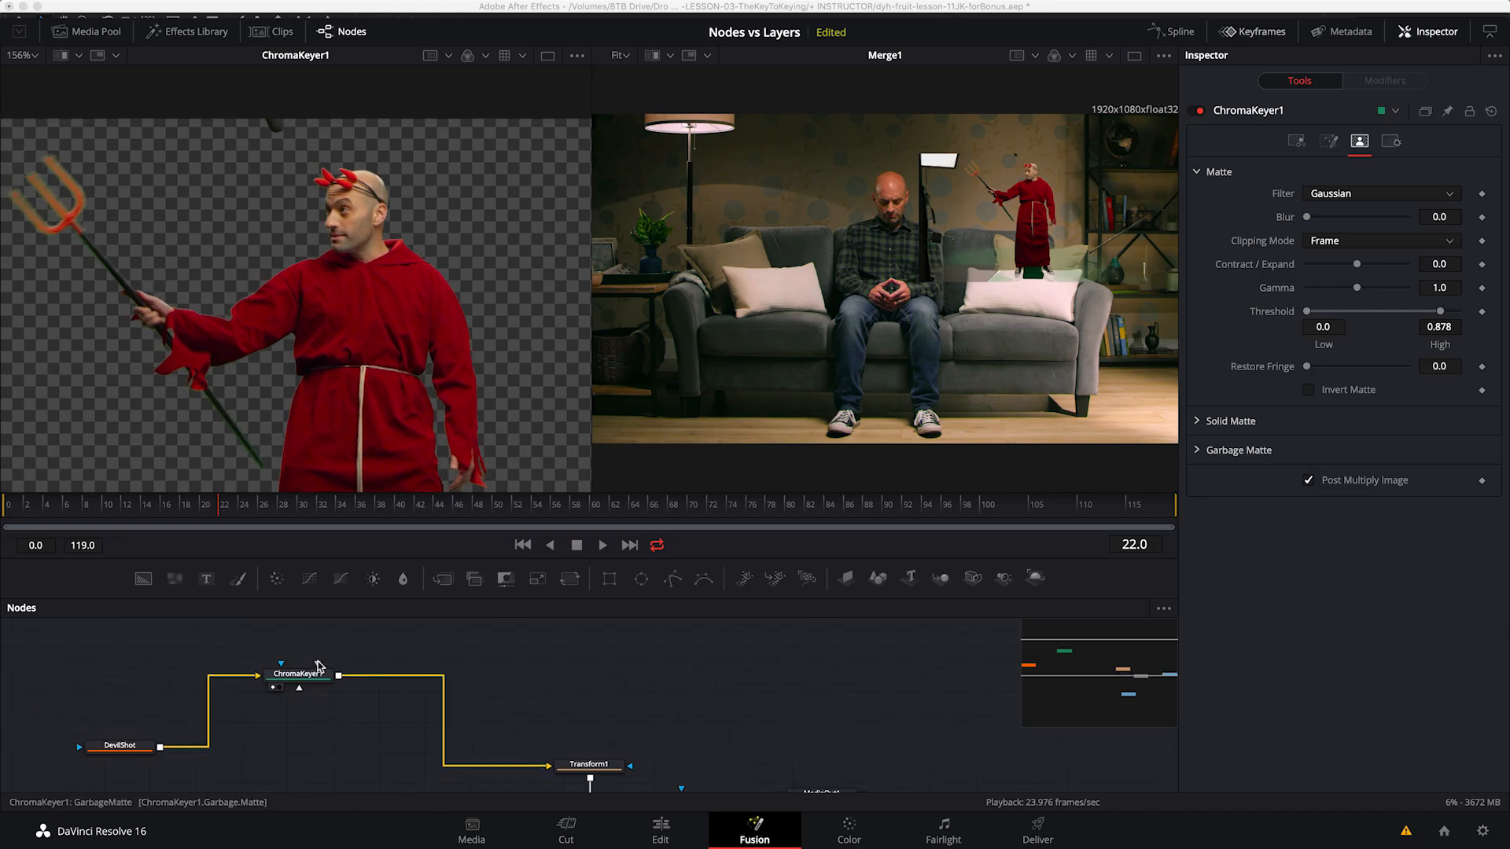
drag(318, 665, 320, 644)
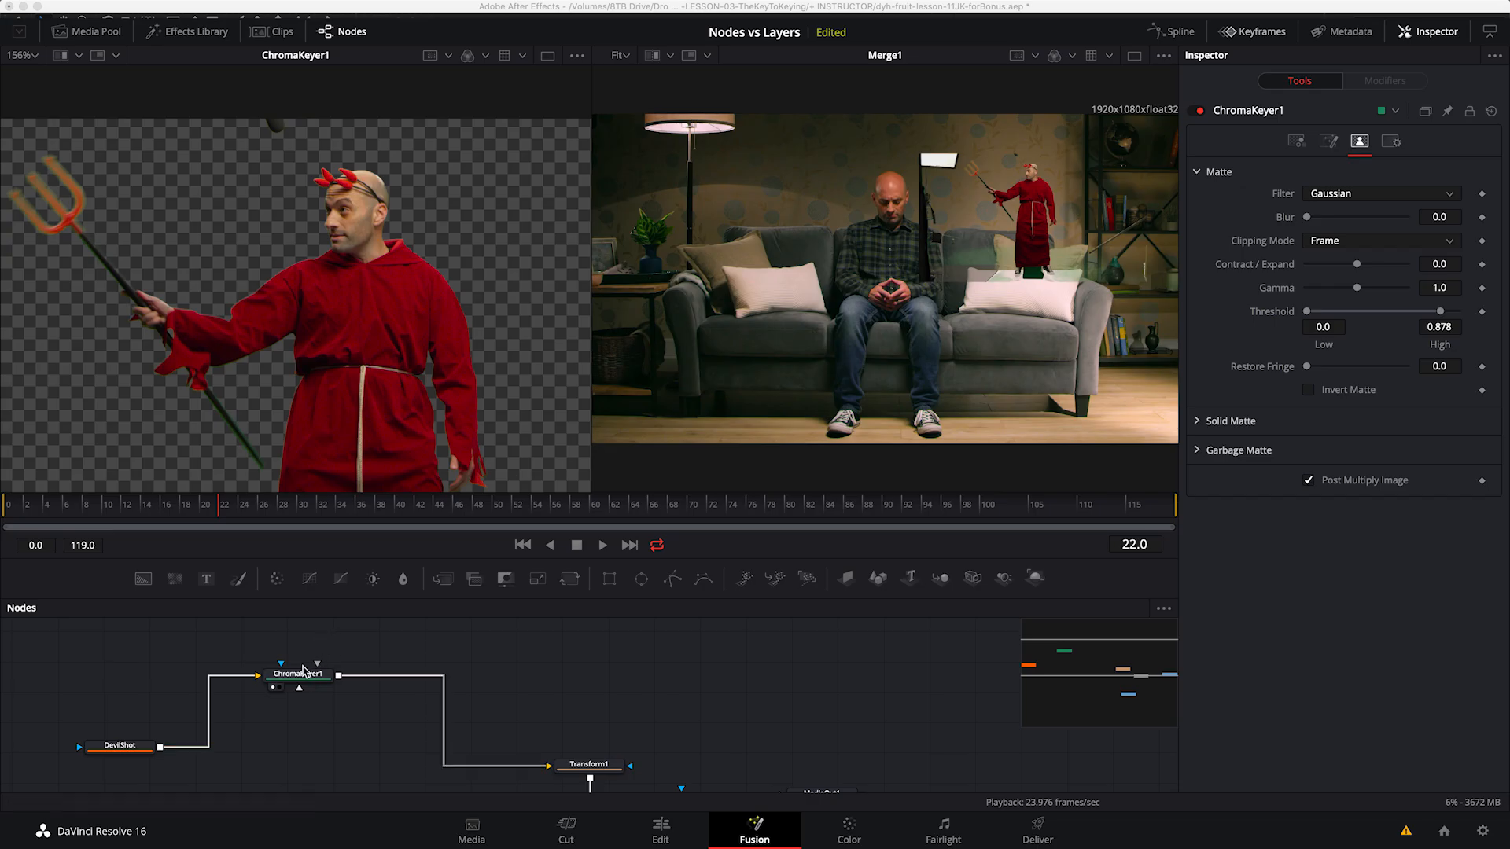
drag(303, 670, 363, 696)
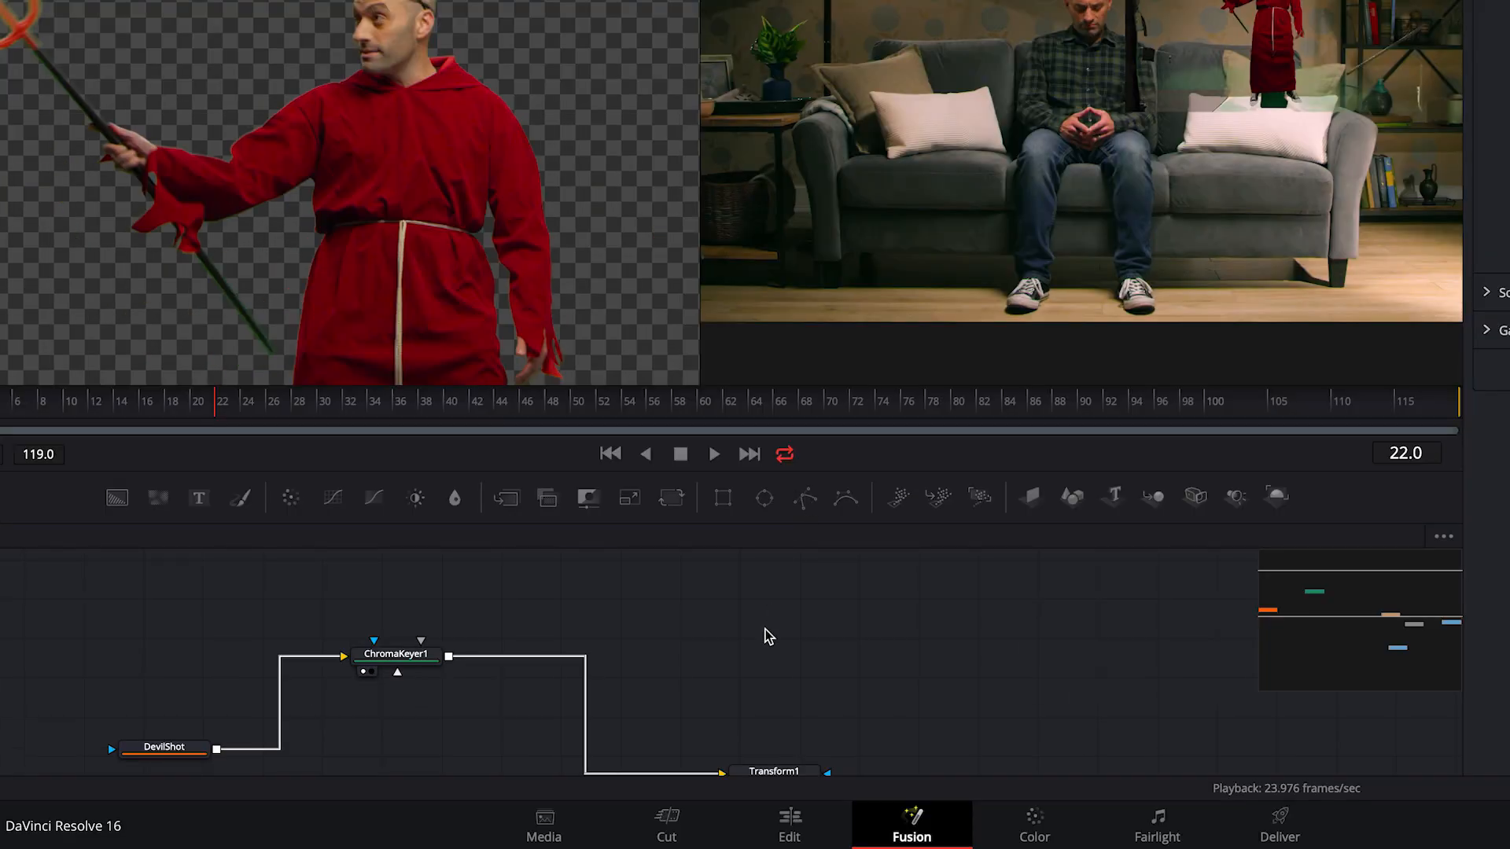
drag(437, 611, 411, 609)
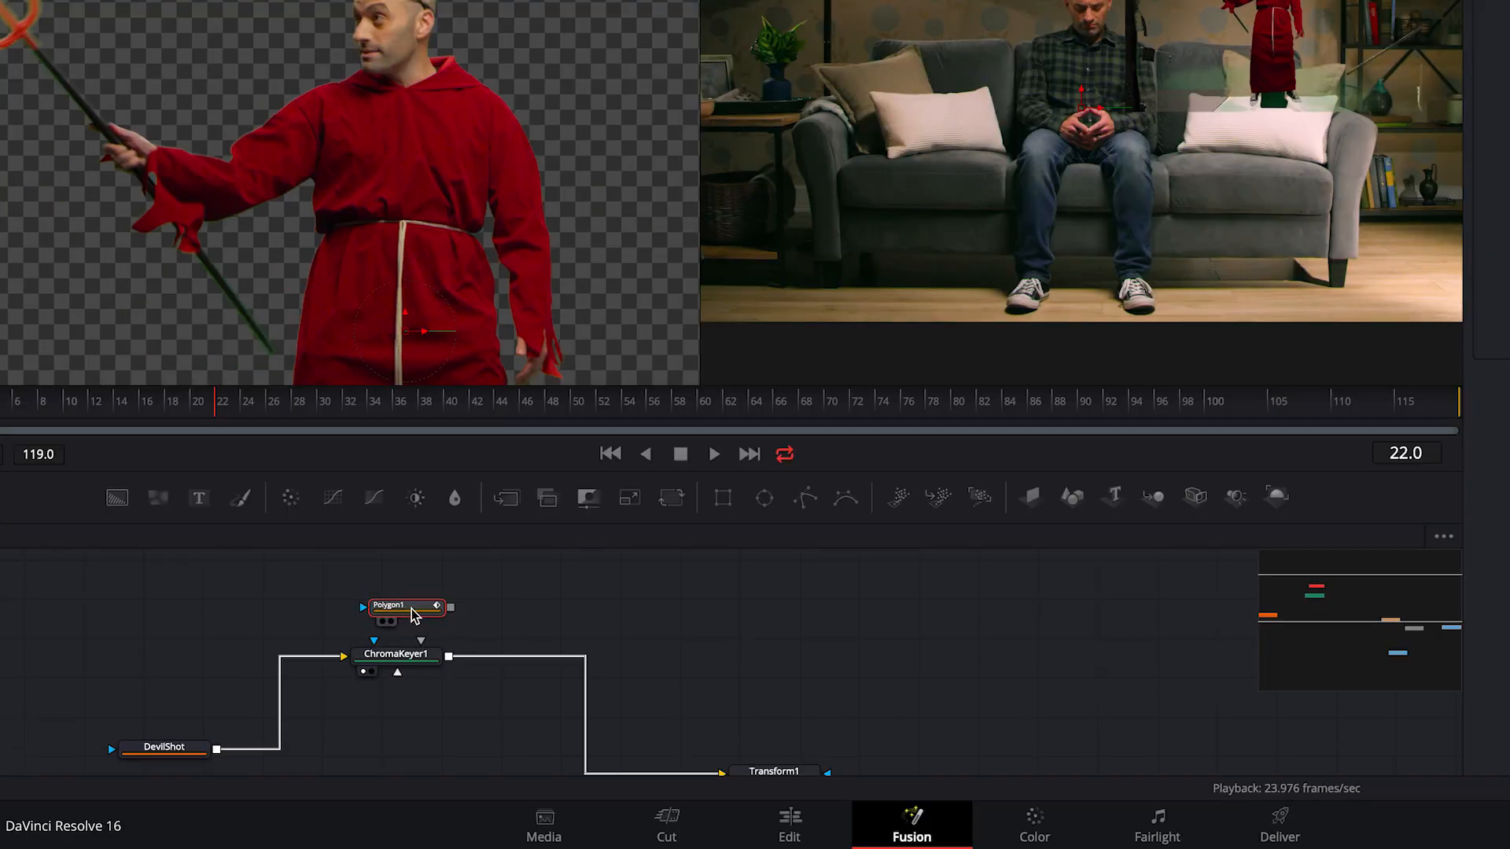
key(equal)
key(equal)
drag(401, 642, 723, 710)
drag(659, 634, 693, 634)
drag(602, 604, 607, 587)
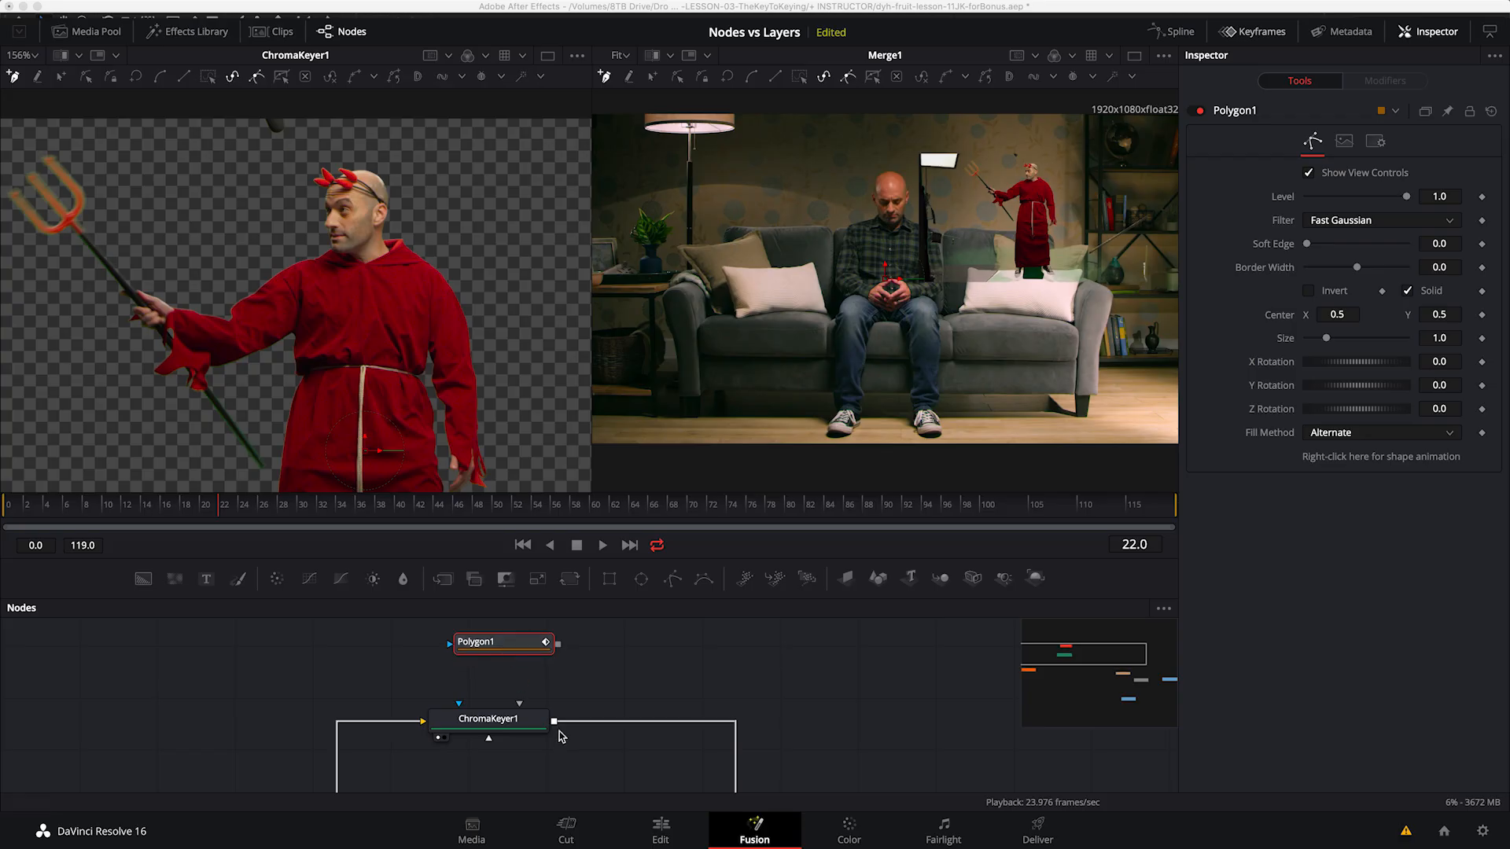
Step: Draw a closed polygon mask around the devil's upper body and pitchfork, leaving out the studio light and the lower robe
click(505, 724)
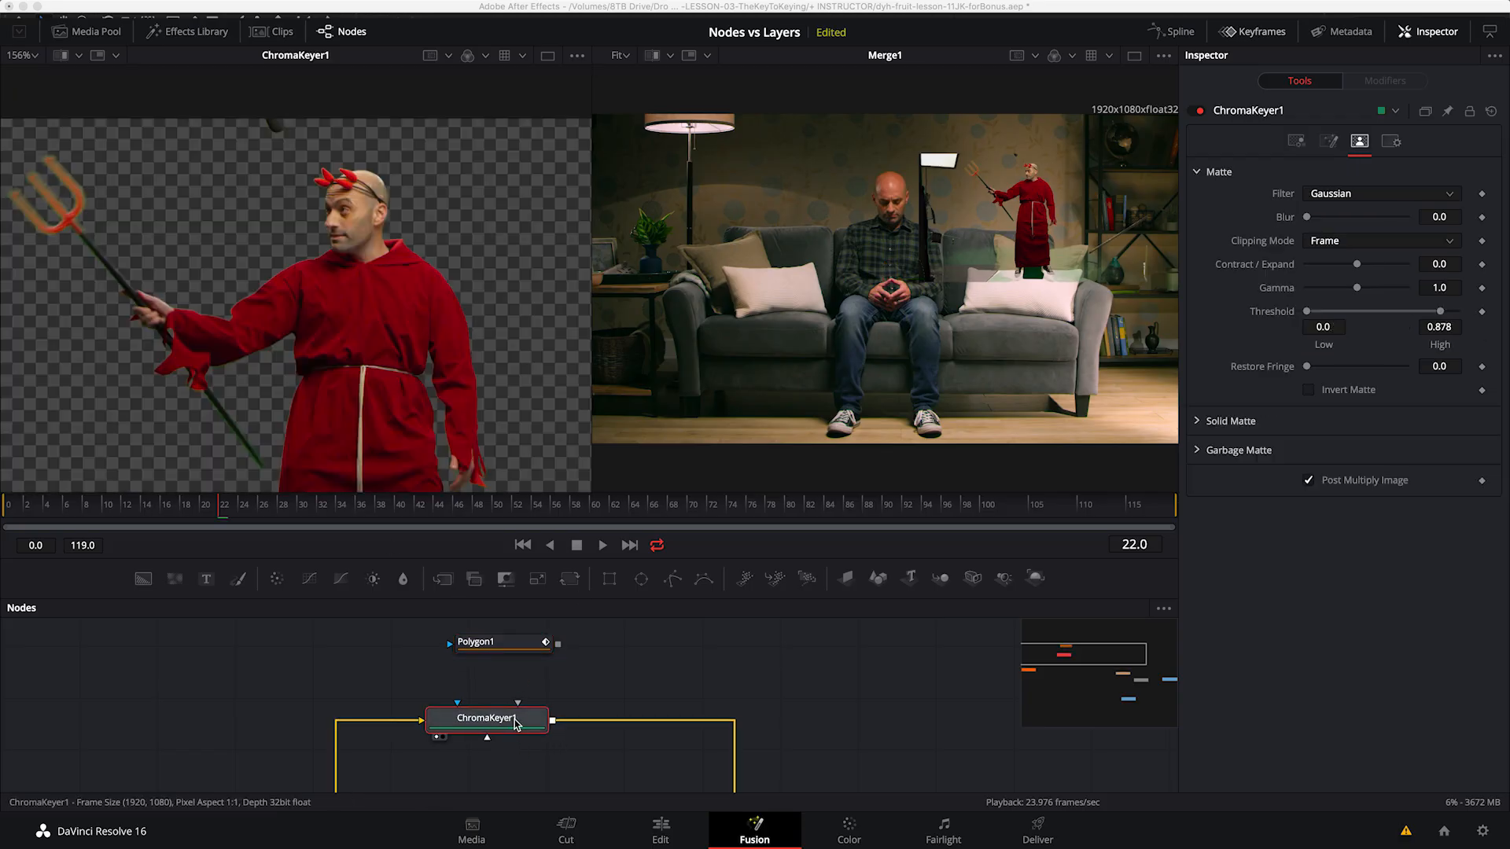
click(508, 645)
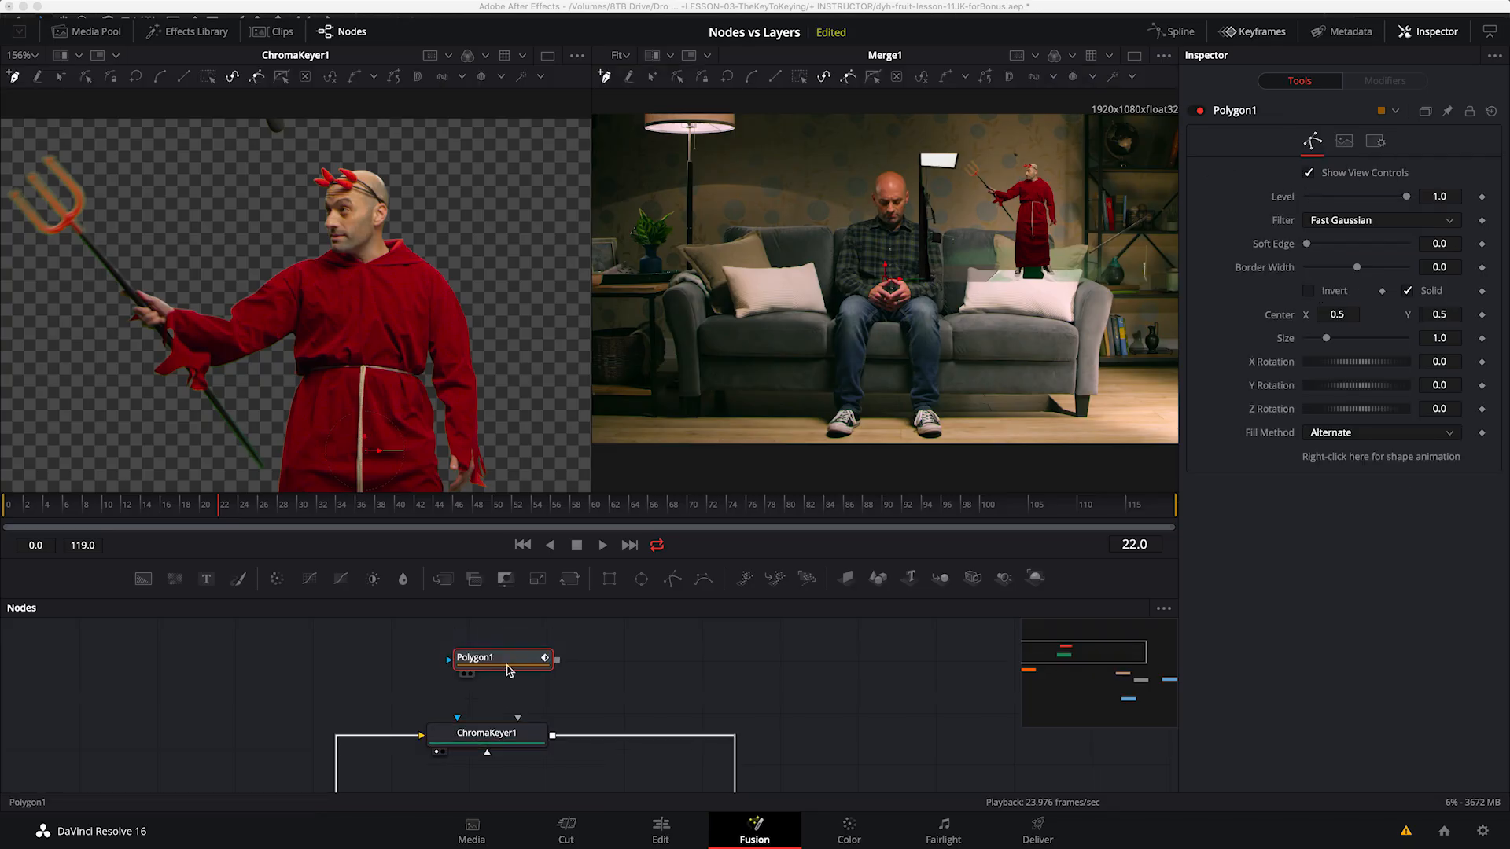
key(super+f)
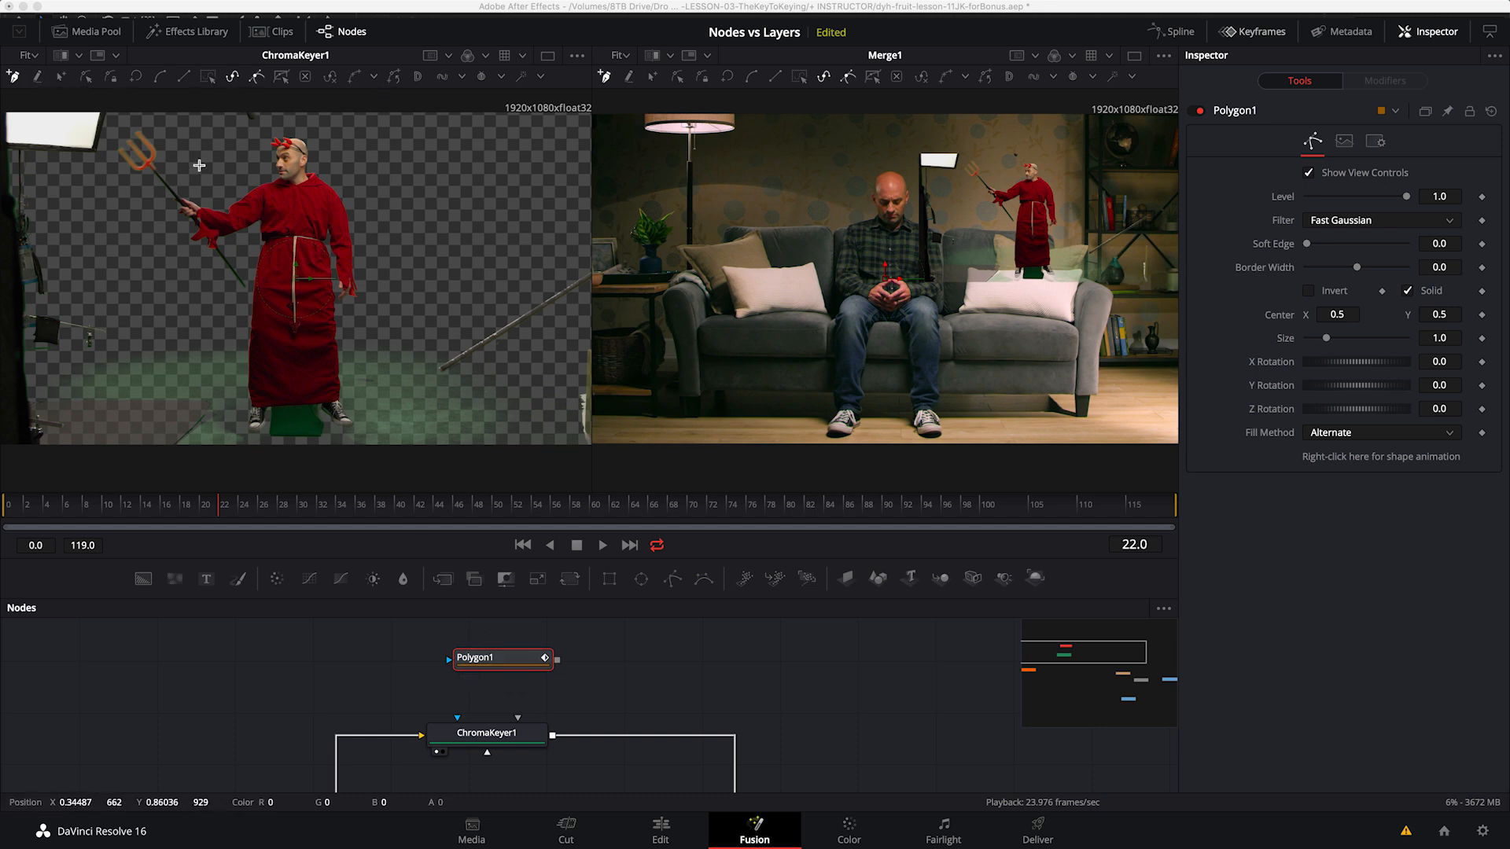
click(120, 118)
click(342, 331)
click(242, 328)
click(186, 310)
click(116, 221)
click(118, 119)
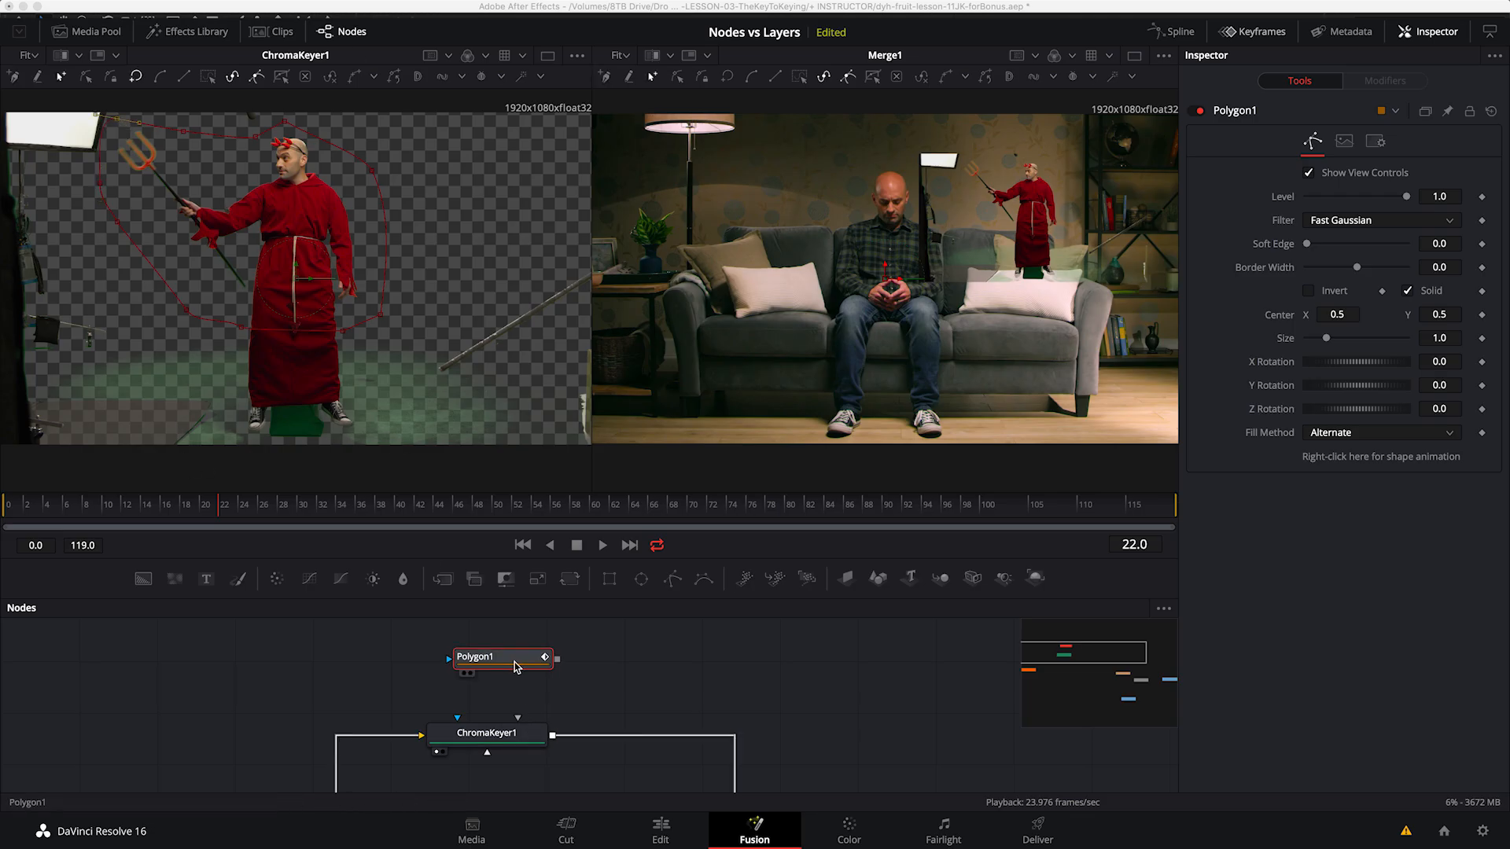
Step: View the Polygon1 mask on its own and connect it to ChromaKeyer1's garbage matte input
key(1)
drag(503, 657, 490, 655)
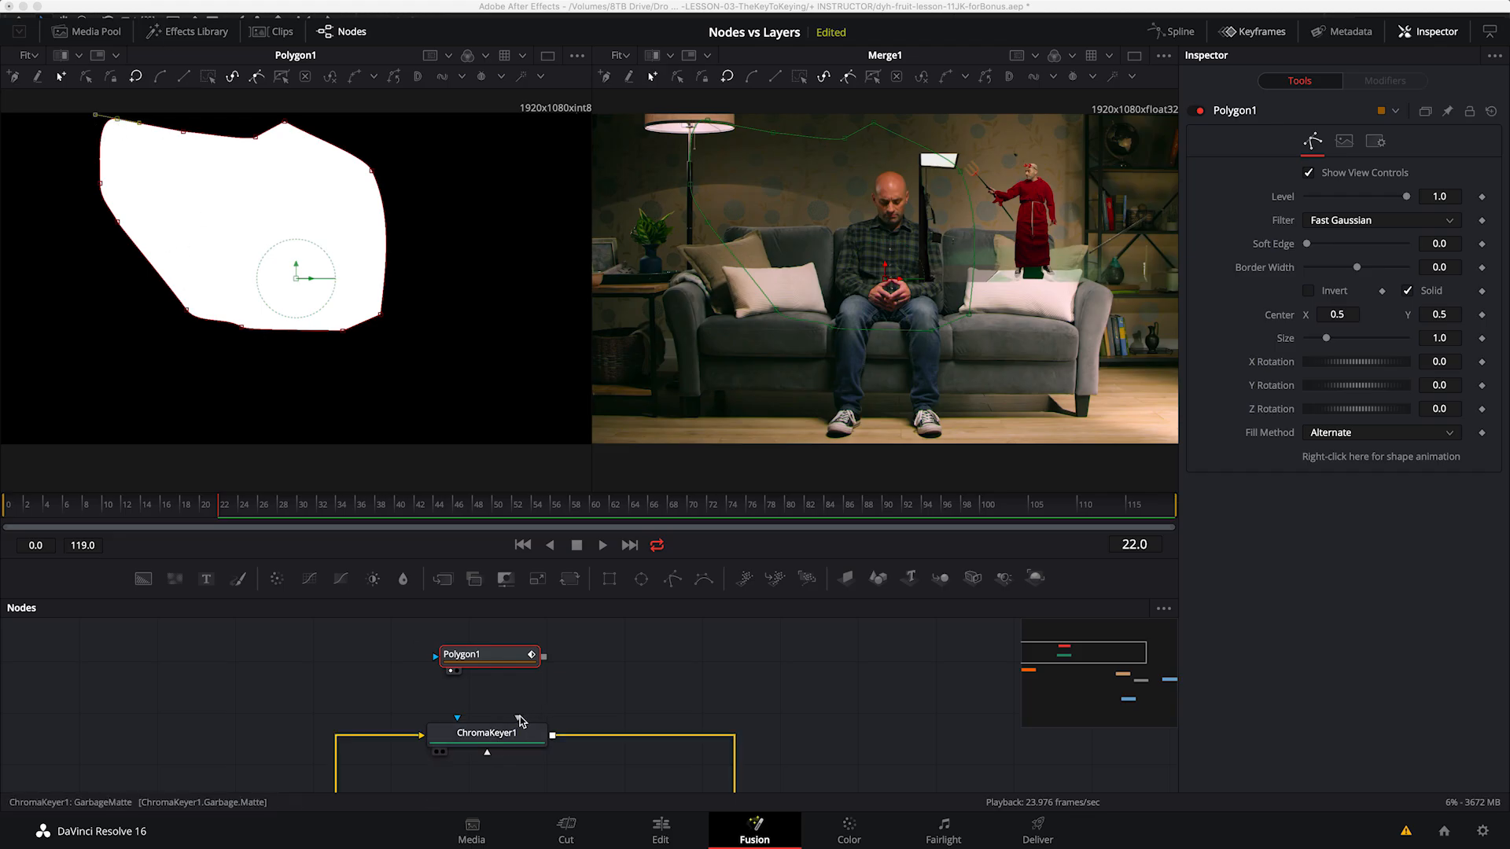
drag(541, 659, 527, 740)
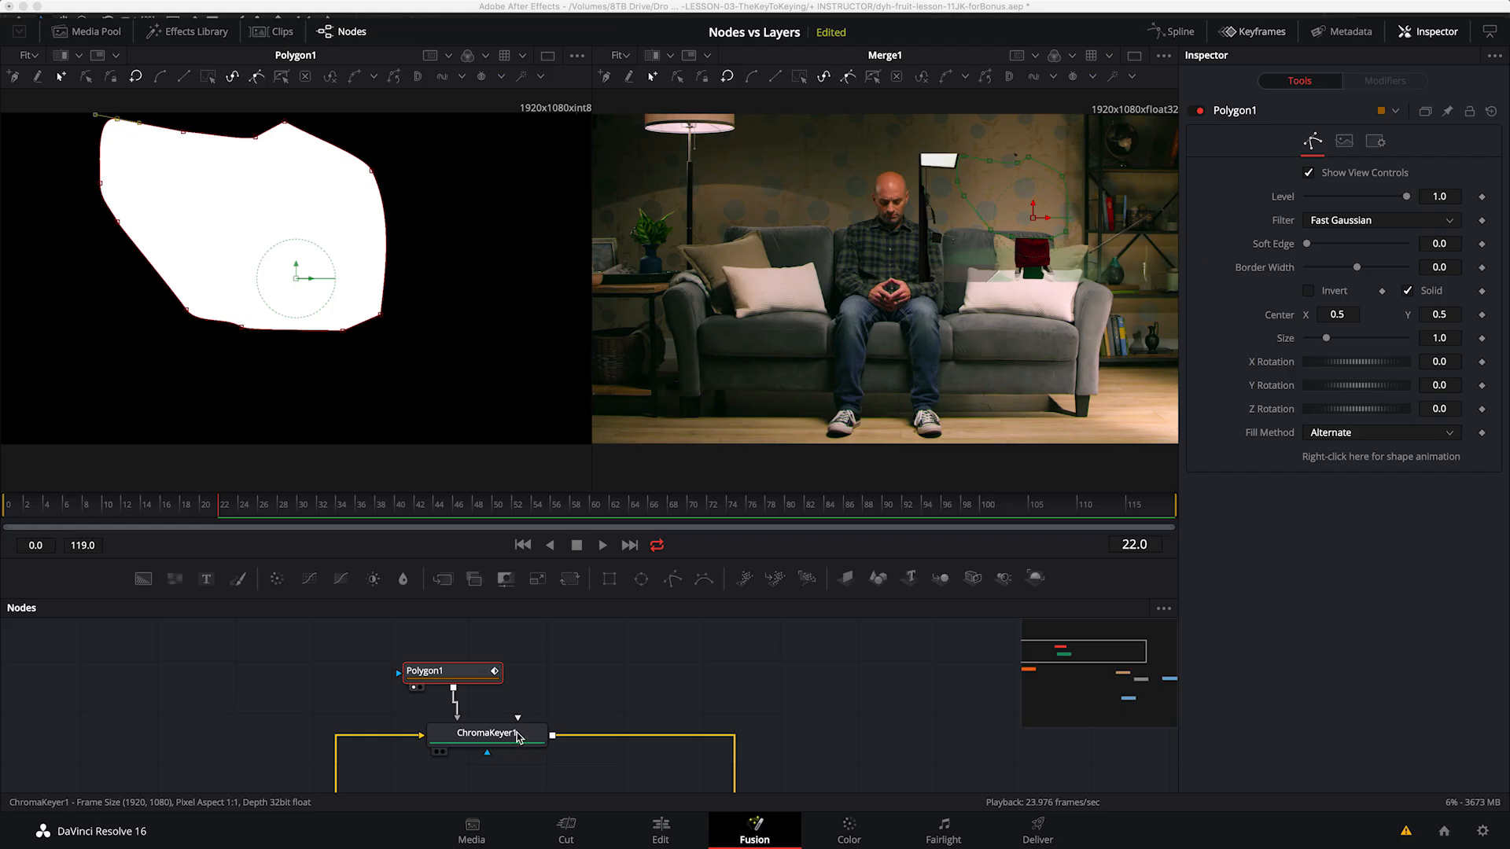
click(517, 735)
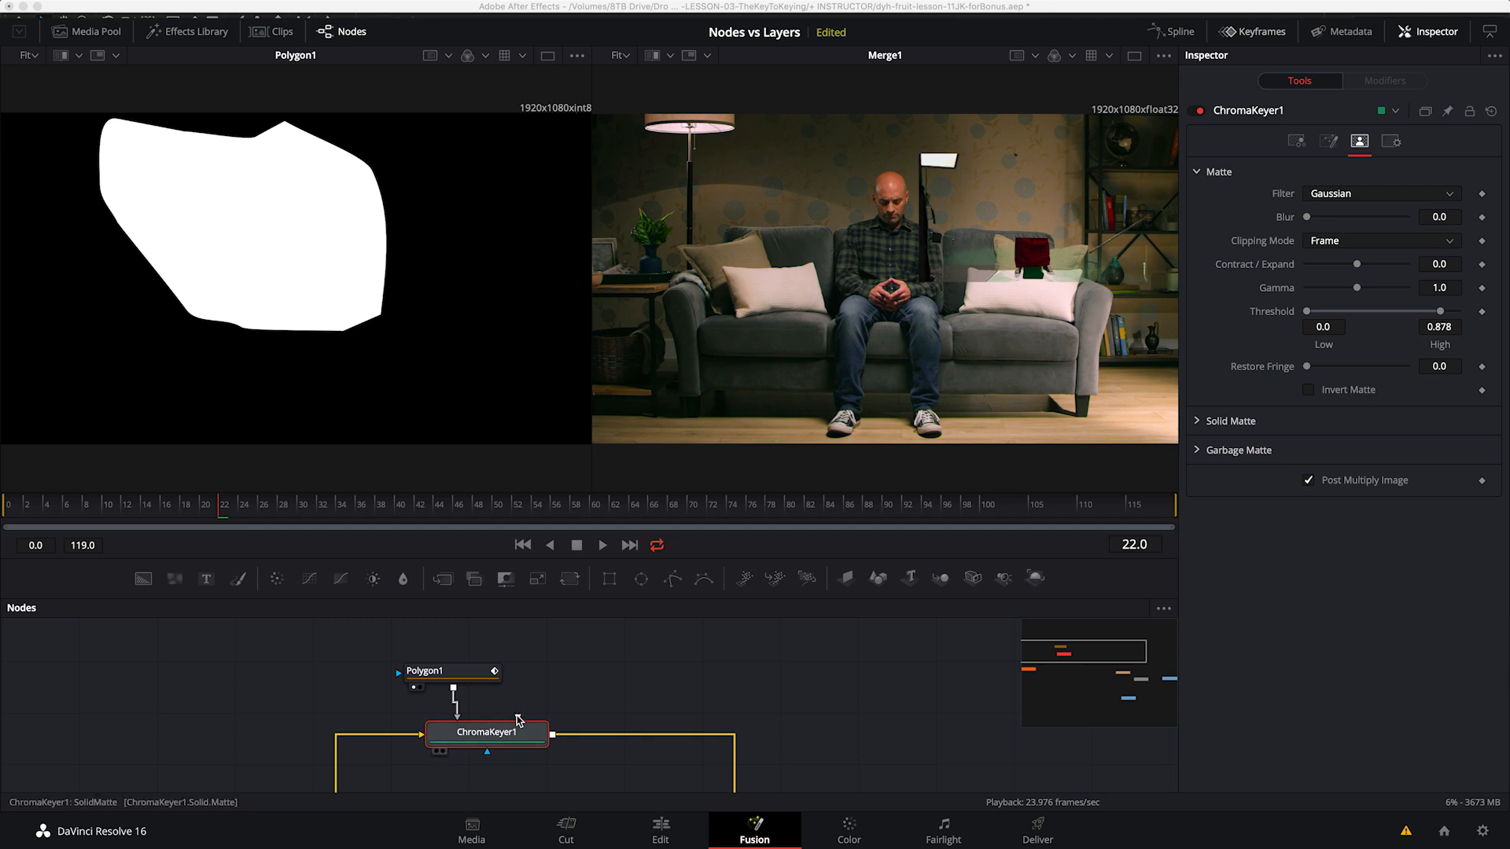
drag(522, 738, 527, 739)
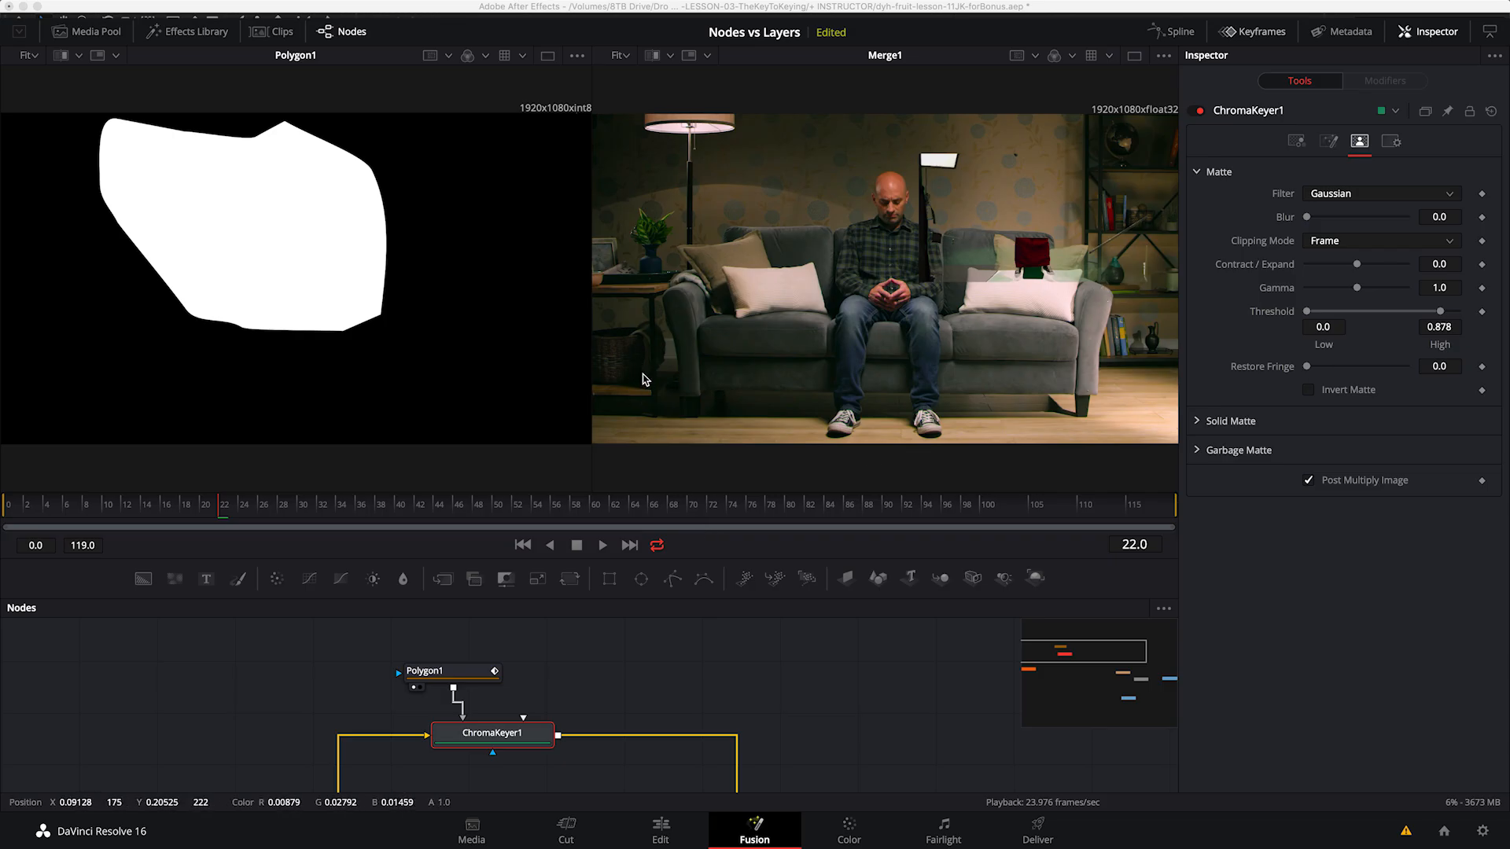
Step: Invert the garbage matte in ChromaKeyer1 so the area inside the polygon is kept
click(469, 675)
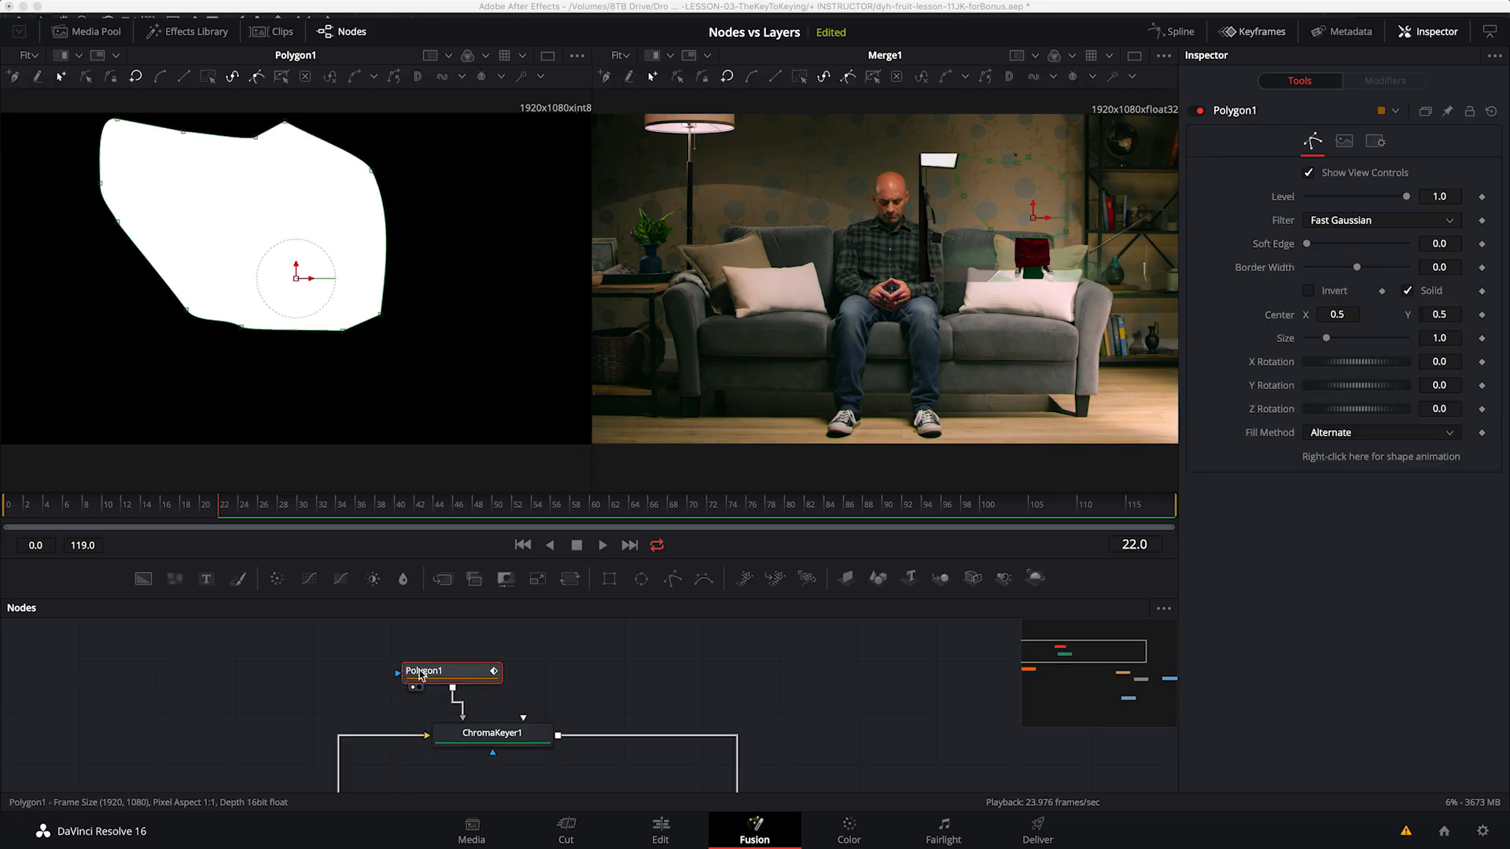
click(509, 739)
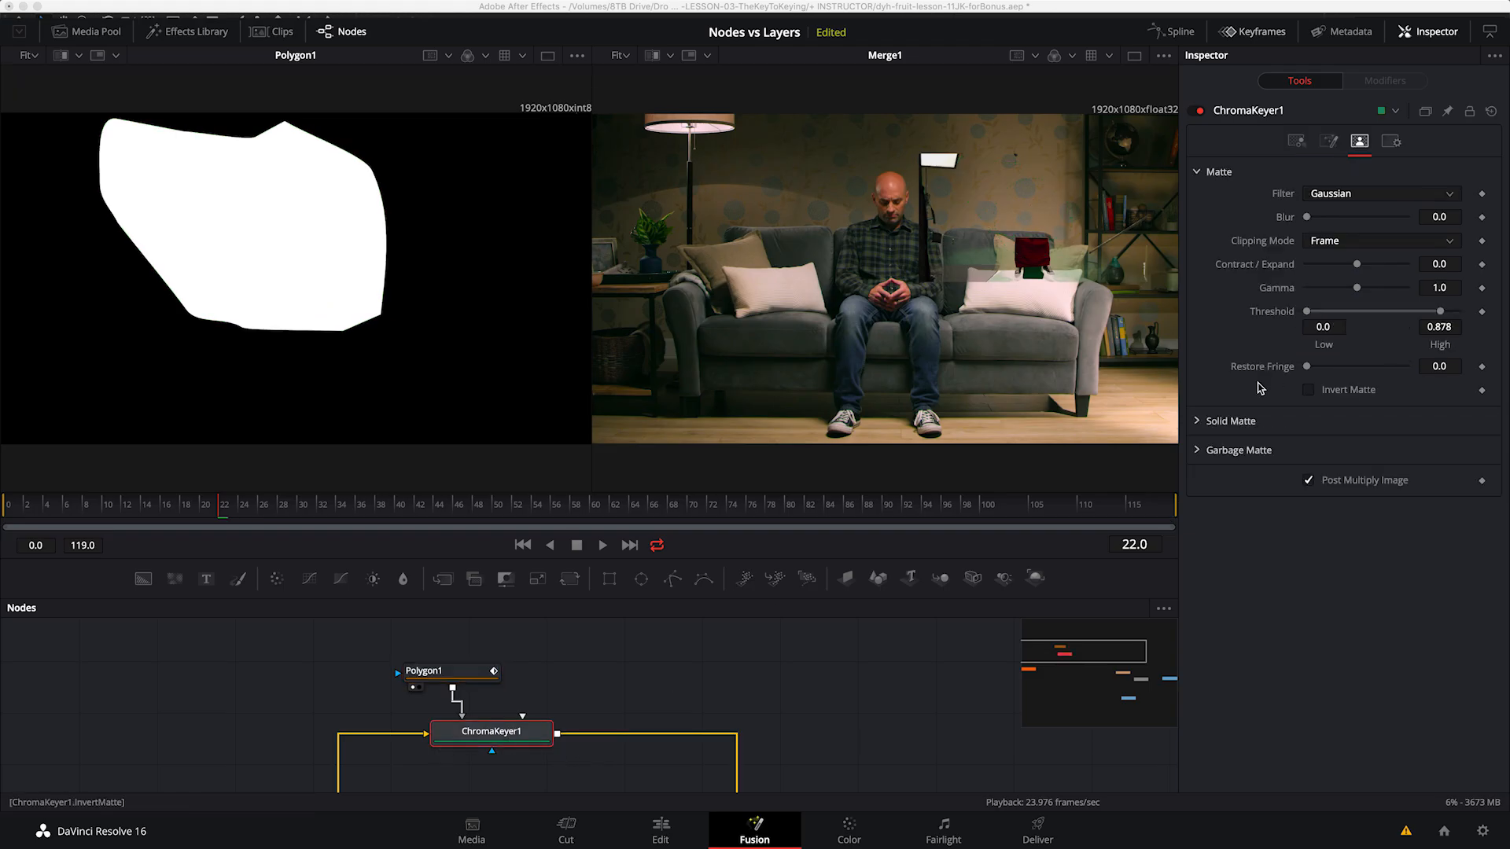
click(1201, 453)
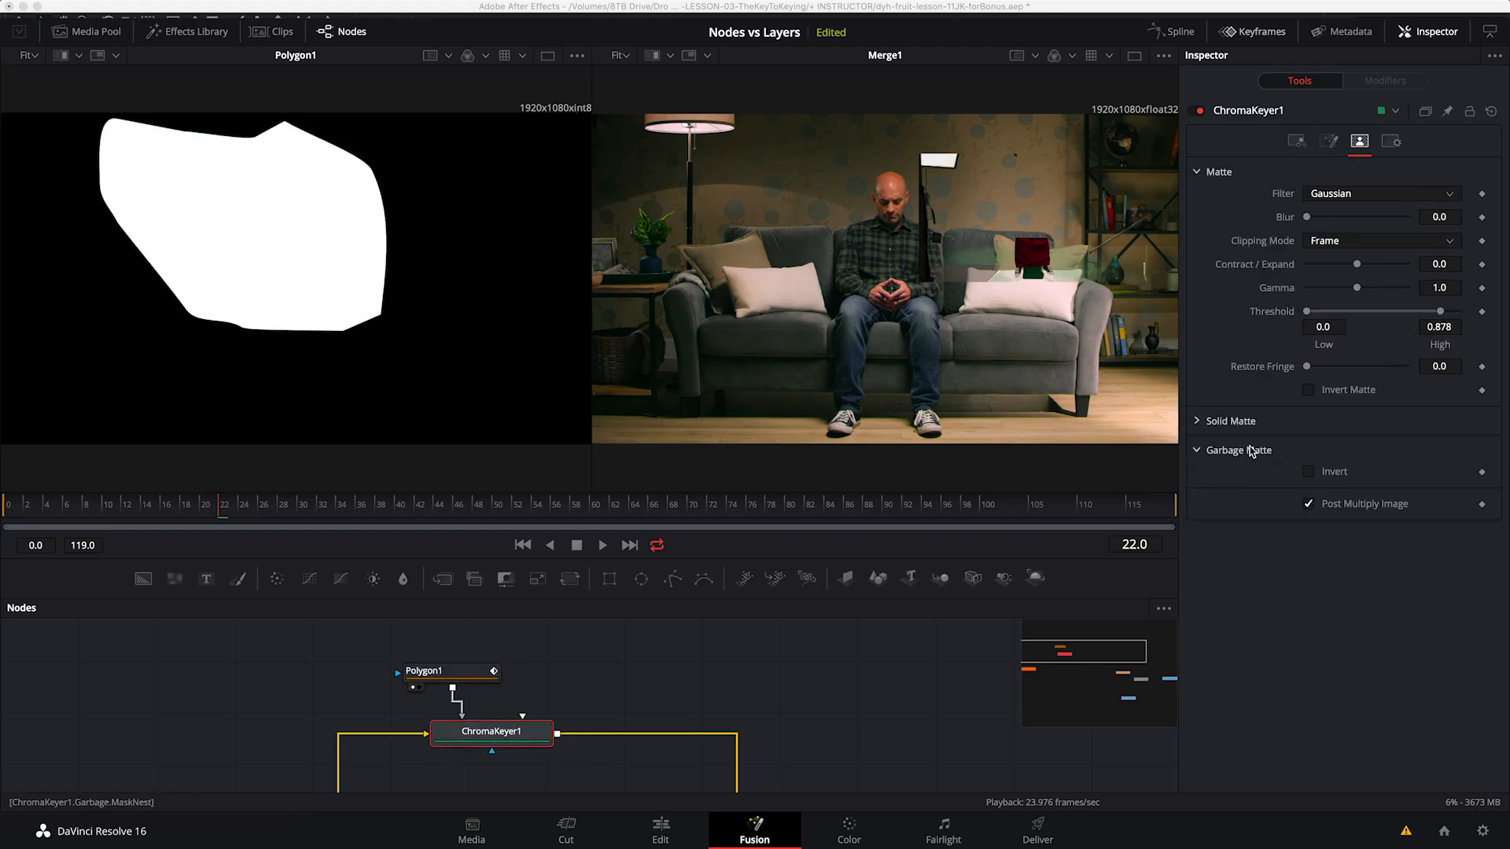
click(1309, 472)
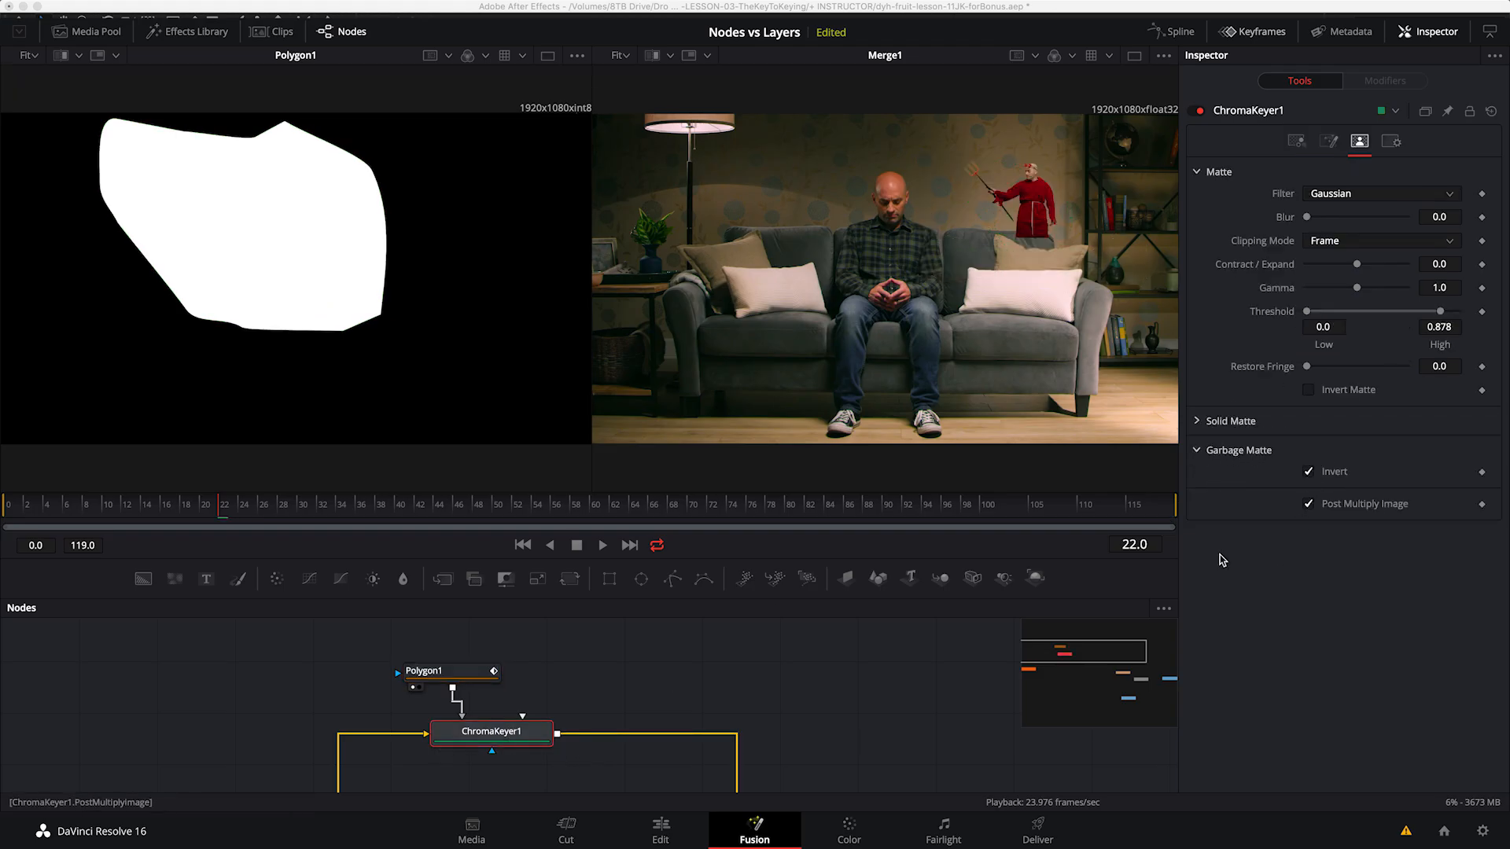
Step: Set Polygon1's Soft Edge to 0.0299 to feather the garbage matte
click(431, 671)
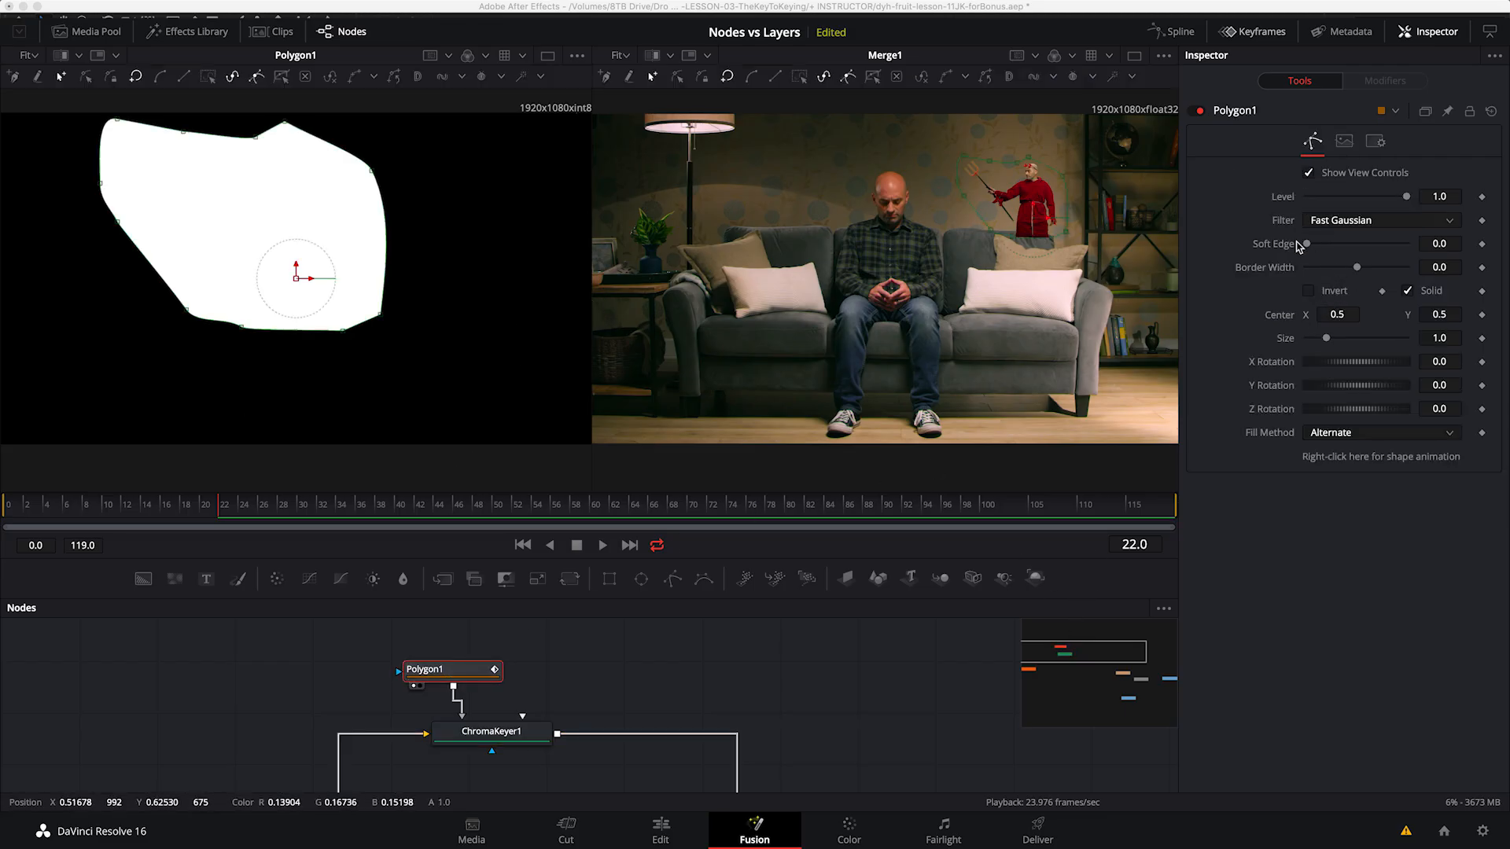
drag(475, 673, 491, 678)
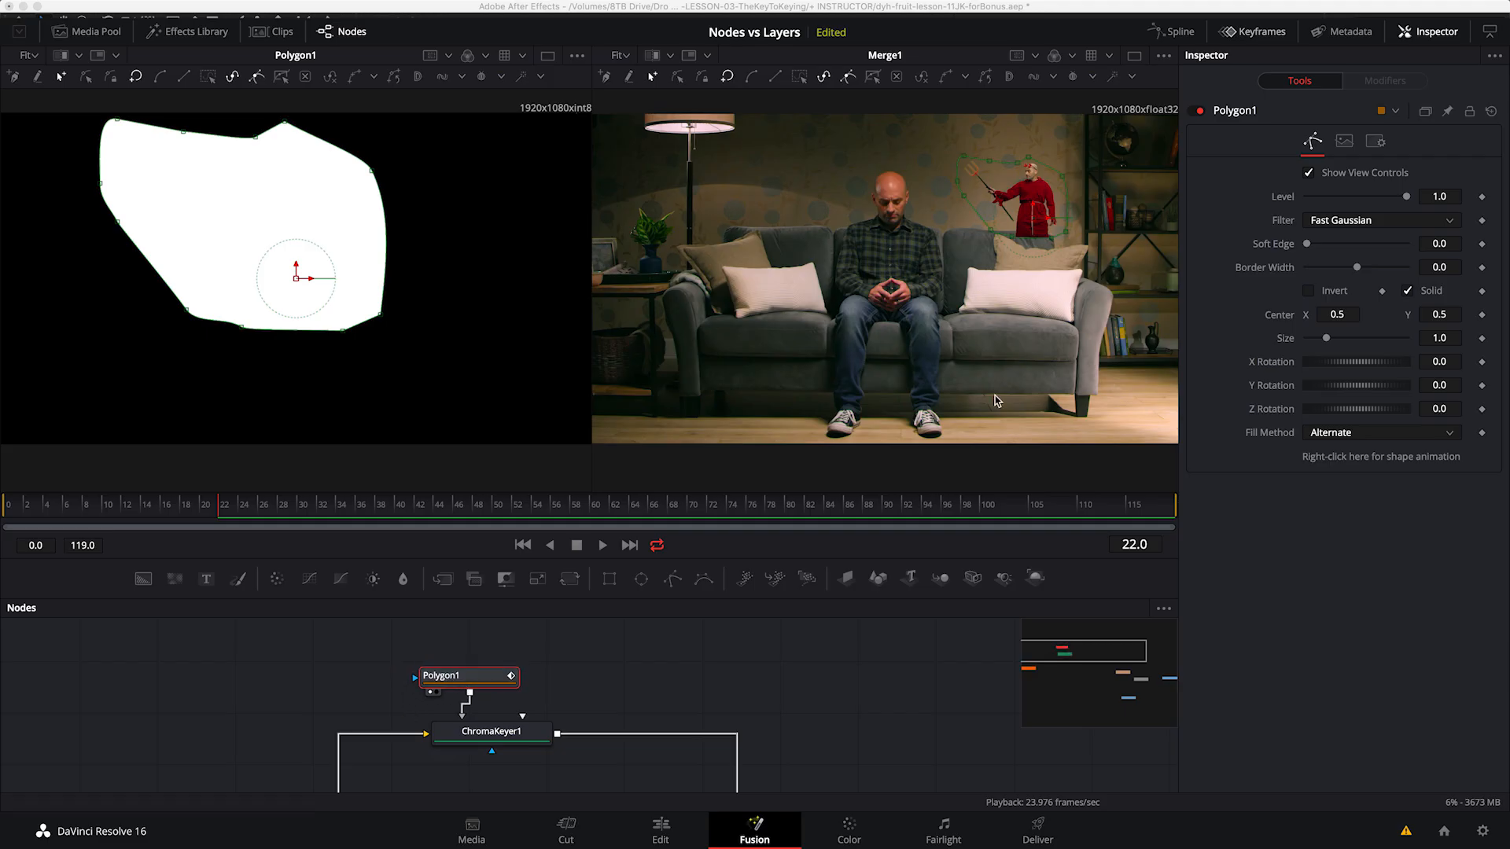
drag(1307, 244, 1324, 247)
drag(1318, 250, 1322, 250)
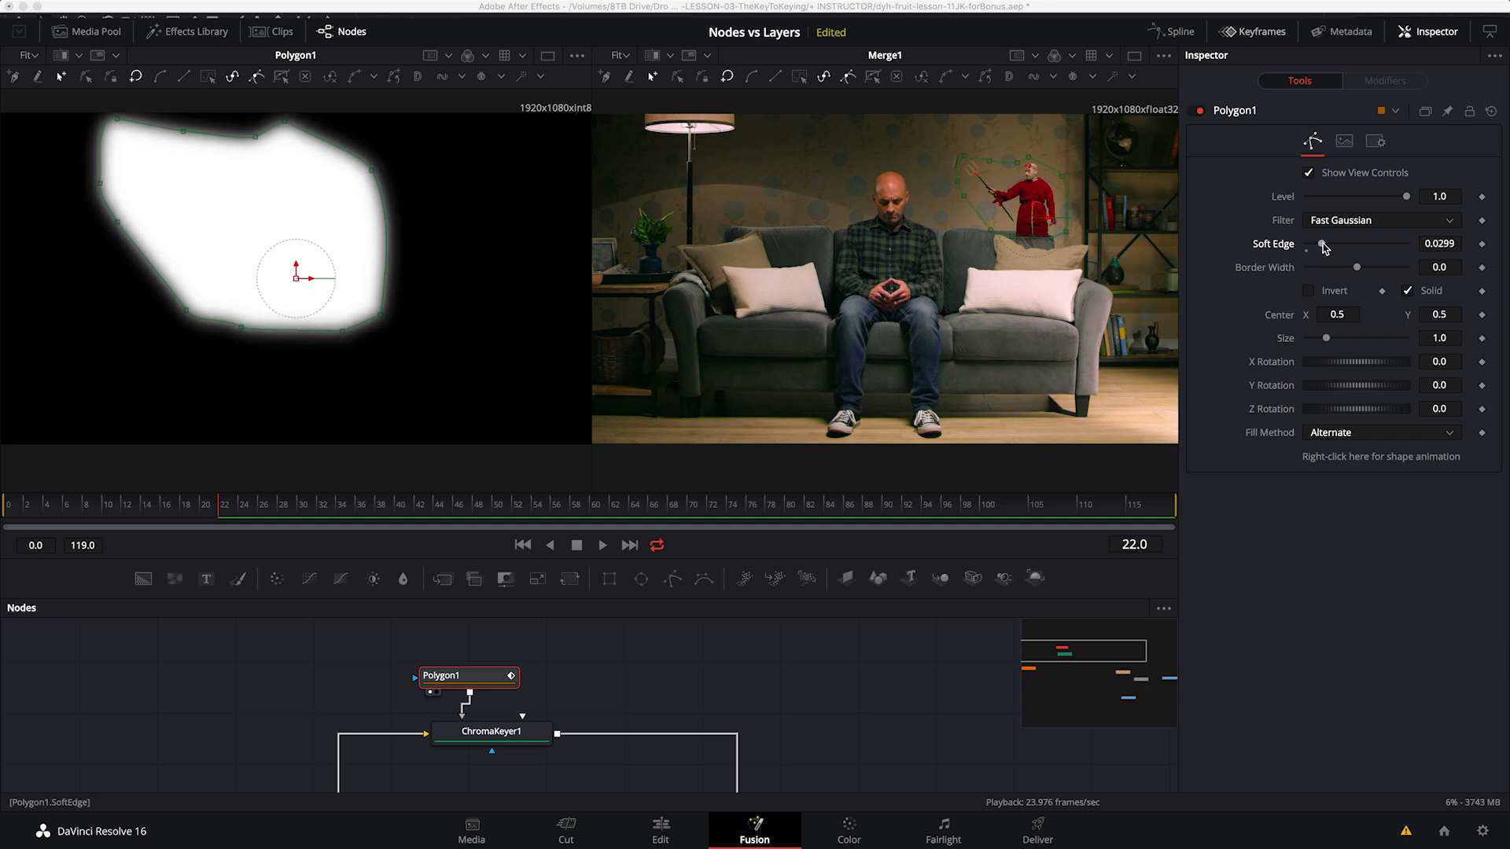
Step: Examine the devil closely in the composite and pull the mask point beside the pitchfork inward to exclude the stray light
click(668, 662)
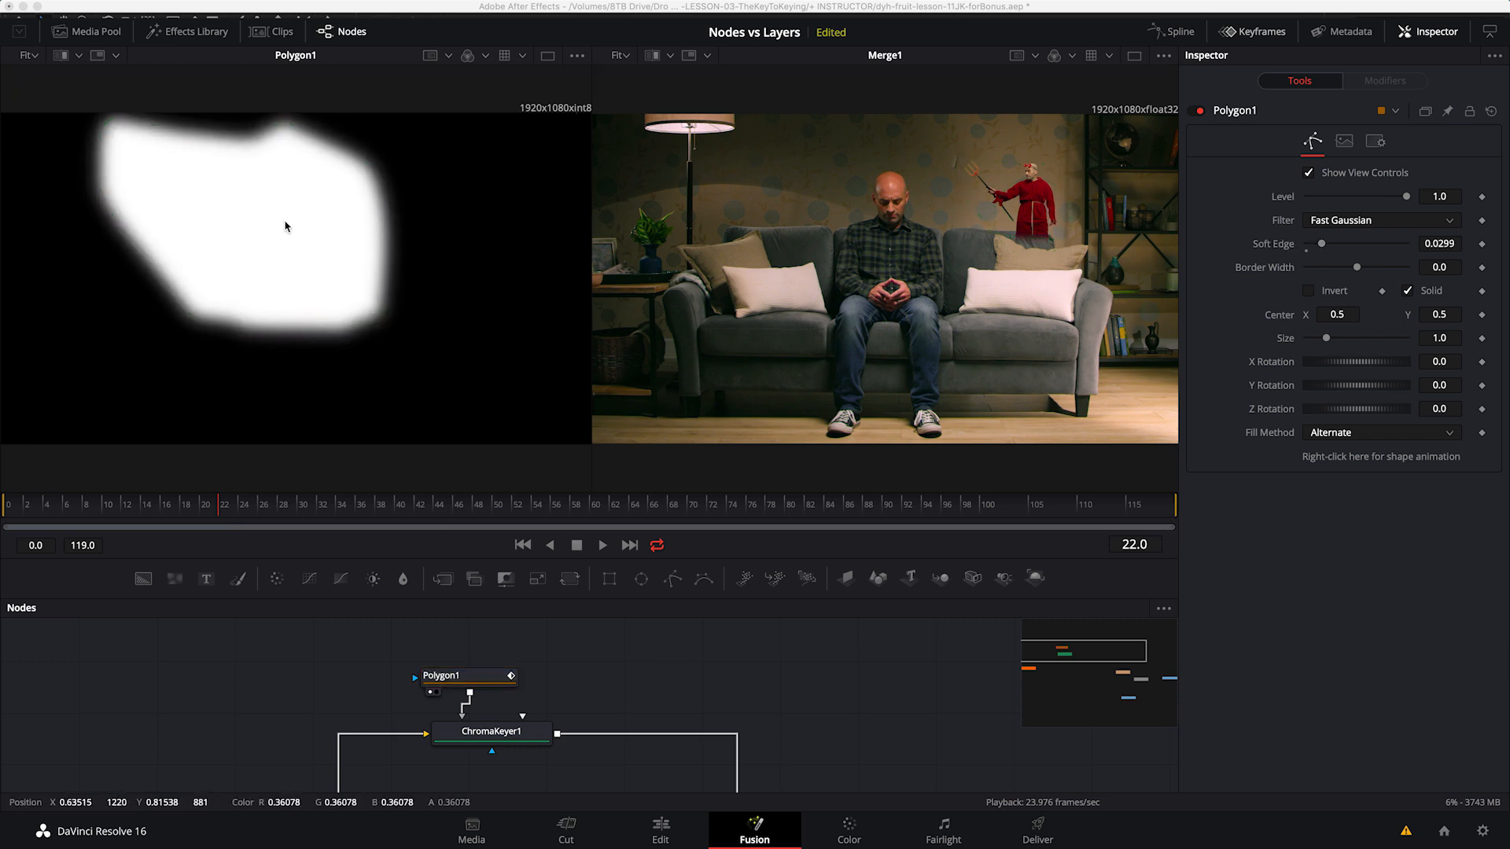
key(equal)
key(equal)
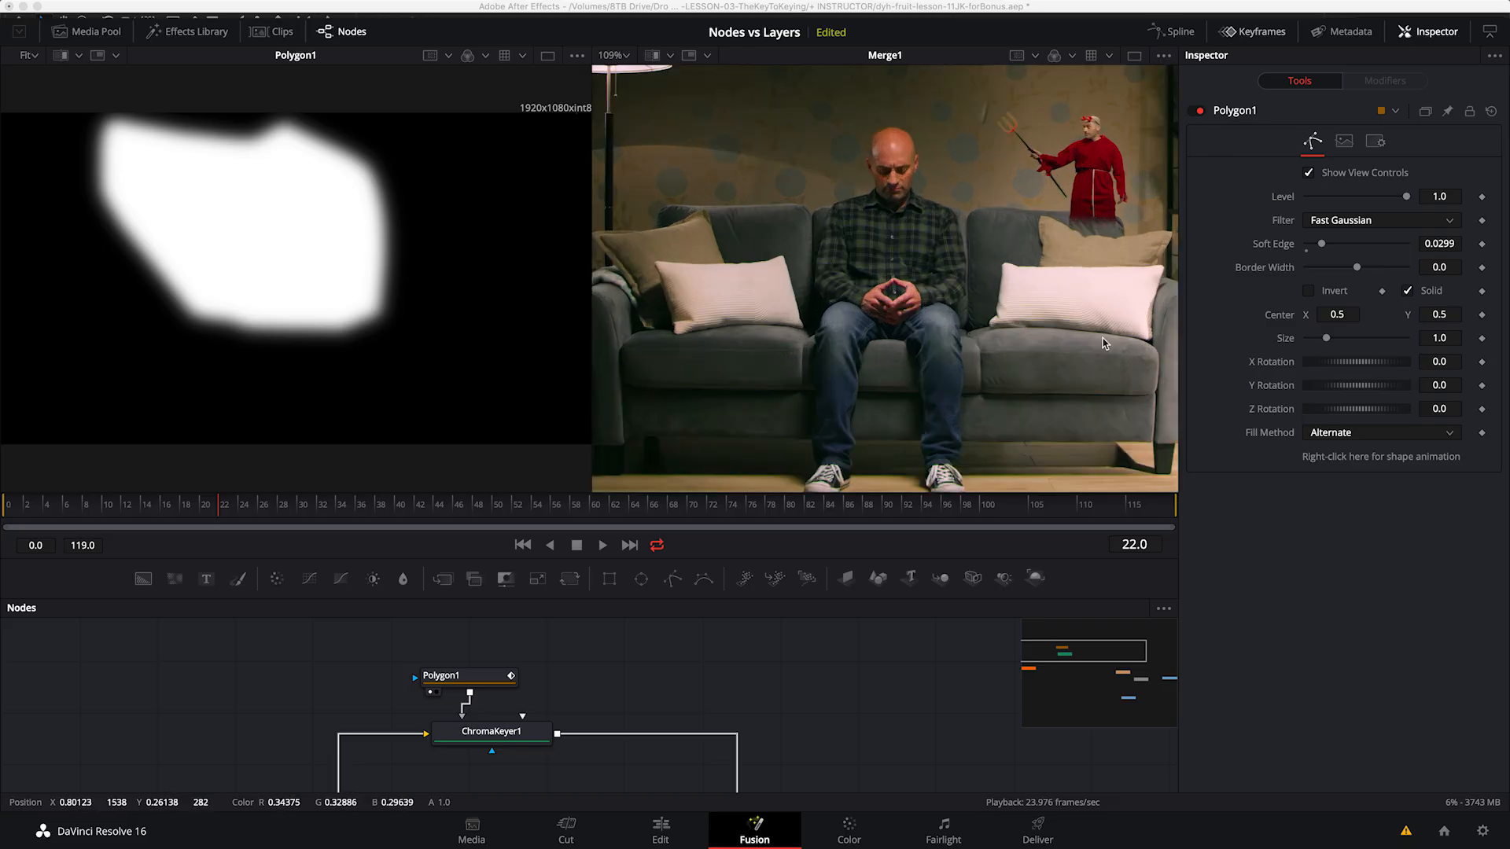
drag(1095, 167, 846, 442)
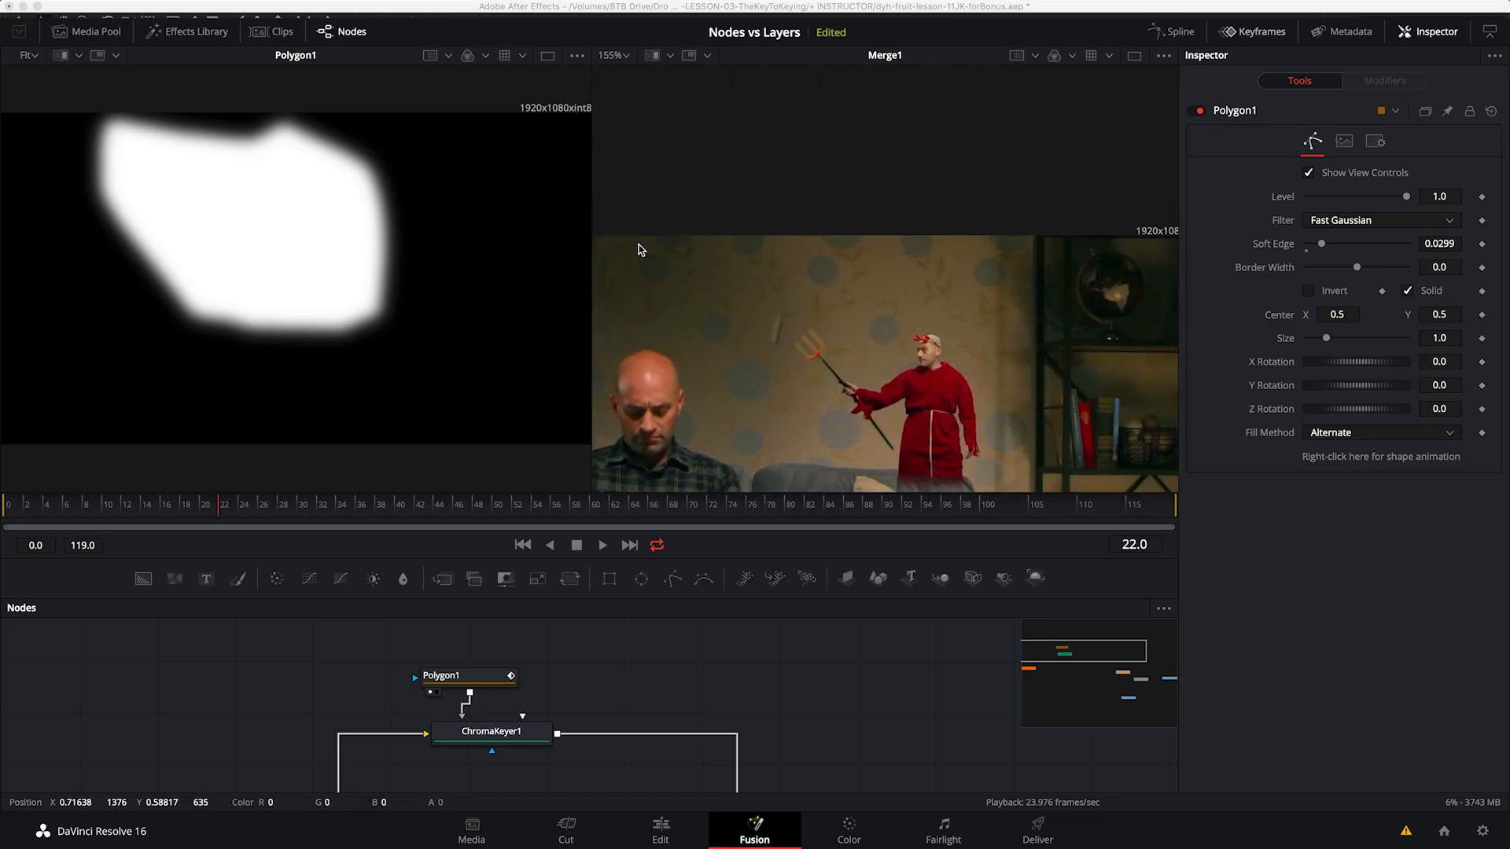
click(464, 675)
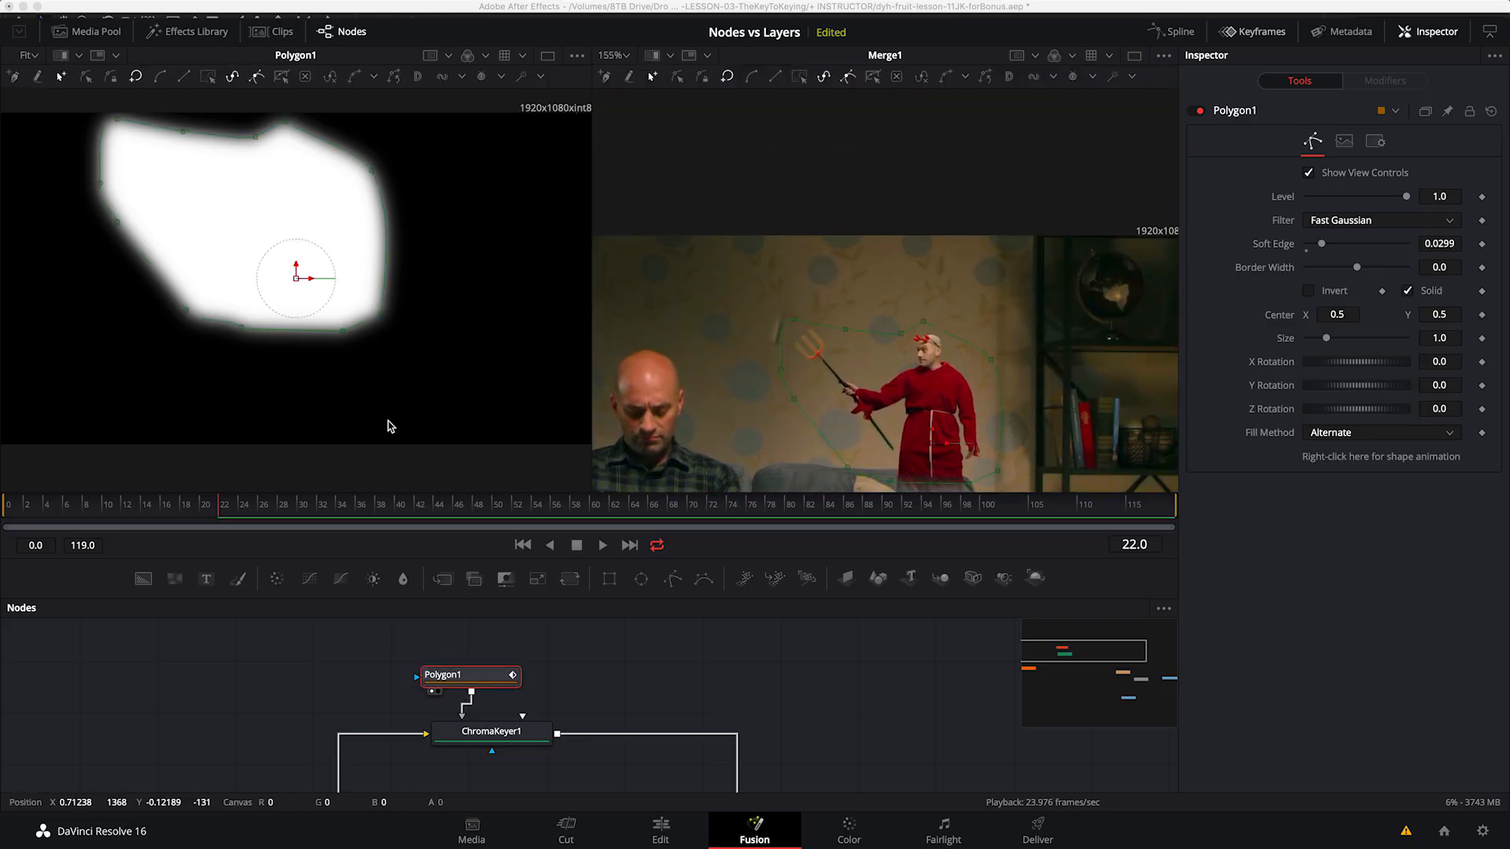
scroll(901, 374, down, 4)
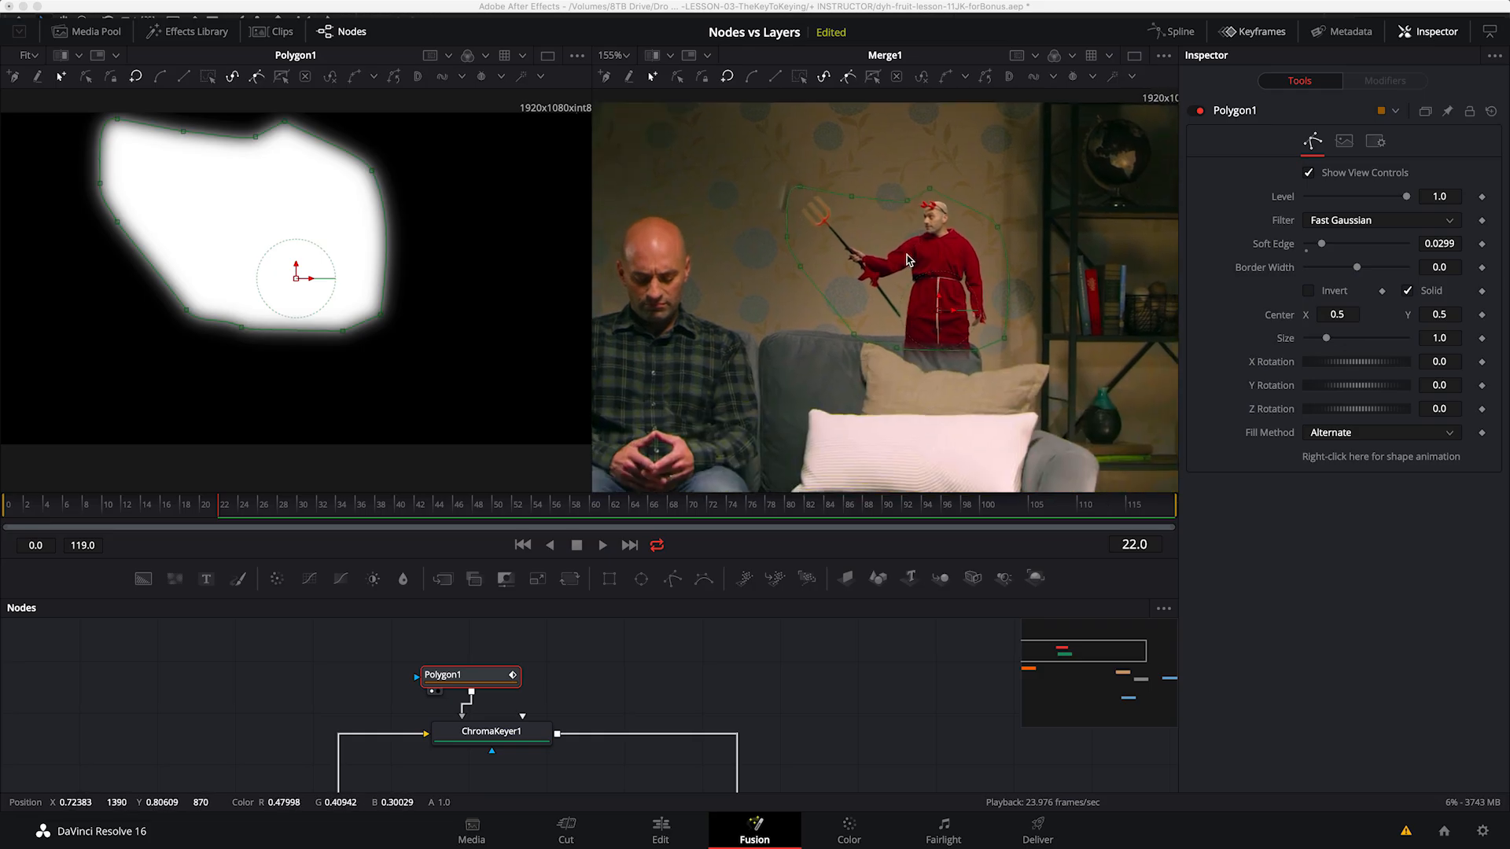
mouse_move(786, 206)
mouse_down()
mouse_move(822, 207)
mouse_move(805, 205)
mouse_up()
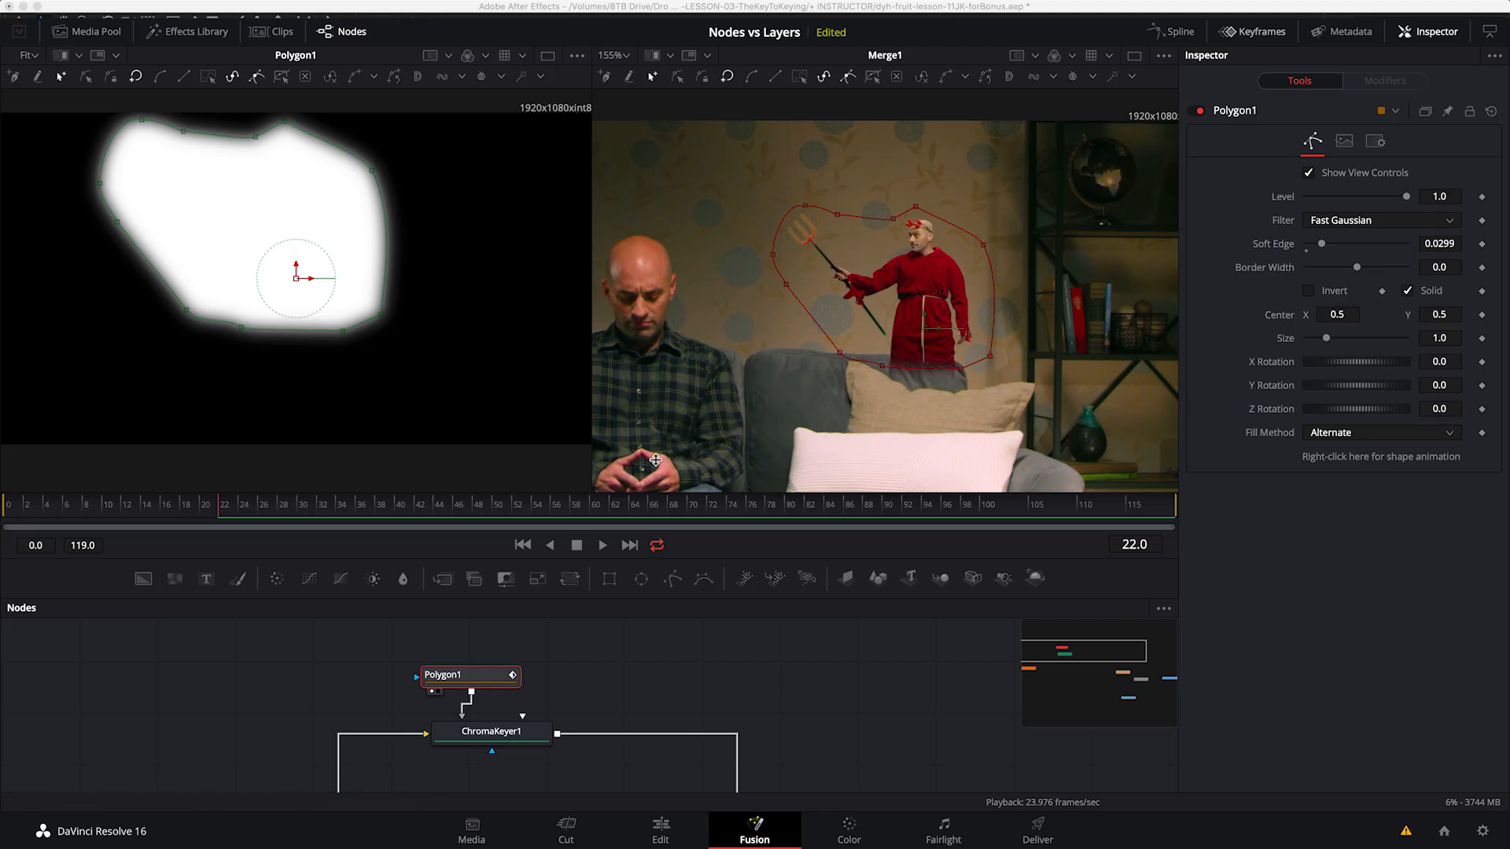
click(627, 698)
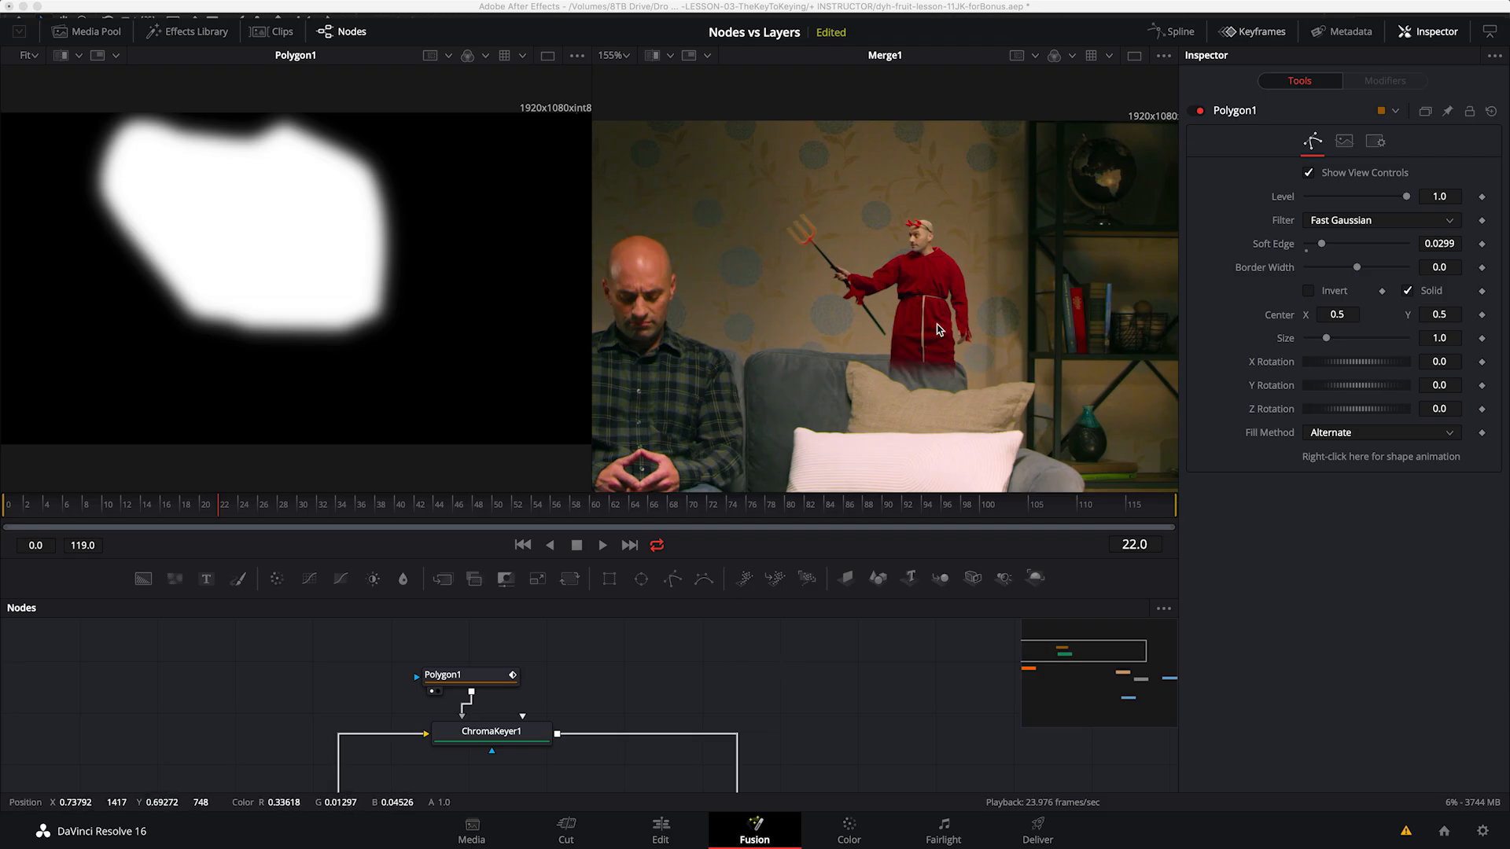
Step: Place Polygon1 closer above ChromaKeyer1 and enlarge the node graph area
drag(588, 755, 538, 760)
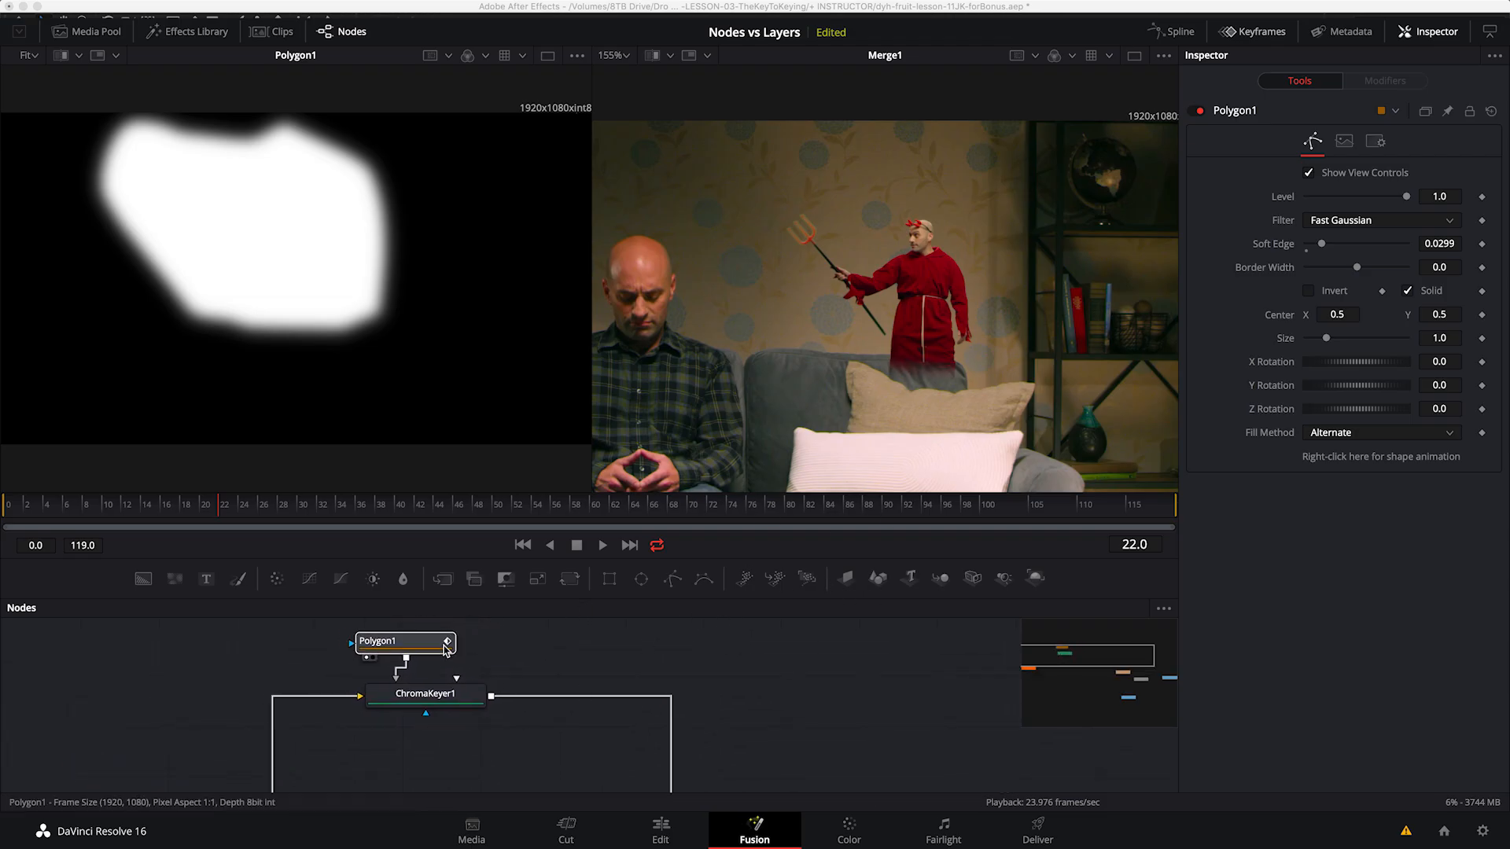
drag(406, 639, 404, 660)
click(574, 692)
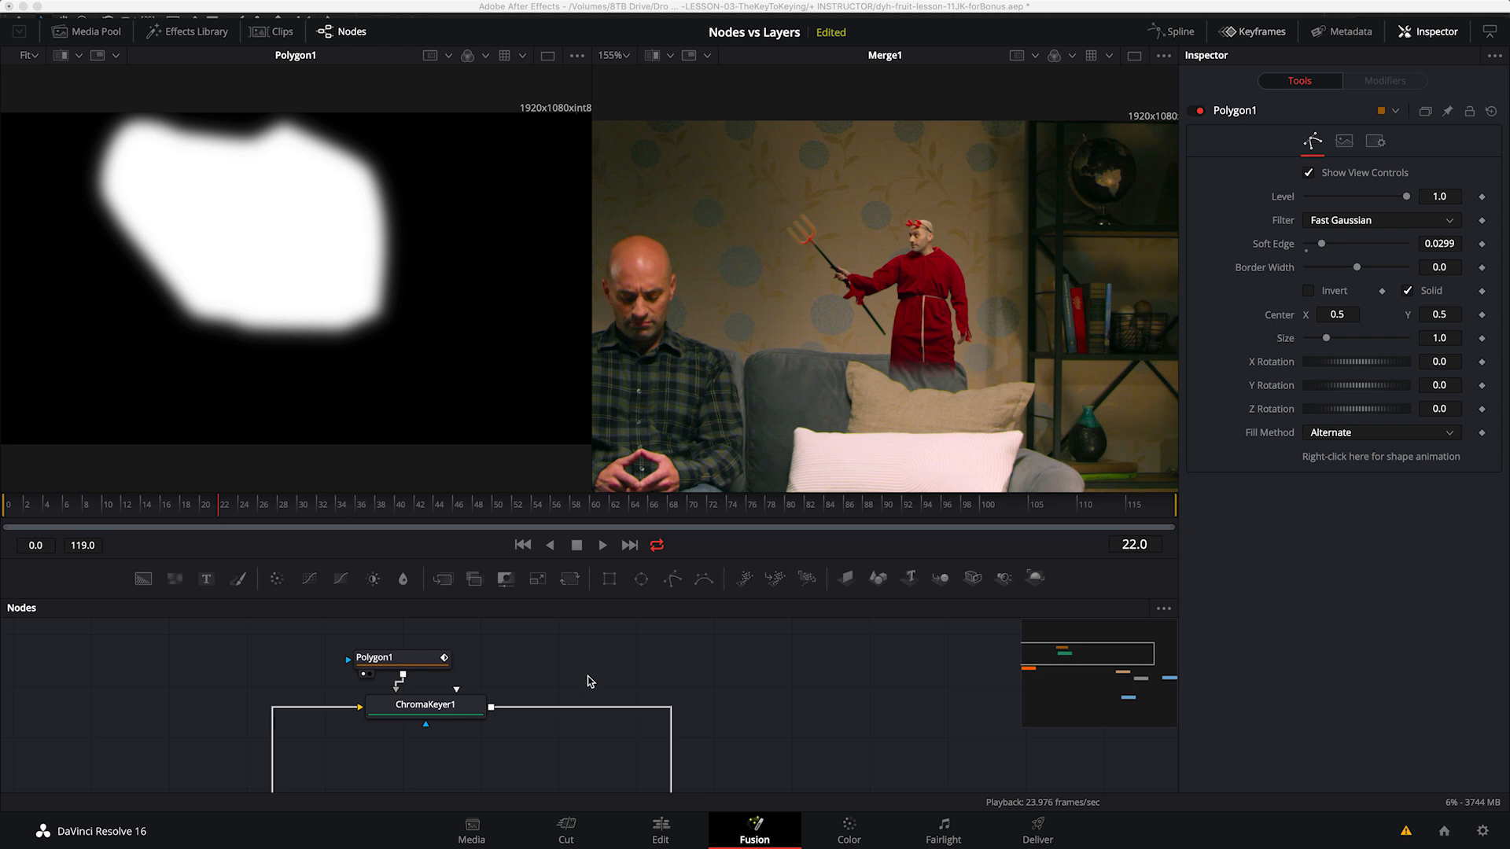
scroll(595, 682, down, 2)
drag(606, 708, 610, 706)
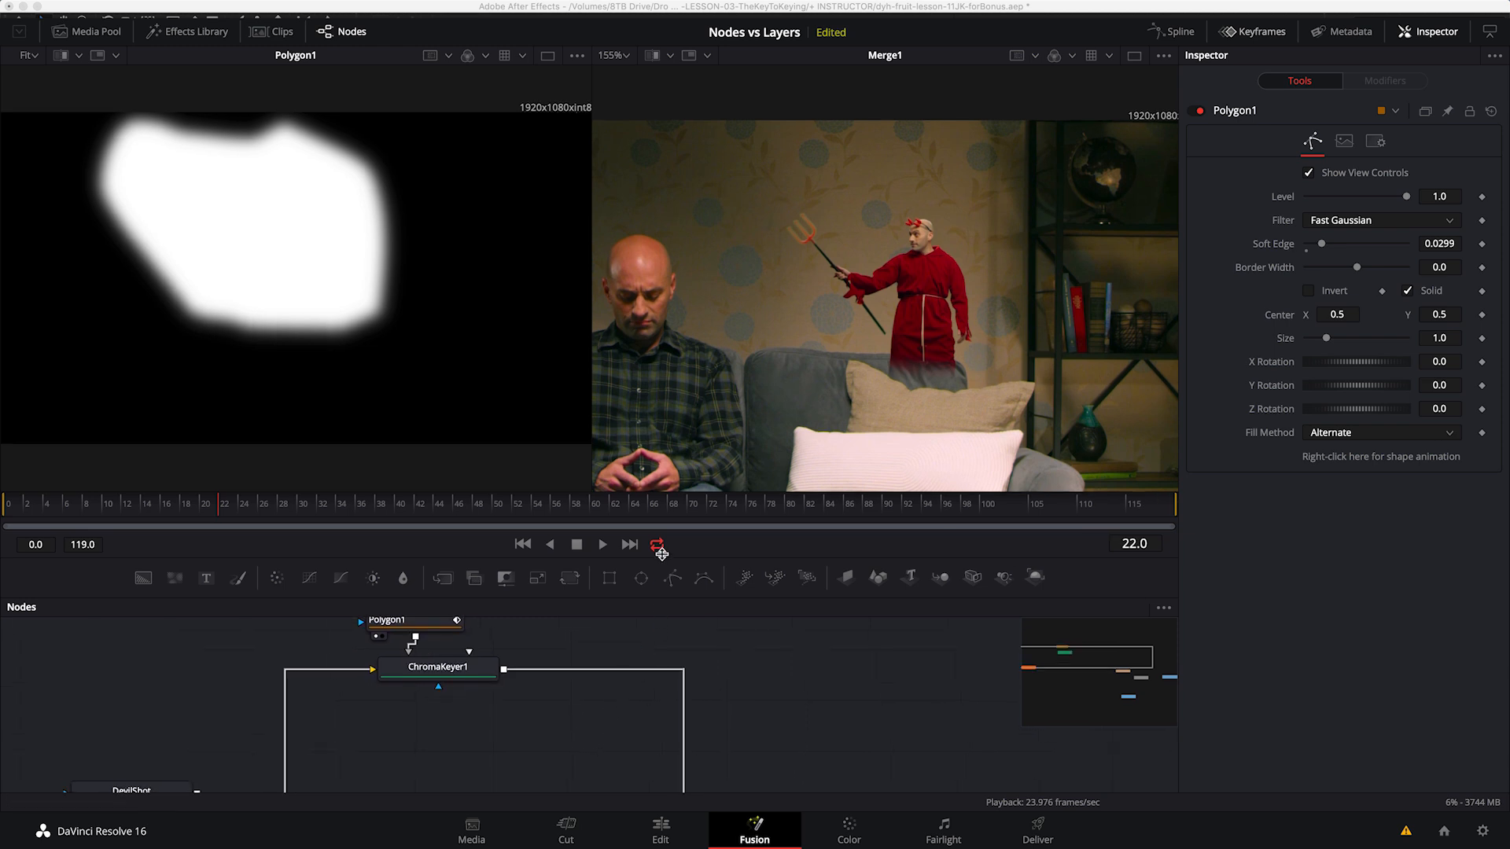
drag(661, 556, 662, 412)
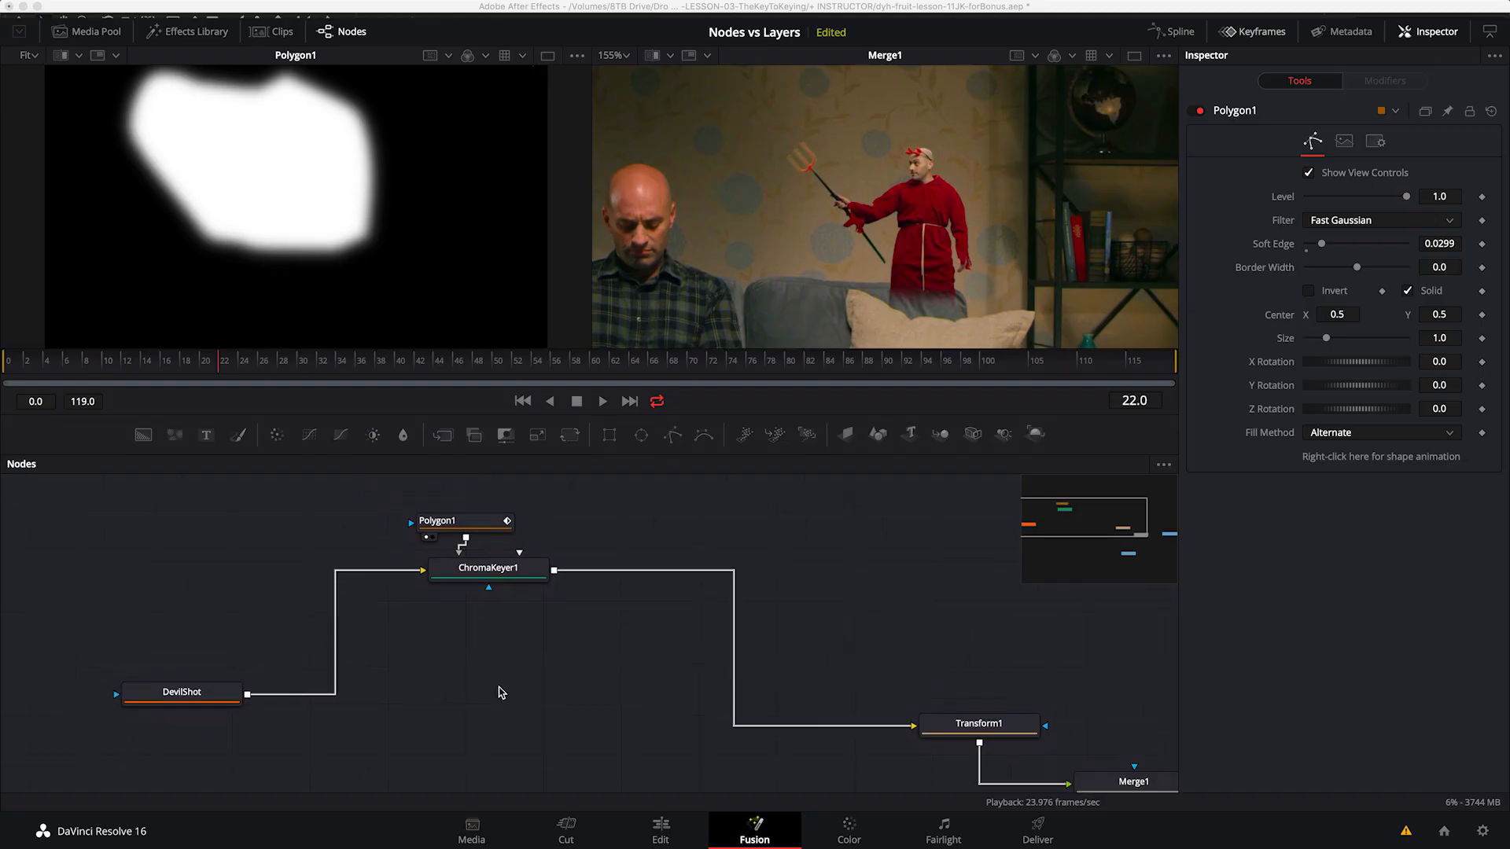
Step: Duplicate Polygon1 and ChromaKeyer1 together and place the copies below the originals
drag(400, 491, 550, 599)
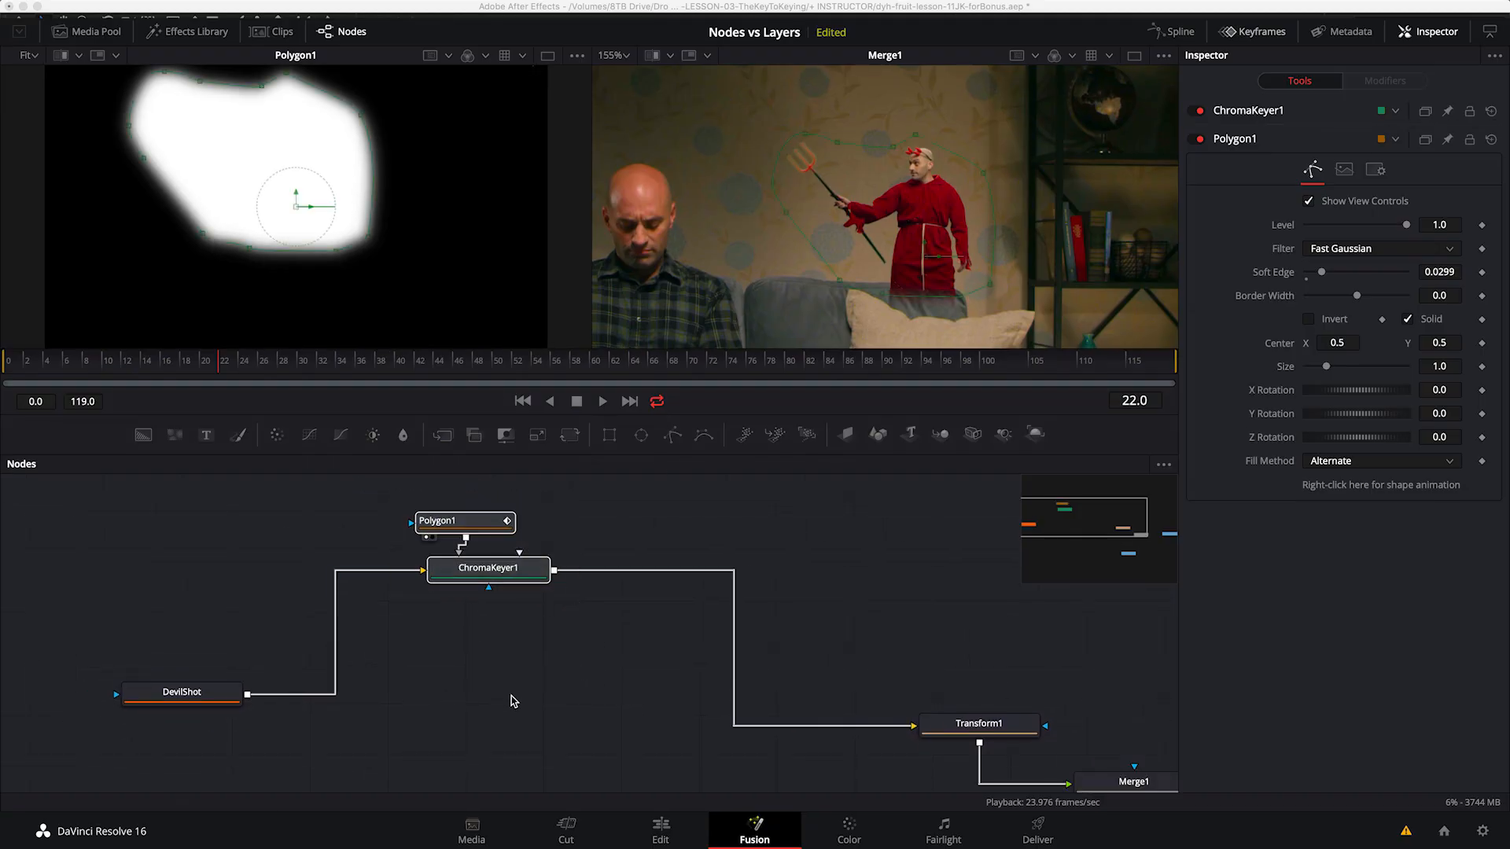
key(ctrl+c)
key(ctrl+v)
mouse_move(513, 753)
mouse_down()
mouse_move(501, 744)
mouse_move(524, 666)
mouse_move(524, 733)
mouse_up()
Step: Try branching a repositioned DevilShot into the duplicated keyer, and undo the connection and the node move
mouse_move(247, 695)
mouse_down()
mouse_move(398, 684)
mouse_move(448, 729)
mouse_move(192, 684)
mouse_move(152, 645)
mouse_up()
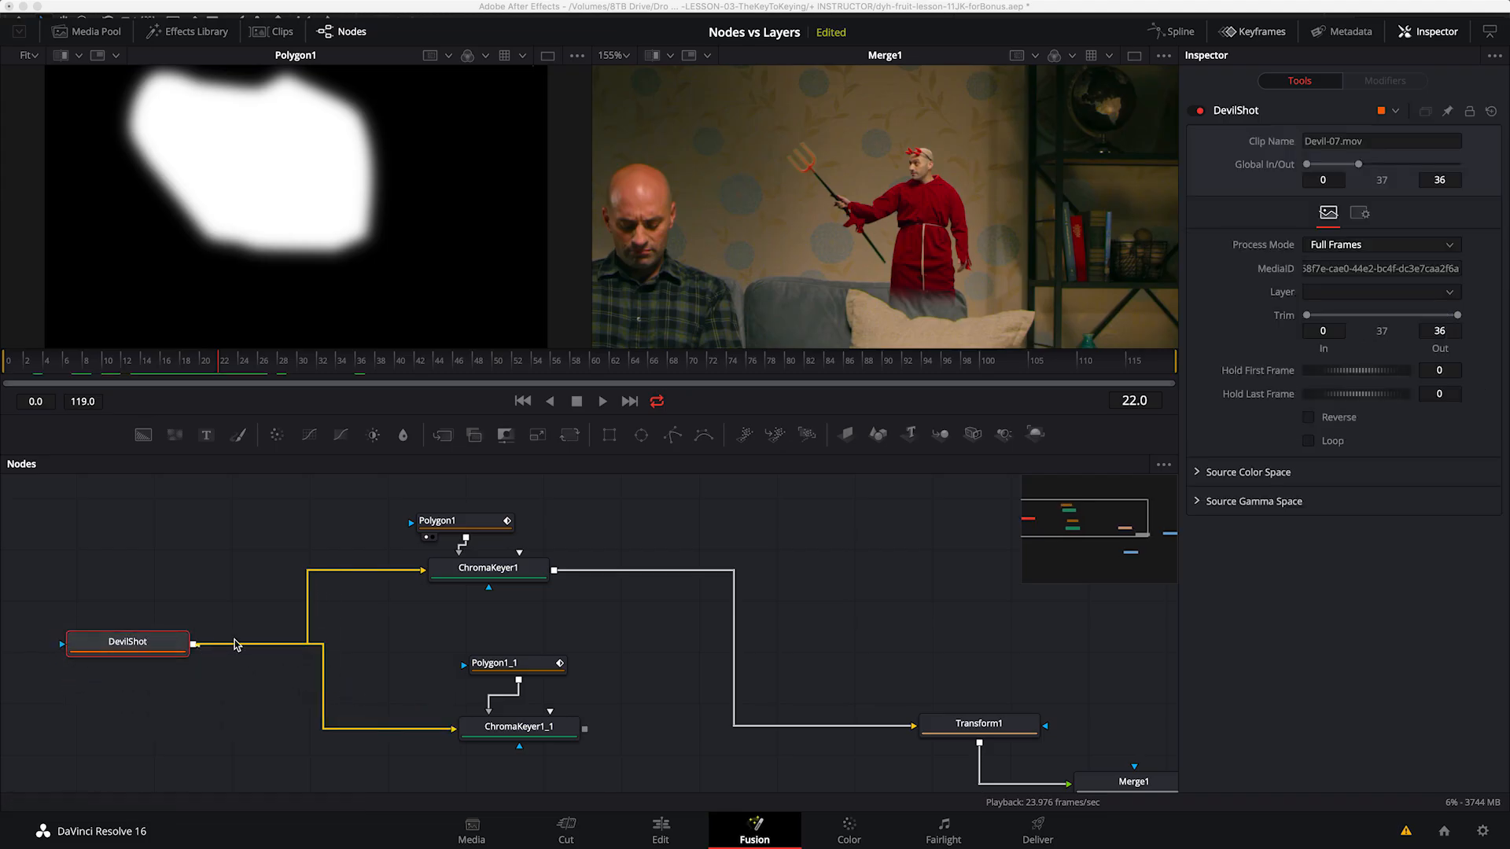
key(super+z)
key(super+z)
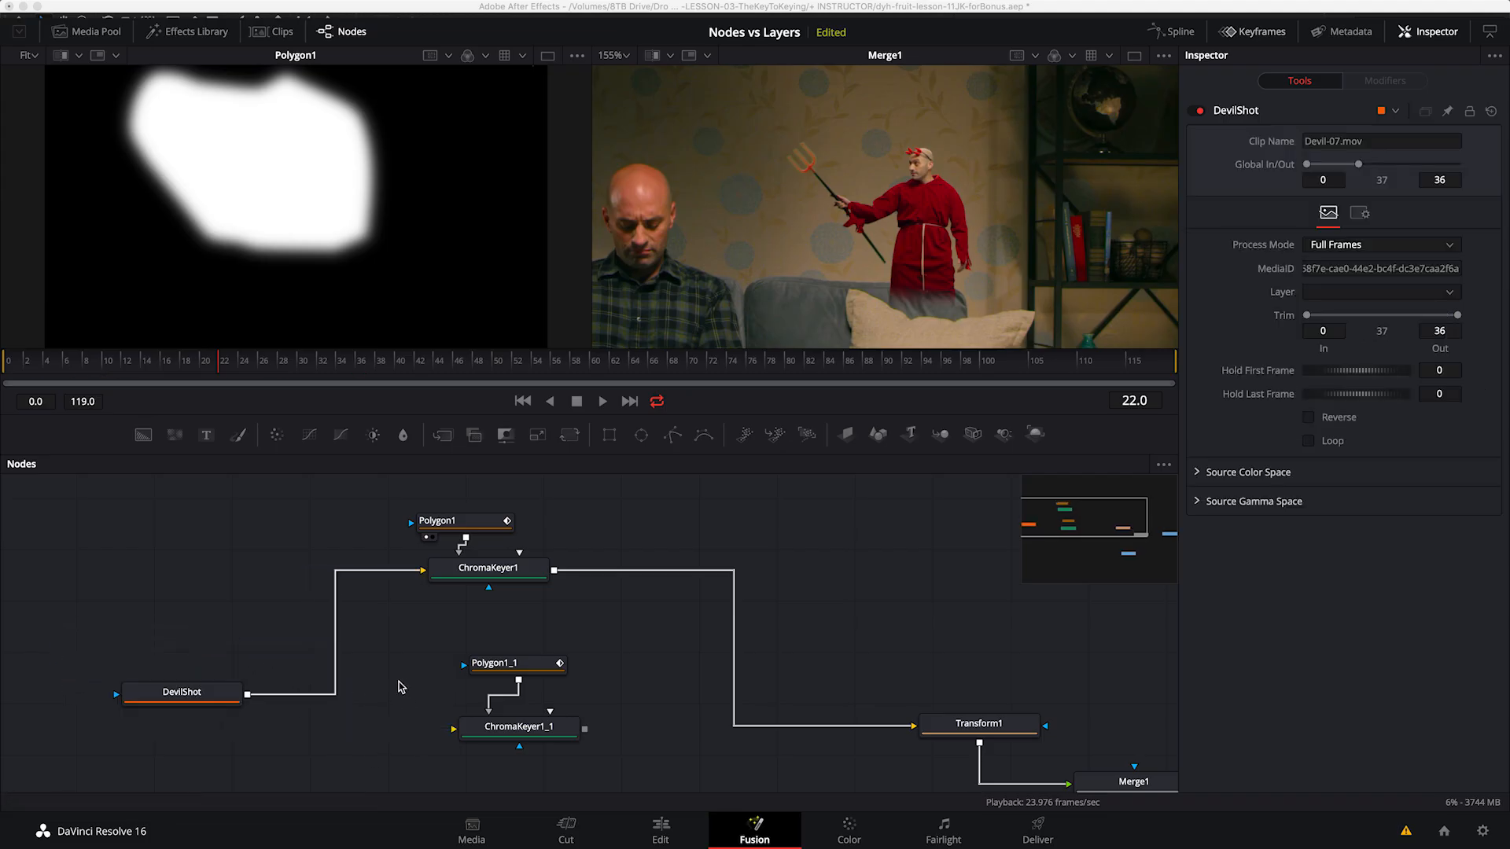
Step: Move the DevilShot node away from the keyers and insert a pipe router on its connection to ChromaKeyer1
drag(195, 696, 144, 644)
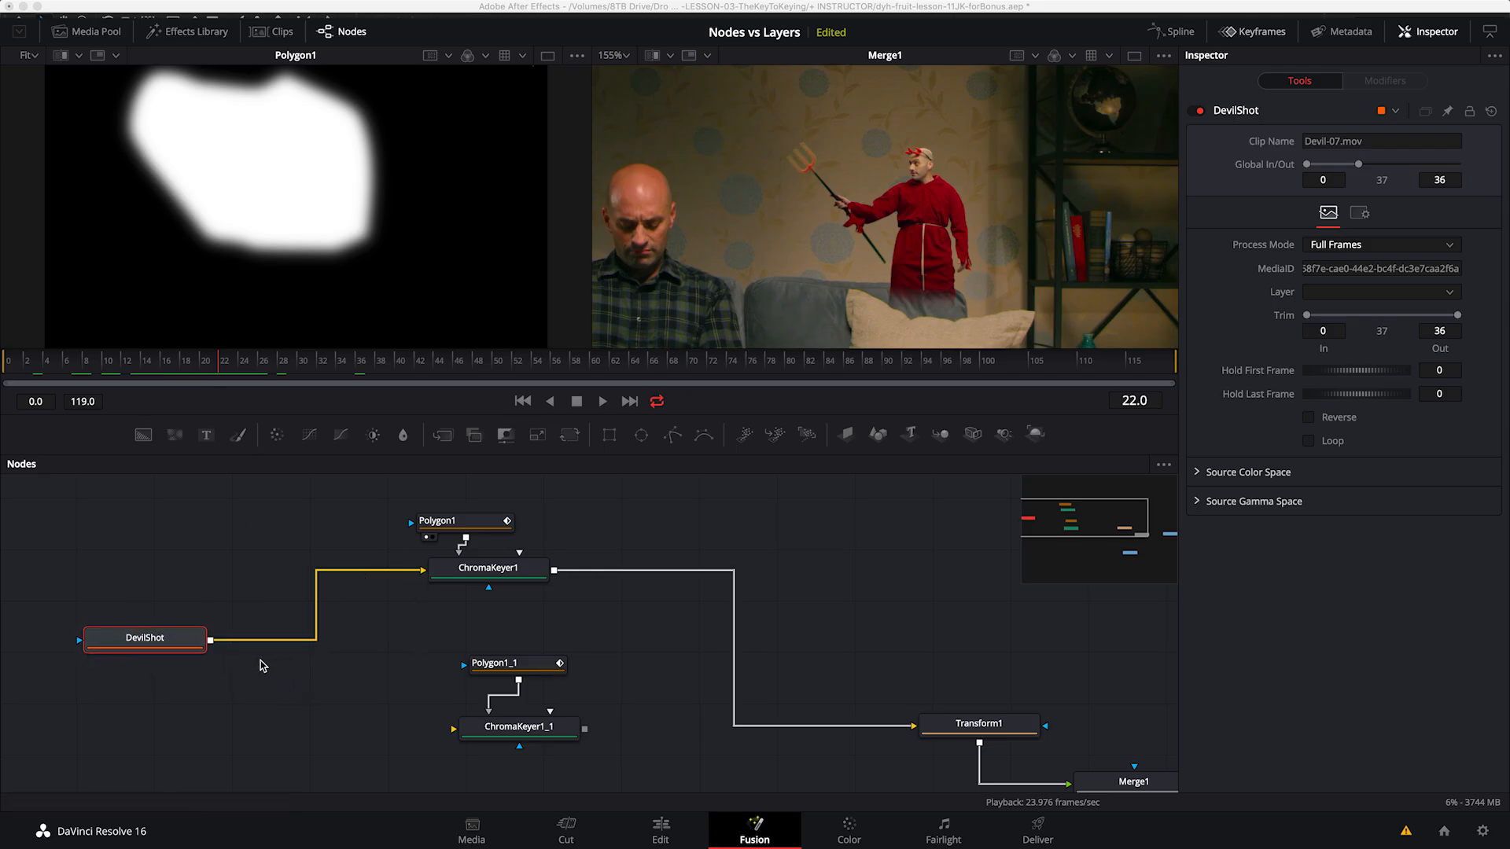
drag(189, 641, 168, 602)
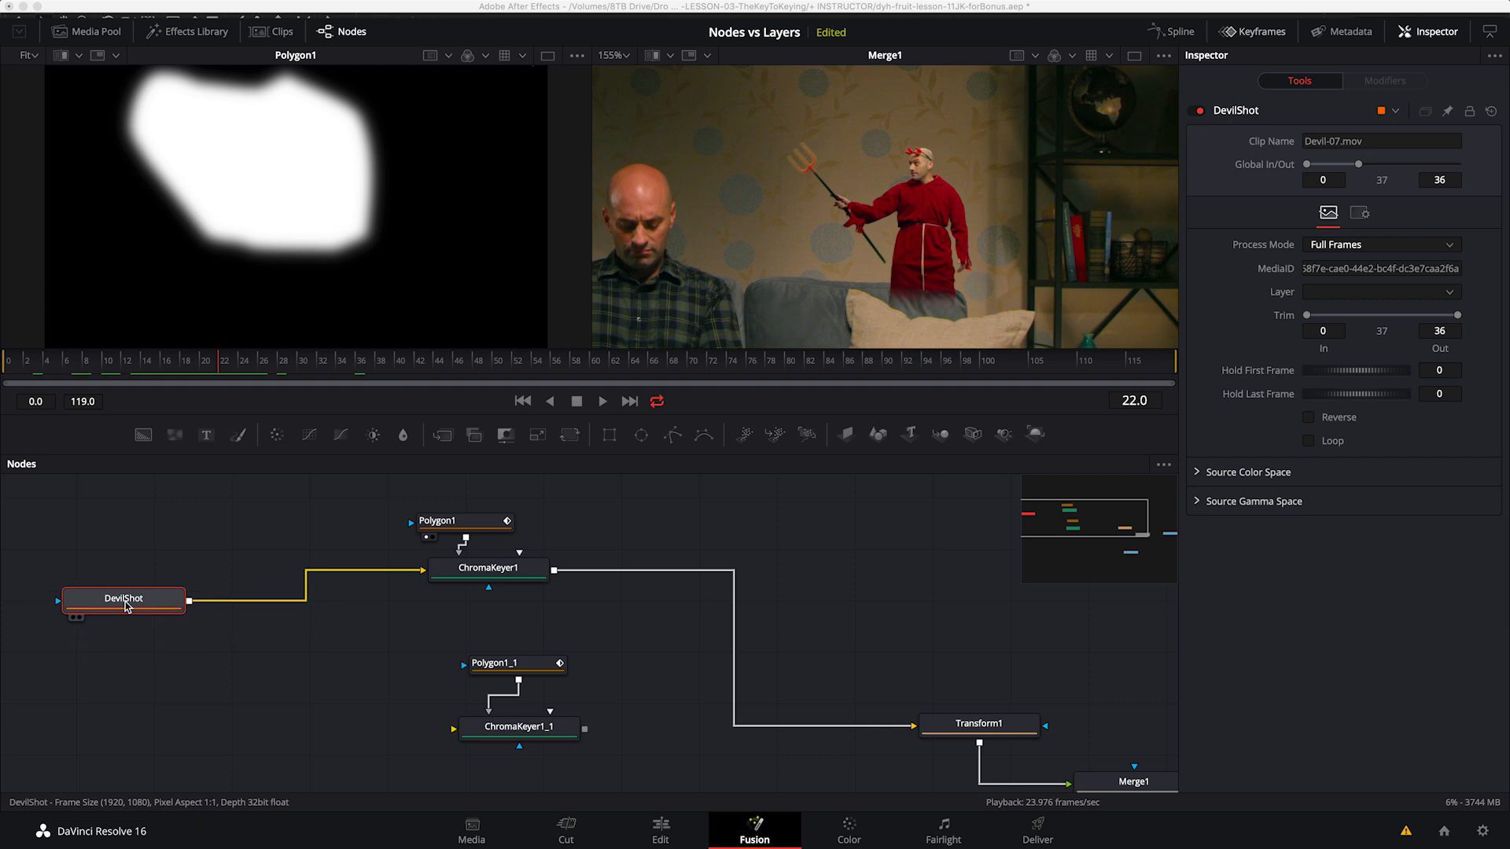
alt+click(307, 582)
drag(307, 582, 306, 635)
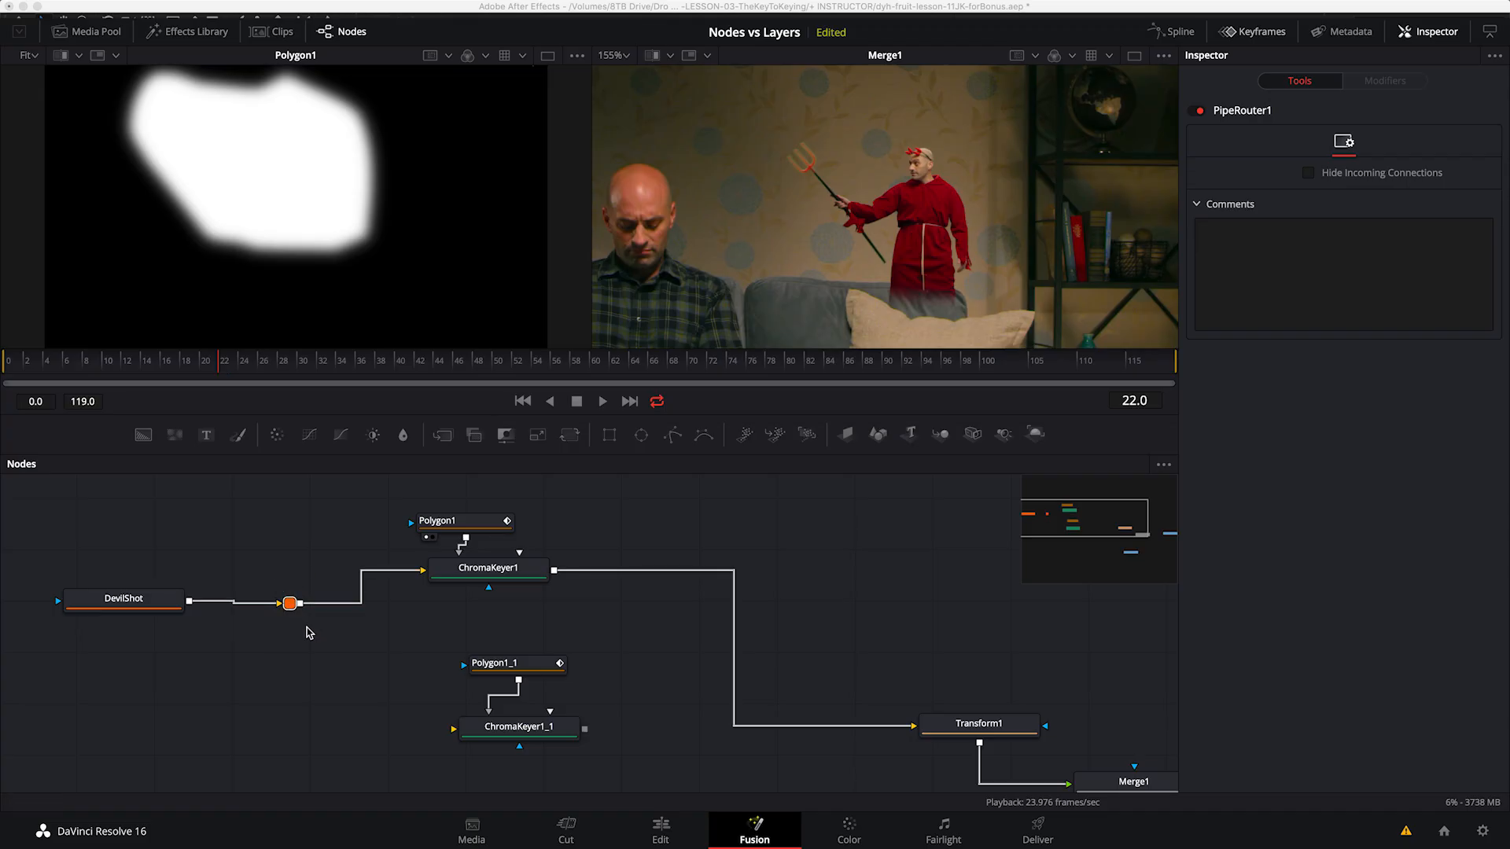
Step: Connect the pipe router's output to the ChromaKeyer1_1 input and tidy the positions of DevilShot and both polygon nodes
drag(160, 604, 148, 654)
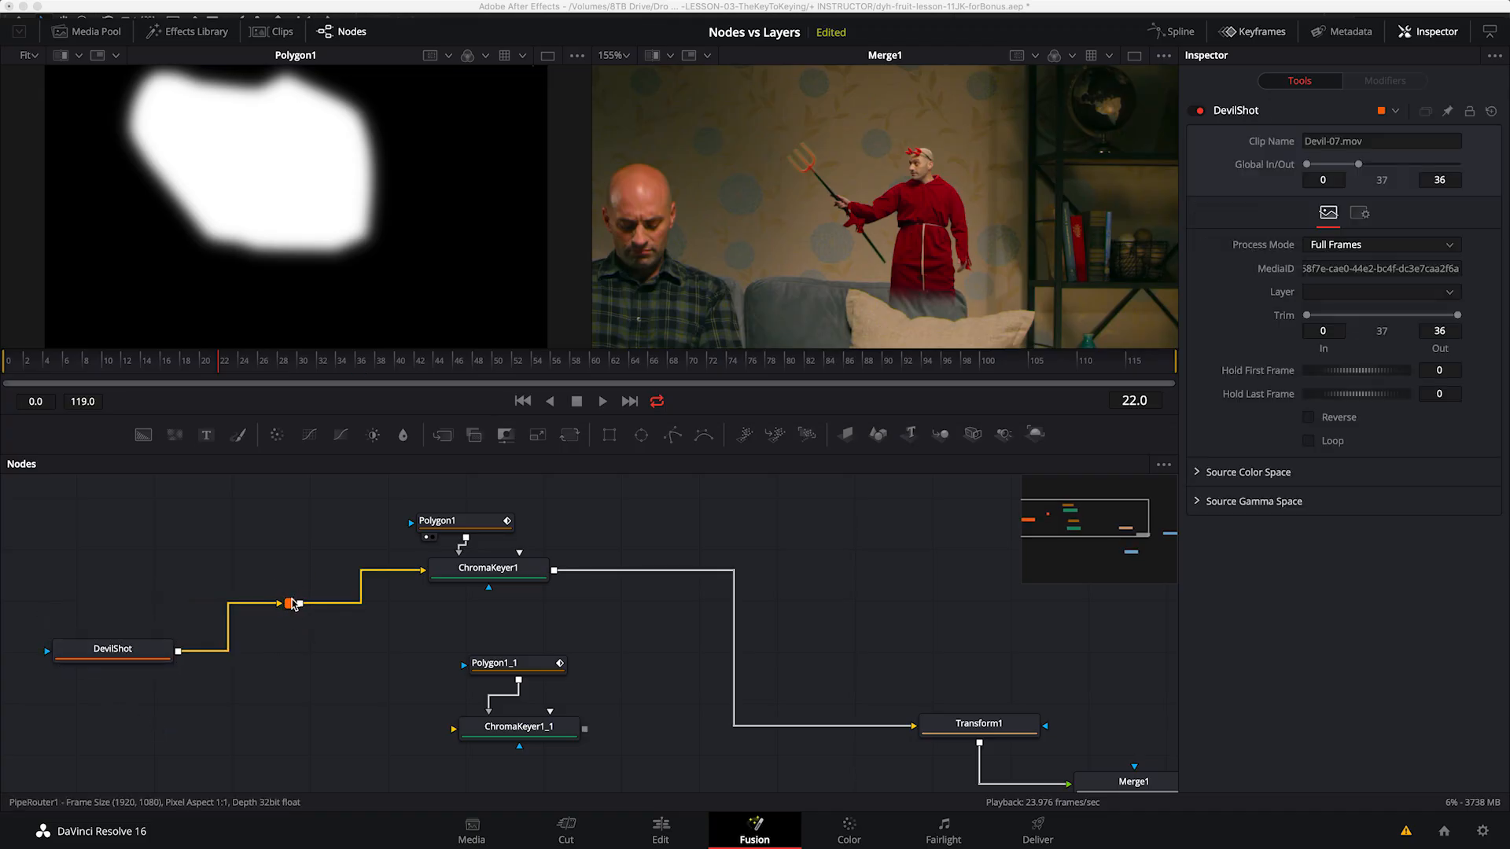
drag(299, 603, 456, 732)
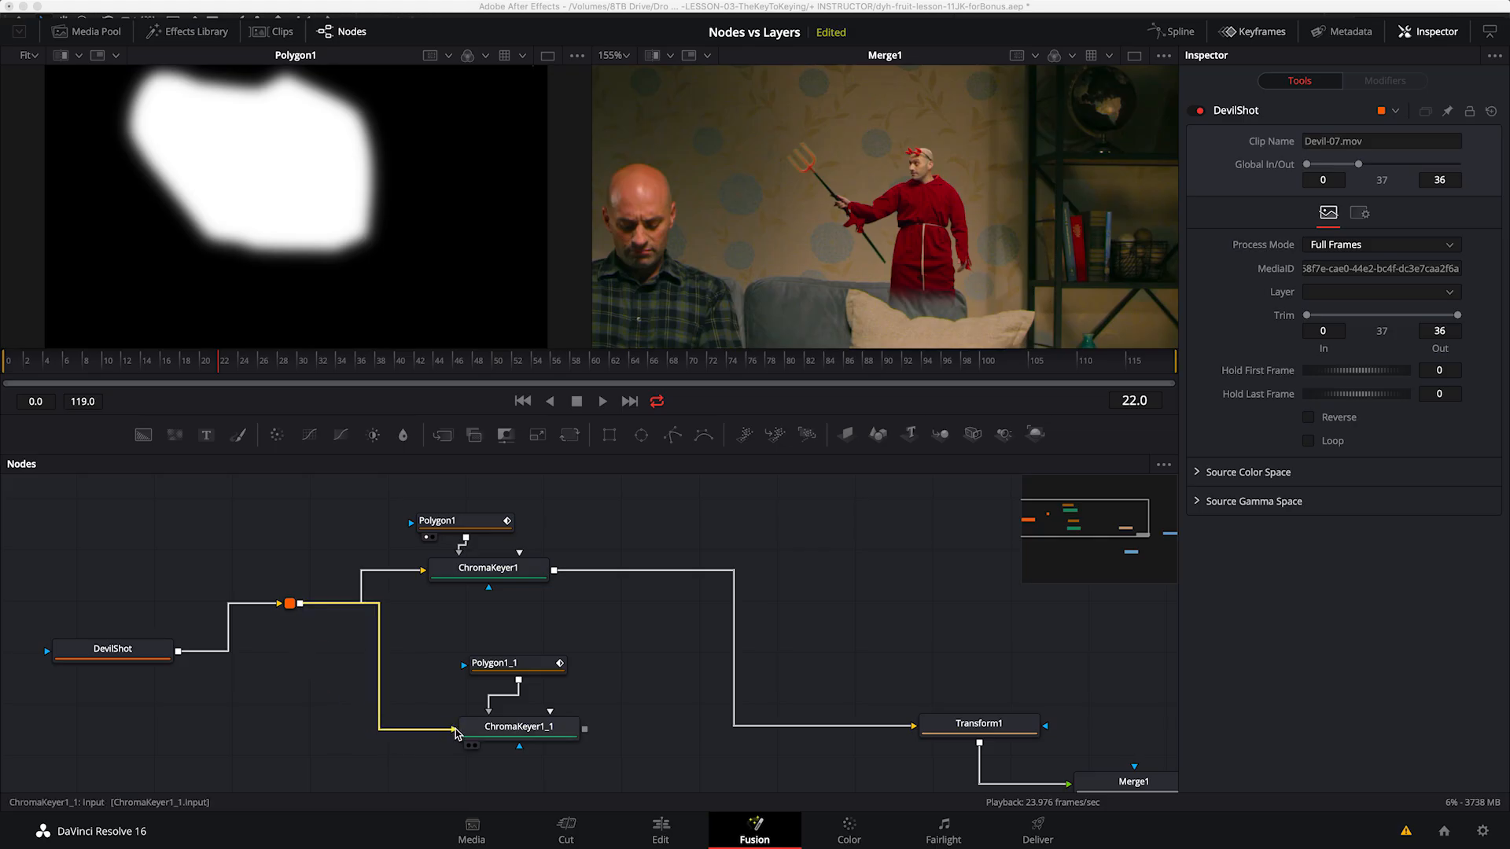
drag(516, 675, 517, 696)
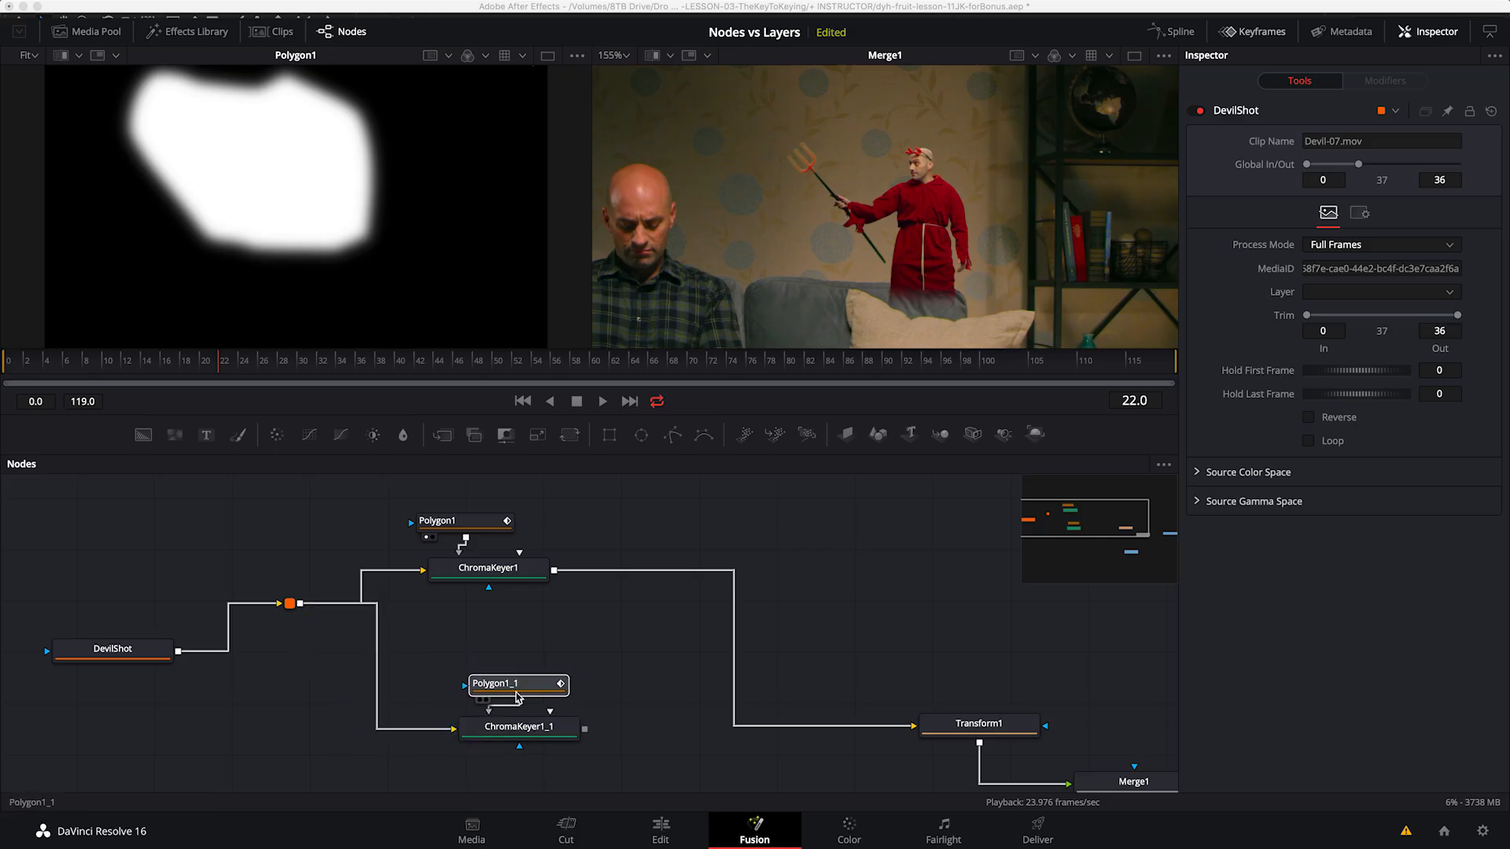
drag(453, 521, 463, 528)
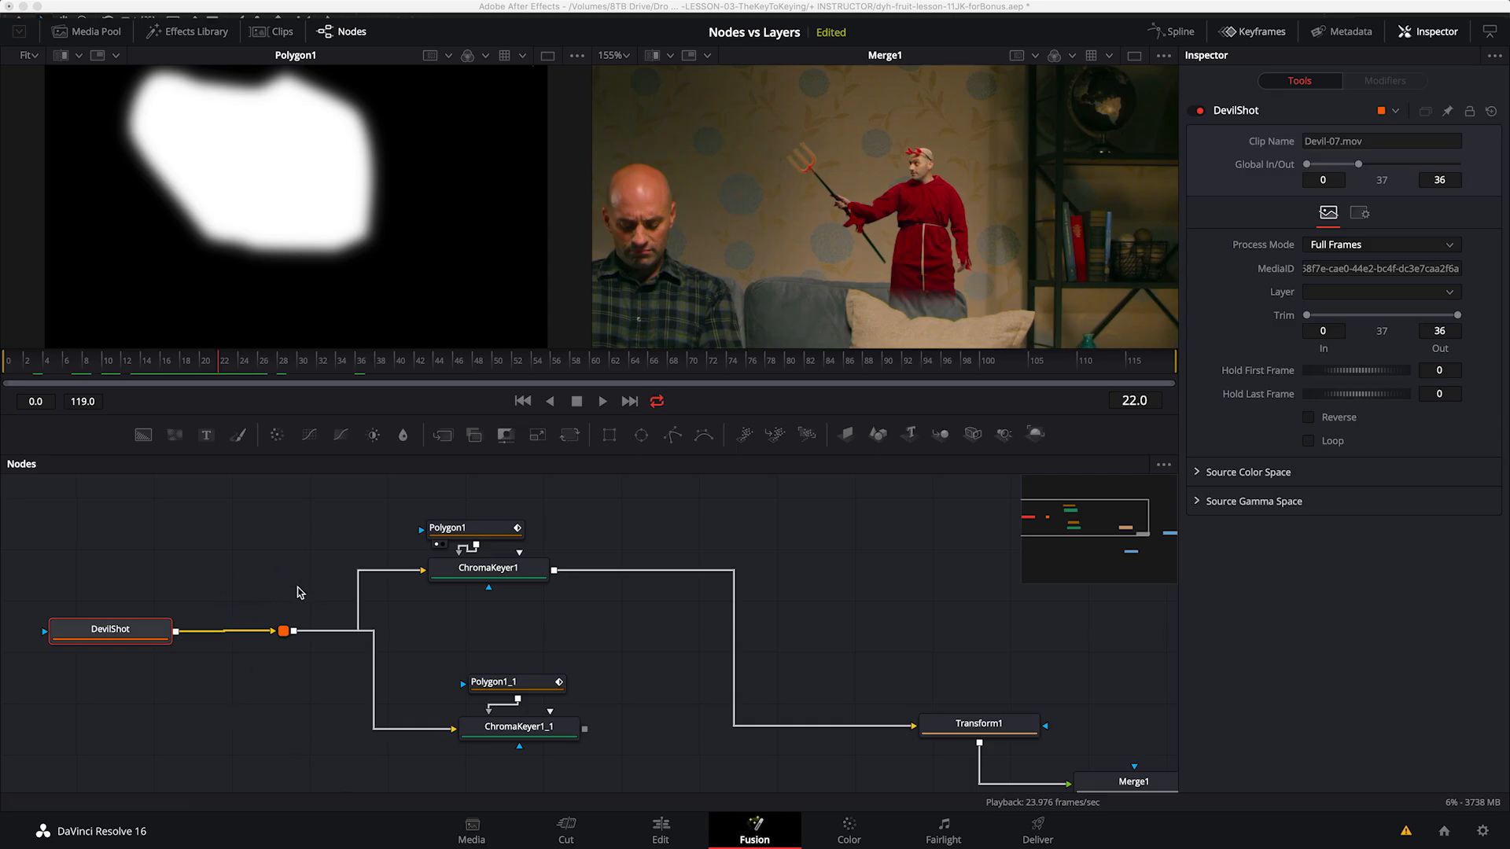
drag(132, 638, 120, 637)
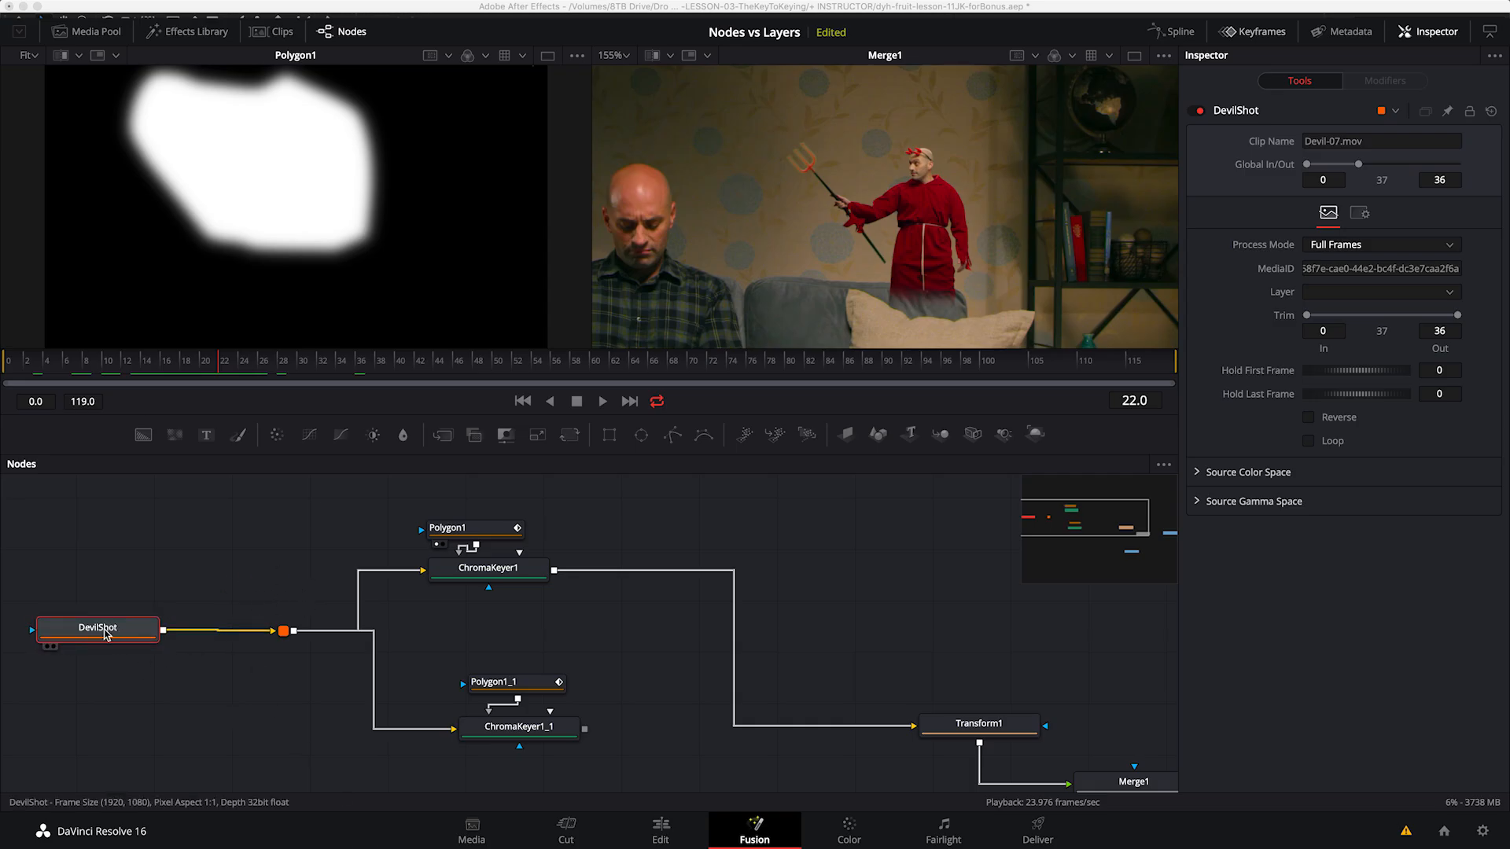
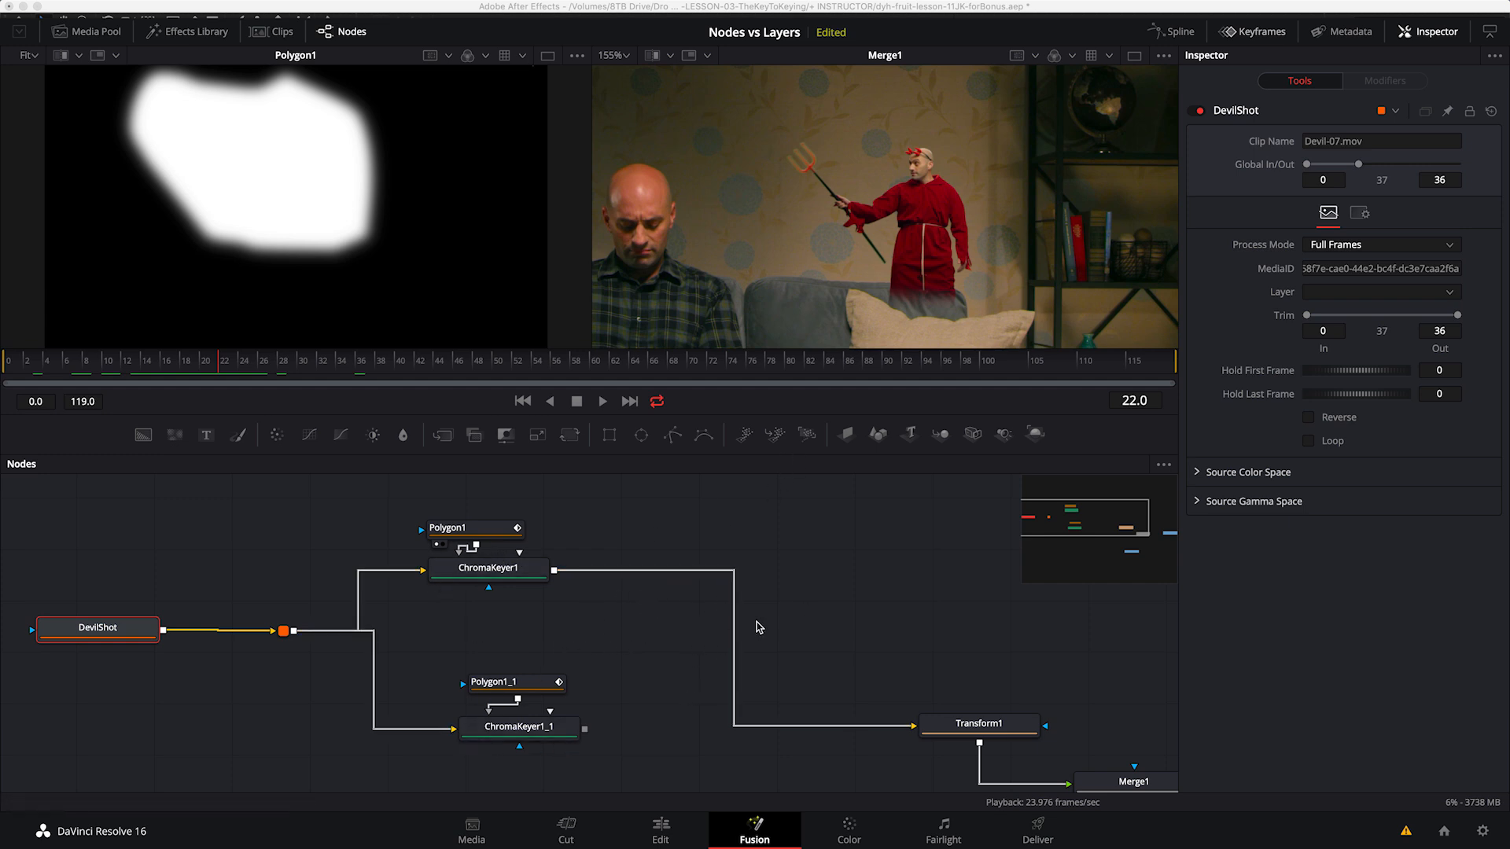
Step: Show ChromaKeyer1_1 in the first viewer and move the whole Polygon1_1 mask down over the devil's lower robe and legs
click(536, 739)
key(1)
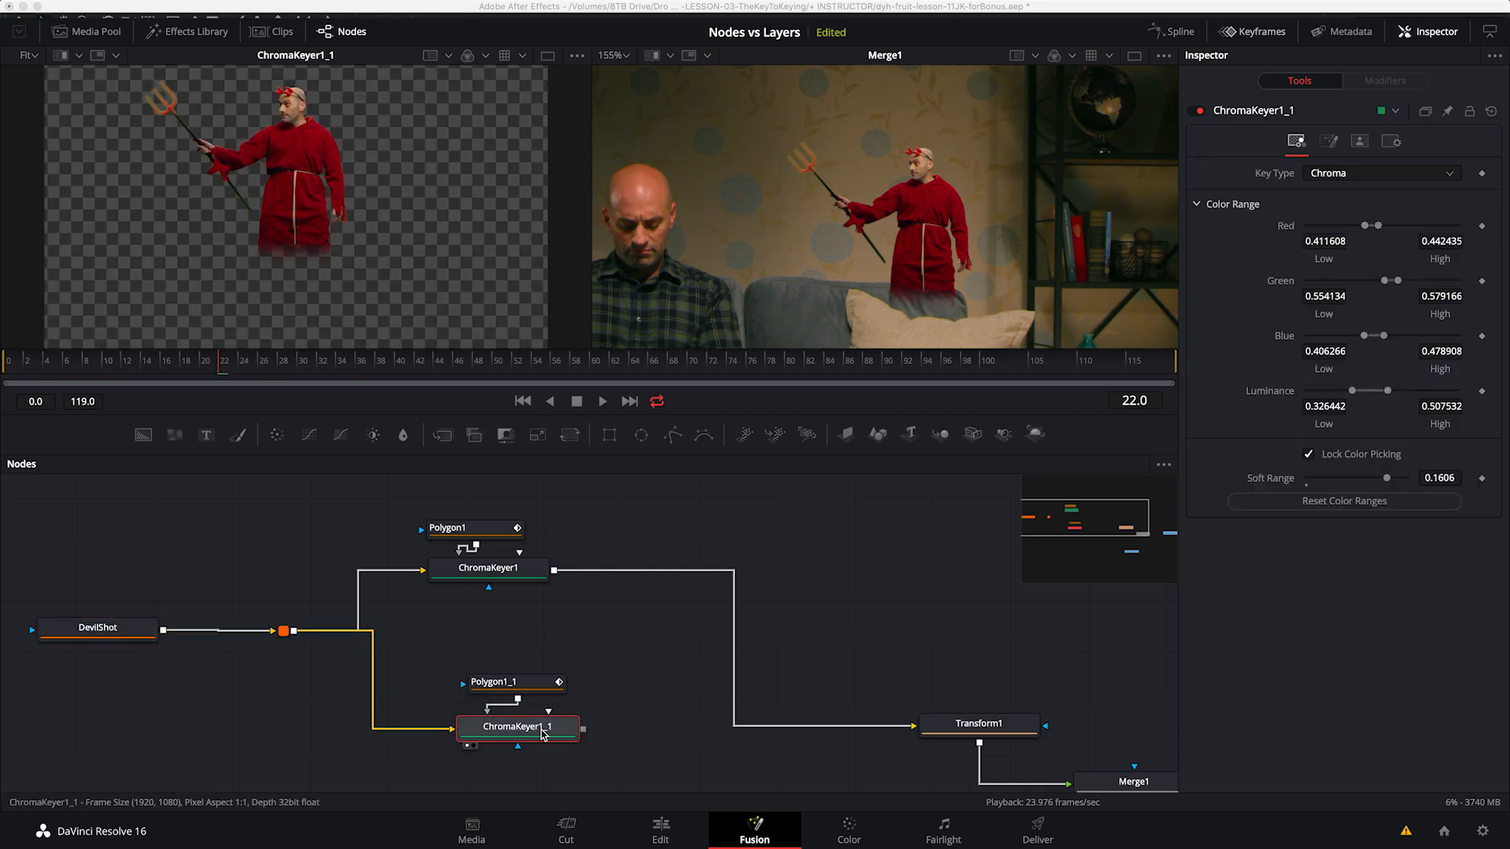
click(515, 684)
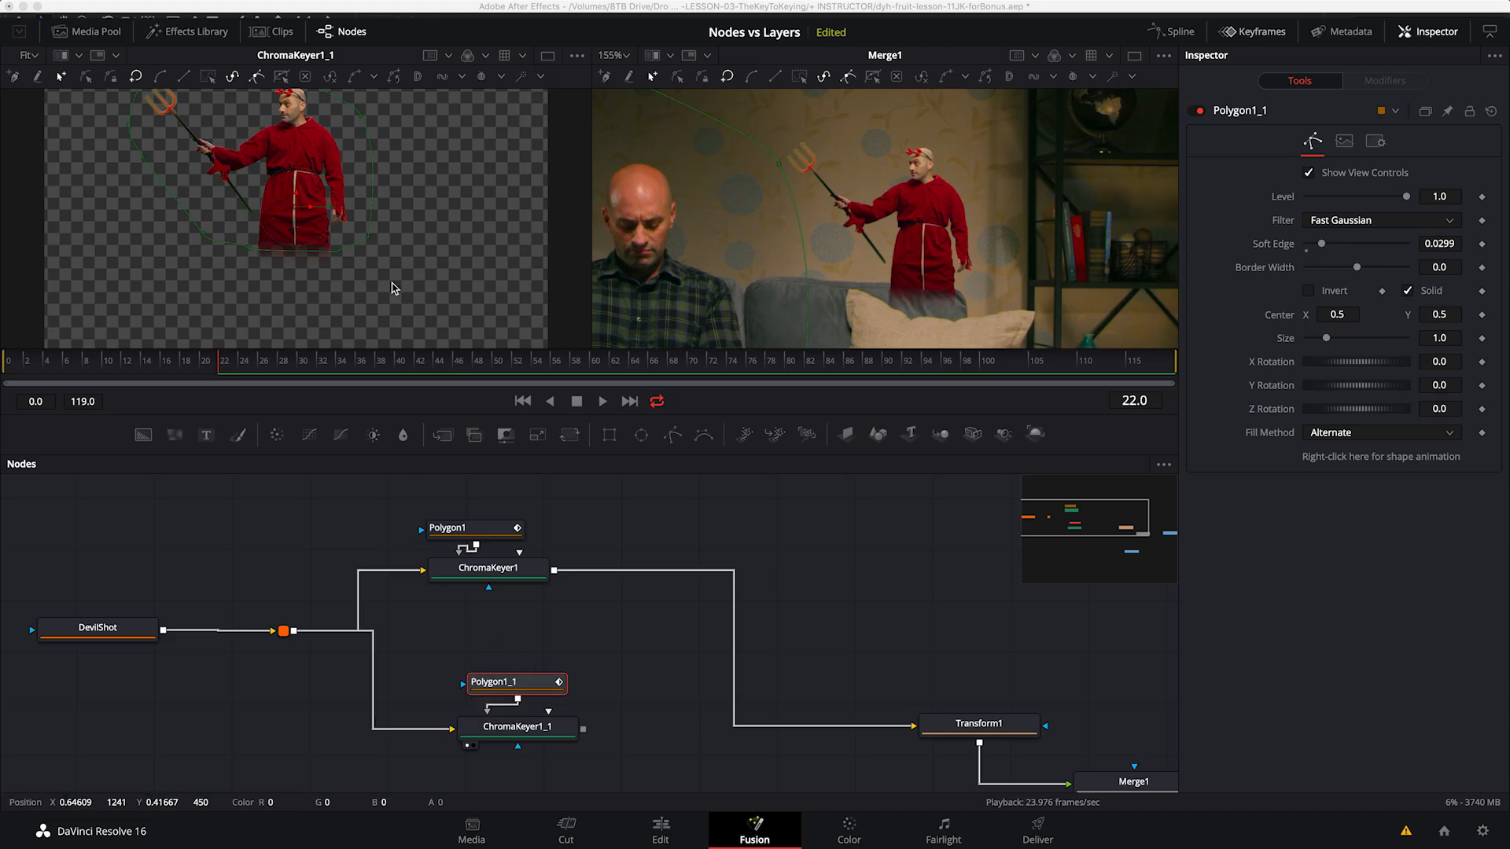
drag(408, 233, 472, 264)
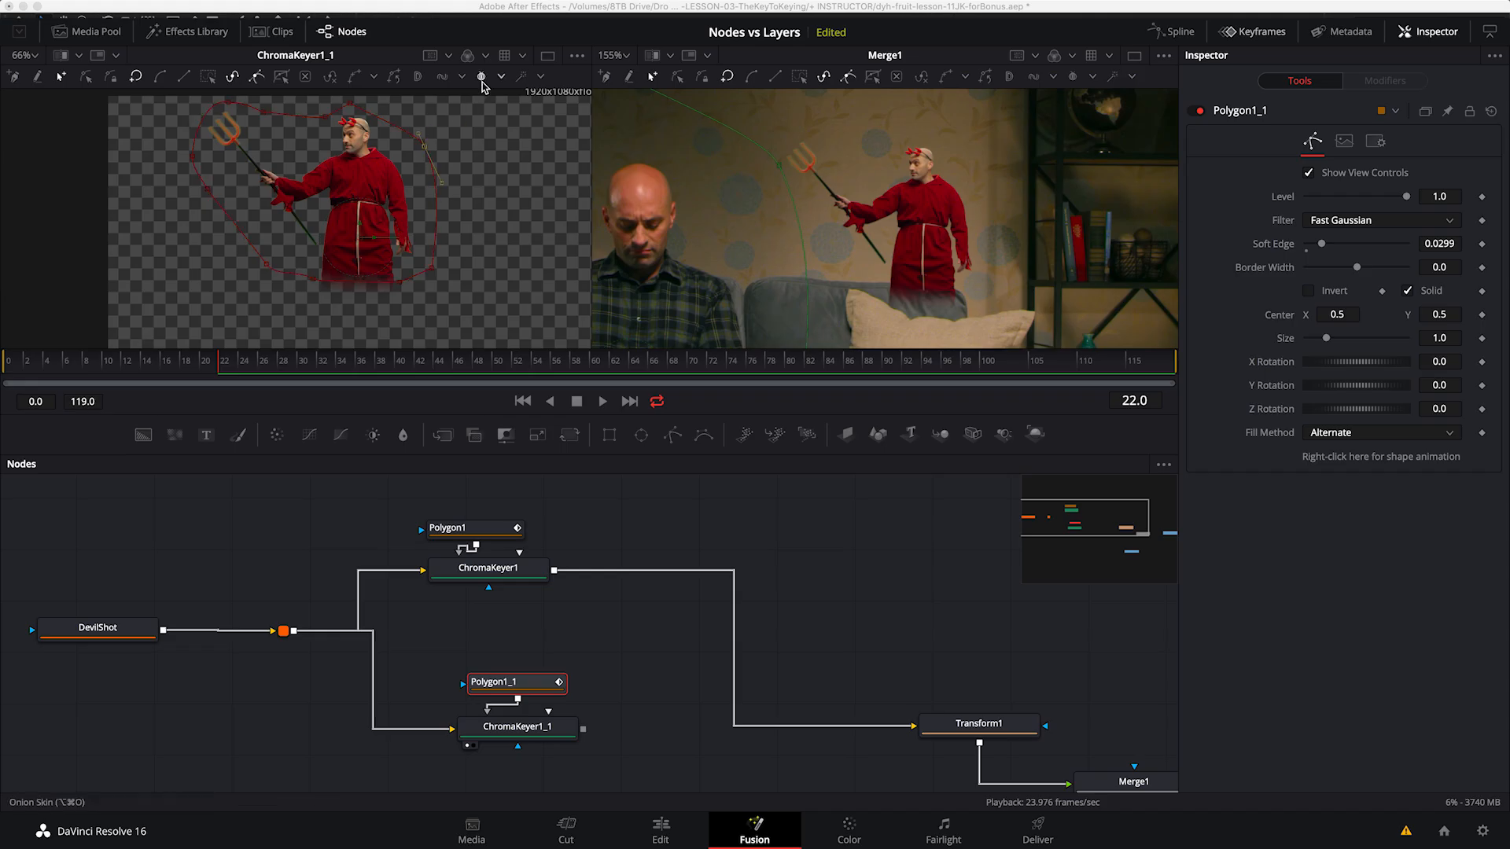
drag(468, 92, 151, 254)
drag(350, 110, 358, 276)
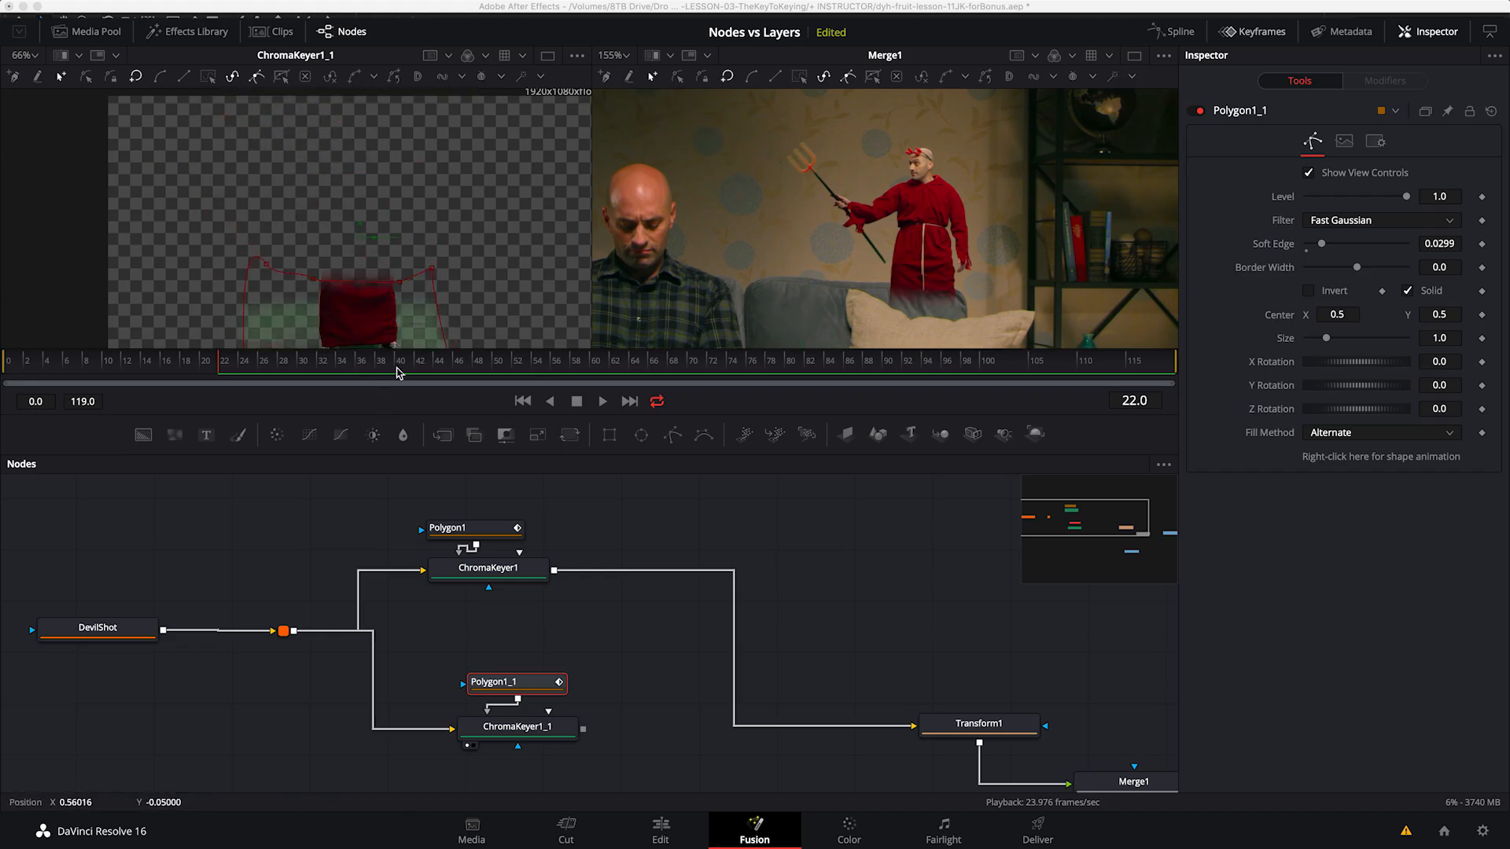
Step: Reshape the upper edge of the Polygon1_1 mask into a nearly straight line across the devil's robe
drag(468, 264, 482, 196)
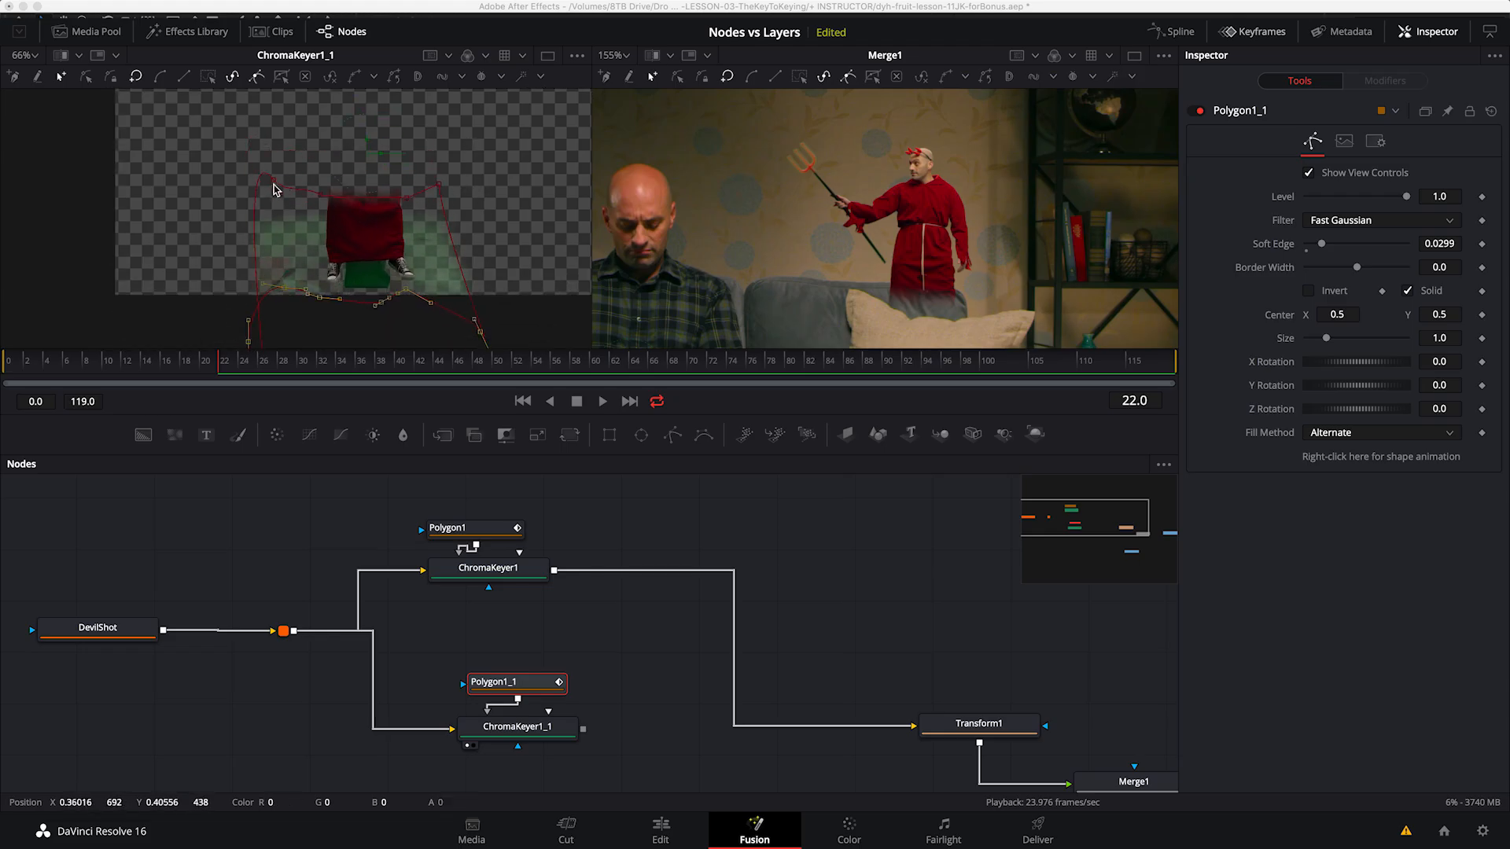
drag(273, 180, 271, 193)
click(318, 193)
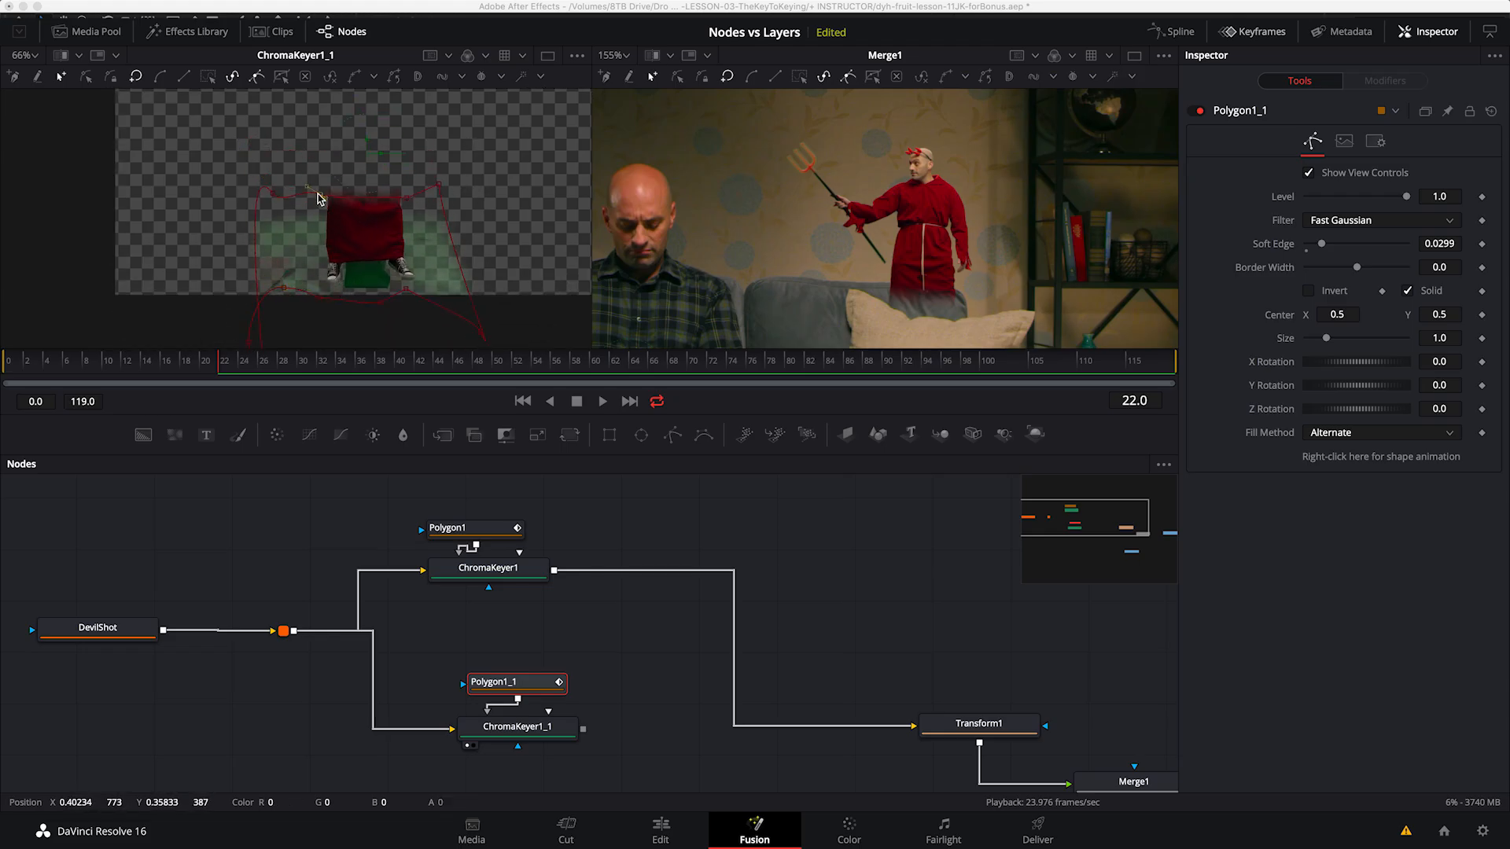
drag(321, 187, 445, 195)
drag(273, 193, 268, 196)
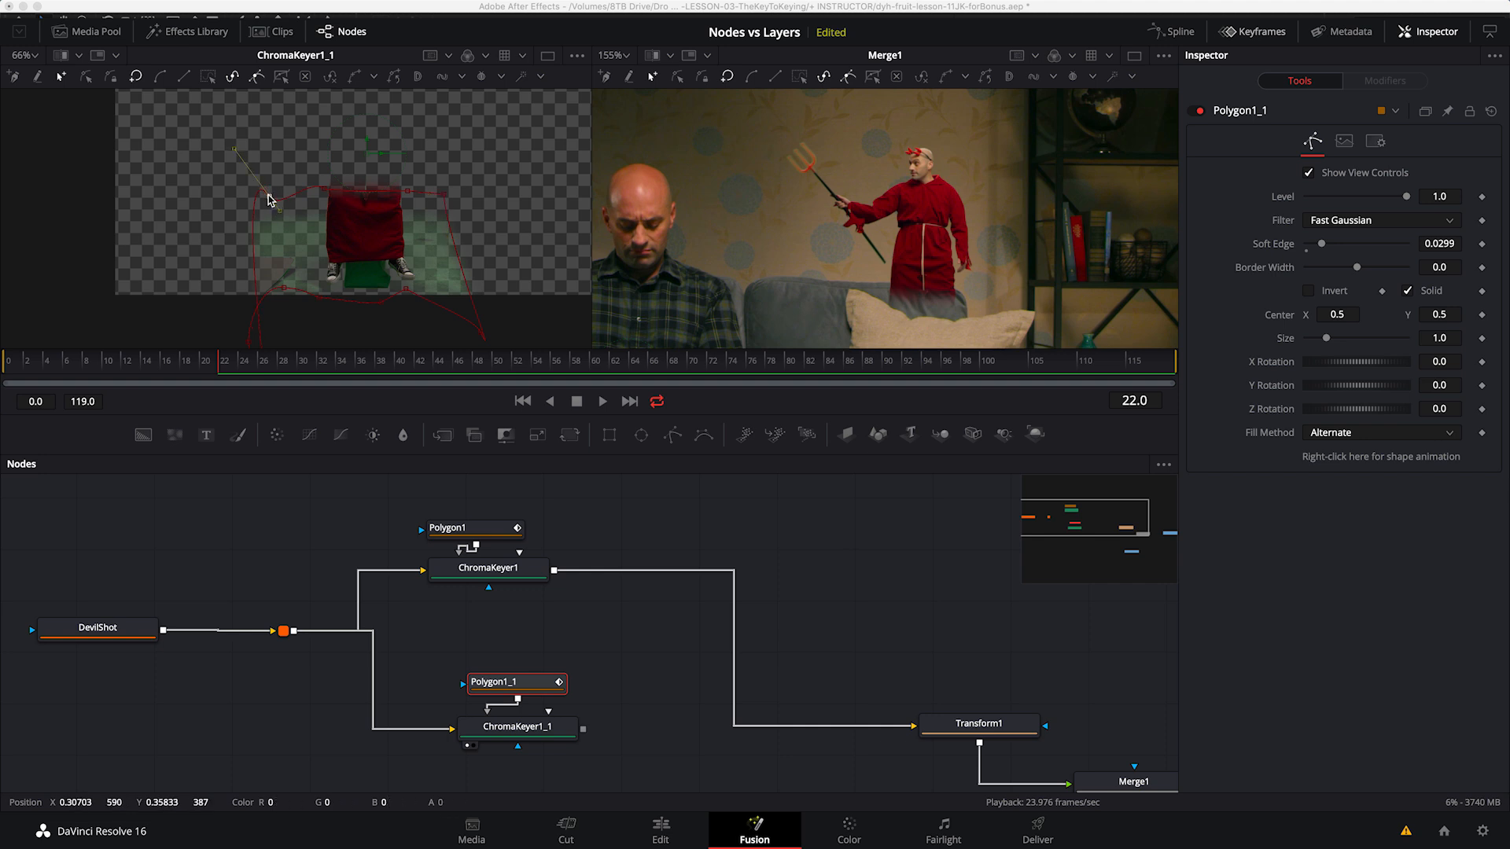
Step: Delete the surplus points along the lower edge of the Polygon1_1 mask and deselect the node
drag(284, 287, 304, 336)
key(Delete)
click(318, 299)
key(Delete)
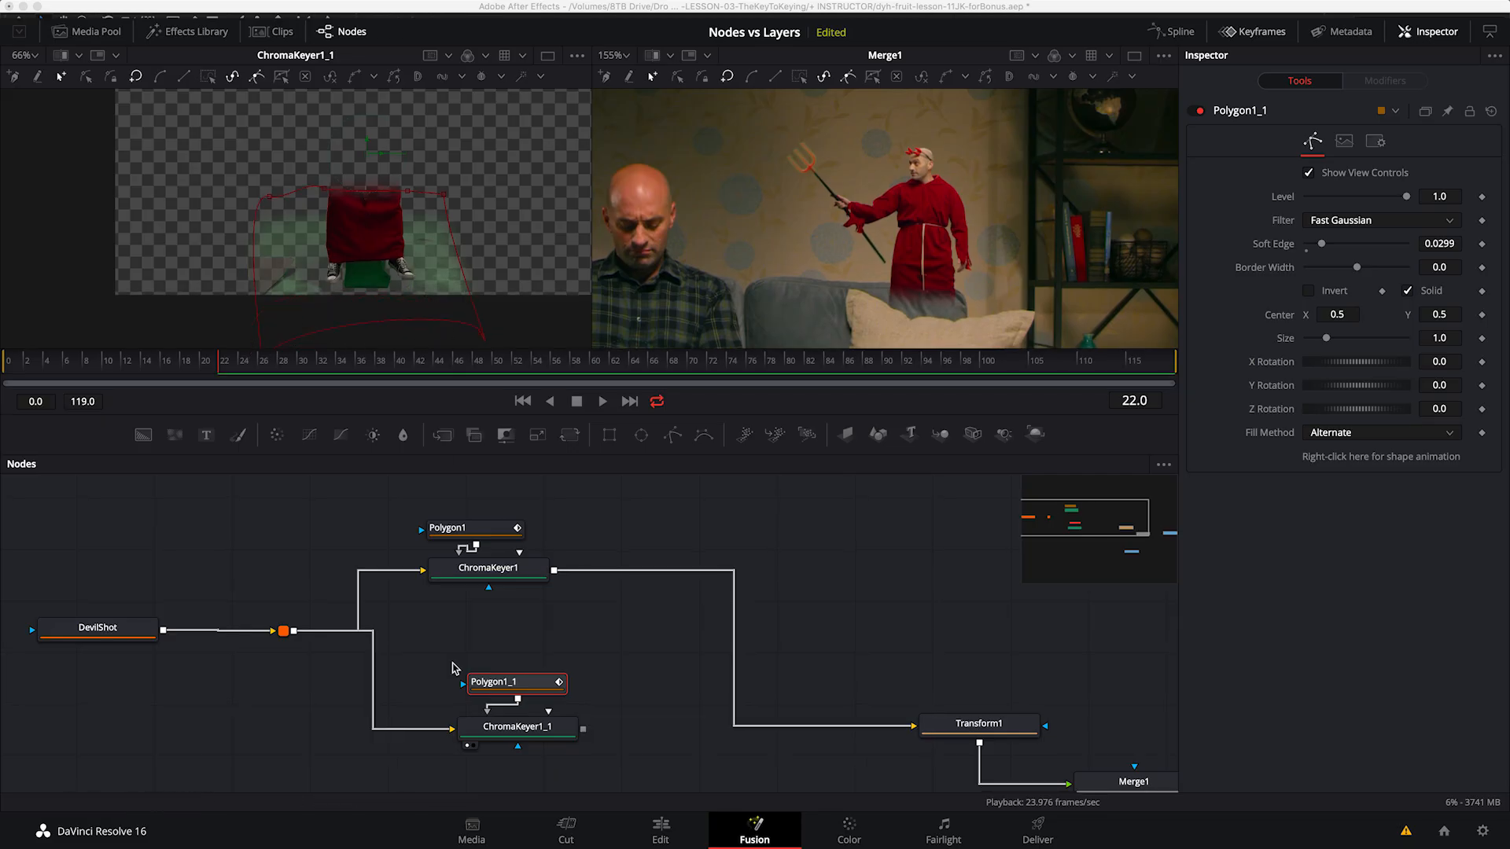
click(535, 663)
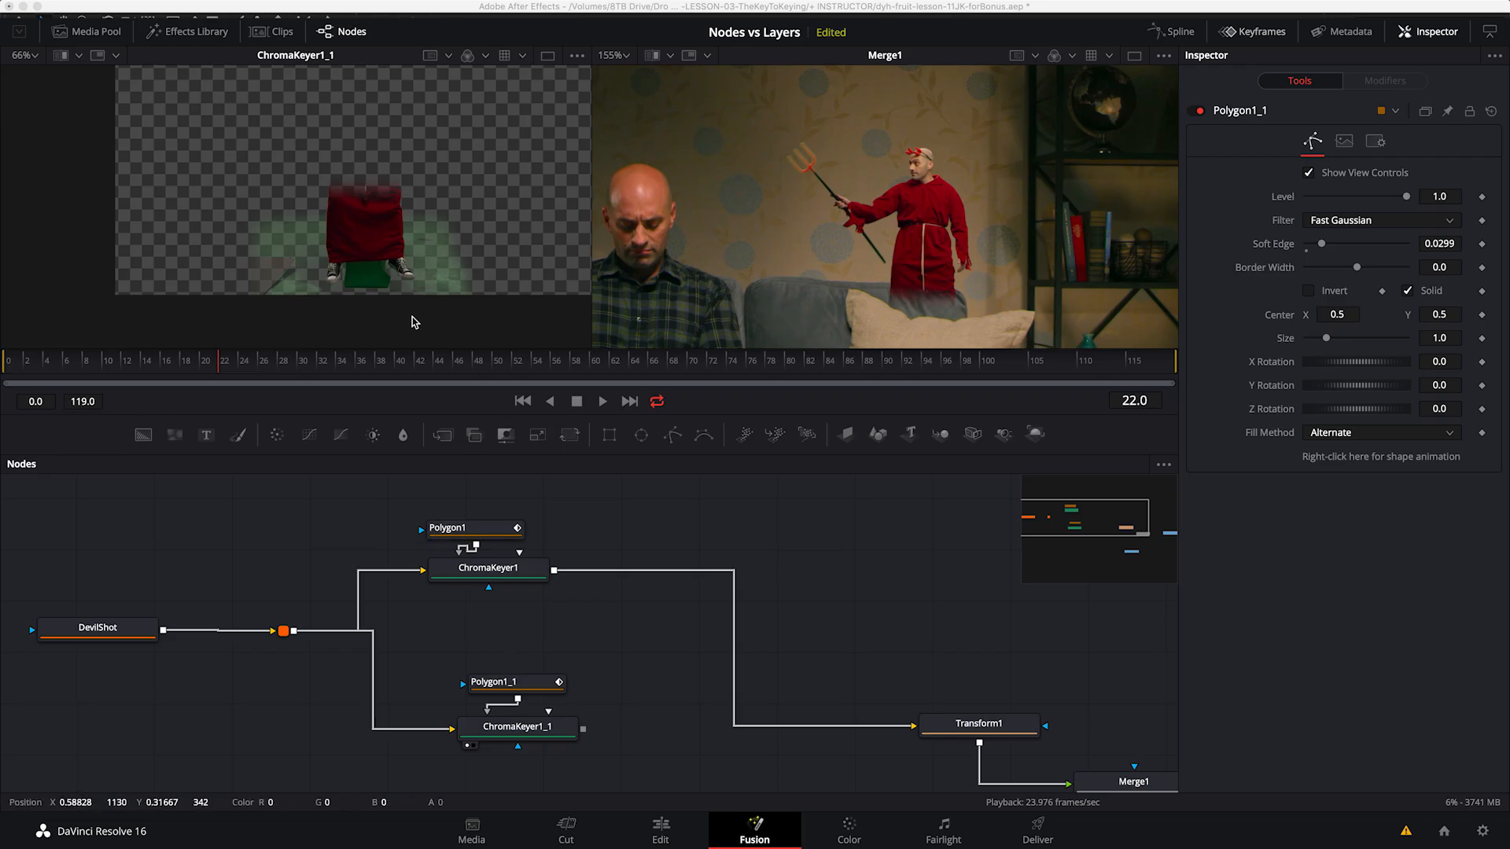
Step: Reset ChromaKeyer1_1 to its defaults and invert its garbage matte
click(515, 728)
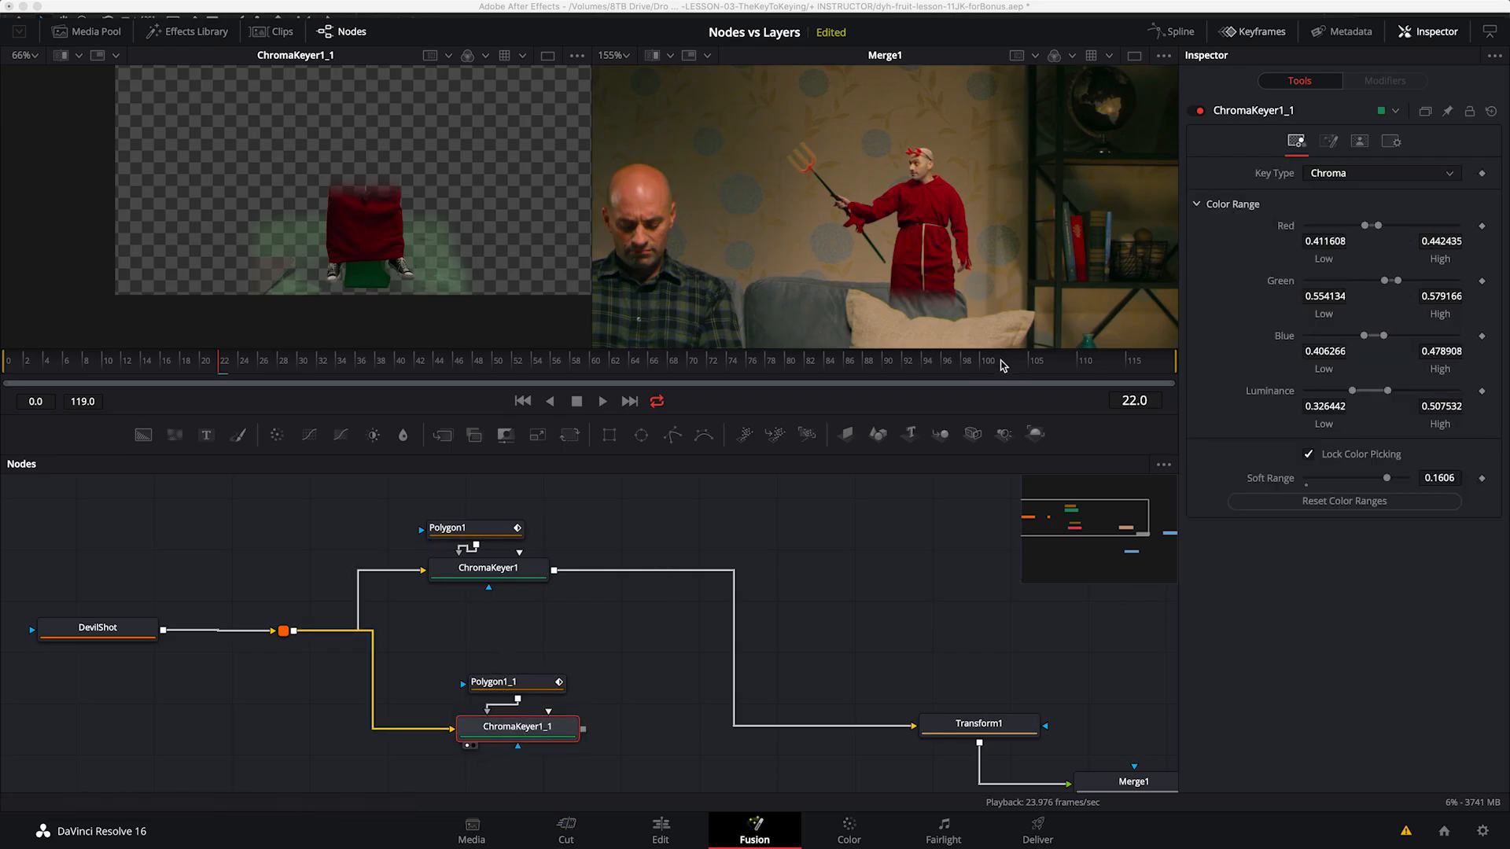
click(1490, 111)
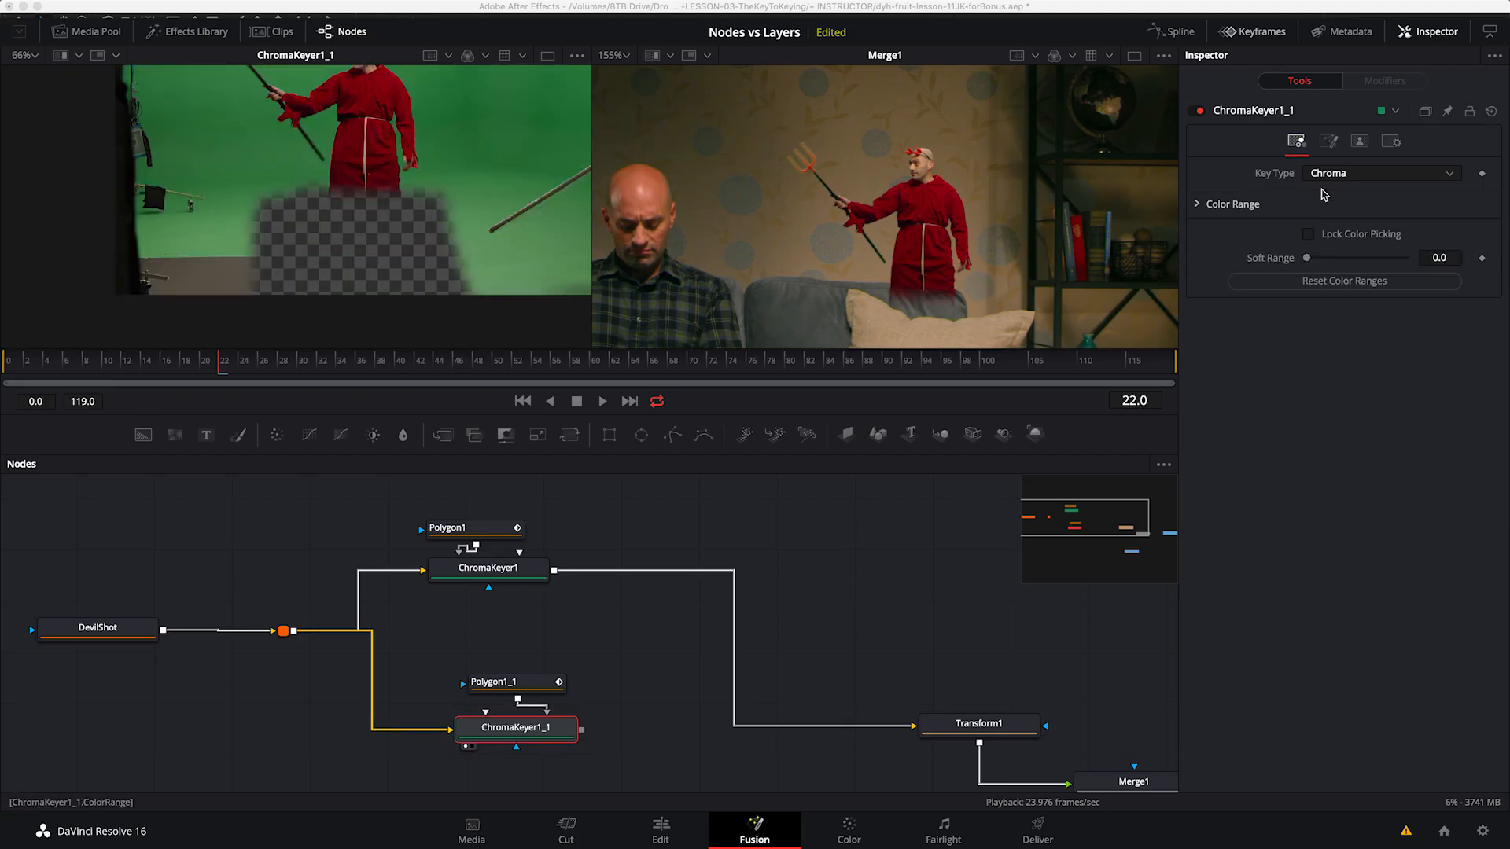
click(1359, 140)
click(1201, 450)
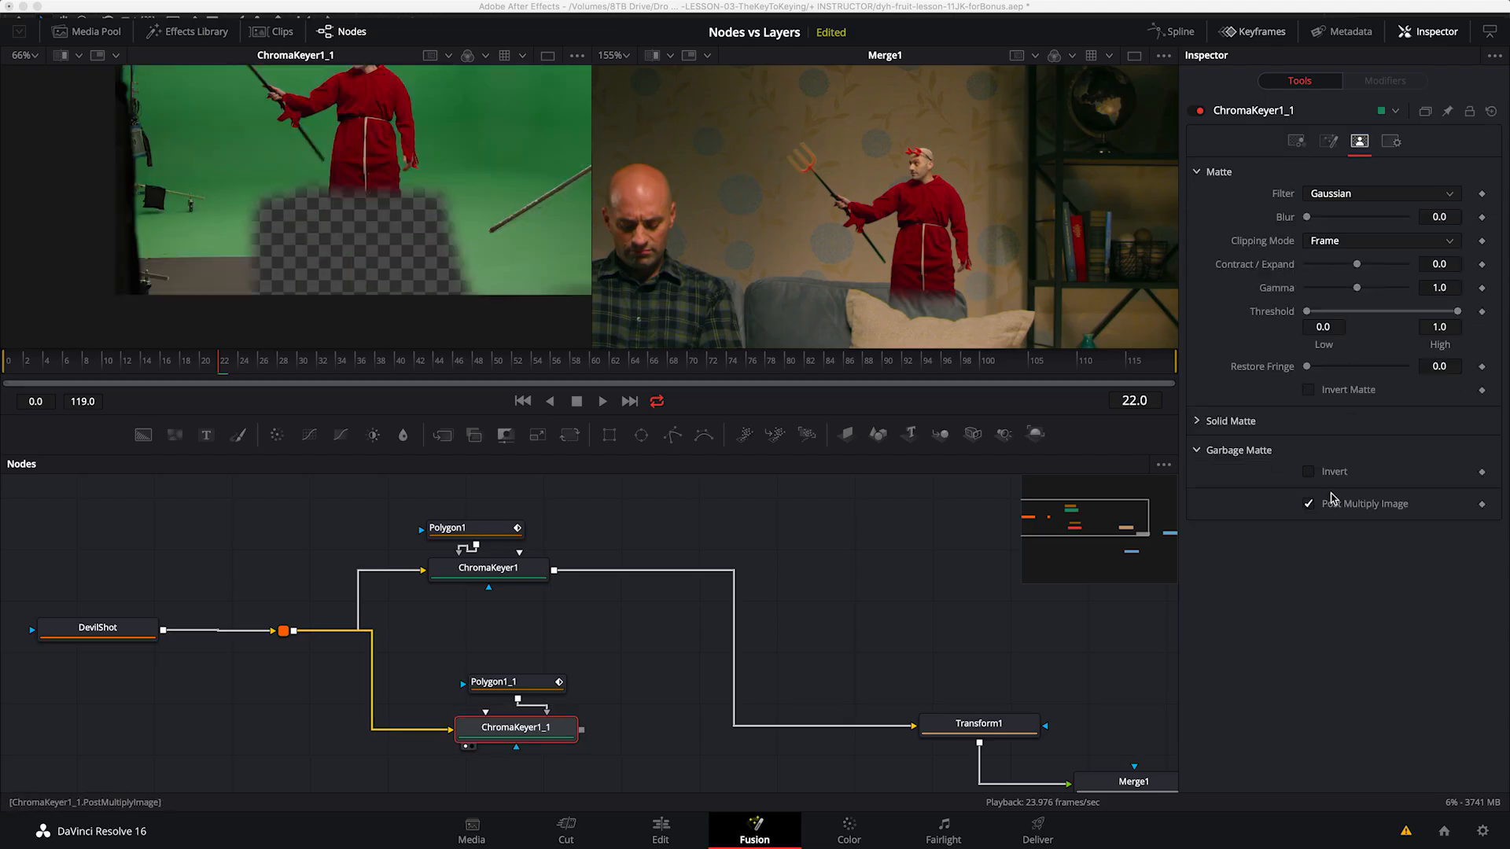
click(1309, 471)
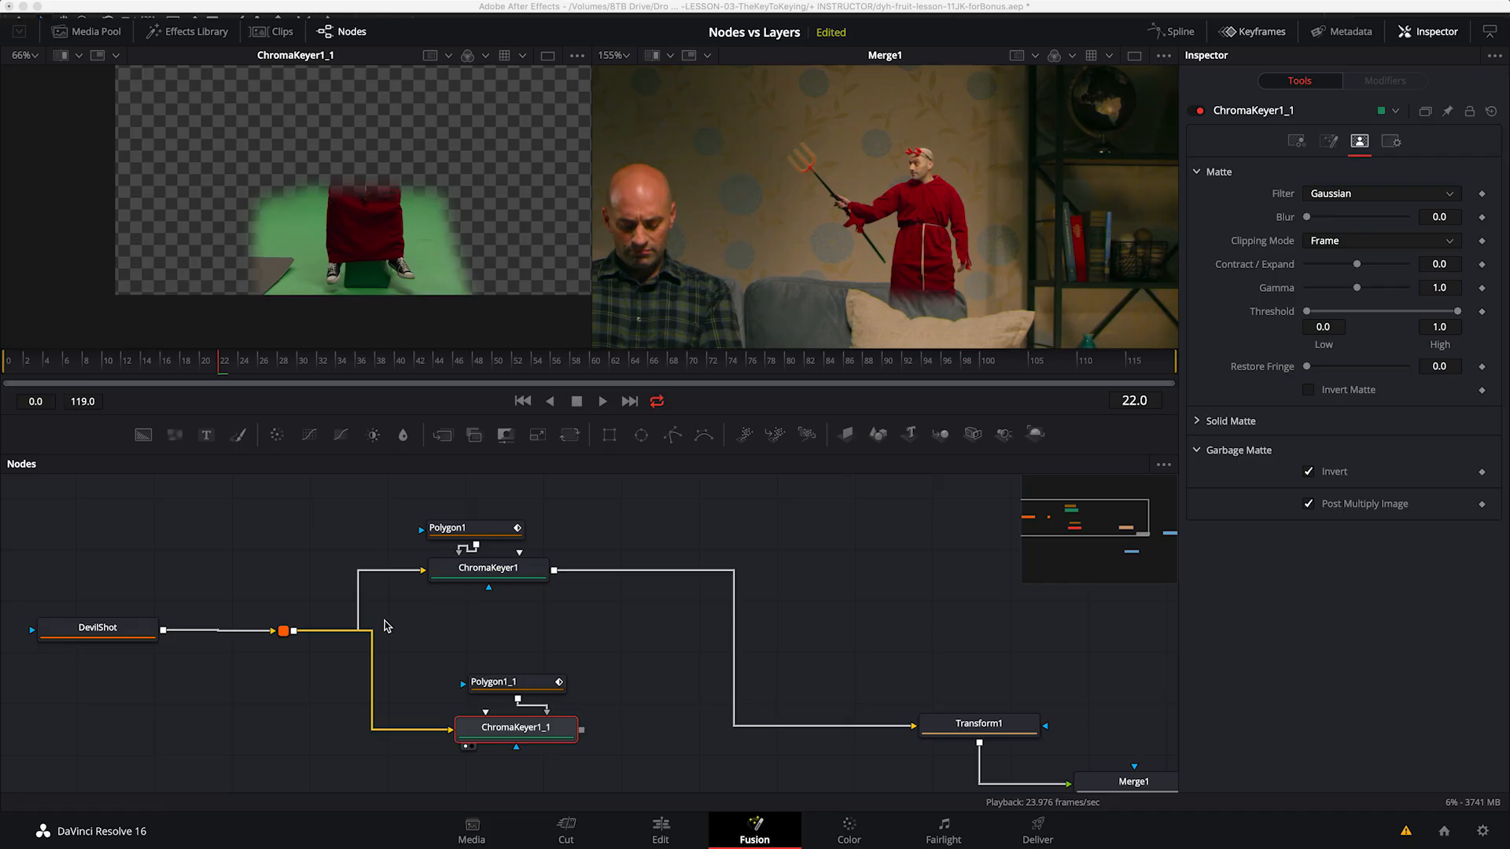
click(1200, 453)
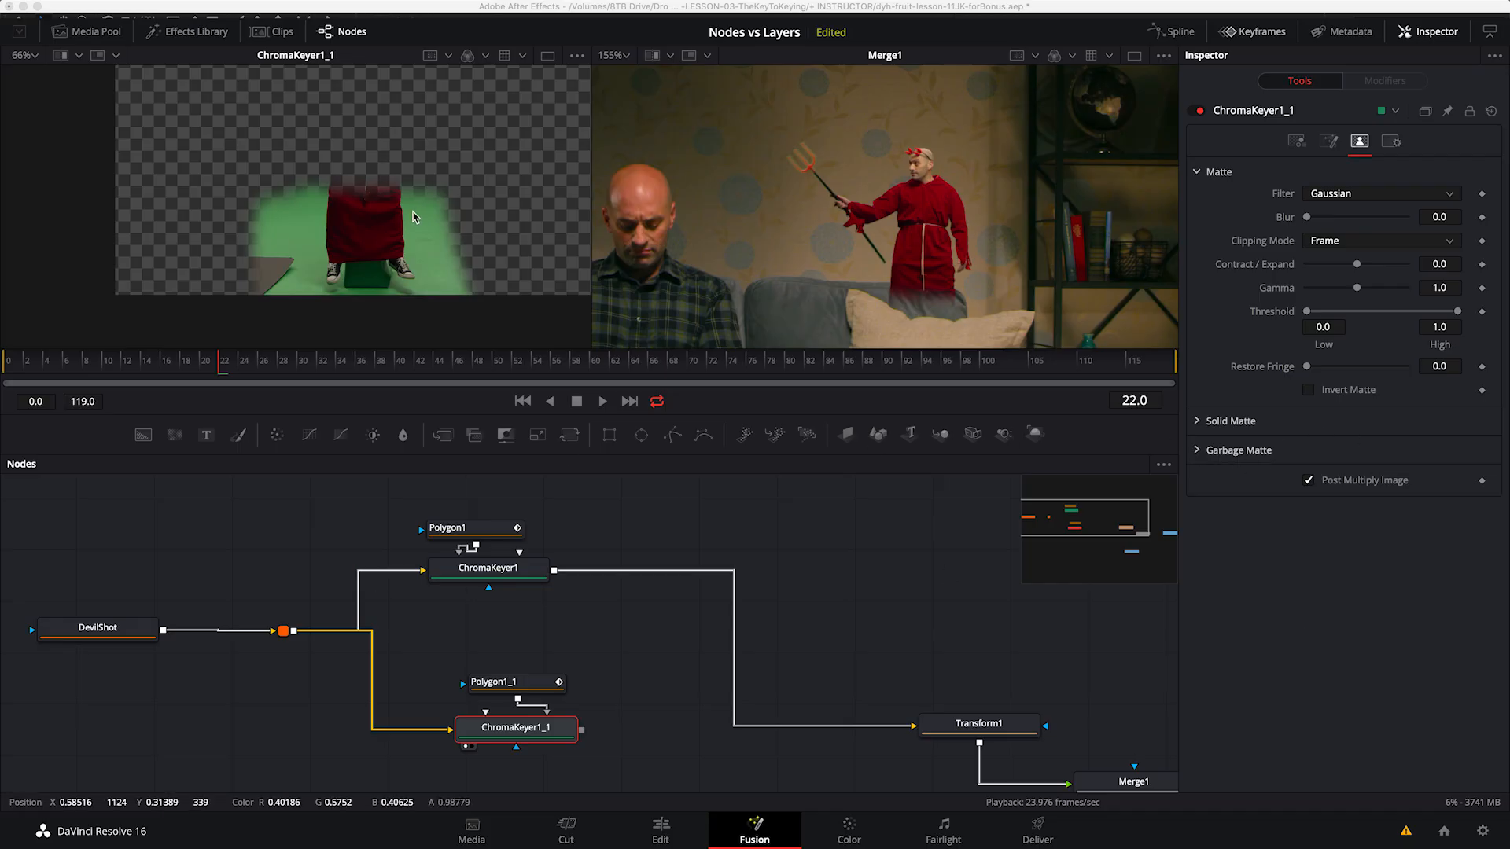
Step: Sample the green screen around the devil's lower robe and legs to key it out, and display the alpha matte
drag(412, 223, 444, 302)
drag(409, 183, 428, 237)
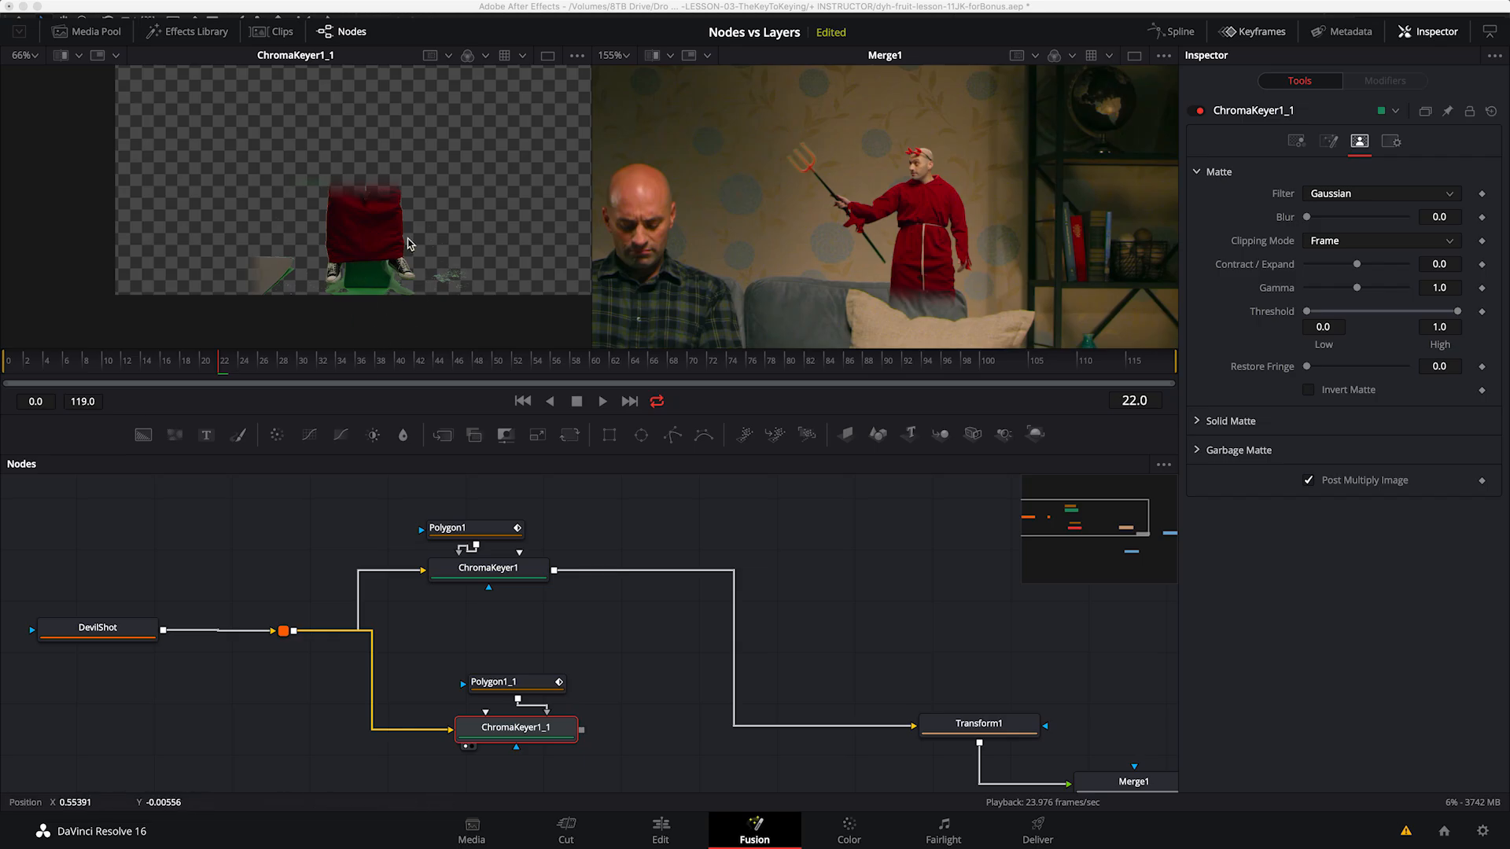
key(a)
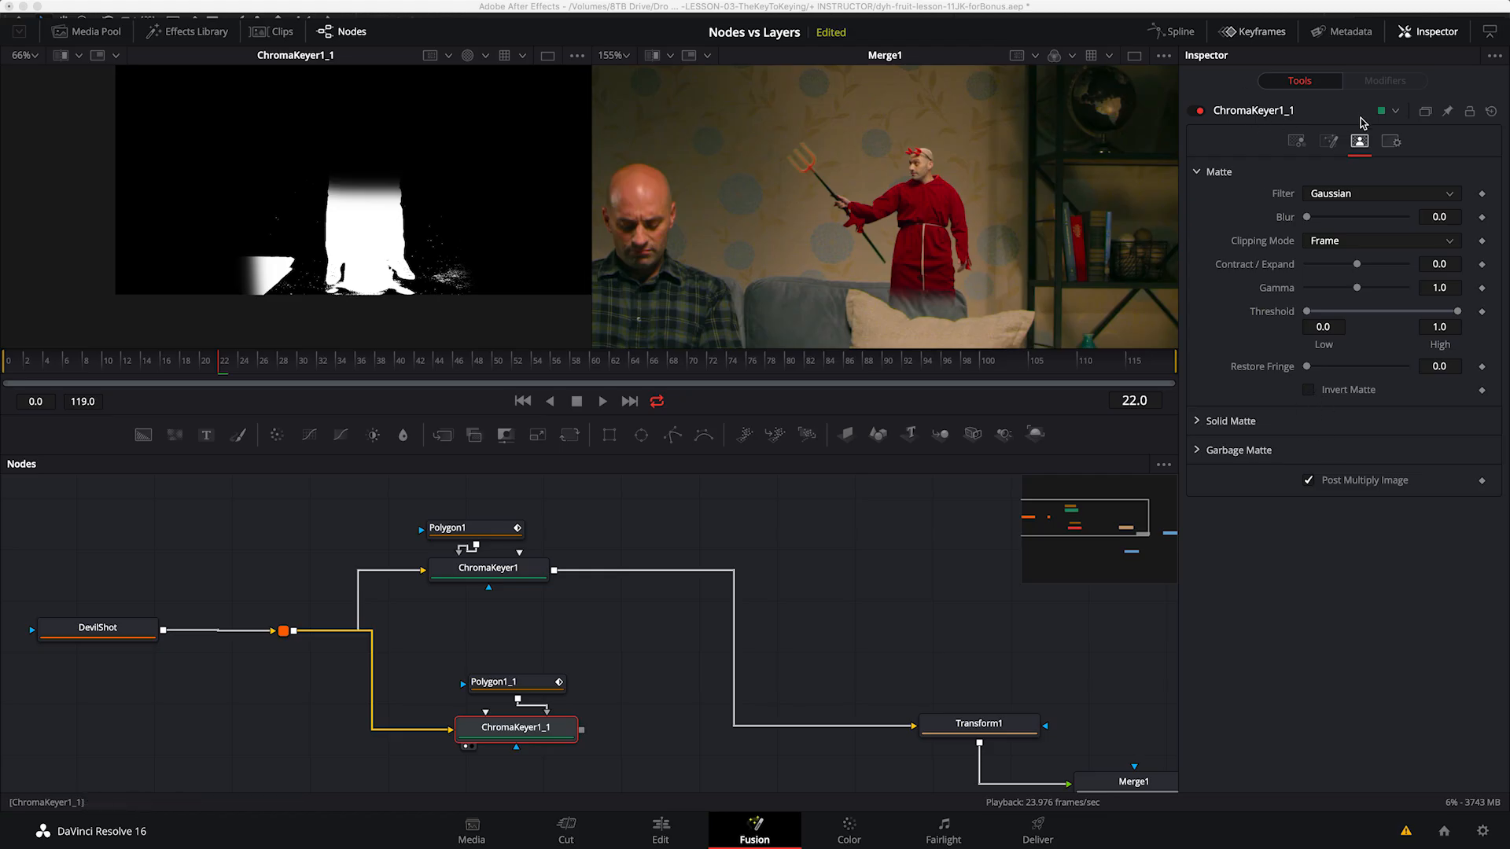
Step: Set the ChromaKeyer1_1 soft range to 0.2 while checking the matte around the robe and shoes
click(1296, 142)
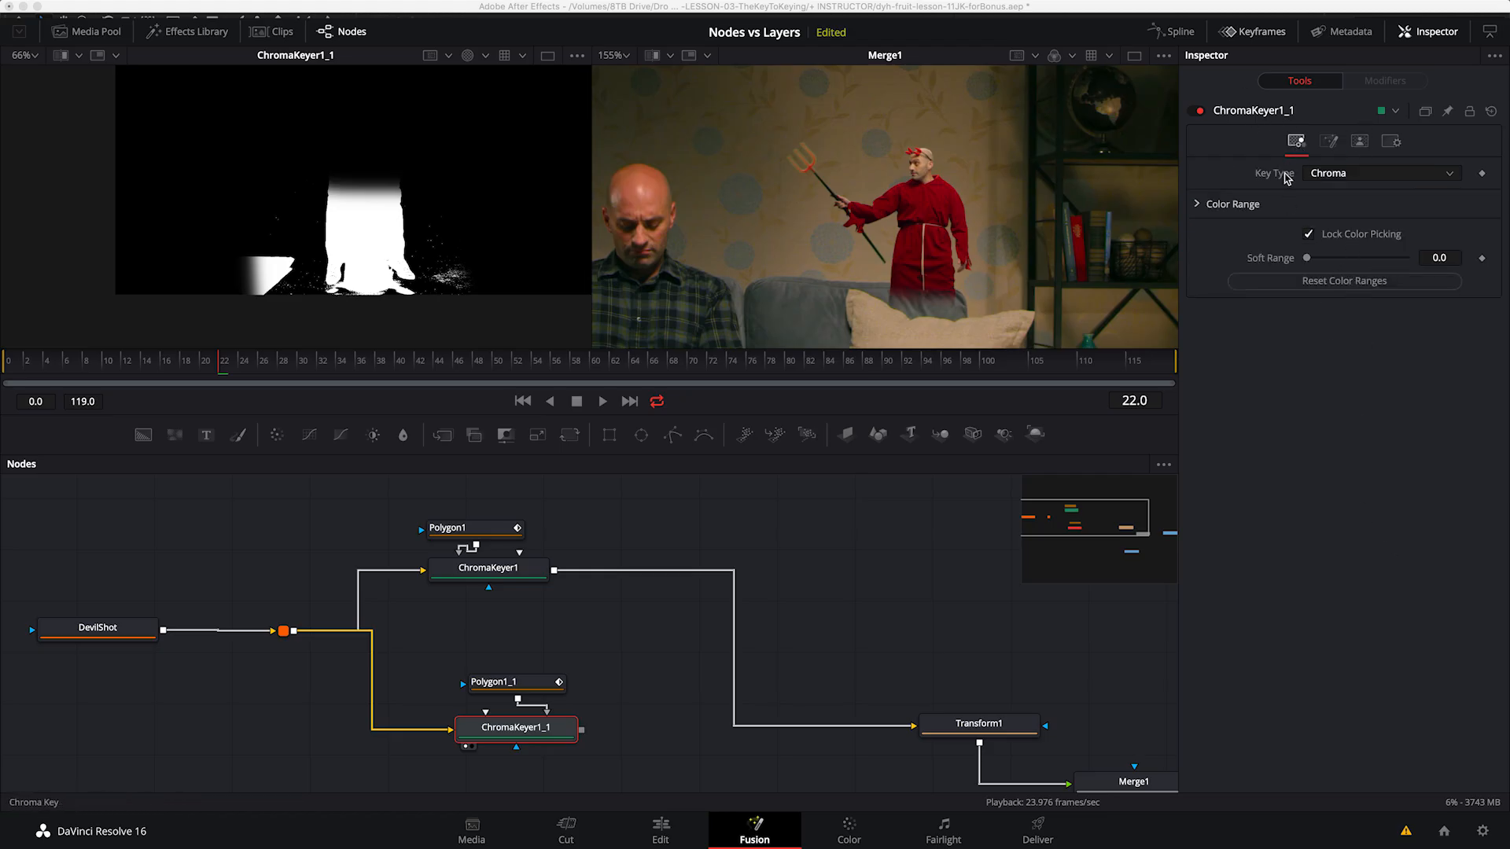
scroll(440, 260, up, 6)
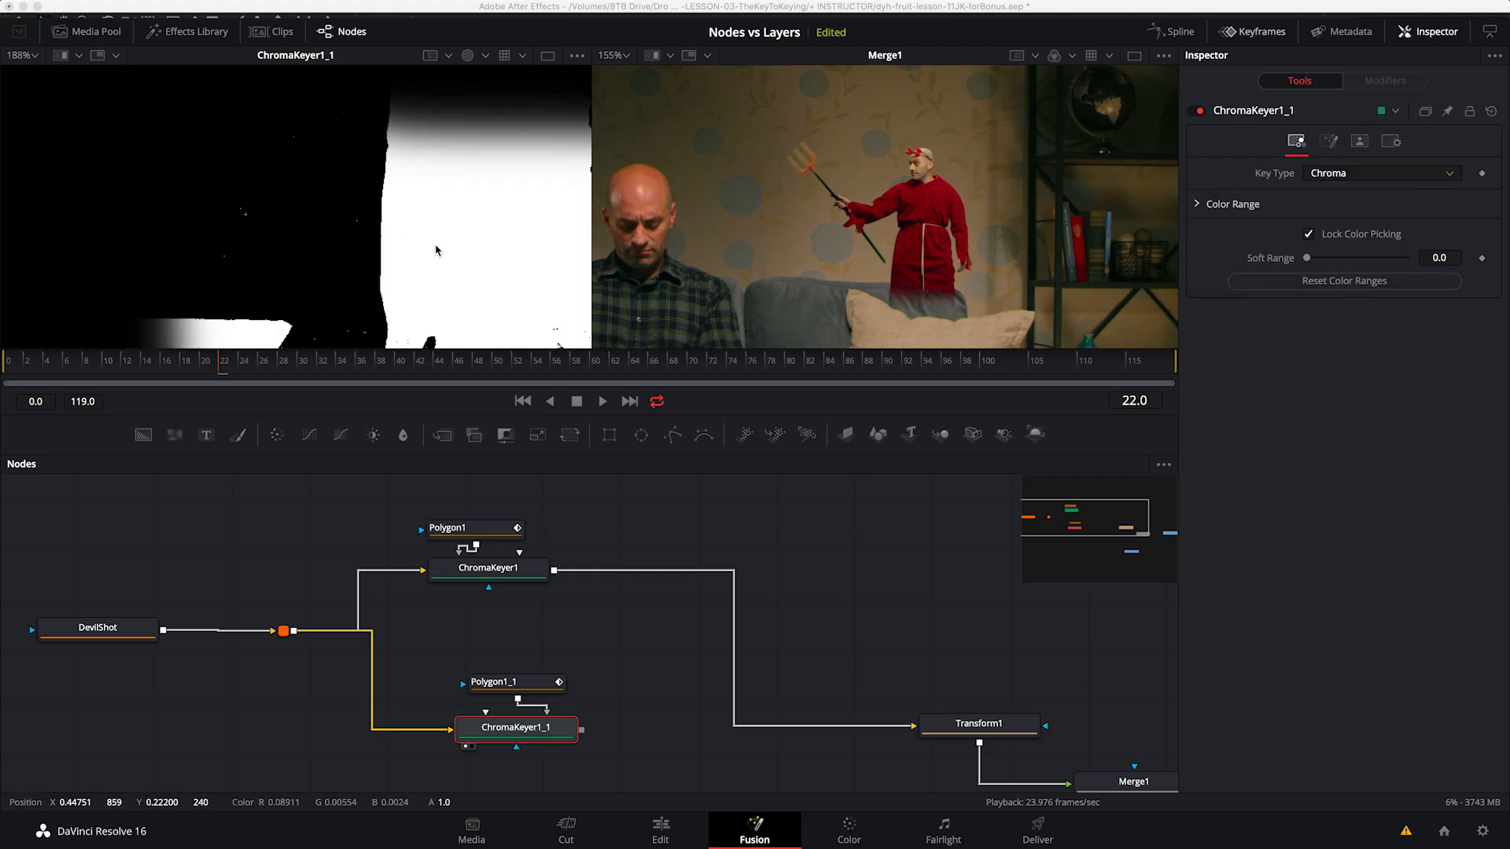
drag(502, 229, 287, 284)
drag(1315, 260, 1379, 258)
scroll(338, 226, down, 5)
scroll(353, 261, down, 2)
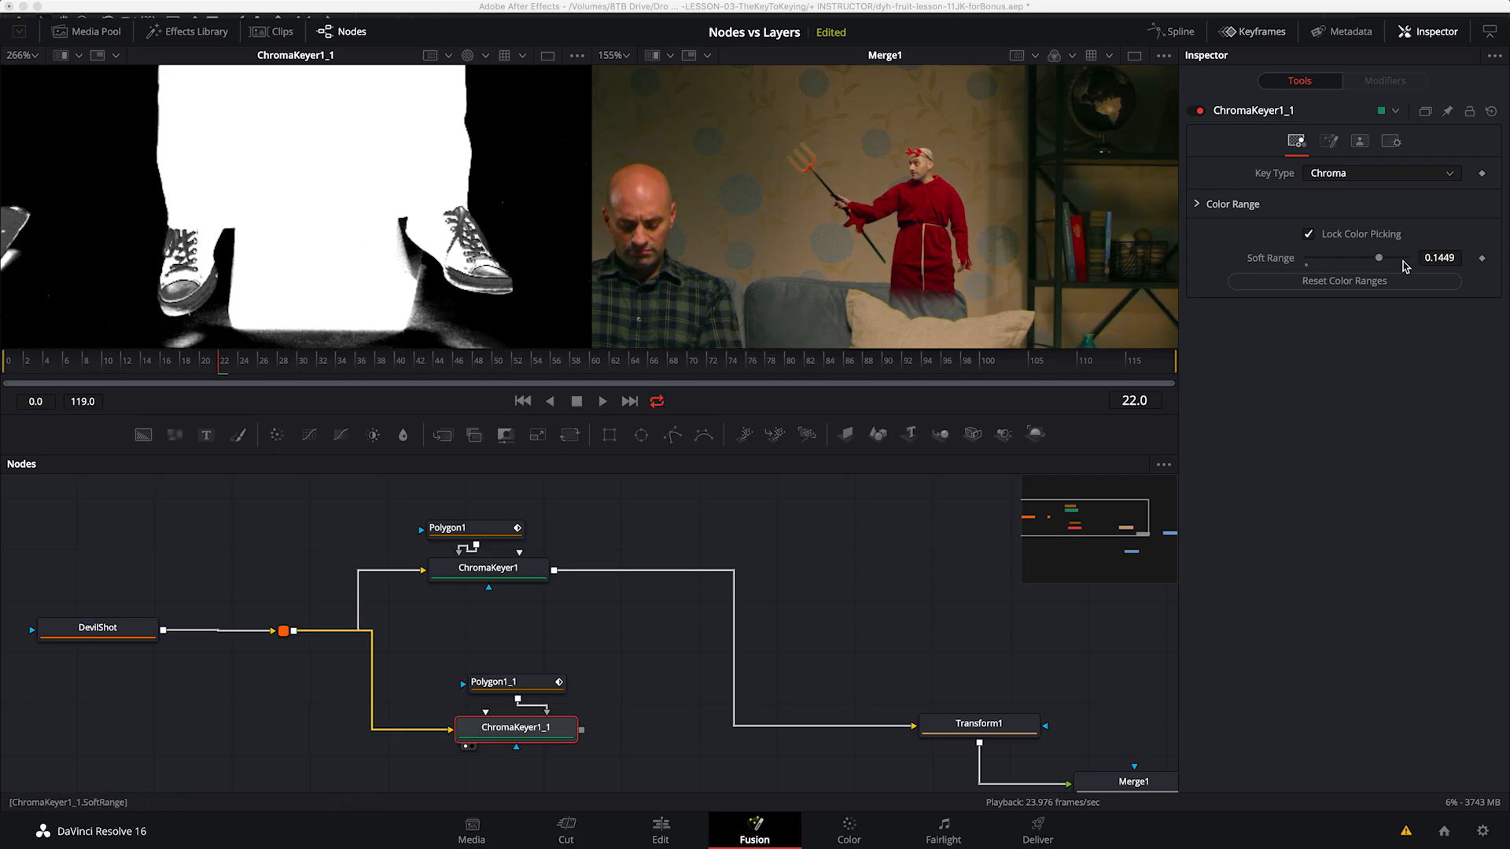
drag(1378, 258, 1406, 258)
scroll(333, 262, up, 3)
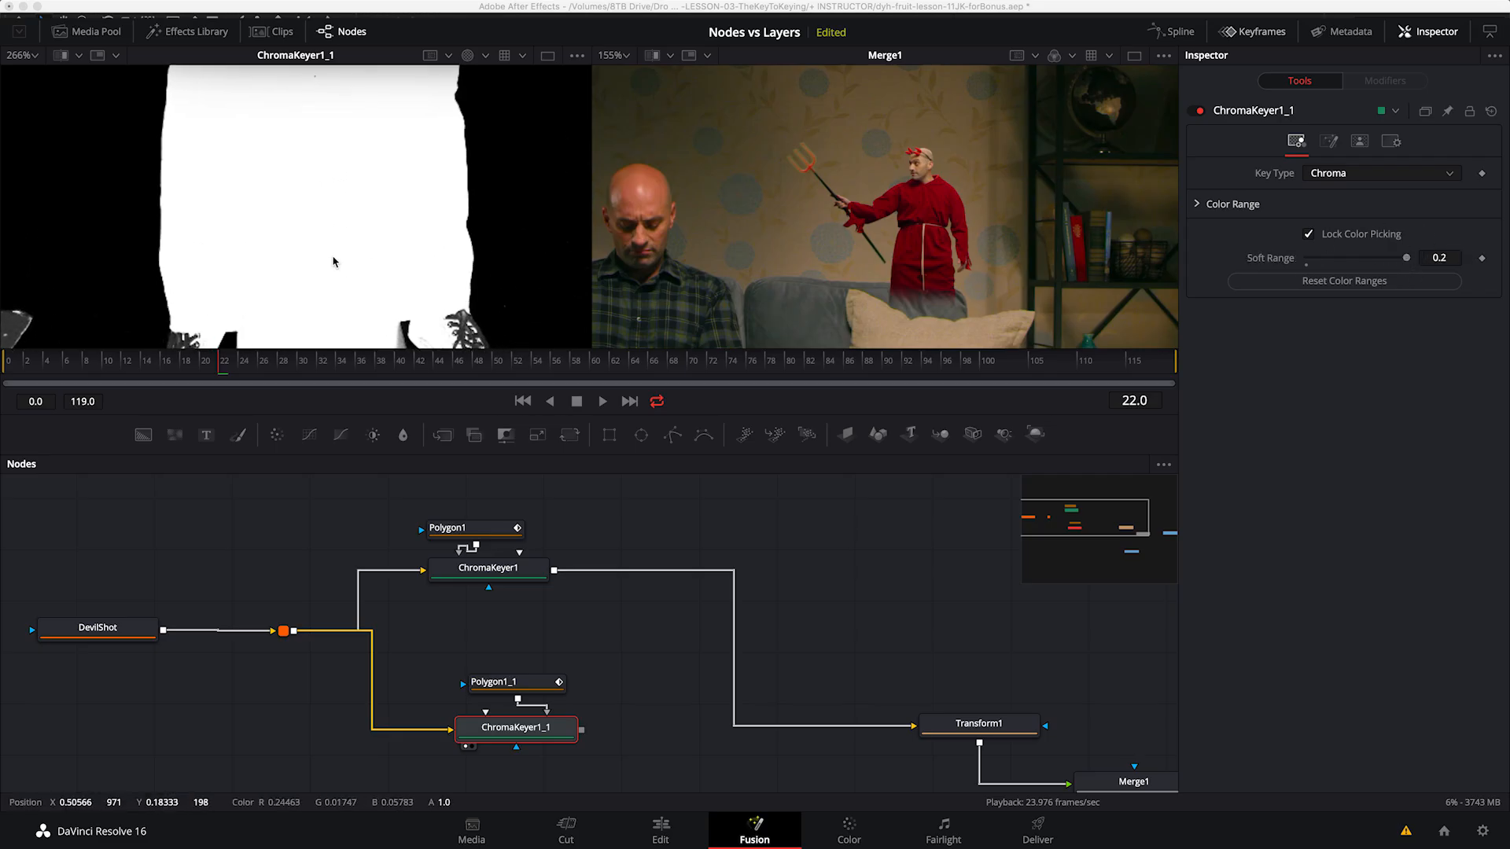
scroll(368, 174, down, 3)
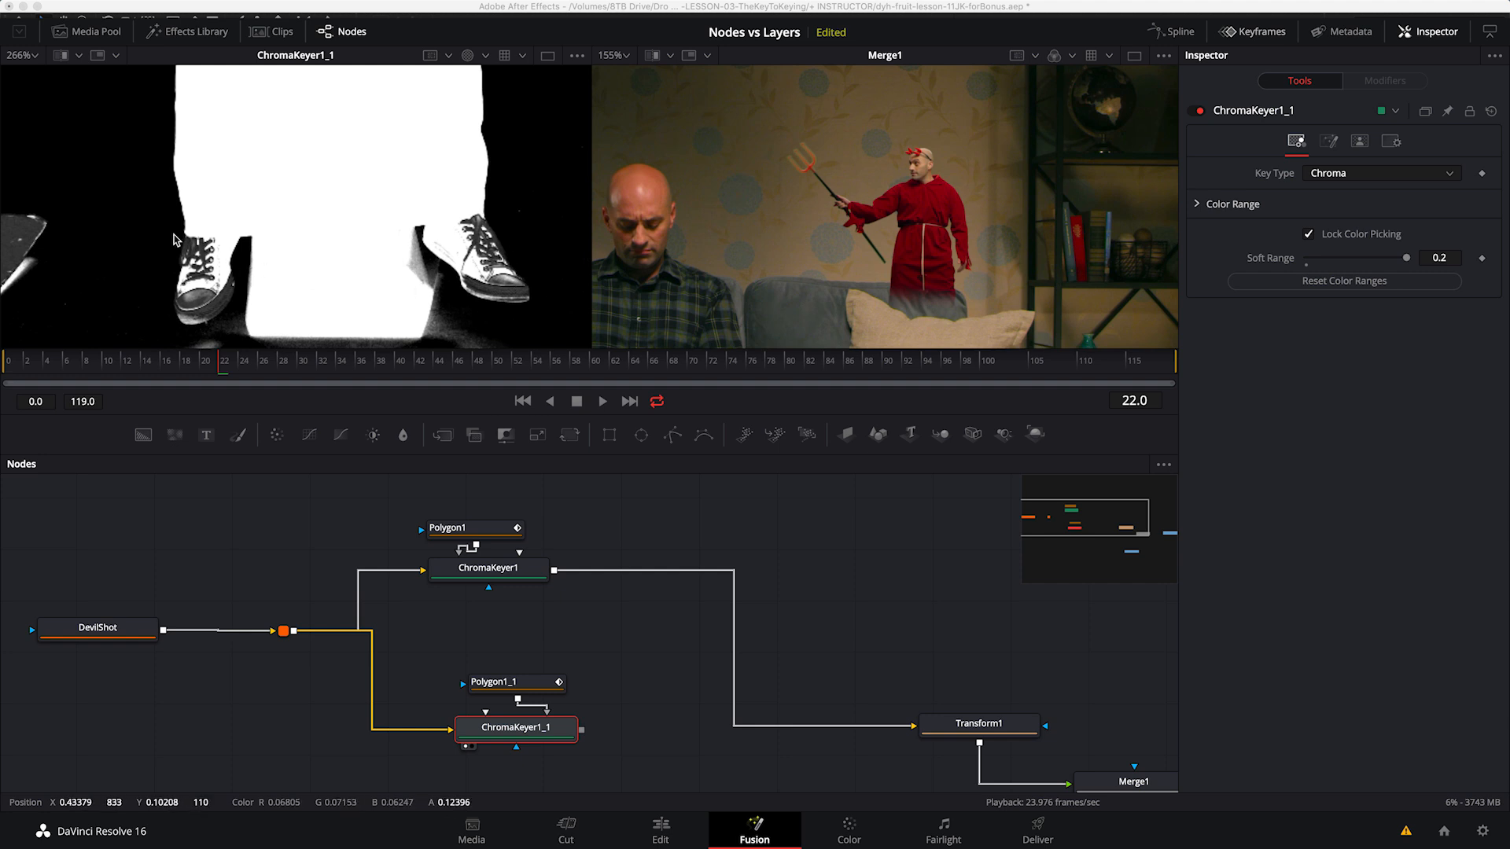
scroll(328, 120, up, 4)
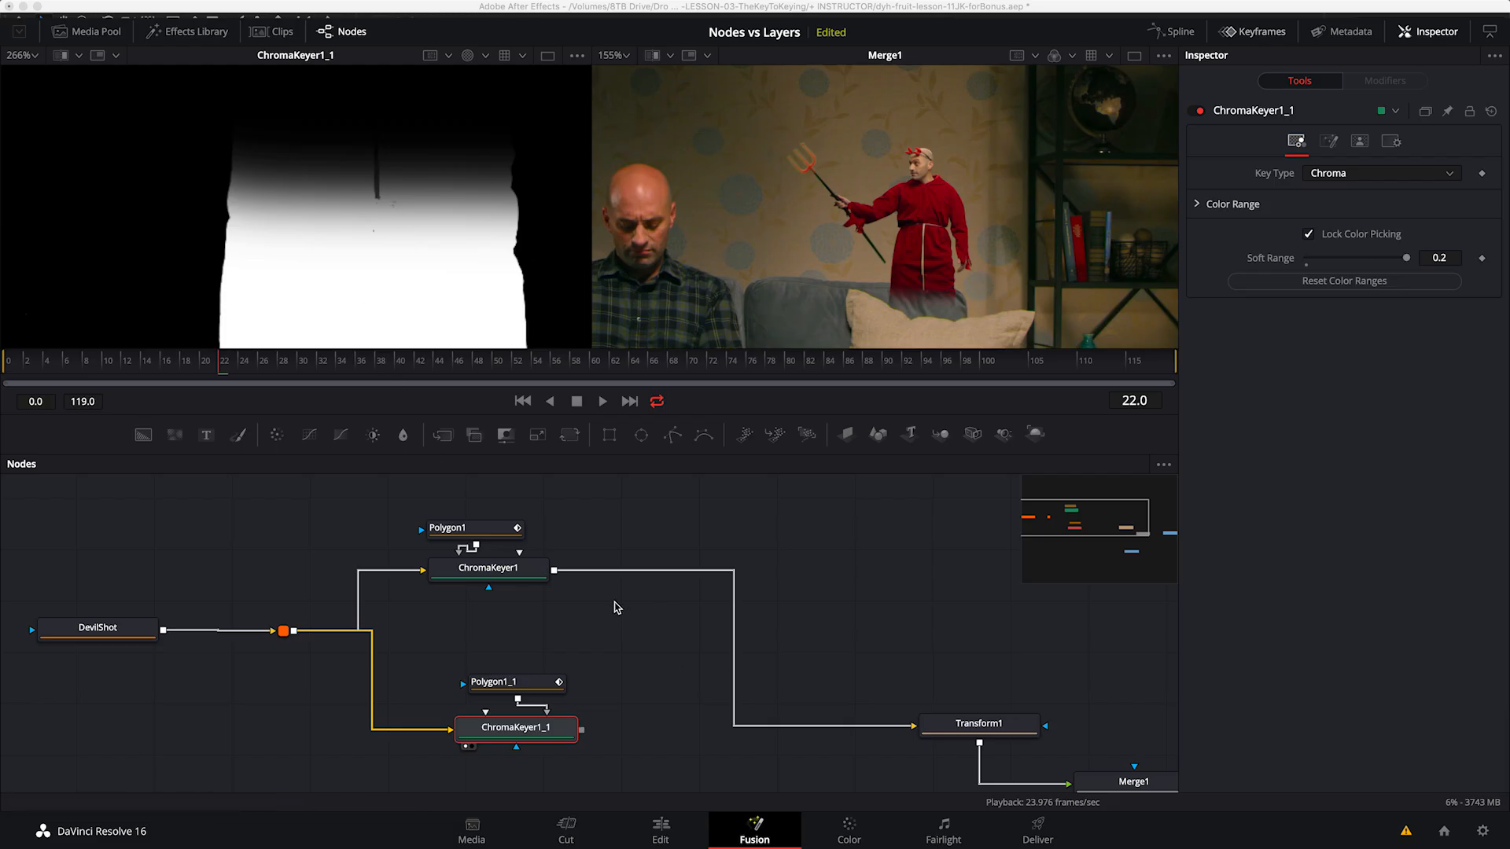
click(652, 645)
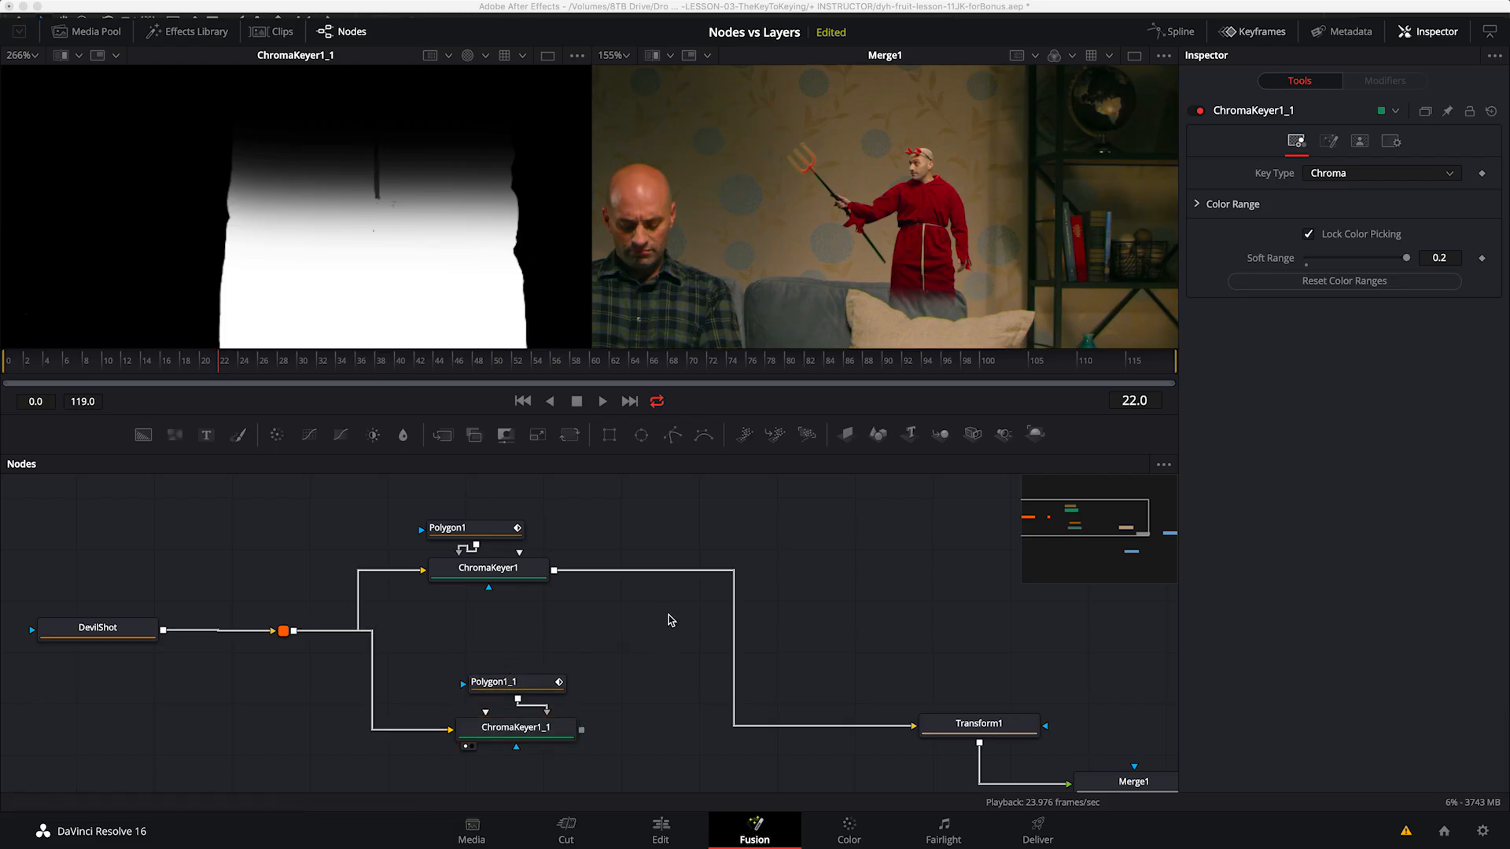
Step: Show the ChromaKeyer1_1 result in colour and check the keyed robe, shoes and leftover green box
key(c)
drag(392, 198, 324, 52)
drag(421, 325, 392, 136)
scroll(642, 666, down, 2)
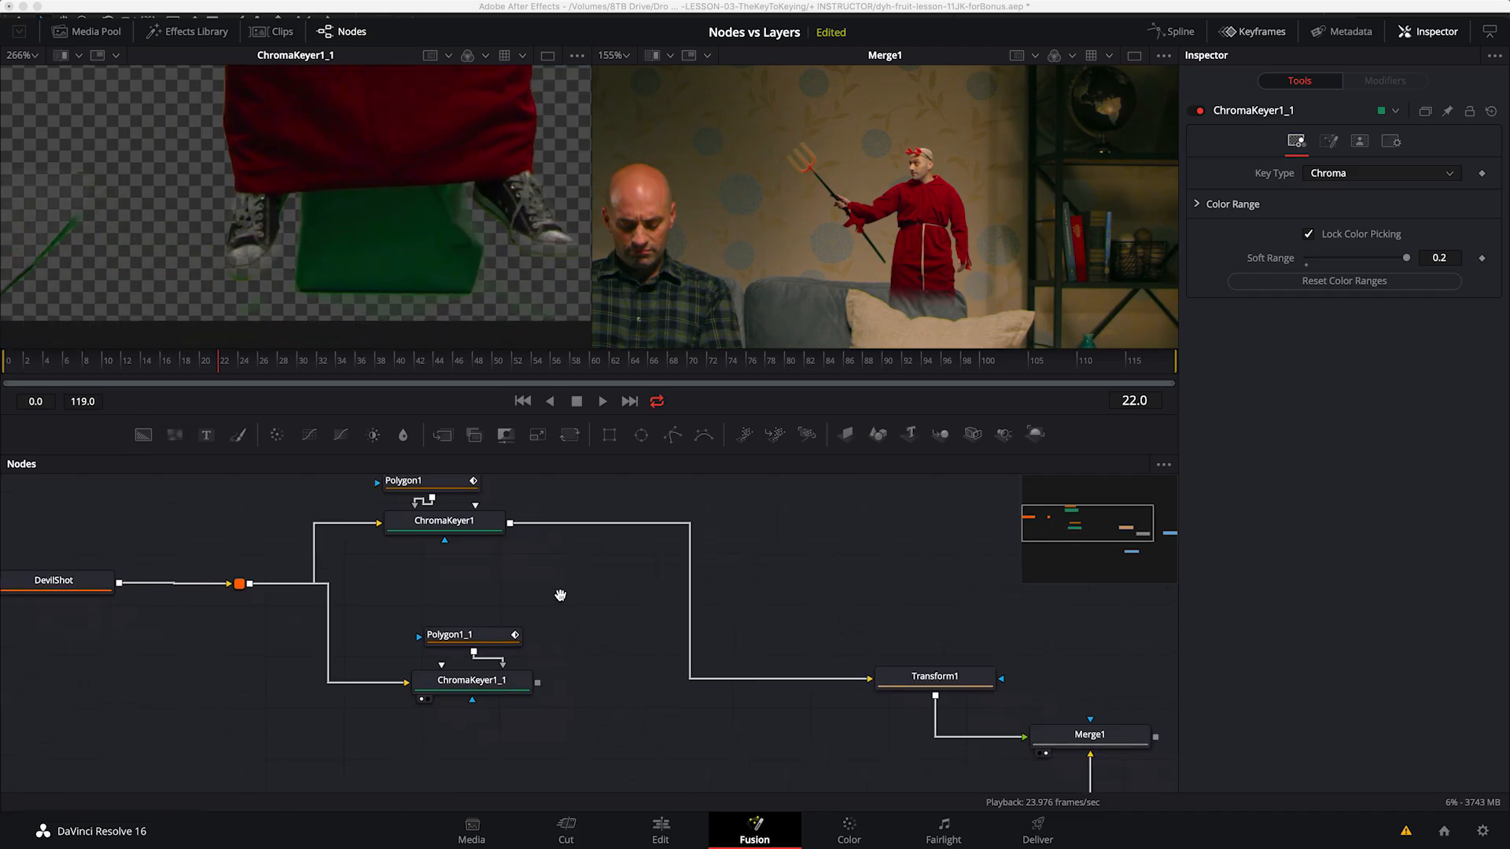
scroll(606, 613, right, 3)
Step: Pull the side points of the Polygon1_1 mask inward around the devil's lower robe and legs, then deselect the node
click(428, 621)
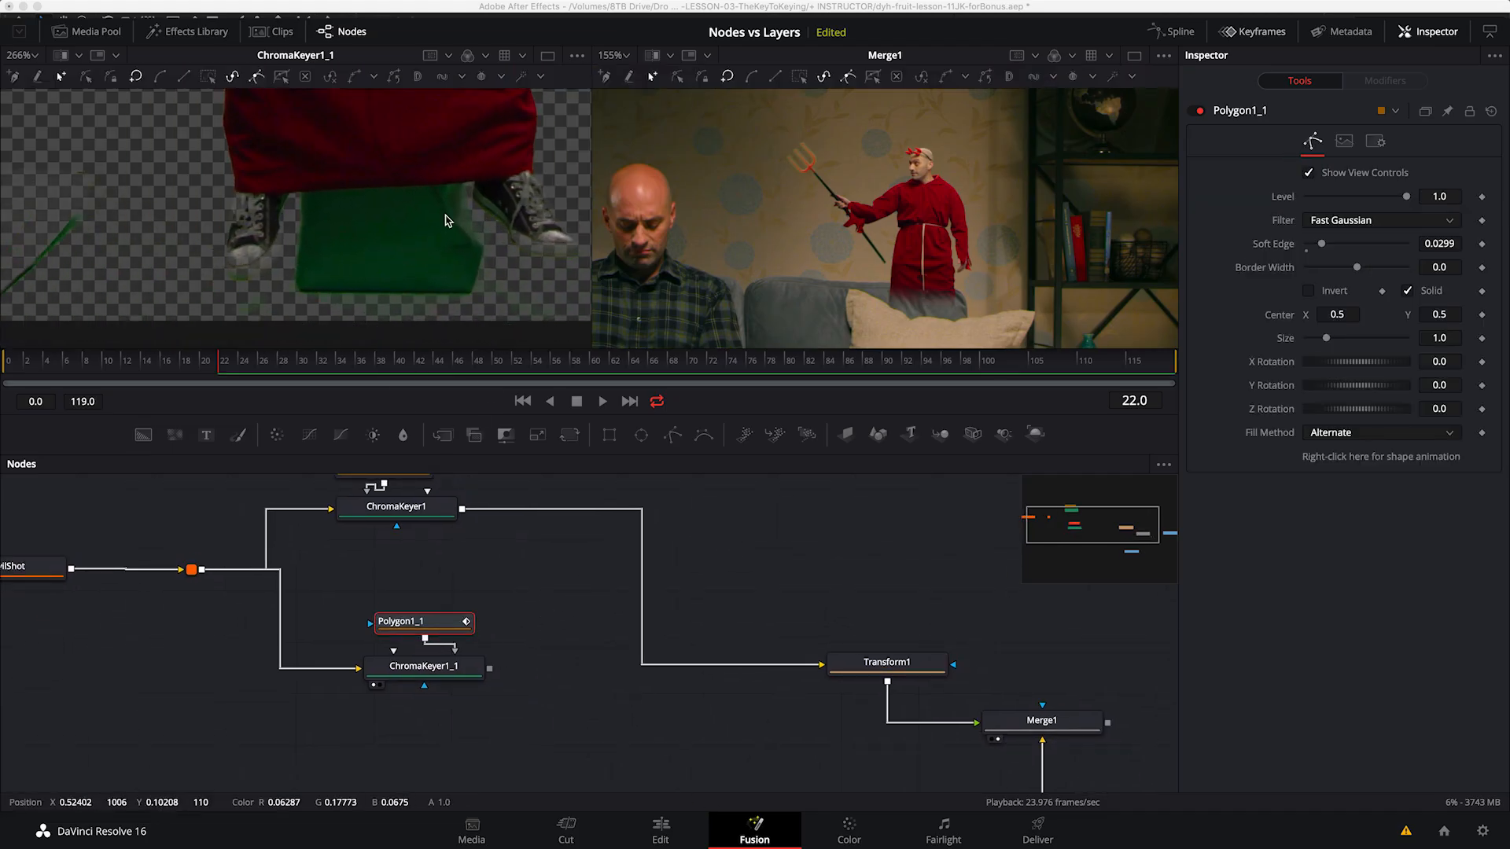
drag(336, 179, 364, 251)
key(minus)
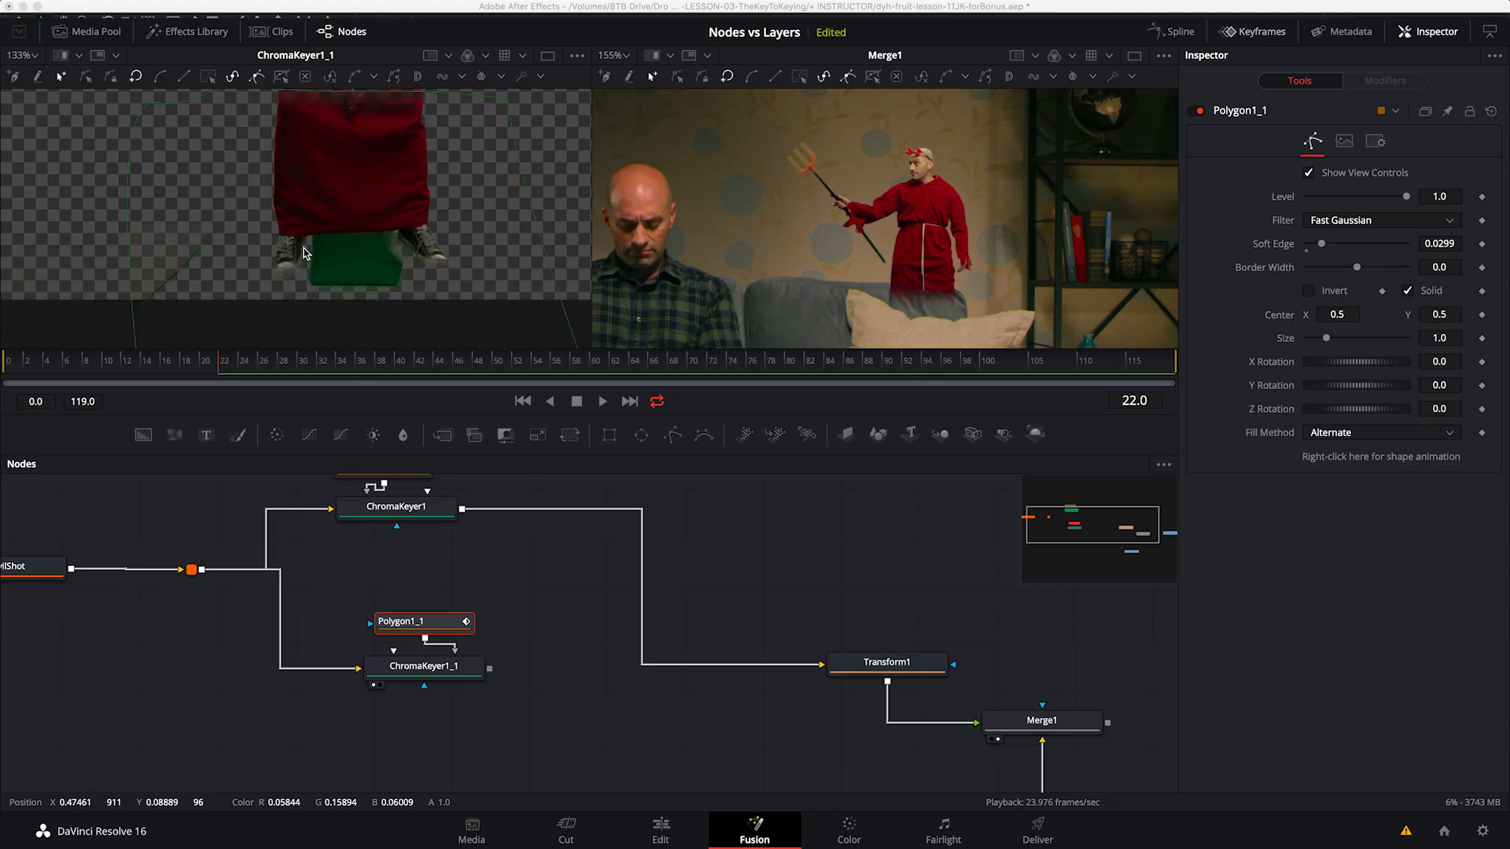
scroll(320, 247, down, 3)
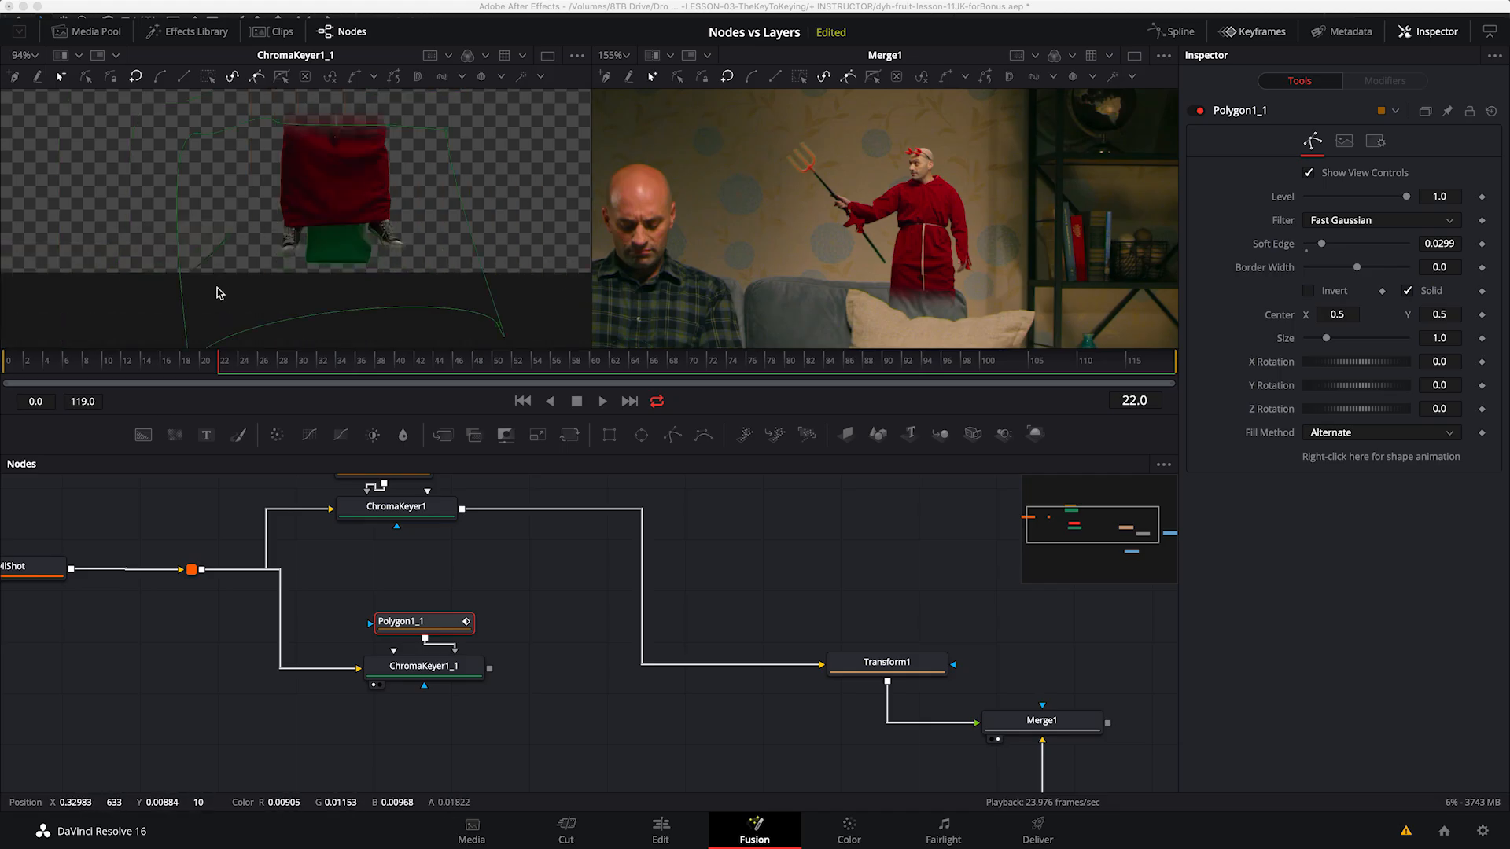
click(224, 171)
drag(256, 231, 235, 313)
drag(445, 136, 452, 315)
click(488, 543)
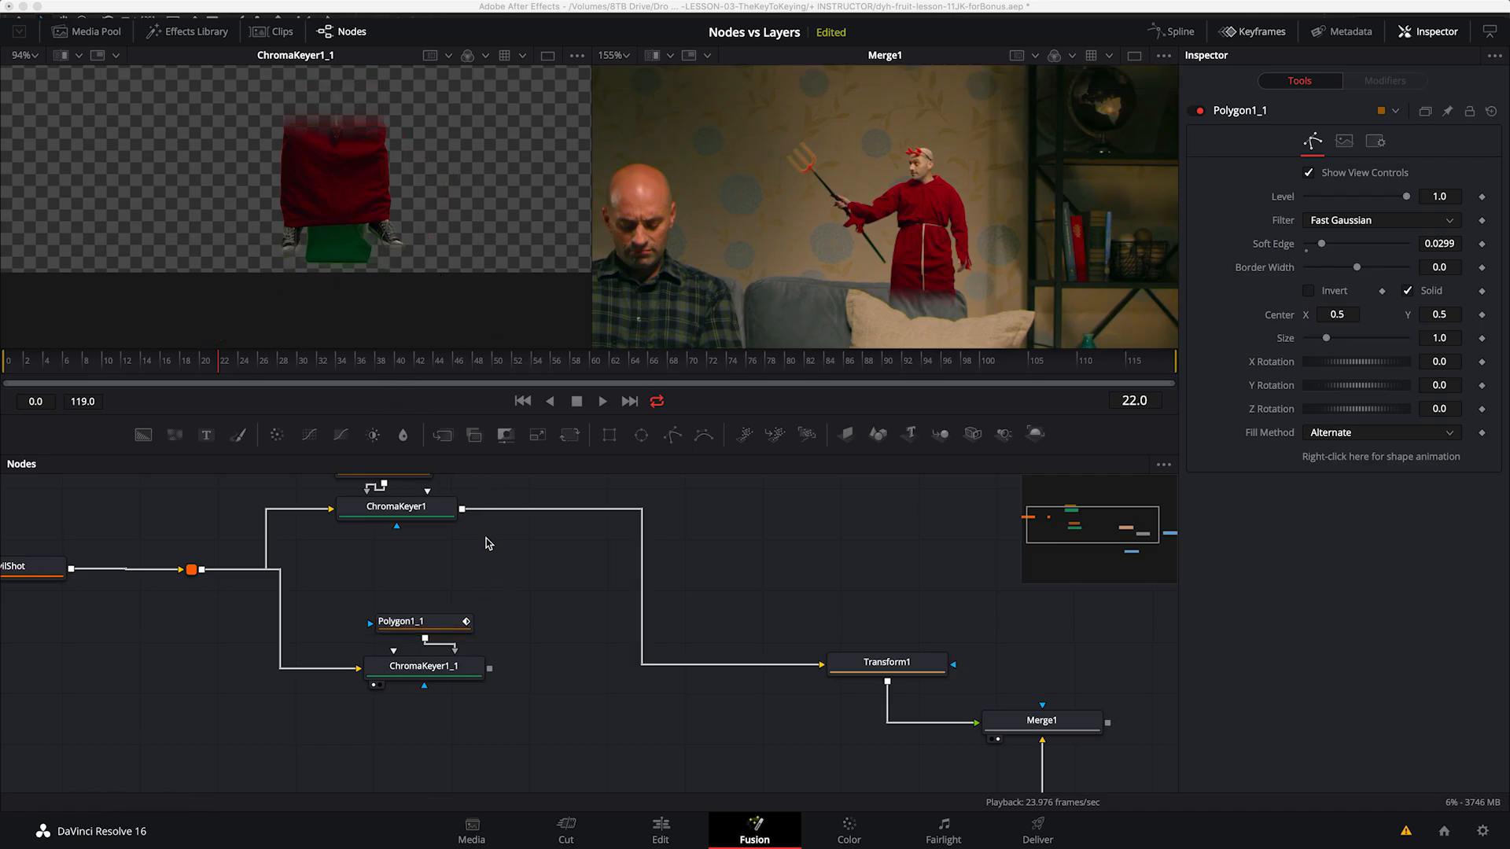
Step: Disconnect ChromaKeyer1 from Transform1 and move Polygon1_1 and ChromaKeyer1_1 closer beneath the upper key branch
scroll(563, 539, right, 4)
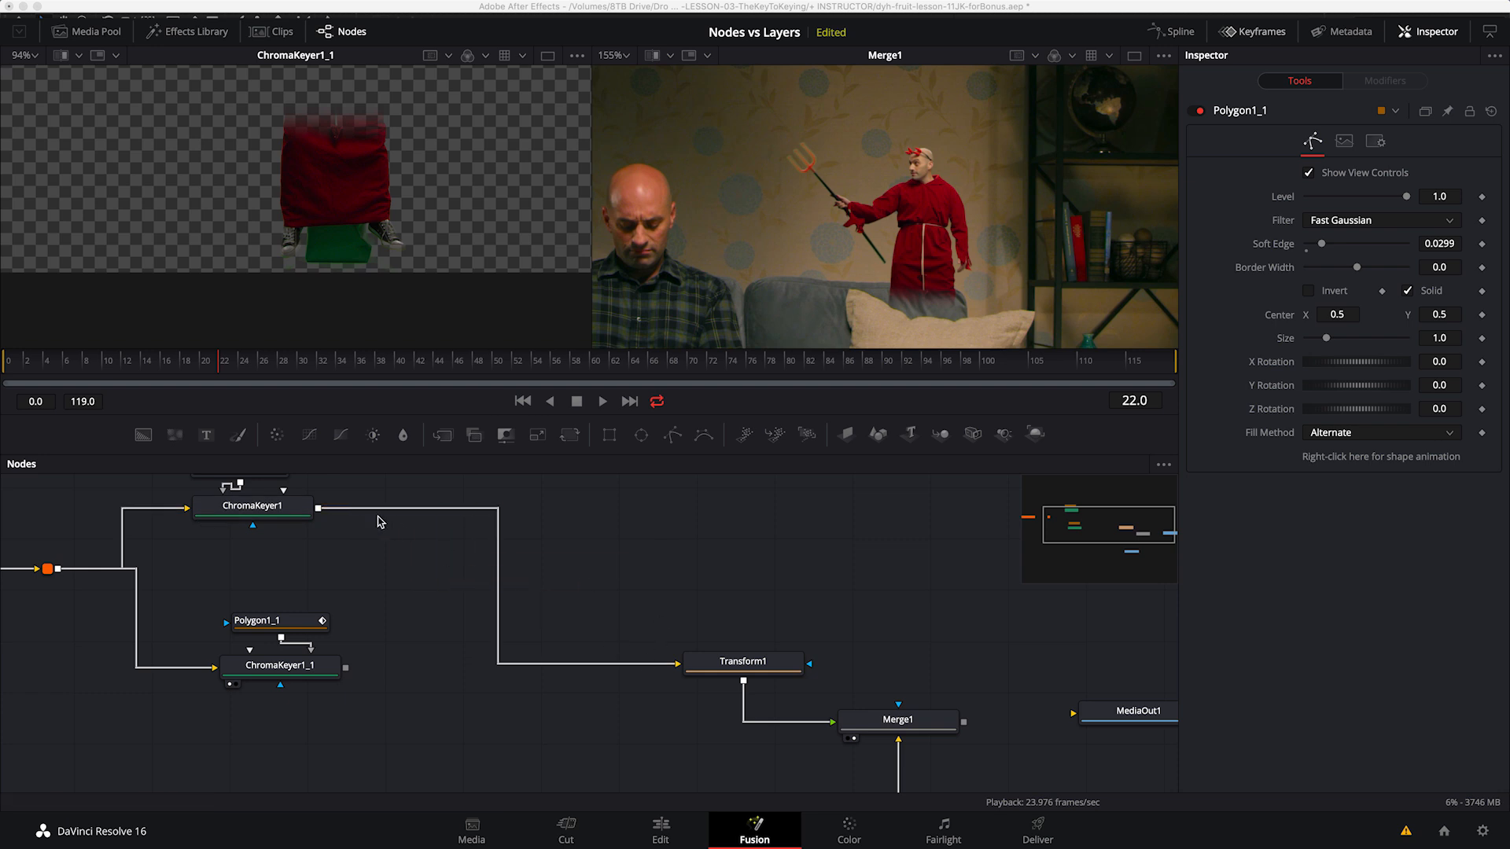
drag(678, 664, 727, 666)
click(383, 581)
scroll(435, 576, up, 3)
drag(251, 686, 362, 786)
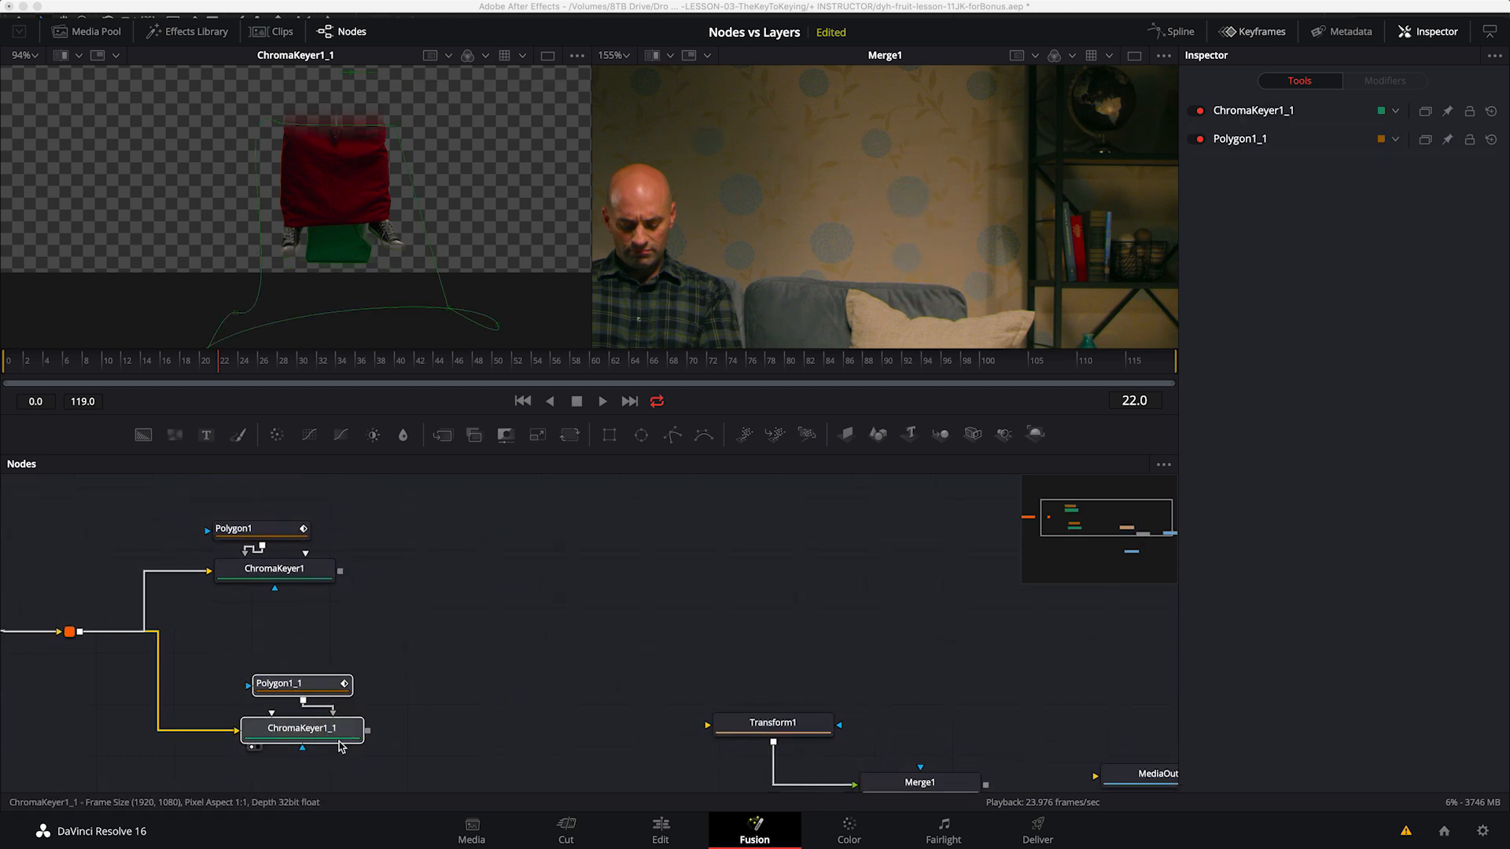
drag(331, 735, 314, 727)
Step: Add a Merge node and place it midway between the two keyers, ahead of Transform1
click(506, 592)
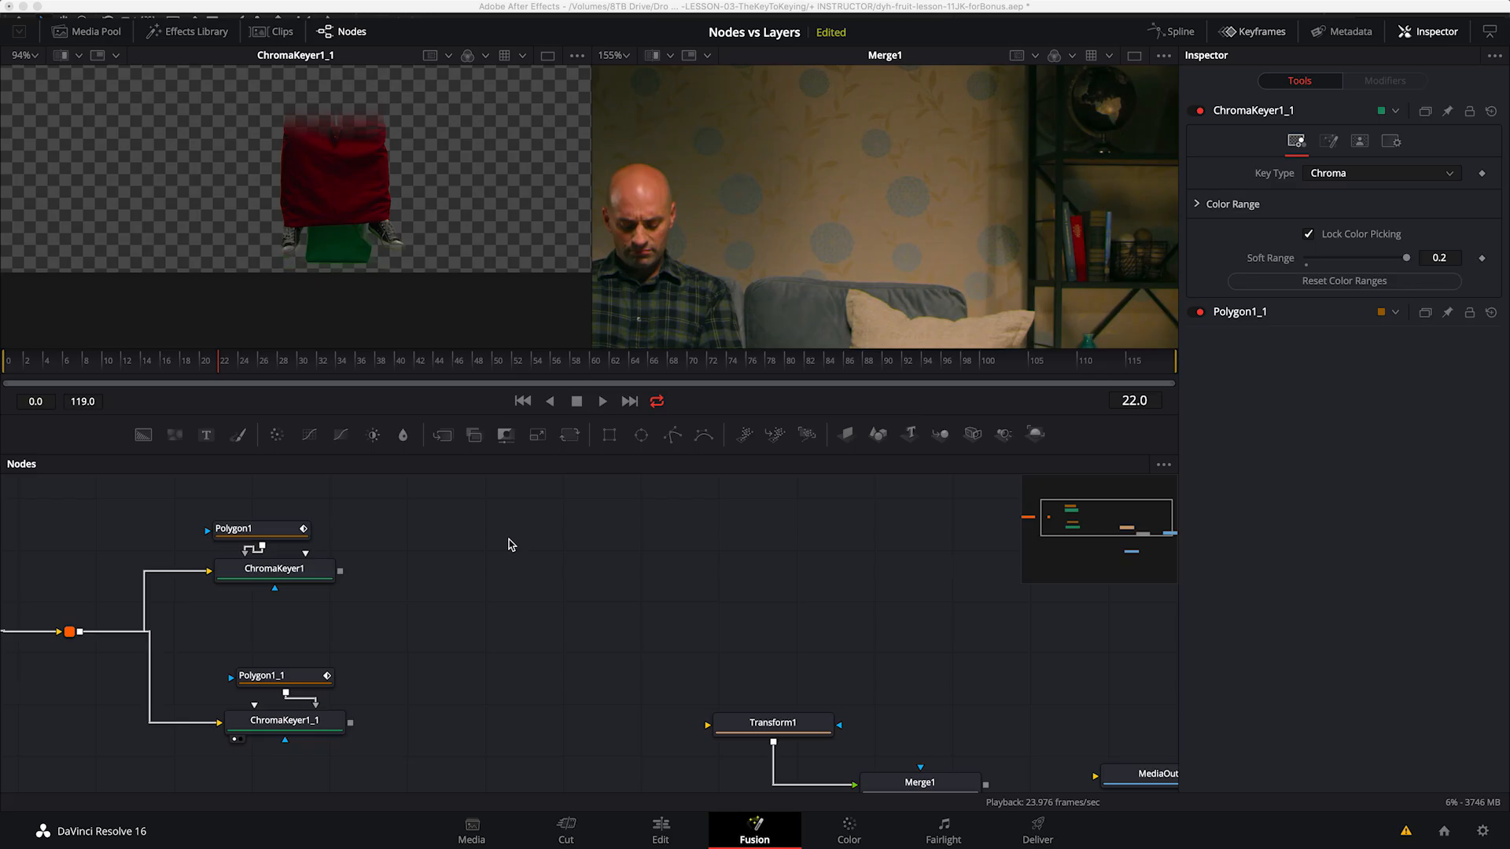
key(shift+space)
text(merge)
key(Return)
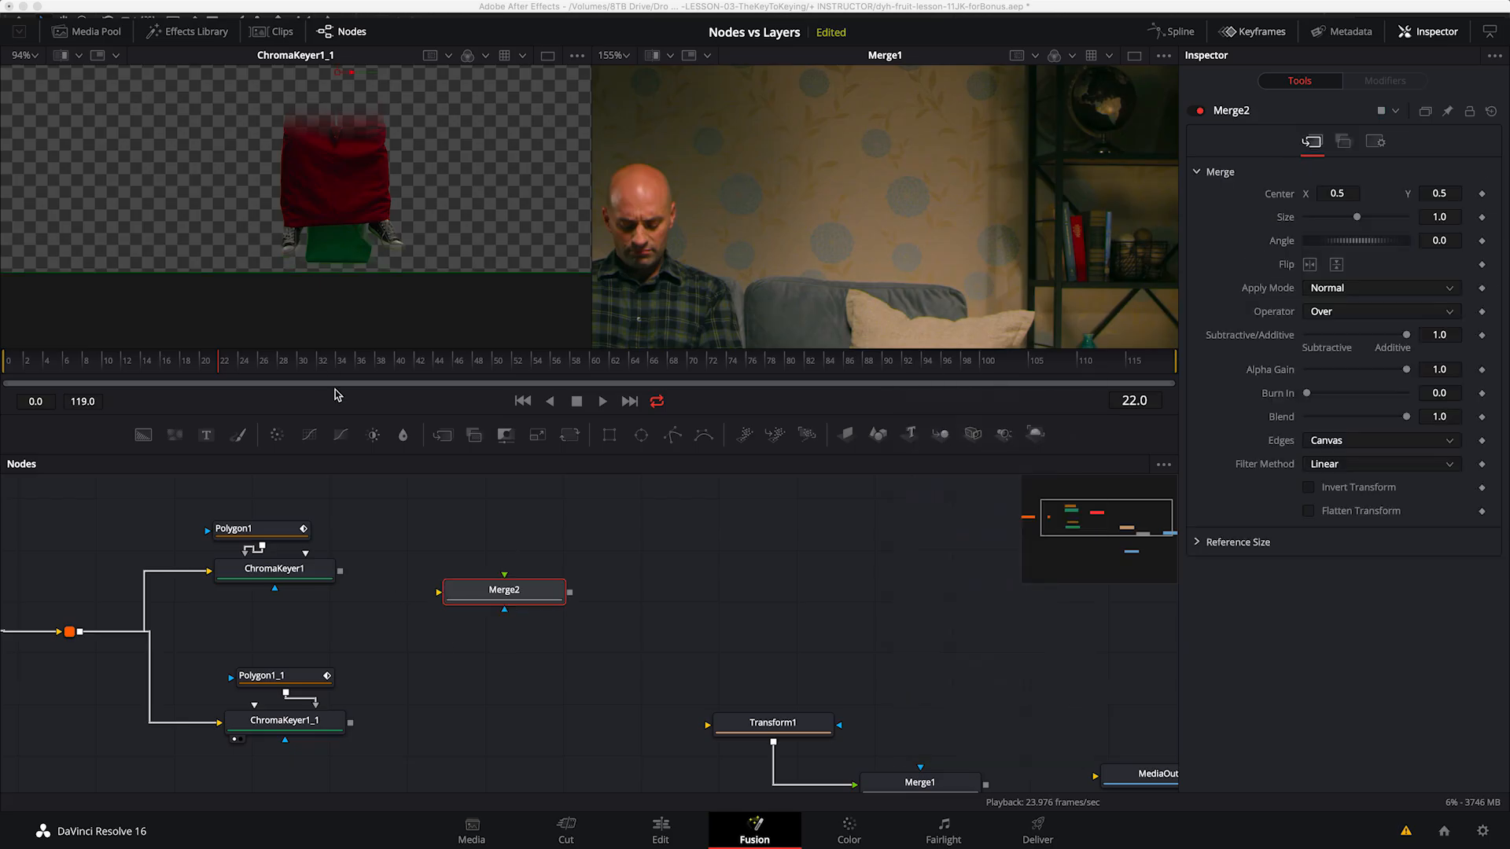
drag(492, 596, 525, 641)
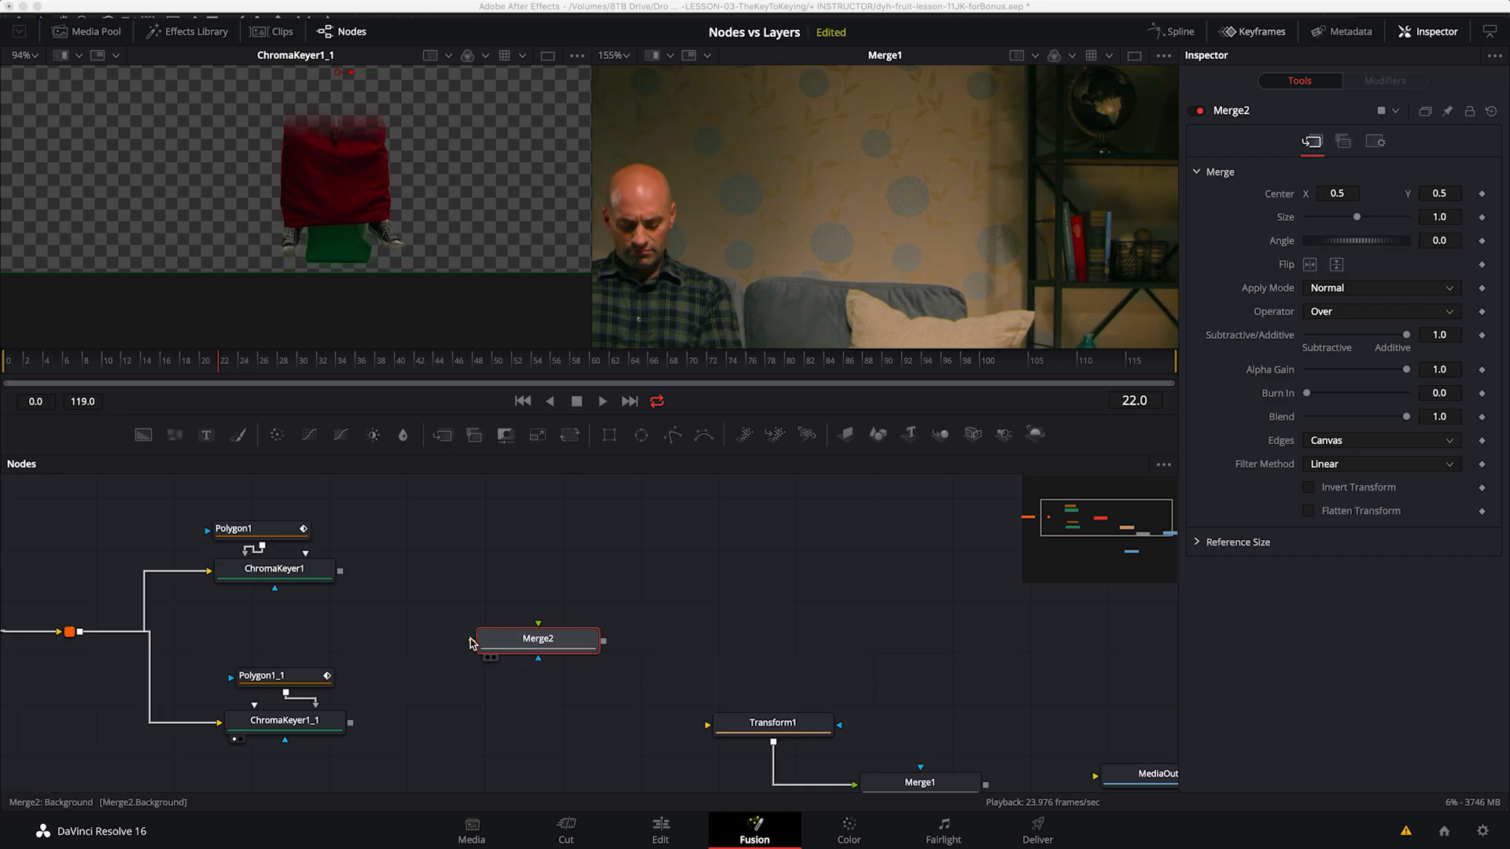
Step: Connect ChromaKeyer1_1 as Merge2's background and ChromaKeyer1 as its foreground, and feed Merge2 into Transform1
drag(470, 643, 348, 722)
drag(538, 624, 342, 570)
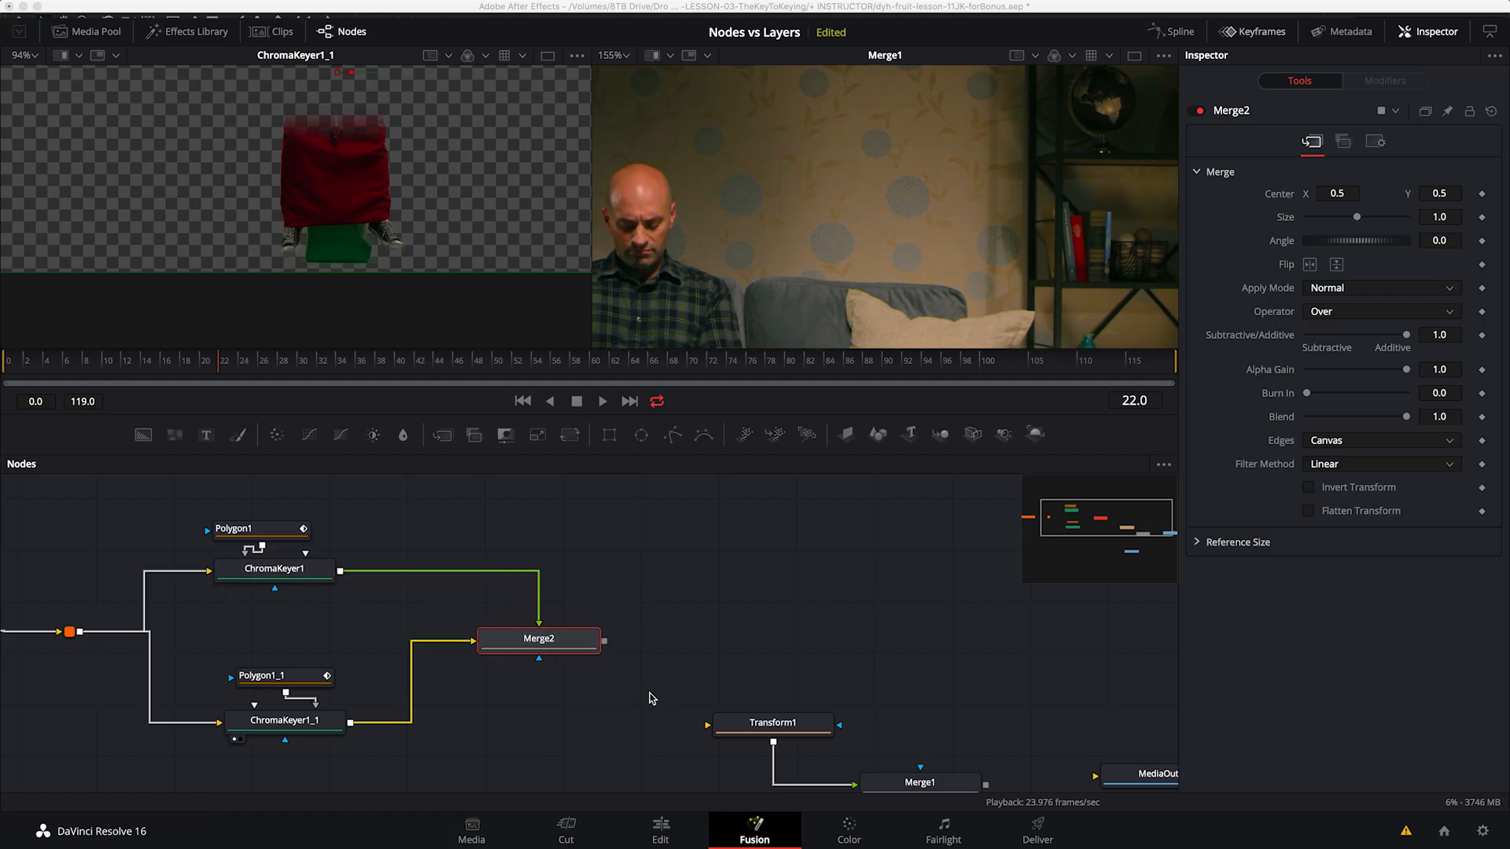
drag(681, 702, 707, 725)
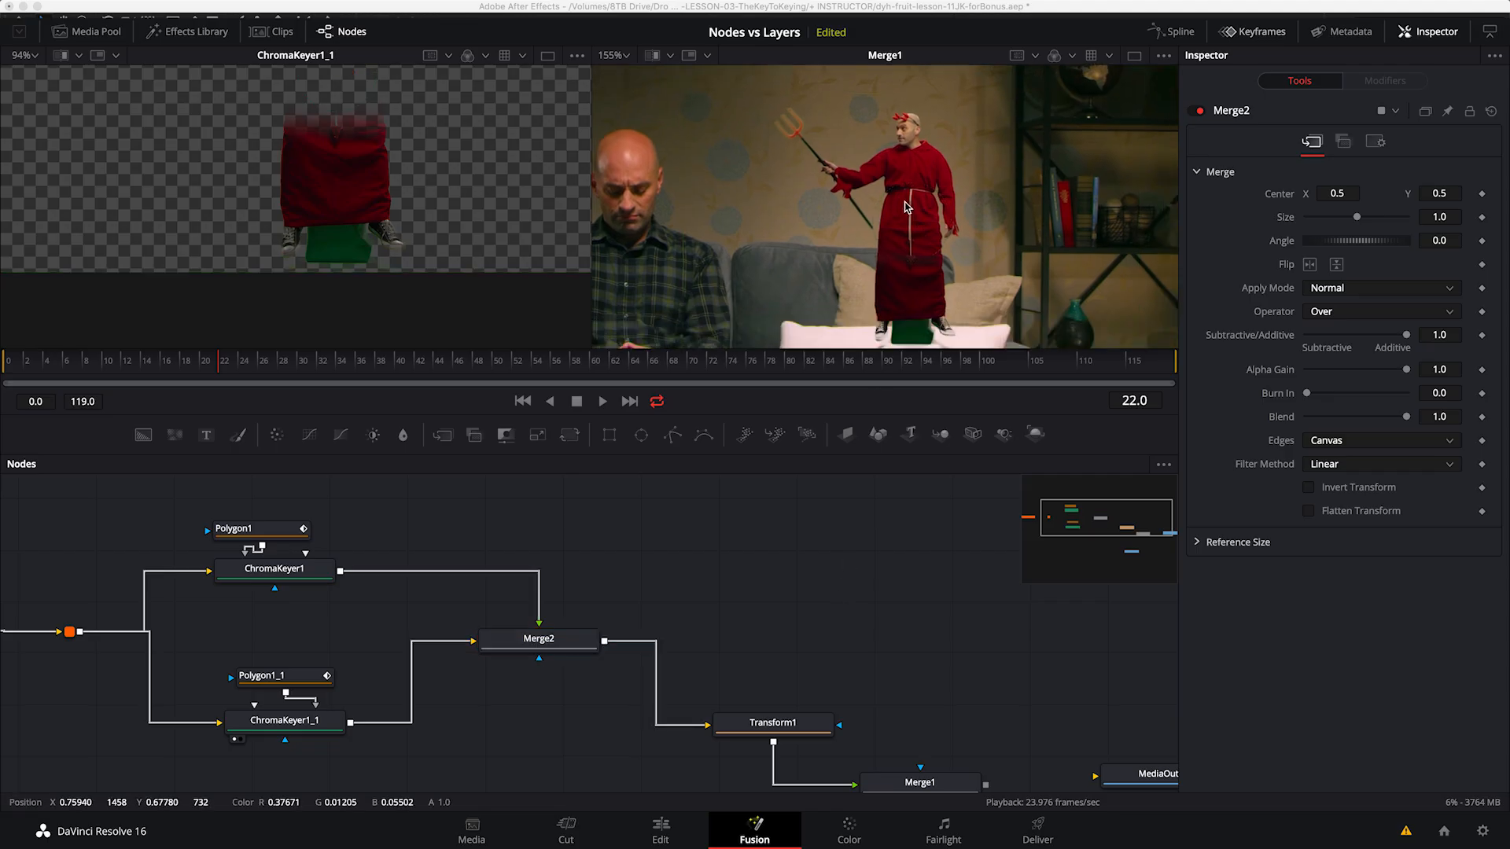
Step: Tidy the node layout by moving Merge2 into line with ChromaKeyer1
drag(534, 649, 580, 580)
drag(461, 669, 674, 644)
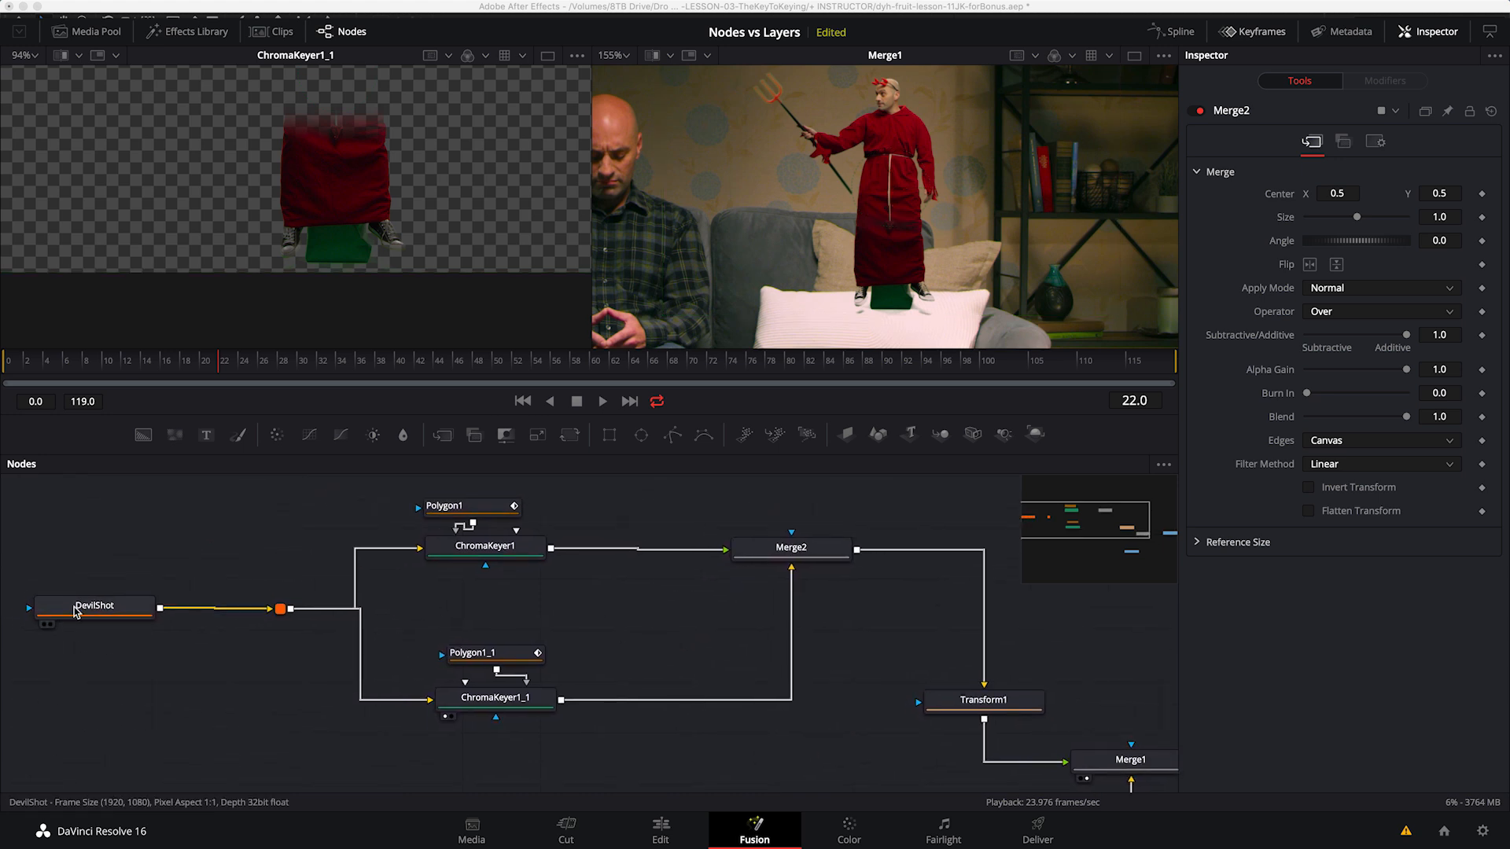
drag(514, 627, 496, 659)
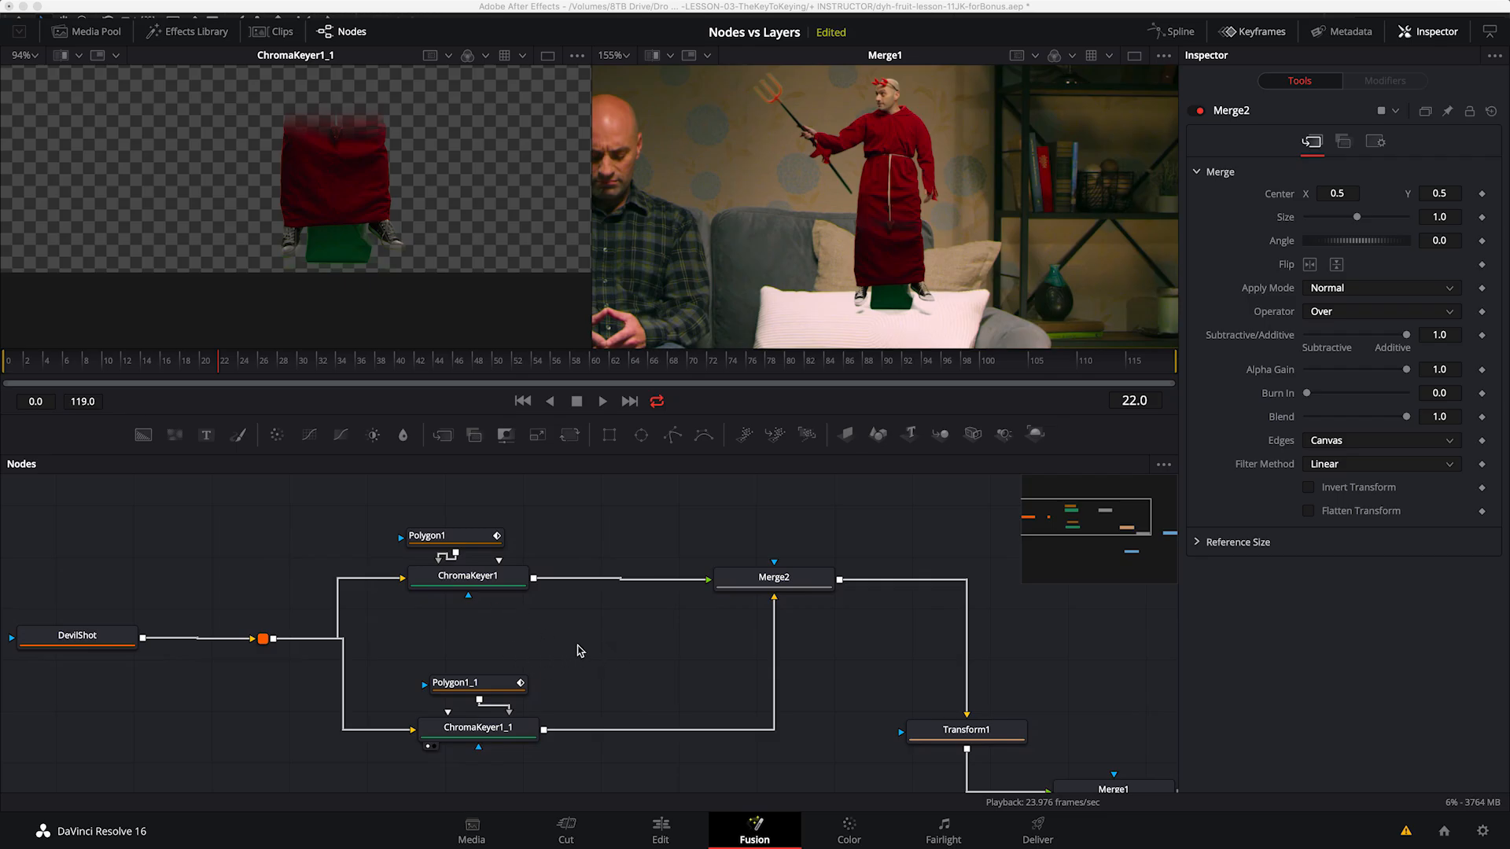
Step: Add an Underlay node and fit it around Polygon1 and ChromaKeyer1
key(shift+space)
text(merge)
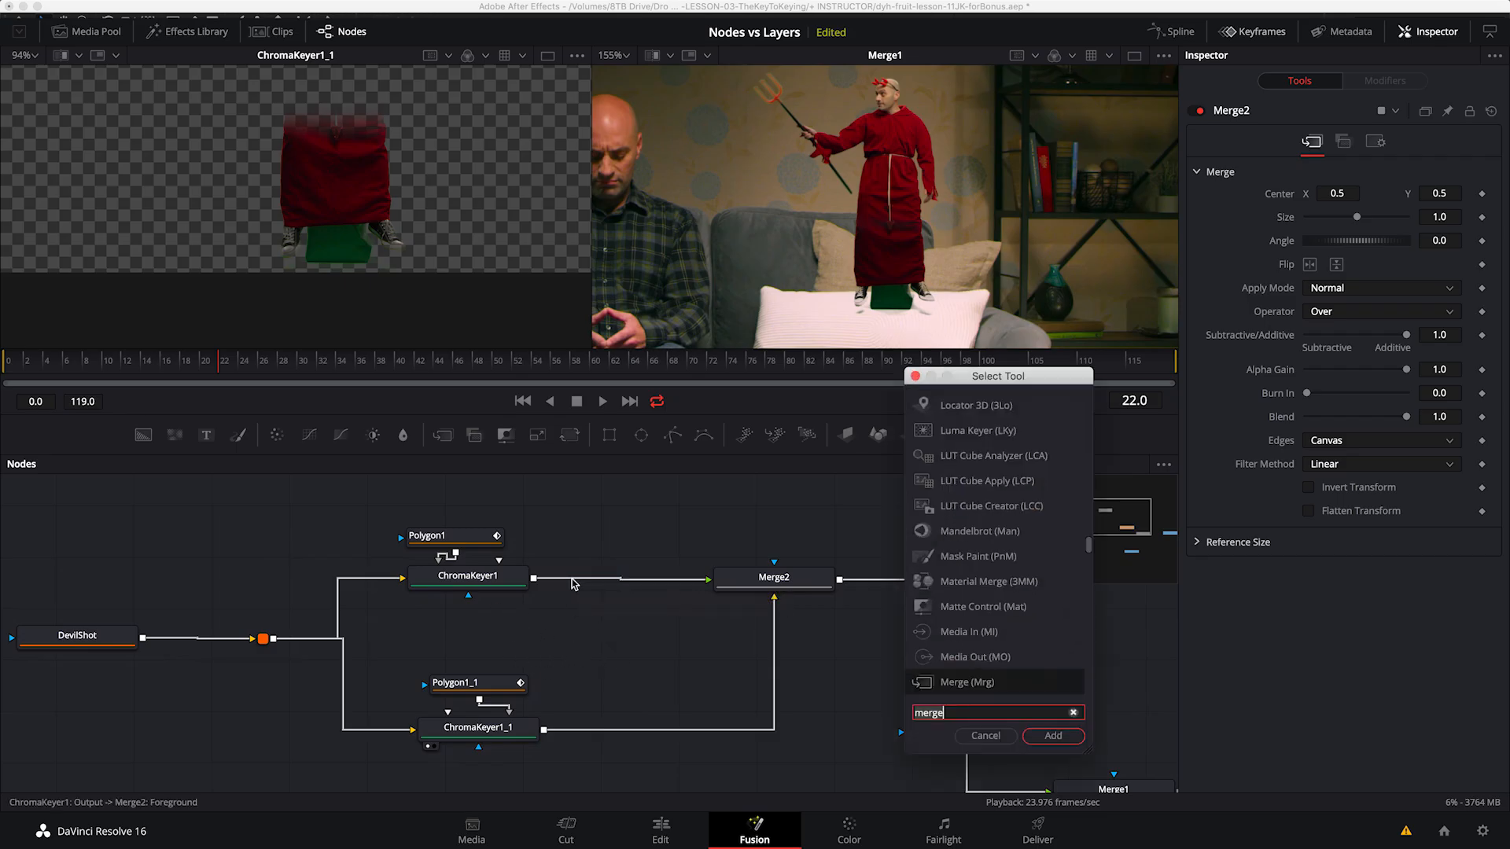
key(BackSpace)
key(BackSpace)
key(BackSpace)
key(BackSpace)
key(BackSpace)
text(und)
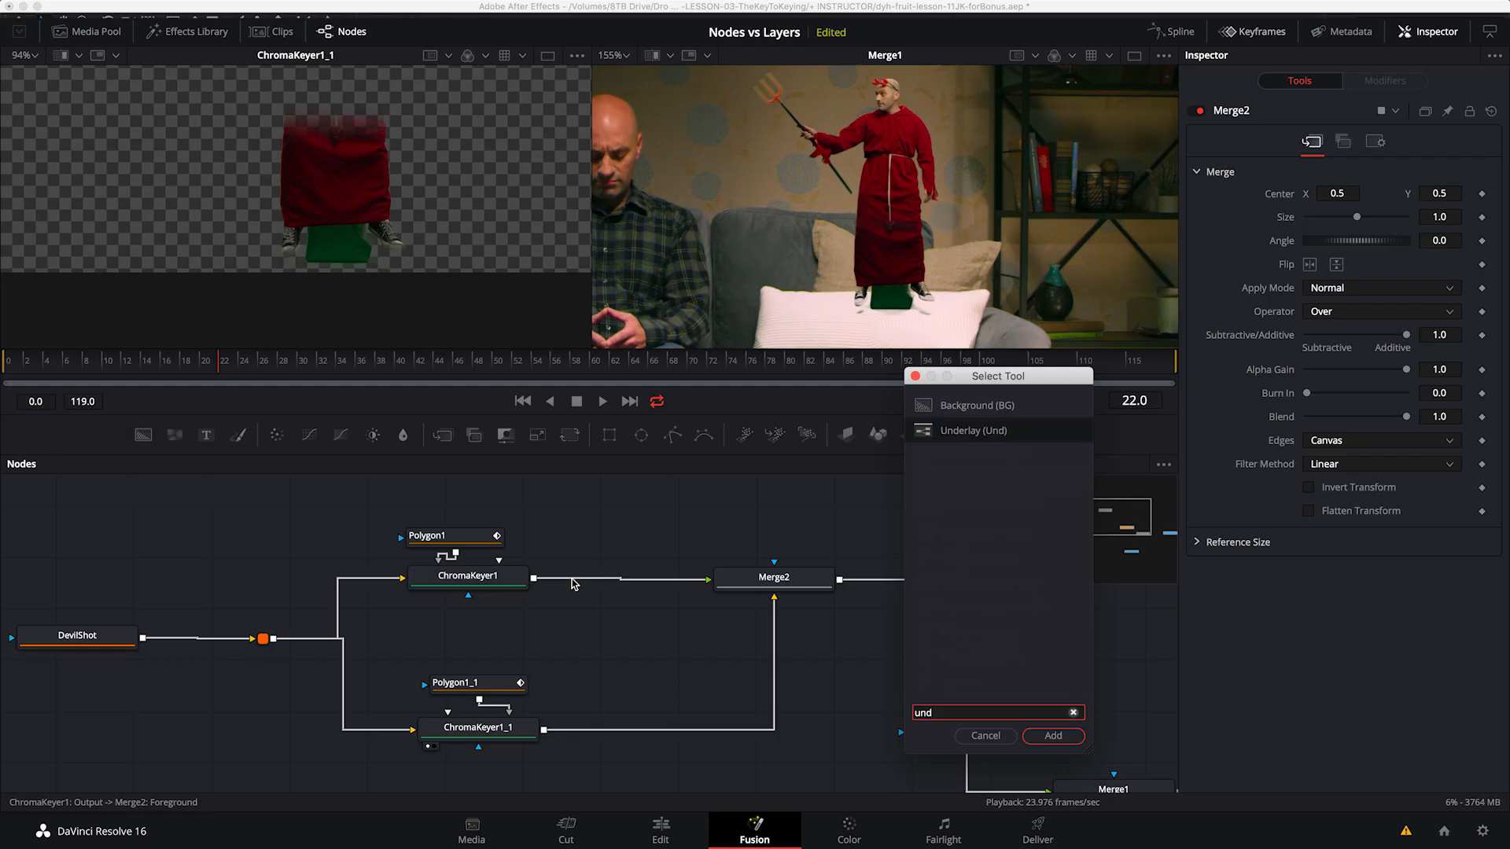
key(Return)
drag(567, 541, 522, 478)
drag(639, 737, 608, 618)
Step: Rename the underlay around the upper keyer to Upper Edge Key
click(549, 495)
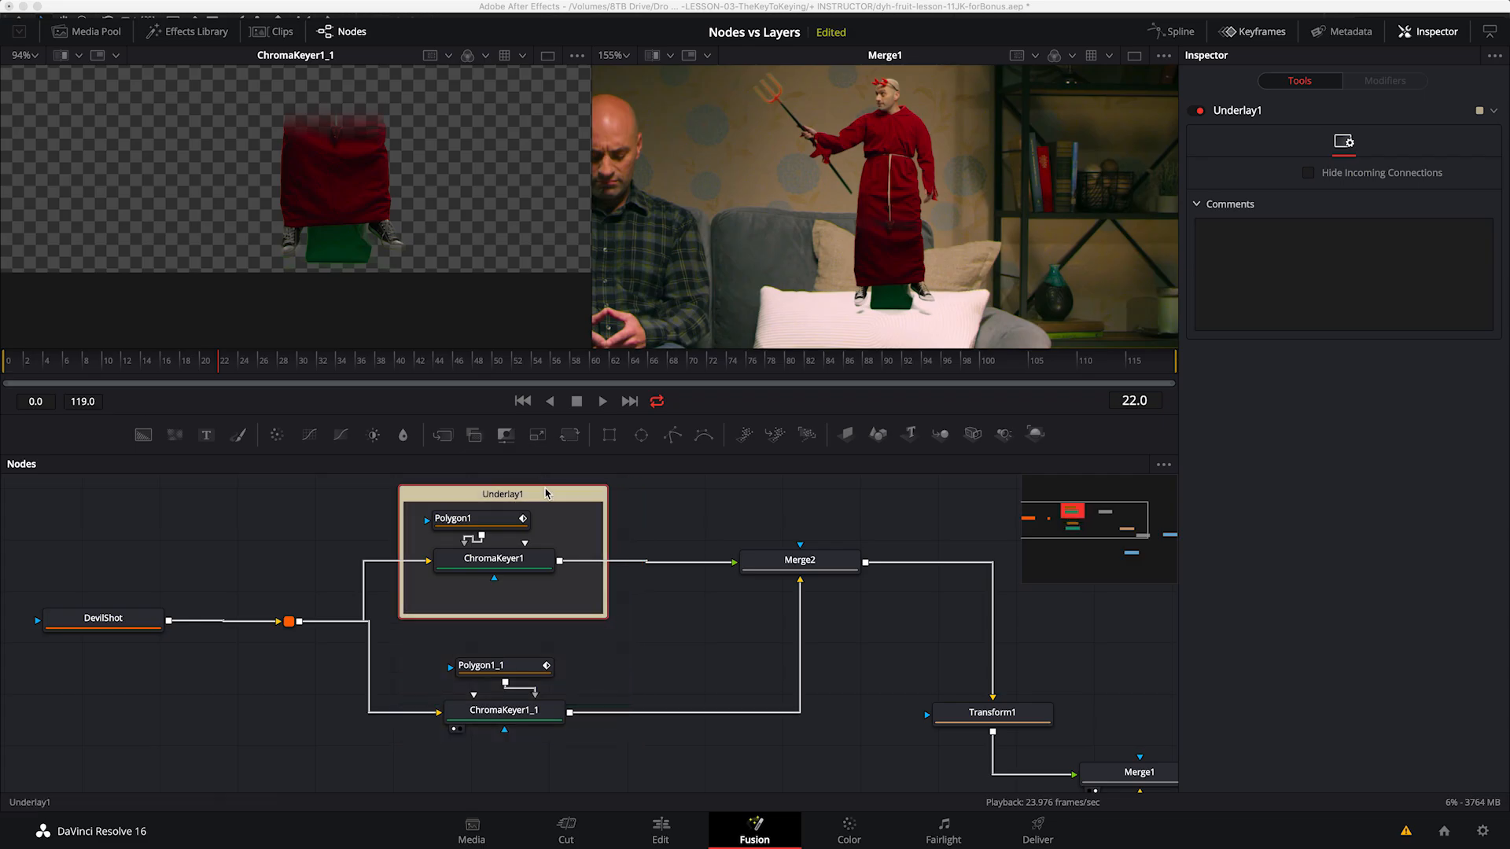
key(F2)
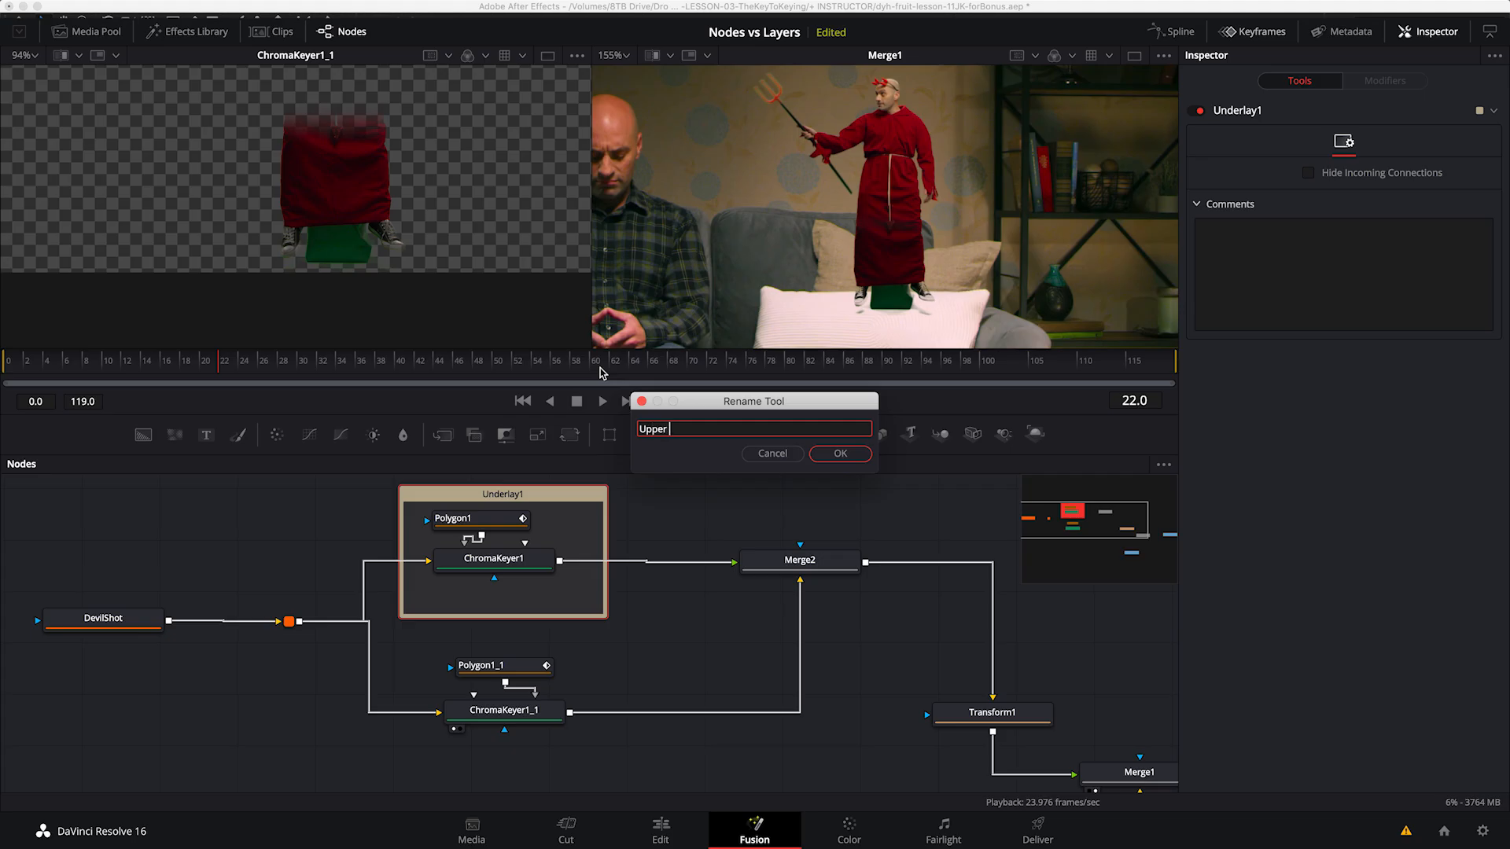
text(Upper Edge Key)
key(Return)
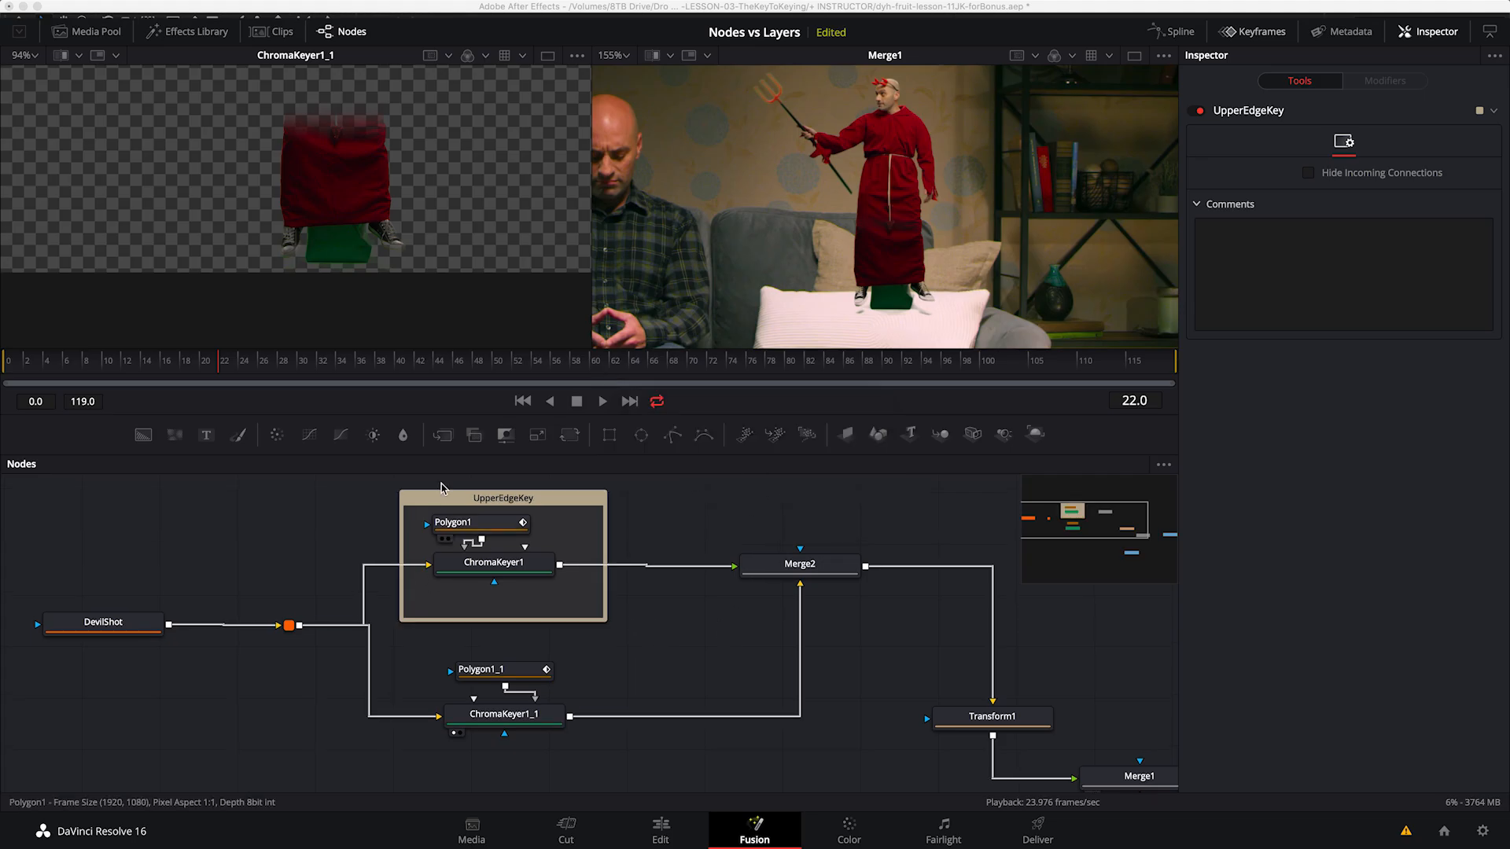
Step: Move the Upper Edge Key underlay together with its polygon and keyer farther above the lower branch
drag(513, 489, 547, 509)
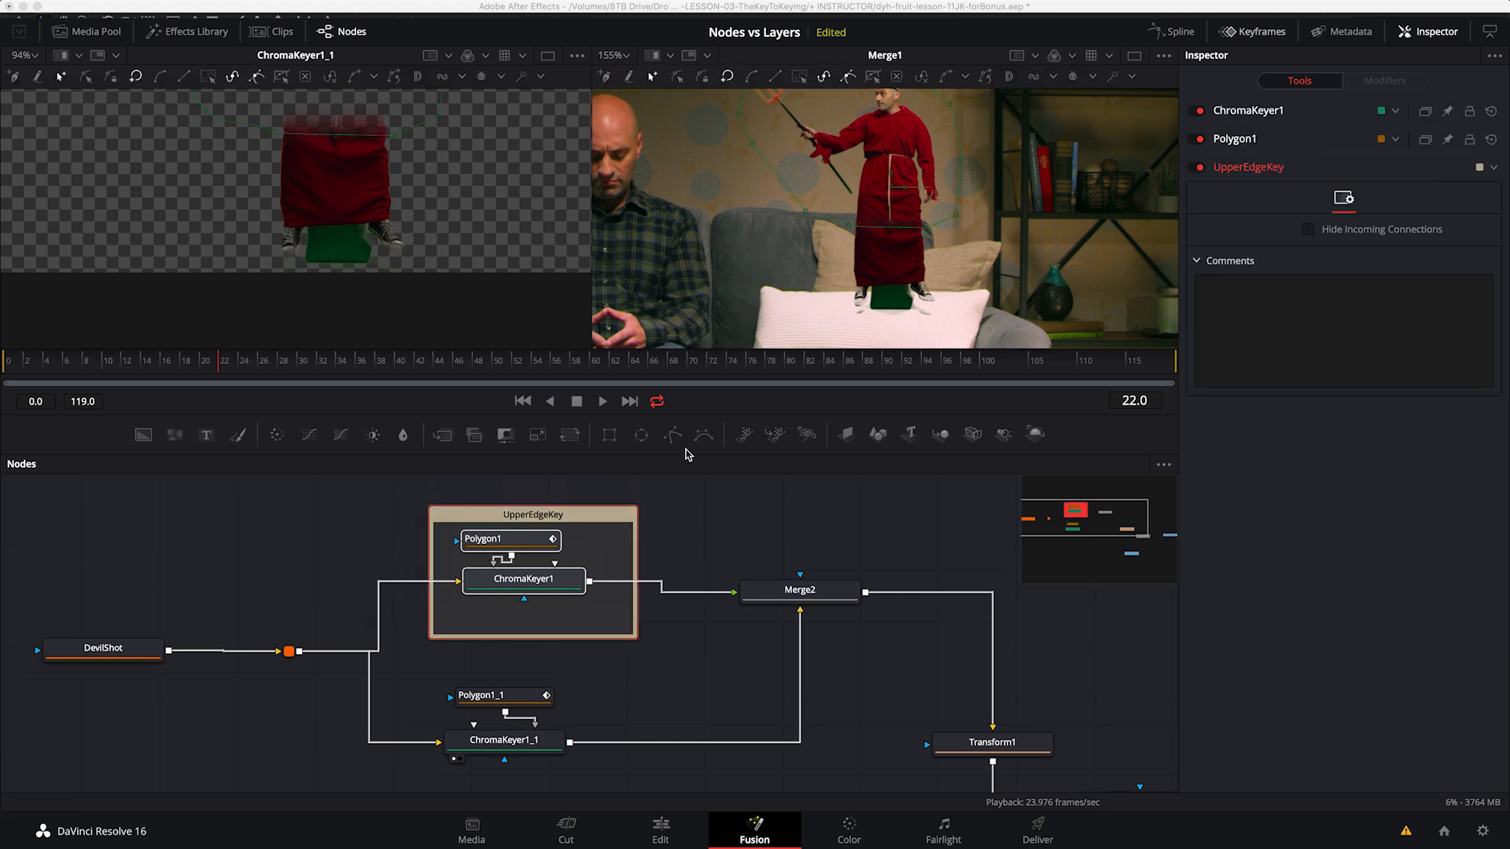
drag(649, 508, 637, 529)
drag(539, 536, 513, 505)
click(668, 519)
Step: Copy only the Upper Edge Key underlay, place the copy around Polygon1_1 and ChromaKeyer1_1, and rename it Lower Edge Key
alt+click(583, 505)
key(super+c)
click(617, 780)
key(super+v)
drag(629, 630, 496, 617)
key(F2)
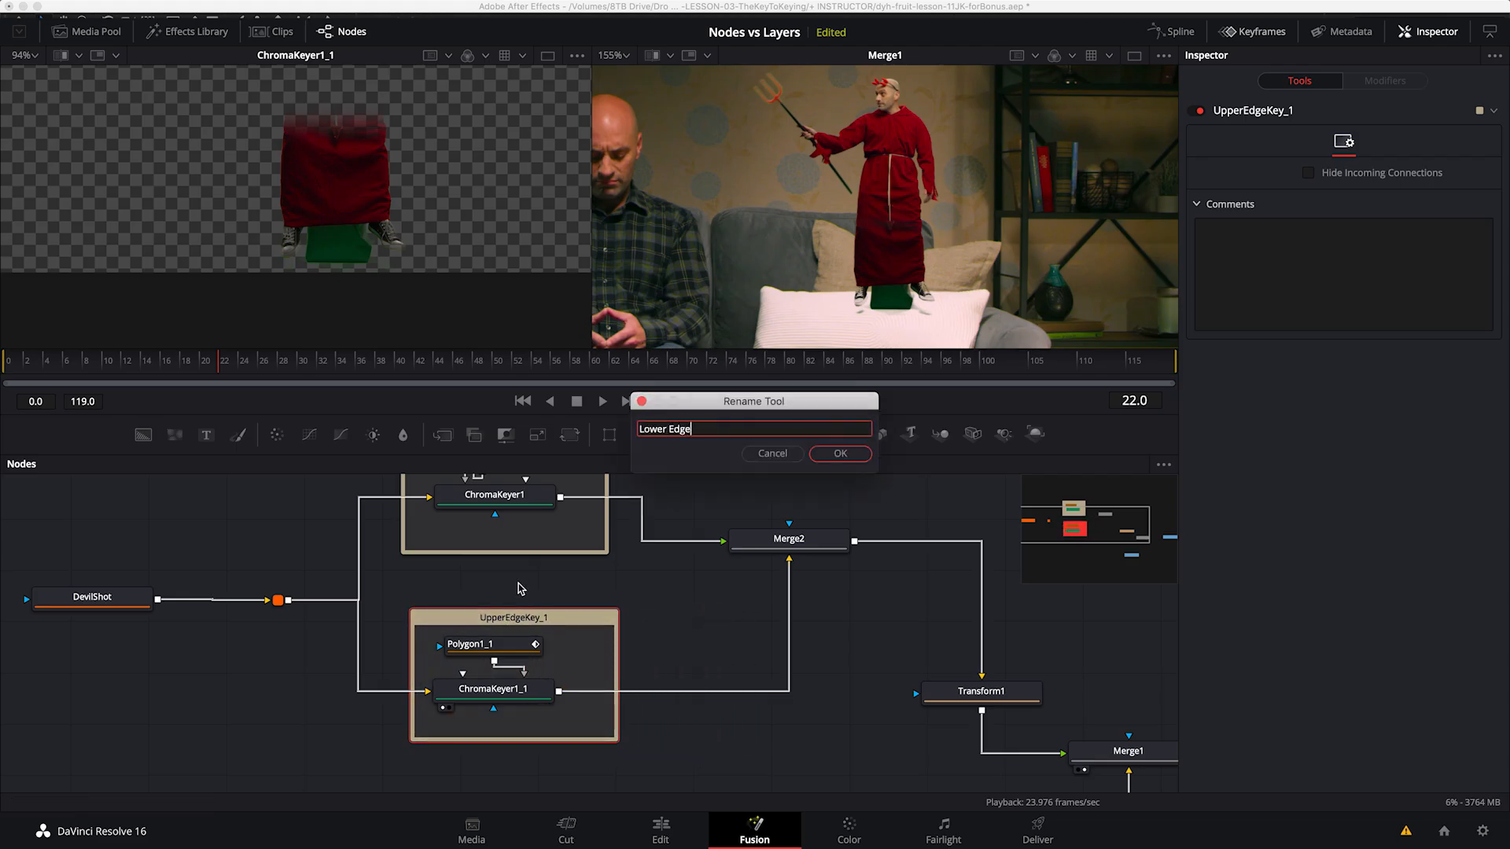
key(Return)
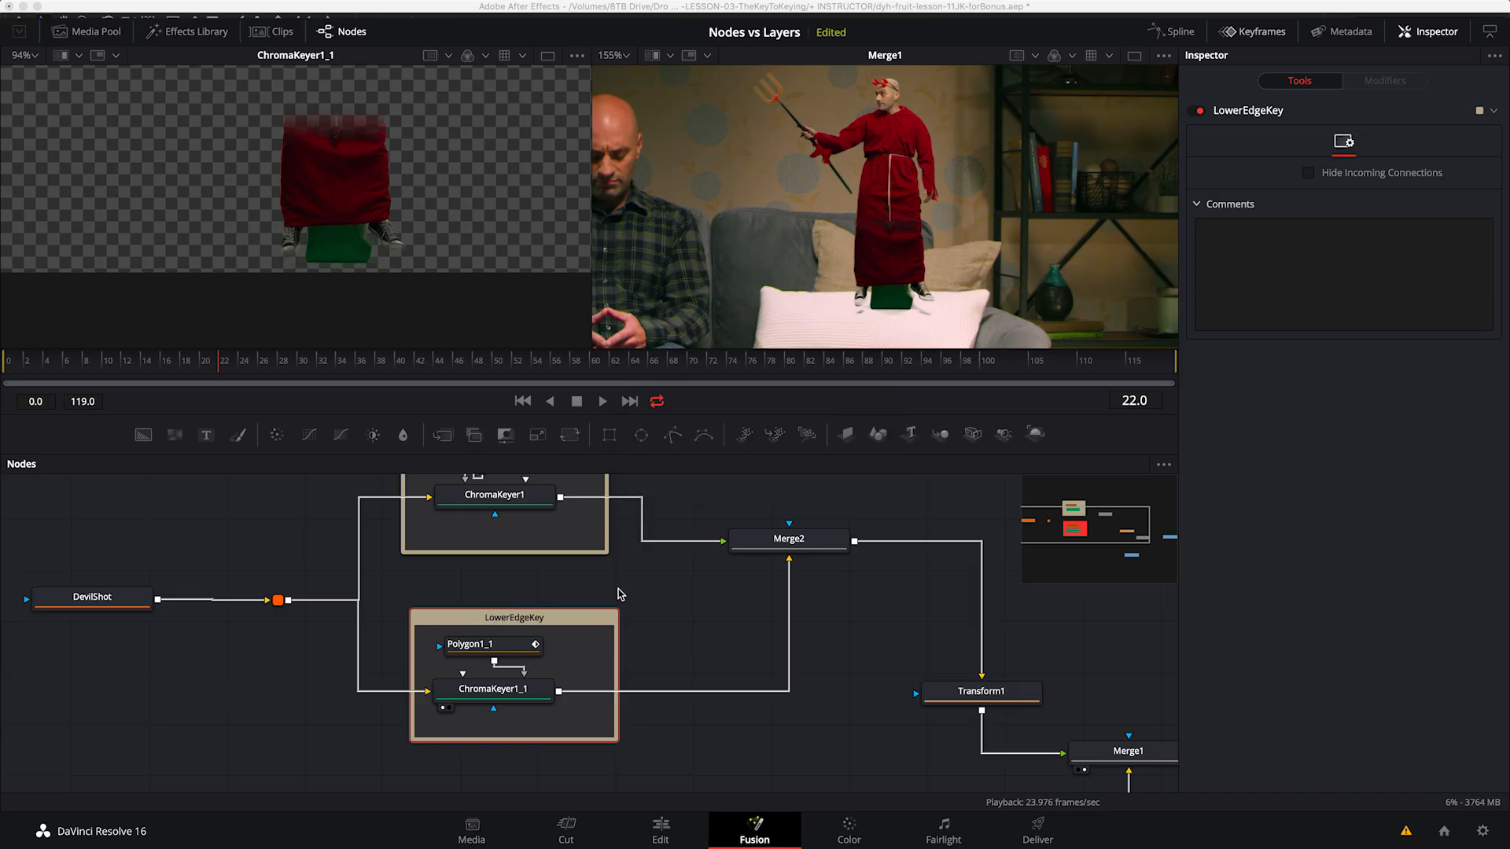
Step: Move the Lower Edge Key group up closer beneath the Upper Edge Key group
drag(598, 617, 592, 597)
click(668, 644)
key(minus)
mouse_move(648, 617)
mouse_down()
mouse_move(668, 627)
mouse_move(648, 636)
mouse_up()
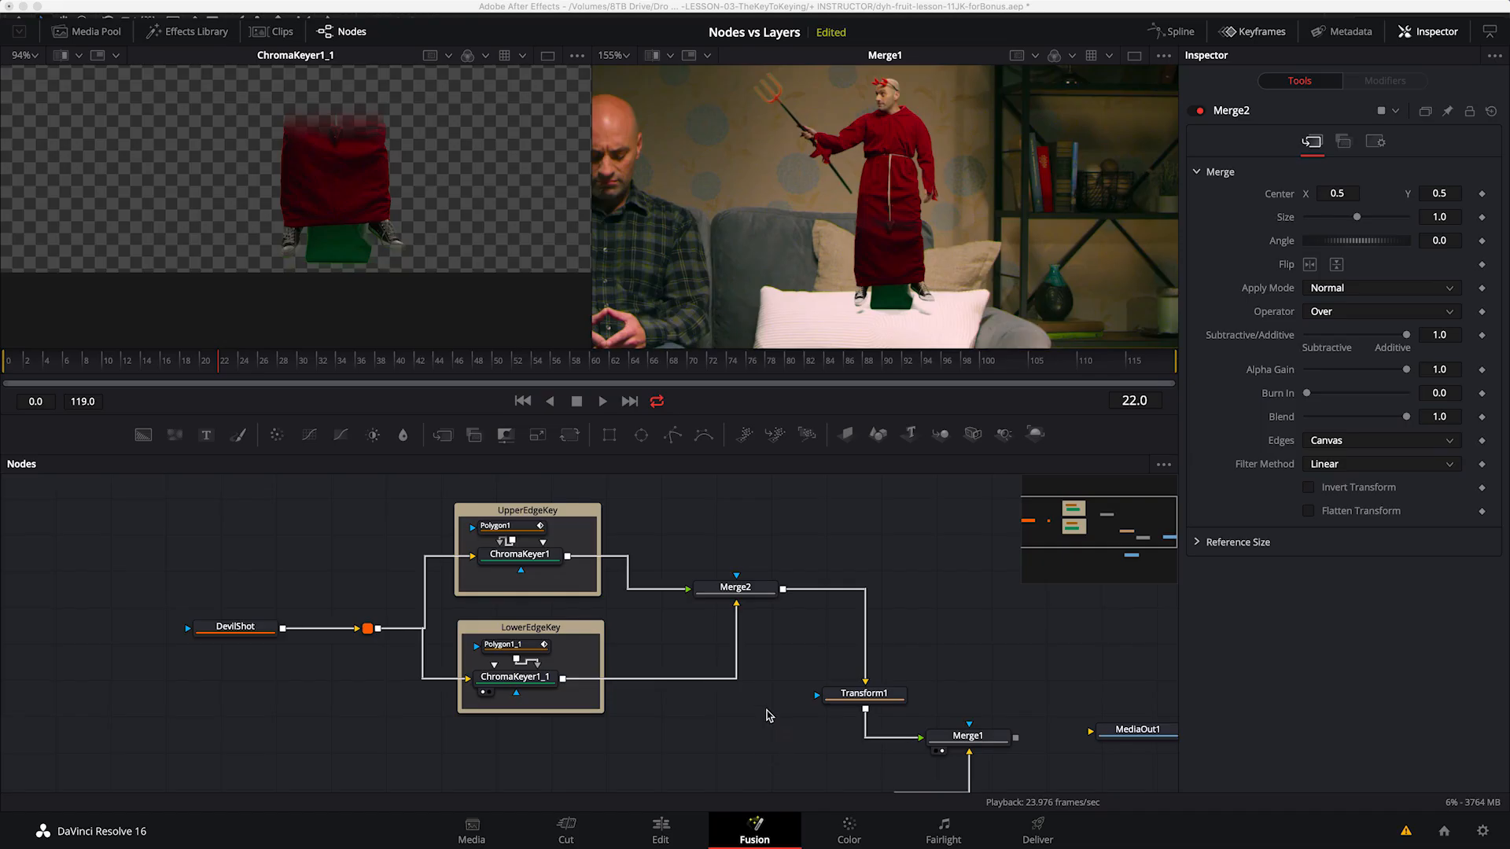
scroll(771, 712, down, 3)
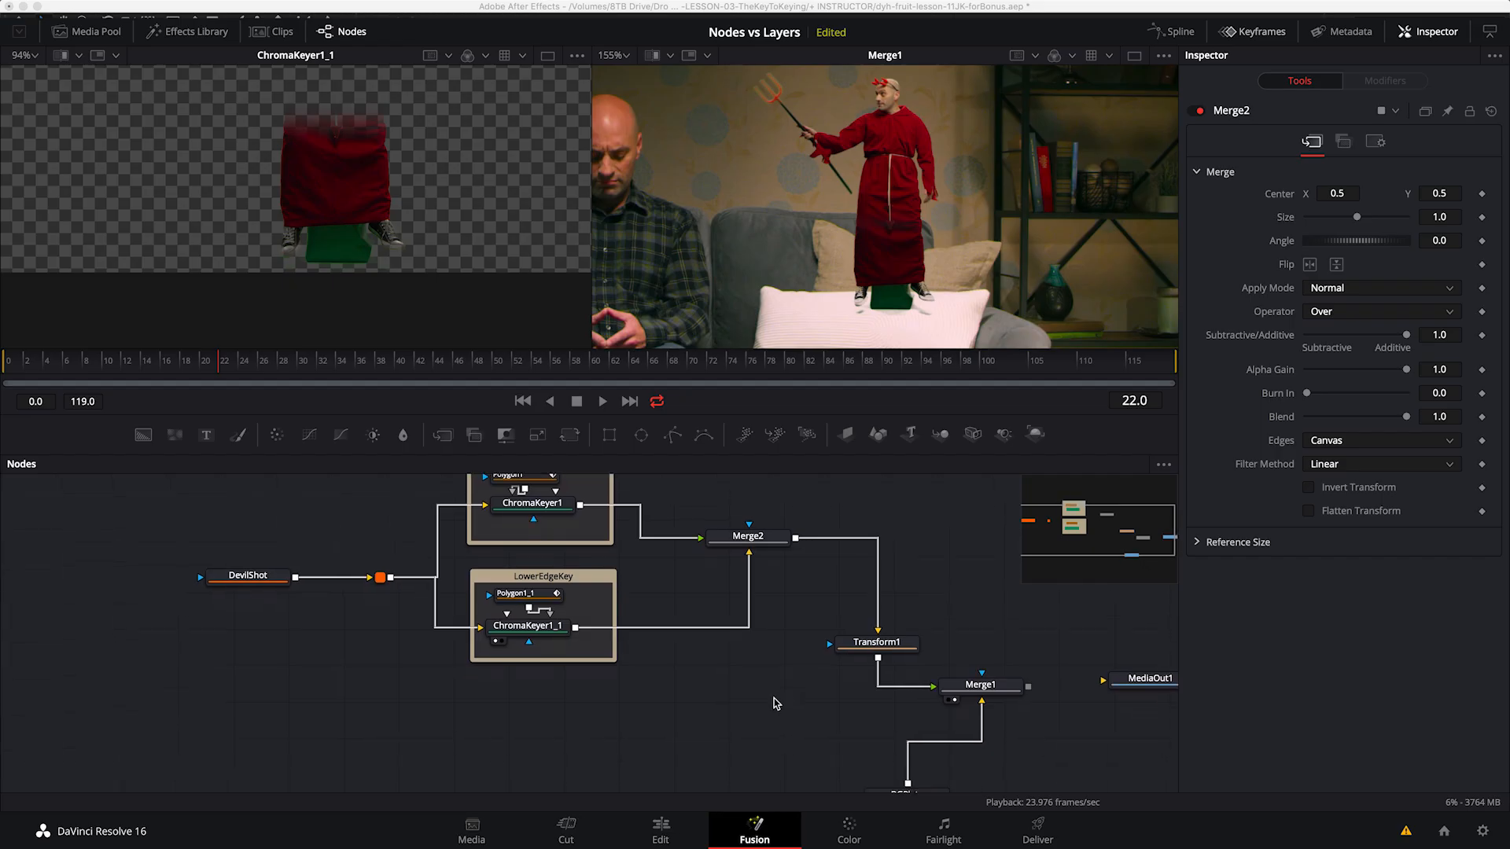
drag(589, 708, 562, 740)
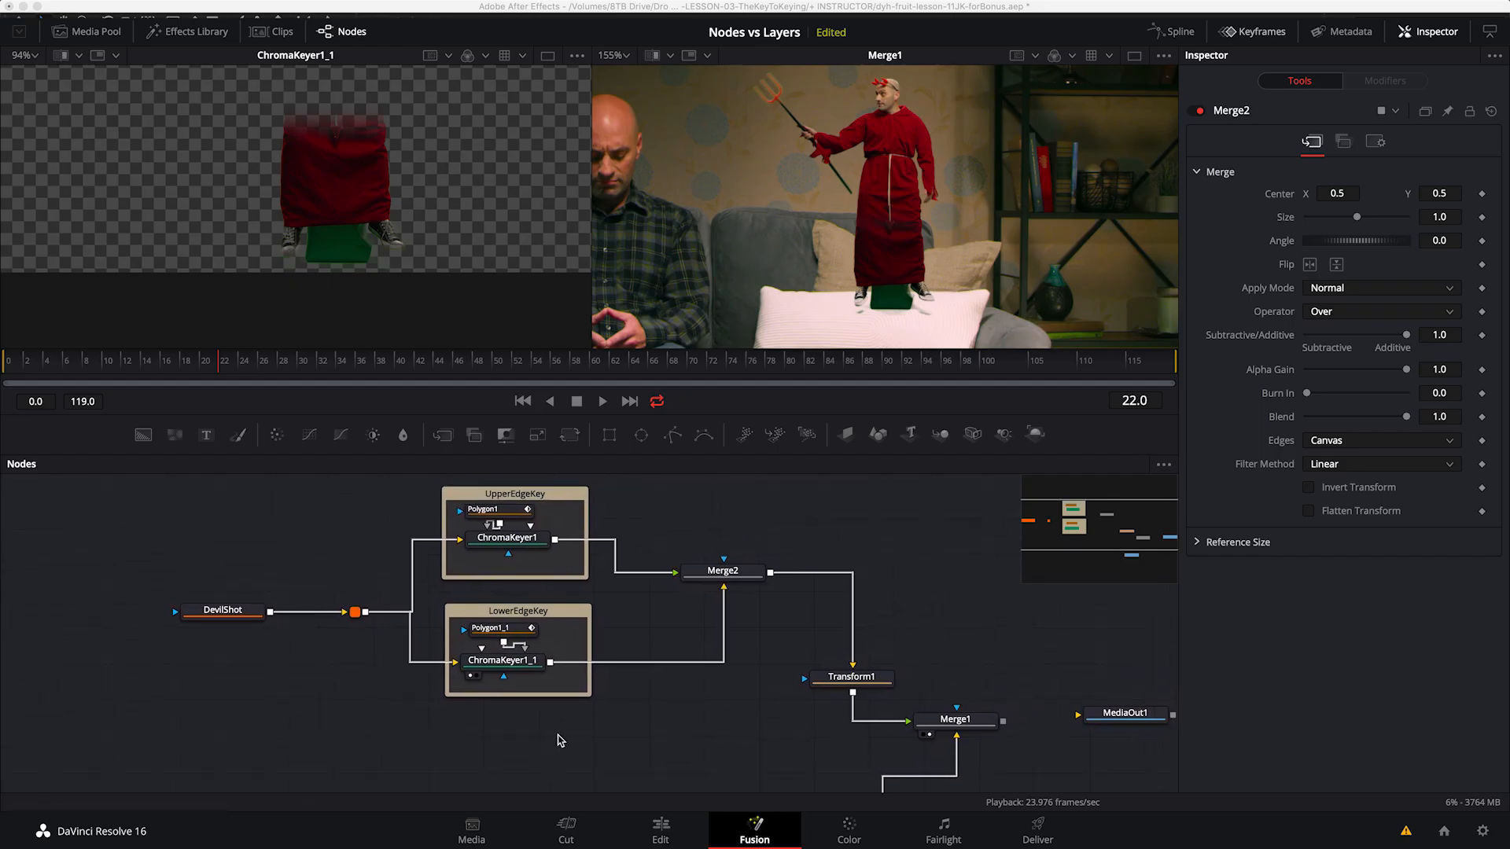
Step: Load Merge2 into the first viewer, enlarge the viewers and examine the alpha matte for holes inside the devil
click(731, 578)
key(1)
scroll(471, 224, up, 2)
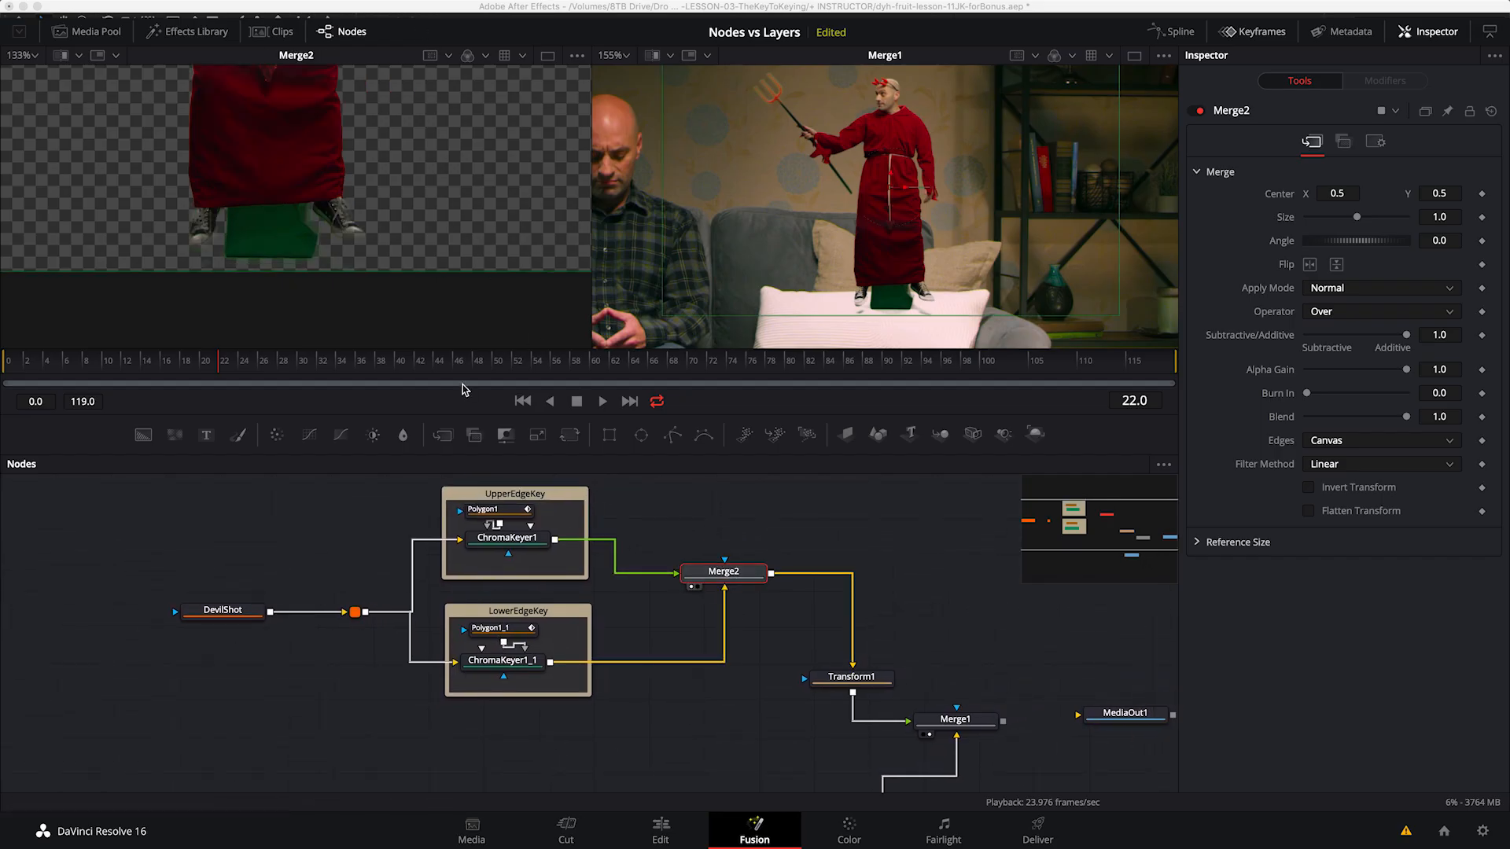
drag(465, 423, 464, 541)
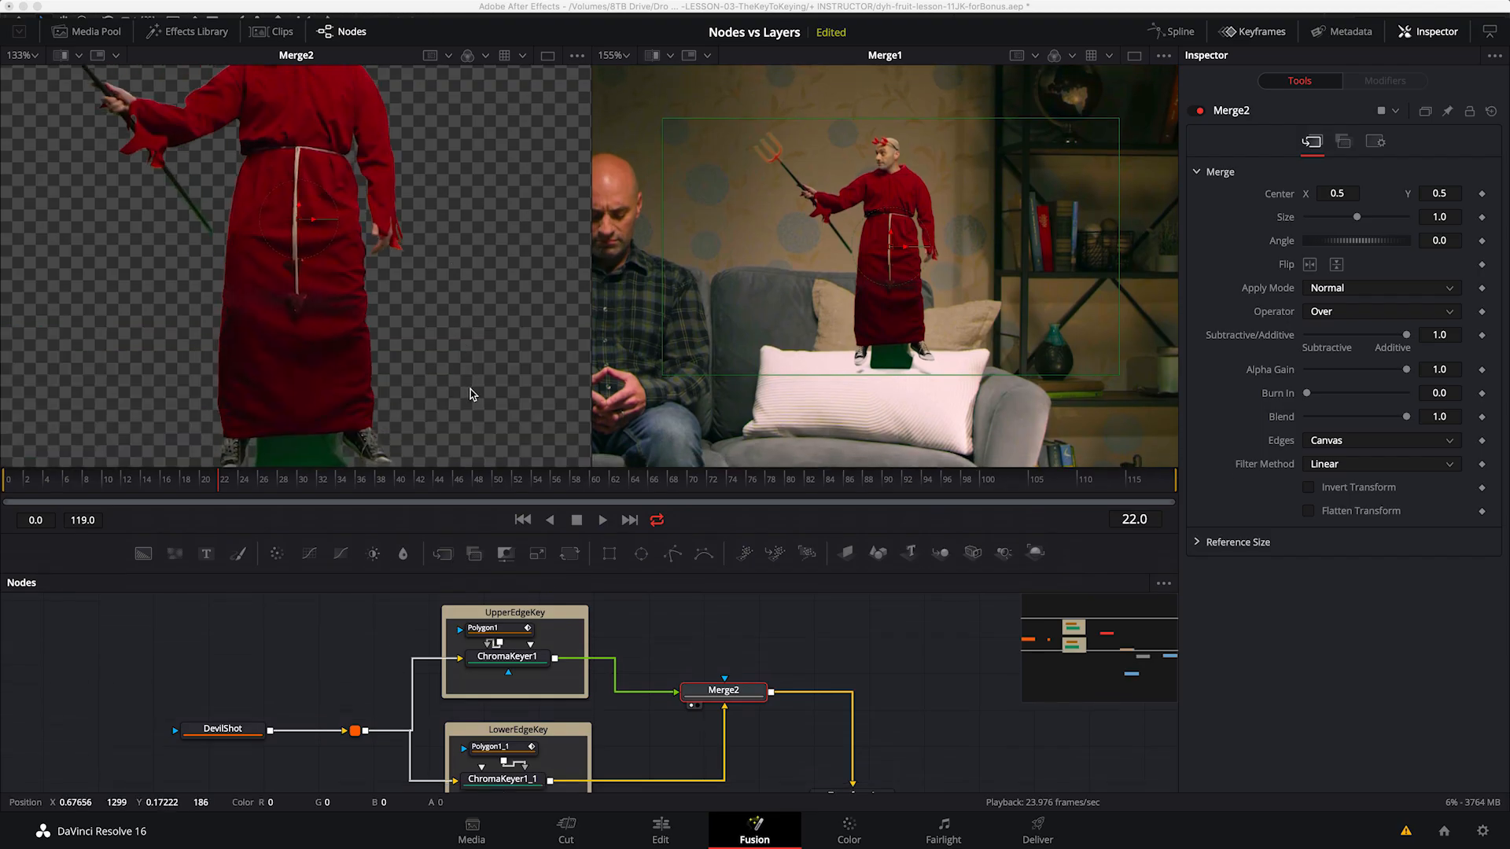
key(a)
drag(401, 192, 442, 338)
drag(310, 343, 496, 305)
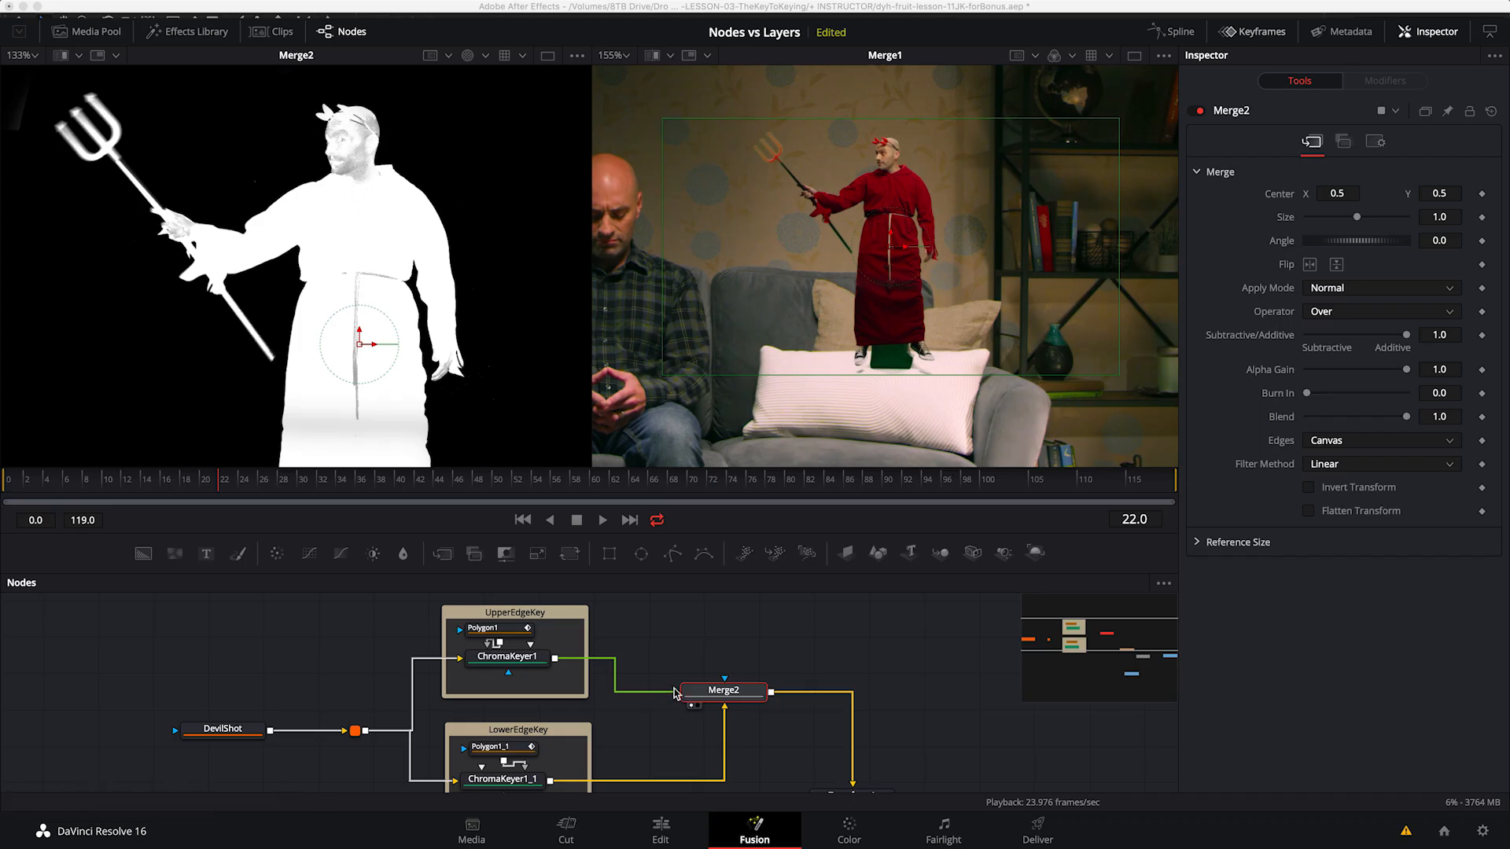
Step: Duplicate the Lower Edge Key underlay with its polygon and keyer, and place the copy just below the original
scroll(653, 689, down, 4)
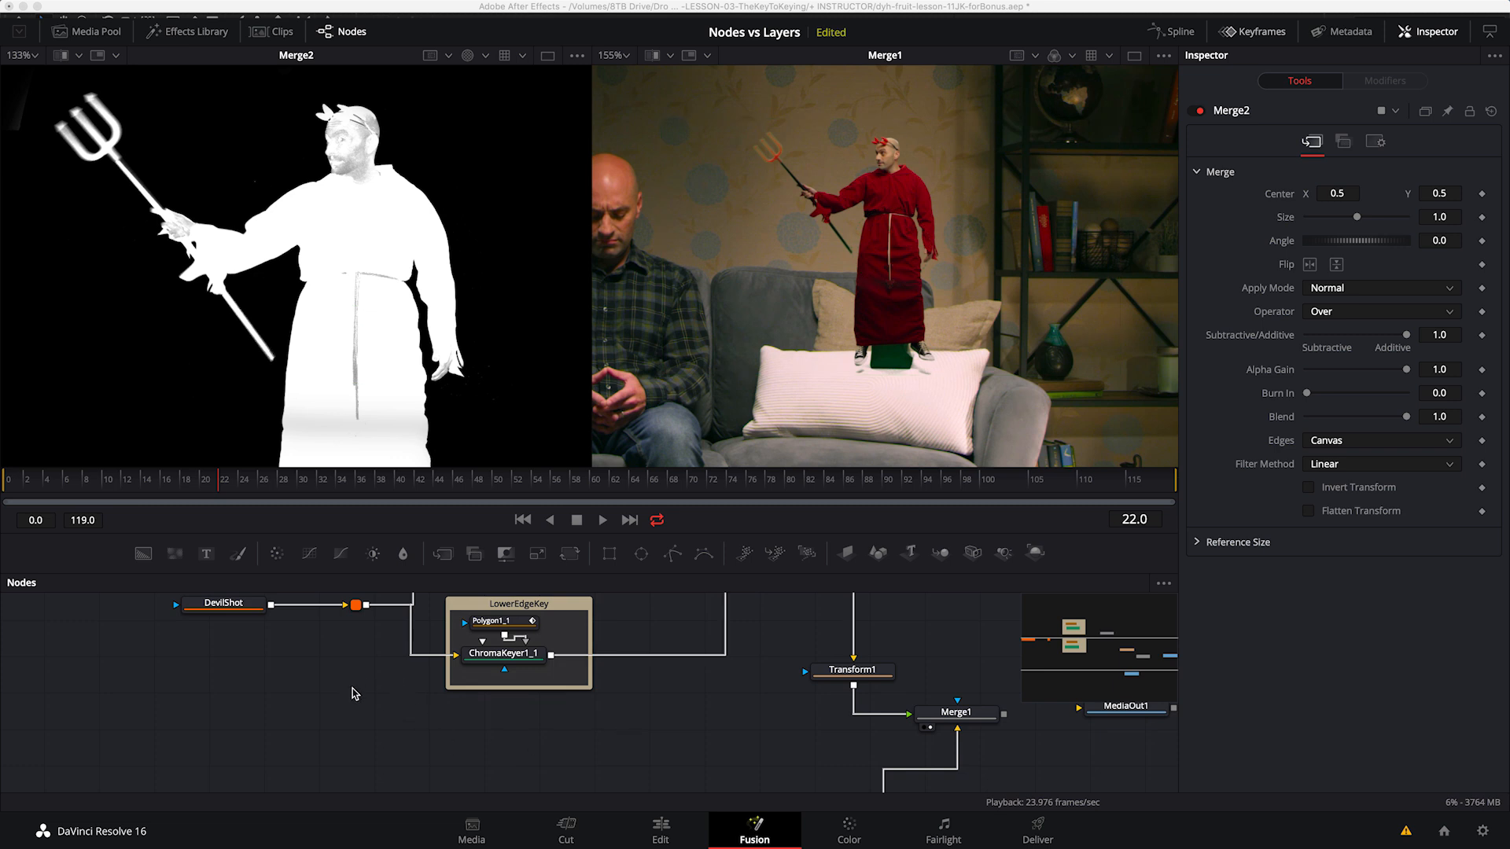
scroll(355, 683, down, 1)
click(525, 599)
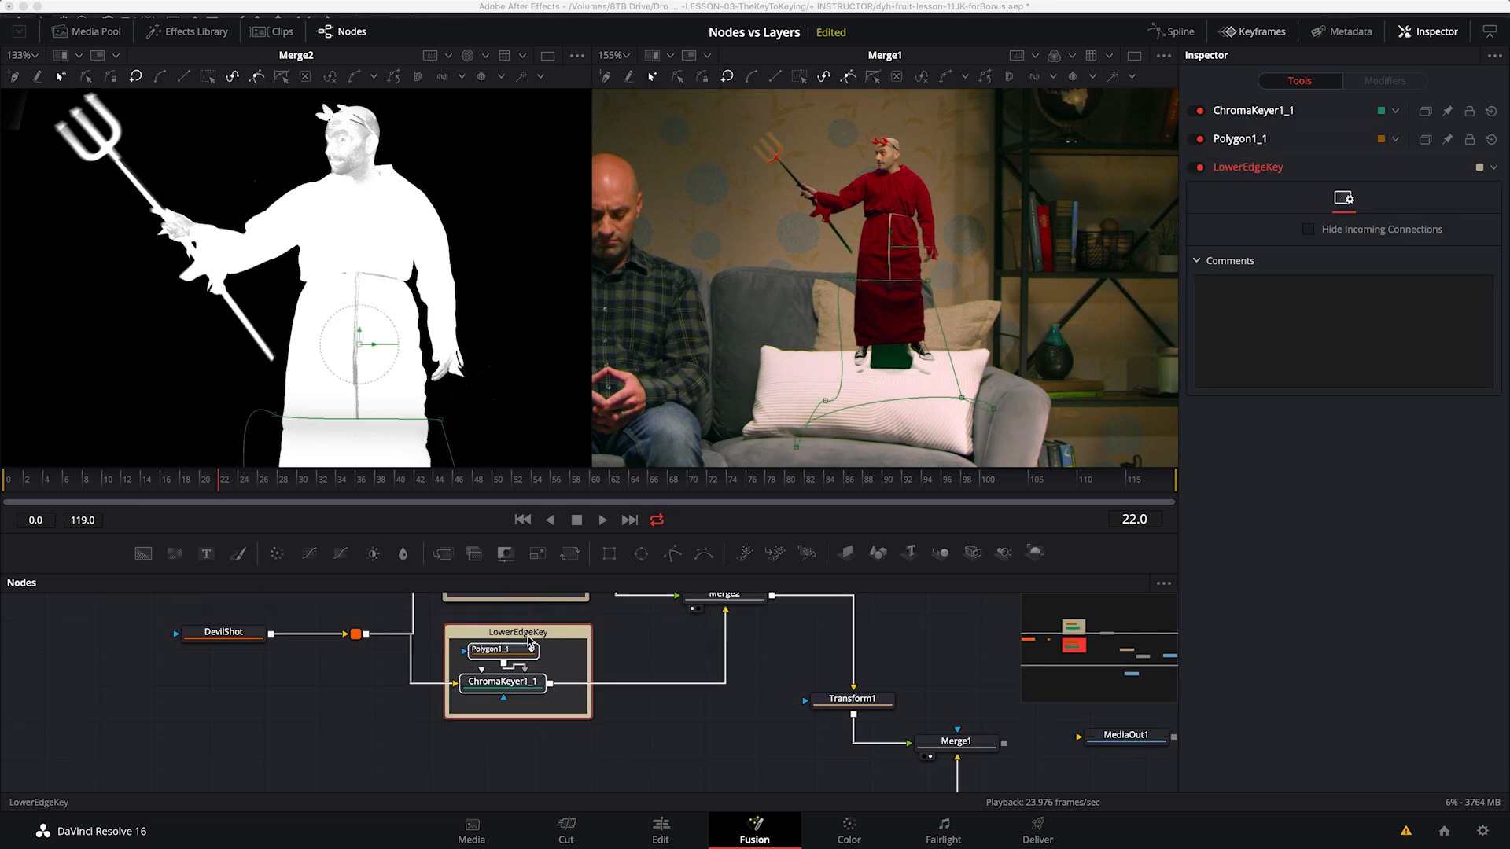
click(629, 751)
scroll(606, 707, down, 4)
key(ctrl+v)
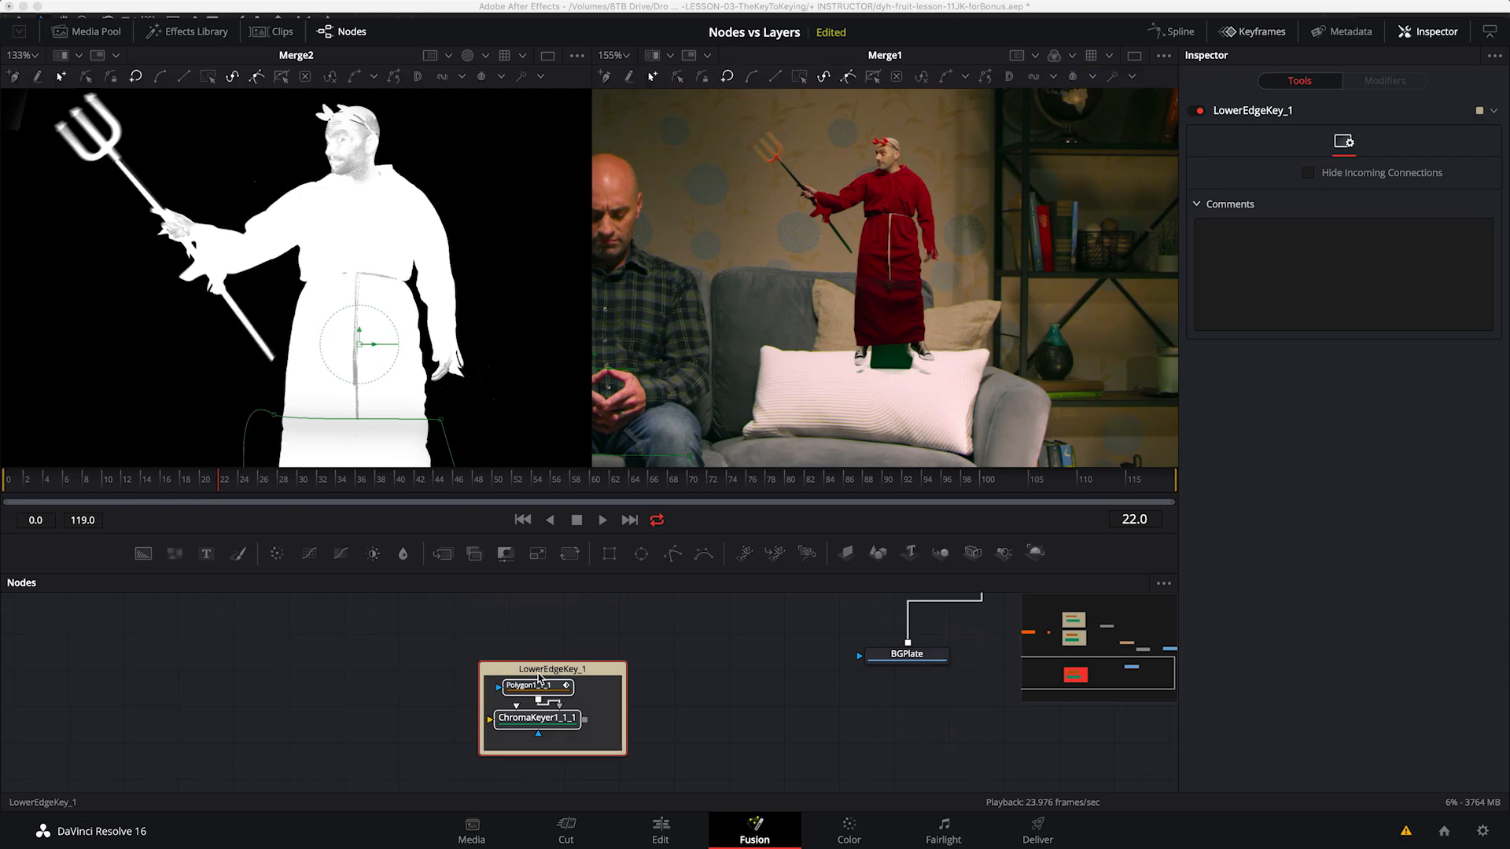
drag(634, 716, 582, 633)
drag(669, 652, 672, 714)
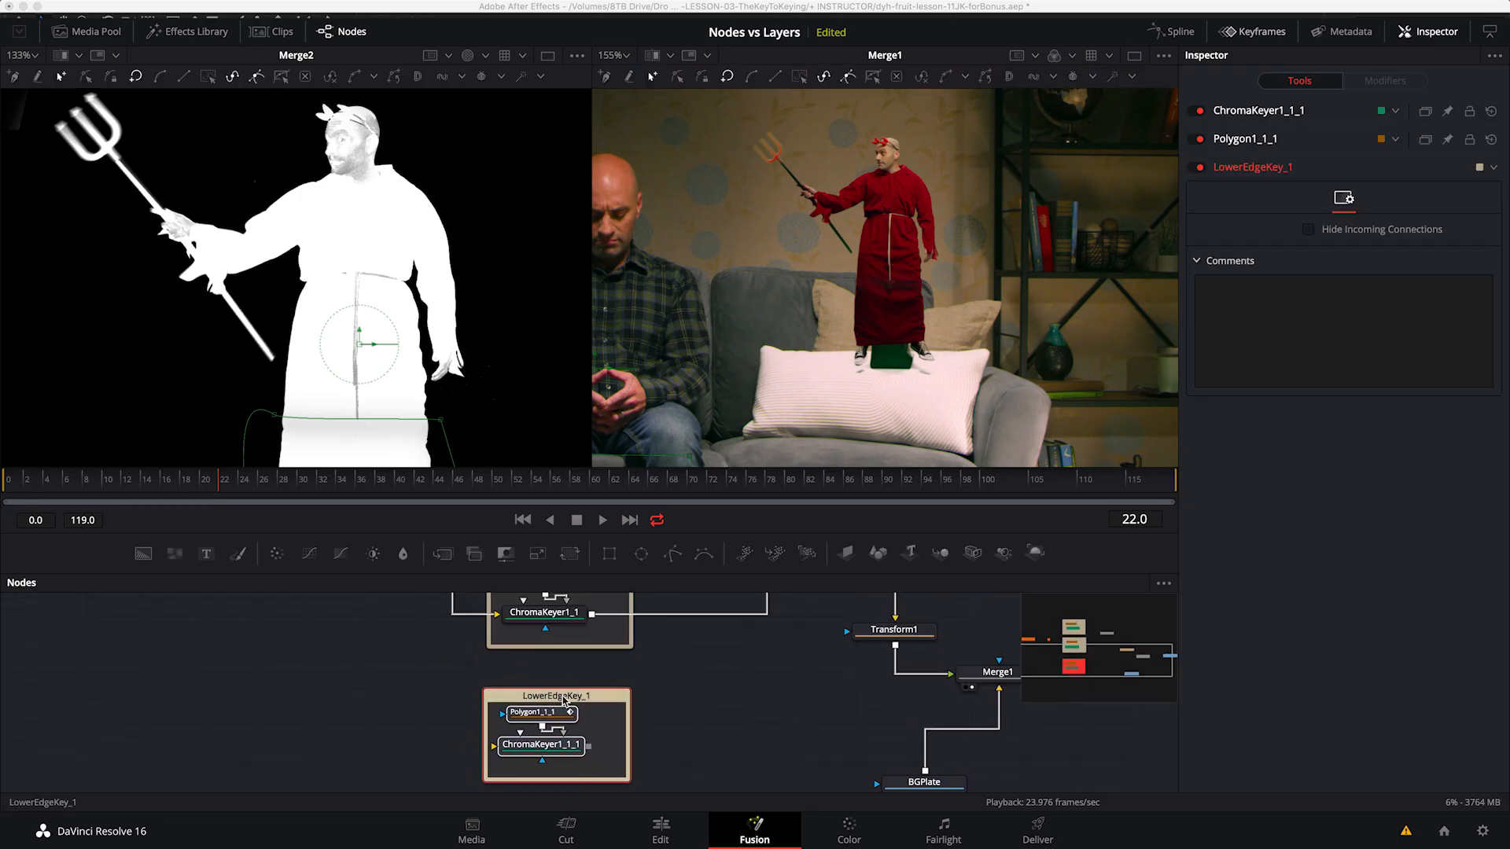
Step: Rename the duplicated underlay to Core Matte
click(714, 680)
click(599, 696)
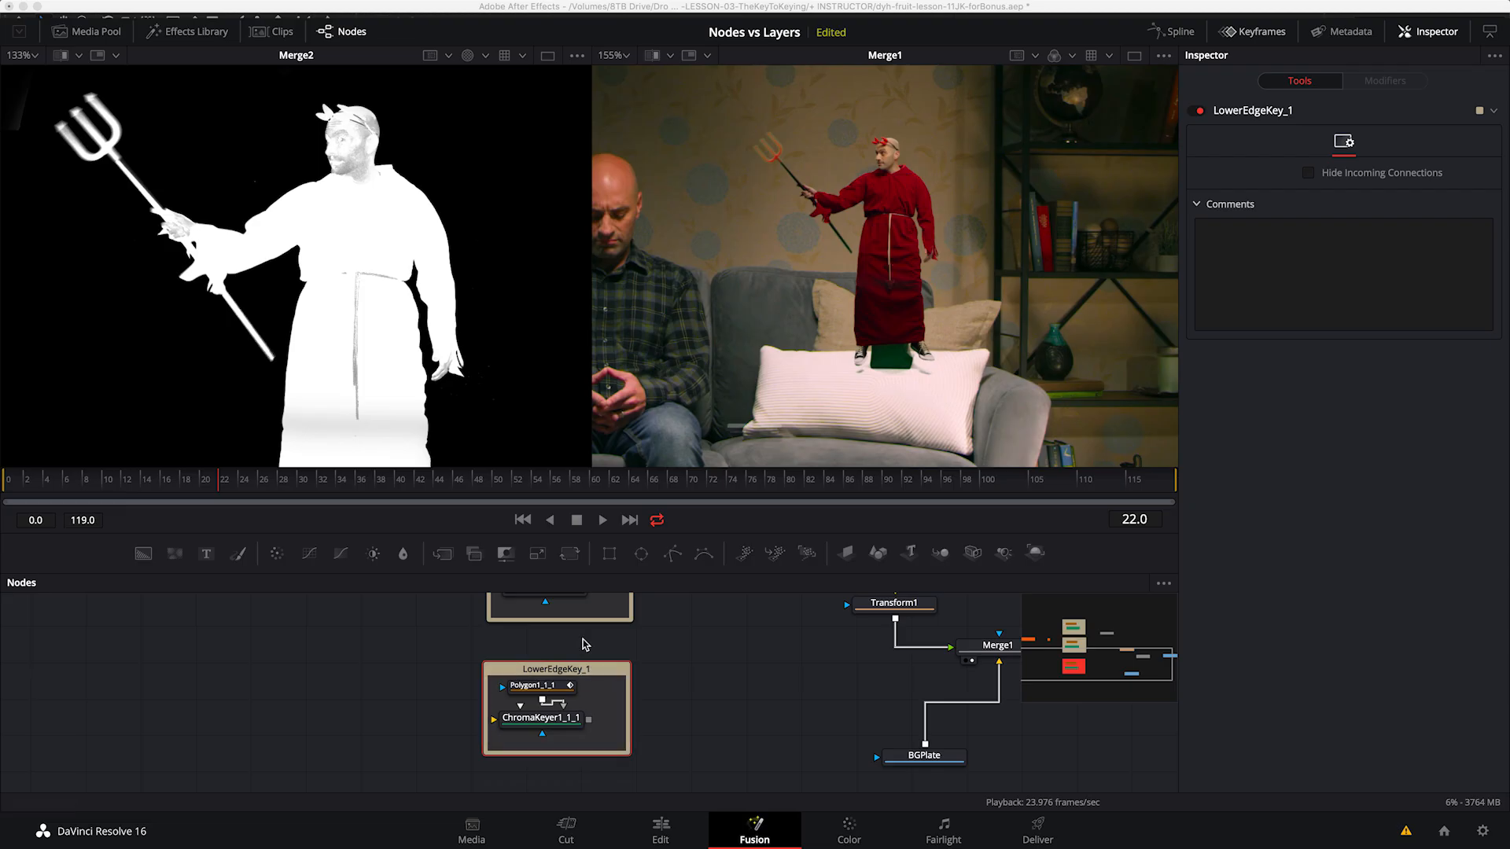
key(F2)
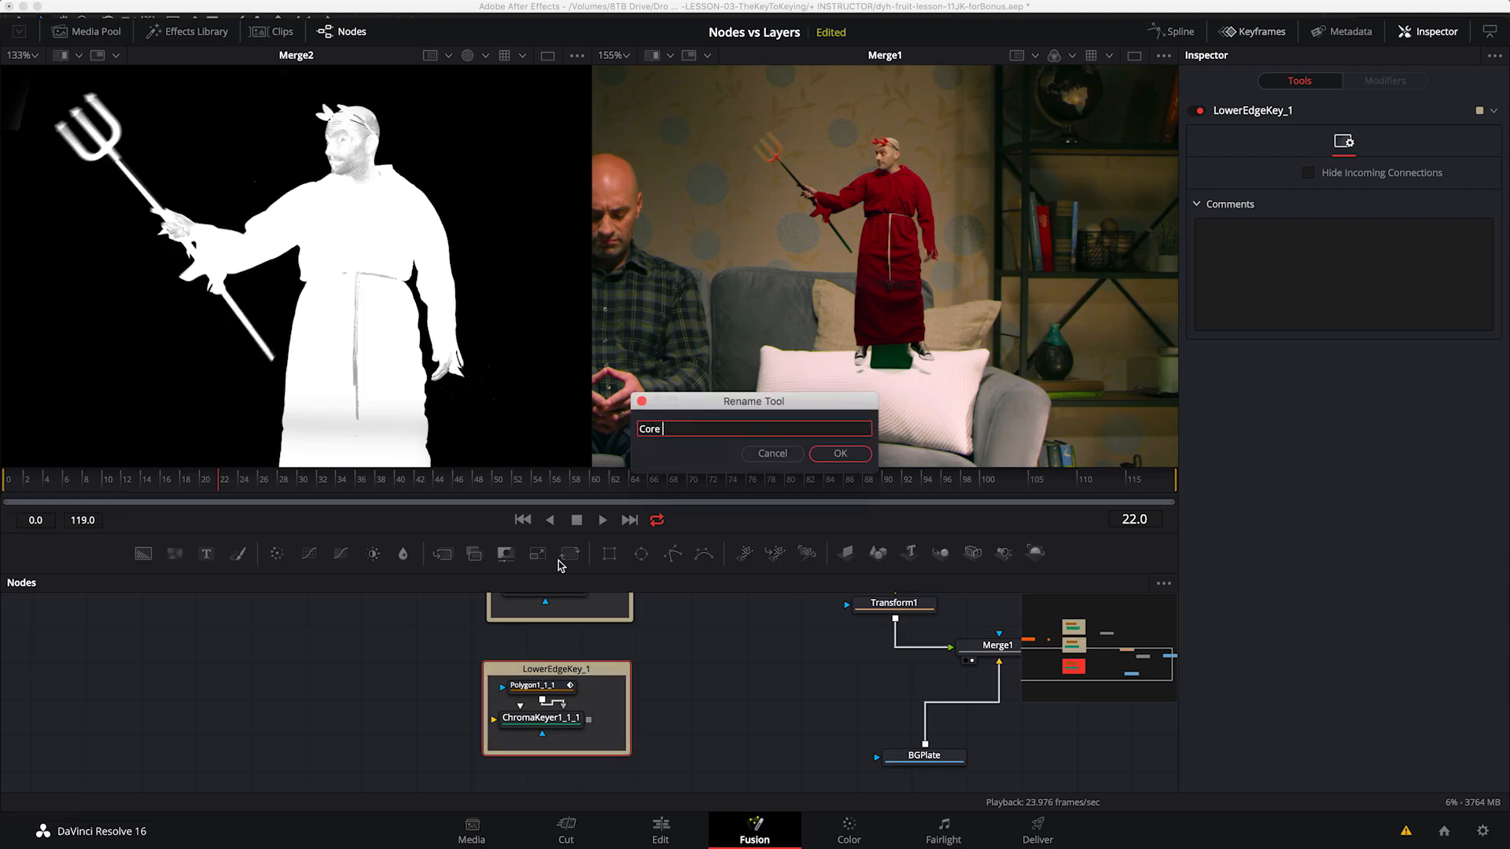
key(Return)
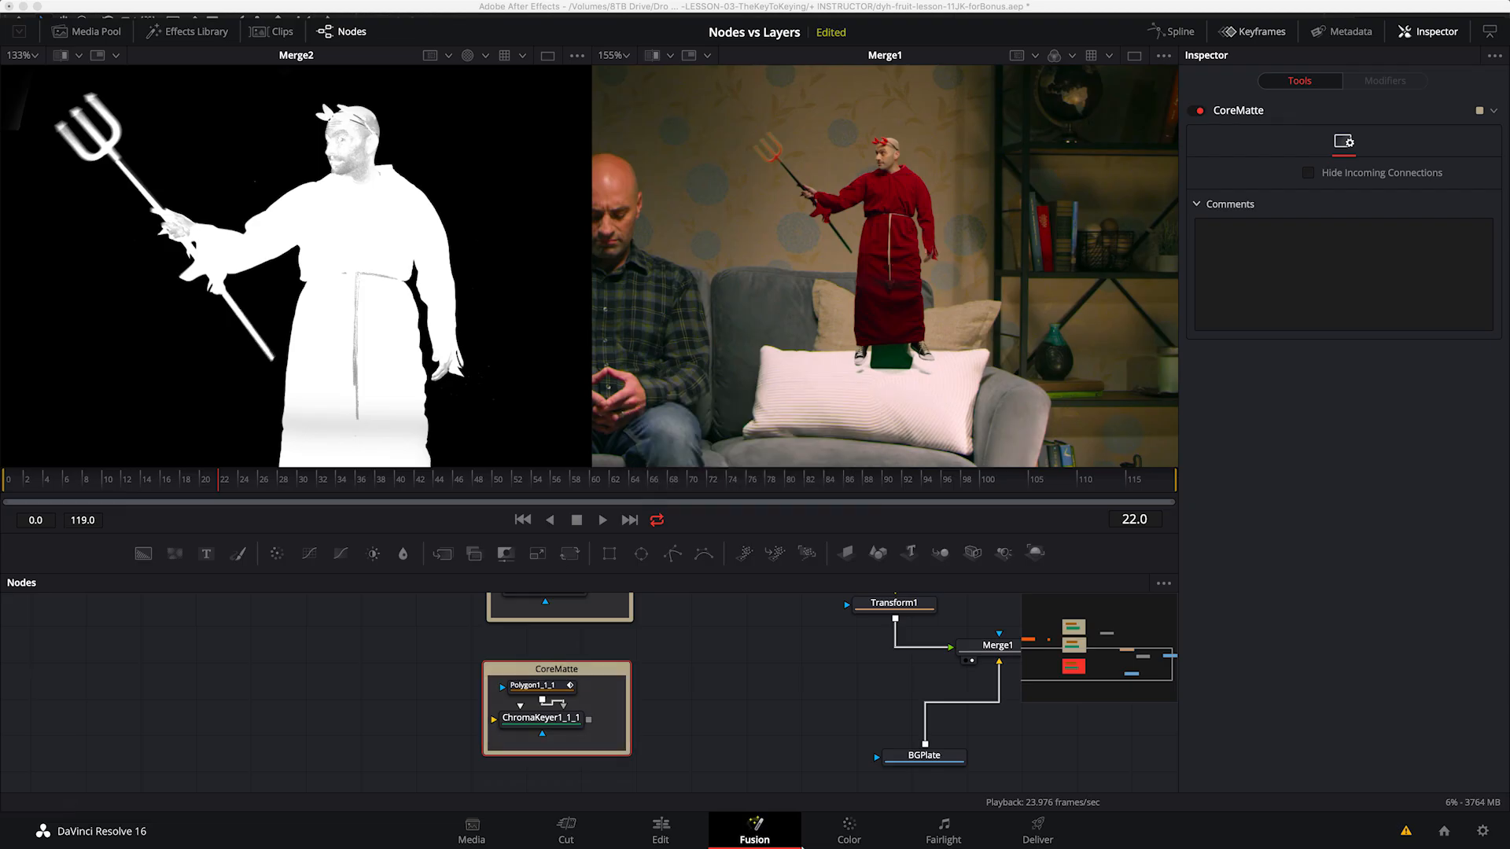
Step: Delete the copied lower polygon from the Core Matte group, keeping its chroma keyer
click(777, 770)
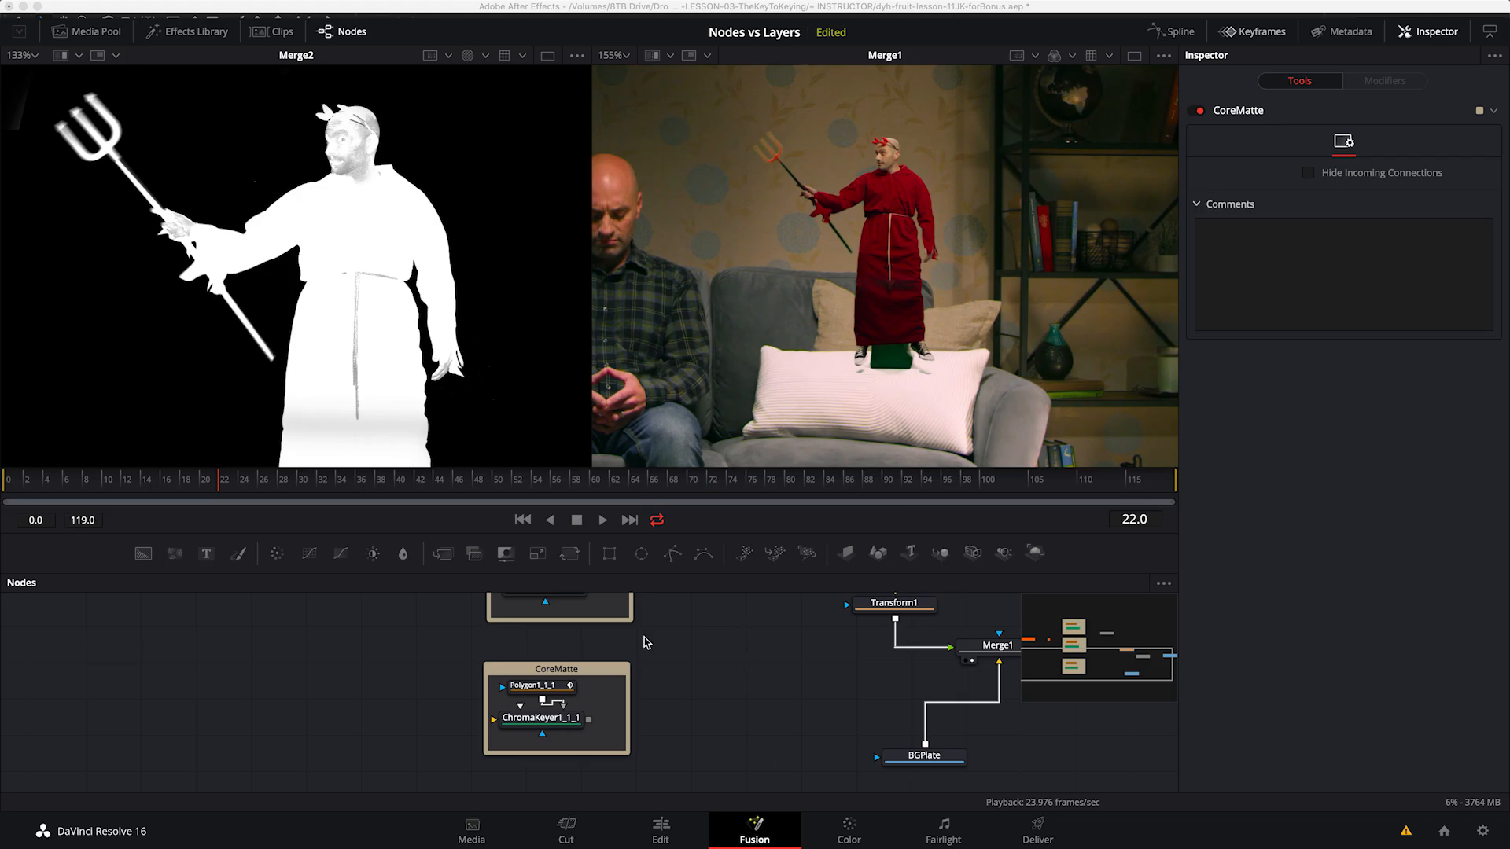
click(558, 691)
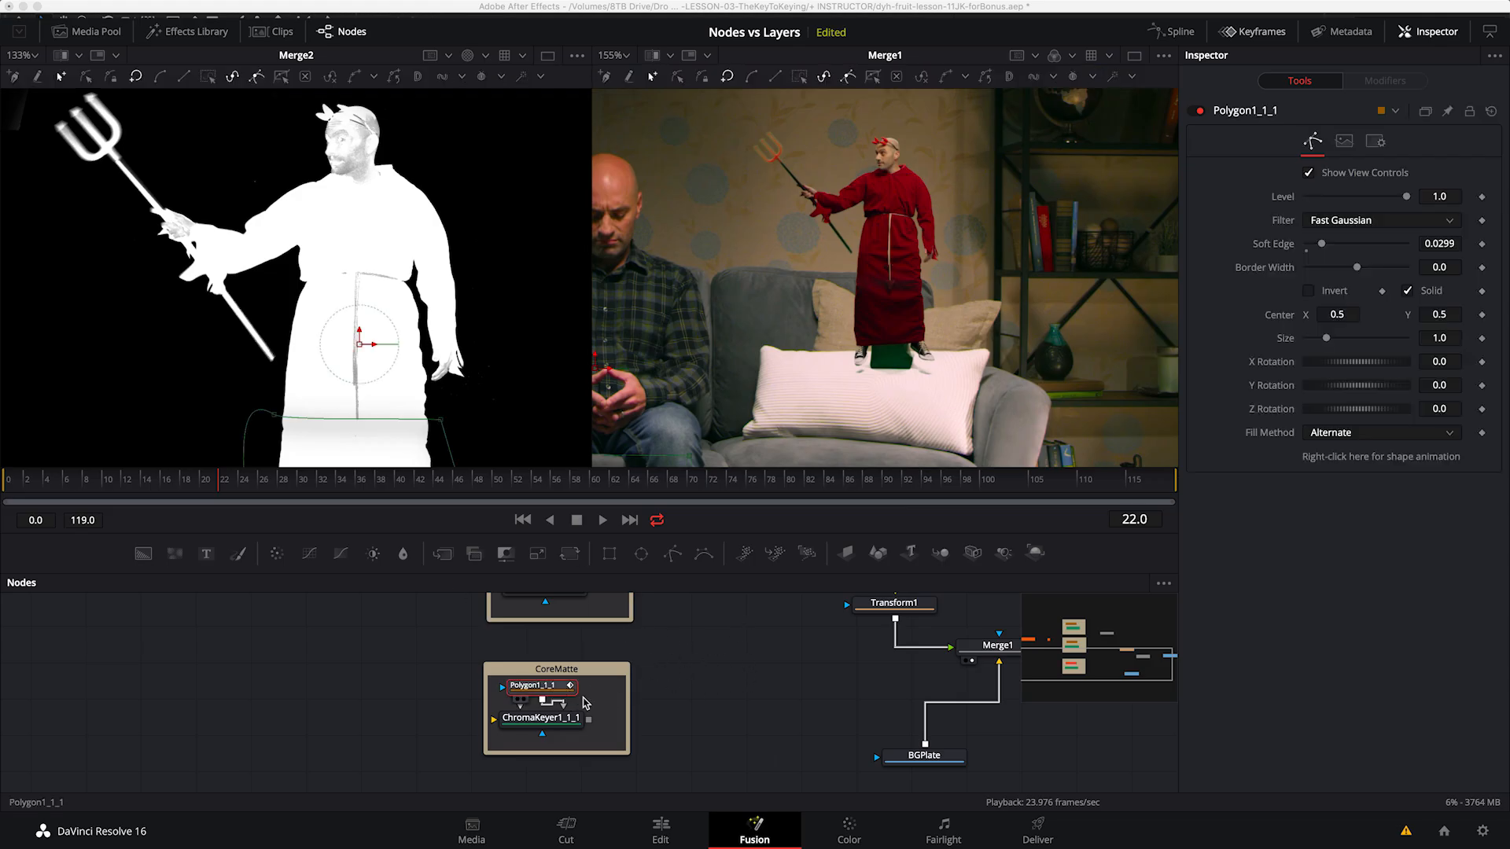
key(Delete)
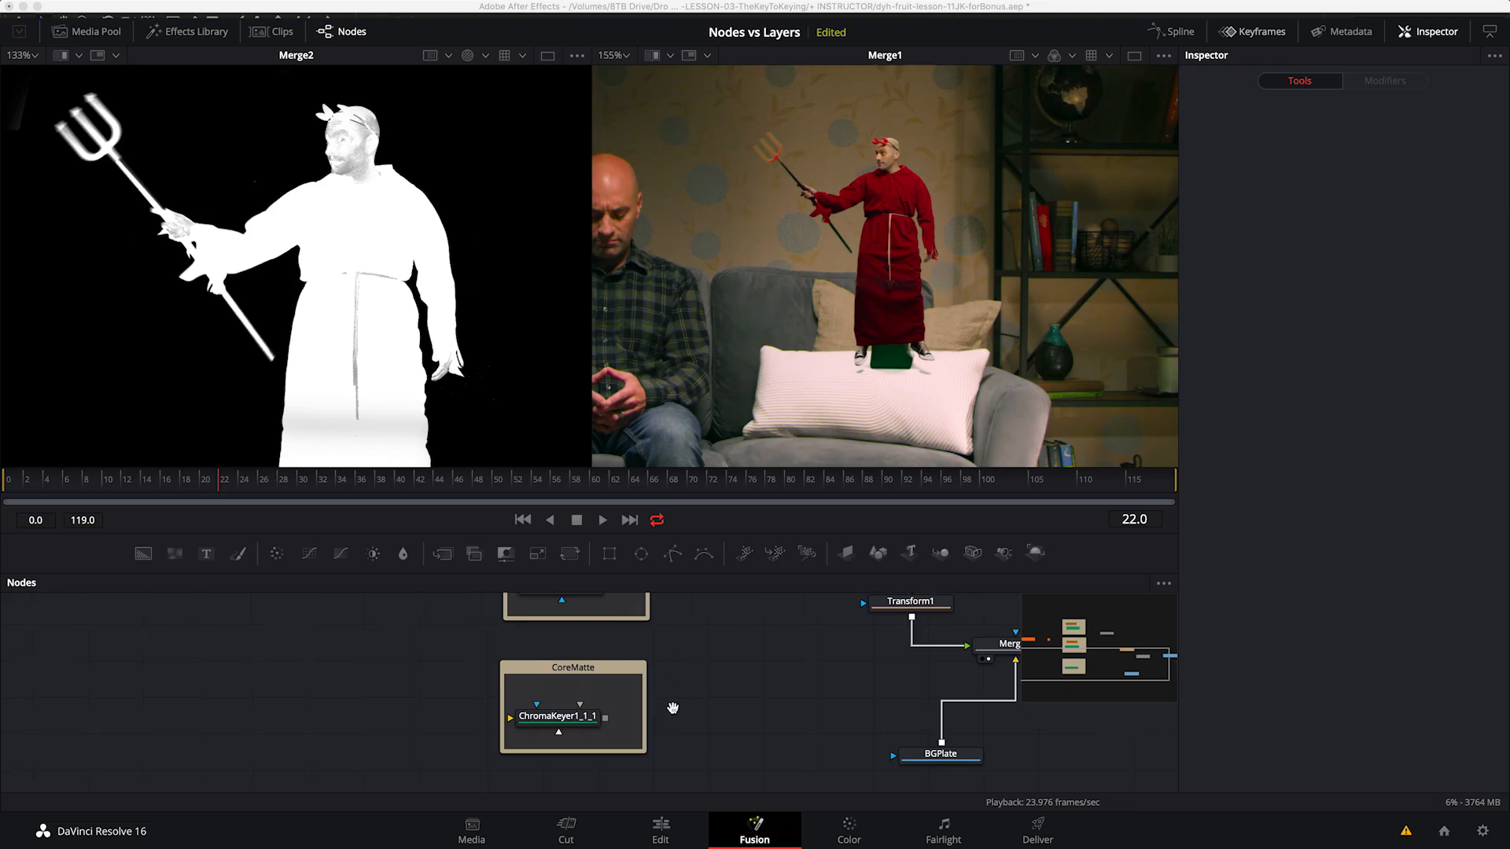
Step: Copy the Upper Edge Key's polygon into the Core Matte group and connect it to the keyer as its garbage matte
scroll(641, 700, up, 3)
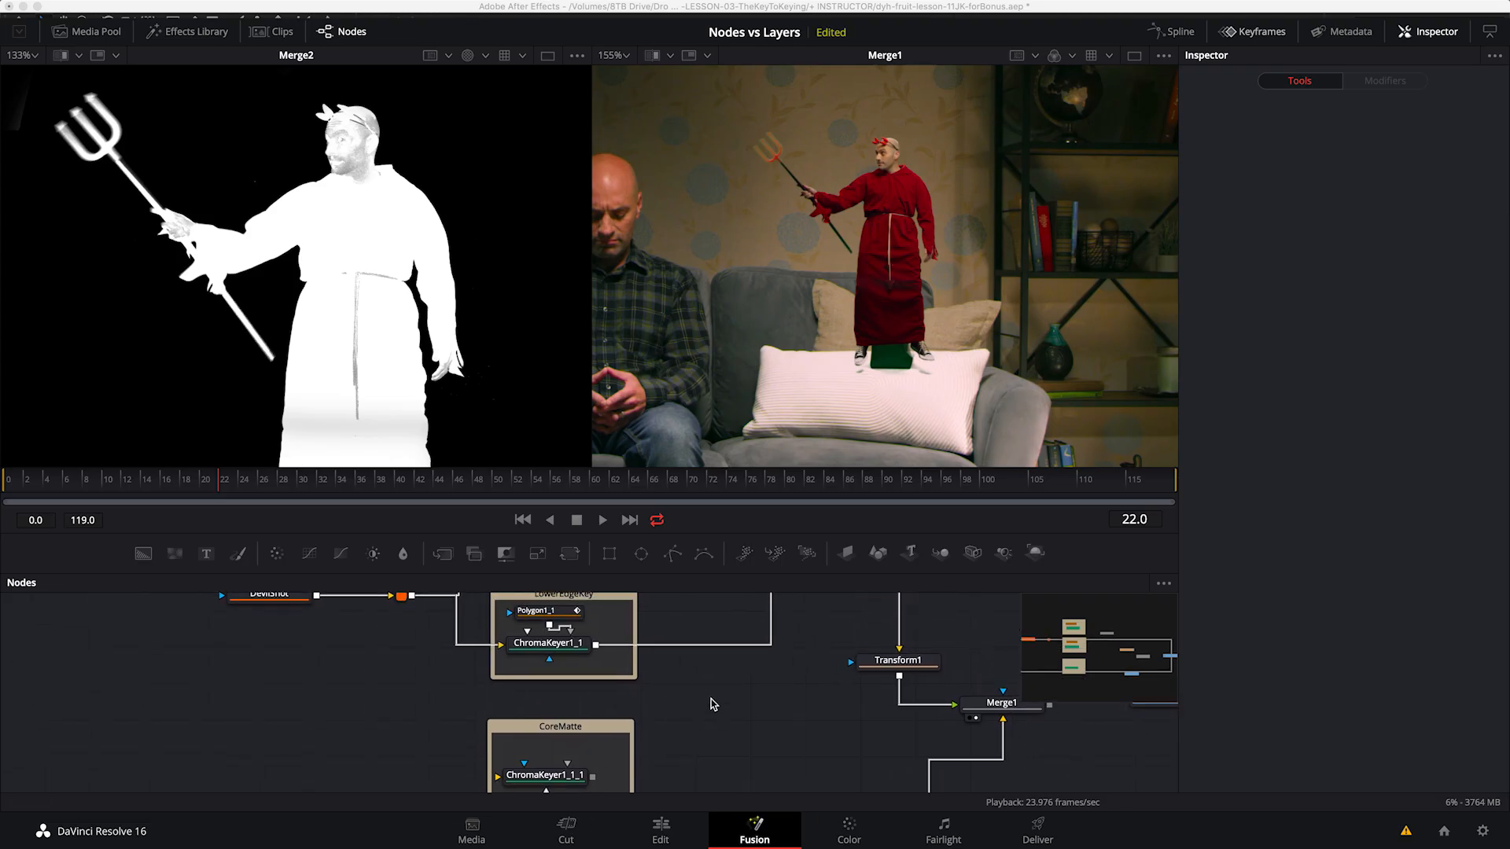
scroll(713, 704, down, 3)
click(550, 626)
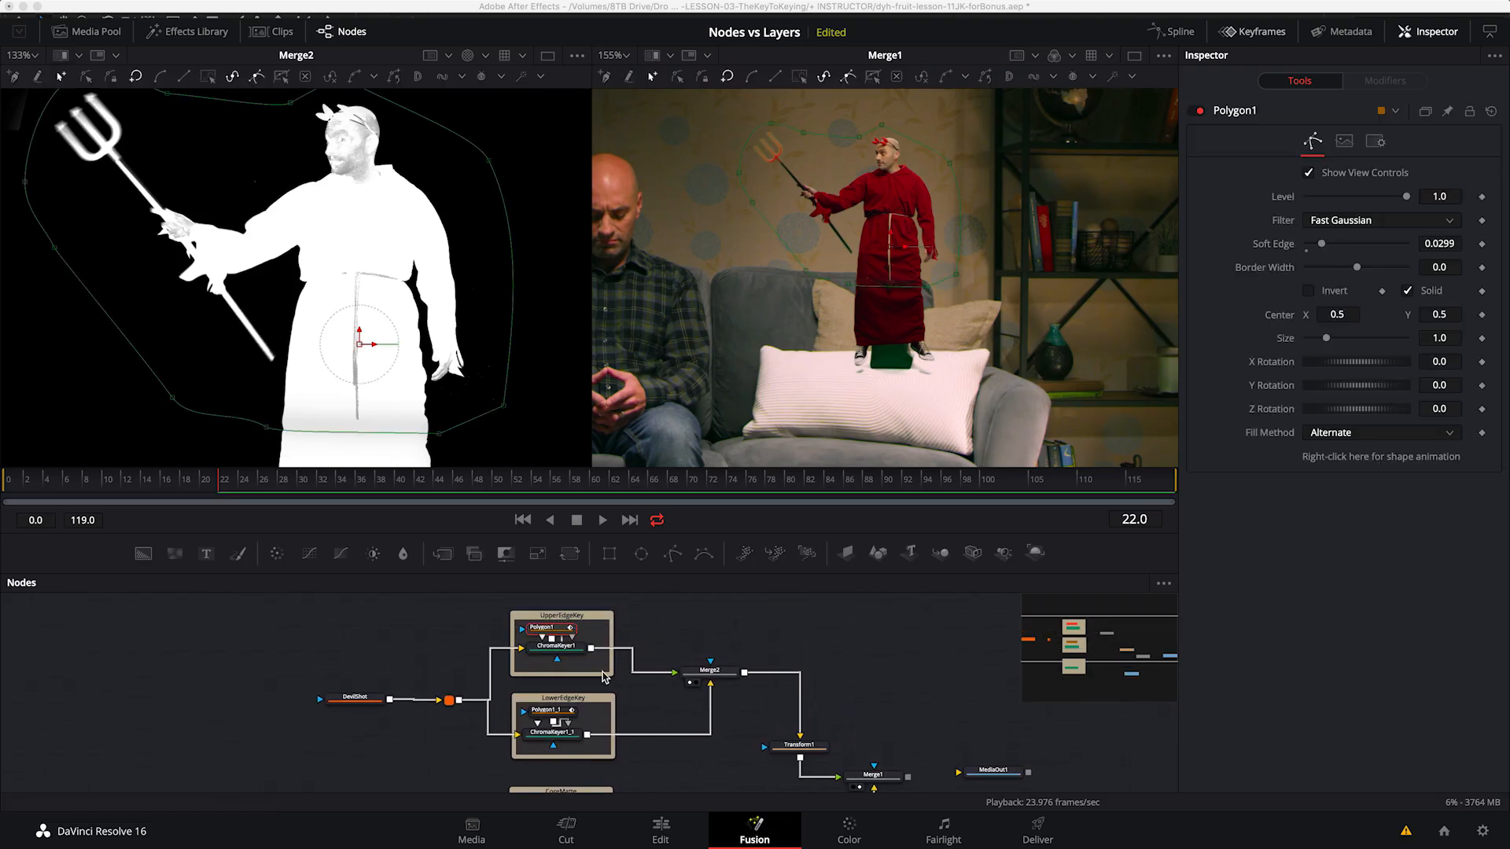
click(659, 763)
scroll(653, 659, down, 5)
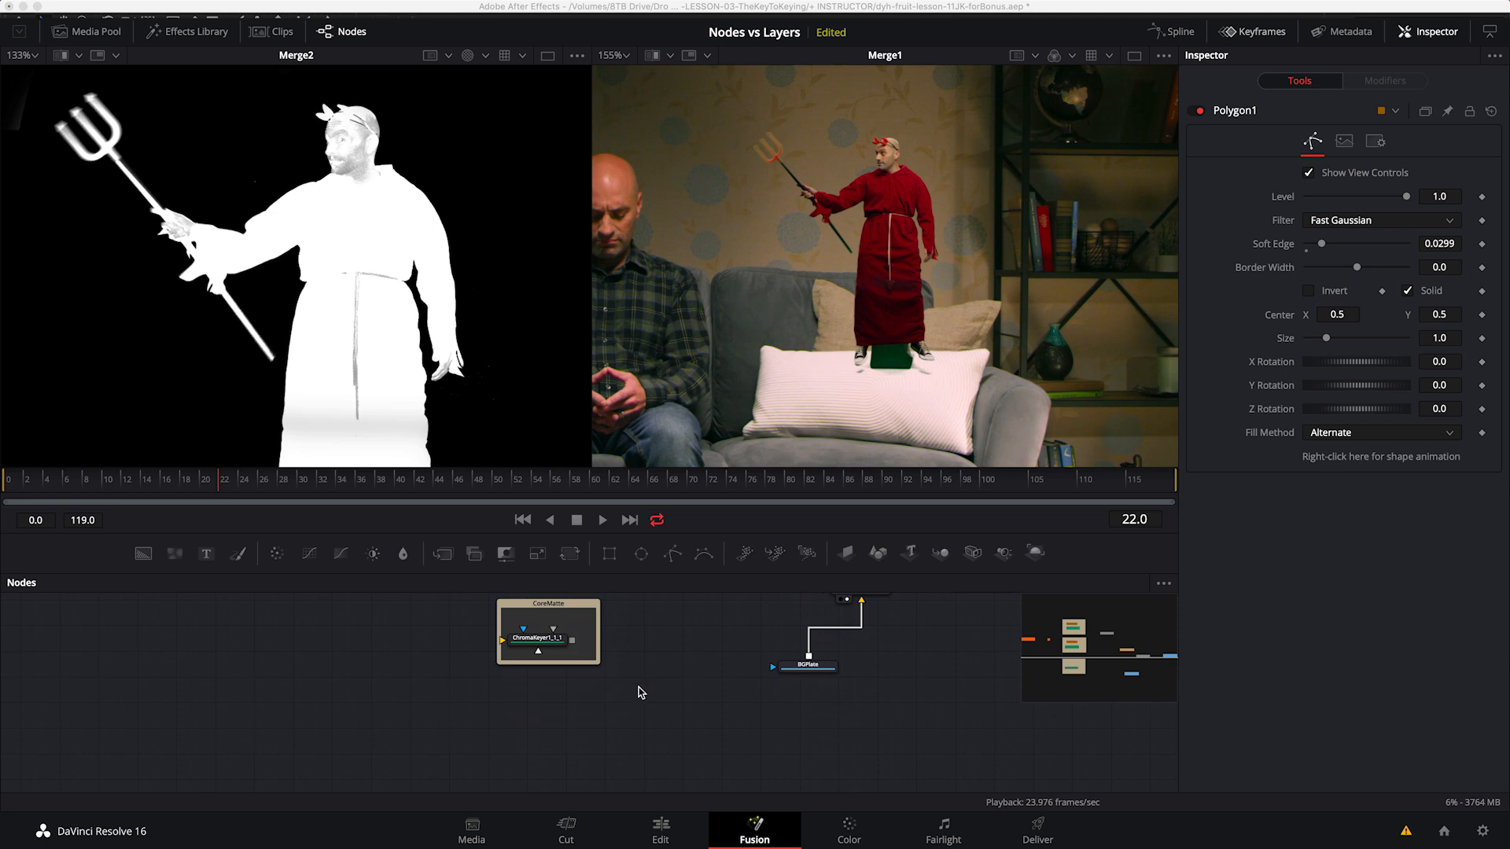
key(ctrl+v)
drag(641, 691, 553, 629)
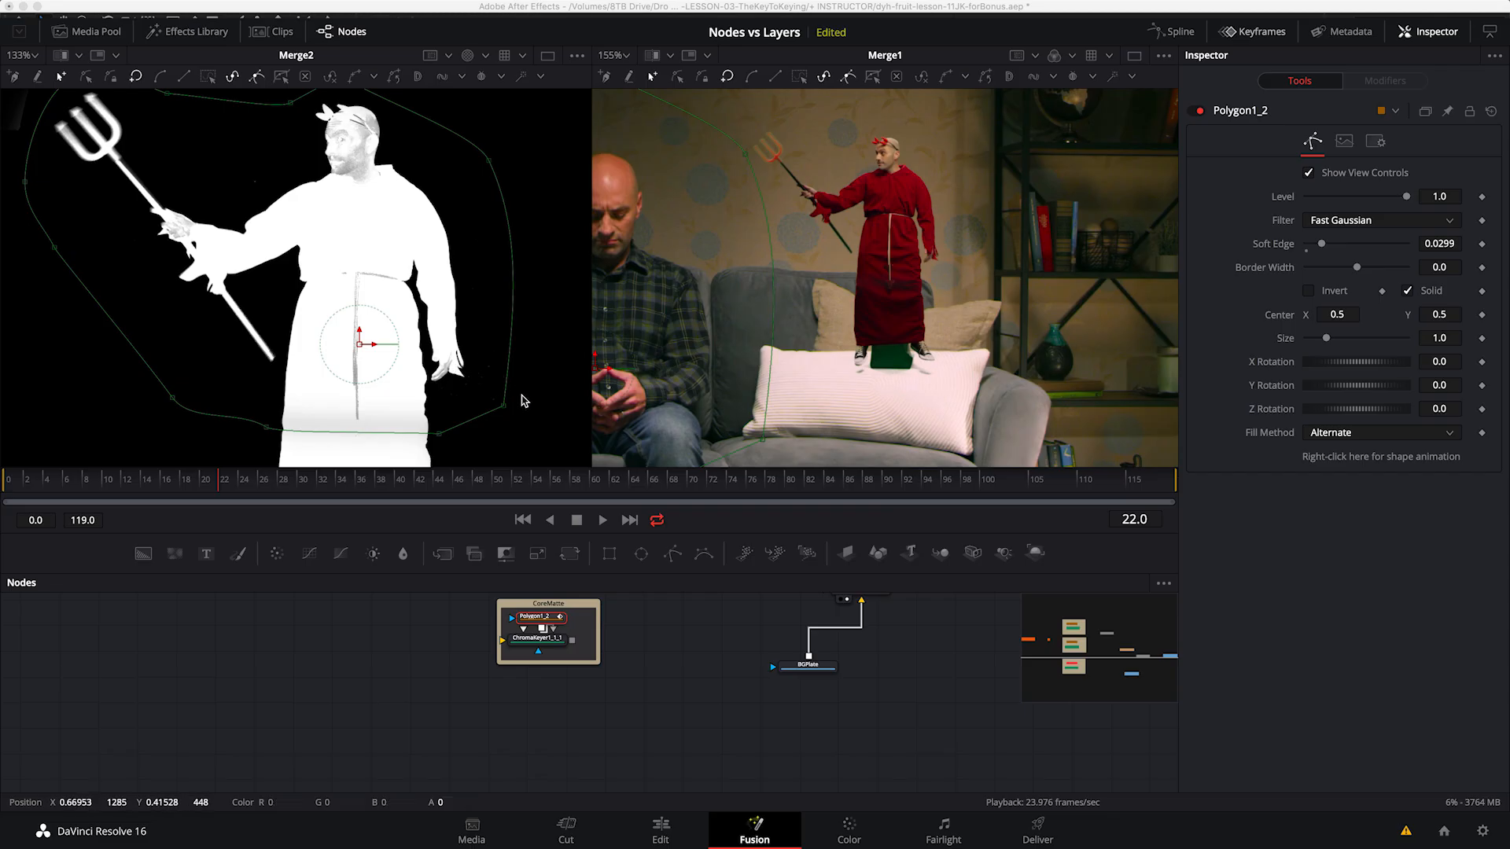
Step: Extend the lower edge of the Core Matte polygon below the devil's feet so the mask surrounds the whole figure
key(shift+z)
drag(241, 314, 238, 462)
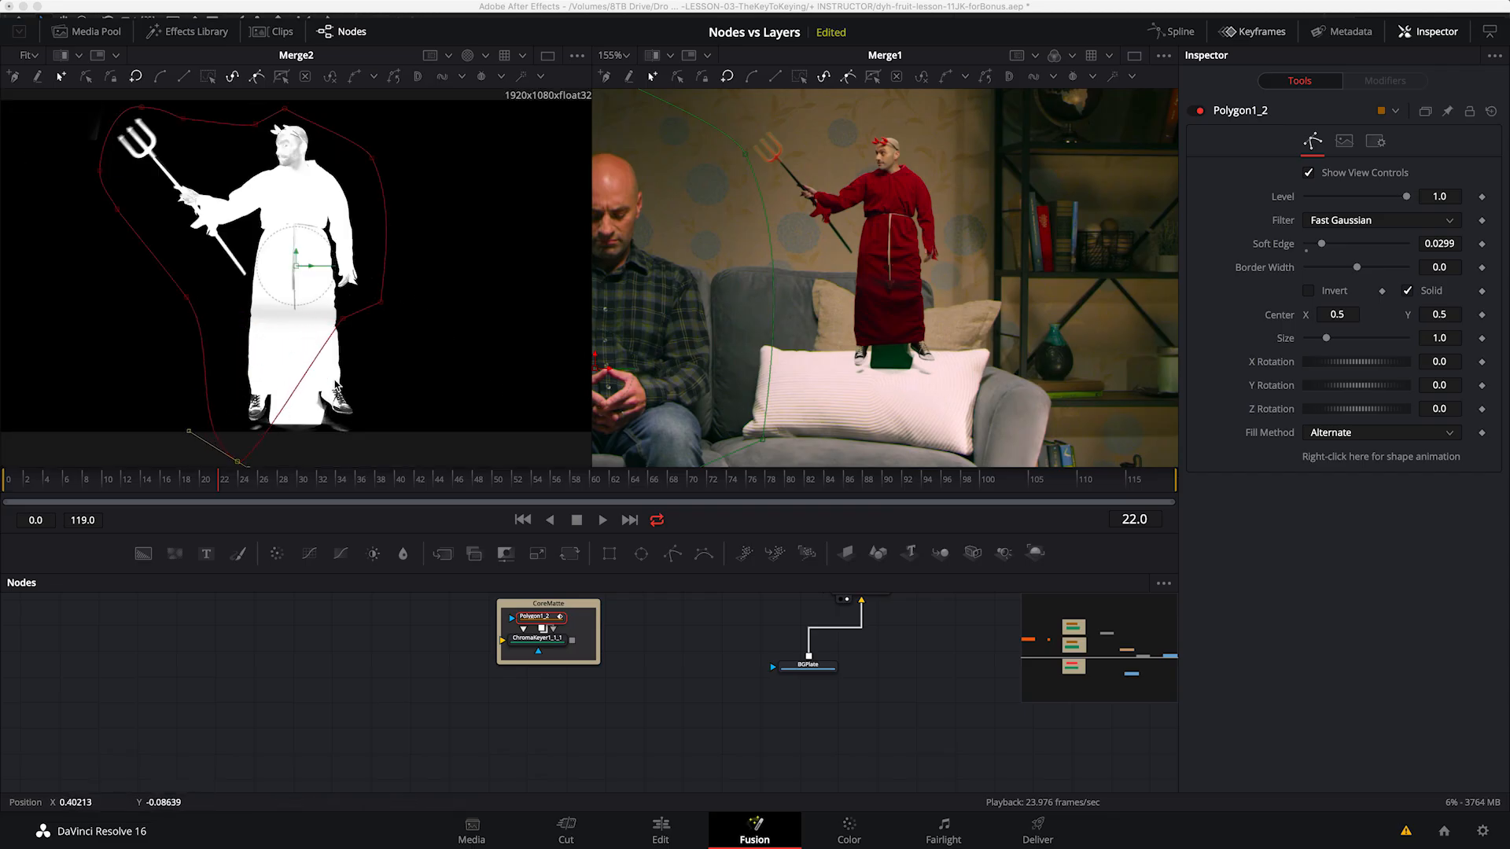
drag(344, 319, 379, 445)
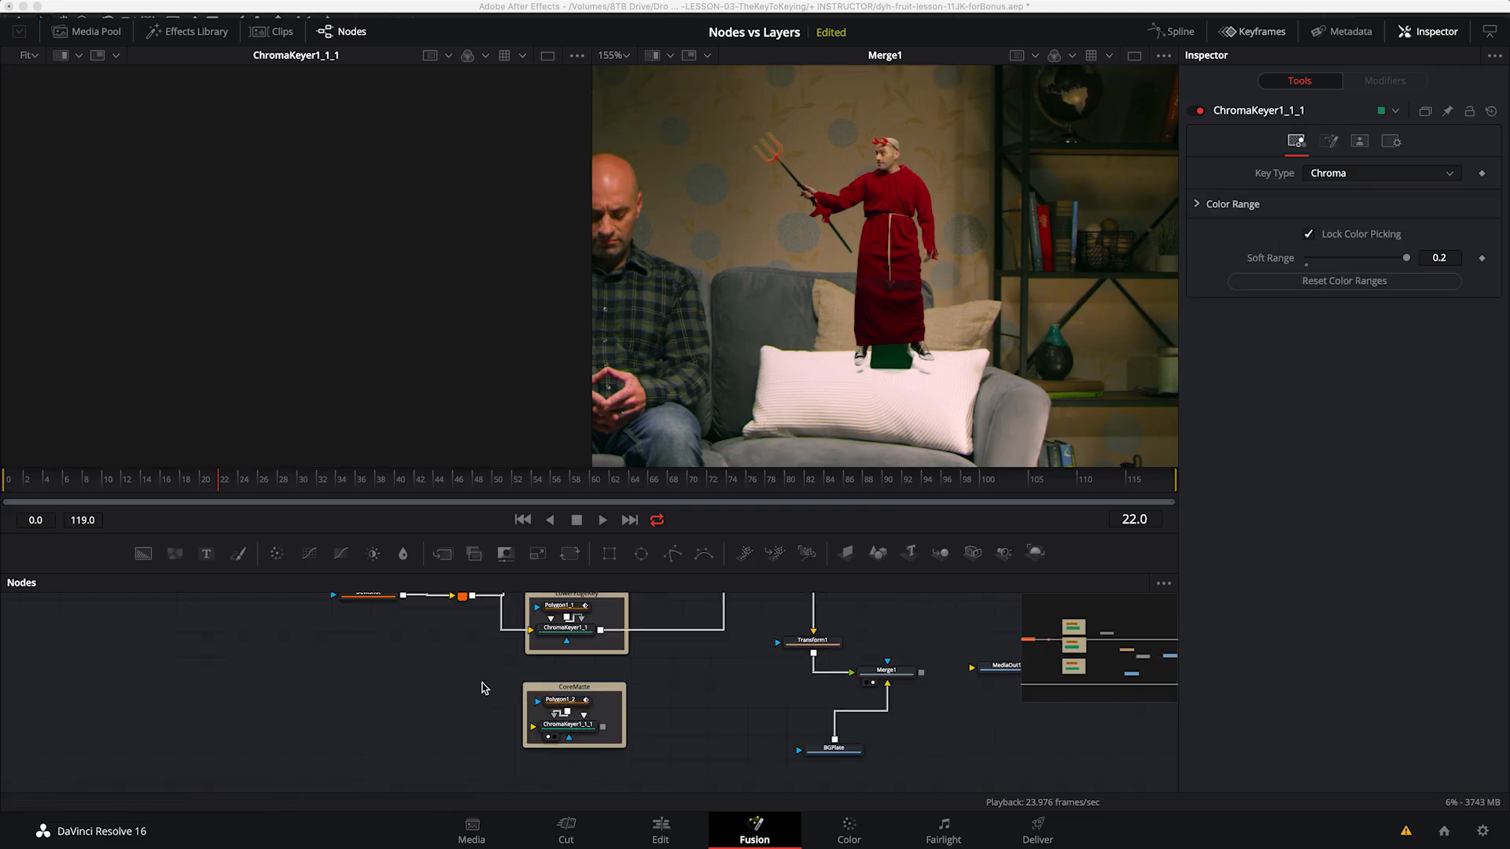
Step: Feed the DevilShot router into the Core Matte keyer and reposition the router between the shot and the key groups
drag(473, 607, 534, 740)
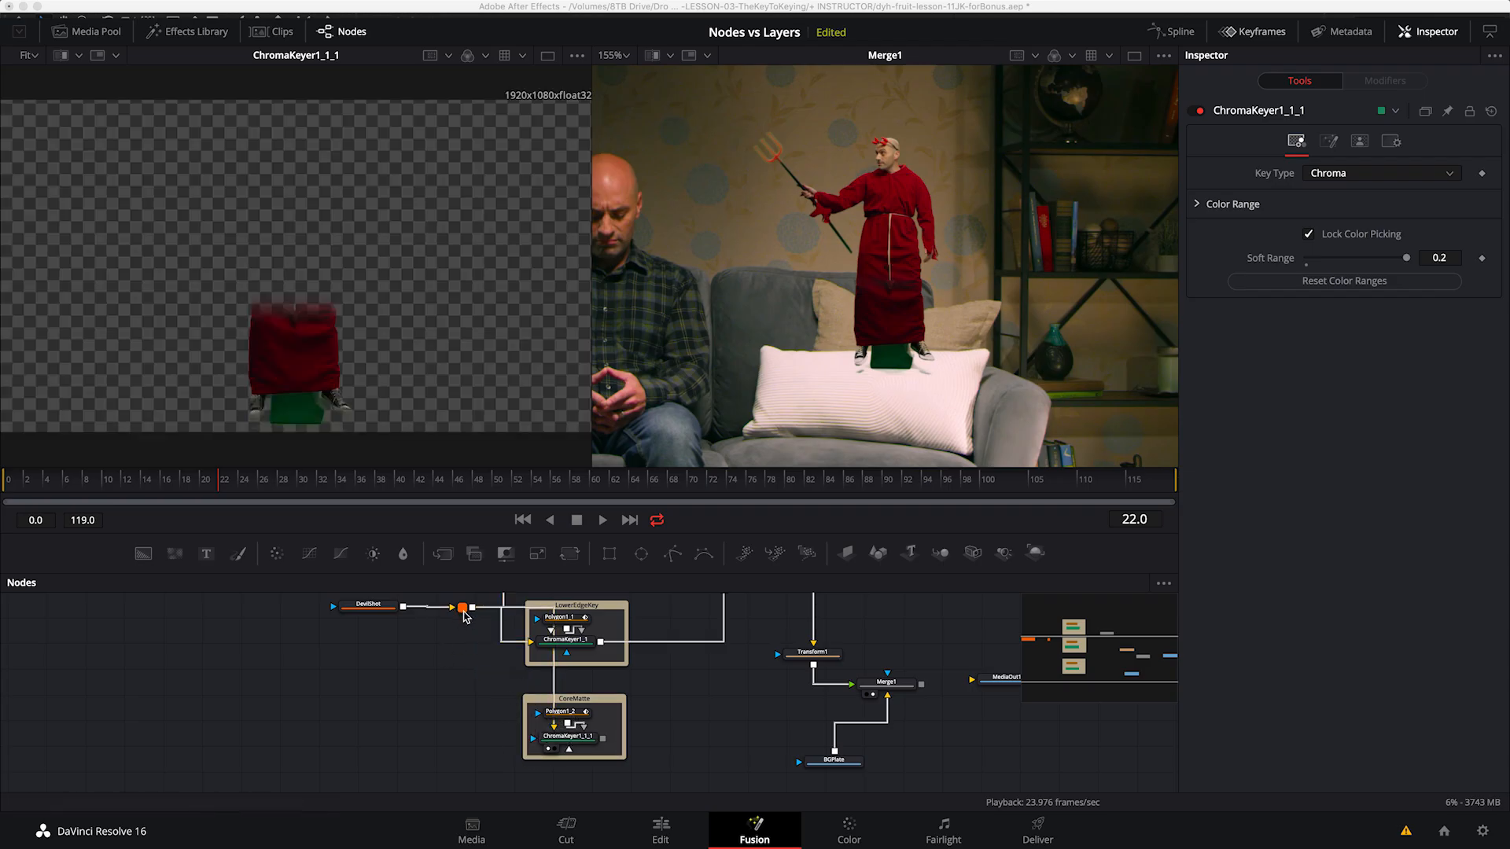
drag(379, 610, 346, 613)
drag(457, 633, 410, 668)
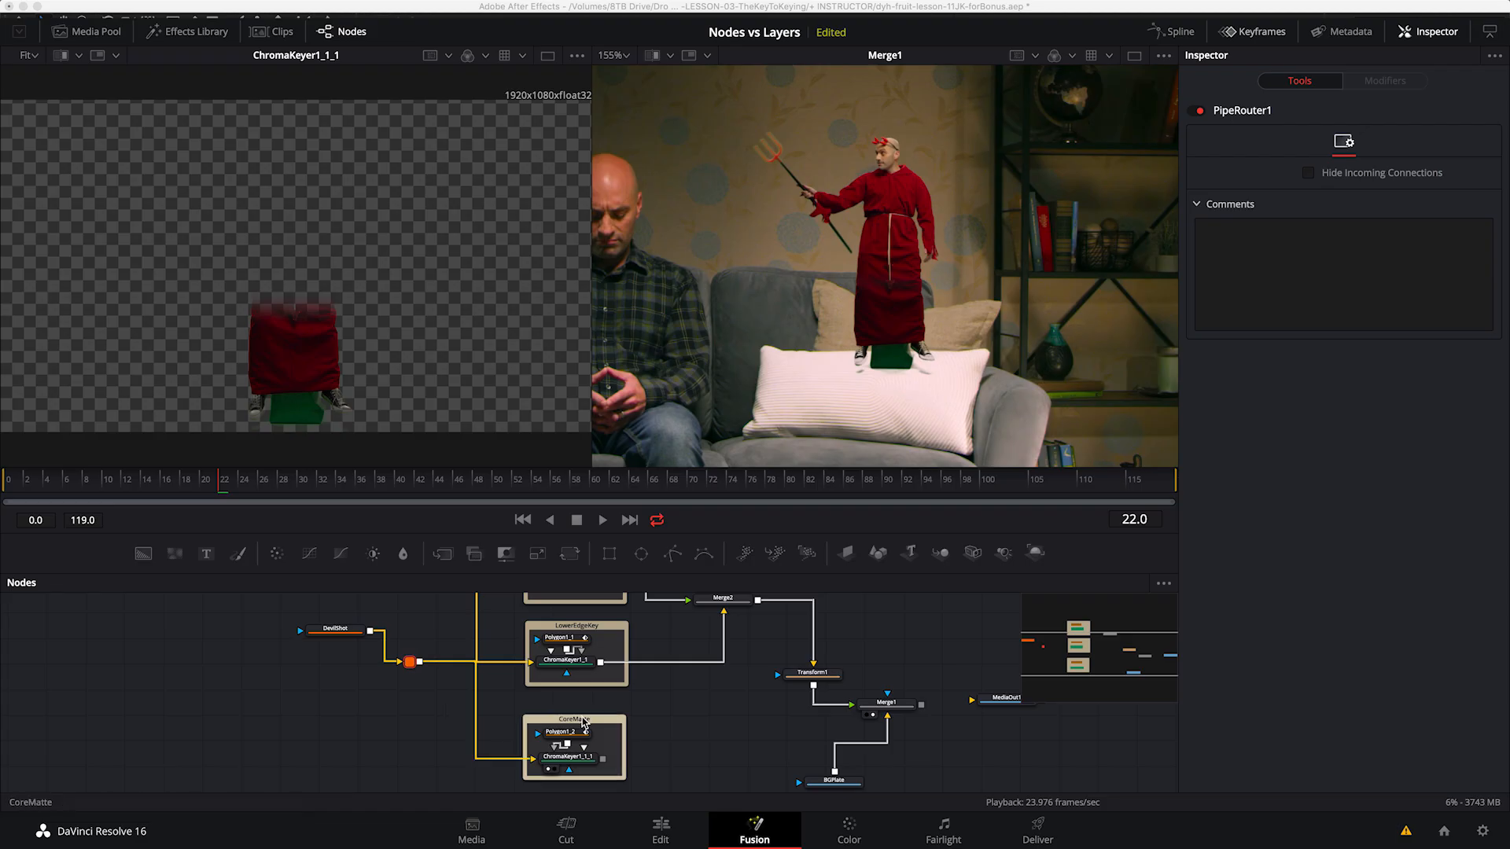
Step: View the Core Matte keyer's alpha, reset the keyer to its defaults, and invert its garbage matte
click(568, 756)
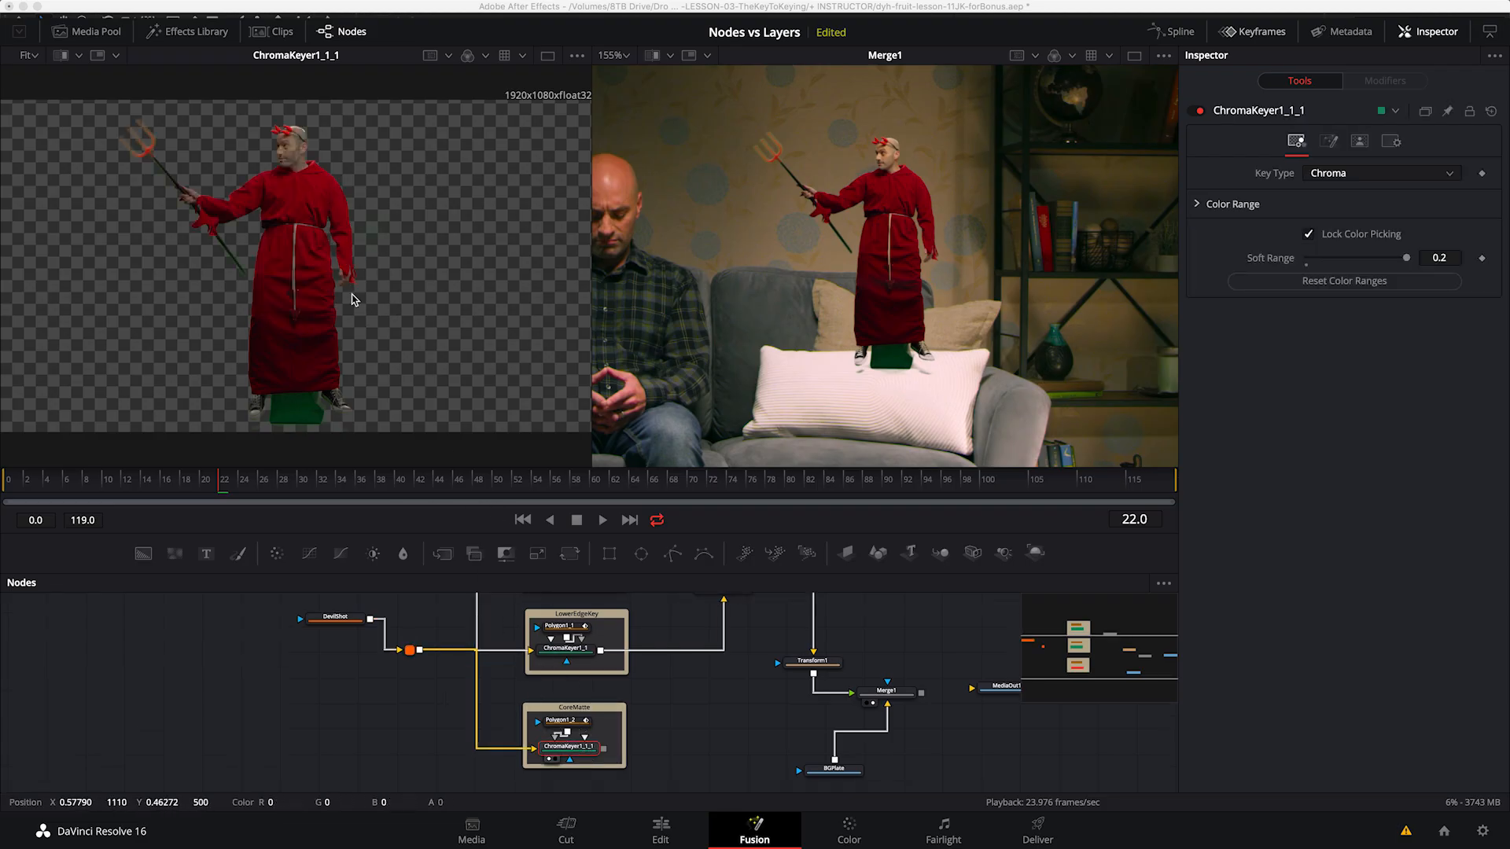
key(a)
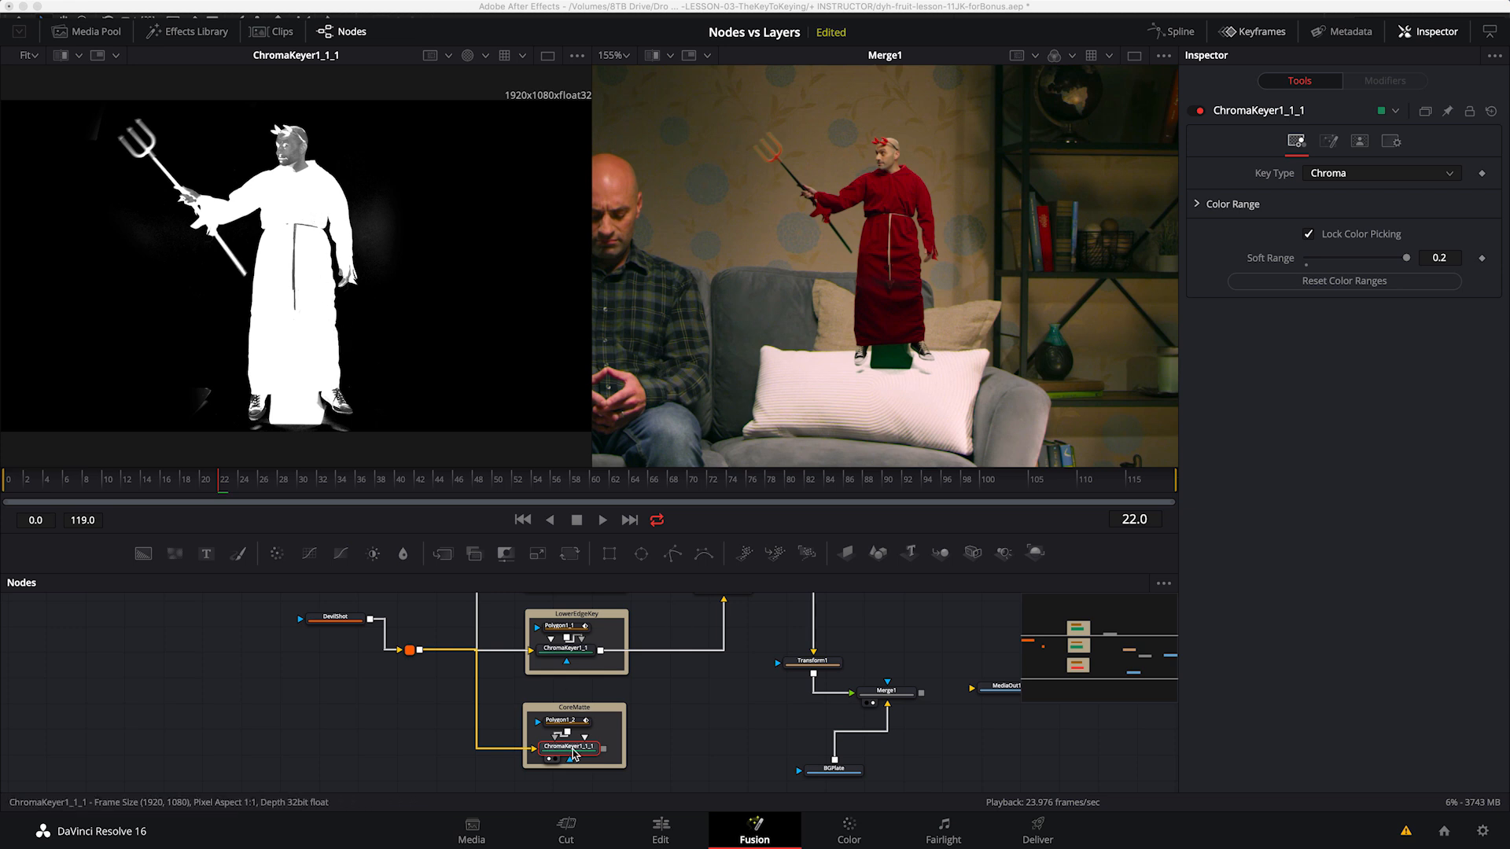
click(1491, 112)
click(1360, 141)
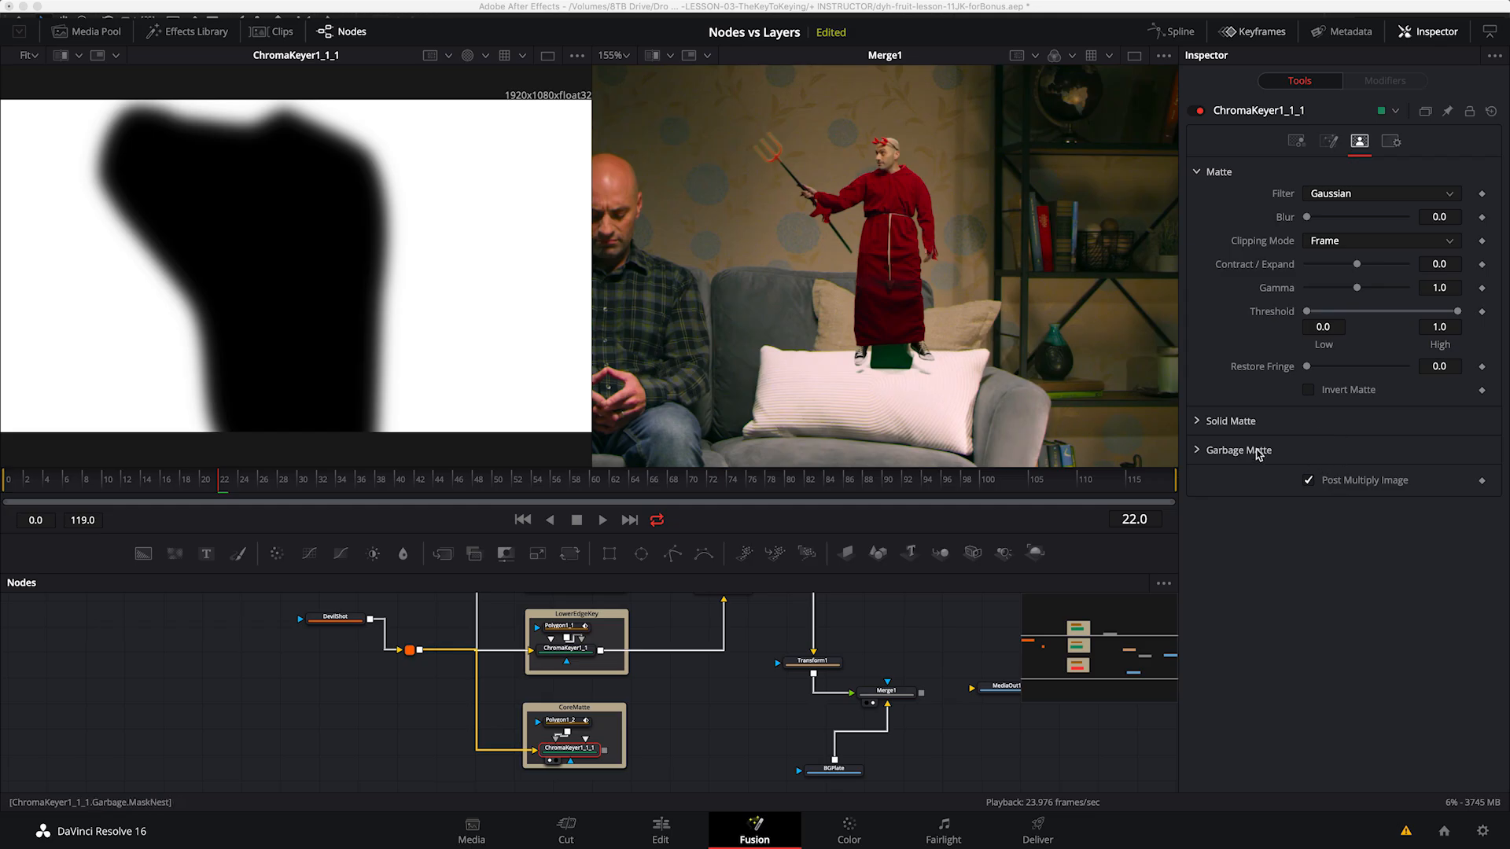
click(1203, 449)
click(1308, 469)
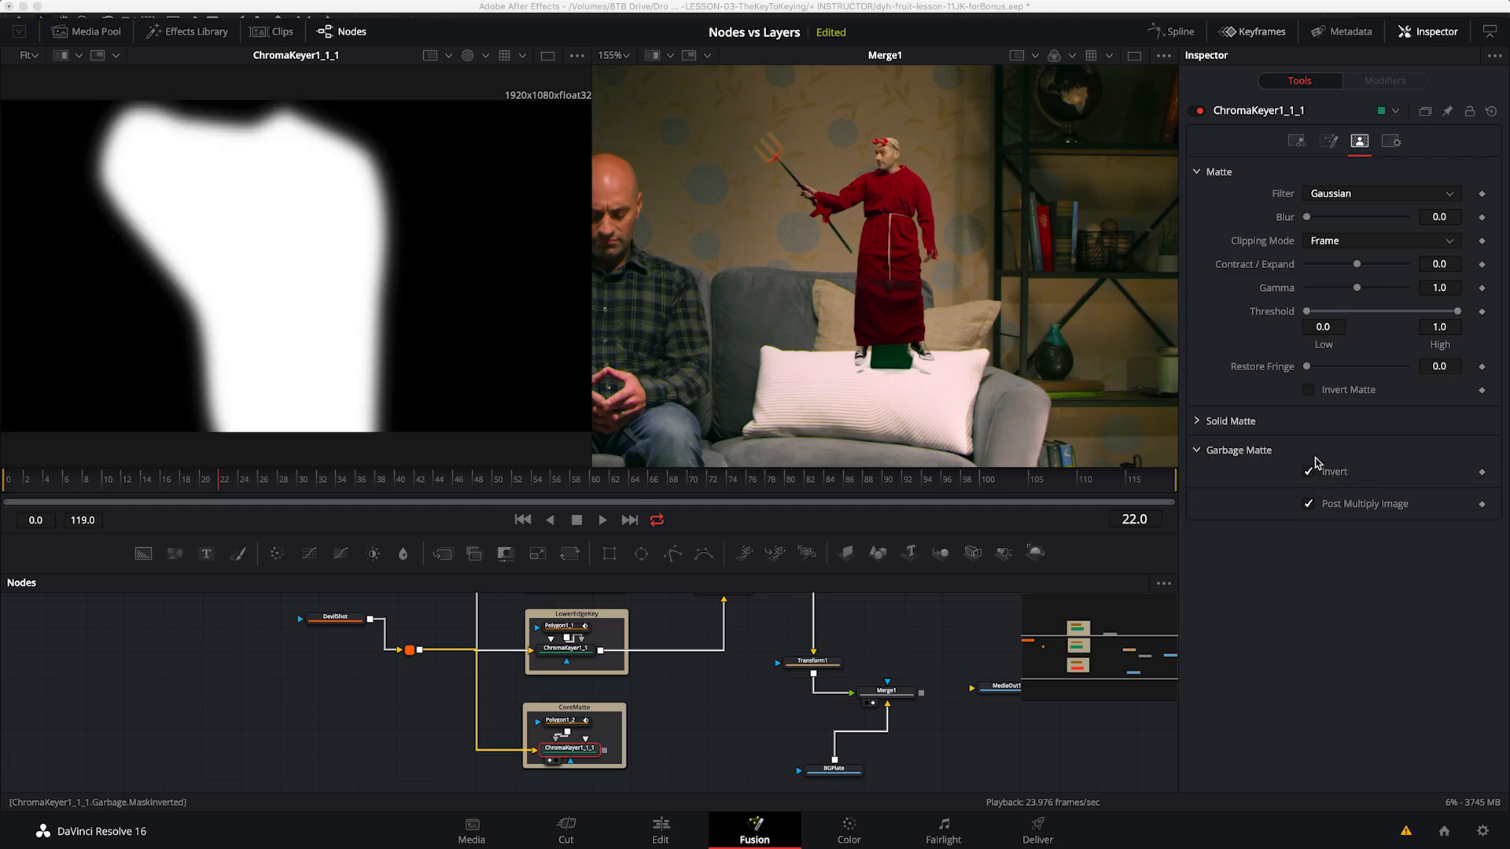
Step: Sample the green screen areas around the devil with the Core Matte keyer and lock color picking
click(1296, 141)
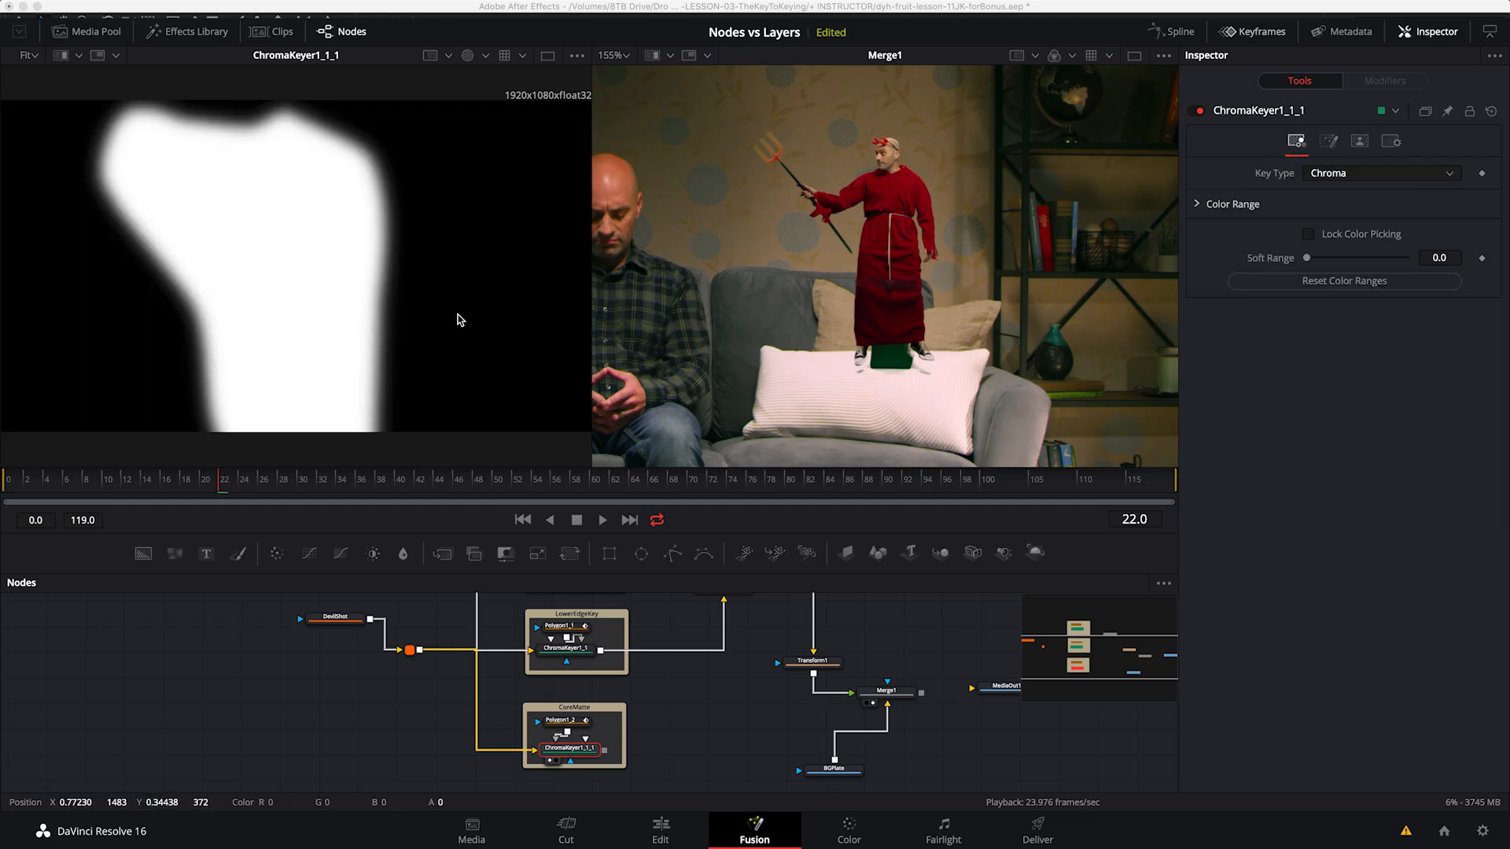
key(c)
key(a)
key(c)
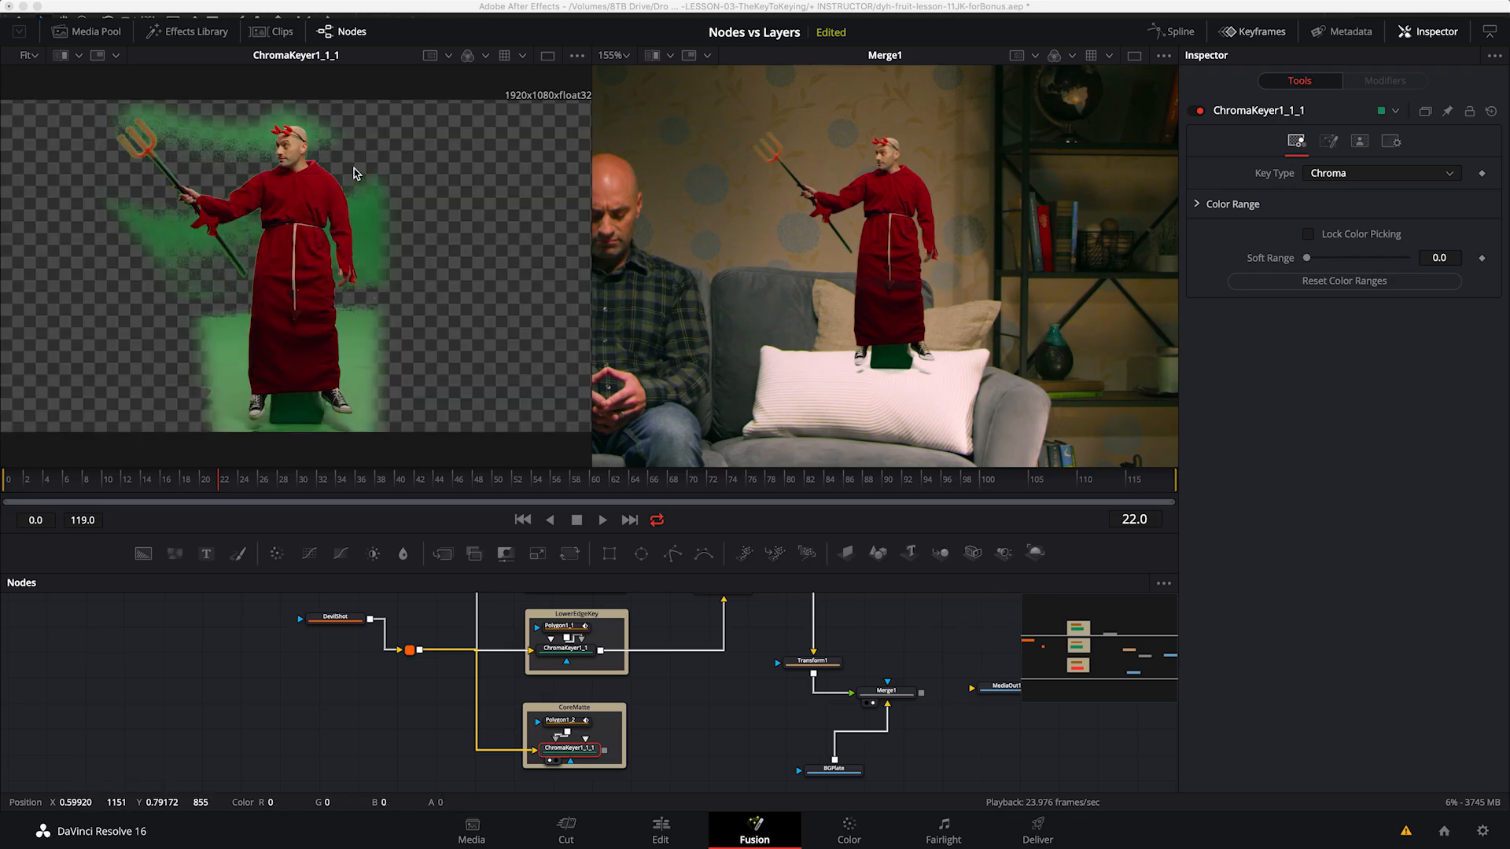
key(a)
drag(365, 331, 373, 403)
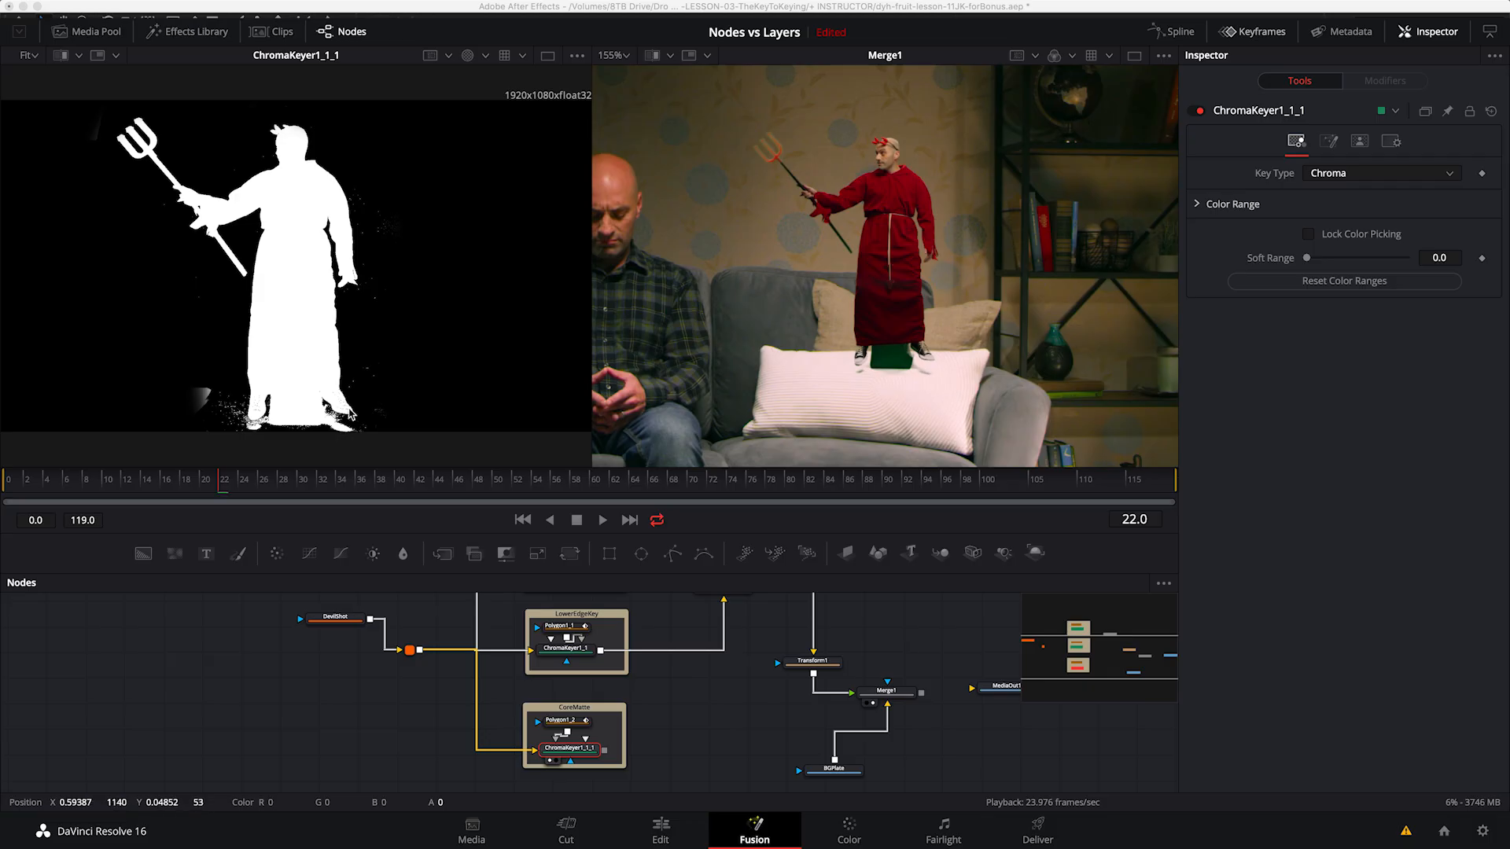
drag(381, 325, 368, 353)
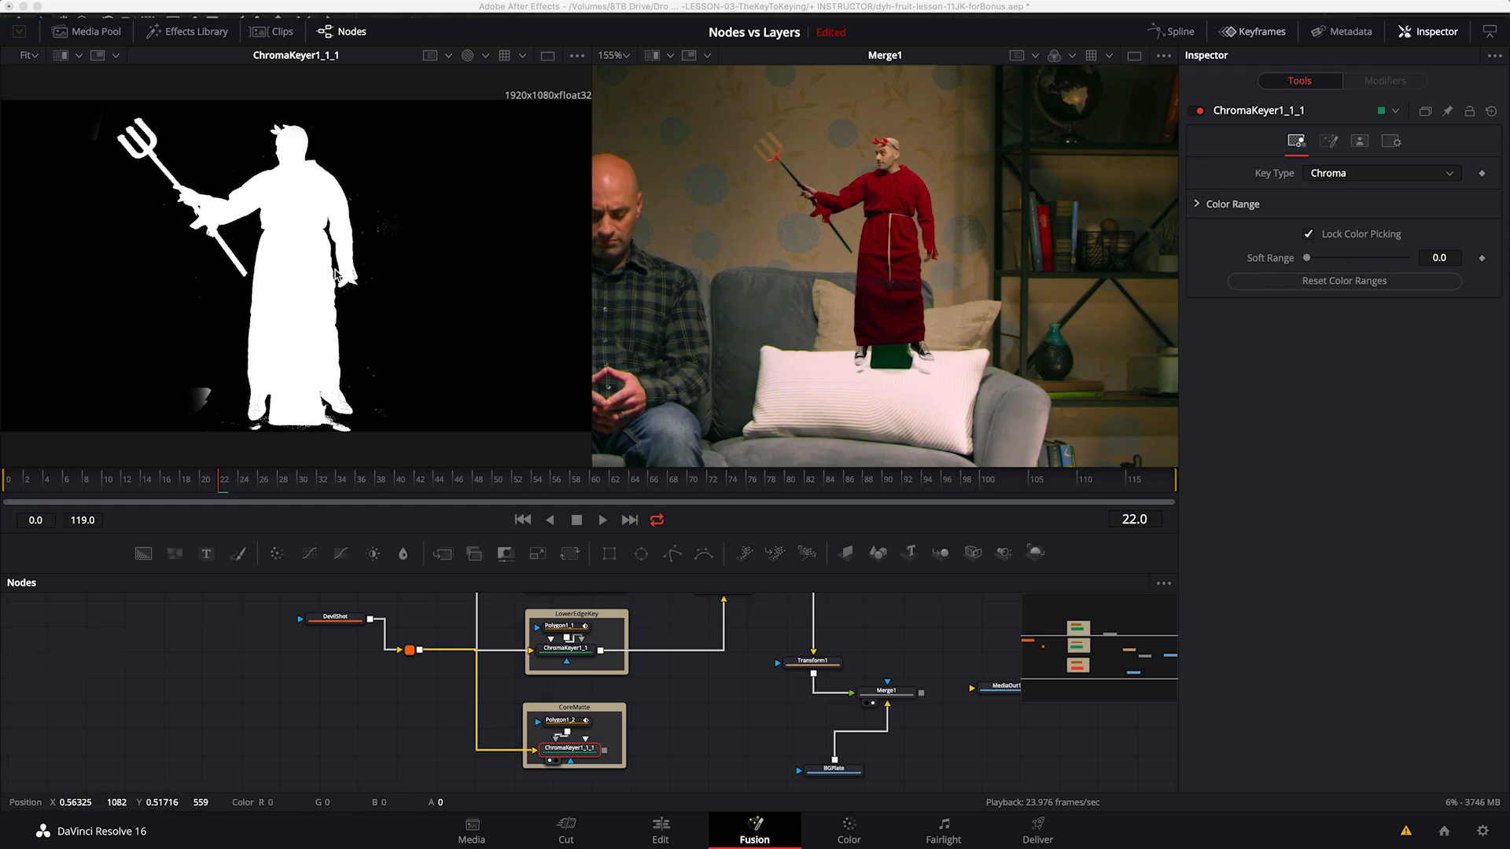
Step: Zoom in on the devil's head in the matte and set the Core Matte keyer's Soft Range to 0.0472
scroll(337, 274, up, 8)
scroll(371, 276, up, 5)
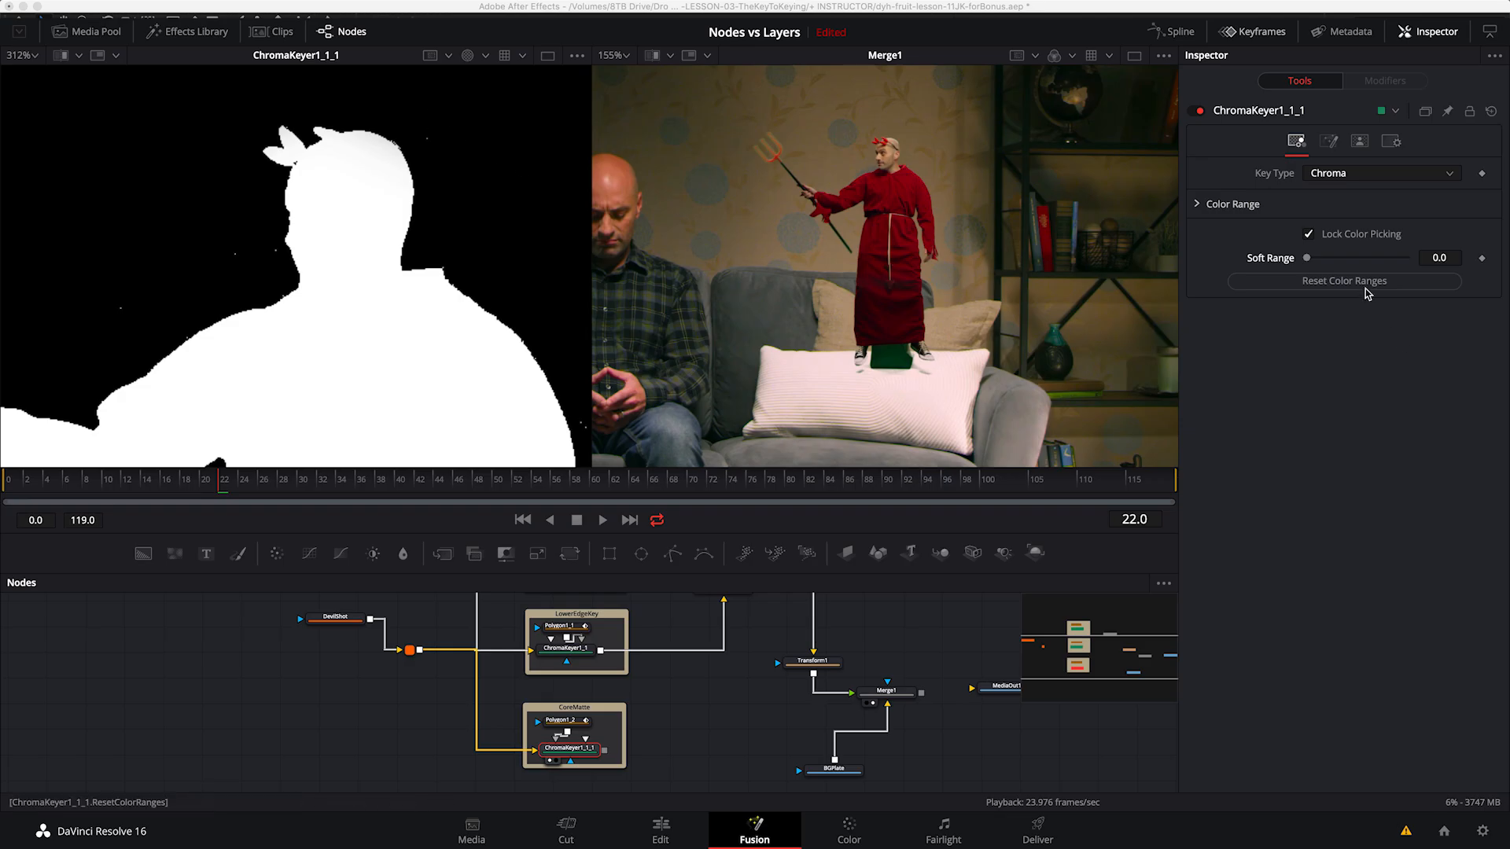
drag(1310, 258, 1327, 254)
Step: Set the Core Matte keyer's high matte threshold to 0.783 and Contract / Expand to 1.0
mouse_move(380, 448)
mouse_down()
mouse_move(357, 142)
mouse_move(367, 463)
mouse_up()
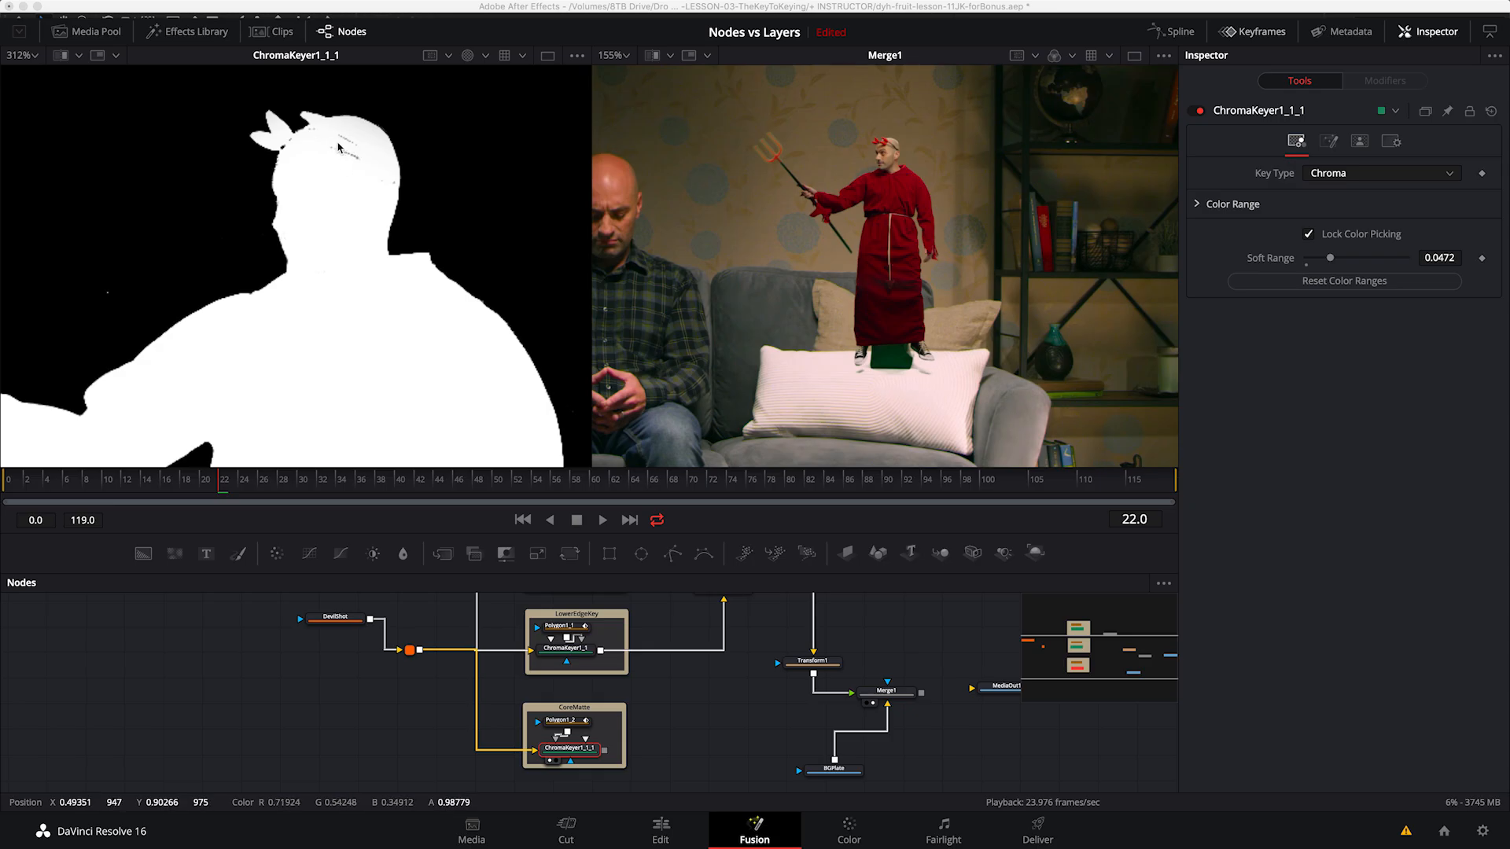
scroll(353, 197, down, 10)
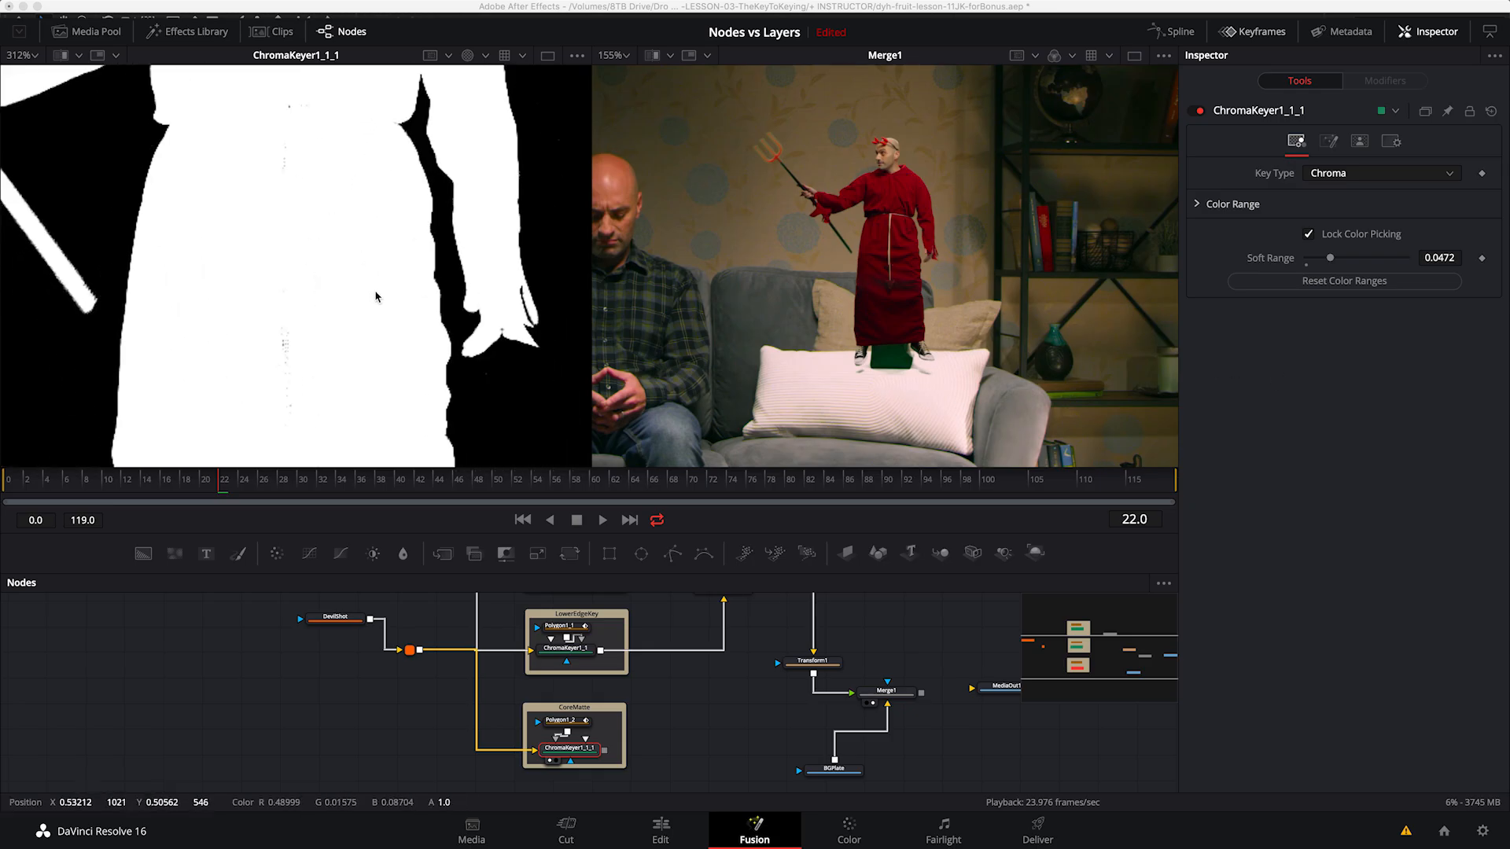
scroll(341, 228, up, 6)
scroll(341, 228, left, 3)
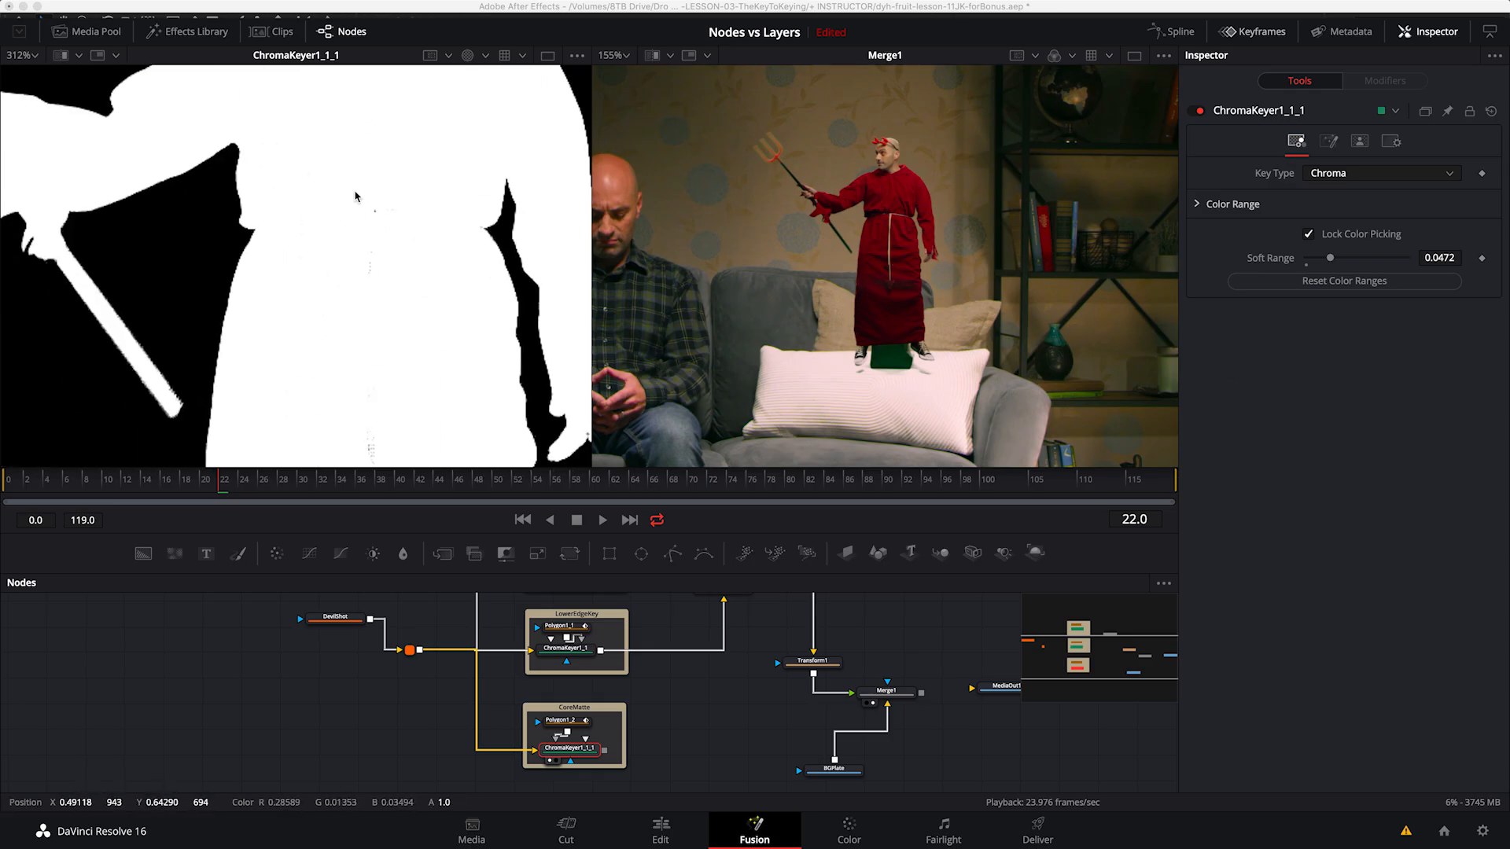
click(1359, 142)
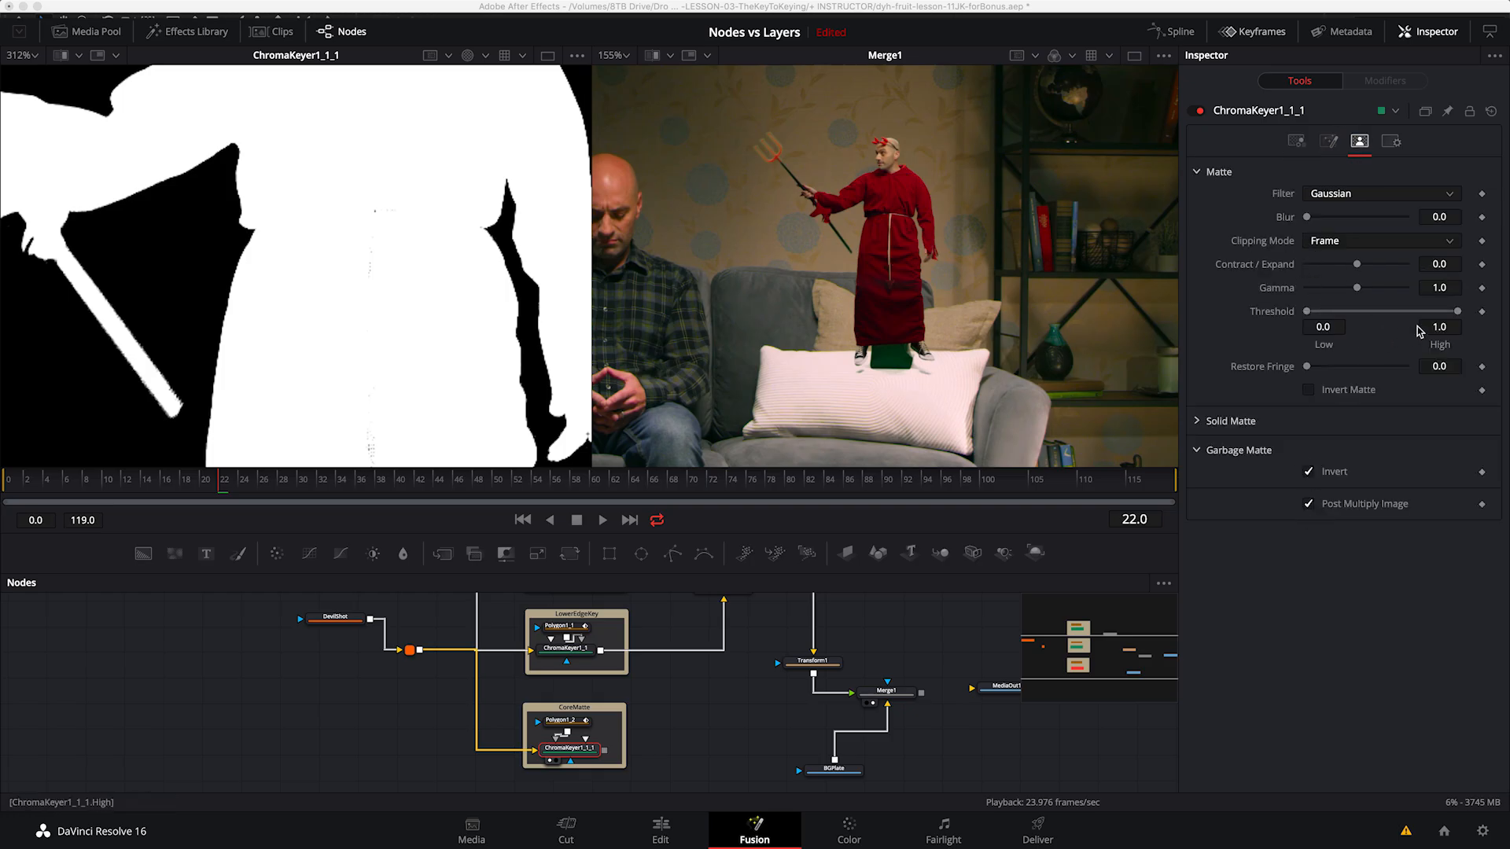
drag(1457, 312, 1427, 315)
drag(1357, 267, 1468, 288)
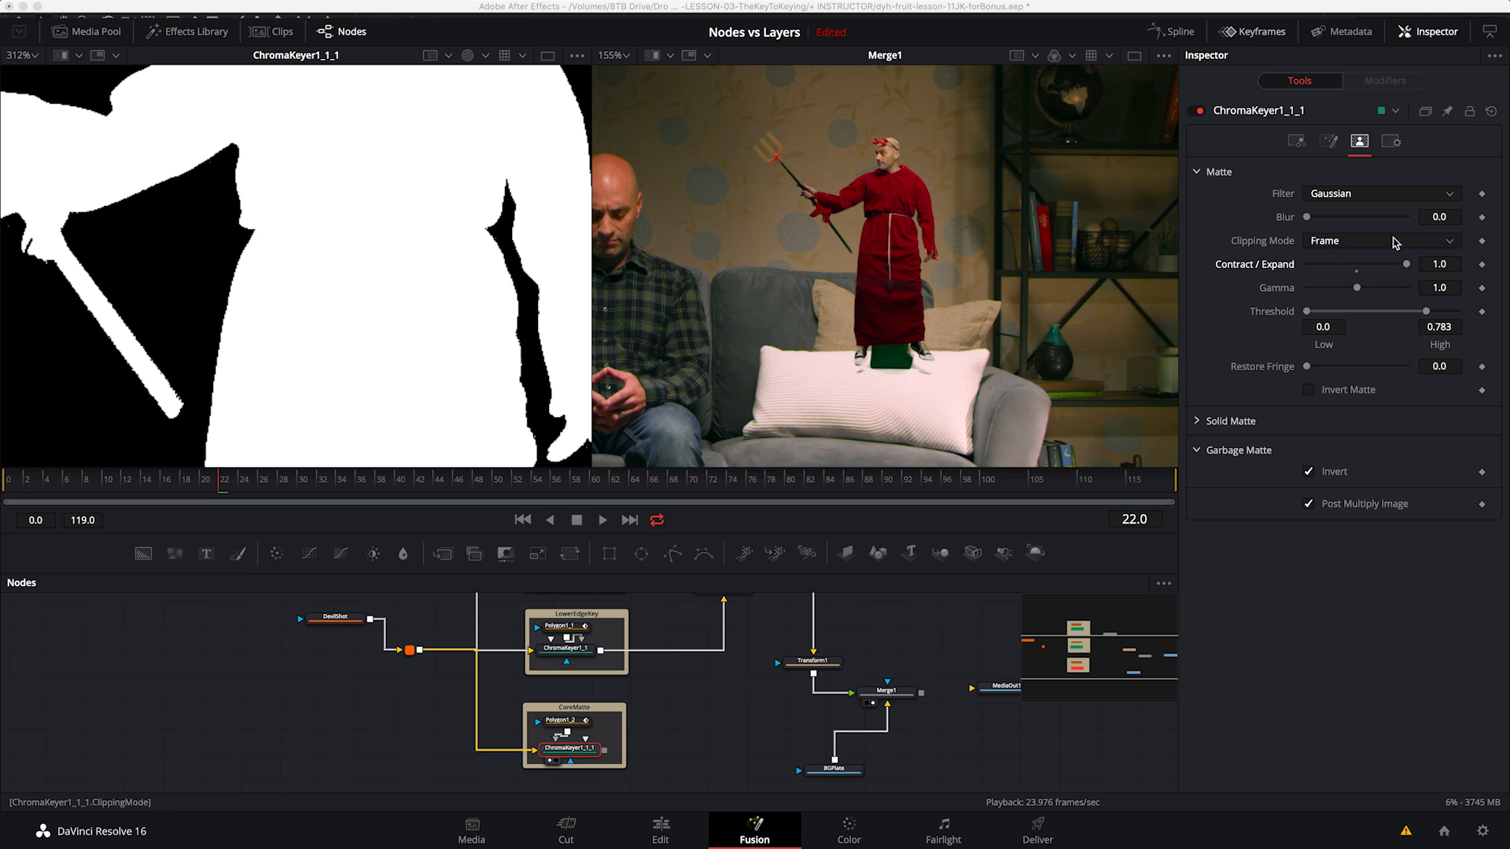
Step: Examine the core matte across the devil's robe, head and arms for remaining holes, in both alpha and color
drag(398, 317, 374, 101)
drag(382, 424, 384, 317)
drag(363, 204, 369, 391)
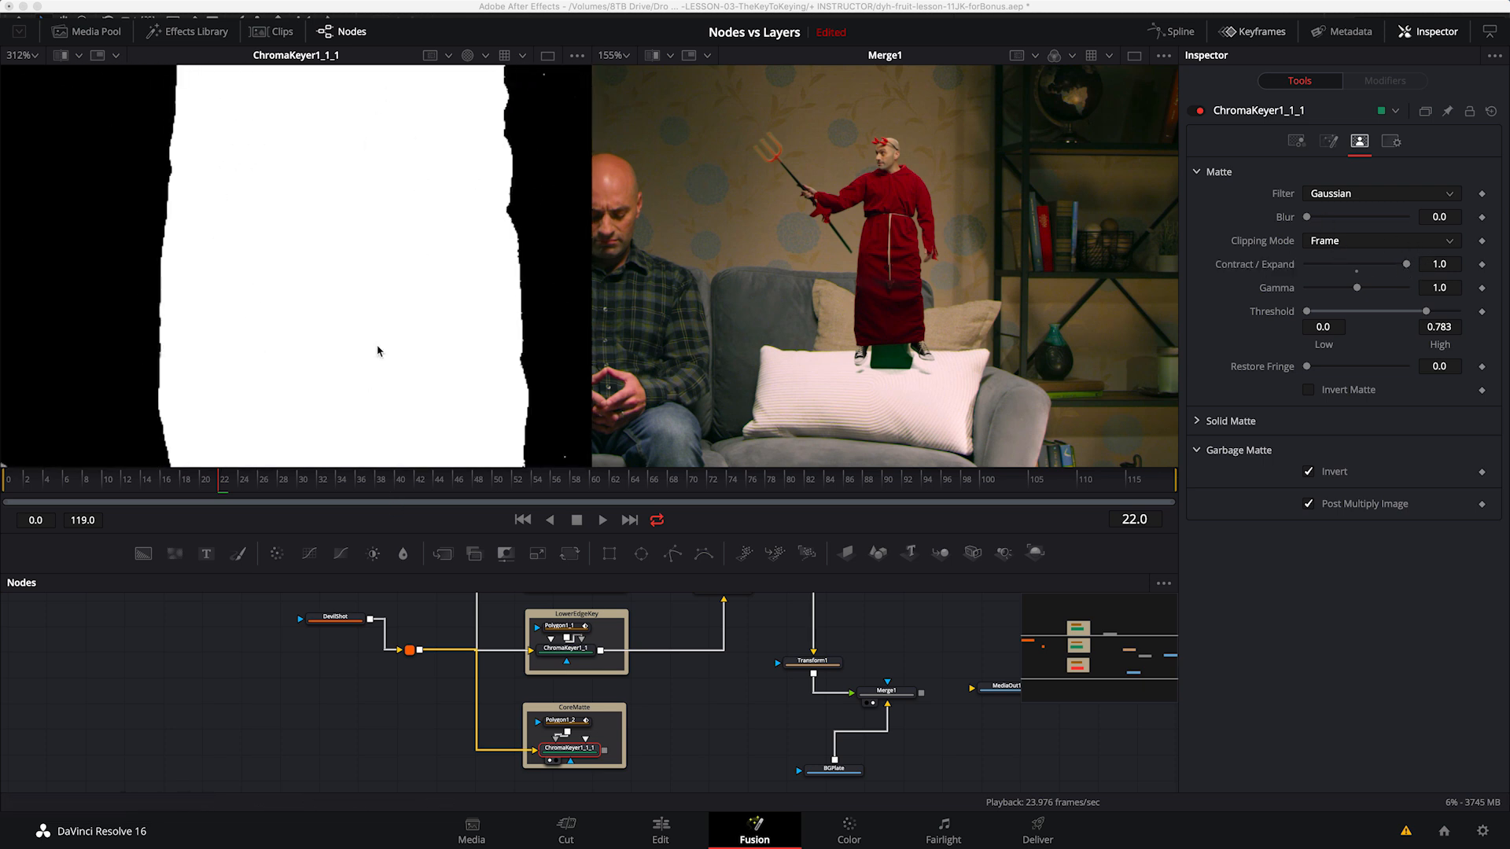
drag(377, 141, 358, 449)
drag(364, 181, 358, 424)
drag(354, 78, 347, 250)
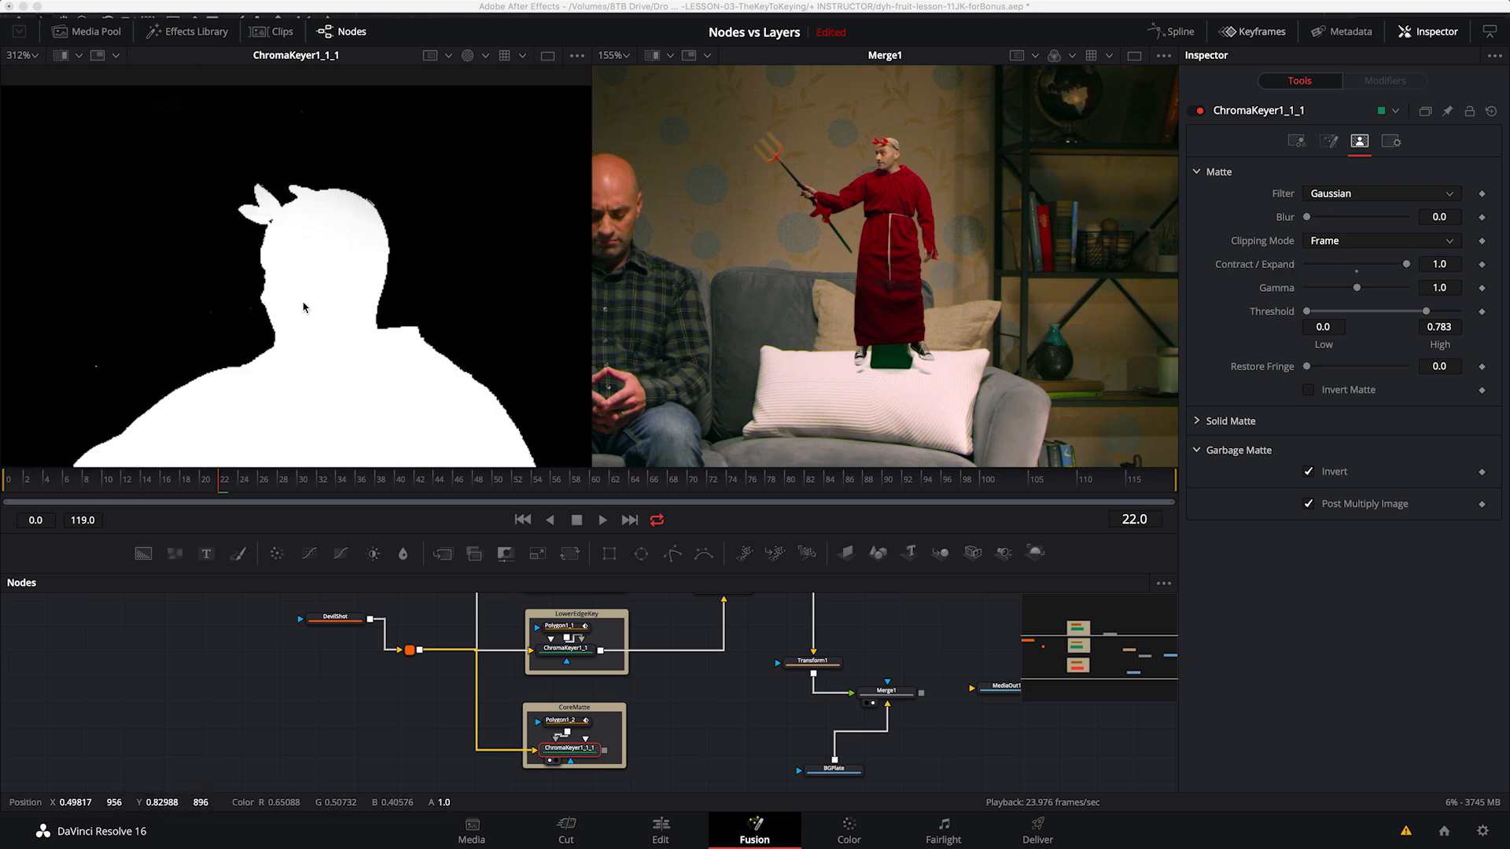
drag(340, 314, 338, 134)
drag(293, 229, 386, 79)
drag(417, 212, 453, 317)
drag(422, 164, 451, 304)
drag(388, 361, 340, 275)
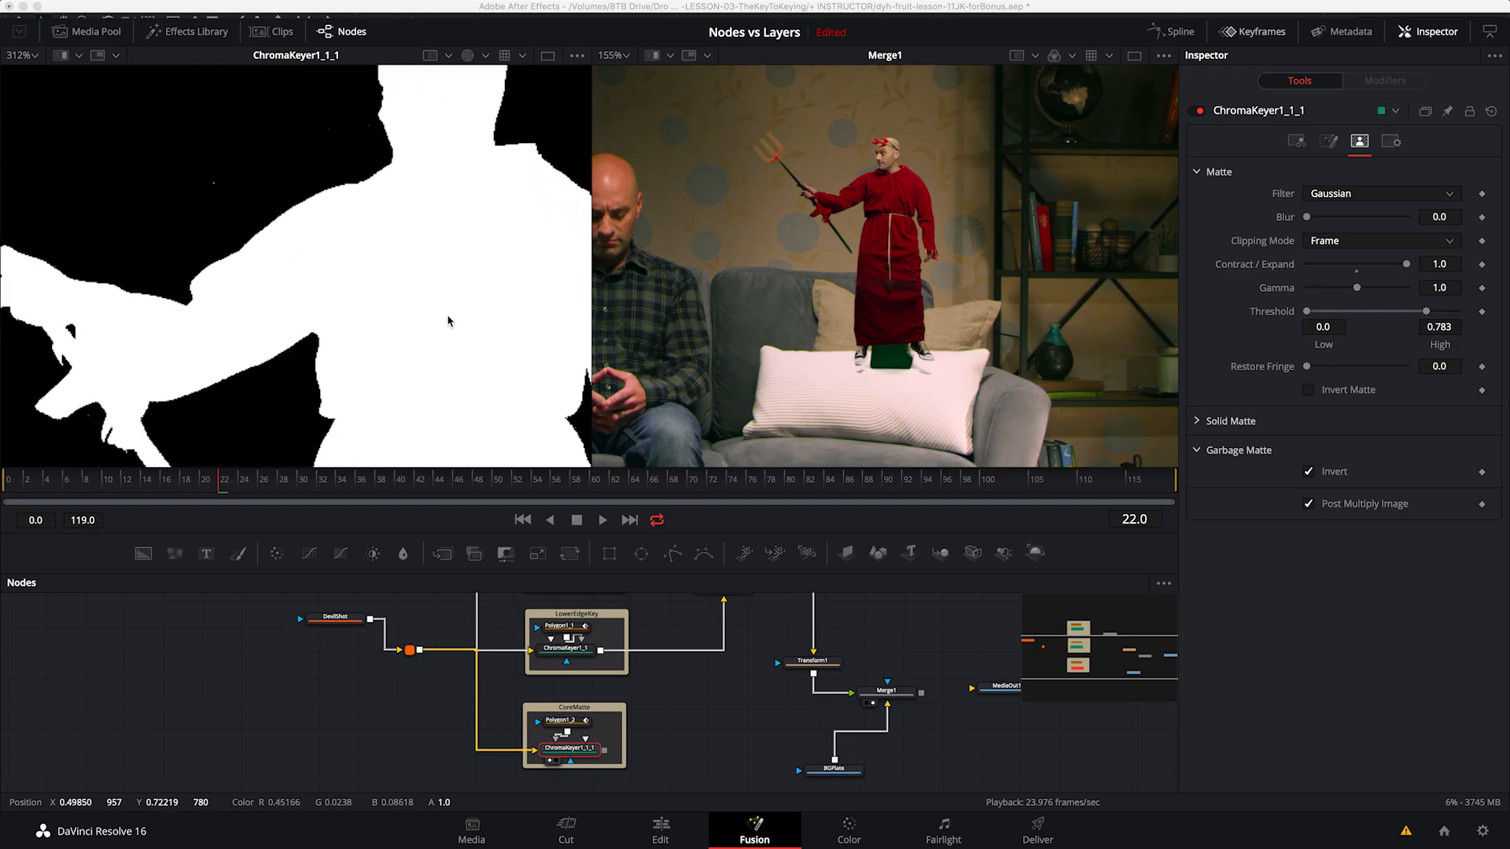
key(c)
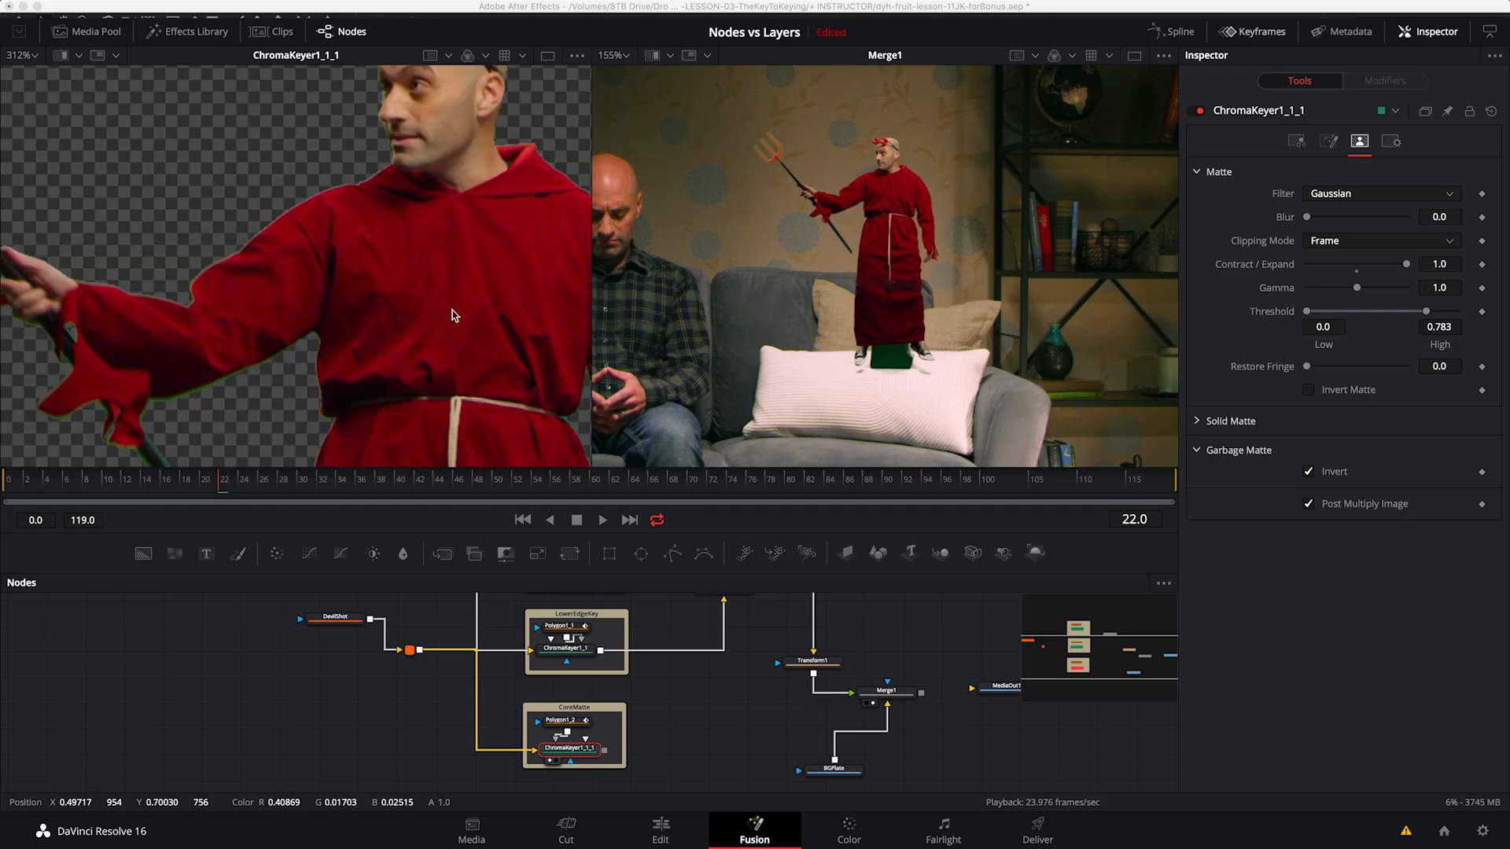
drag(442, 297, 338, 305)
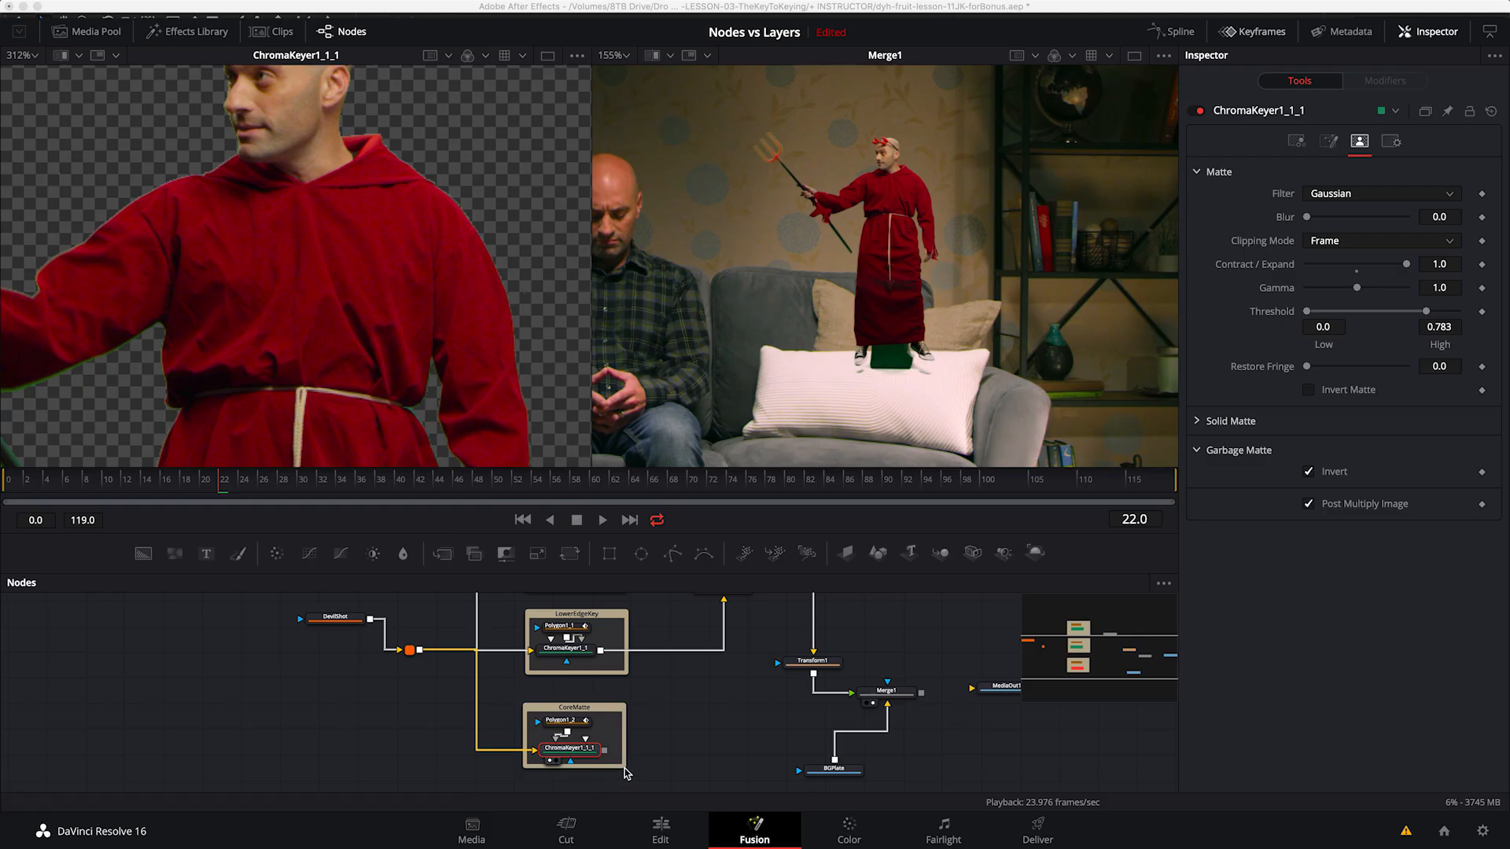
Step: Enlarge the Core Matte underlay to make room for more nodes beside and below the keyer
drag(625, 768, 709, 792)
drag(751, 744, 677, 671)
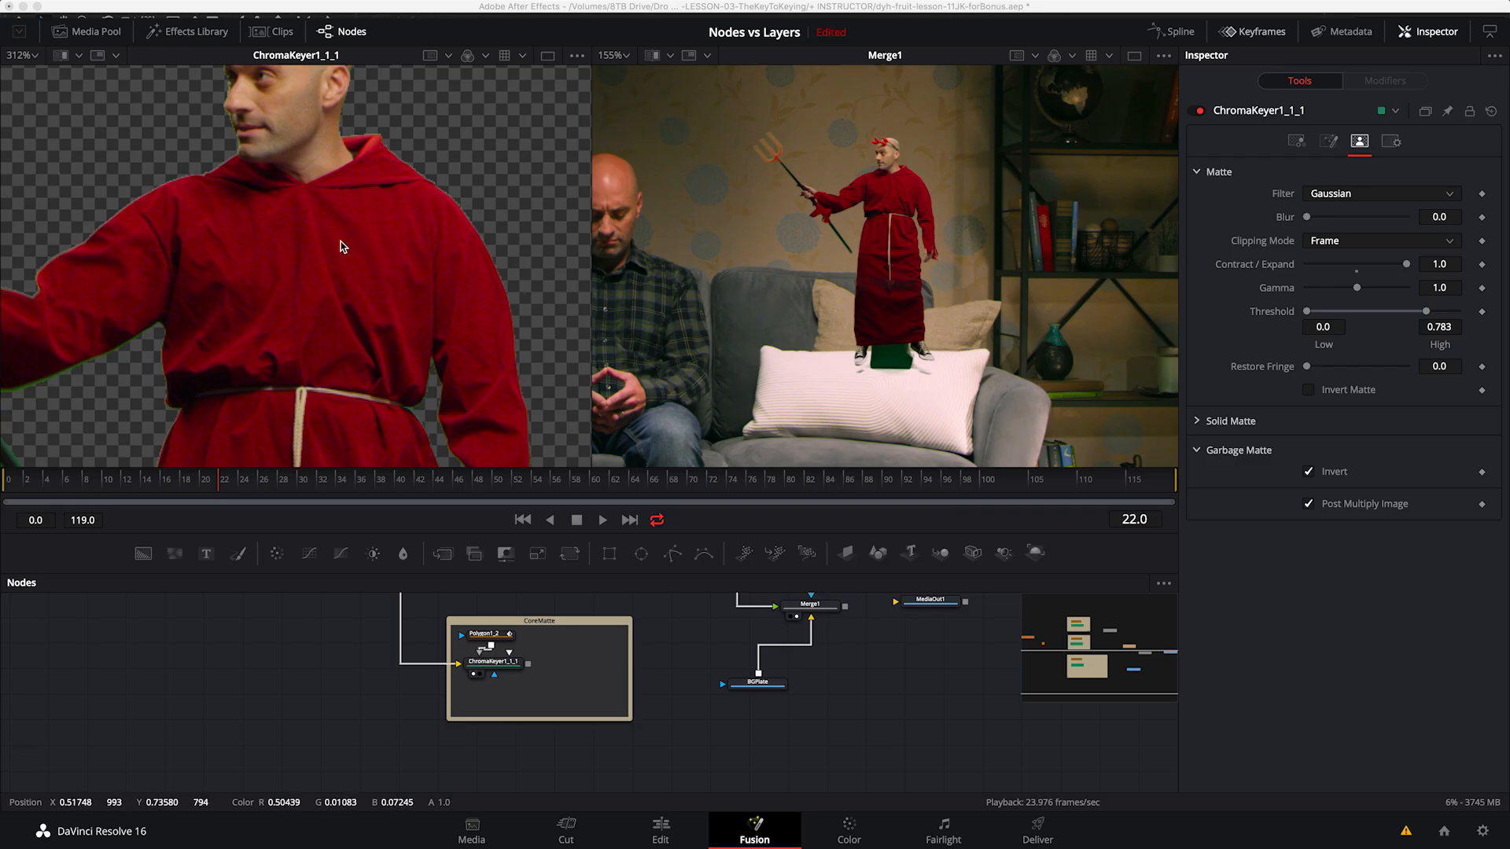
drag(300, 204, 401, 314)
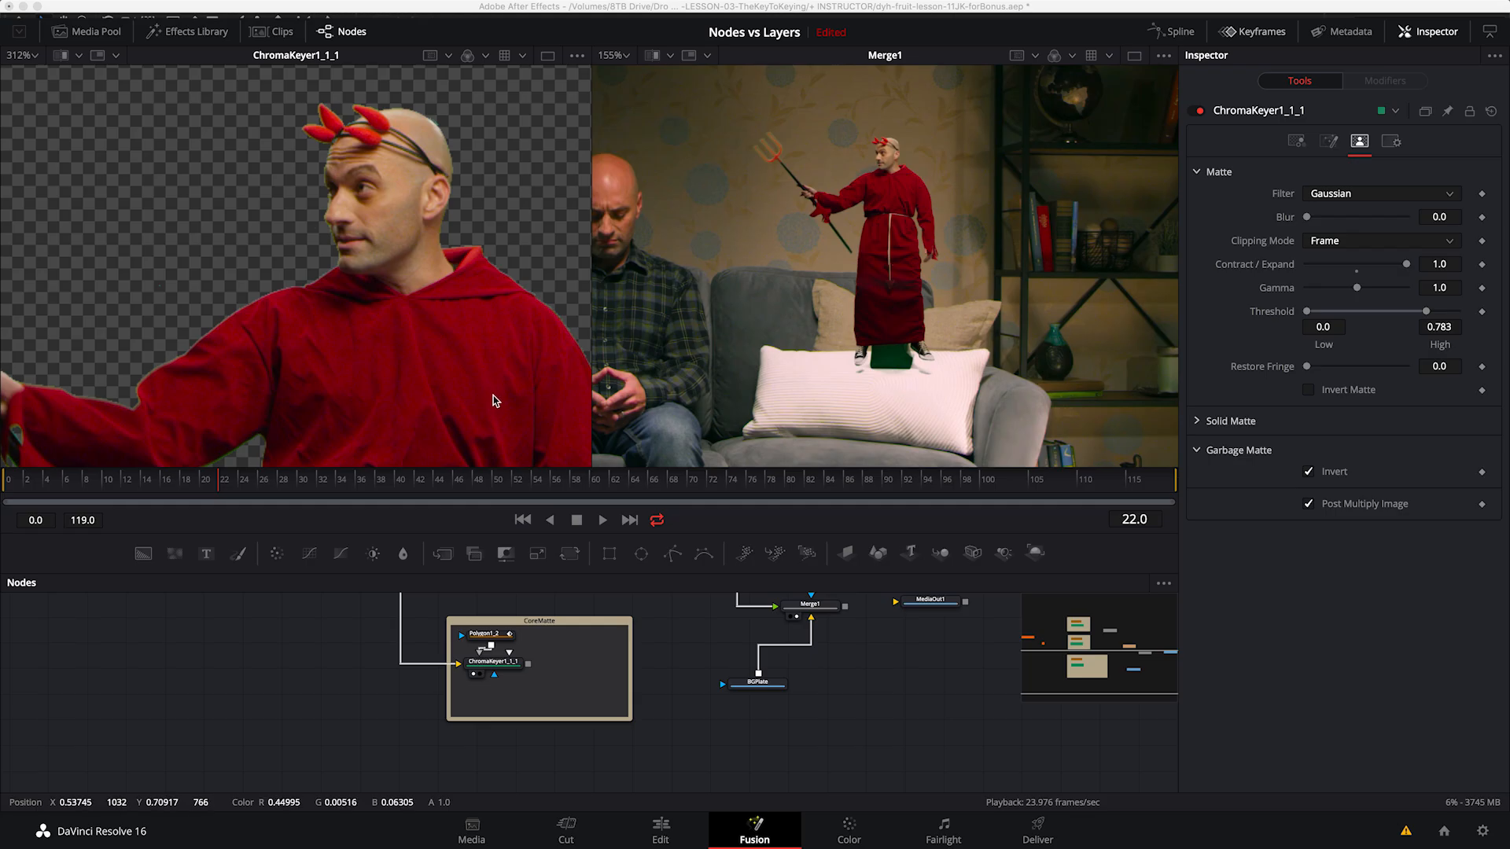
drag(631, 720, 654, 748)
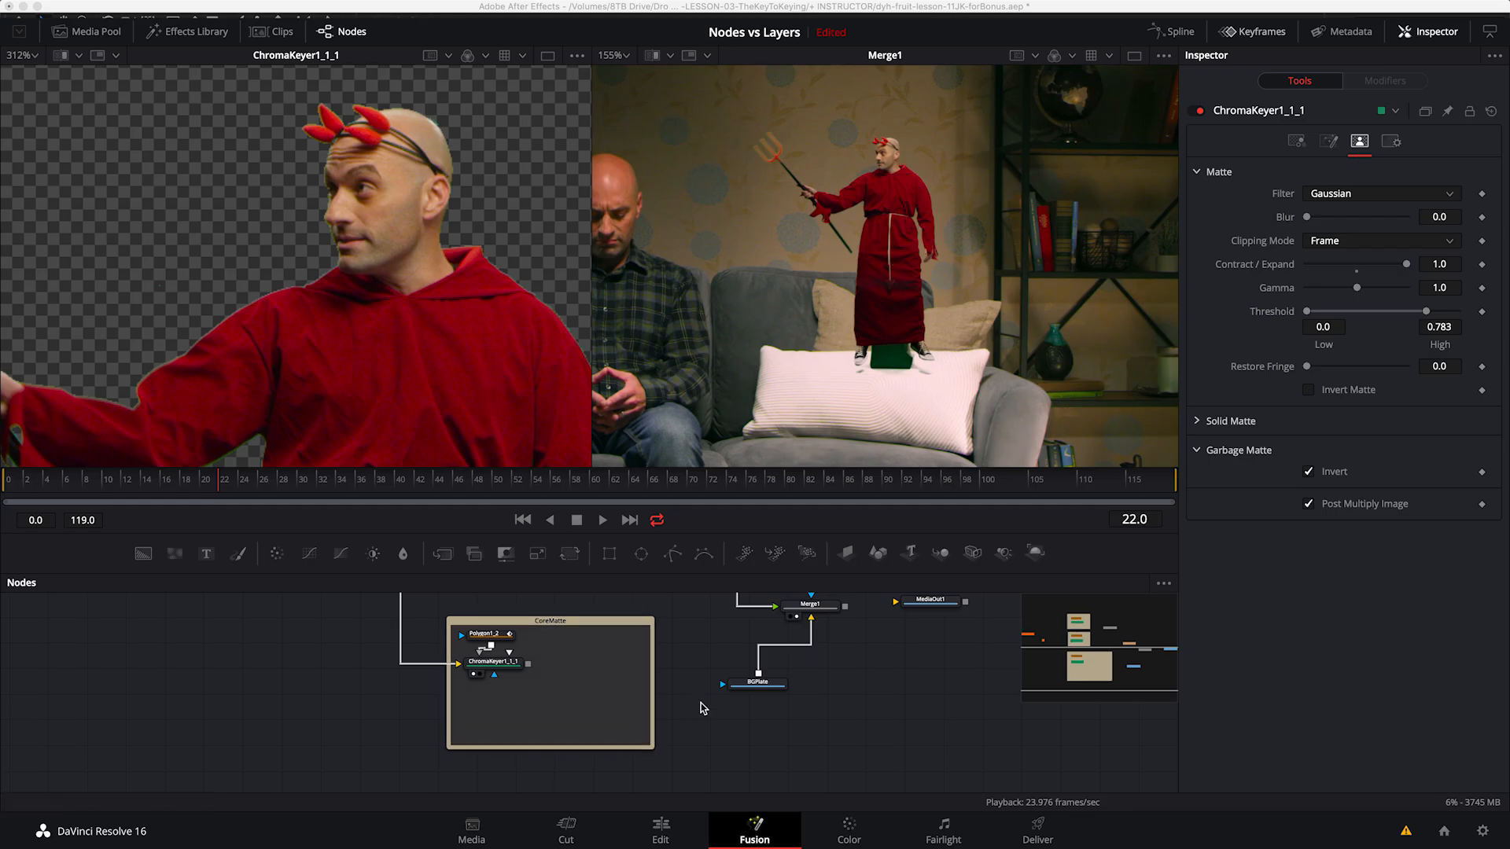
Step: Add an Erode / Dilate node and connect it after the chroma keyer inside the Core Matte underlay
key(shift+space)
text(und)
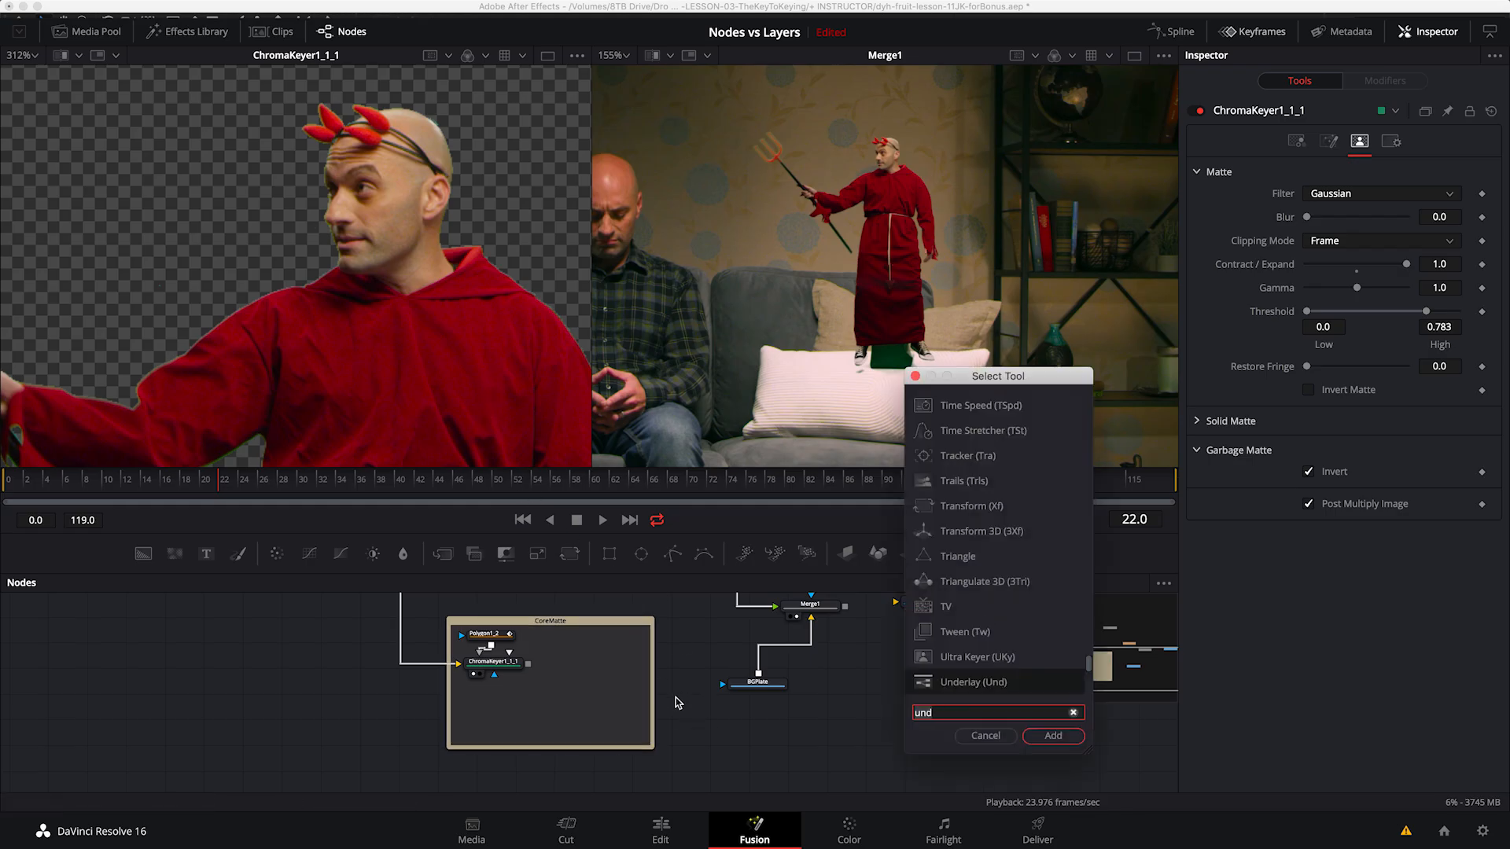
key(BackSpace)
key(BackSpace)
key(BackSpace)
text(erod)
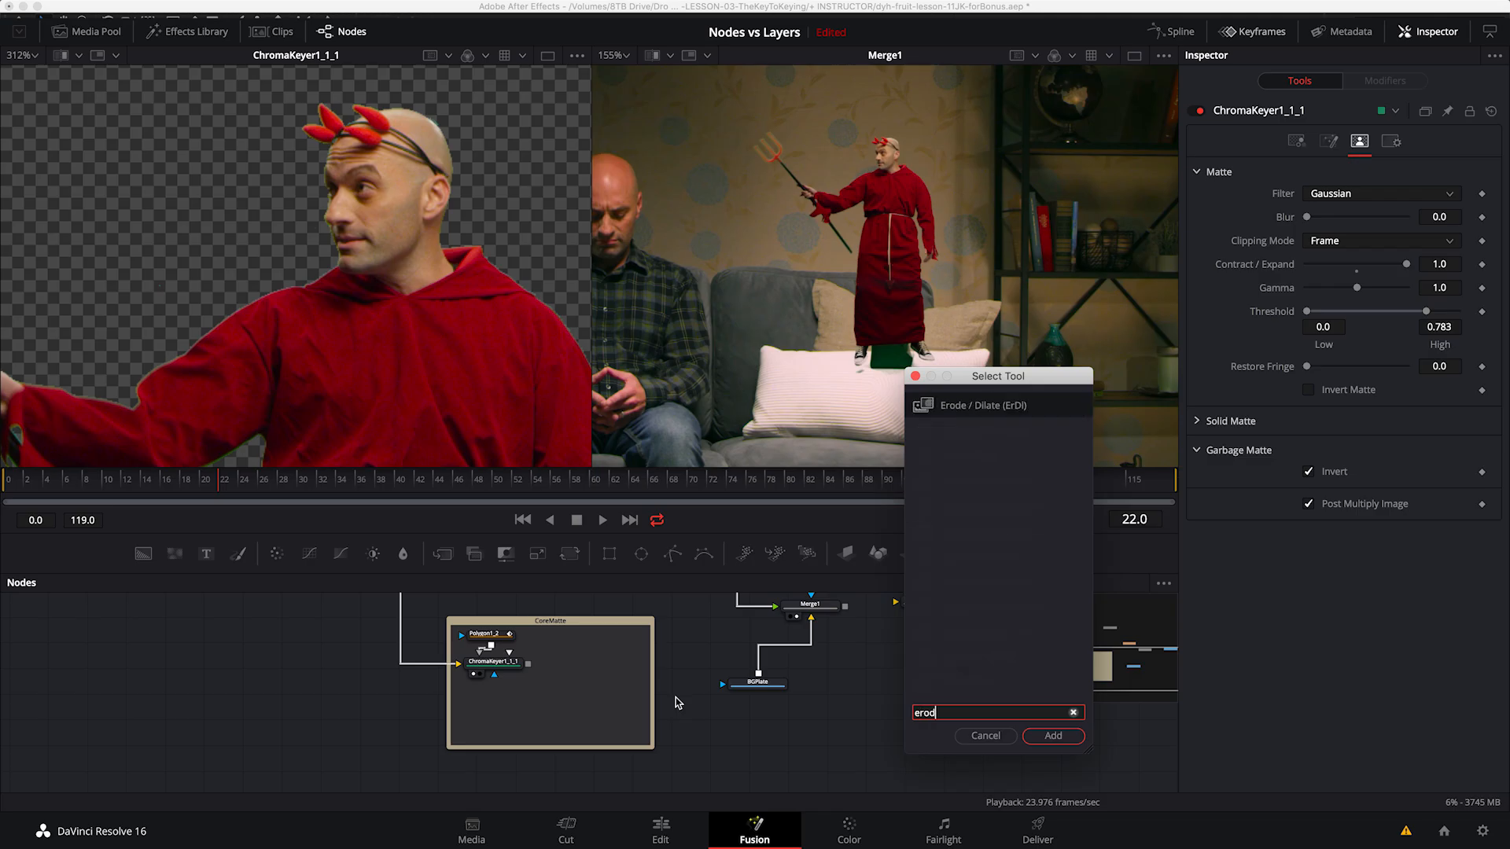
click(960, 406)
key(Return)
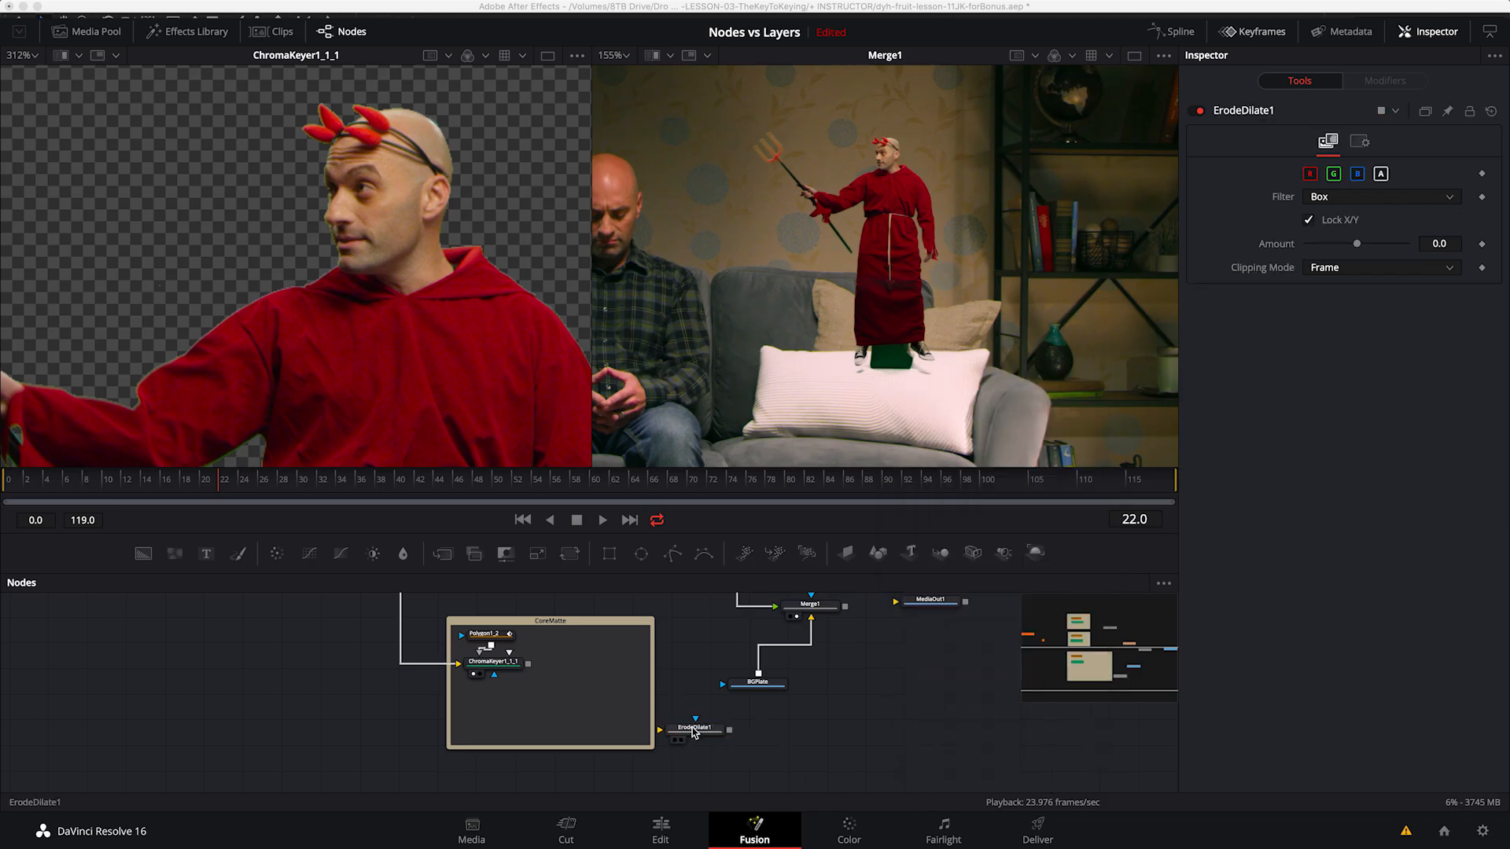
drag(693, 729, 559, 665)
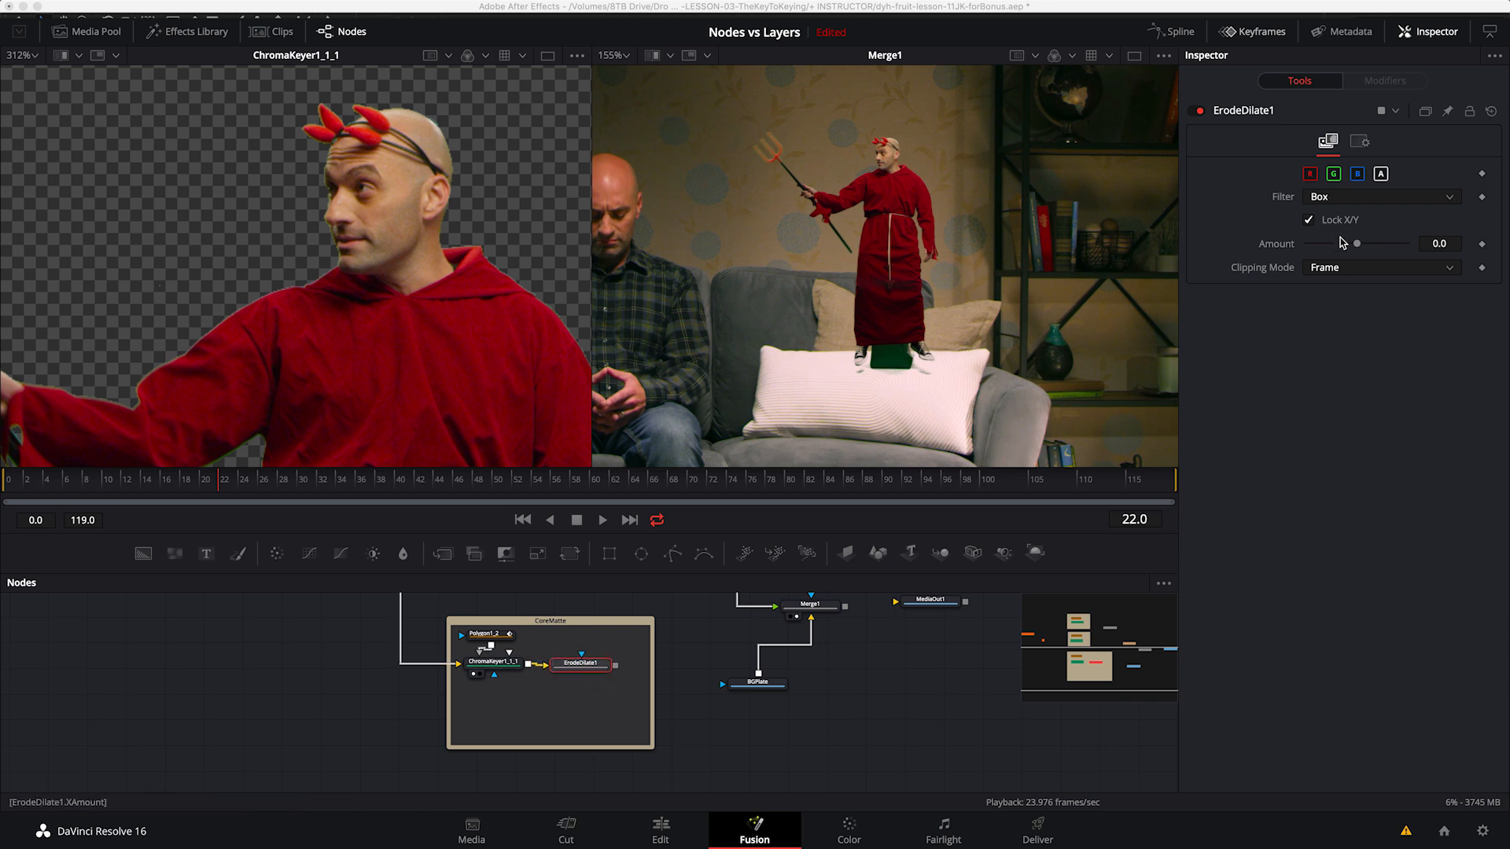
Step: View the Erode / Dilate node's output and set its Amount to 0.003, checking both alpha and color
drag(1358, 246, 1381, 244)
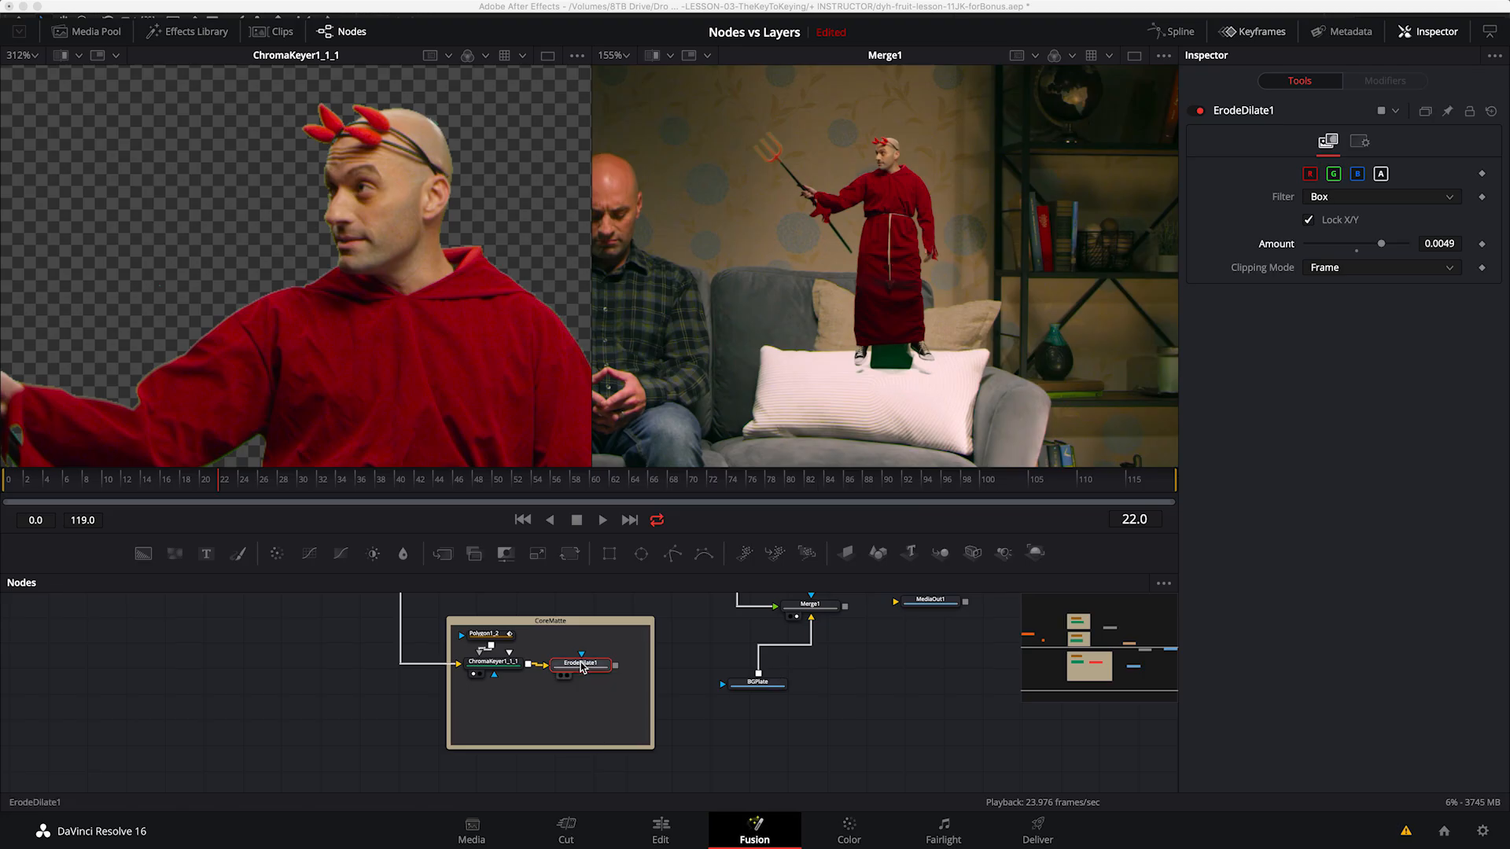
key(1)
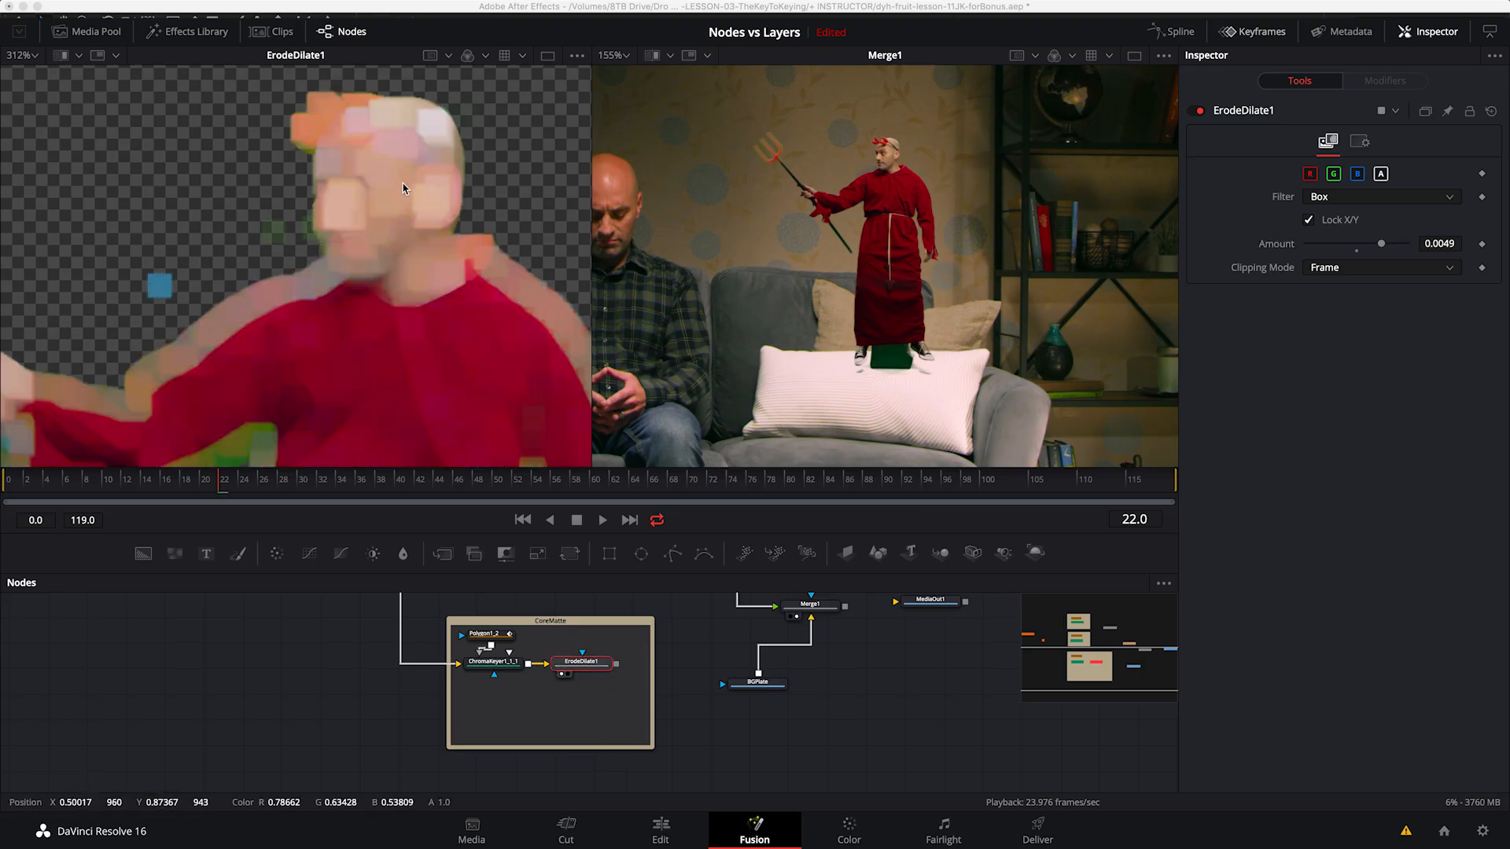
mouse_move(1382, 243)
mouse_down()
mouse_move(1341, 250)
mouse_move(1380, 250)
mouse_up()
key(a)
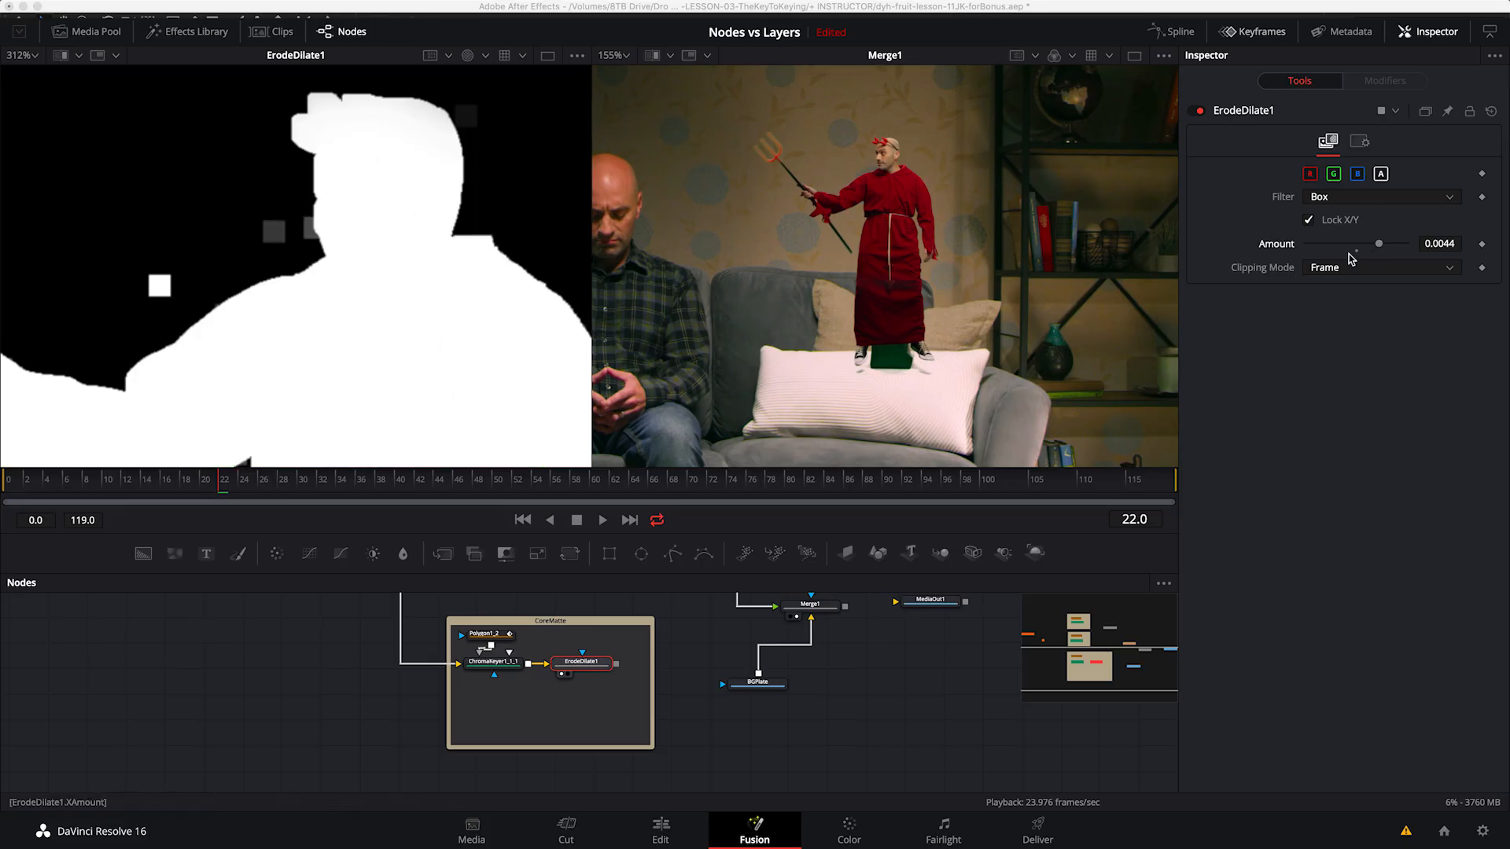
mouse_move(1376, 242)
mouse_down()
mouse_move(1351, 249)
mouse_move(1370, 250)
mouse_up()
key(a)
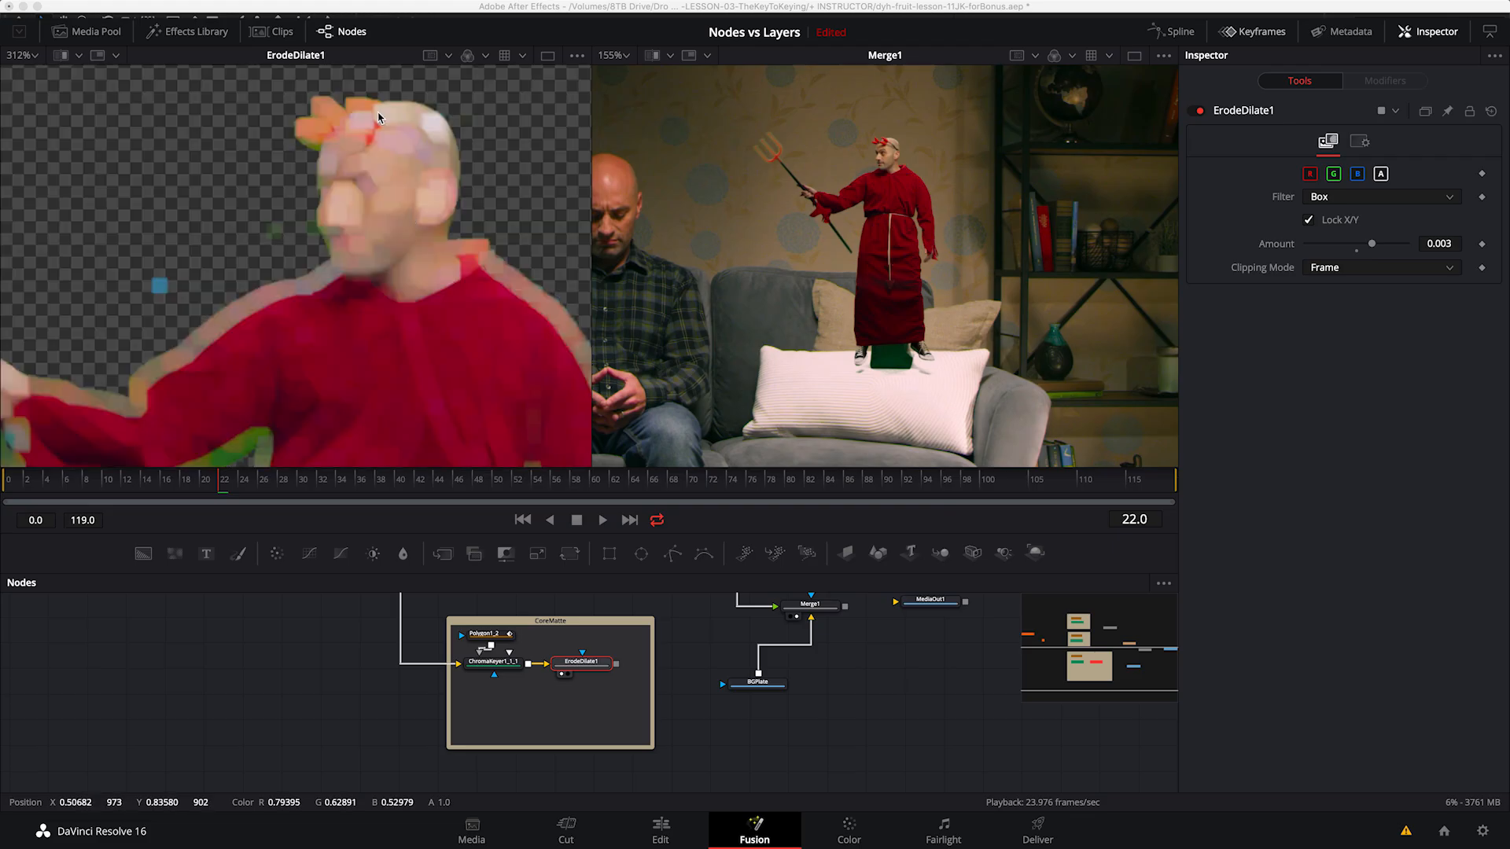
Step: Restrict the Erode / Dilate node to the alpha channel by disabling red, green and blue, and compare alpha with color
click(1358, 174)
click(1334, 174)
click(1310, 174)
key(a)
key(a)
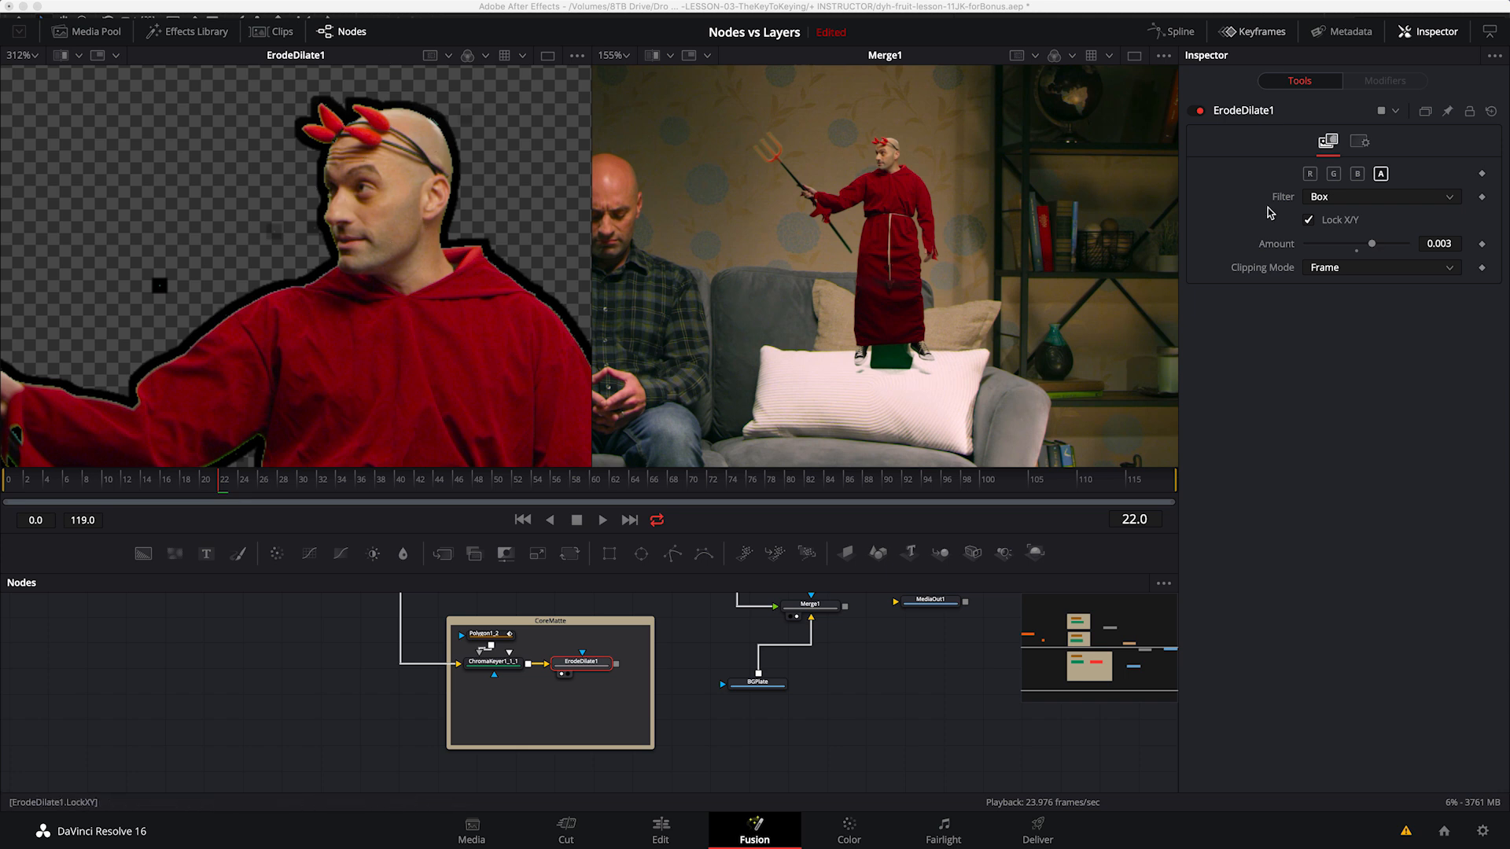
key(a)
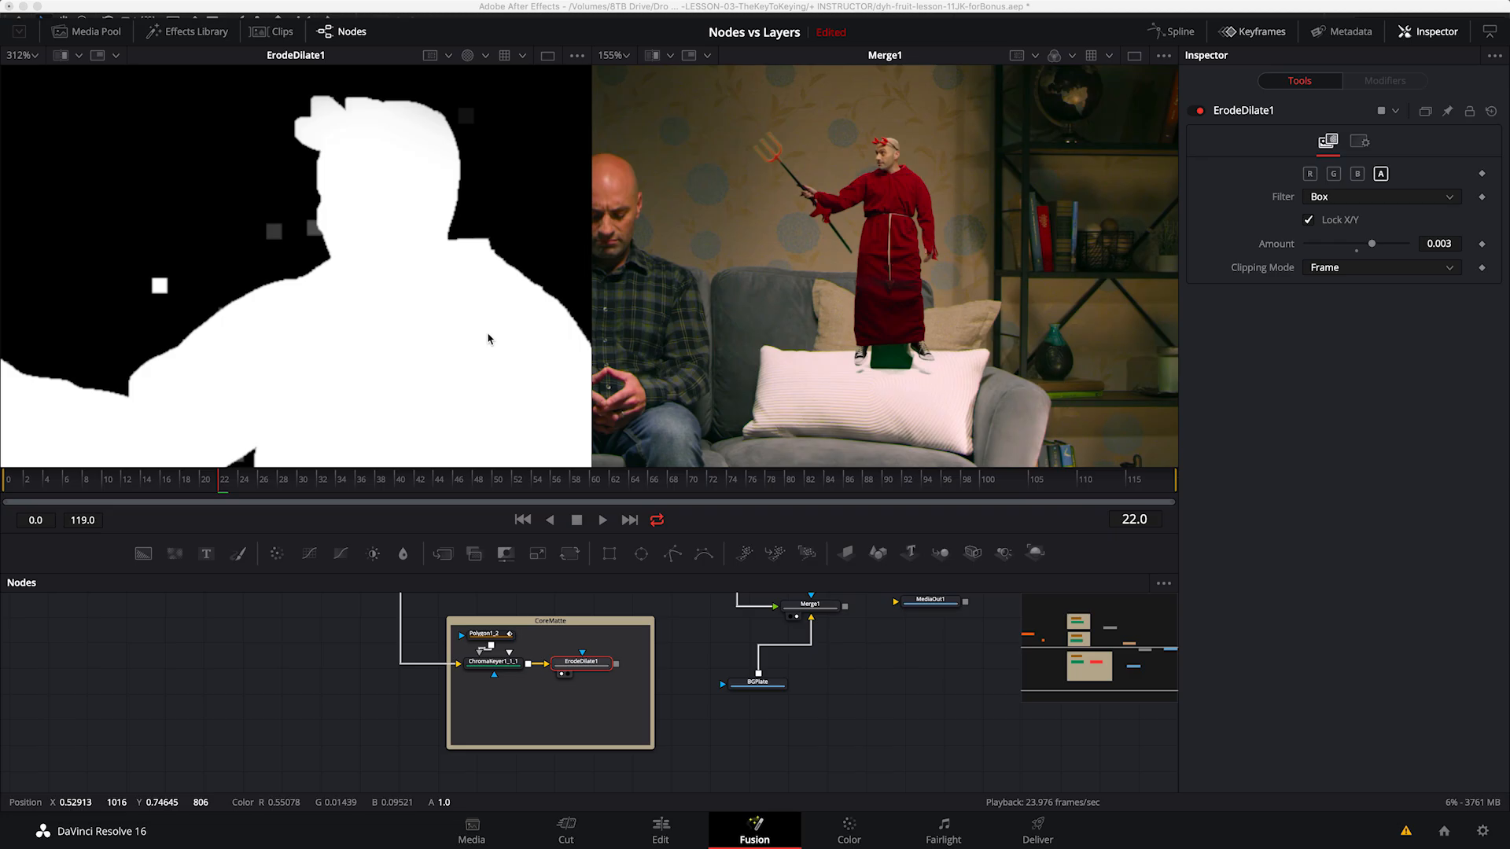
Step: Try the Linear and Gaussian filters on the Erode / Dilate node, settle on Circle, and set Amount to -0.0014
mouse_move(1376, 246)
mouse_down()
mouse_move(1390, 245)
mouse_move(1334, 253)
mouse_move(1383, 257)
mouse_up()
click(1356, 199)
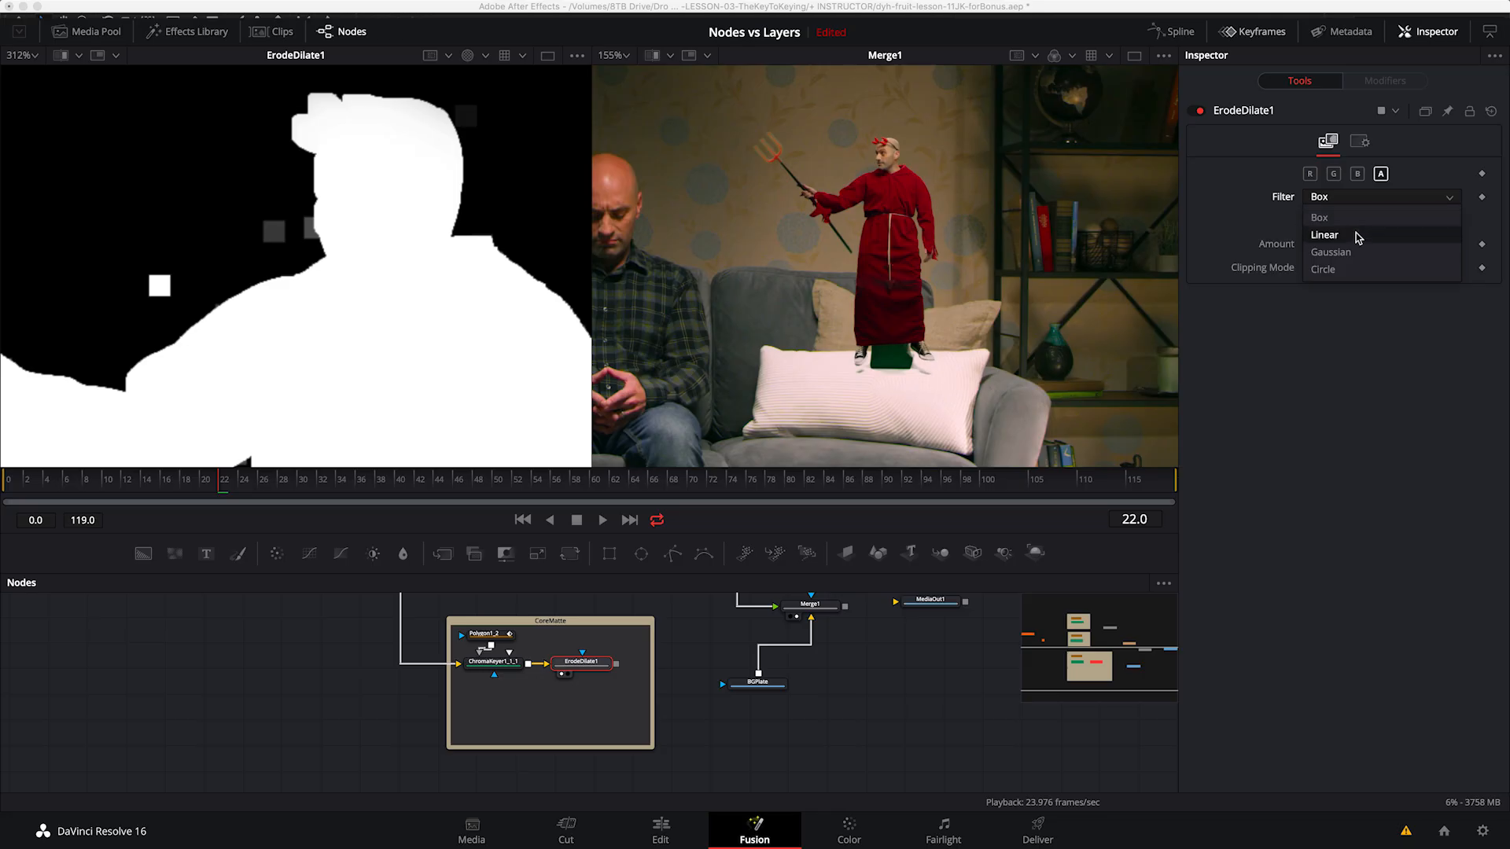
click(1357, 232)
click(1347, 199)
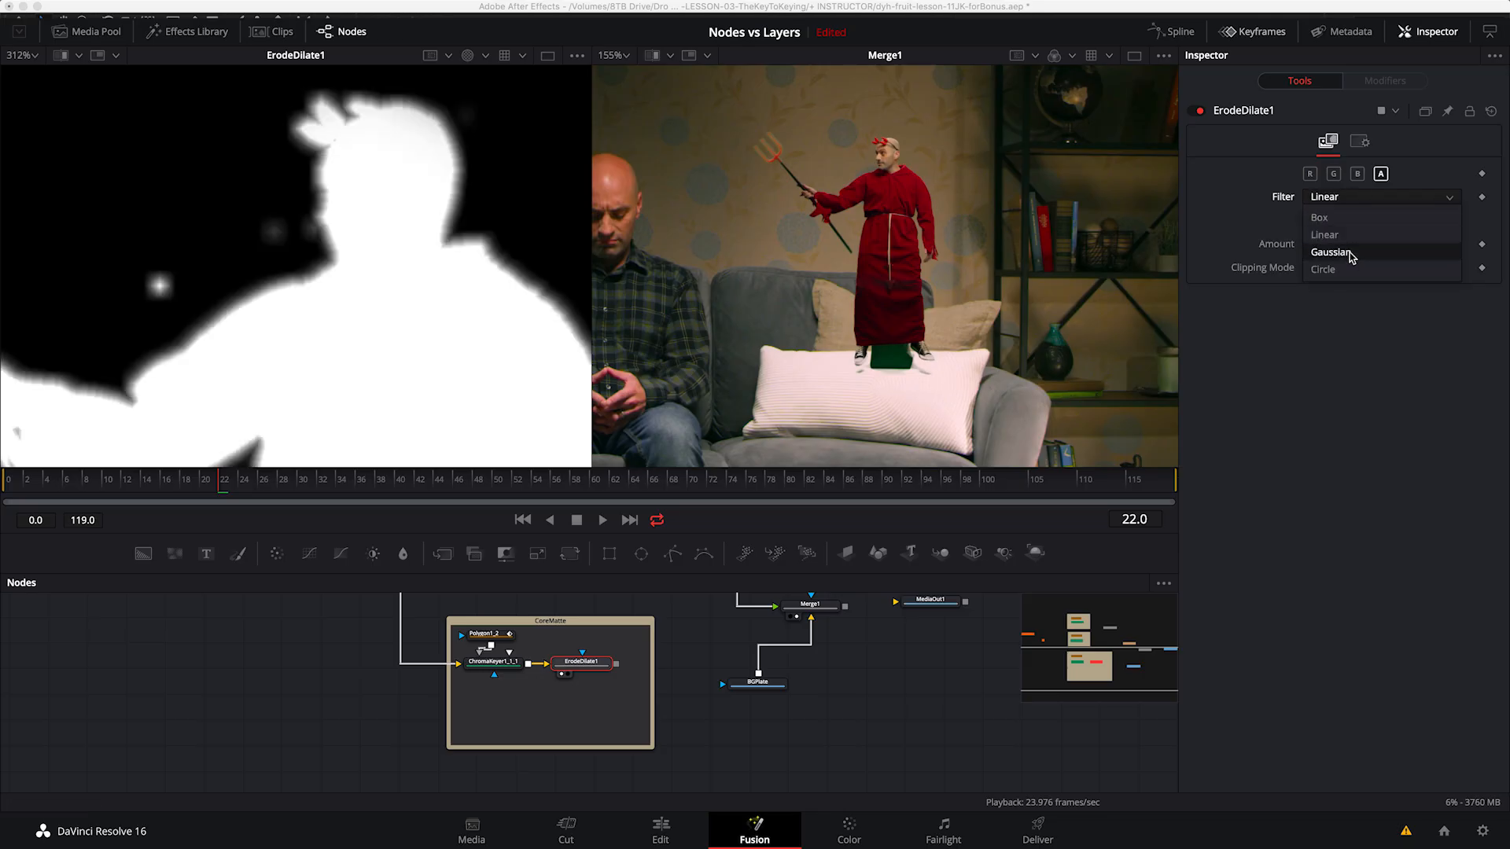
click(1349, 252)
click(1347, 199)
click(1328, 269)
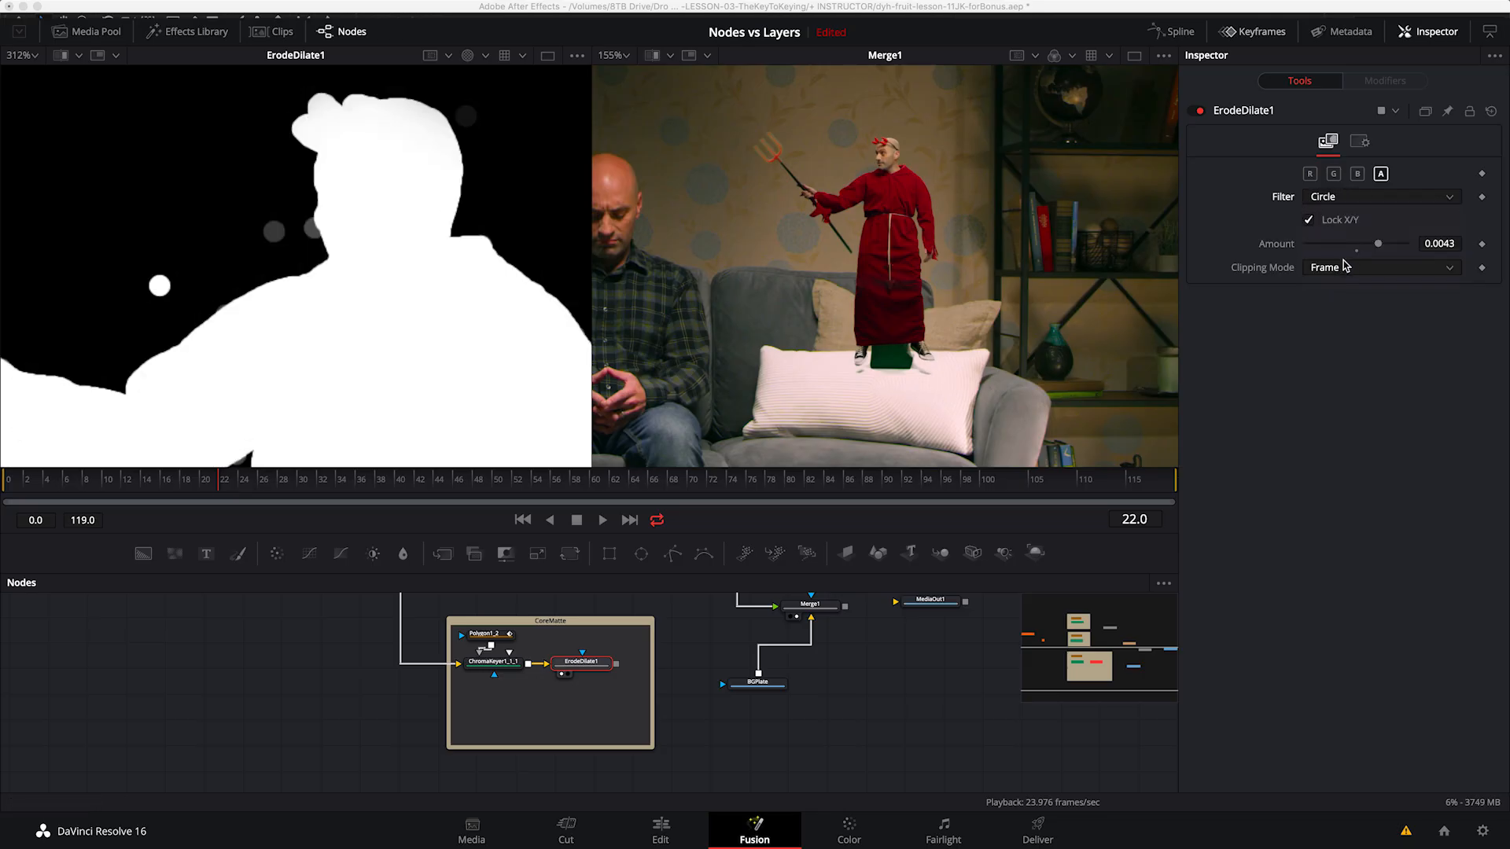
drag(1376, 245, 1350, 246)
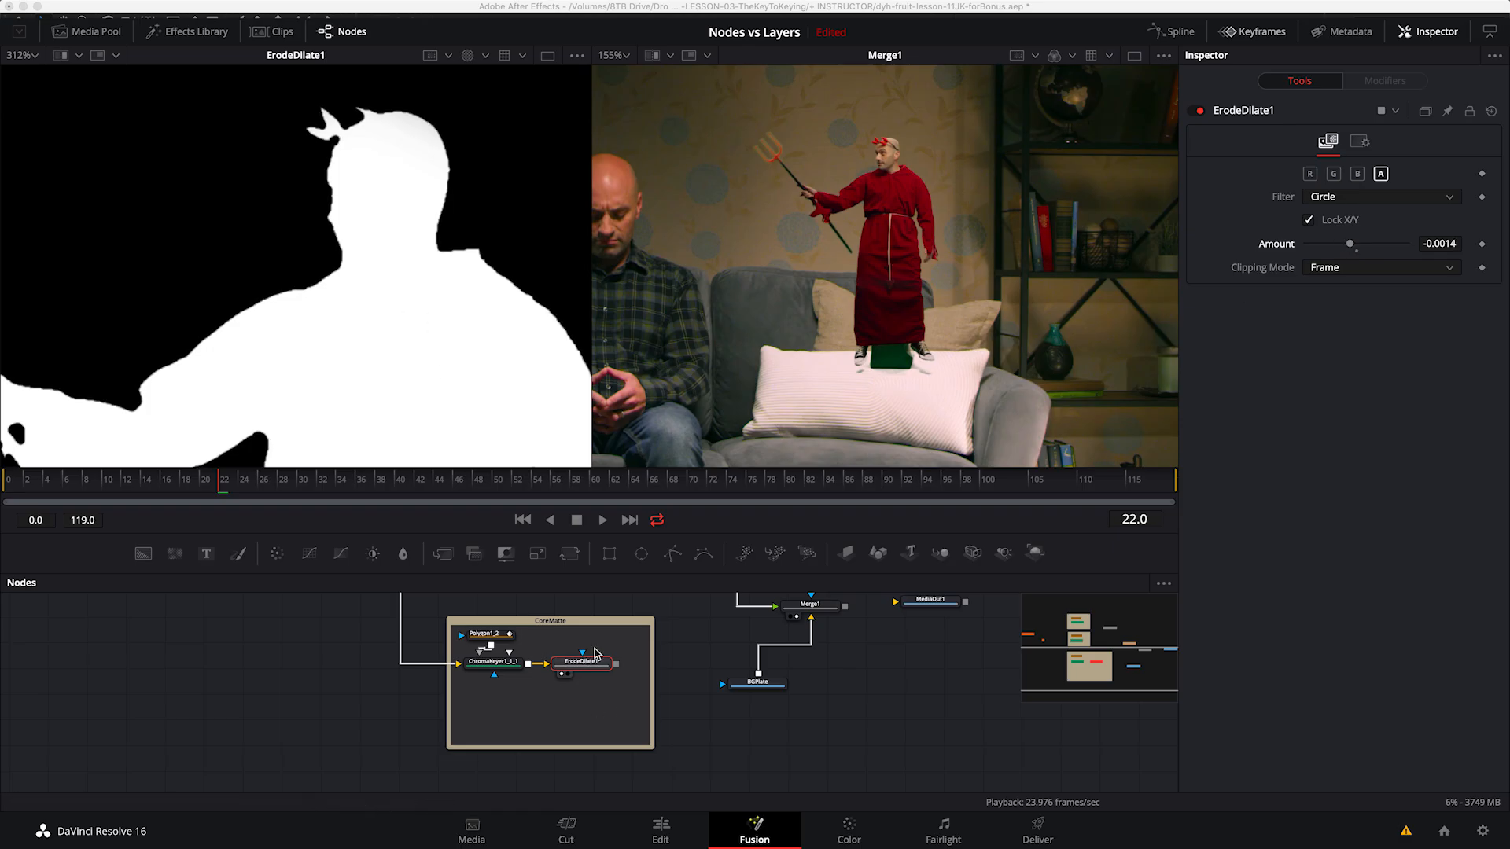
Step: Add a Blur node and connect it below the Erode / Dilate node in the Core Matte underlay
drag(587, 665, 586, 663)
click(710, 711)
key(shift+space)
text(blur)
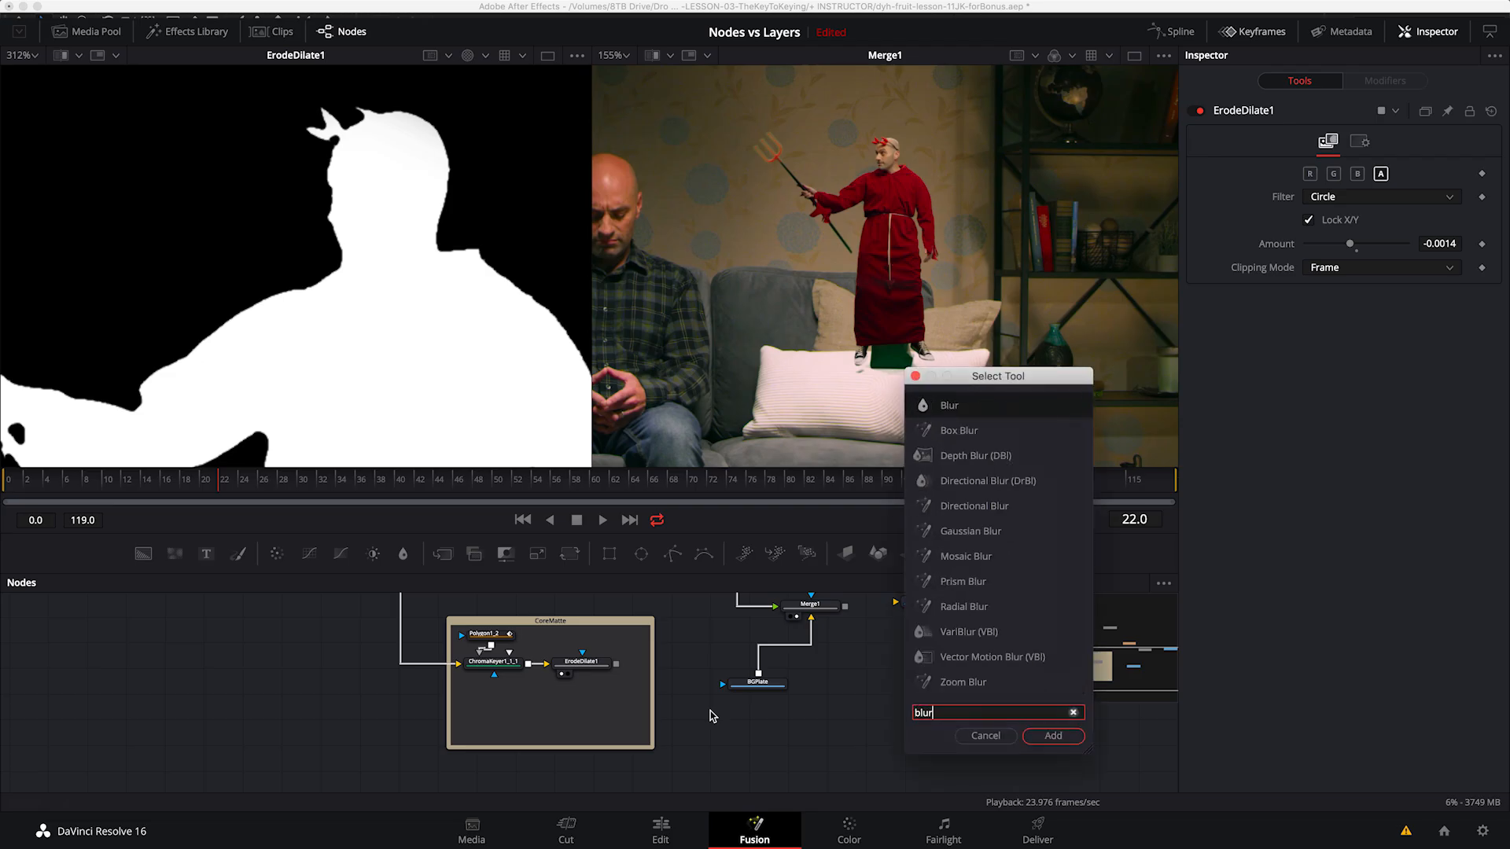
key(Return)
drag(774, 735, 586, 701)
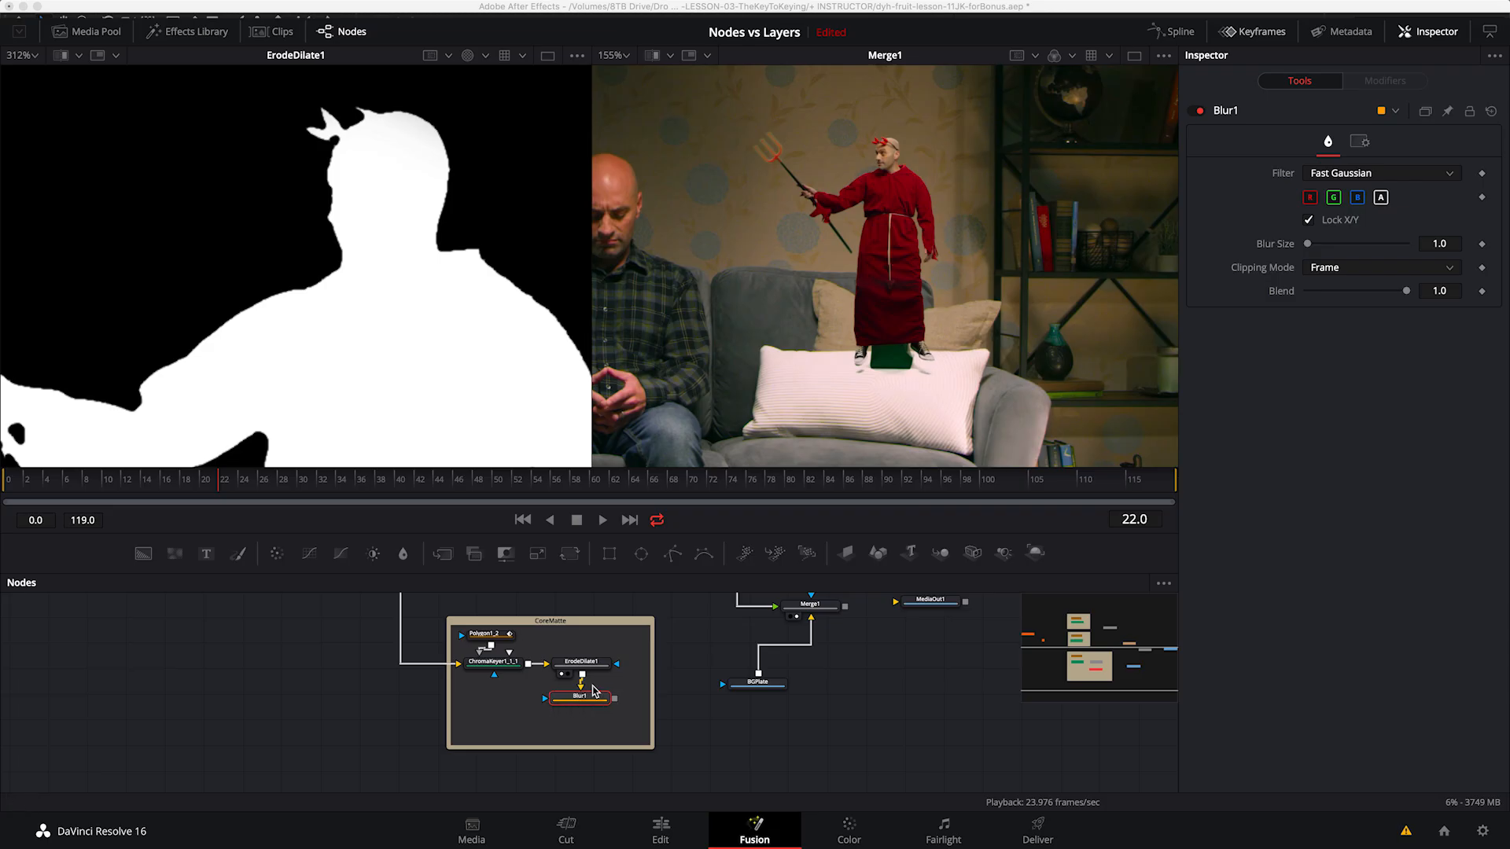
Step: View the Blur node's output, limit the blur to the alpha channel, and set Blur Size to 1.6
key(1)
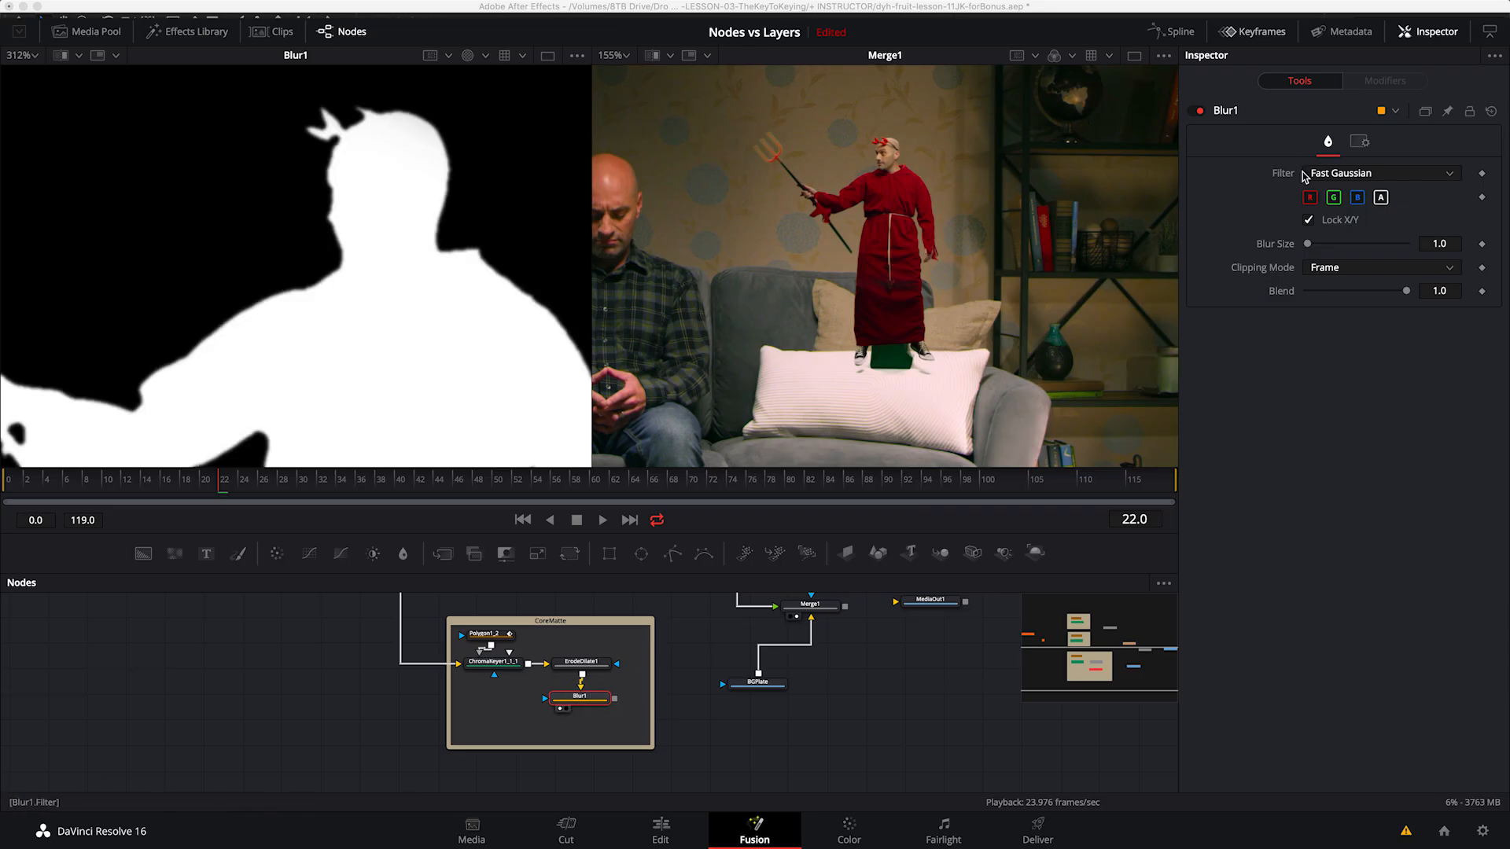
click(1357, 198)
click(1333, 198)
click(1310, 197)
drag(1319, 247, 1314, 249)
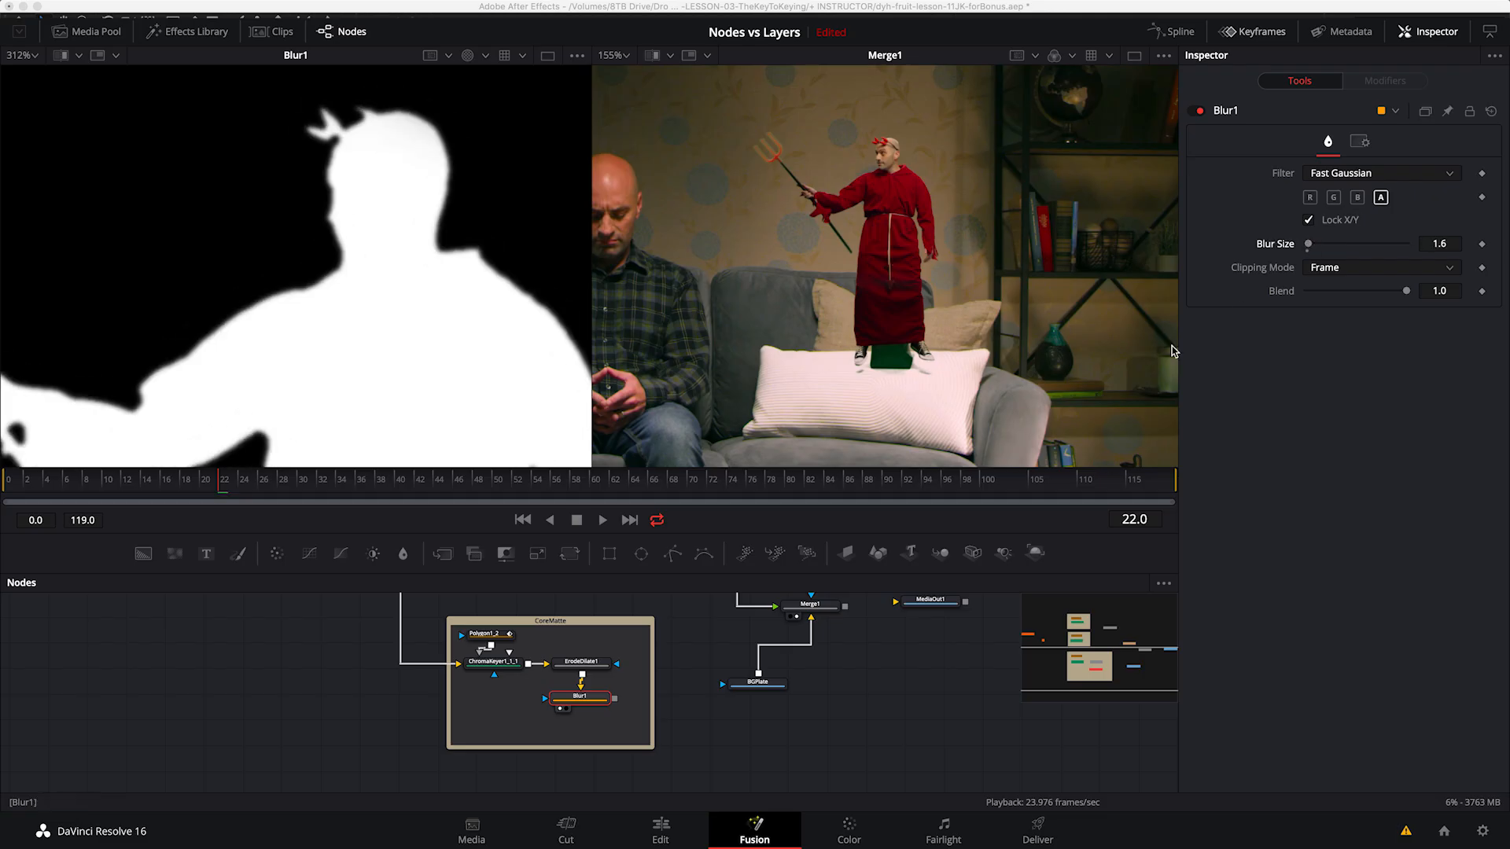
click(610, 649)
drag(579, 698, 582, 700)
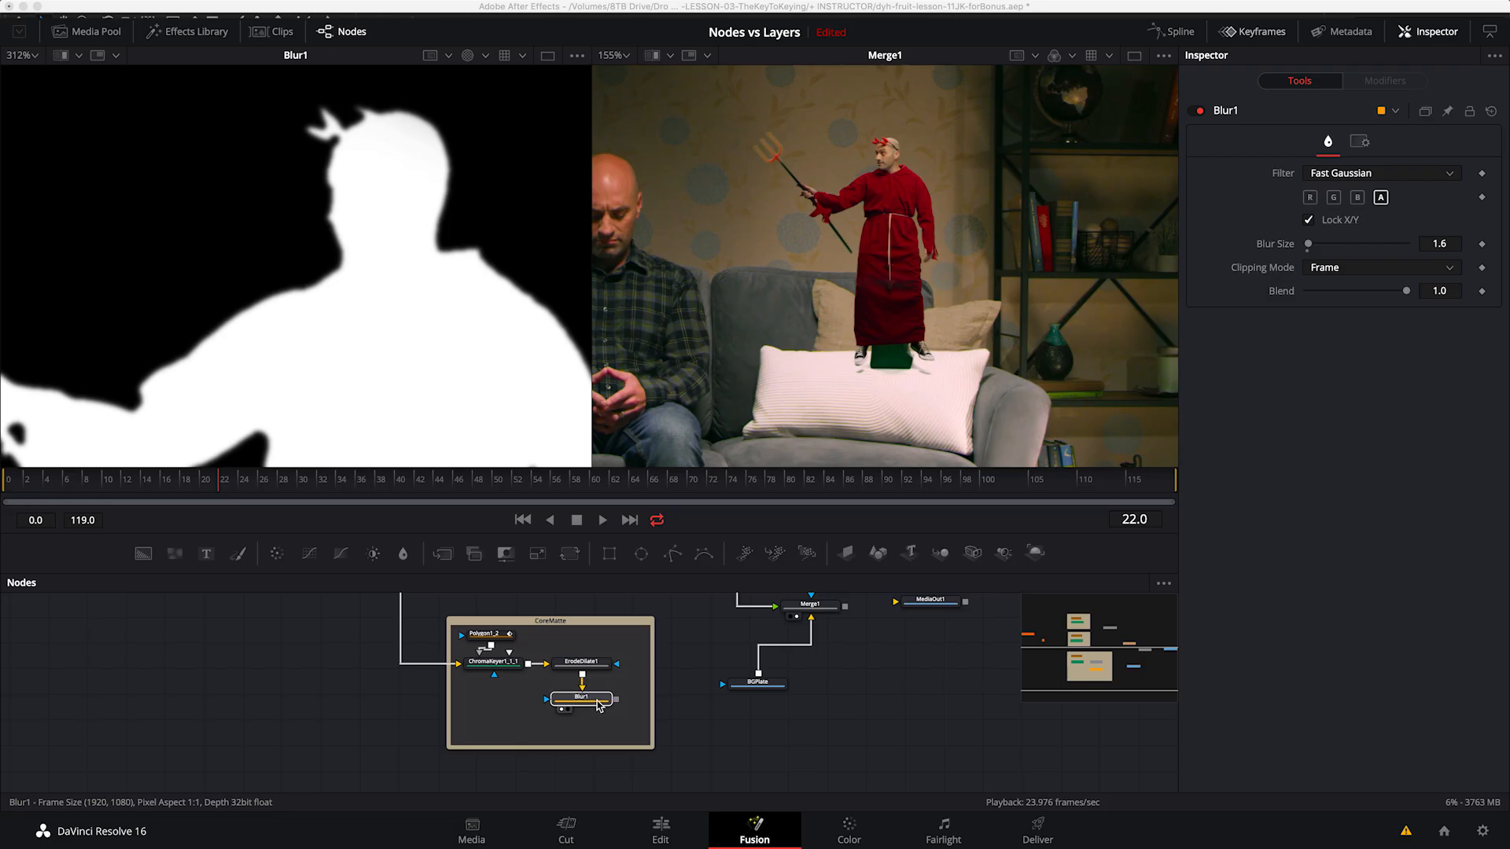
Step: Examine the blurred core matte around the devil's head and shoulders, alternating between color and alpha
key(c)
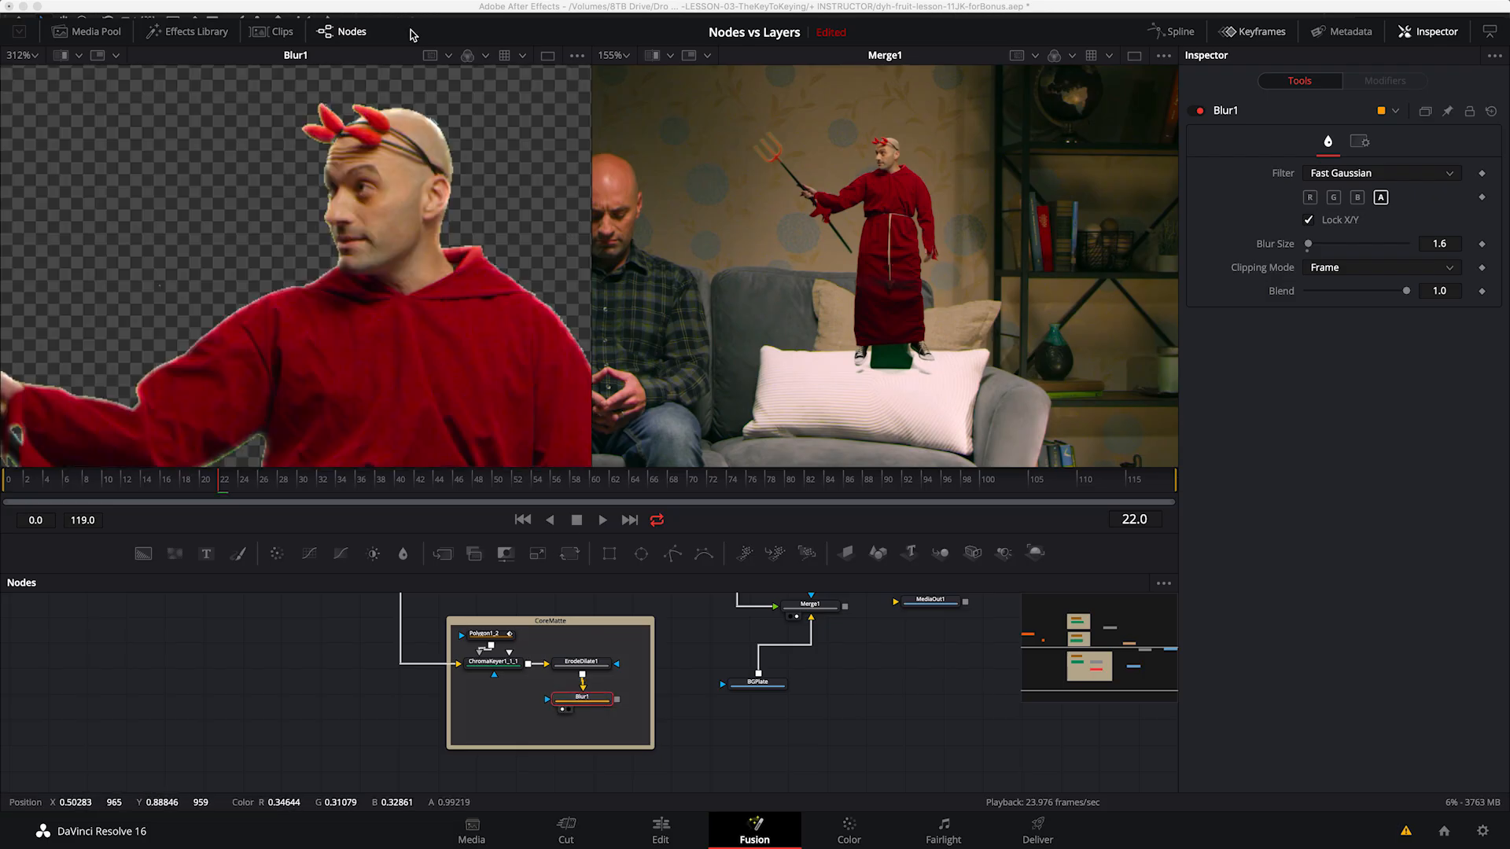
drag(586, 703, 585, 700)
key(a)
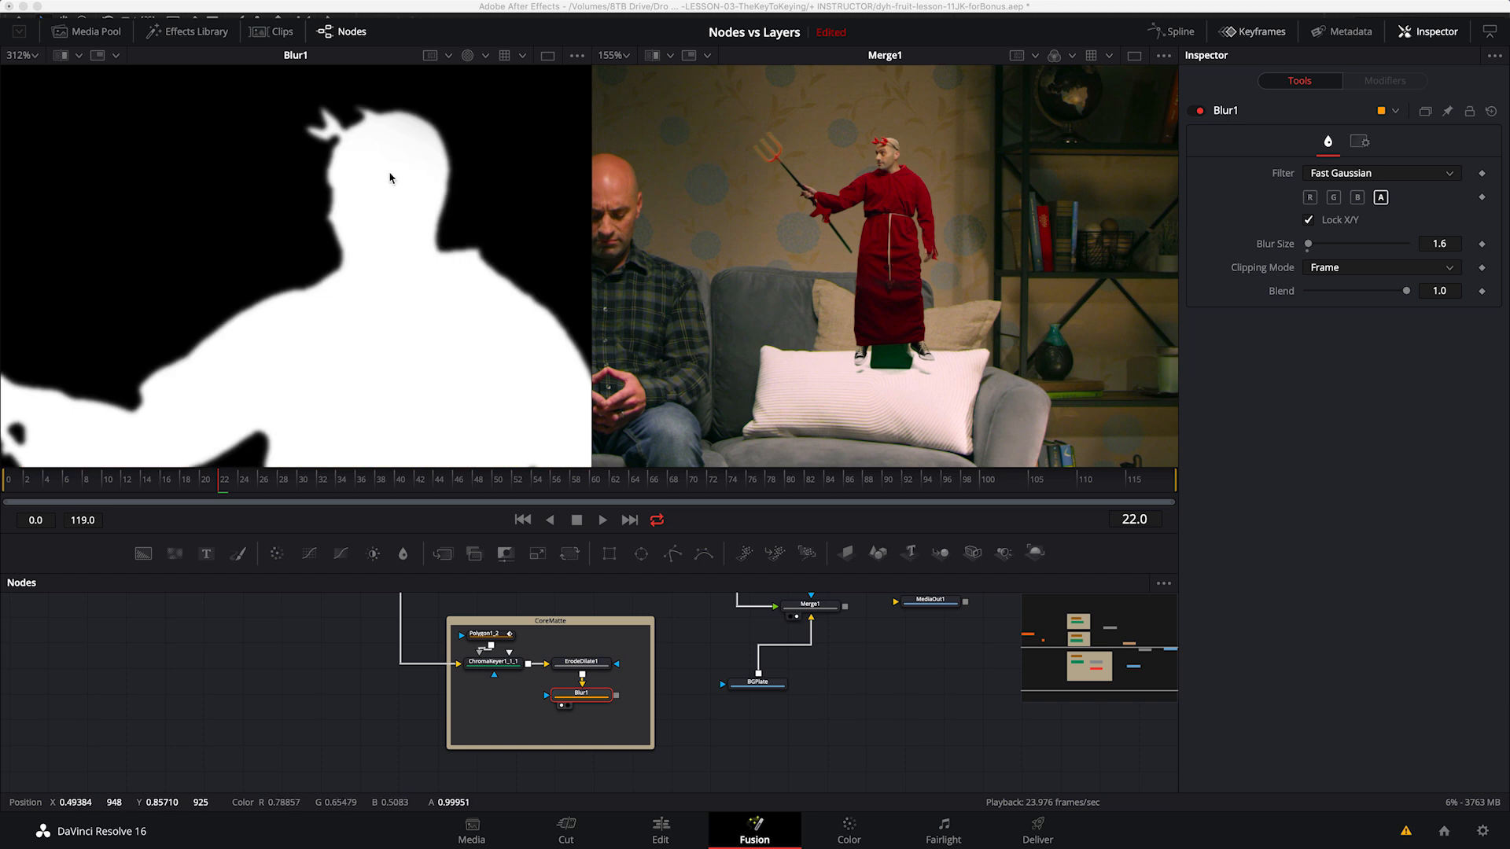
key(c)
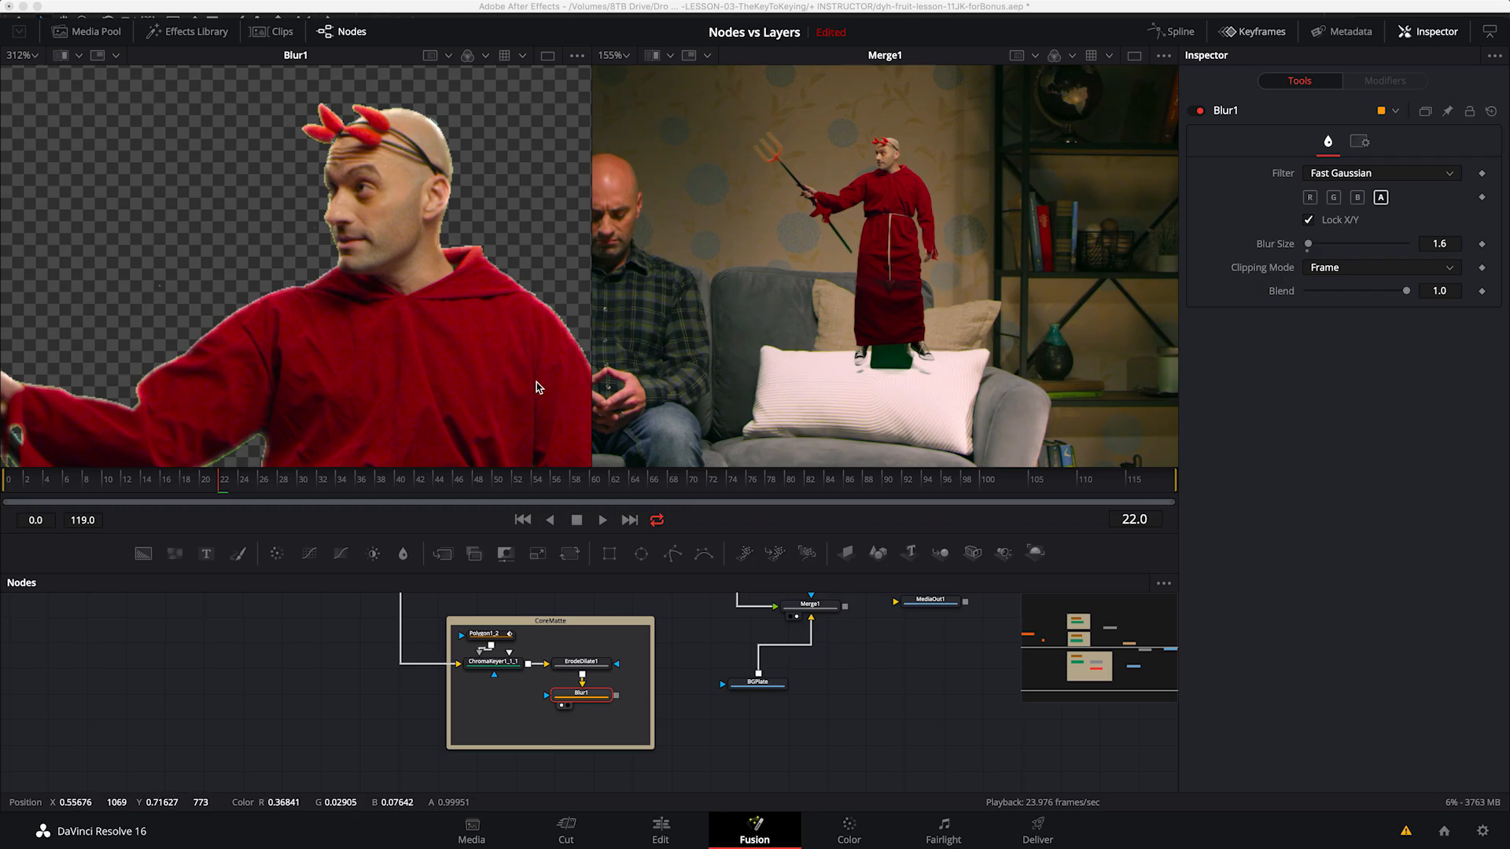
key(a)
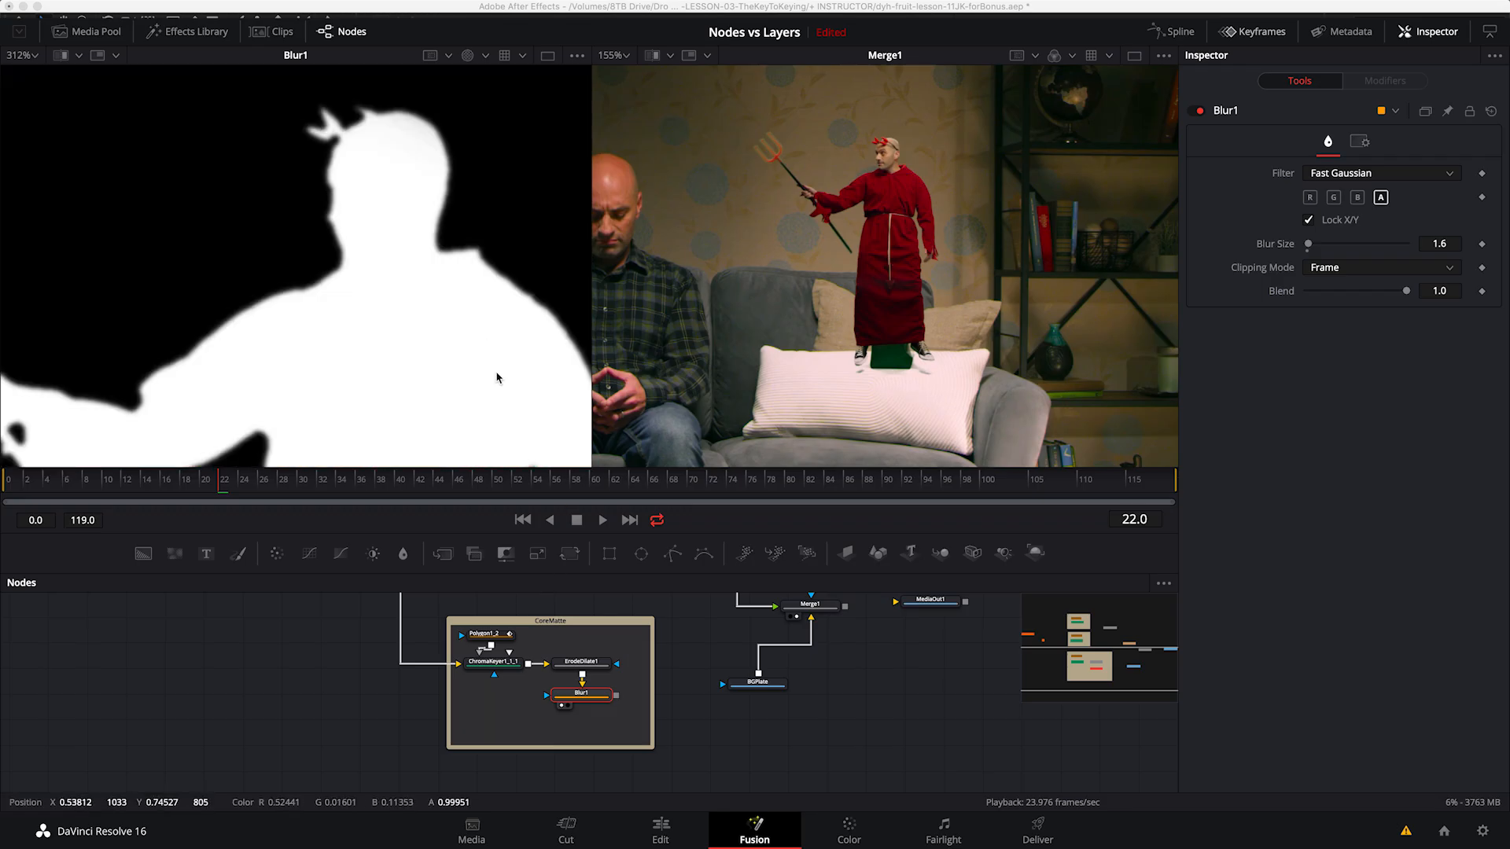
key(c)
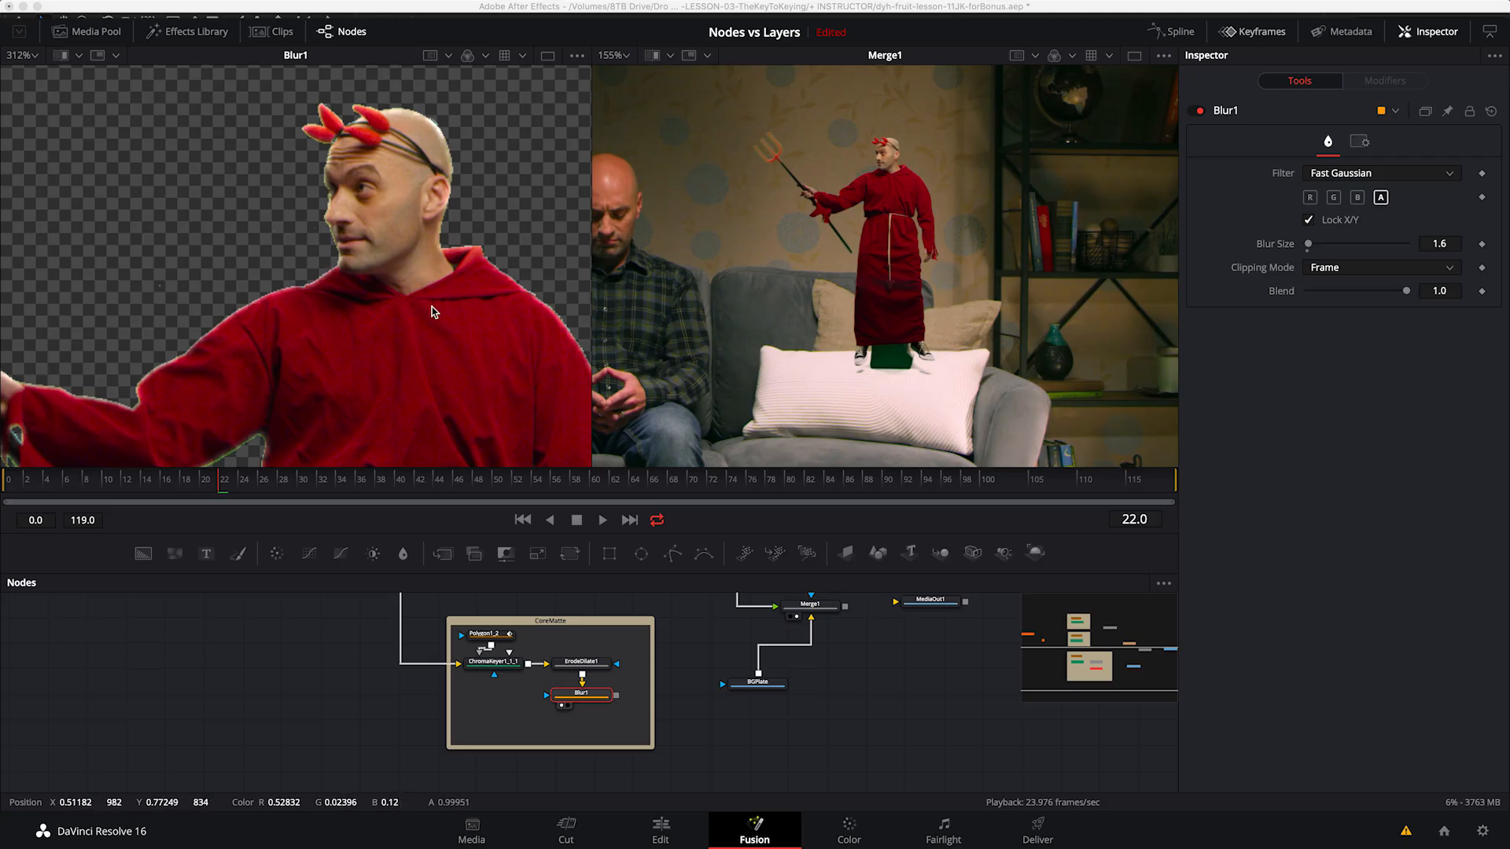
key(a)
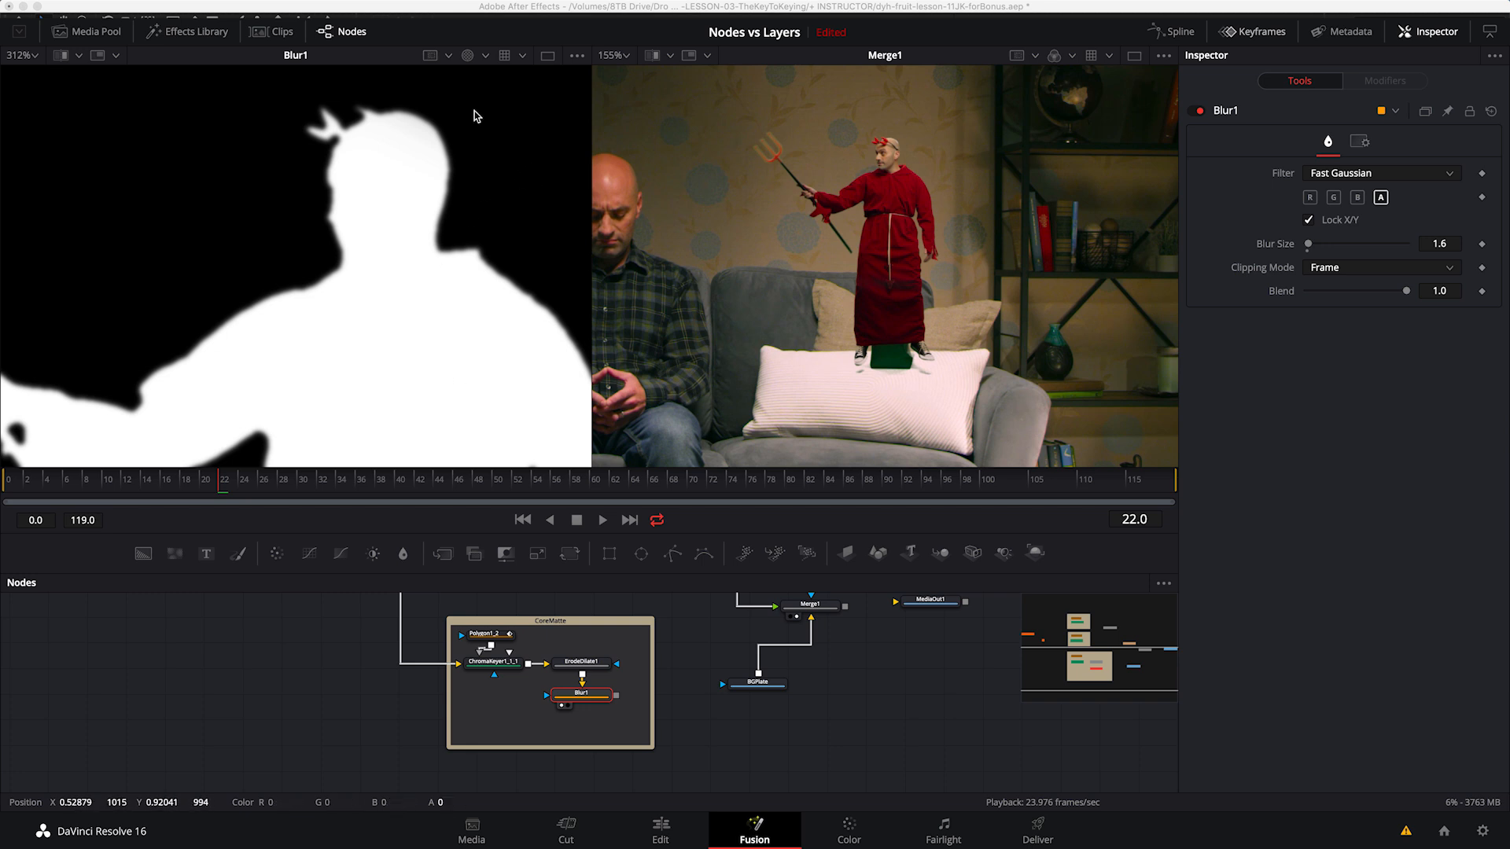
key(c)
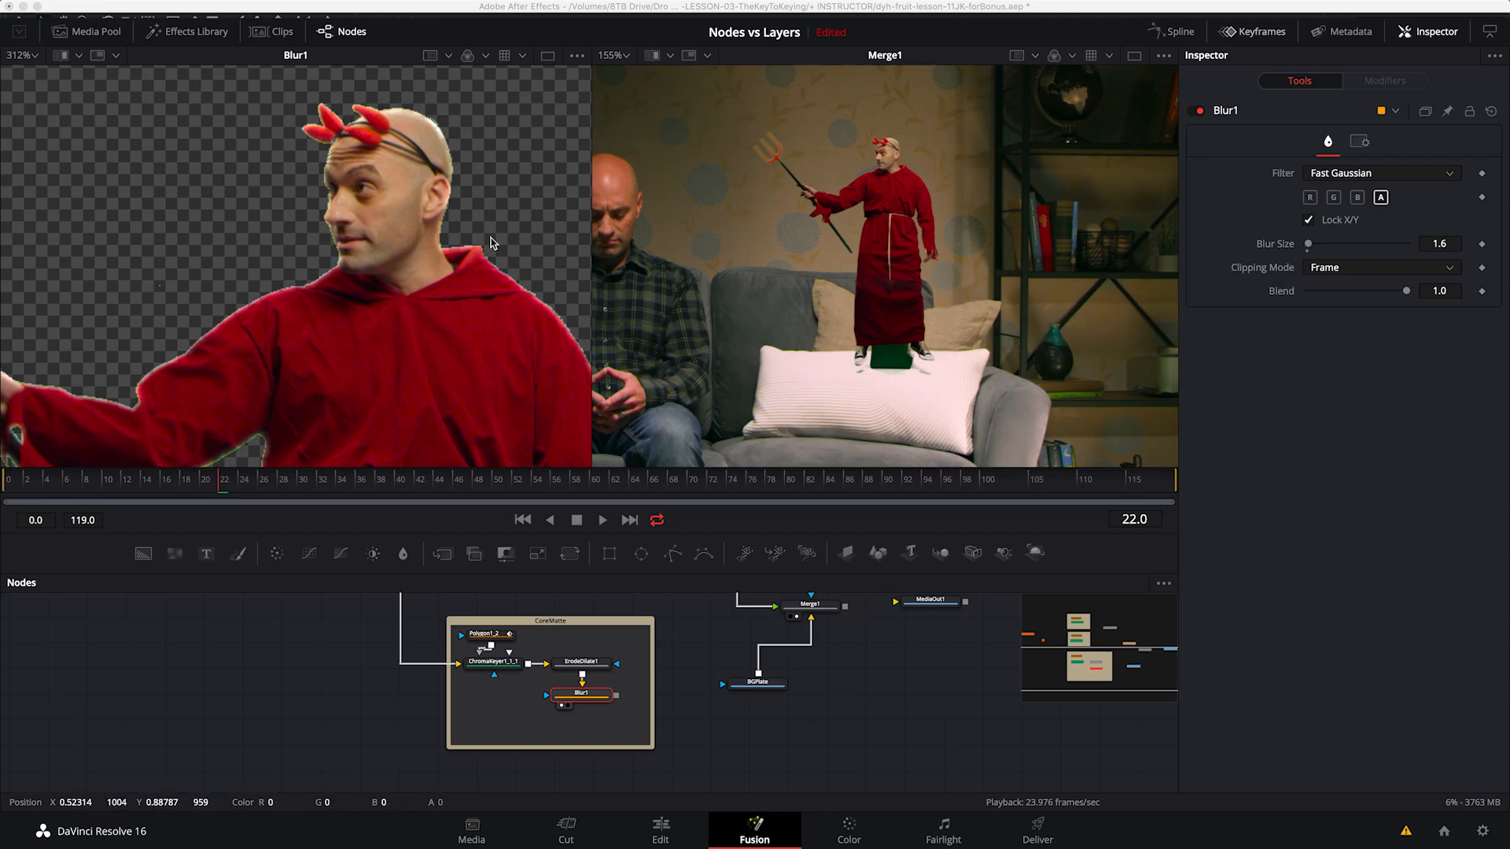
key(a)
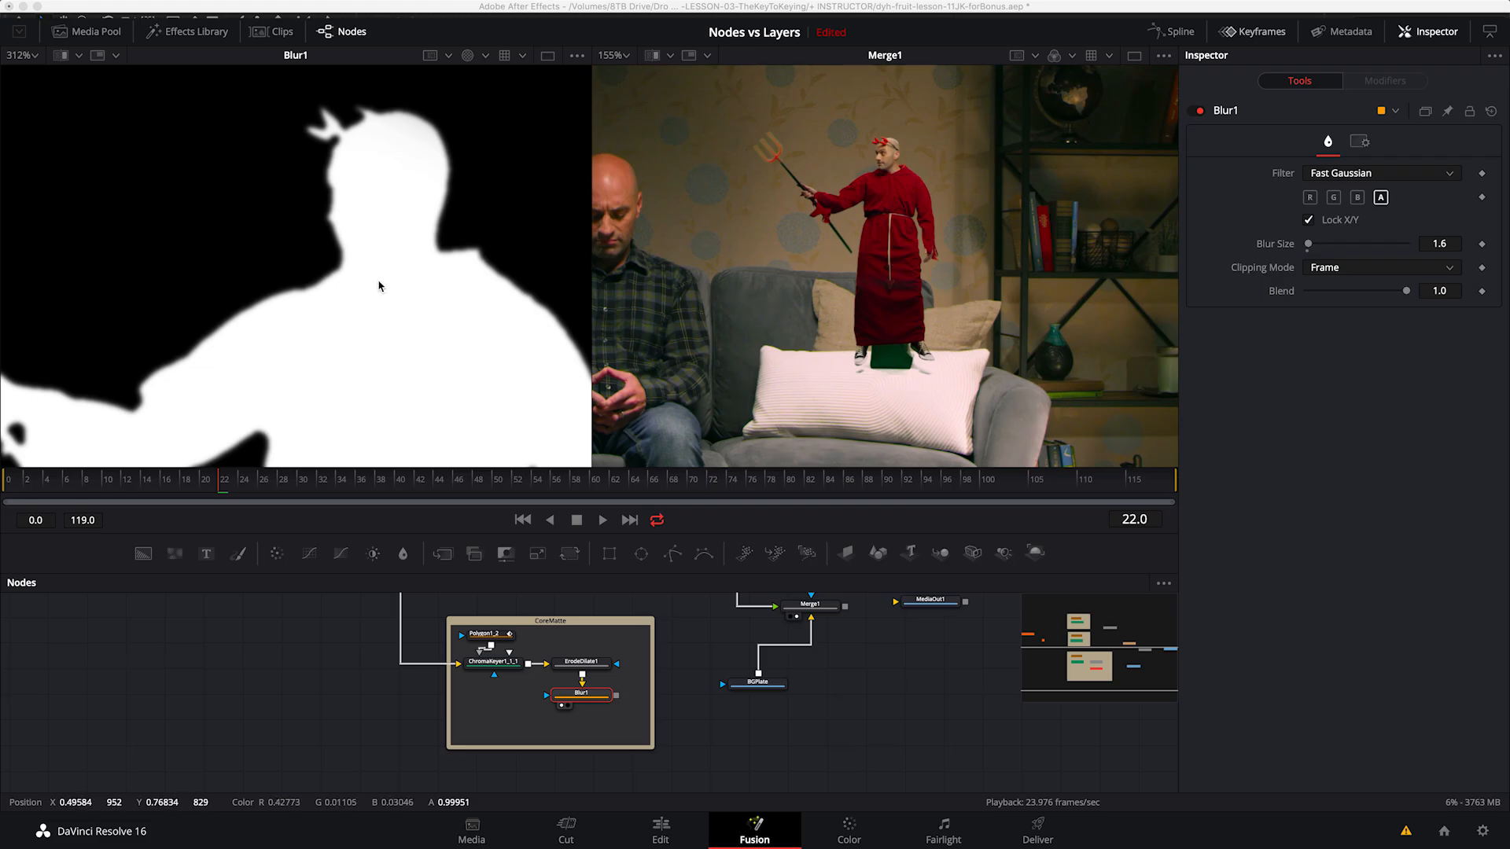
key(c)
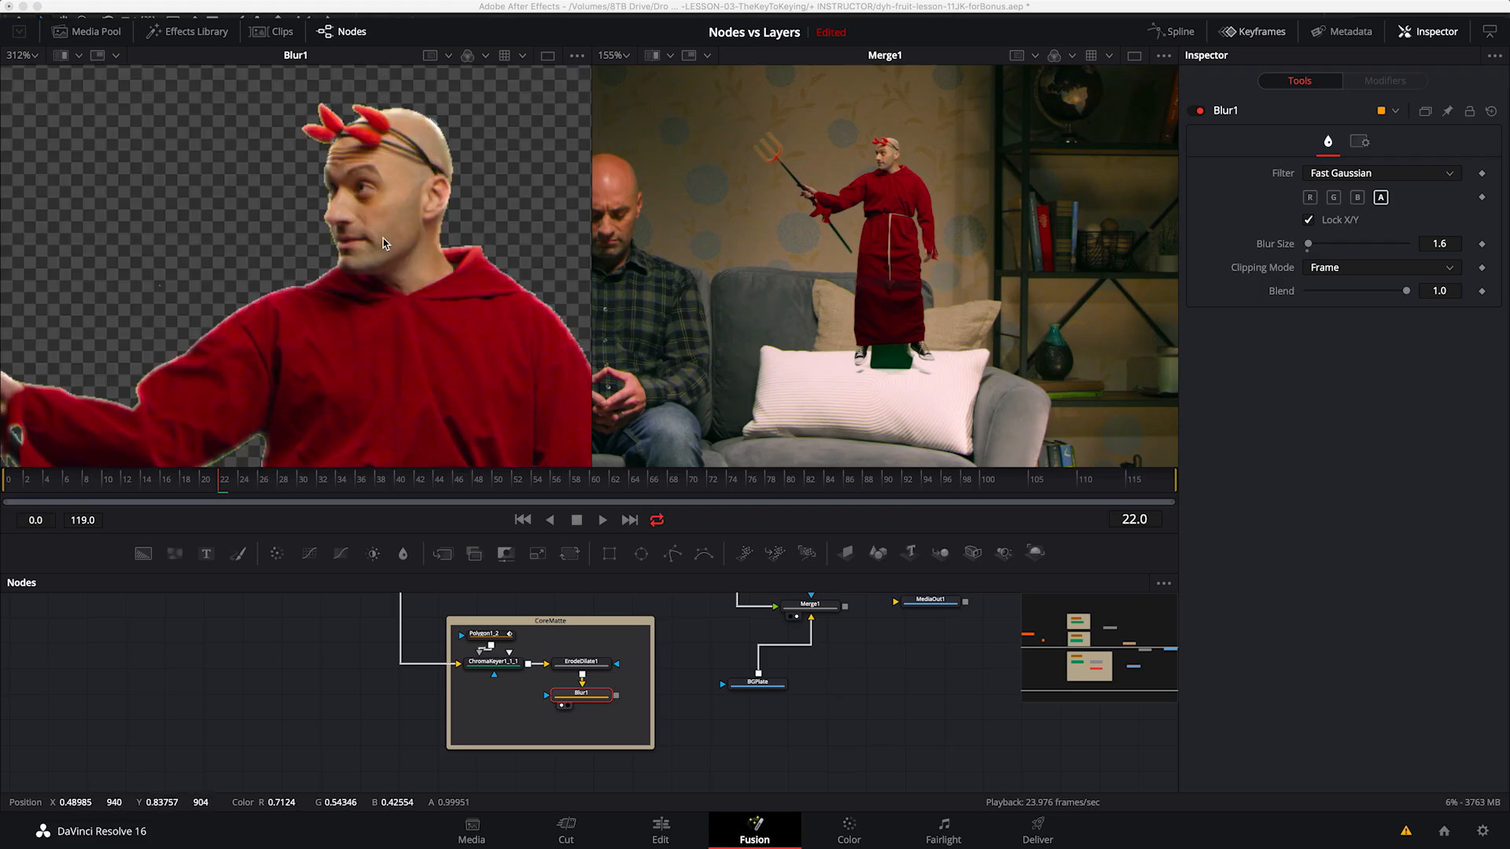
key(a)
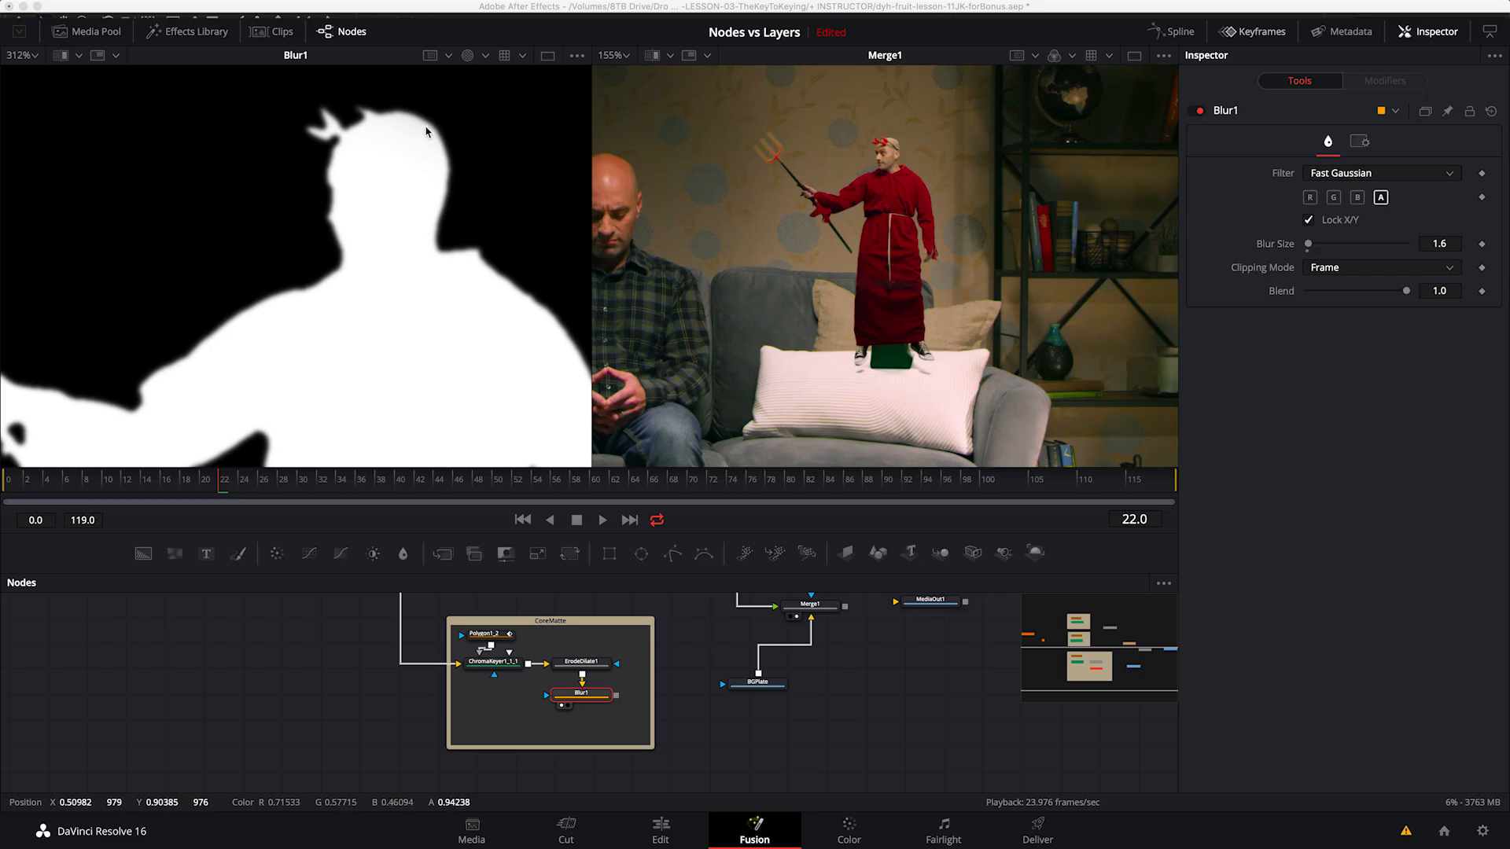
key(c)
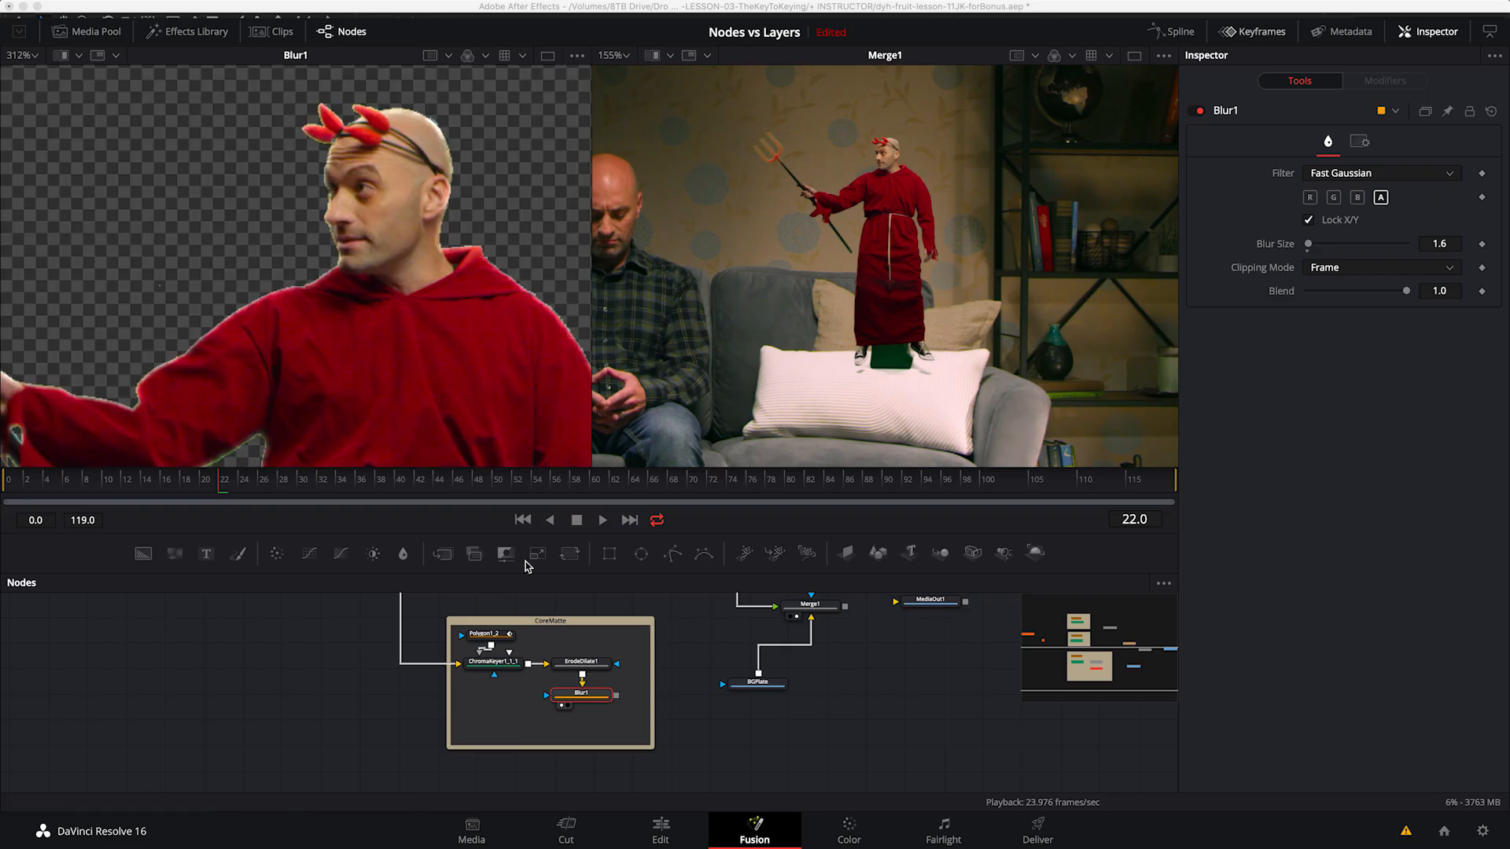
Step: Add a Merge node outside the Core Matte underlay for combining the core matte with the edge keys
click(688, 640)
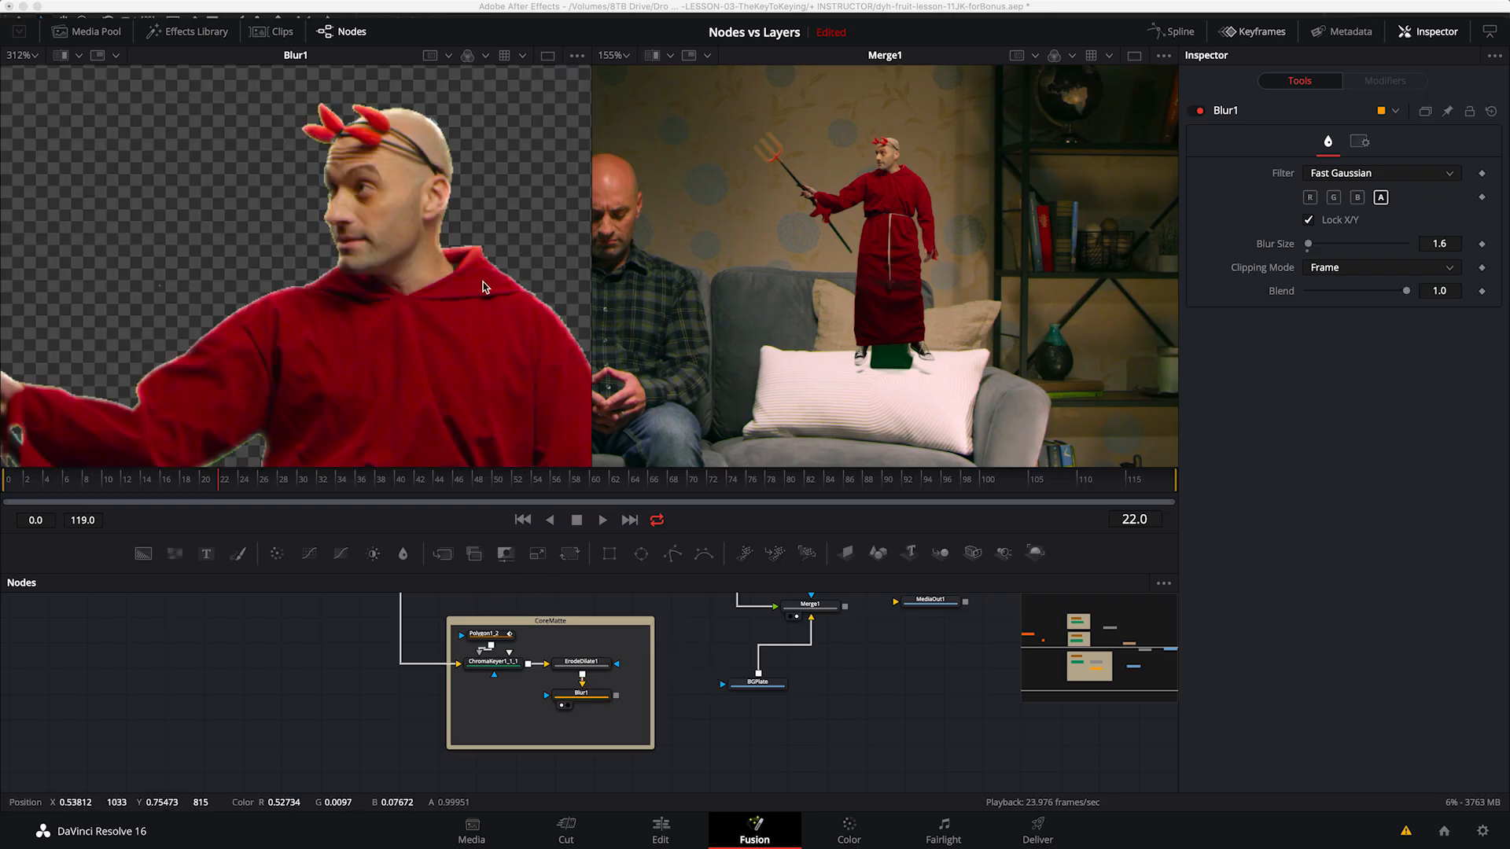
scroll(650, 748, down, 2)
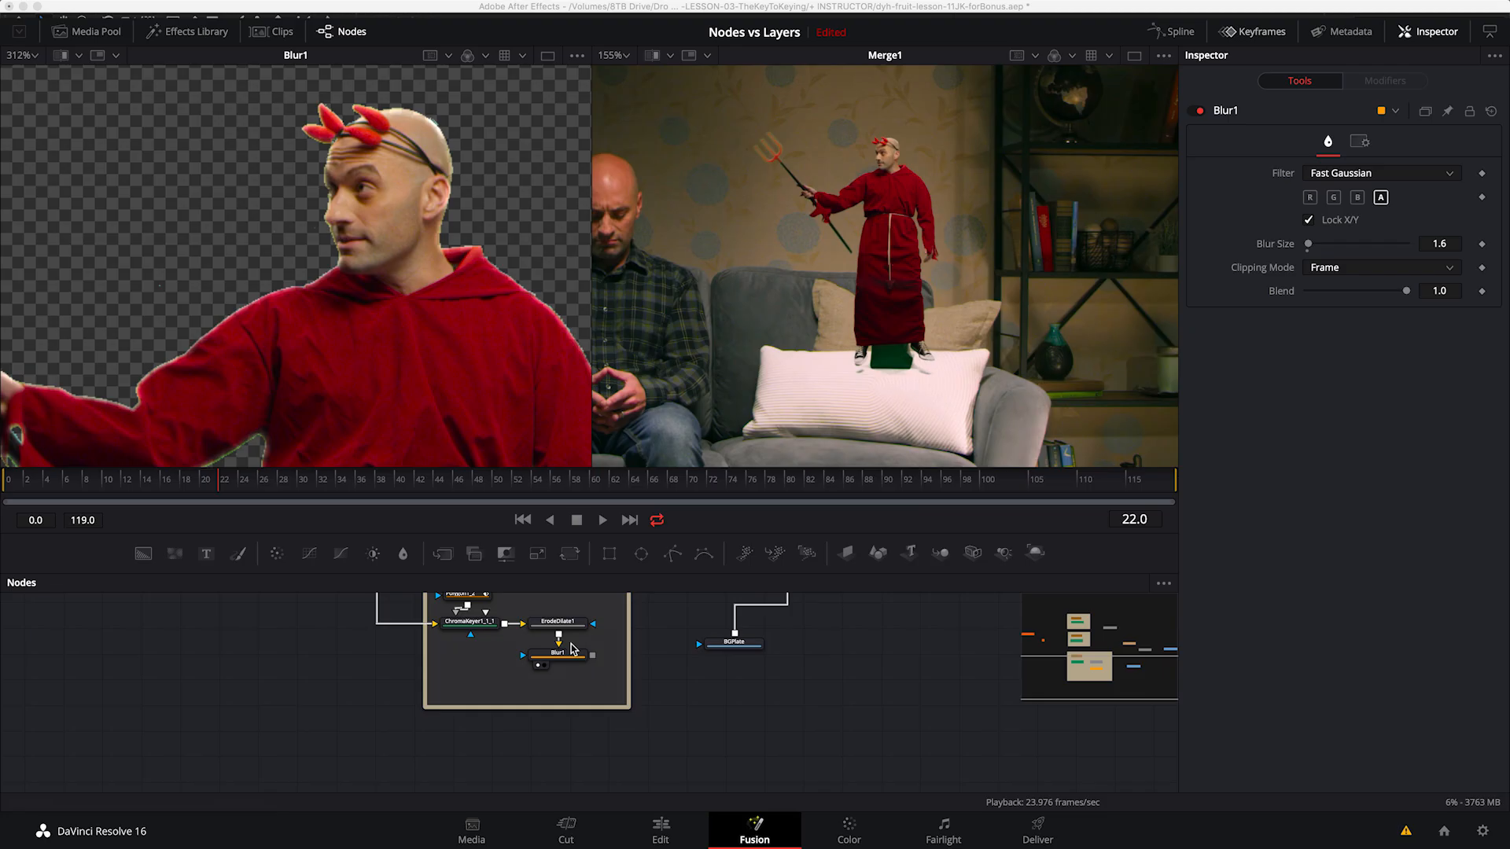
drag(573, 643, 572, 647)
click(692, 717)
key(shift+space)
text(blur)
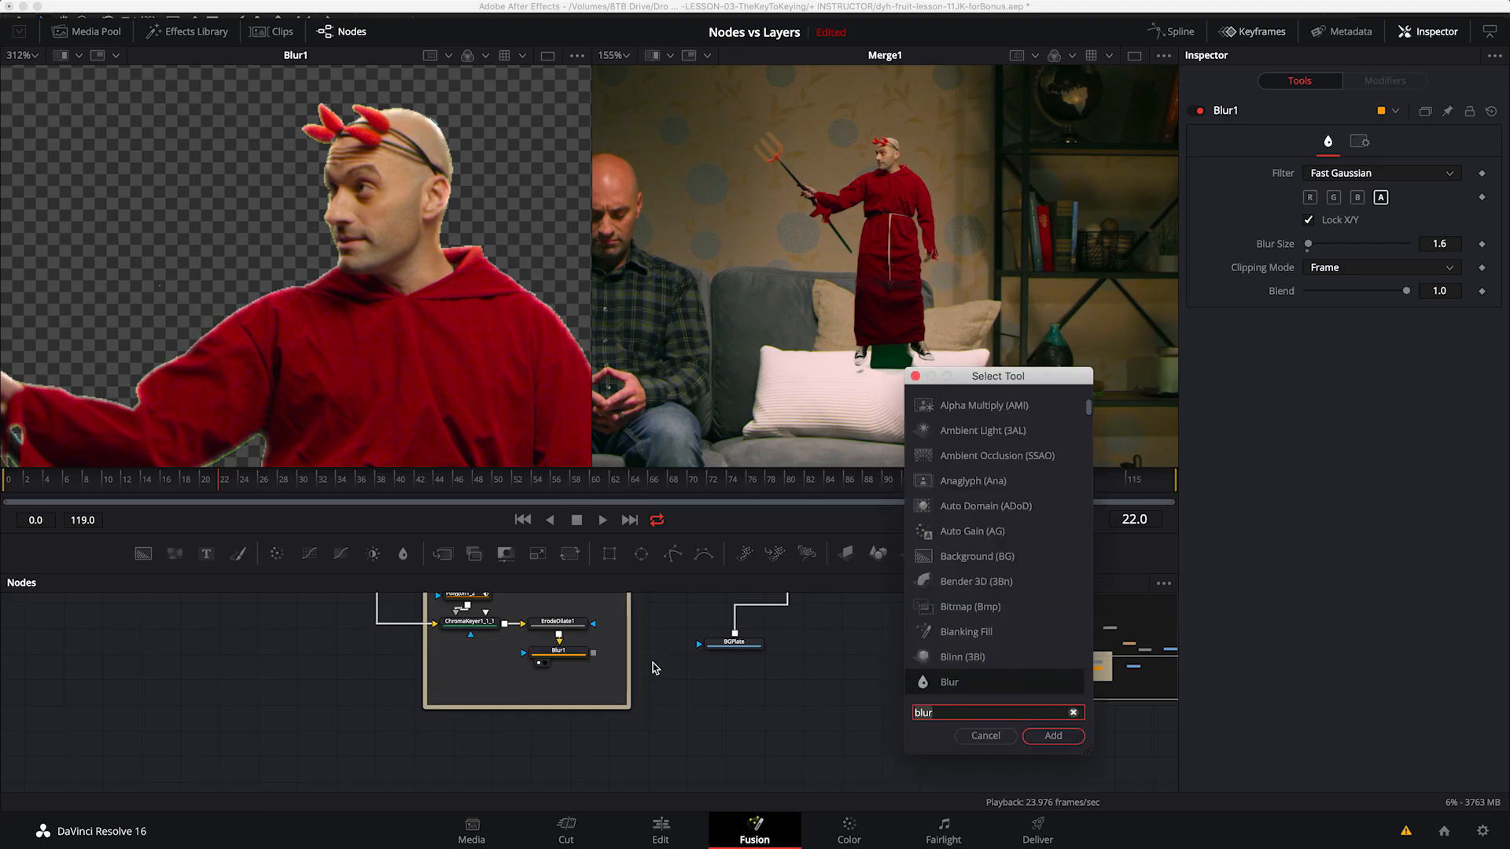
key(BackSpace)
key(BackSpace)
key(BackSpace)
key(BackSpace)
text(merge)
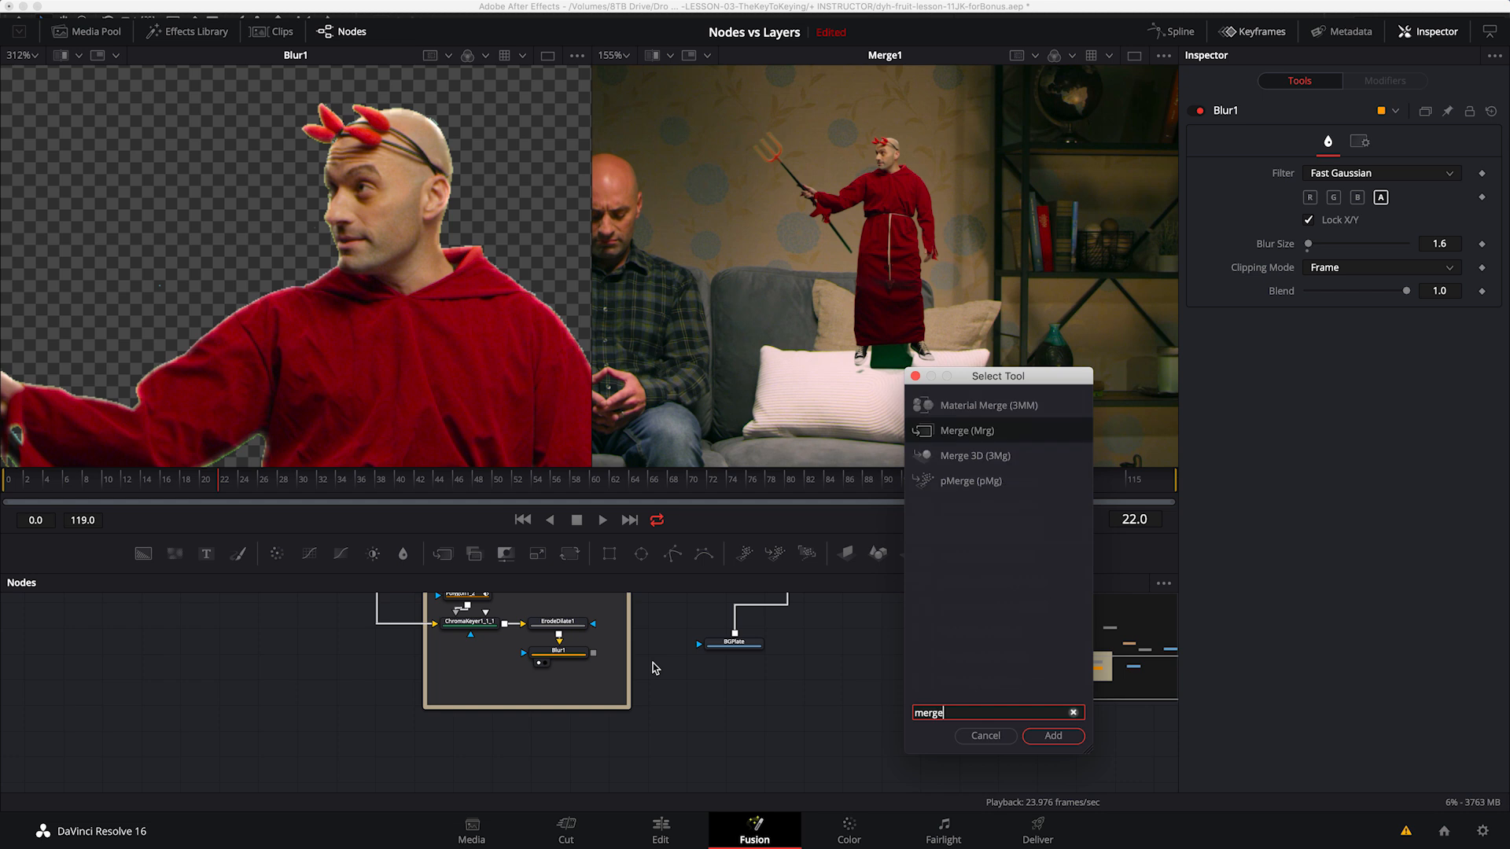
key(Return)
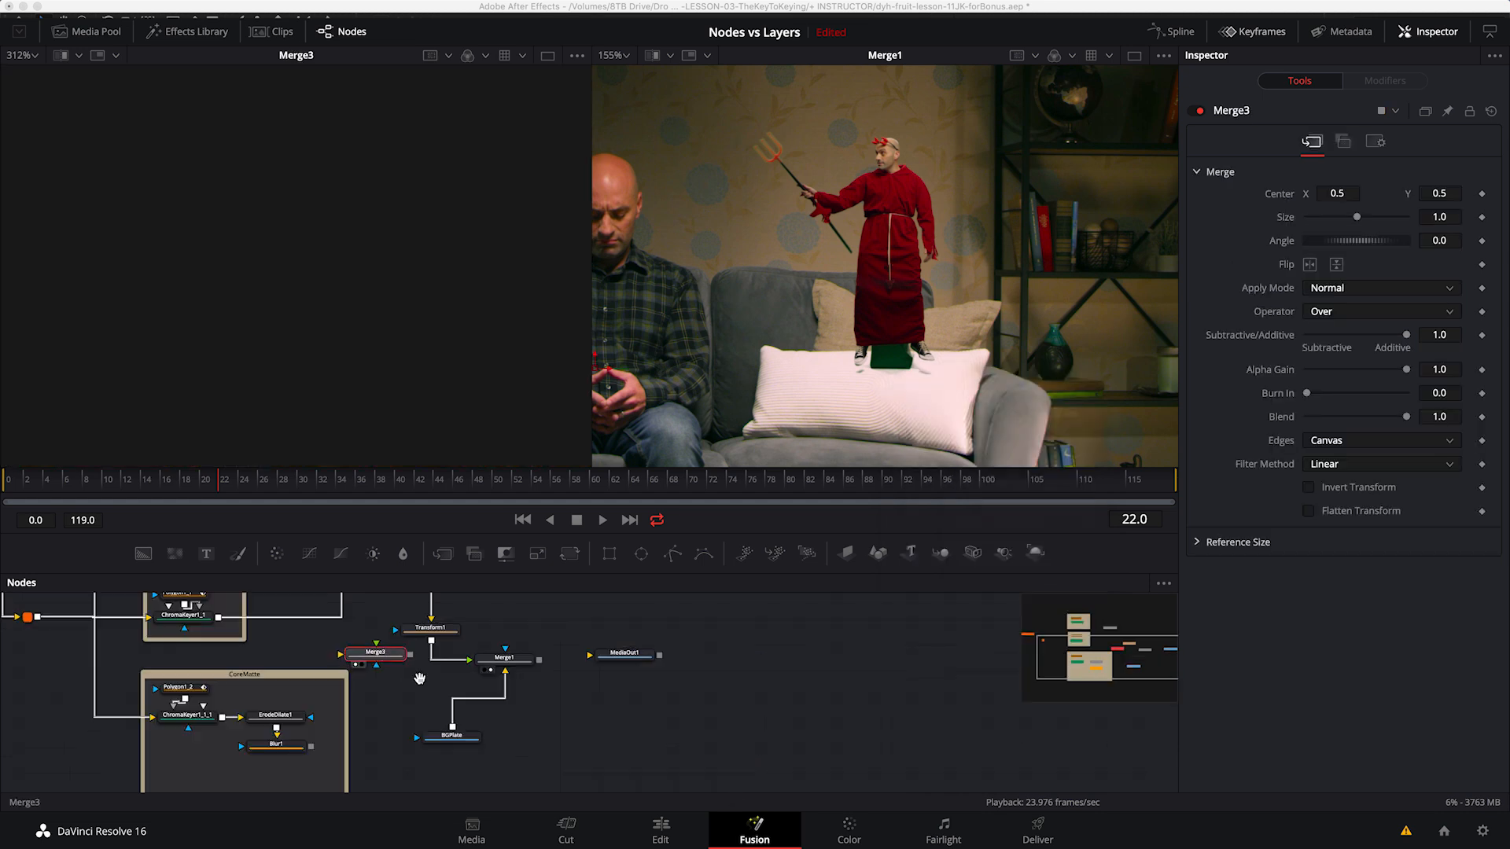
Step: View Merge2's output, insert Merge3 between Merge2 and Transform1, and space the nodes apart
drag(419, 677, 555, 747)
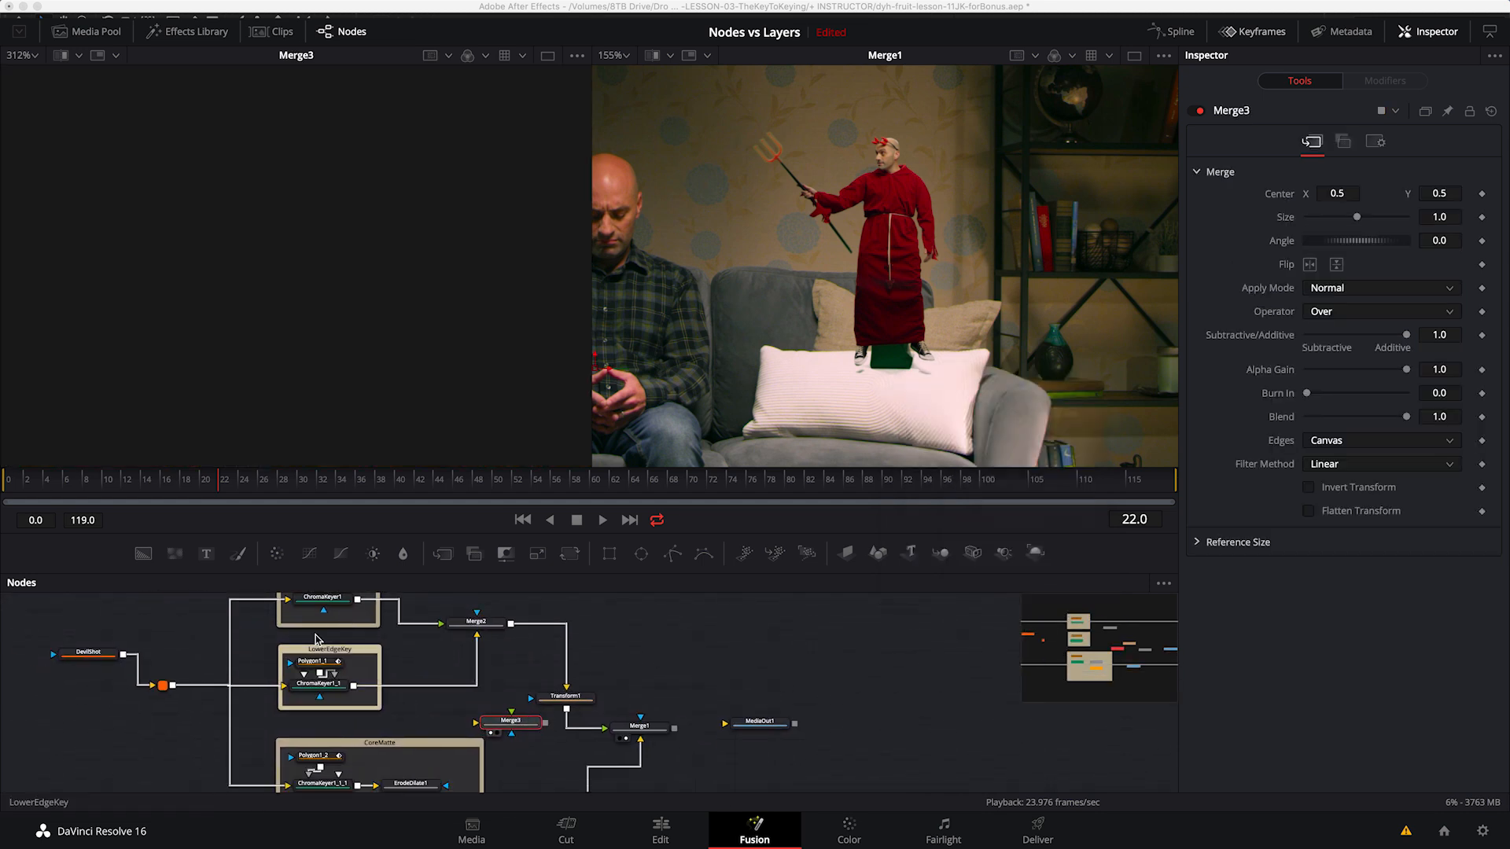
drag(398, 663, 414, 675)
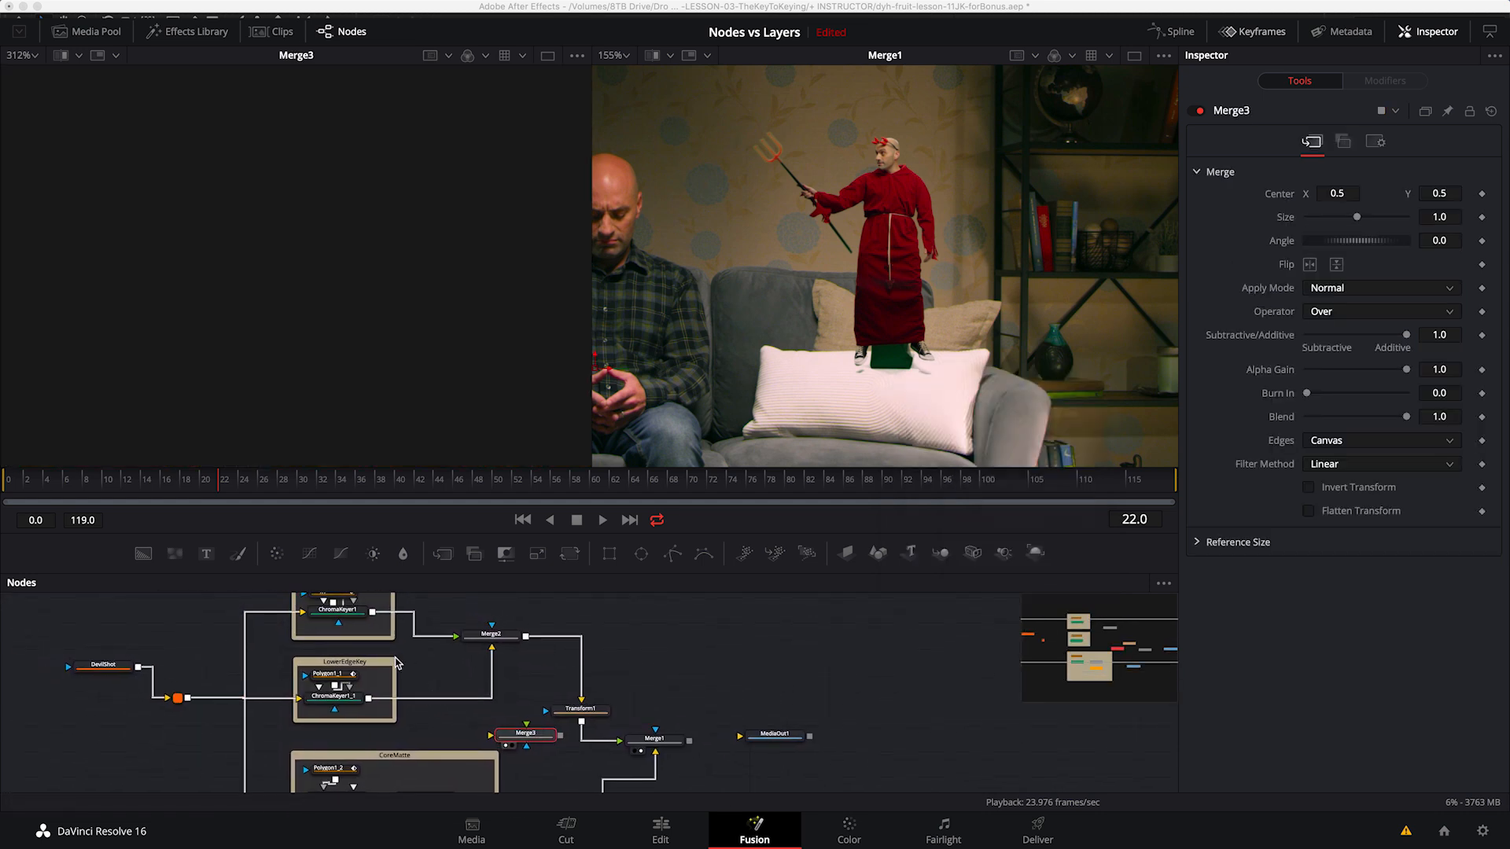
click(488, 635)
key(1)
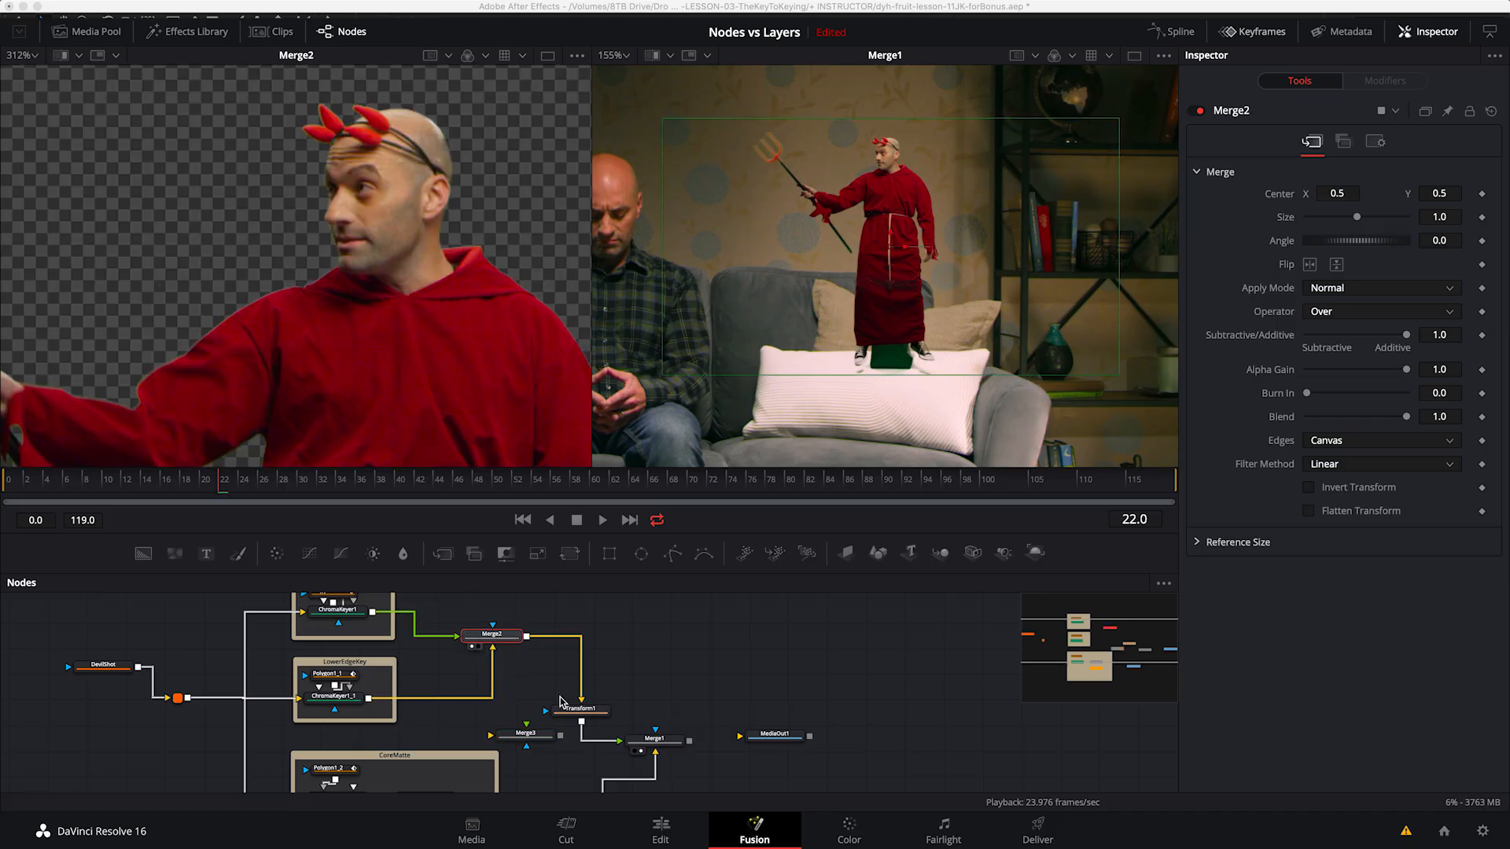
drag(579, 710, 590, 637)
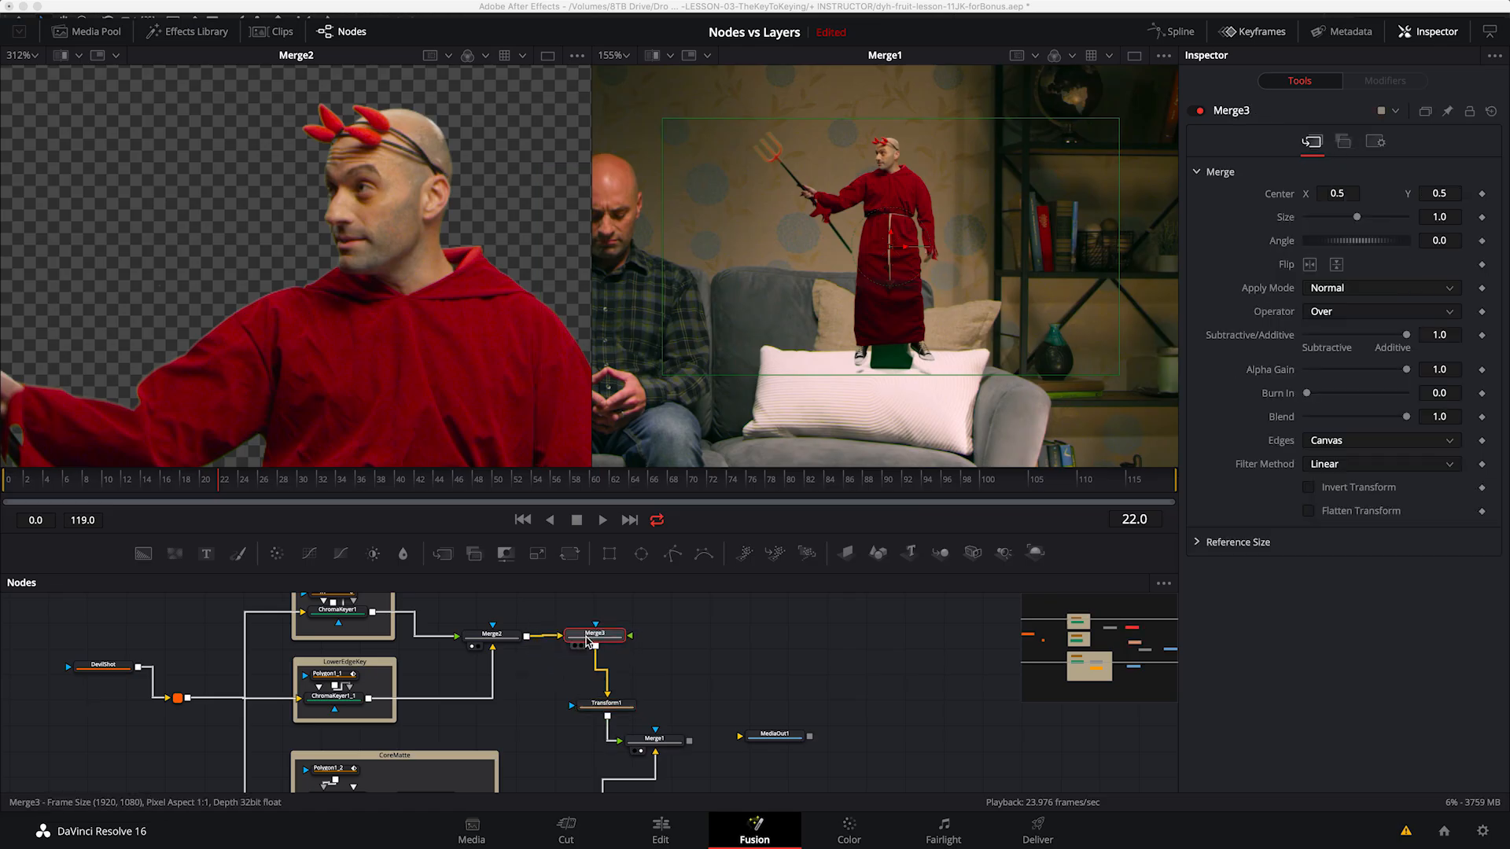
drag(614, 705, 660, 700)
drag(599, 636, 556, 655)
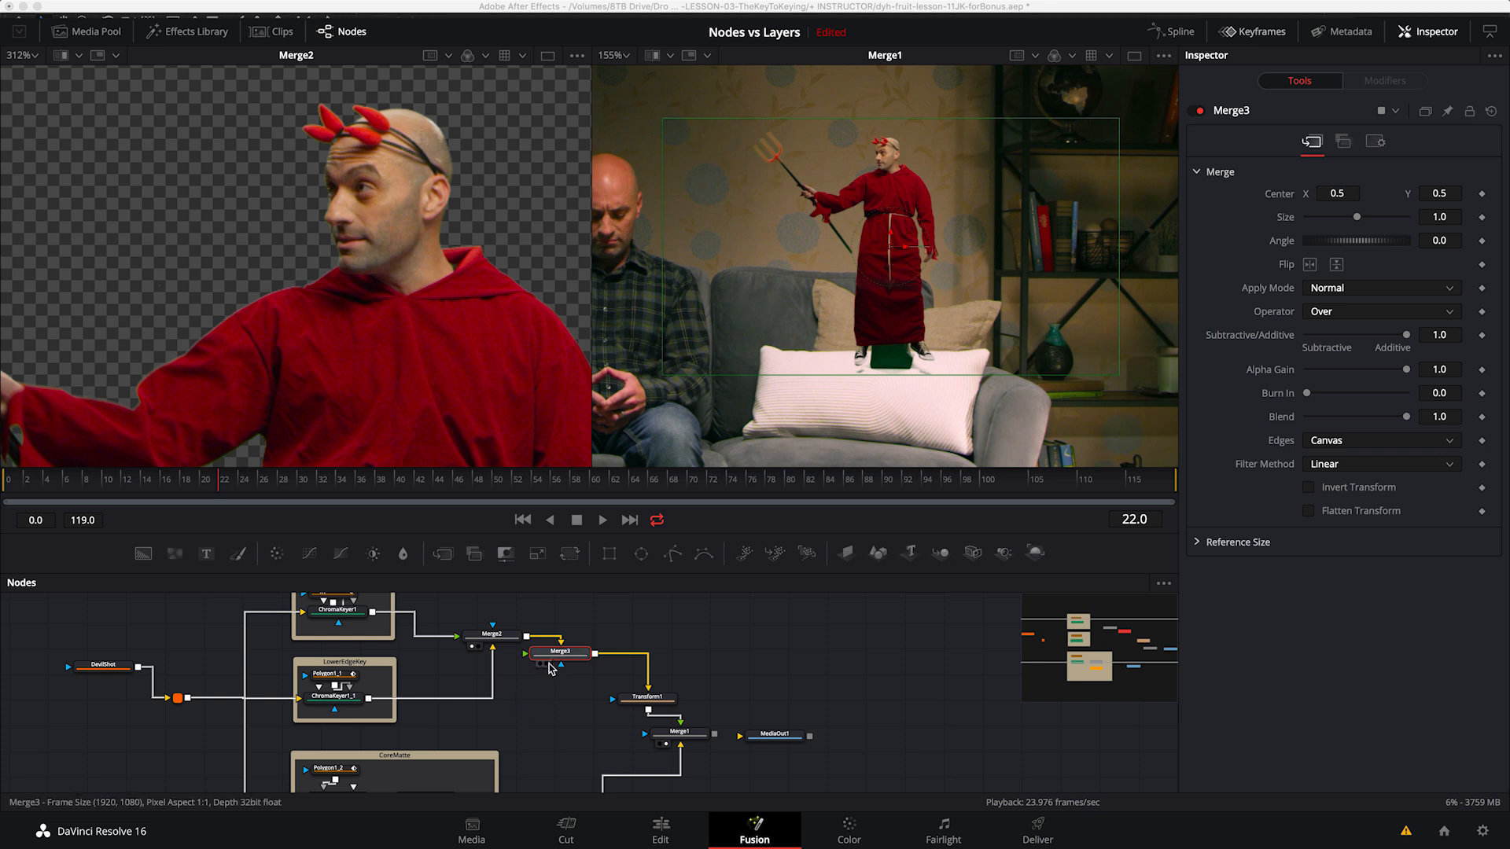
Step: Detach Merge2 from Merge3 and reconnect its output to Merge3's background input
drag(492, 732, 419, 700)
drag(491, 631, 516, 613)
click(493, 618)
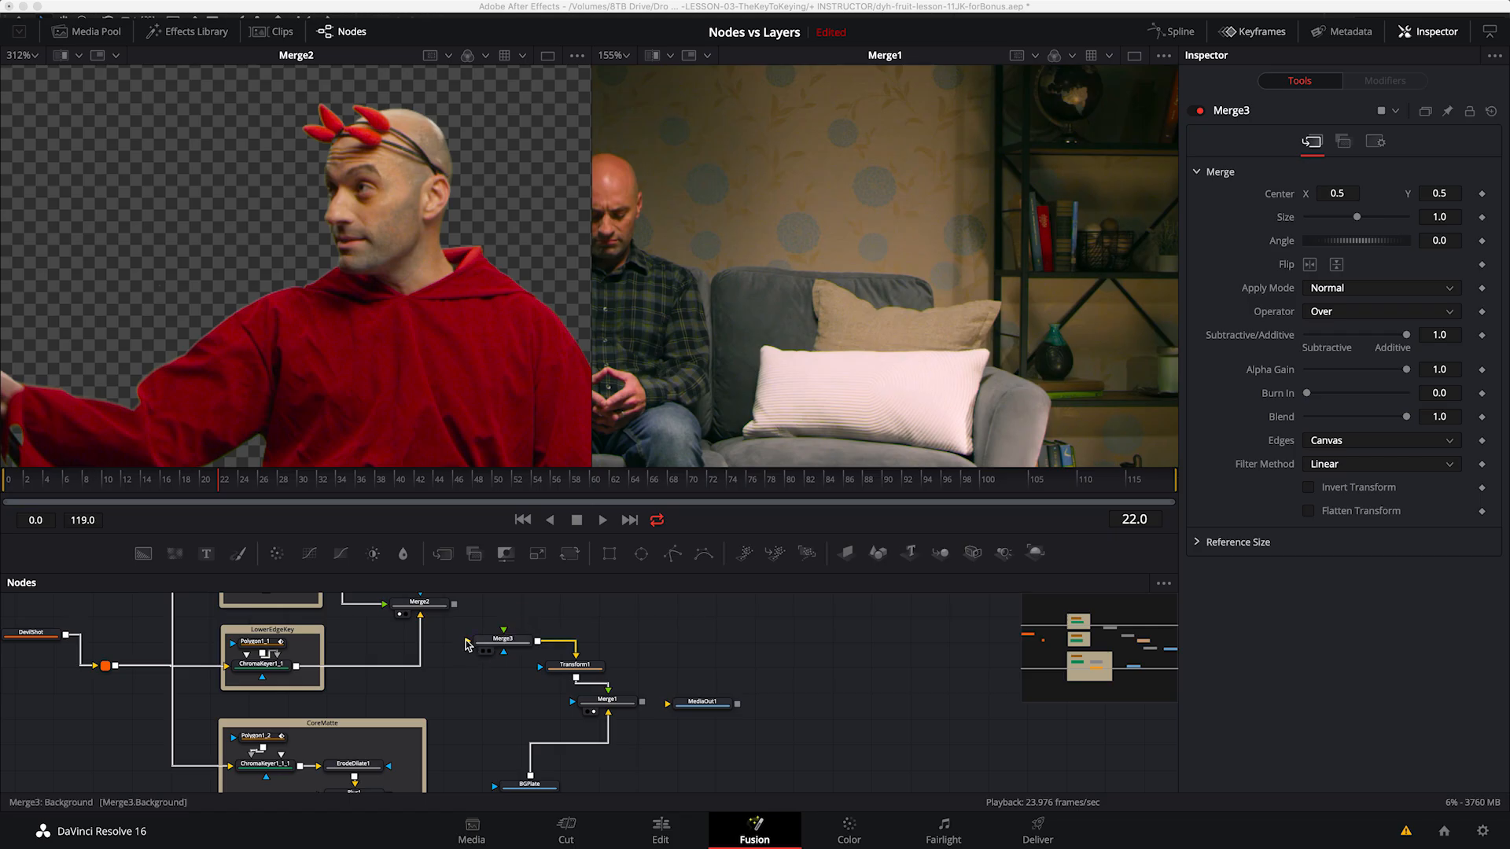
drag(468, 644, 455, 607)
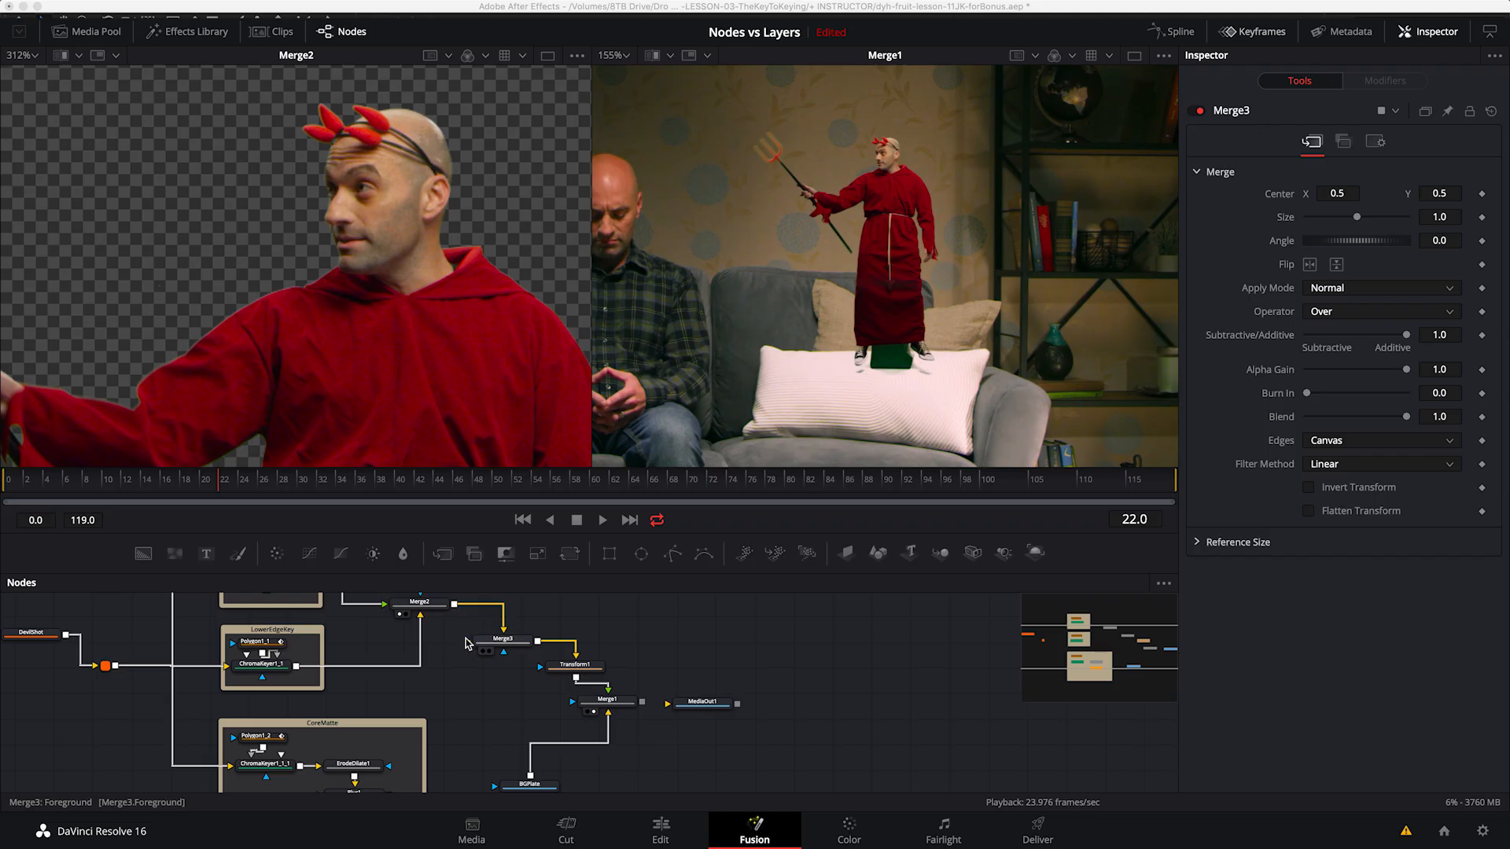
Step: Connect the core matte's ChromaKeyer1_1_1 to Merge3's foreground and Blur1 to its effect mask, then view Merge3's output
drag(468, 644, 303, 770)
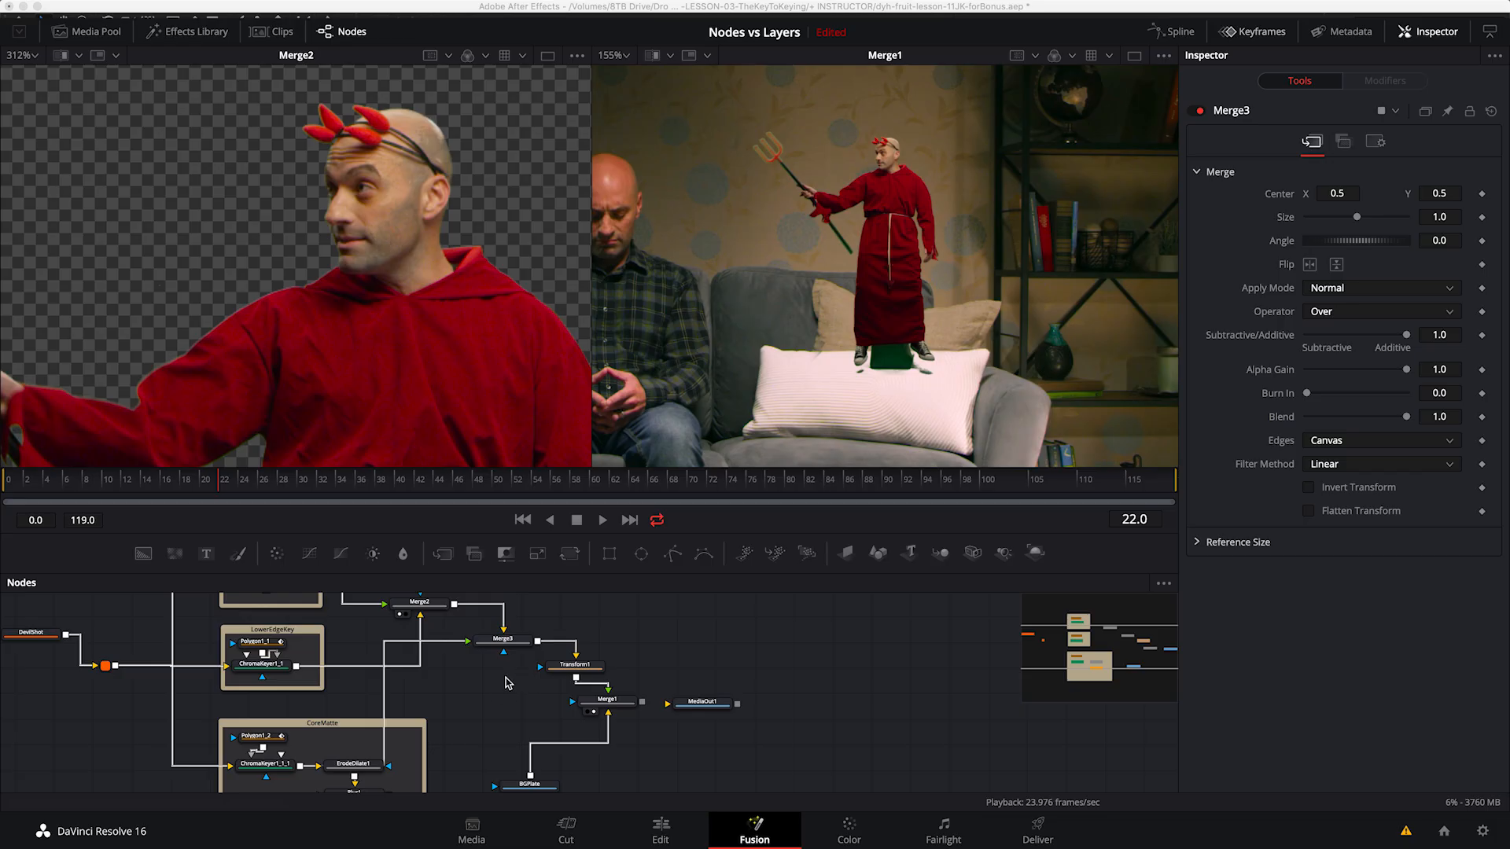
scroll(472, 708, down, 3)
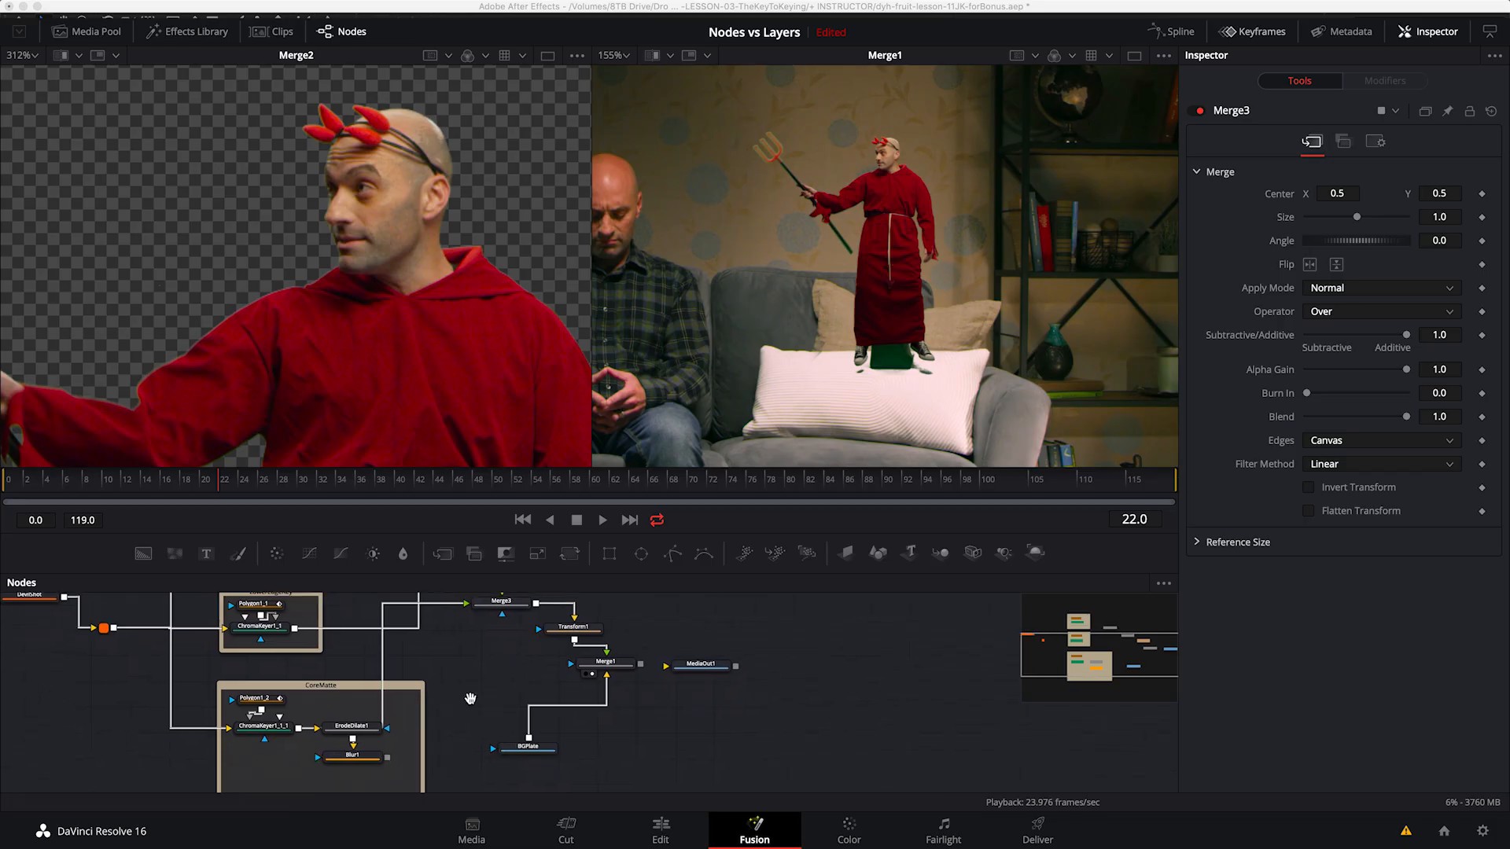
drag(496, 608, 382, 752)
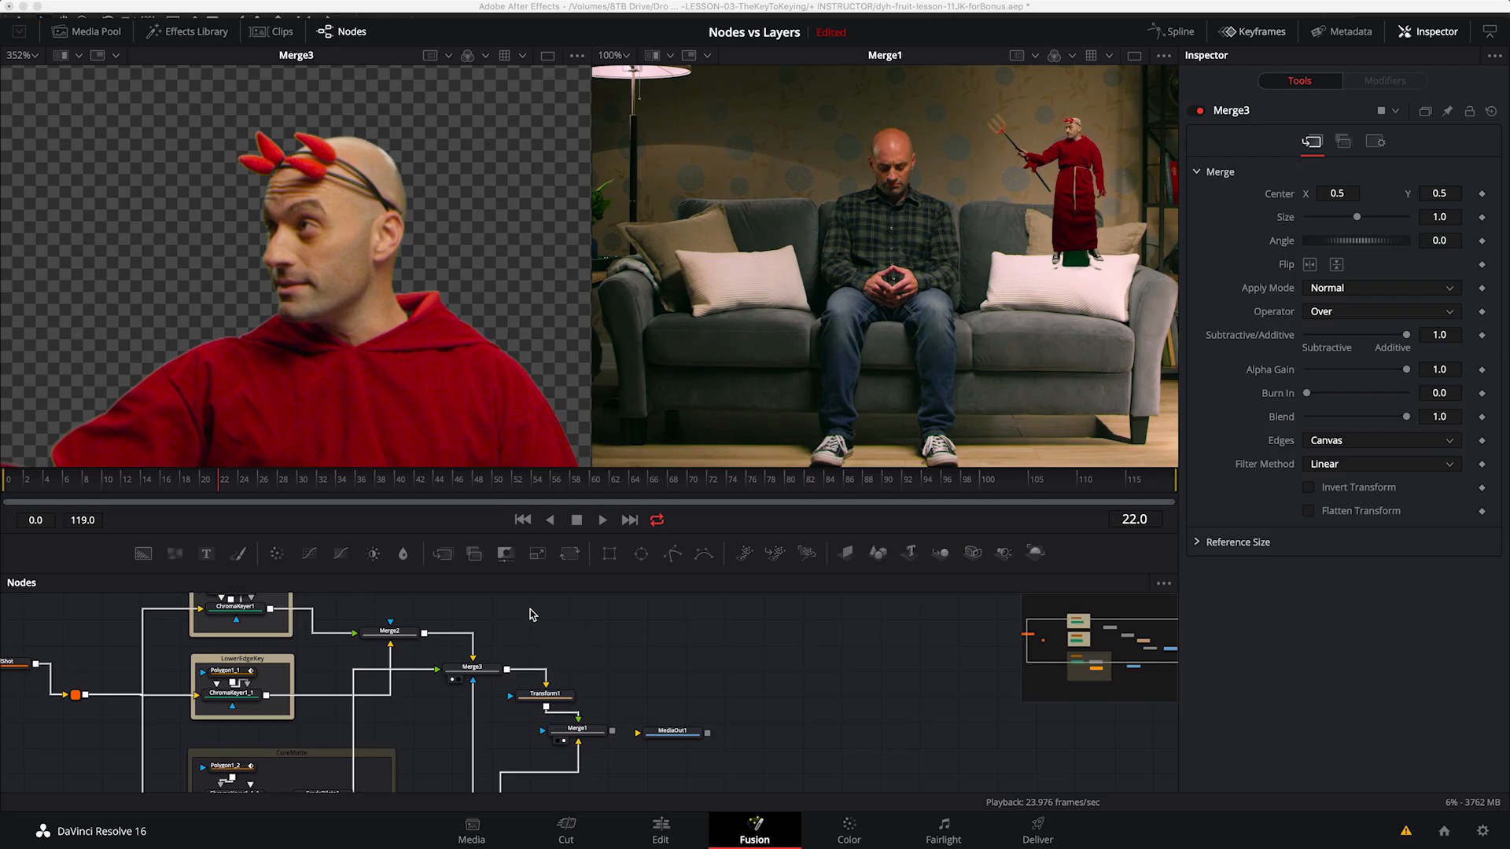
Step: Compare the alpha channel of Merge2's combined edge keys with the alpha of Merge3
click(391, 636)
key(1)
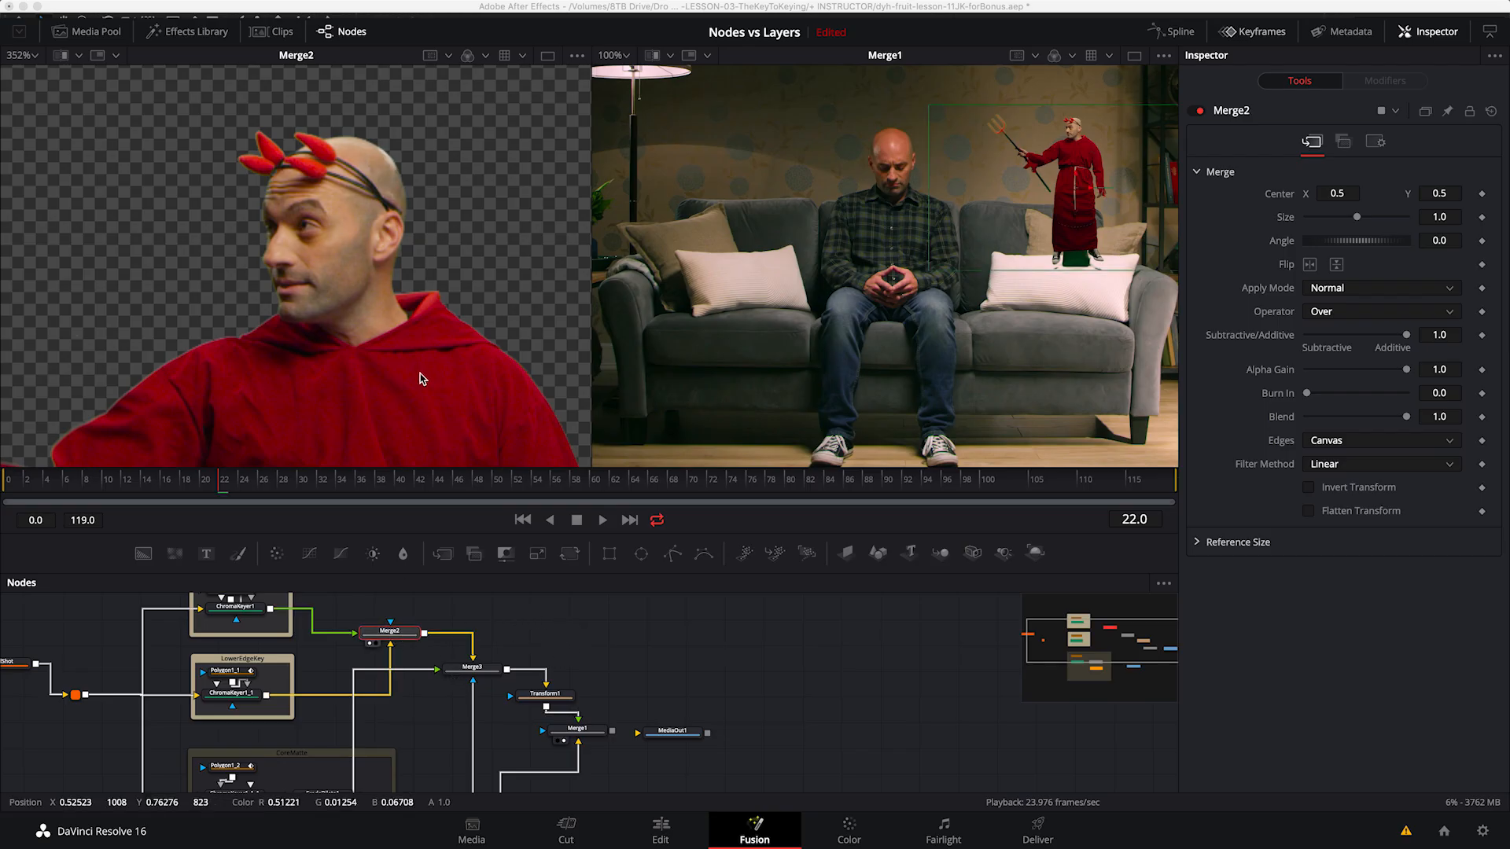
key(a)
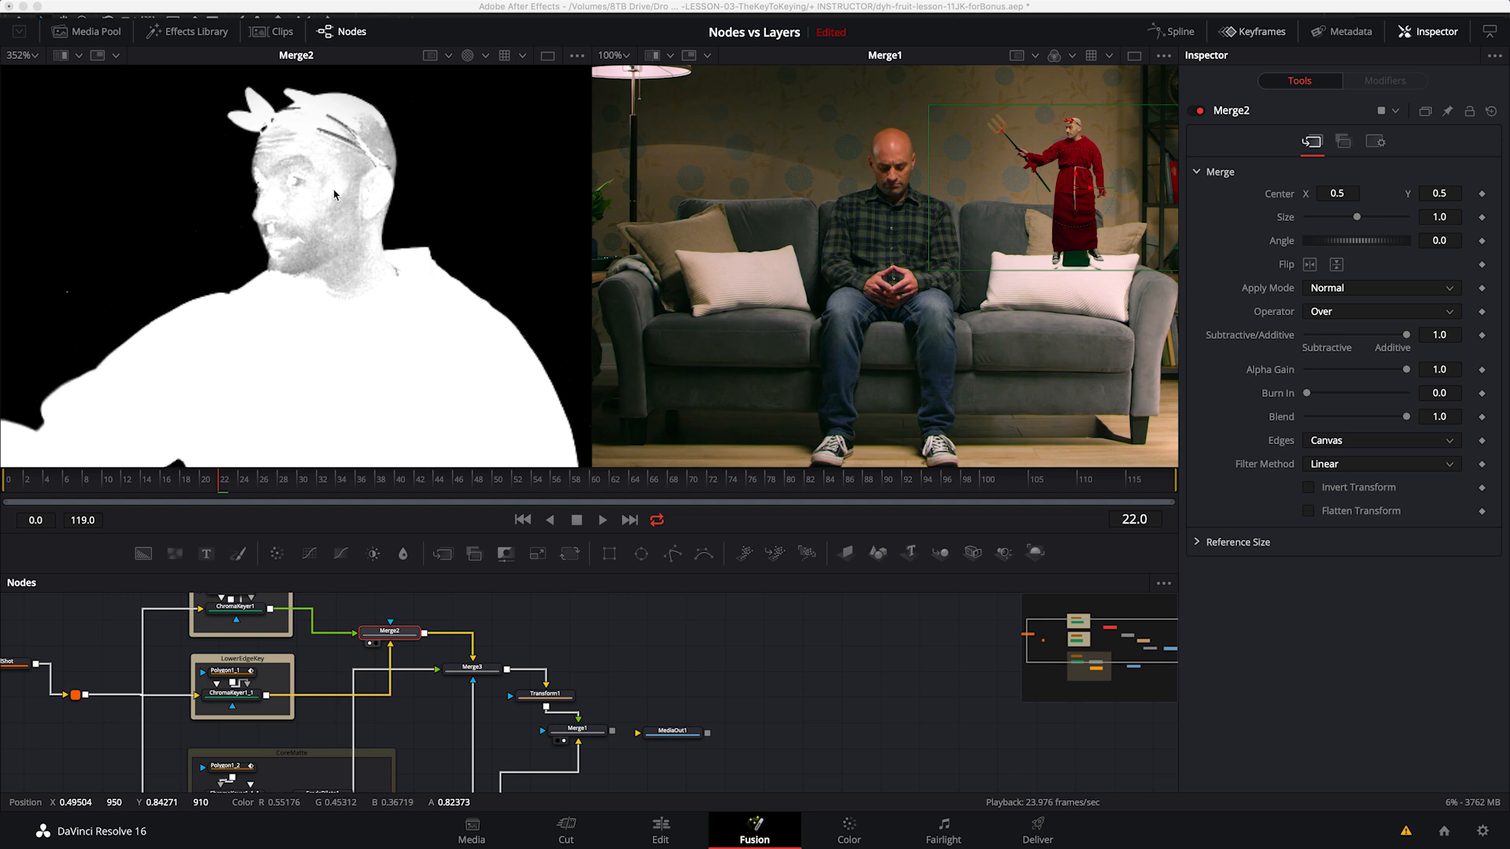
click(476, 672)
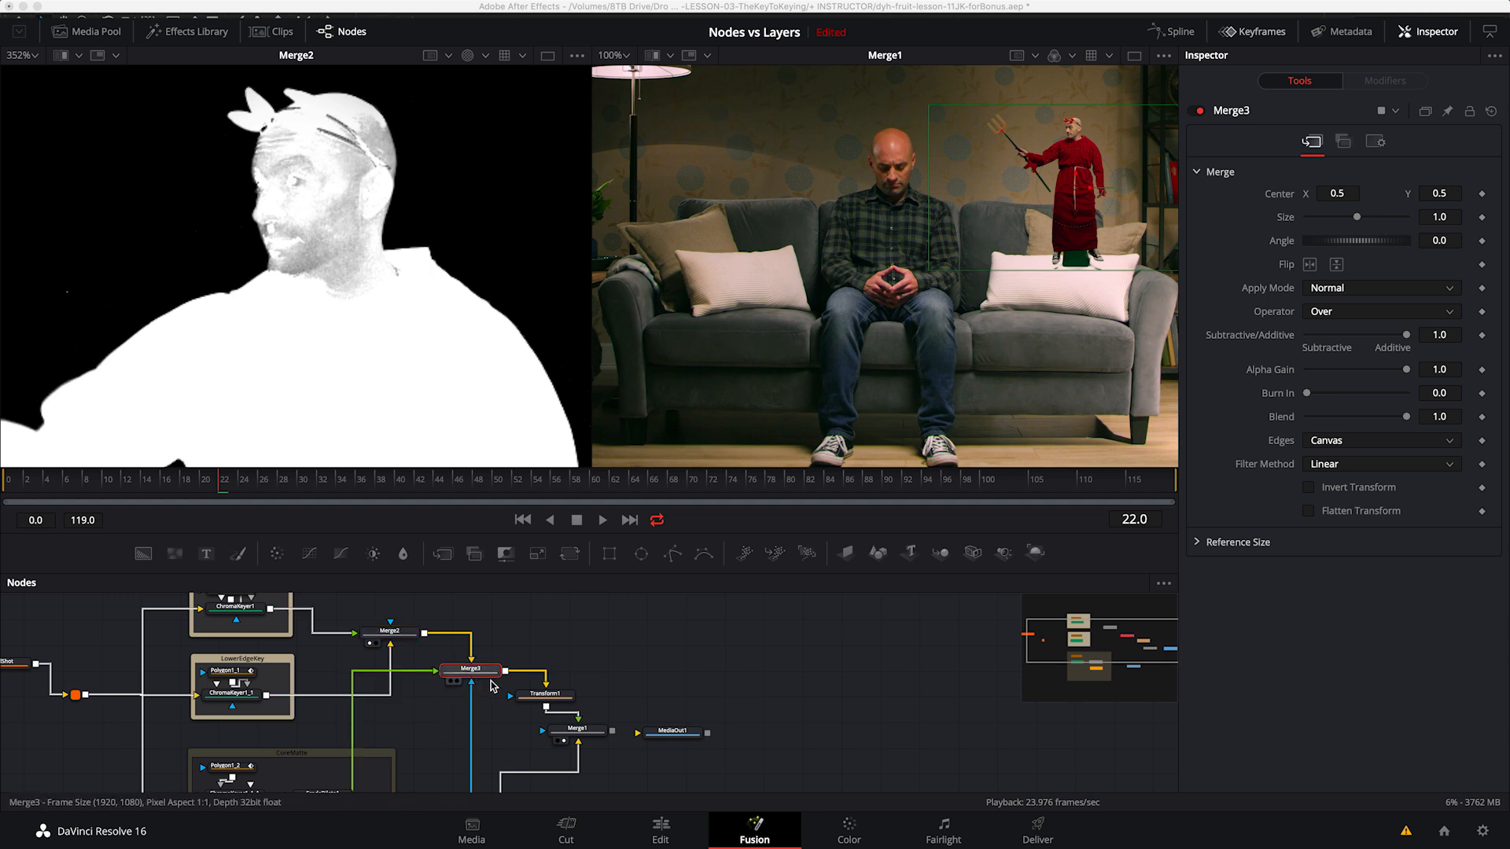
key(1)
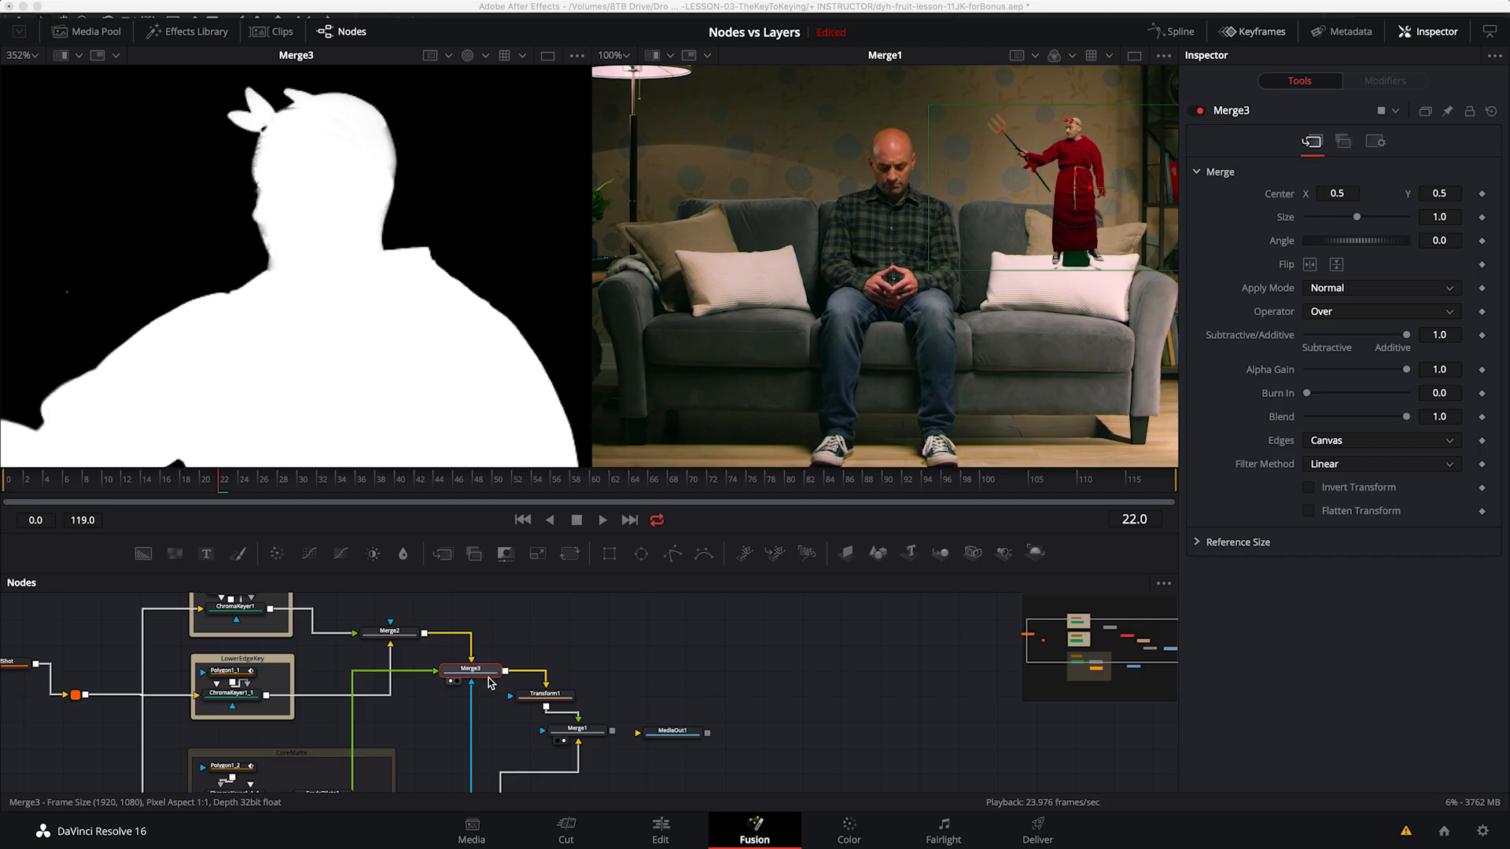
Step: Inspect Blur1's alpha on its own, and return to Merge3's output in color
scroll(429, 724, down, 4)
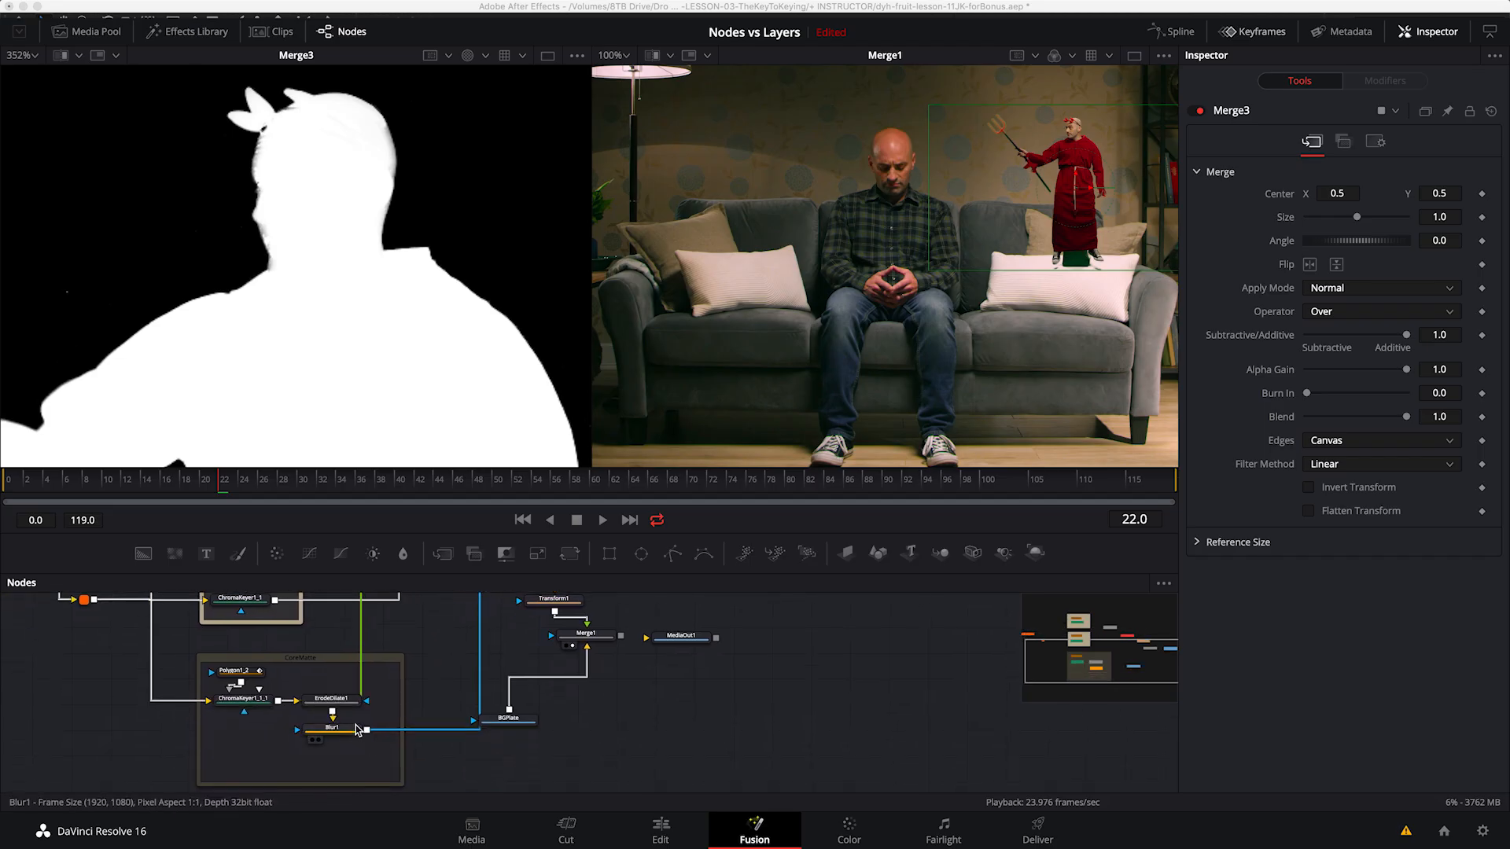
click(337, 730)
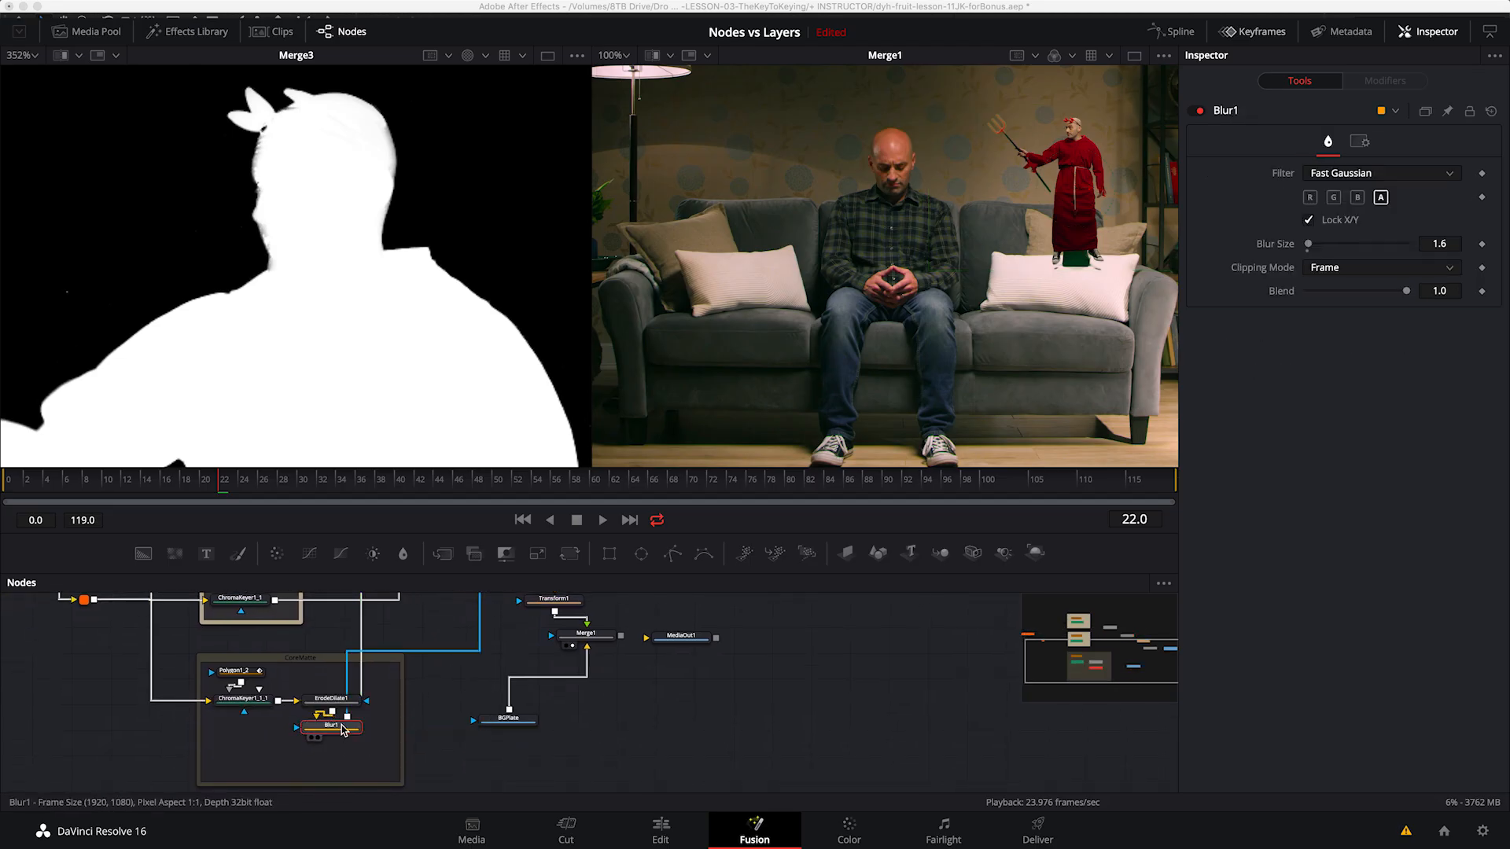
key(1)
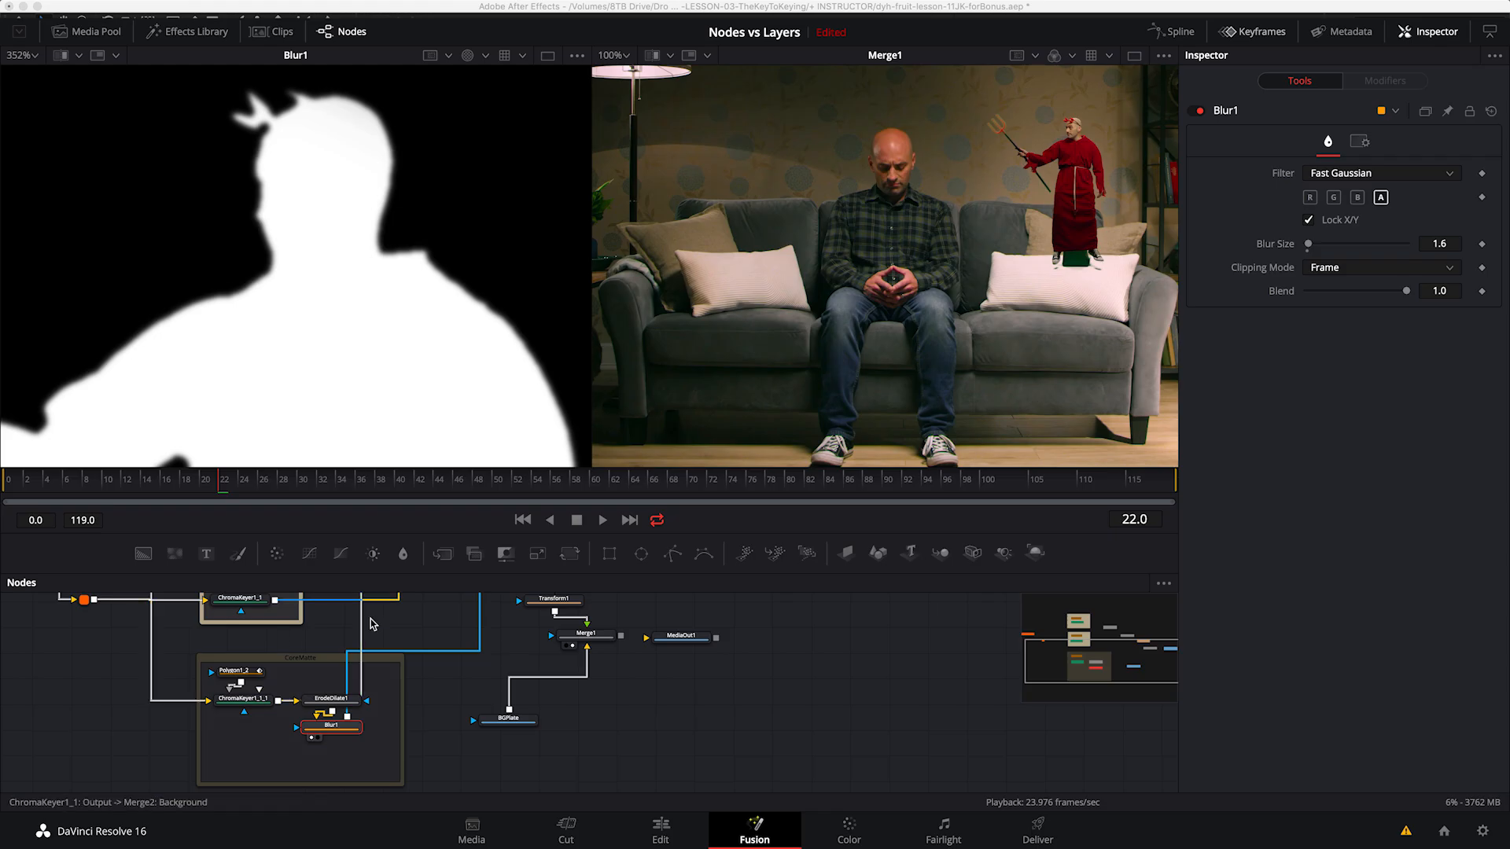
scroll(391, 672, up, 4)
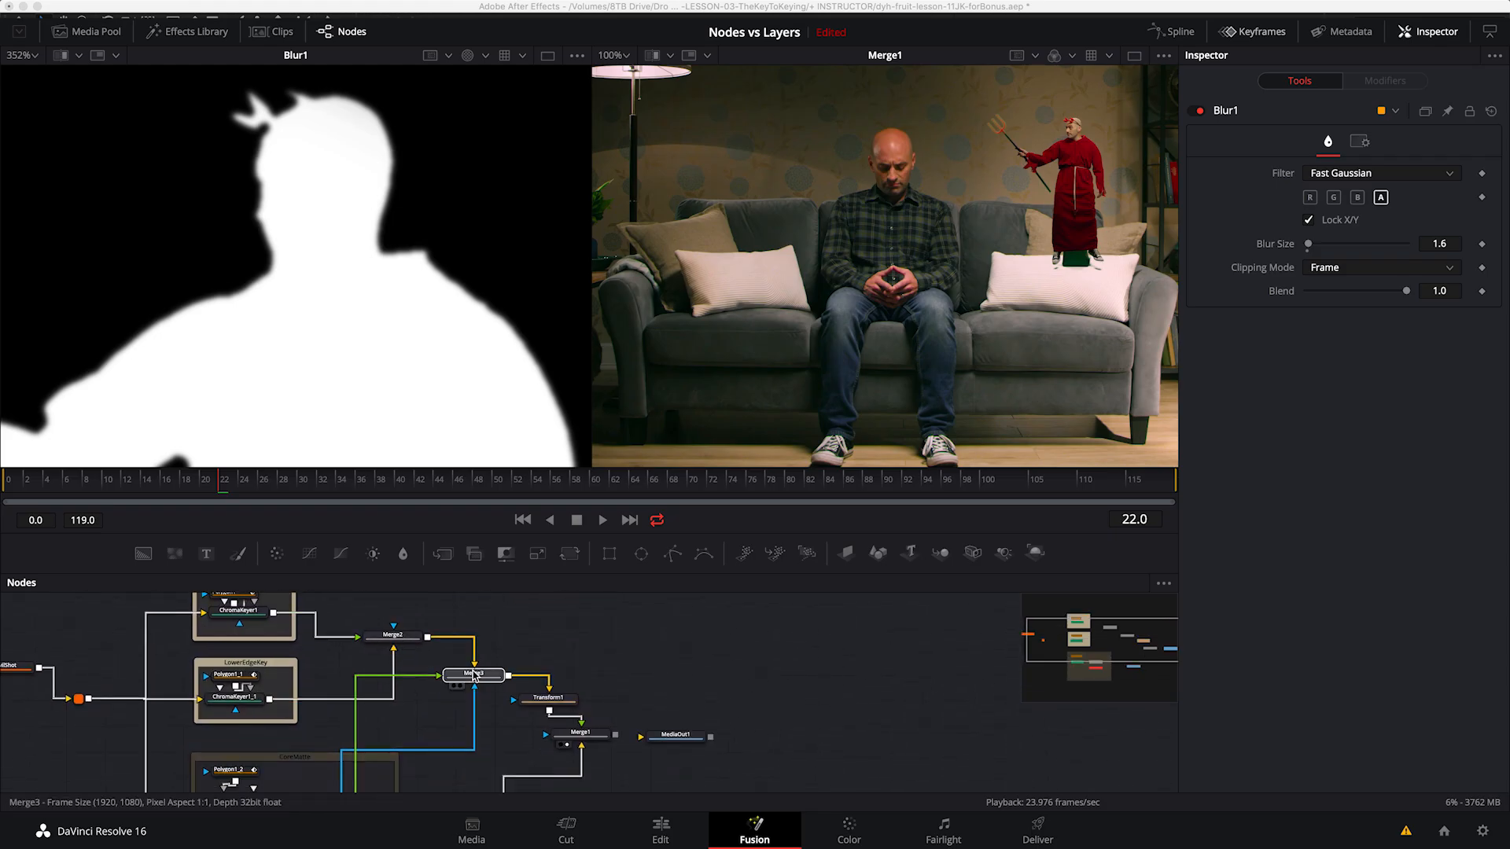
drag(473, 674, 461, 395)
key(c)
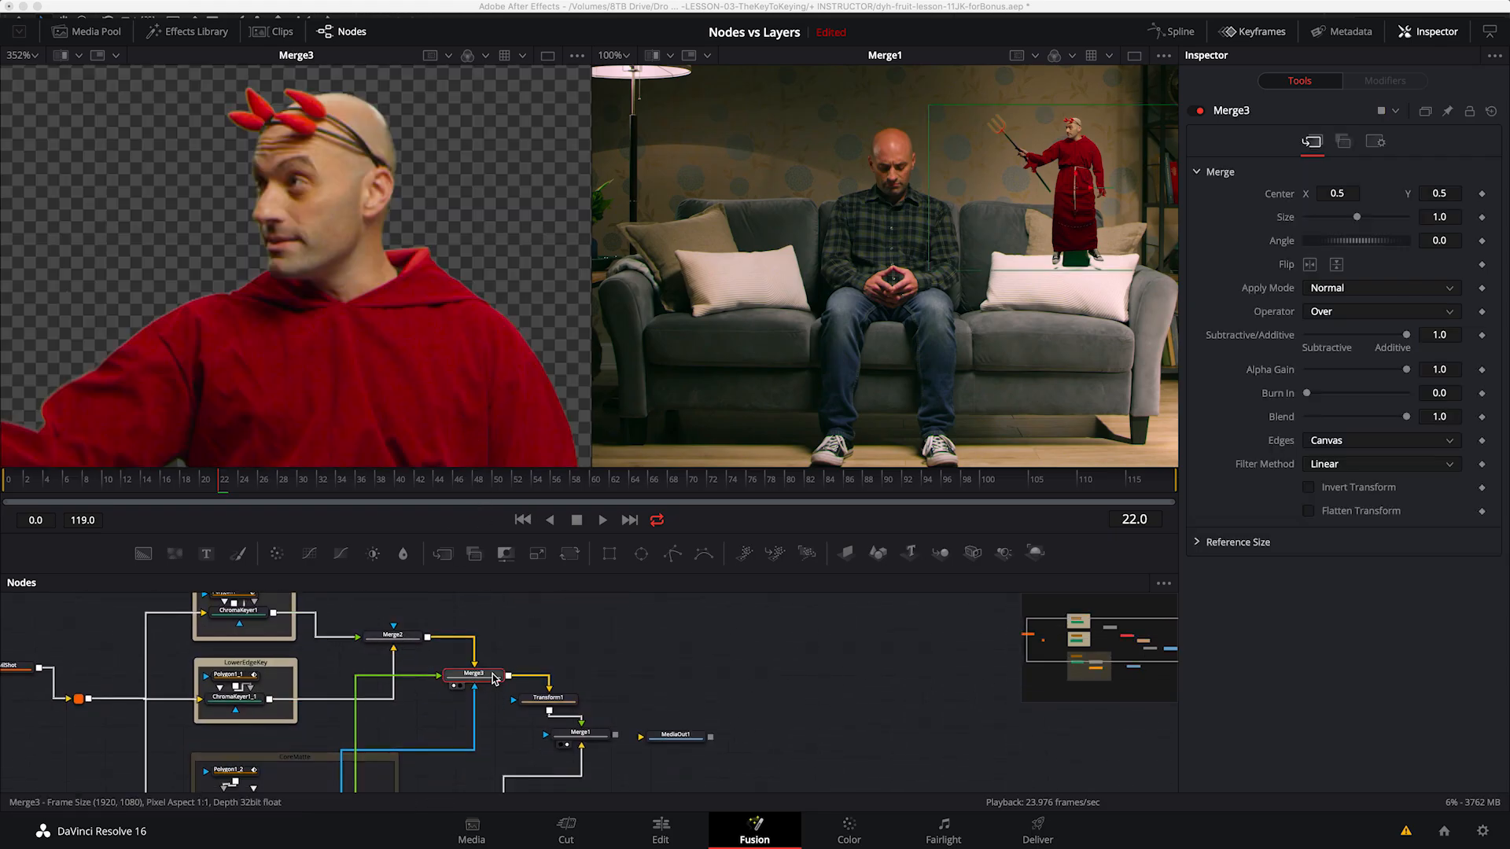
Step: Review the connections from the CoreMatte underlay through Merge3, and view Transform1's output
scroll(425, 704, down, 5)
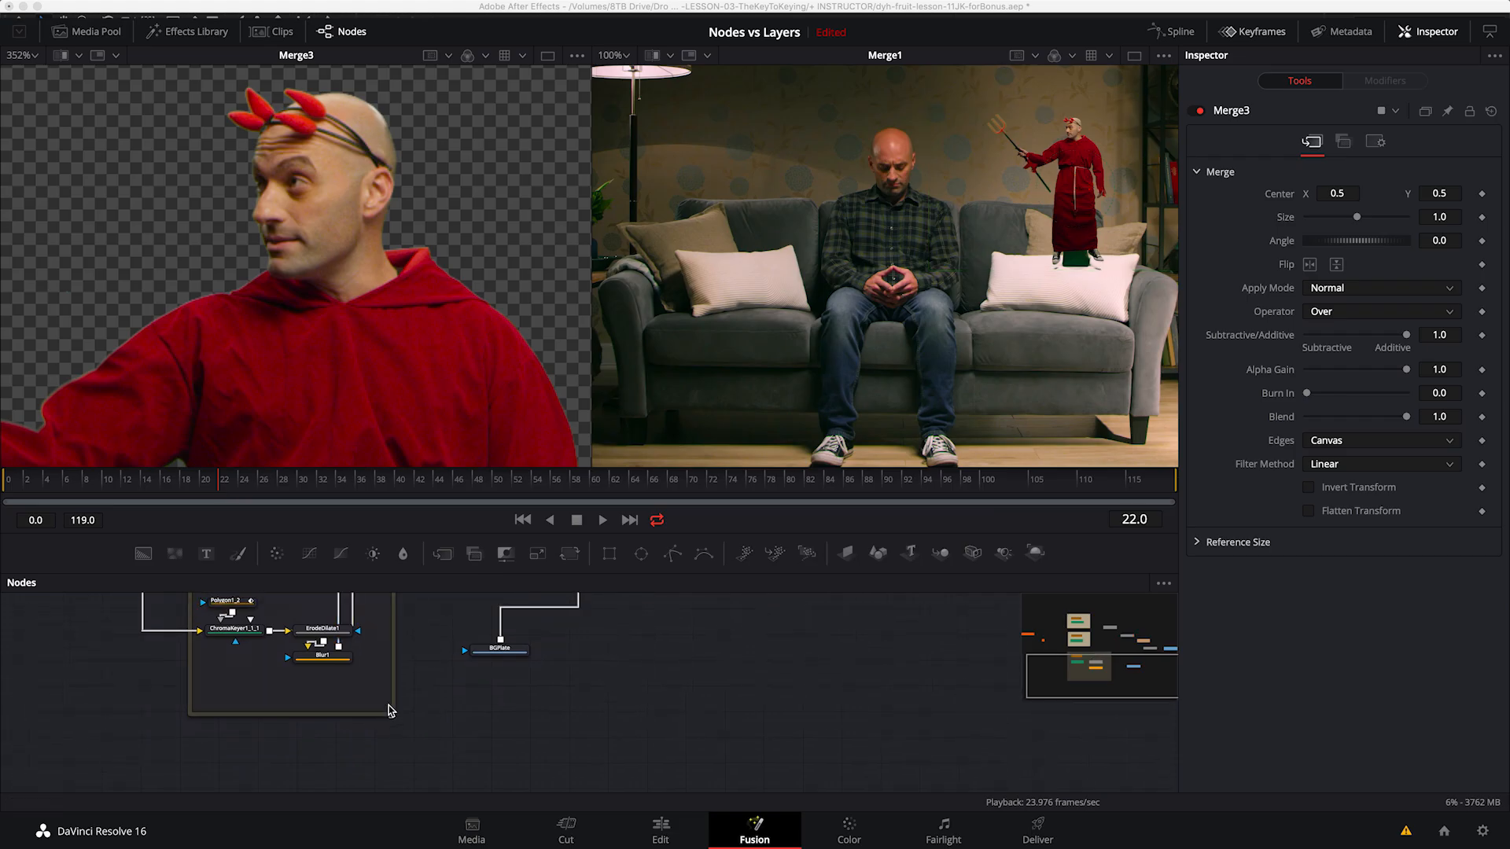
scroll(405, 713, up, 5)
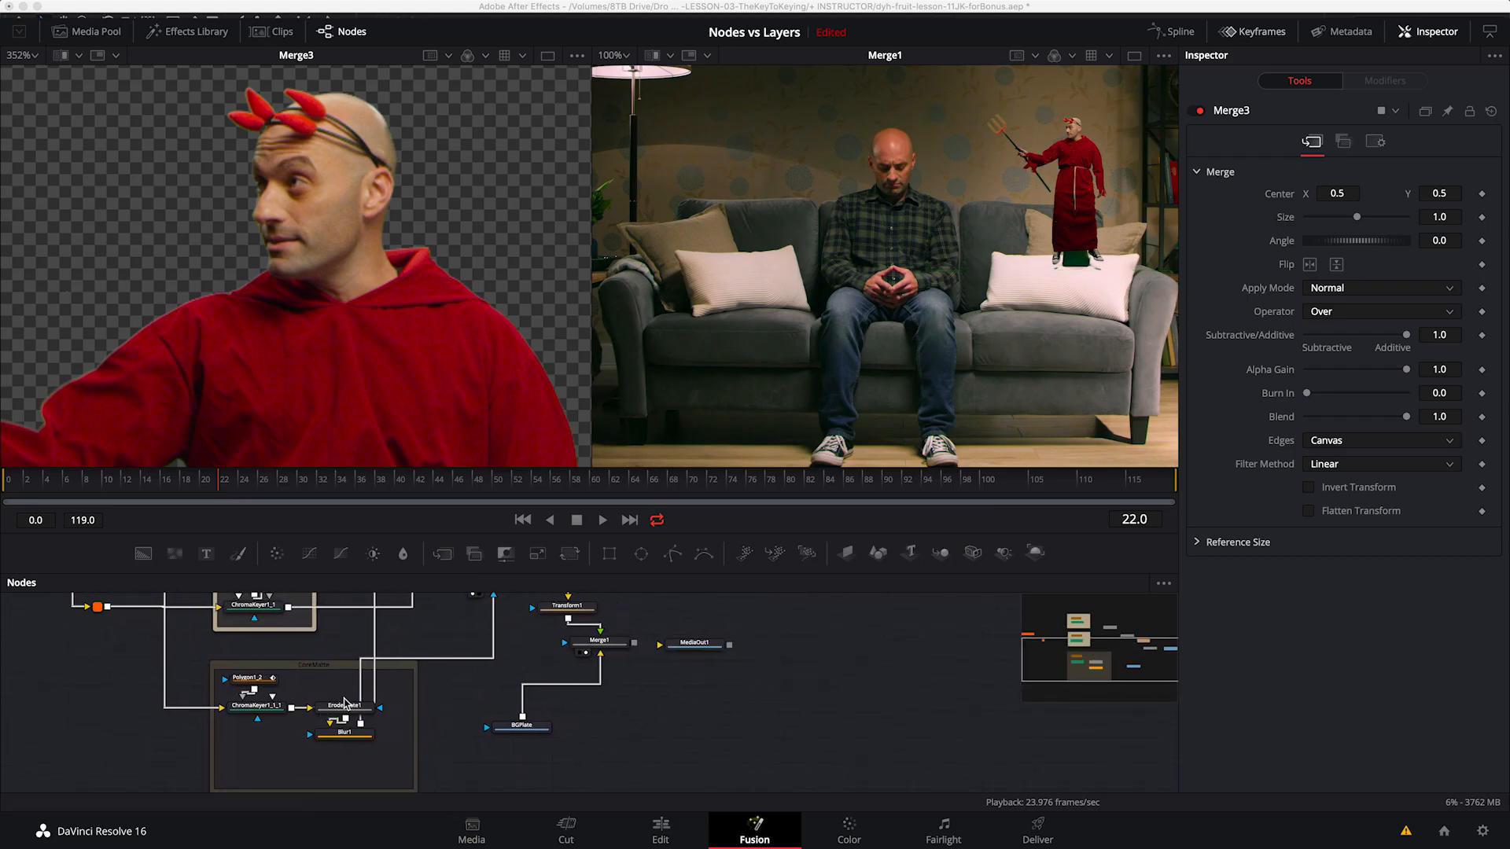
scroll(469, 671, up, 4)
scroll(470, 670, right, 5)
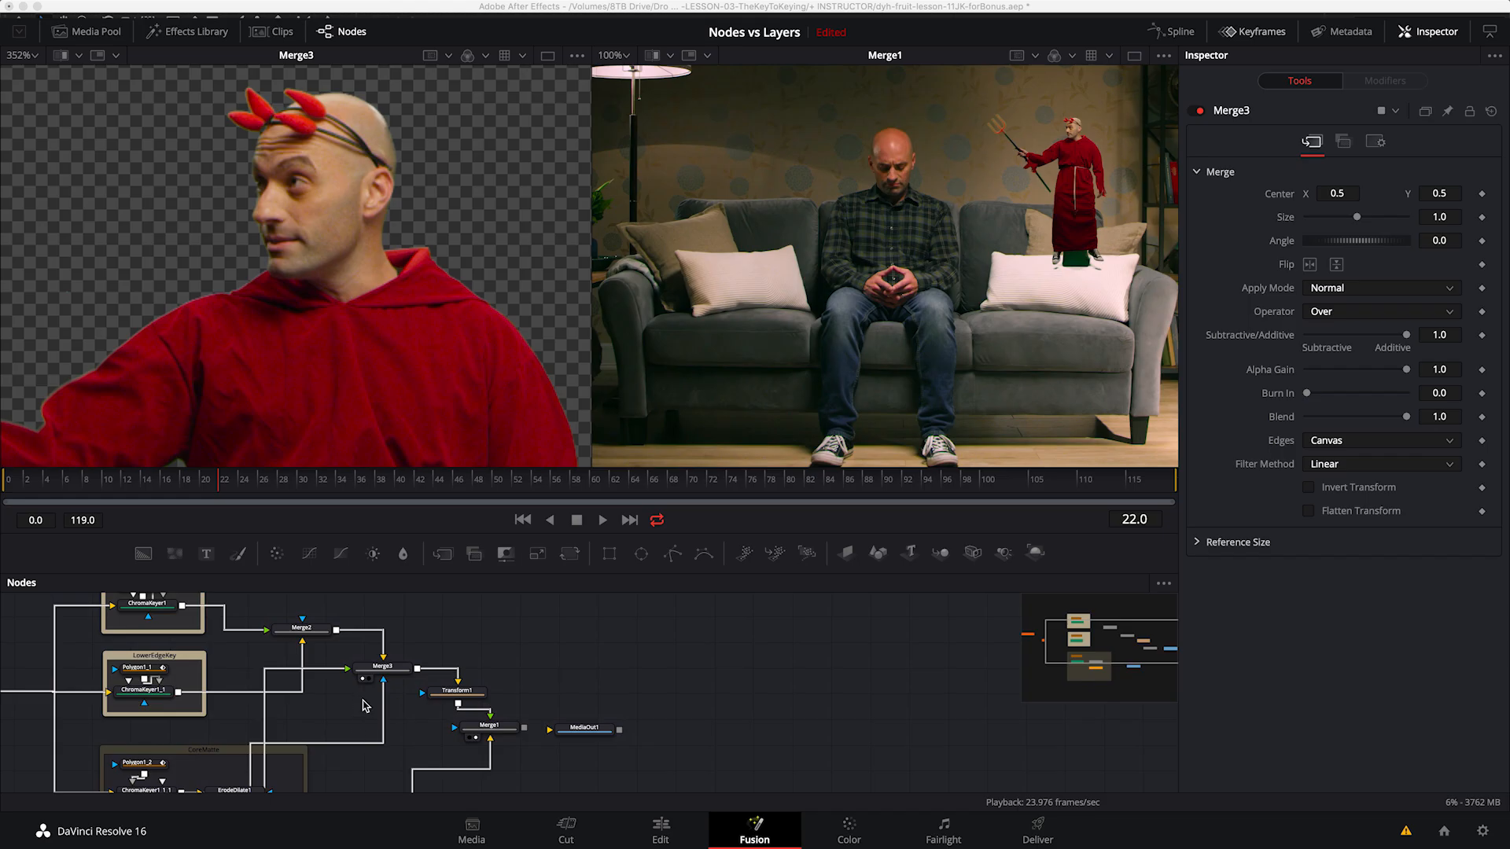
scroll(409, 707, right, 3)
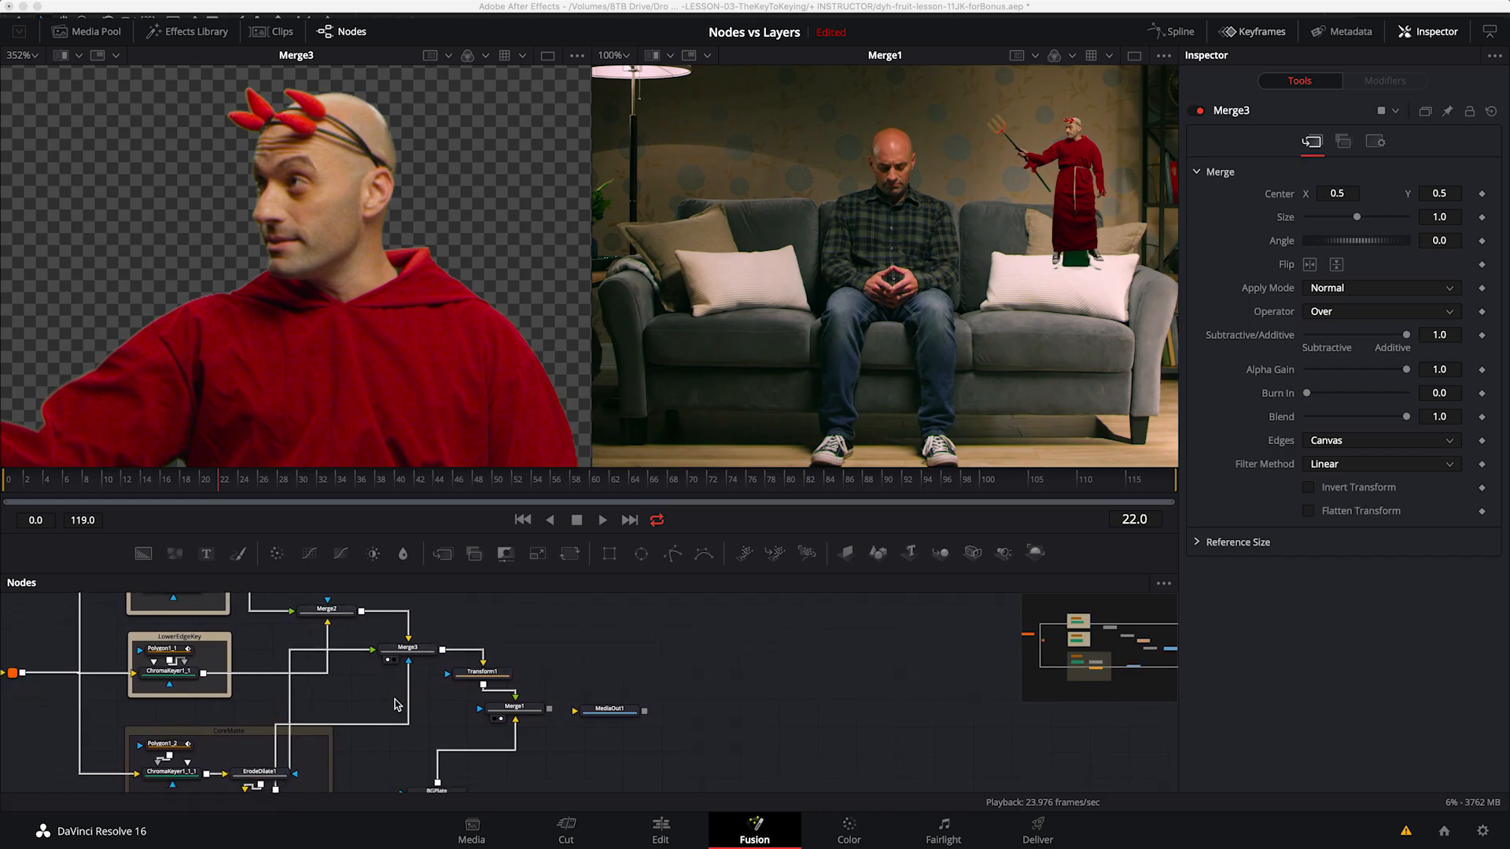
scroll(482, 741, down, 2)
scroll(481, 741, right, 4)
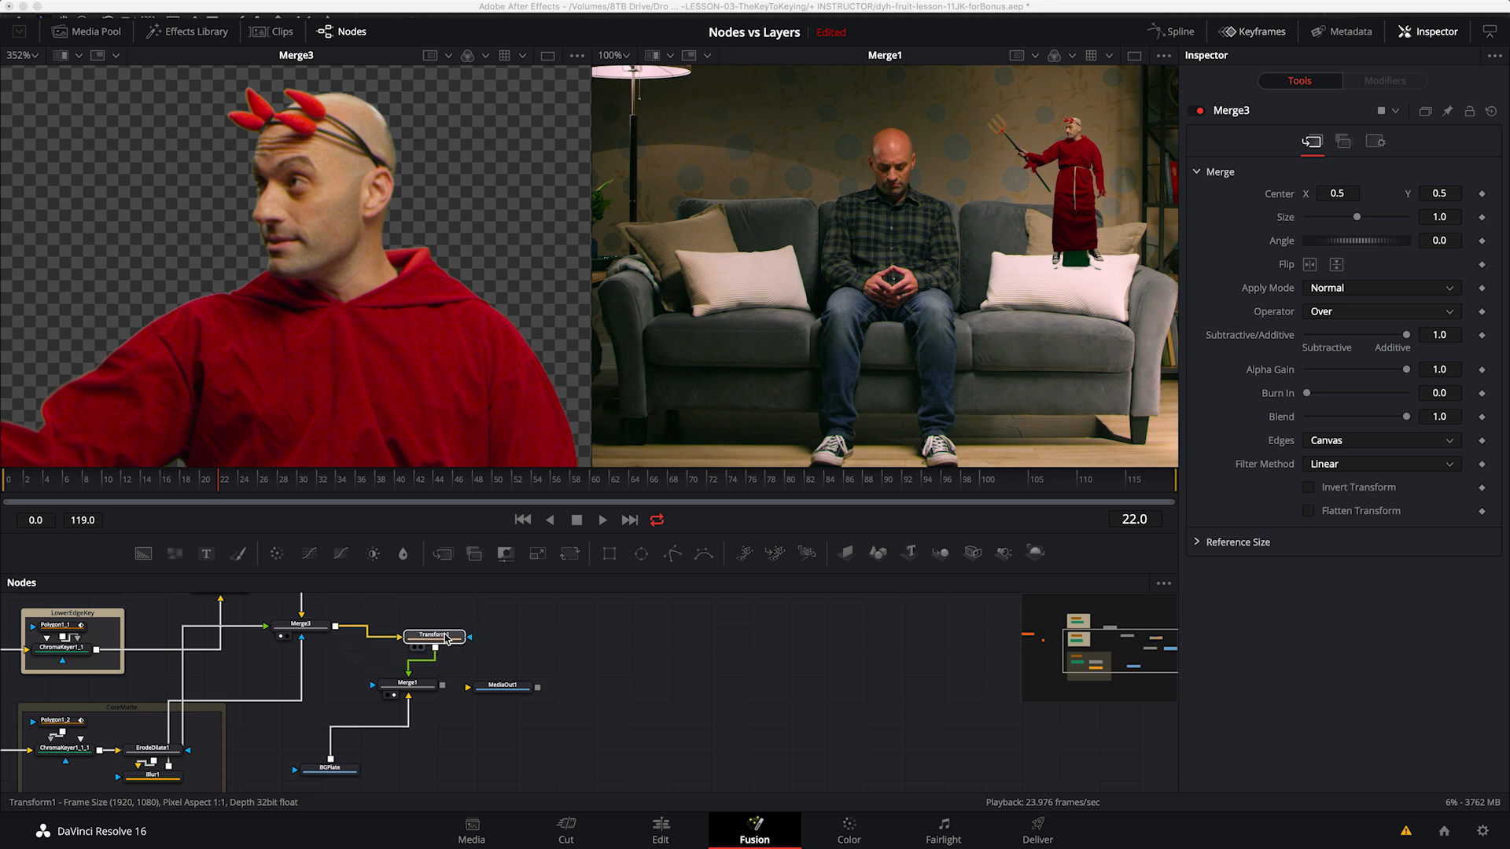
drag(439, 633, 432, 633)
key(1)
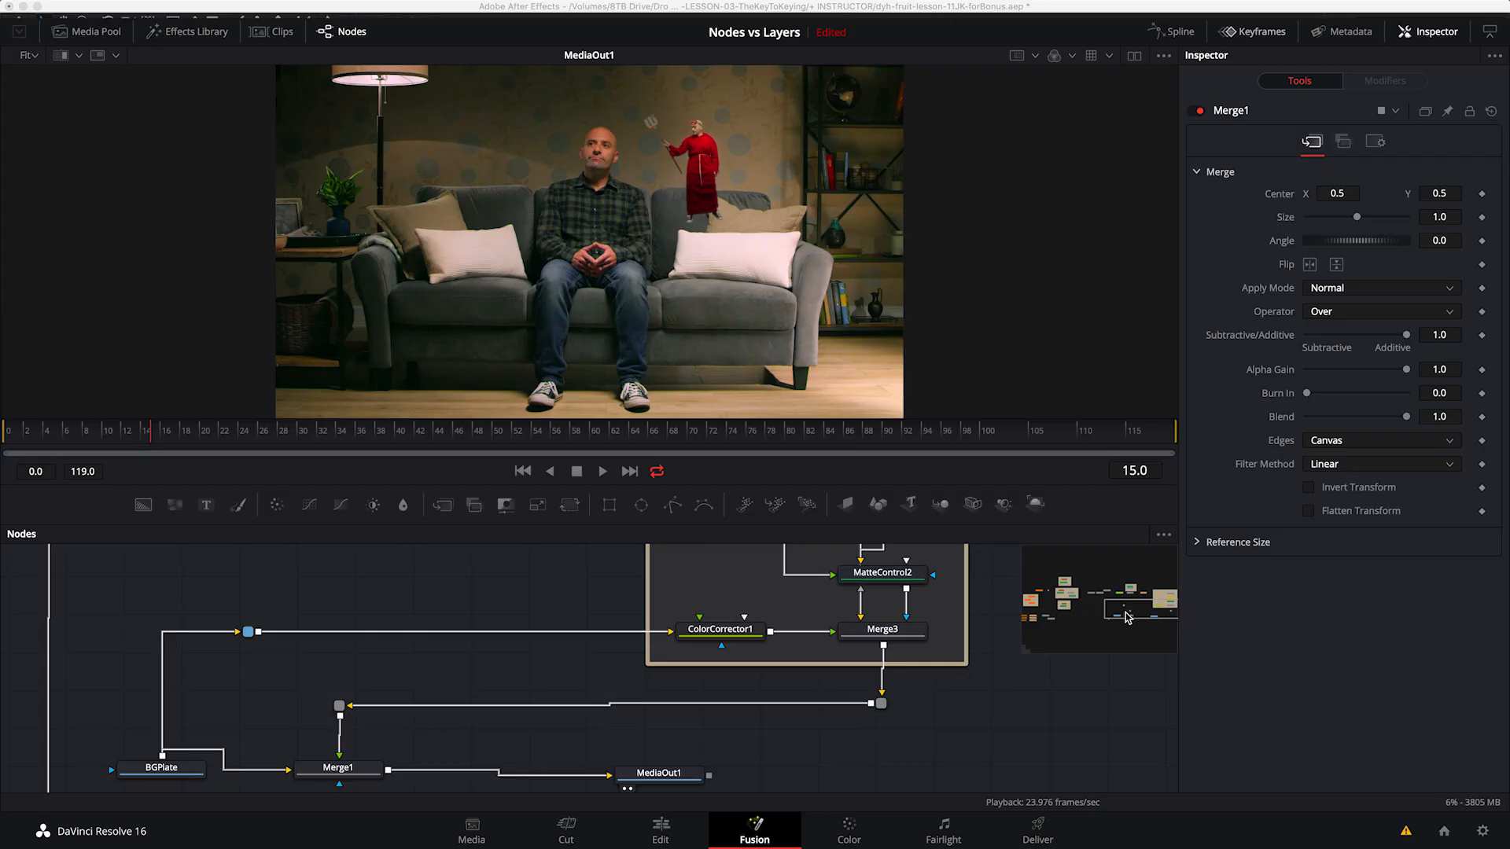
Step: Examine the finished composition's node tree, including its UpperKeyEdge, CoreMatte, LowerKey and Tracks underlays and the polygon and PTransform branches
drag(1141, 612, 1053, 622)
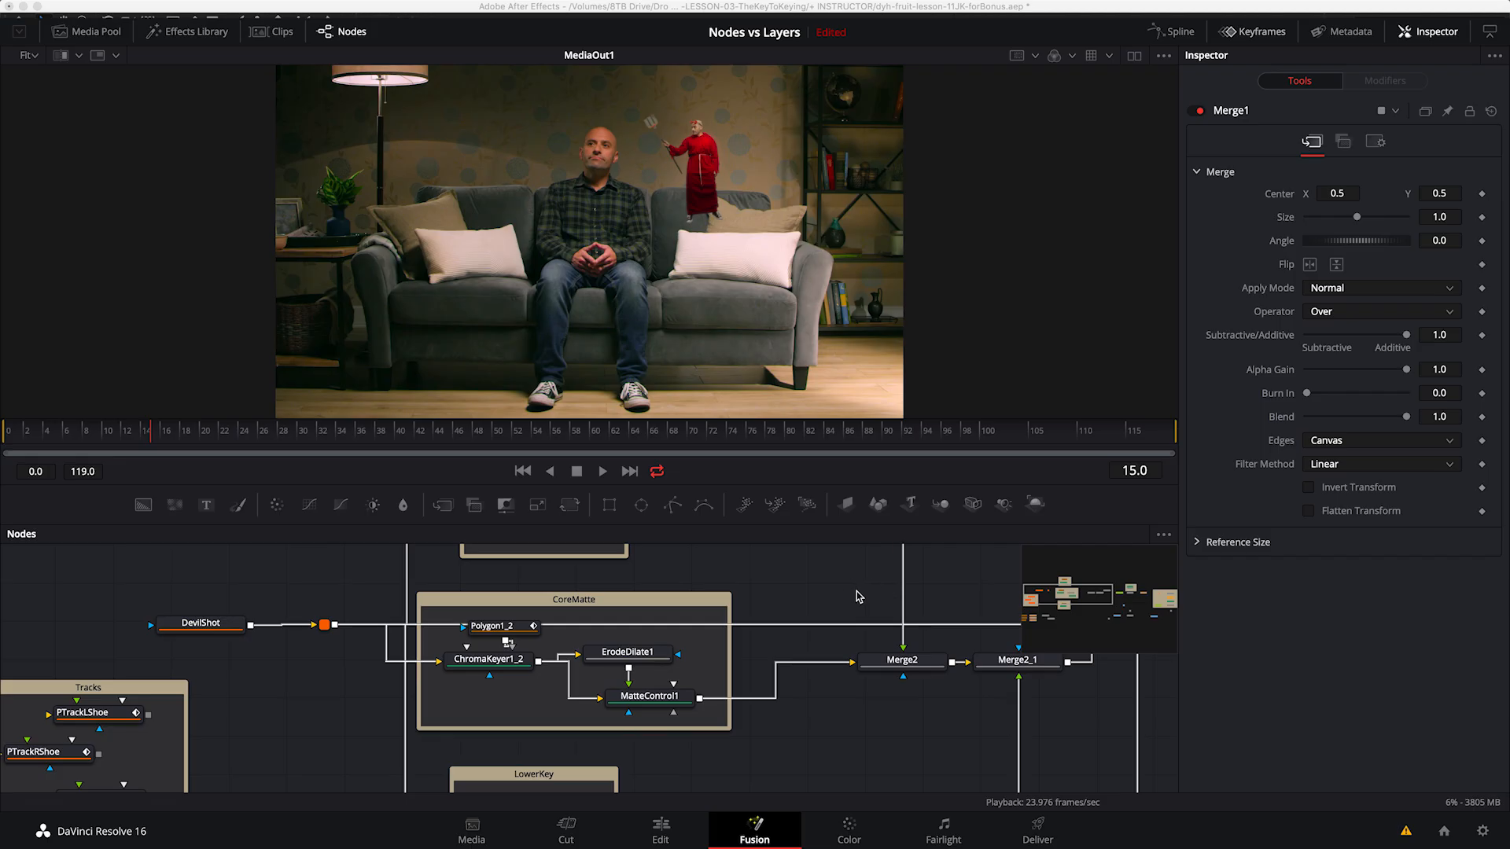
scroll(928, 651, down, 5)
drag(868, 633, 729, 593)
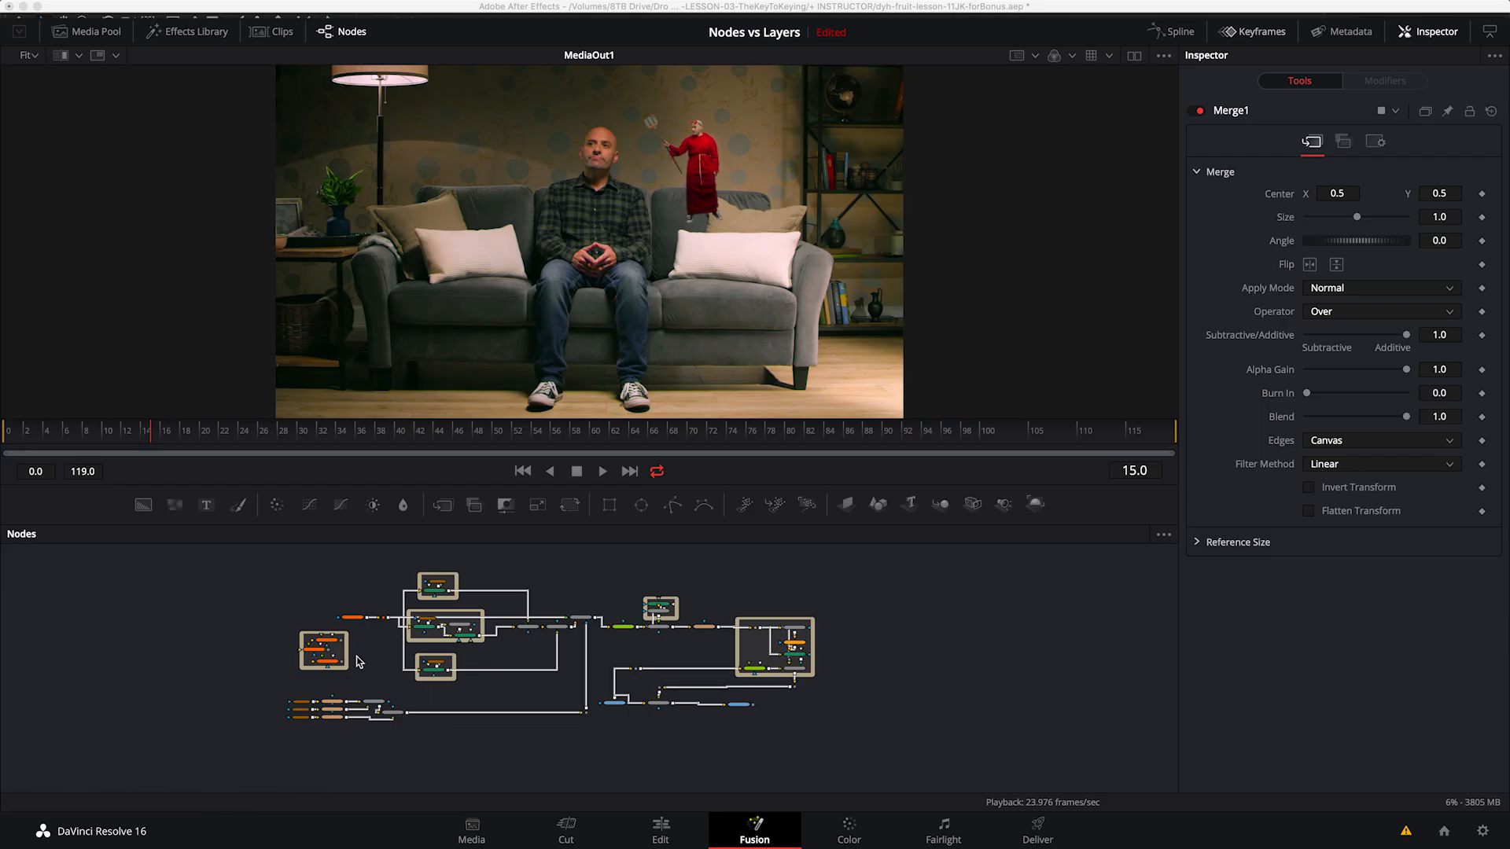
scroll(394, 649, up, 5)
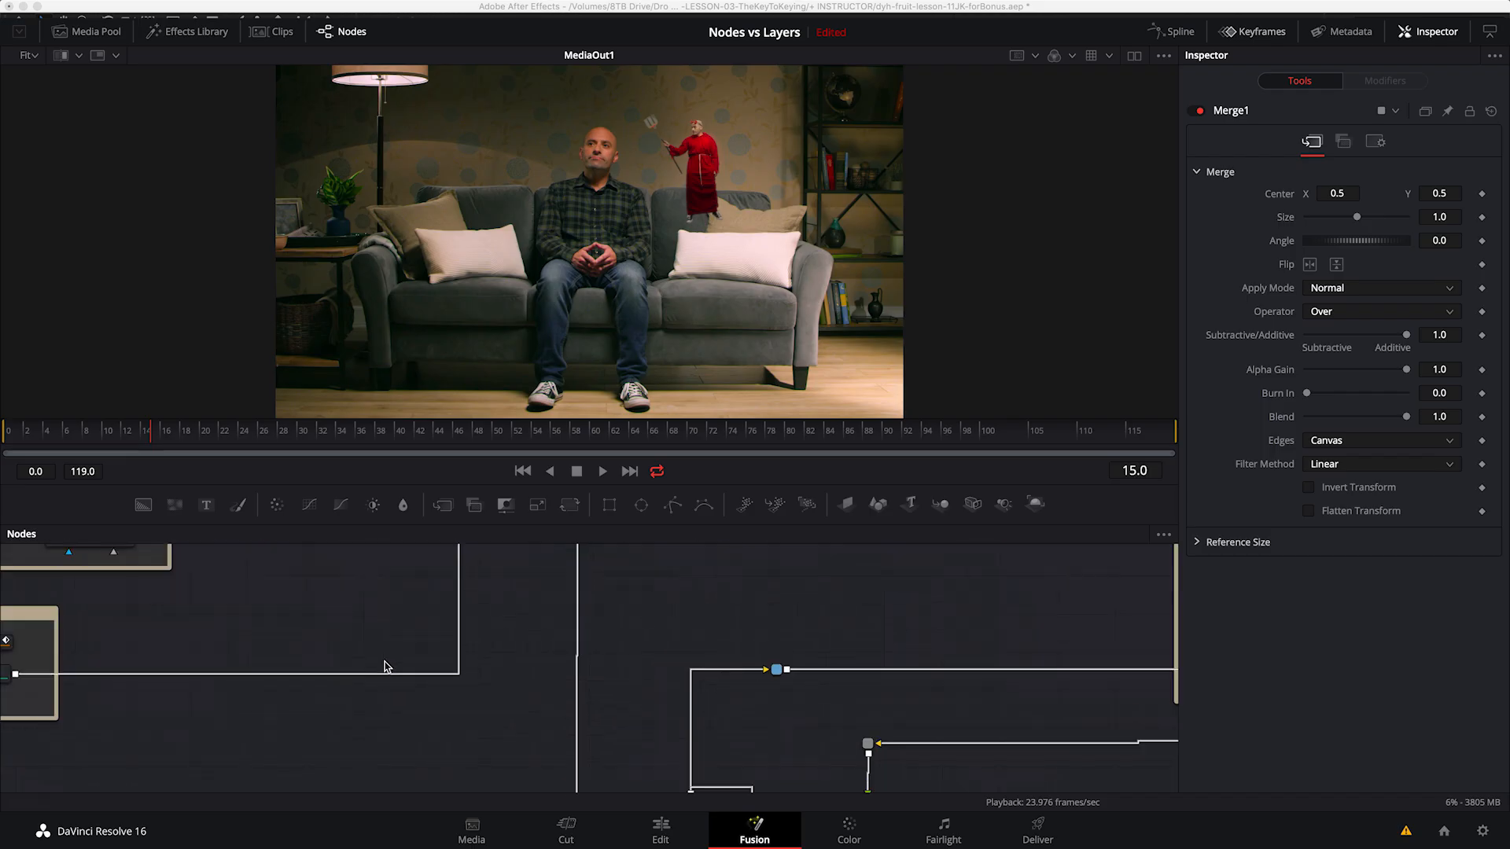
scroll(557, 669, up, 1)
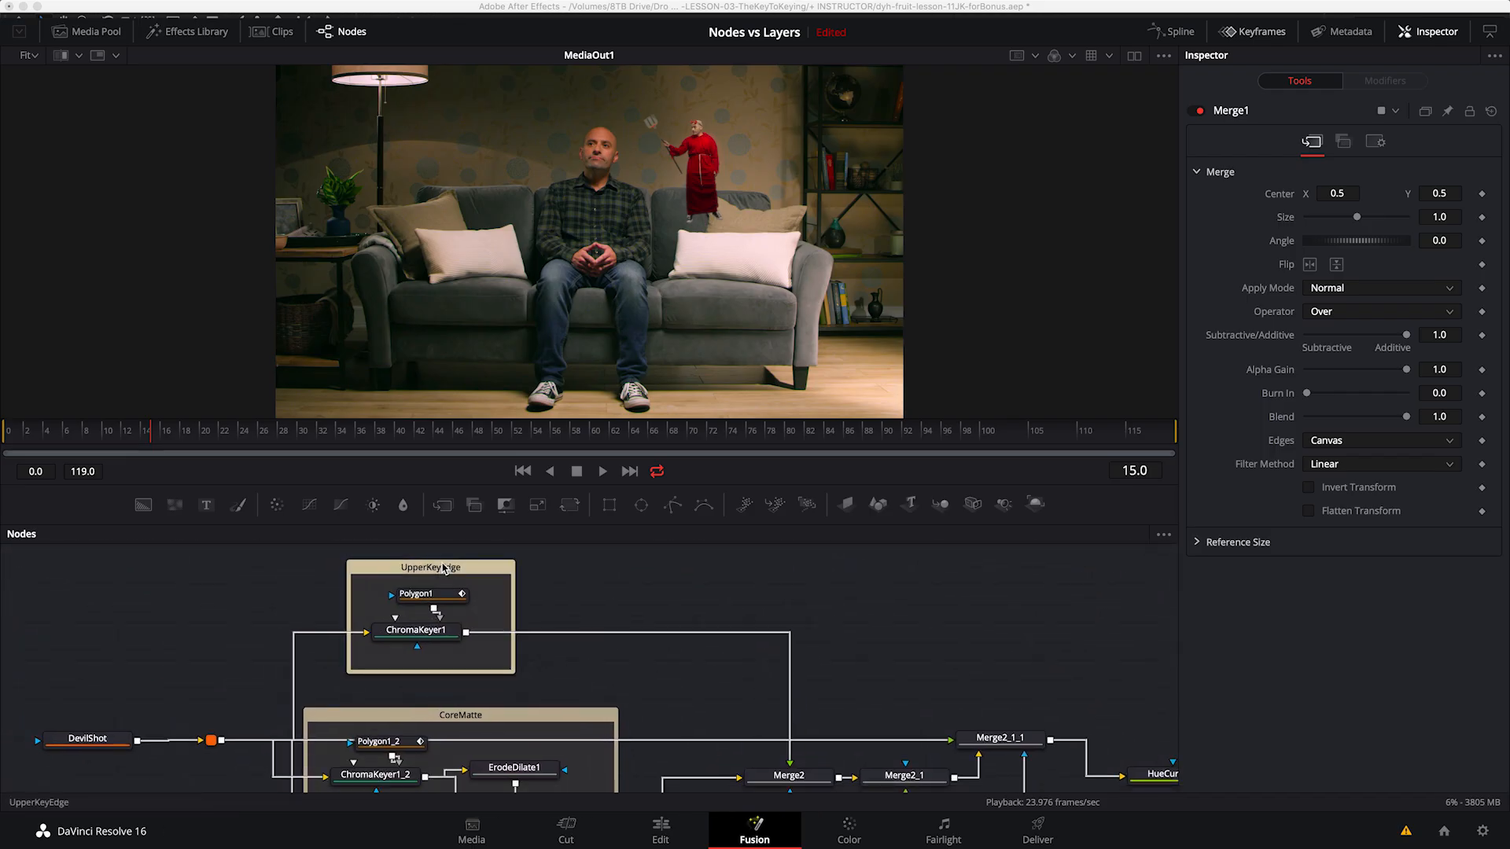
scroll(508, 652, down, 5)
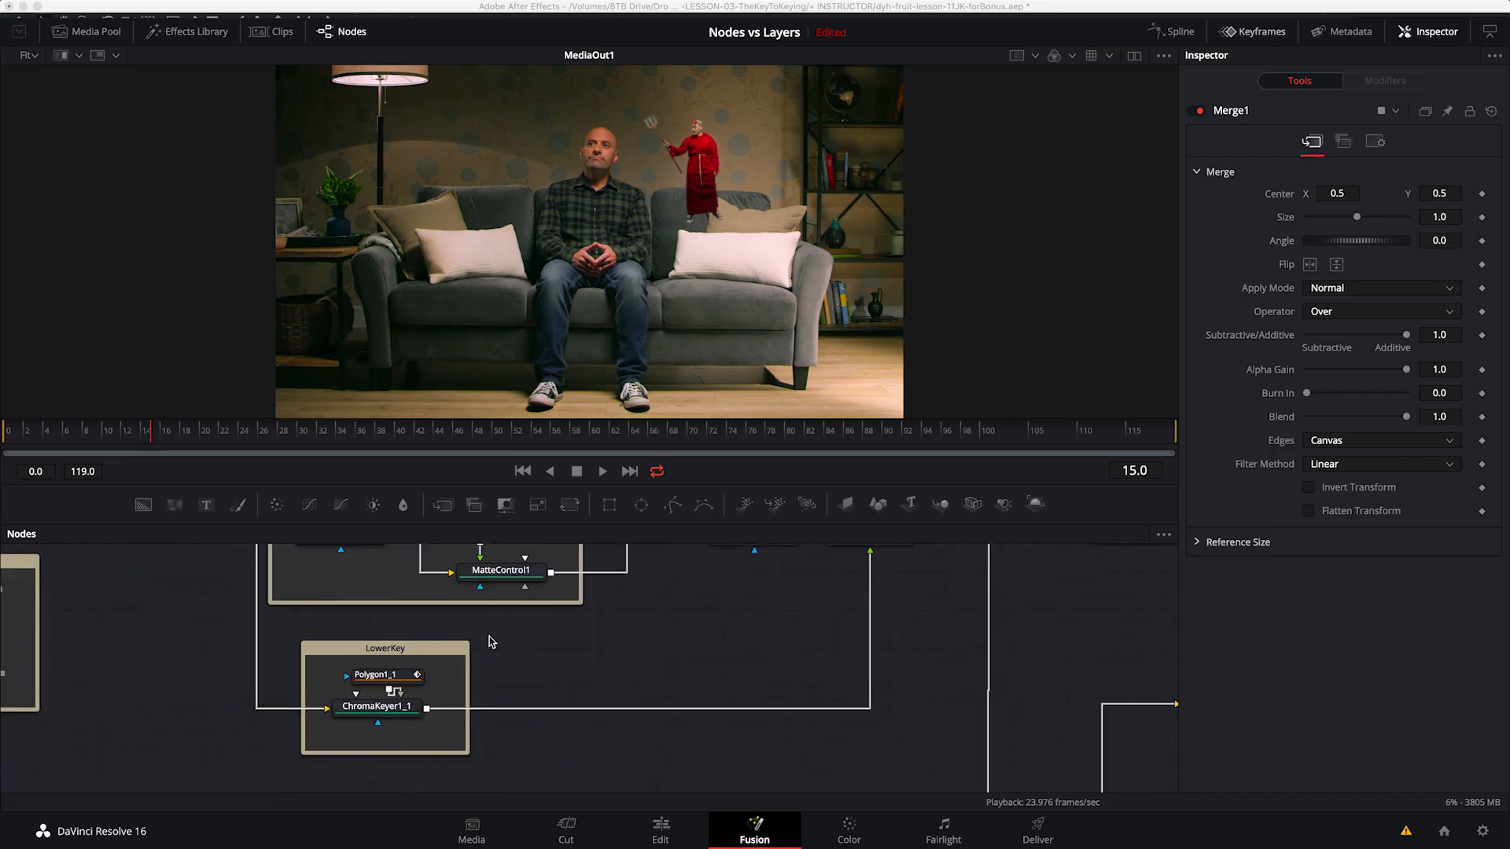
drag(101, 611, 477, 622)
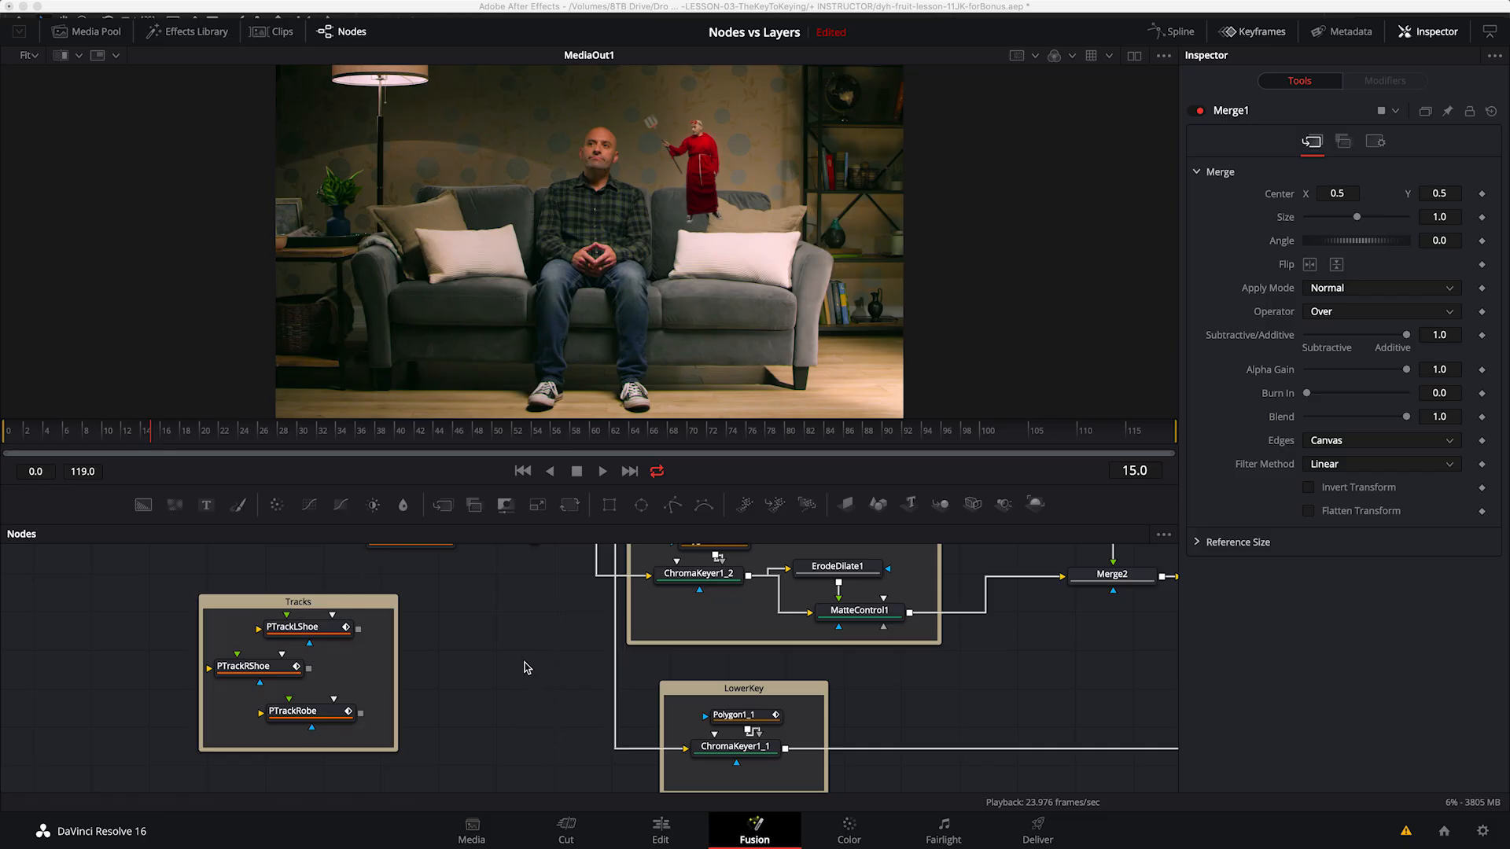
drag(521, 625, 447, 722)
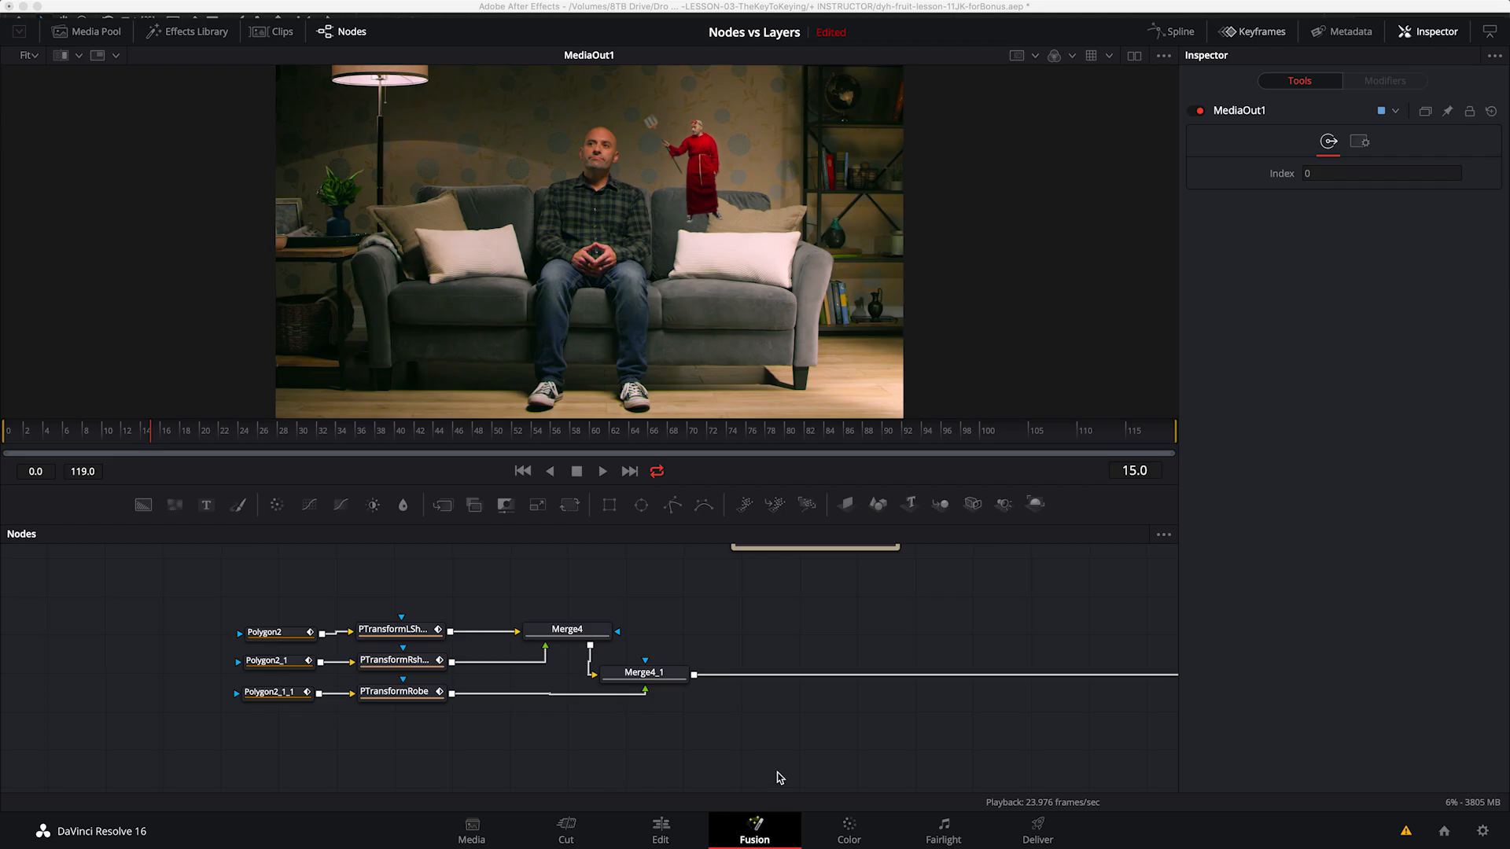
Step: Restore the dual-viewer layout, show Polygon2 beside MediaOut1, and fit its view to the viewer
click(1134, 55)
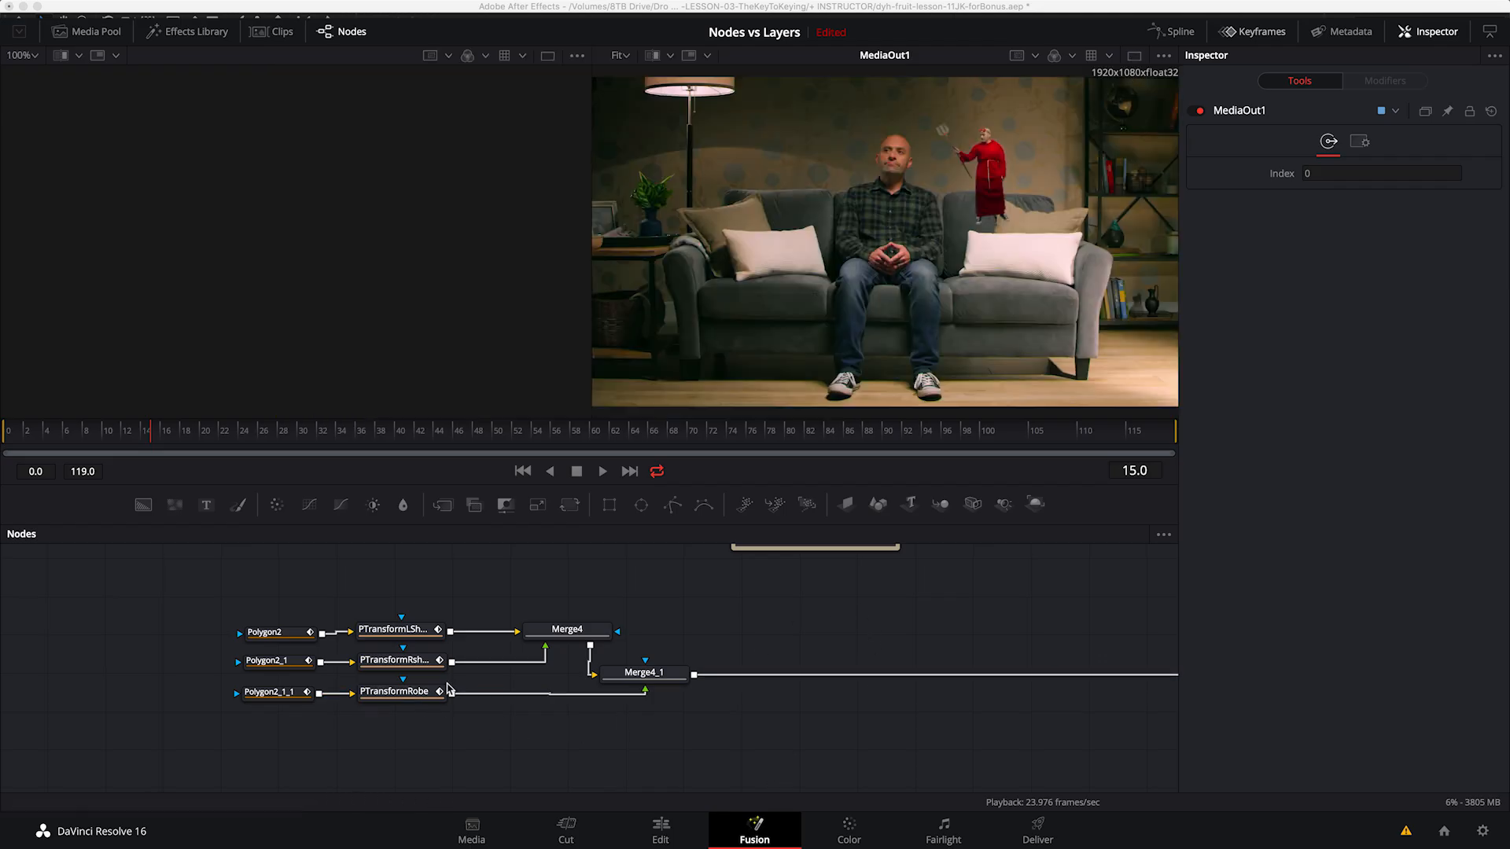
click(268, 633)
key(1)
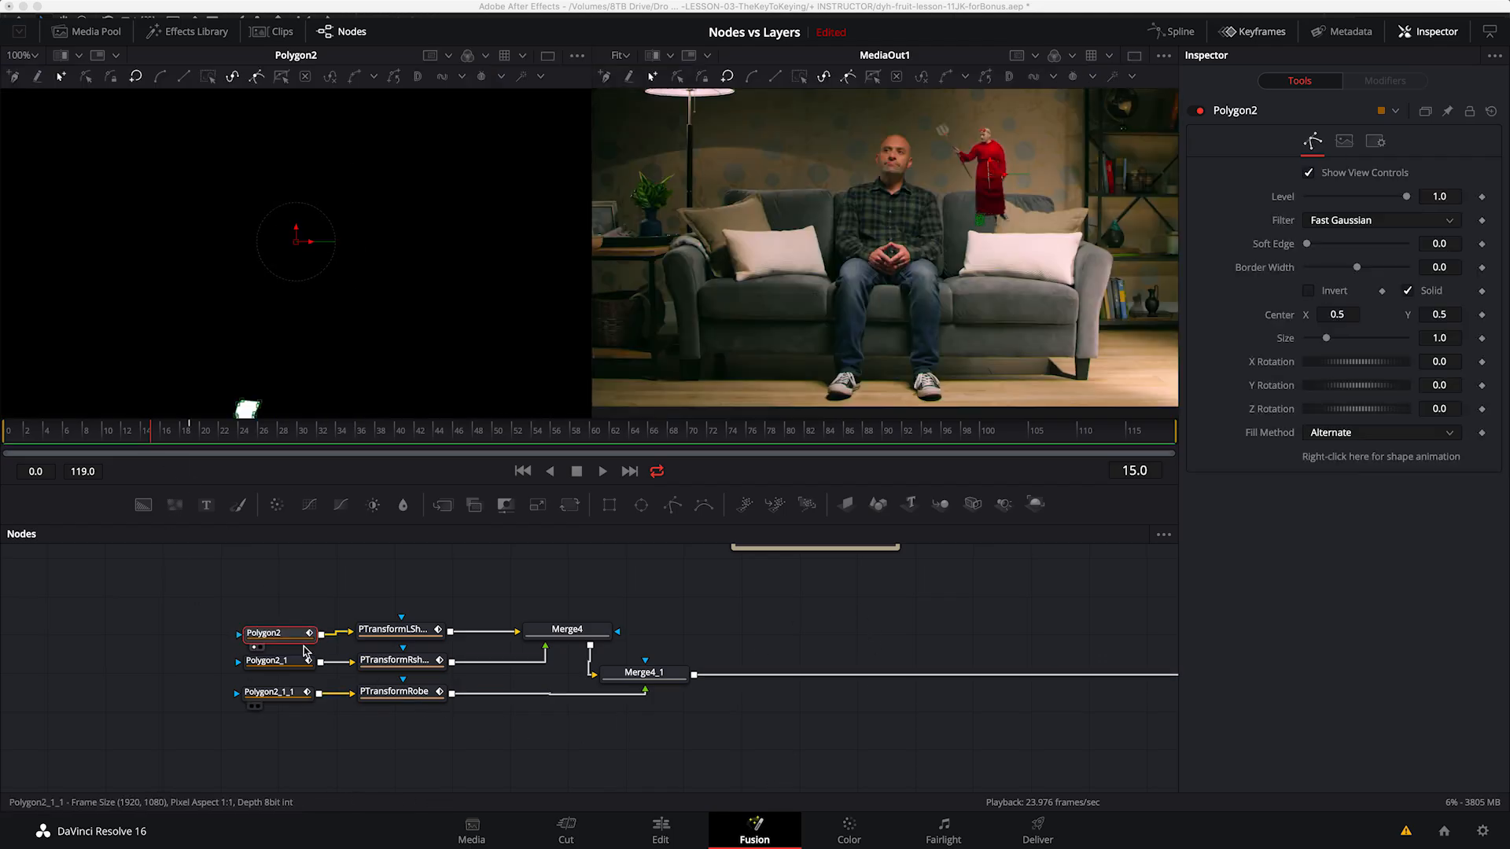
key(ctrl+f)
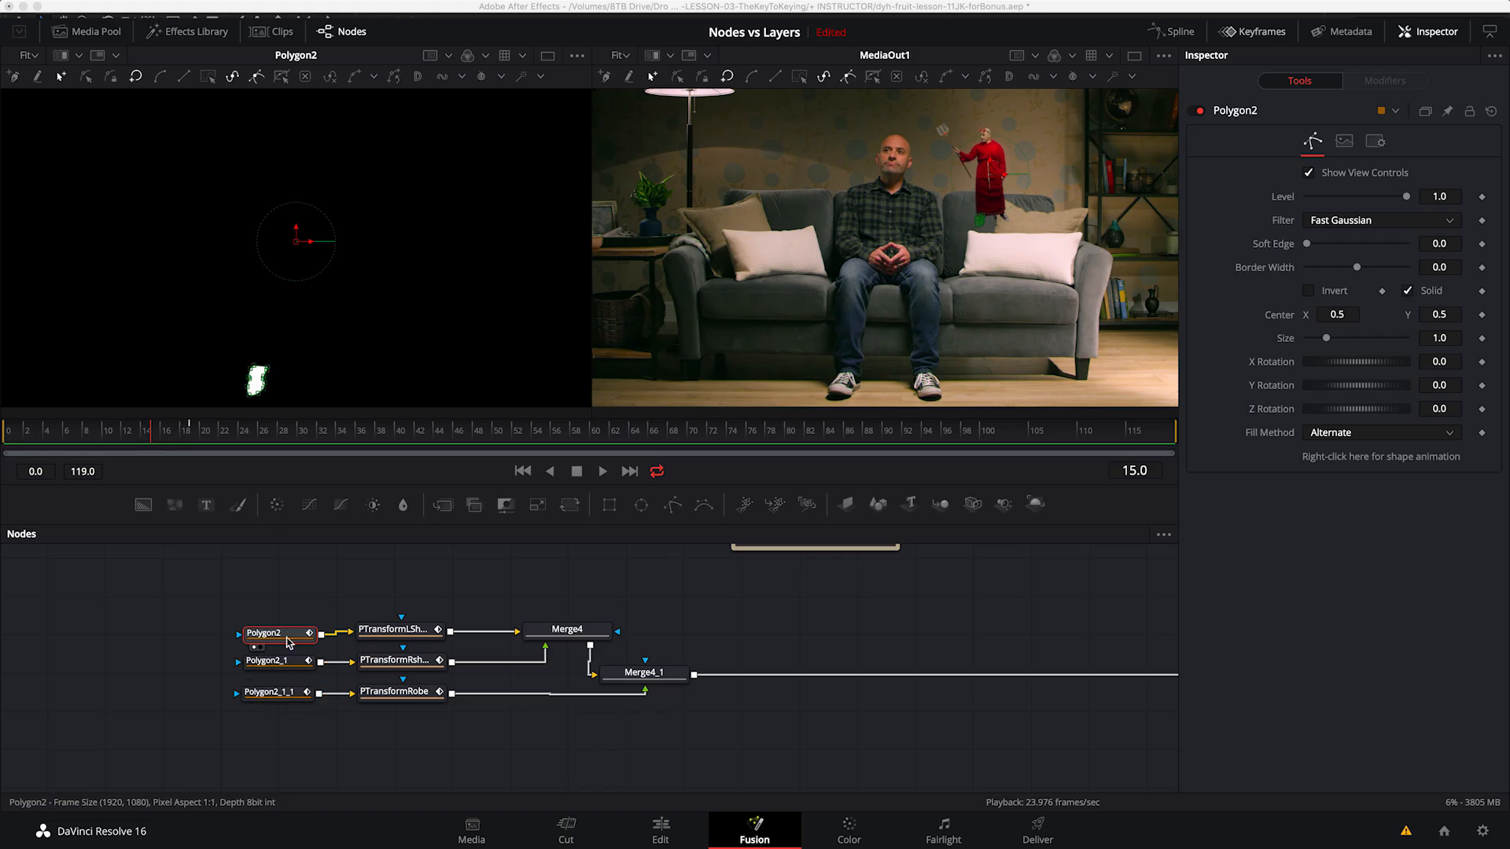
Step: View the Polygon2_1, Polygon2_1_1 and Polygon2 masks one after another, and return to Polygon2_1
click(266, 661)
key(1)
click(280, 695)
key(1)
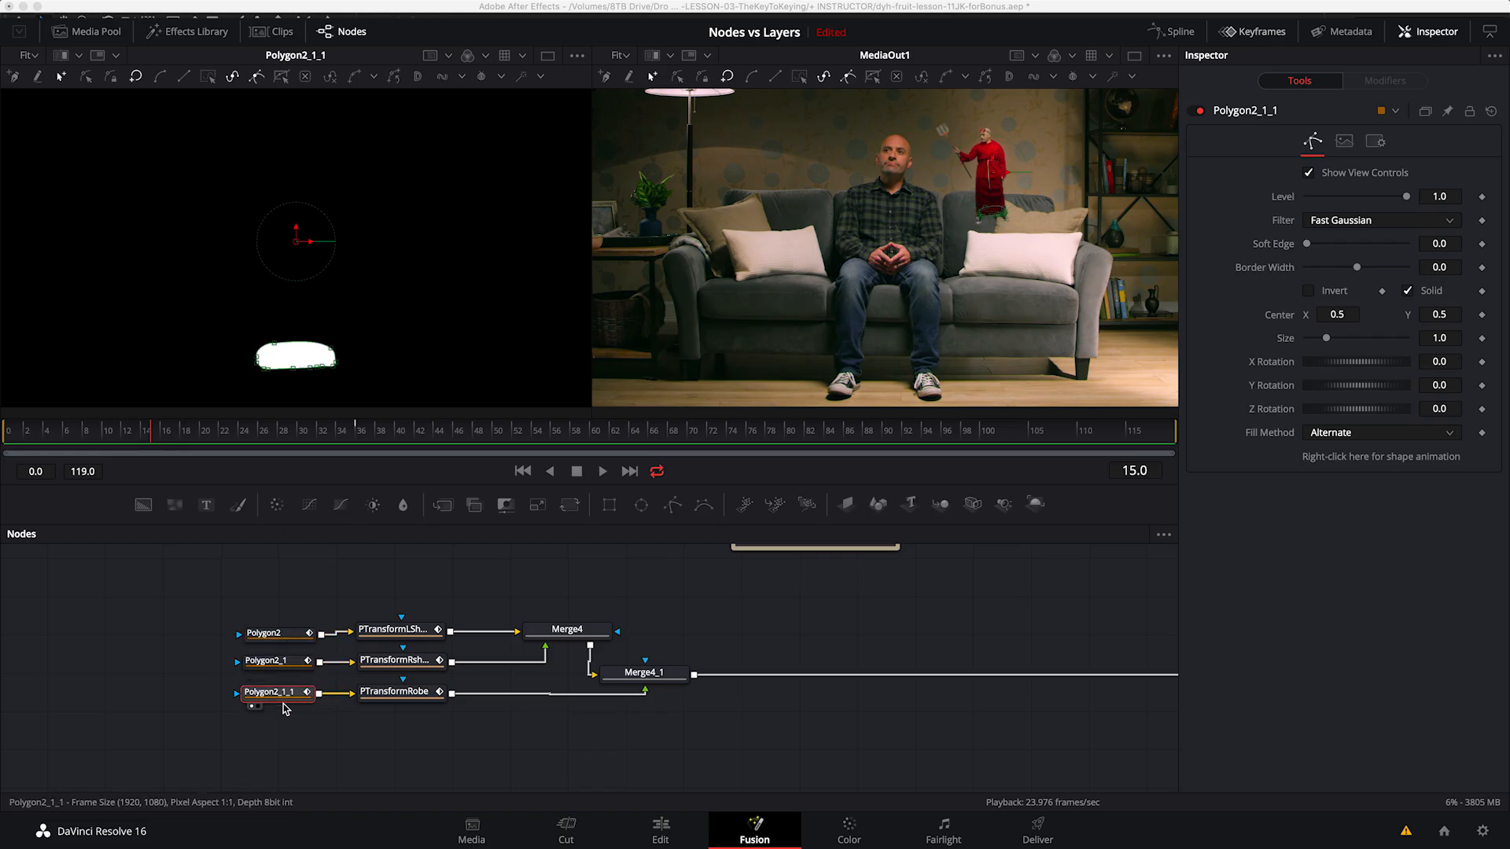
click(297, 632)
key(1)
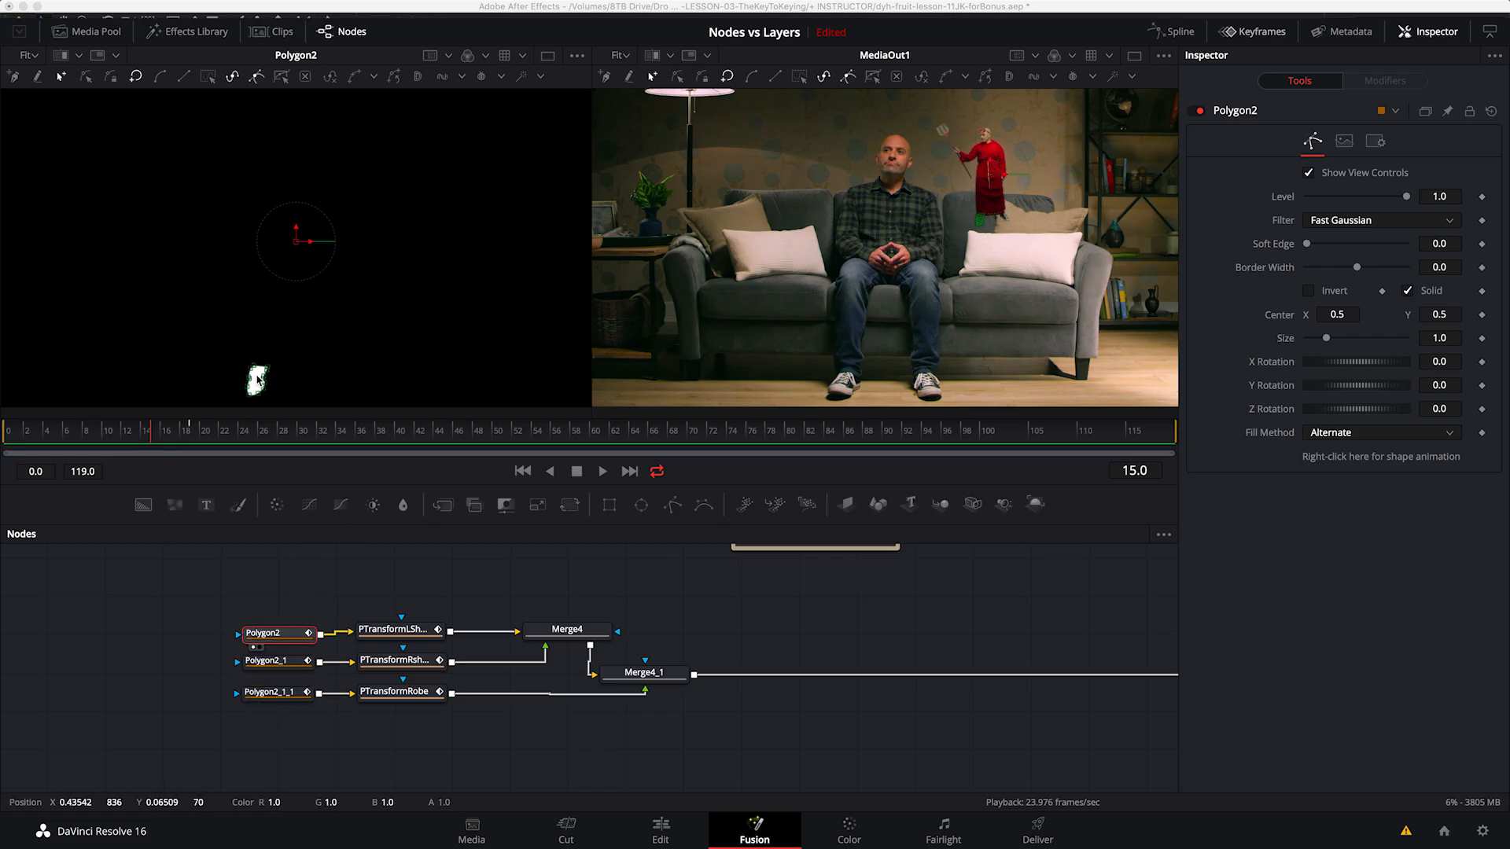
click(271, 661)
key(1)
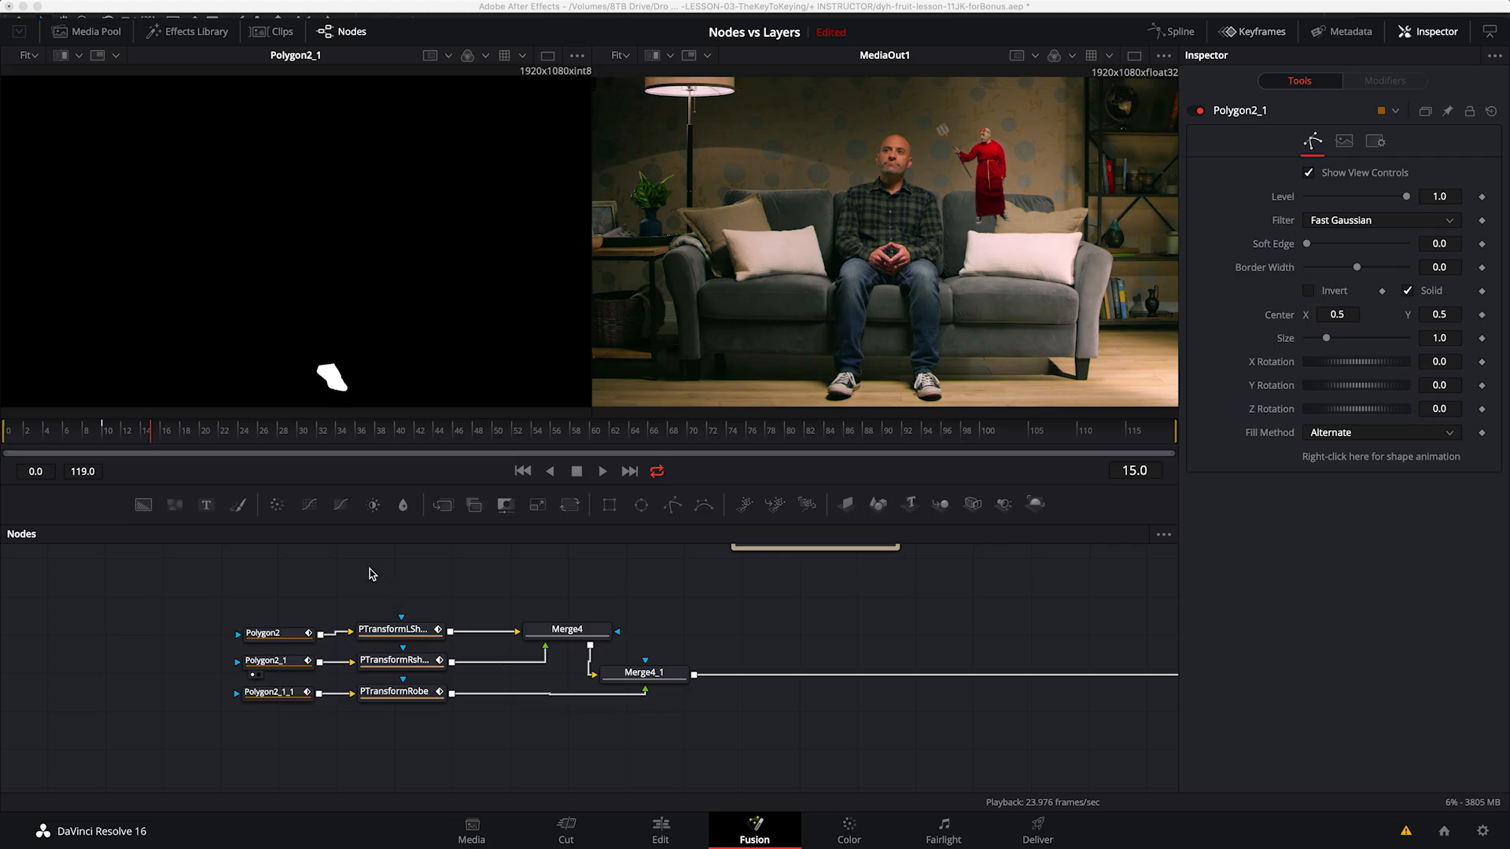
Step: Inspect the PTransformLShoe, right-shoe and PTransformRobe tracking nodes, viewing the right-shoe and robe outputs, and check the tracked mask at different frames
click(408, 631)
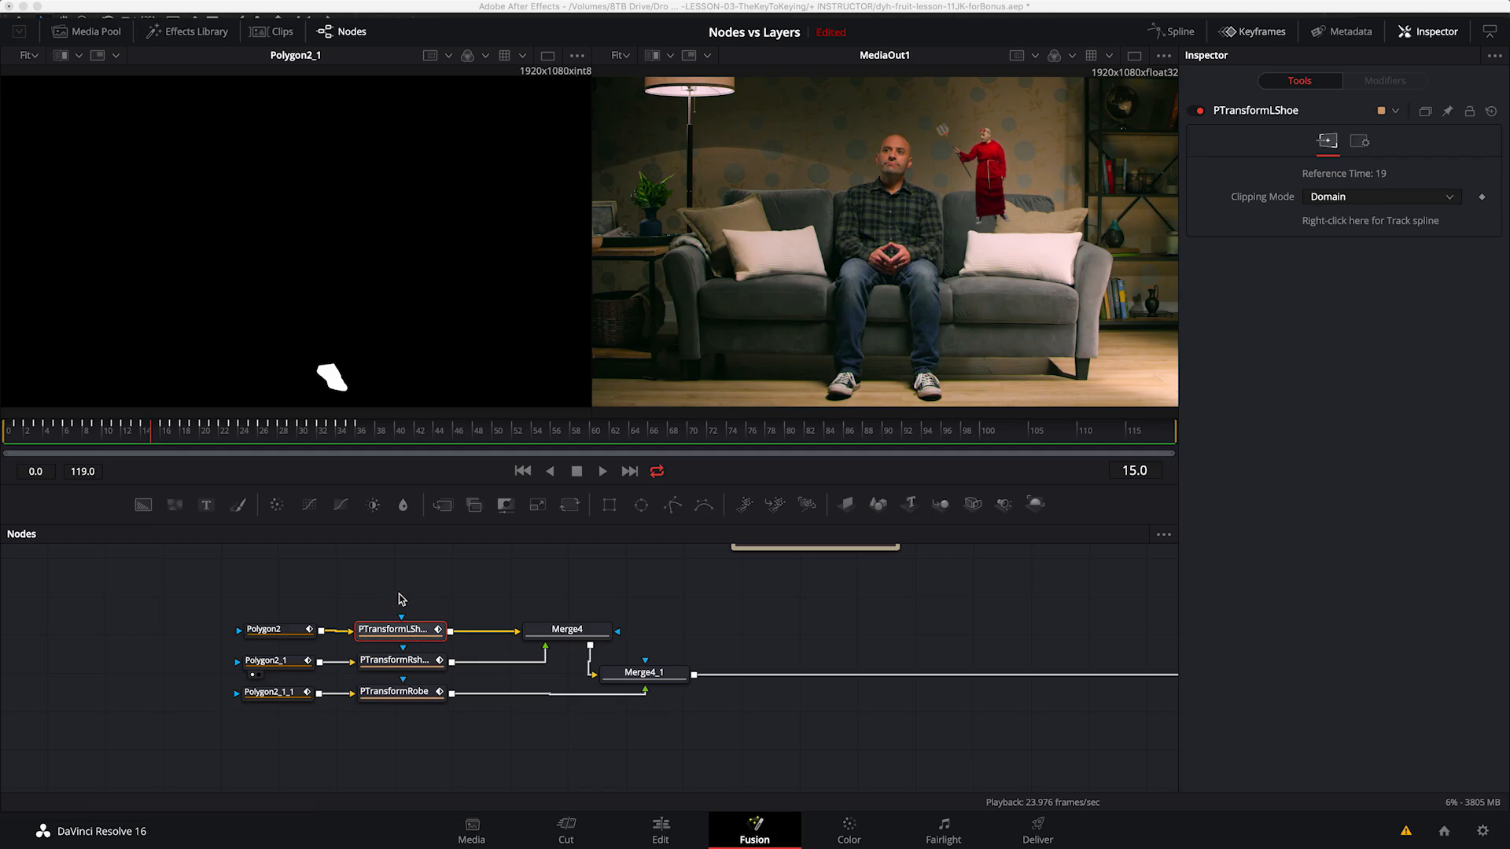
drag(149, 439, 43, 435)
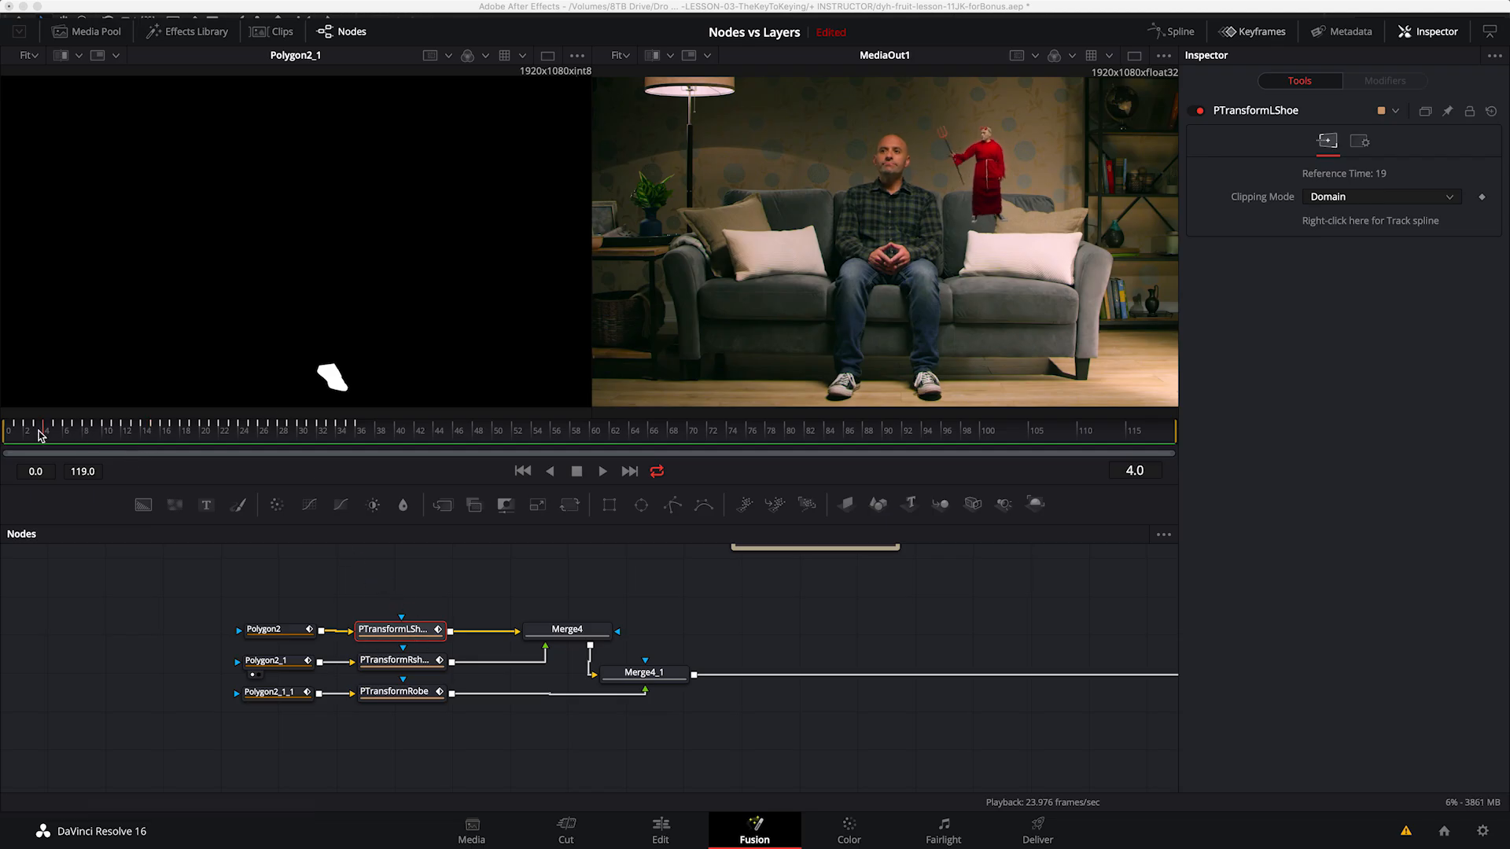
drag(383, 477, 434, 496)
click(399, 665)
key(1)
click(410, 695)
key(1)
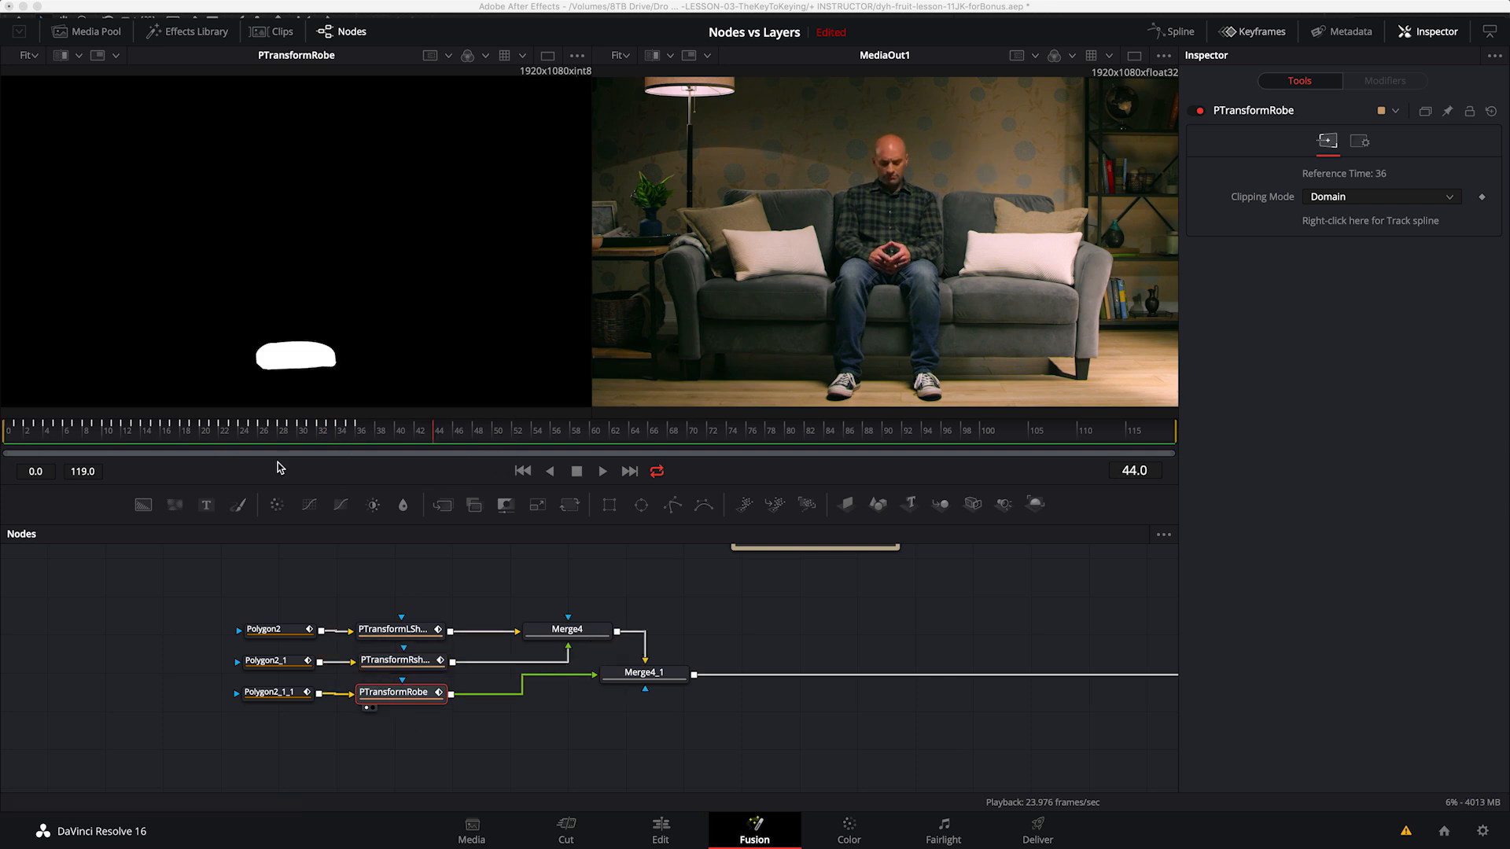
drag(429, 429, 160, 433)
Step: View the combined shoe masks in Merge4 and the complete shoe and robe matte in Merge4_1 at frame 16
click(554, 634)
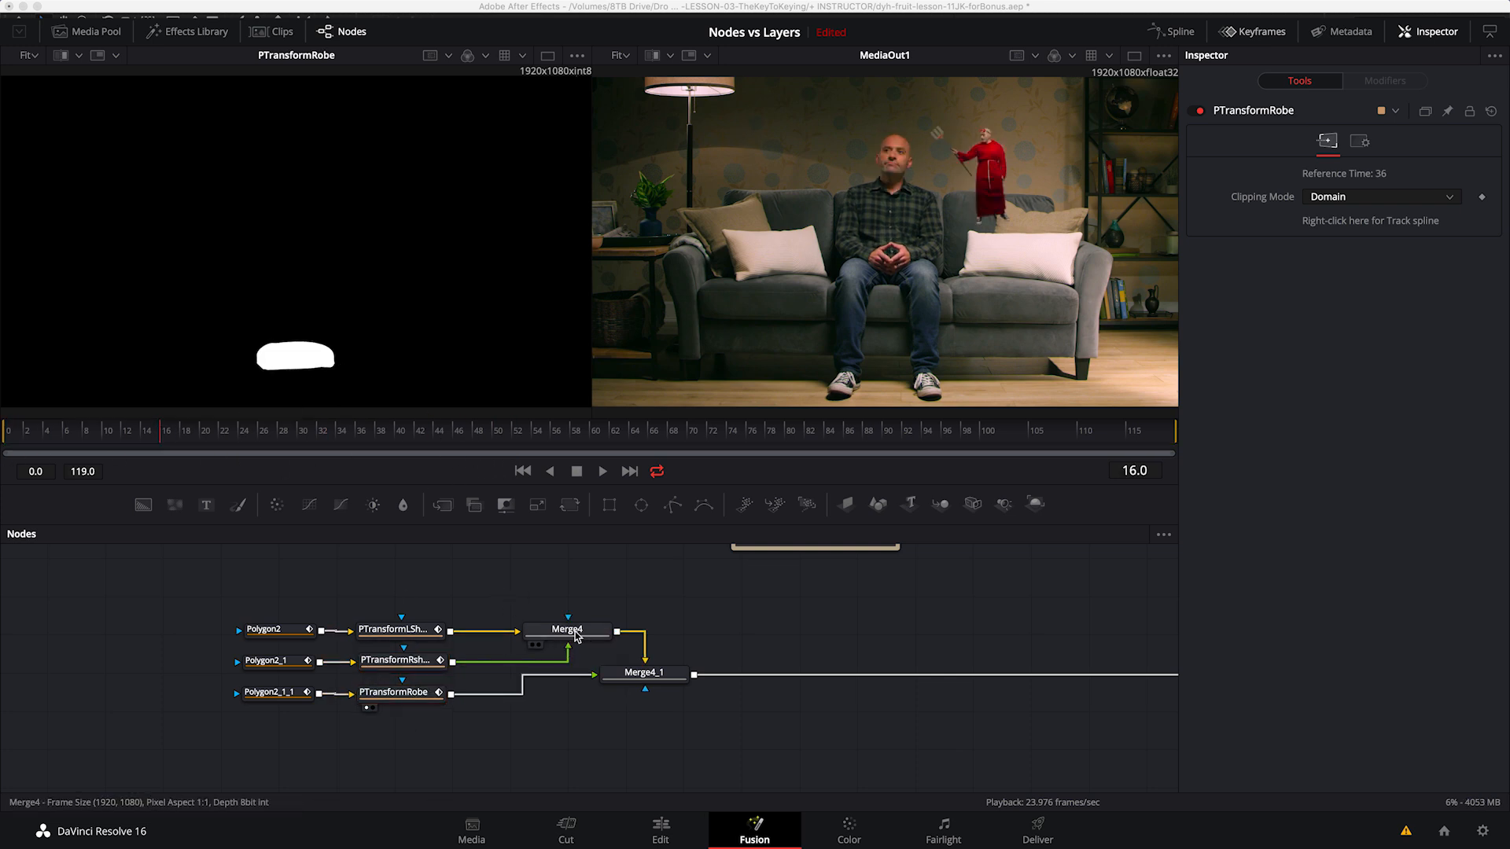
click(578, 635)
key(1)
click(644, 675)
key(1)
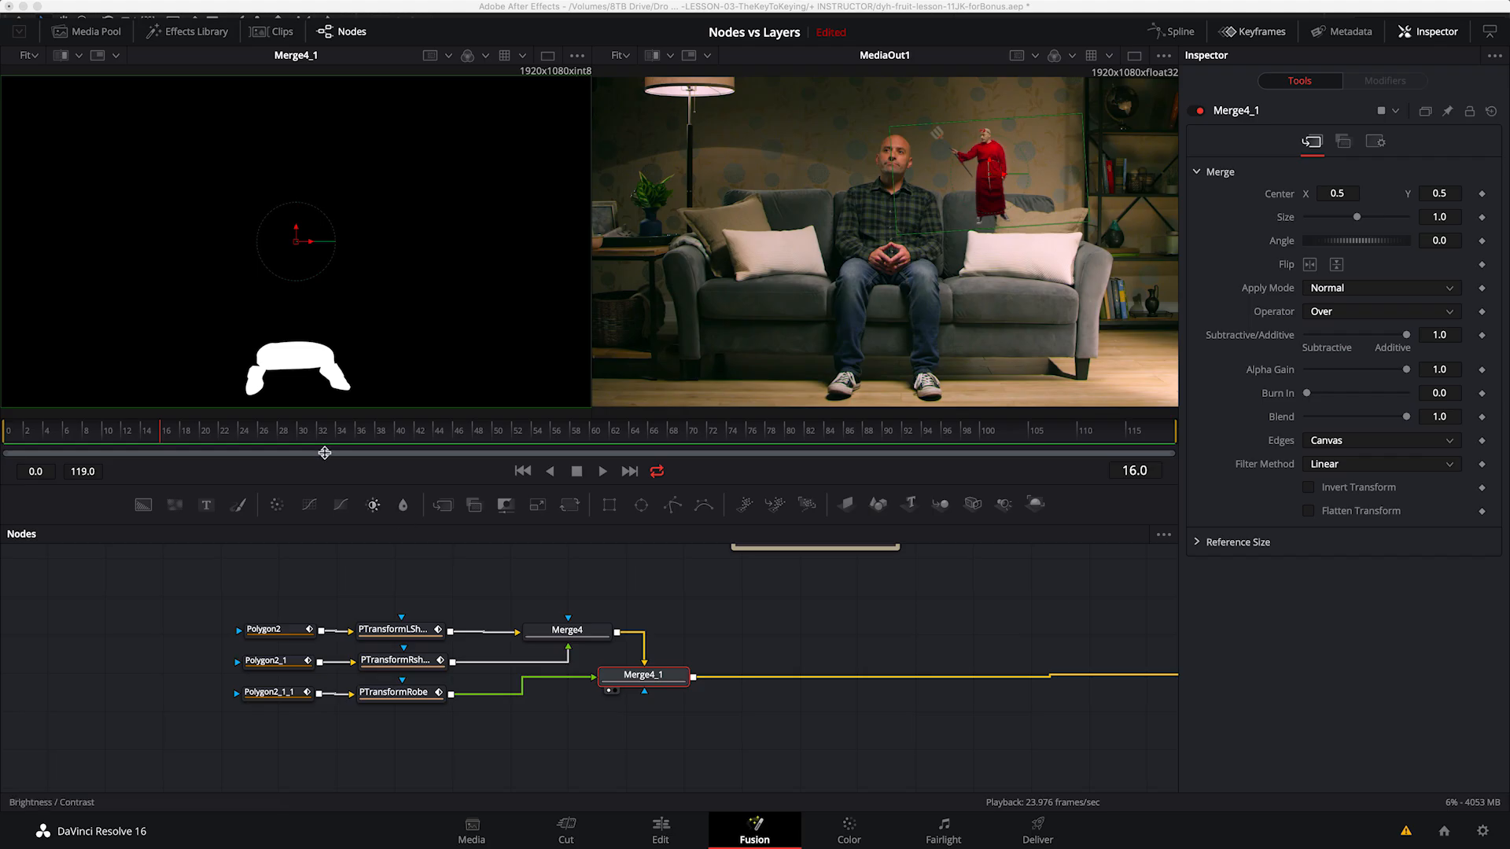
mouse_move(157, 429)
mouse_down()
mouse_move(129, 433)
mouse_move(263, 417)
mouse_move(316, 456)
mouse_move(14, 484)
mouse_move(233, 467)
mouse_move(165, 434)
mouse_up()
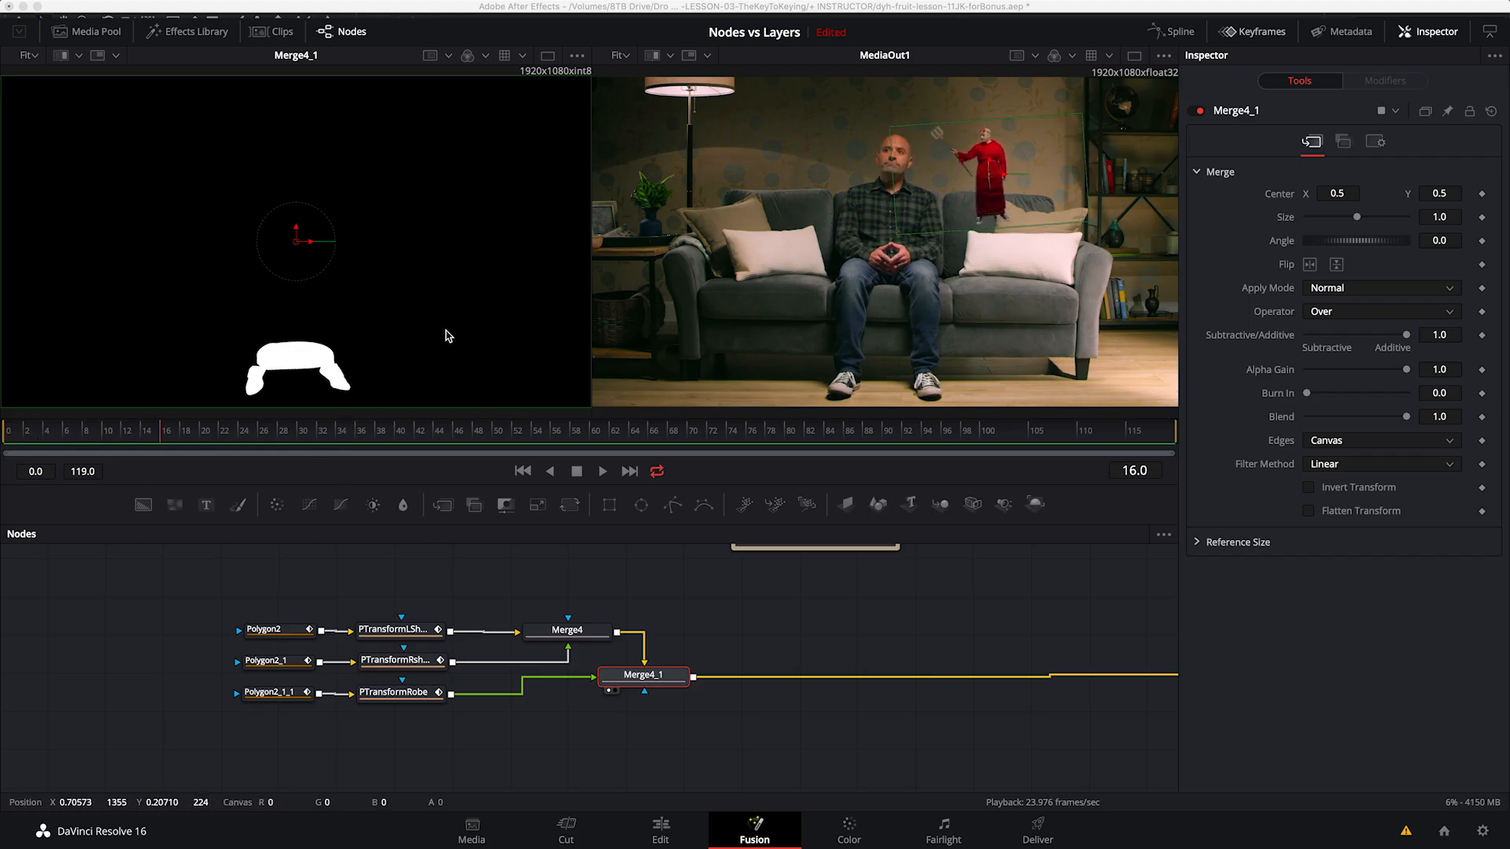
Step: Show Merge2_1_1's output, compare it with Merge2_1 to check the shoes, and return to Merge2_1_1
scroll(758, 634, right, 8)
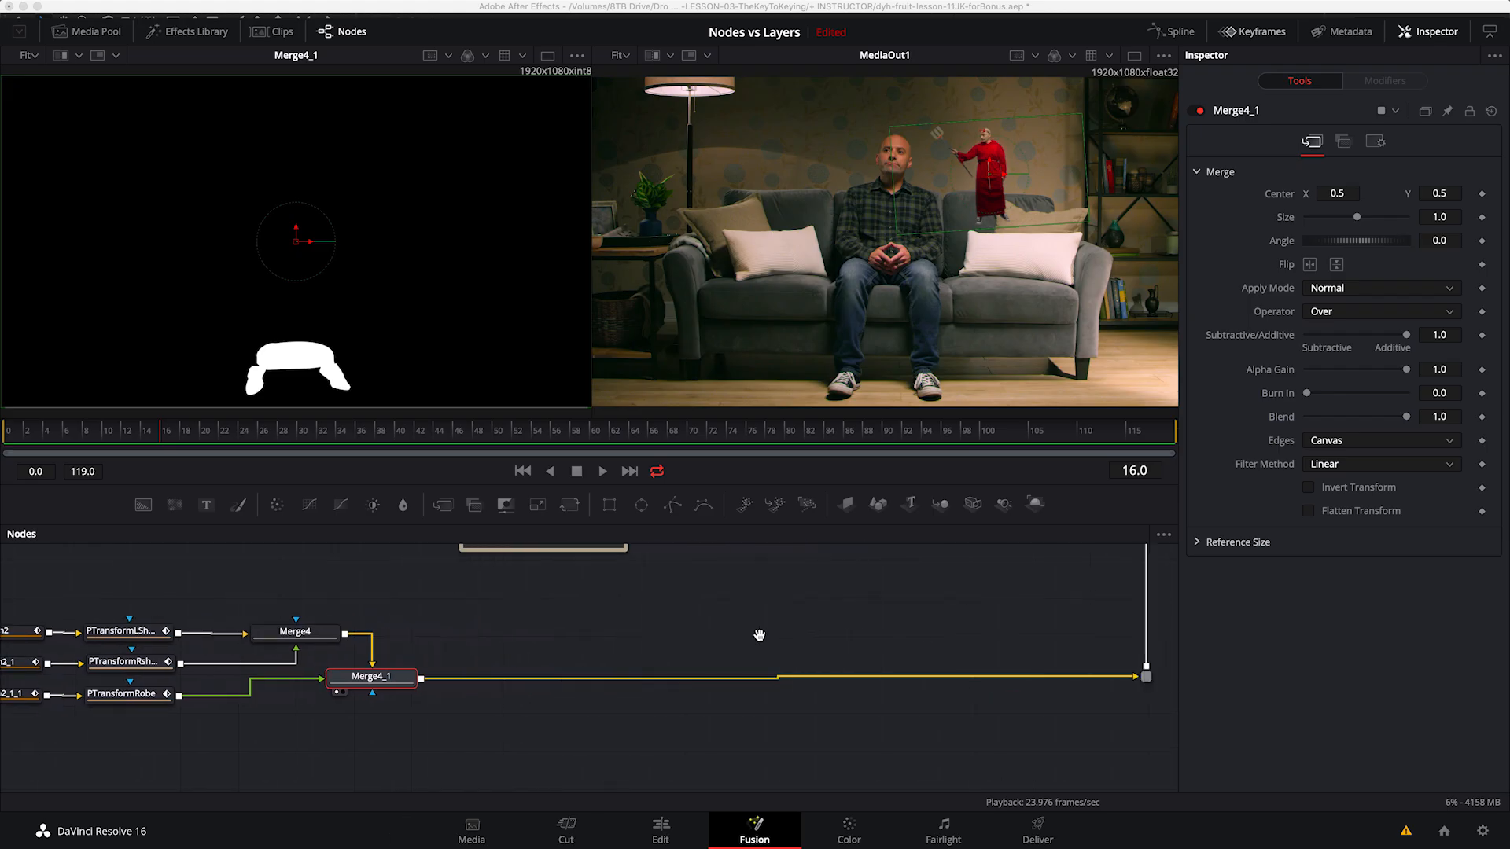
scroll(653, 658, up, 7)
click(671, 639)
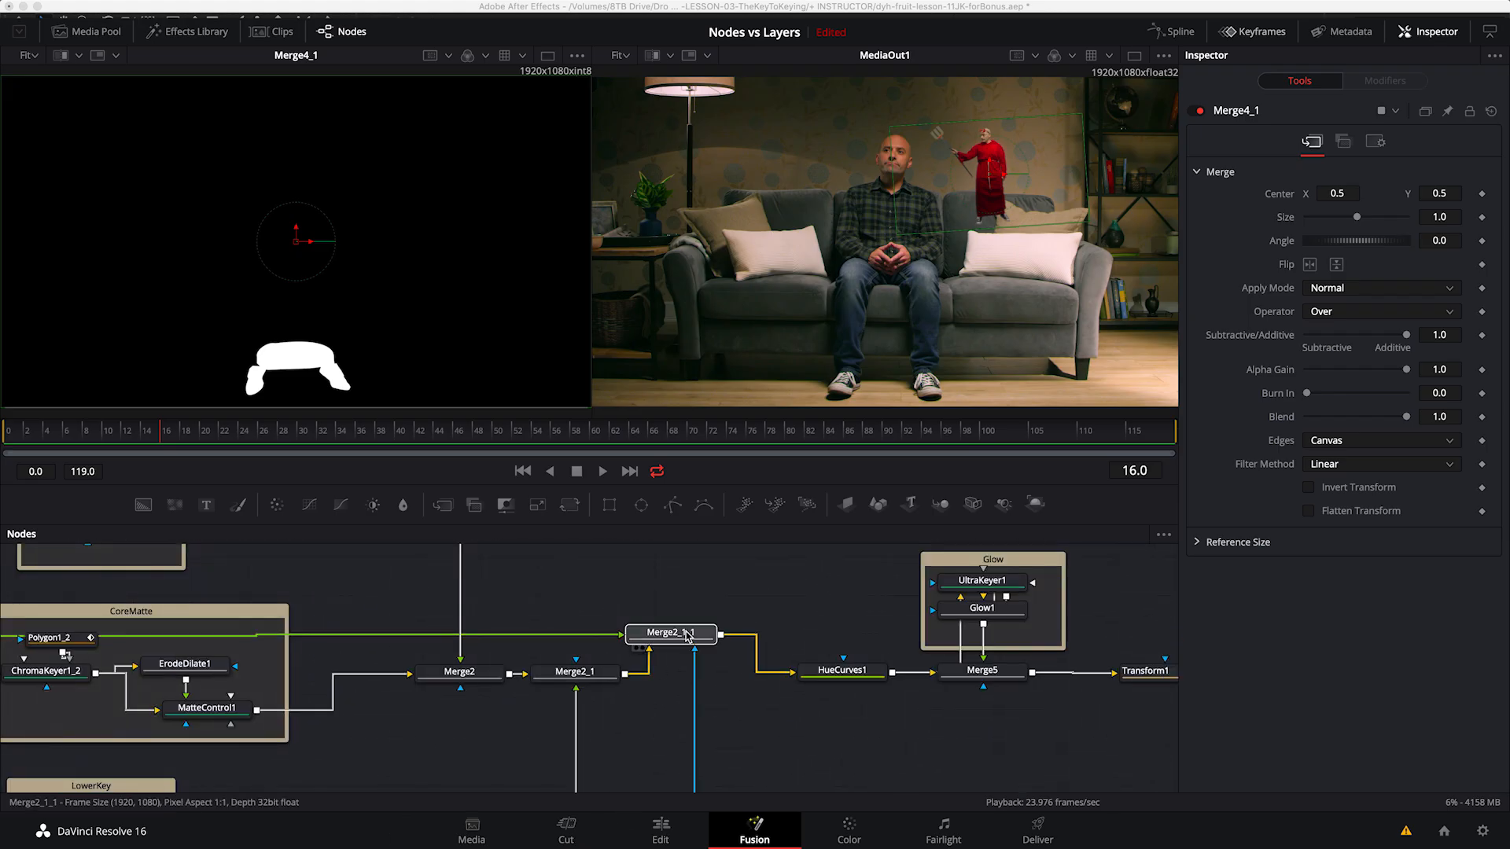
drag(674, 637, 305, 310)
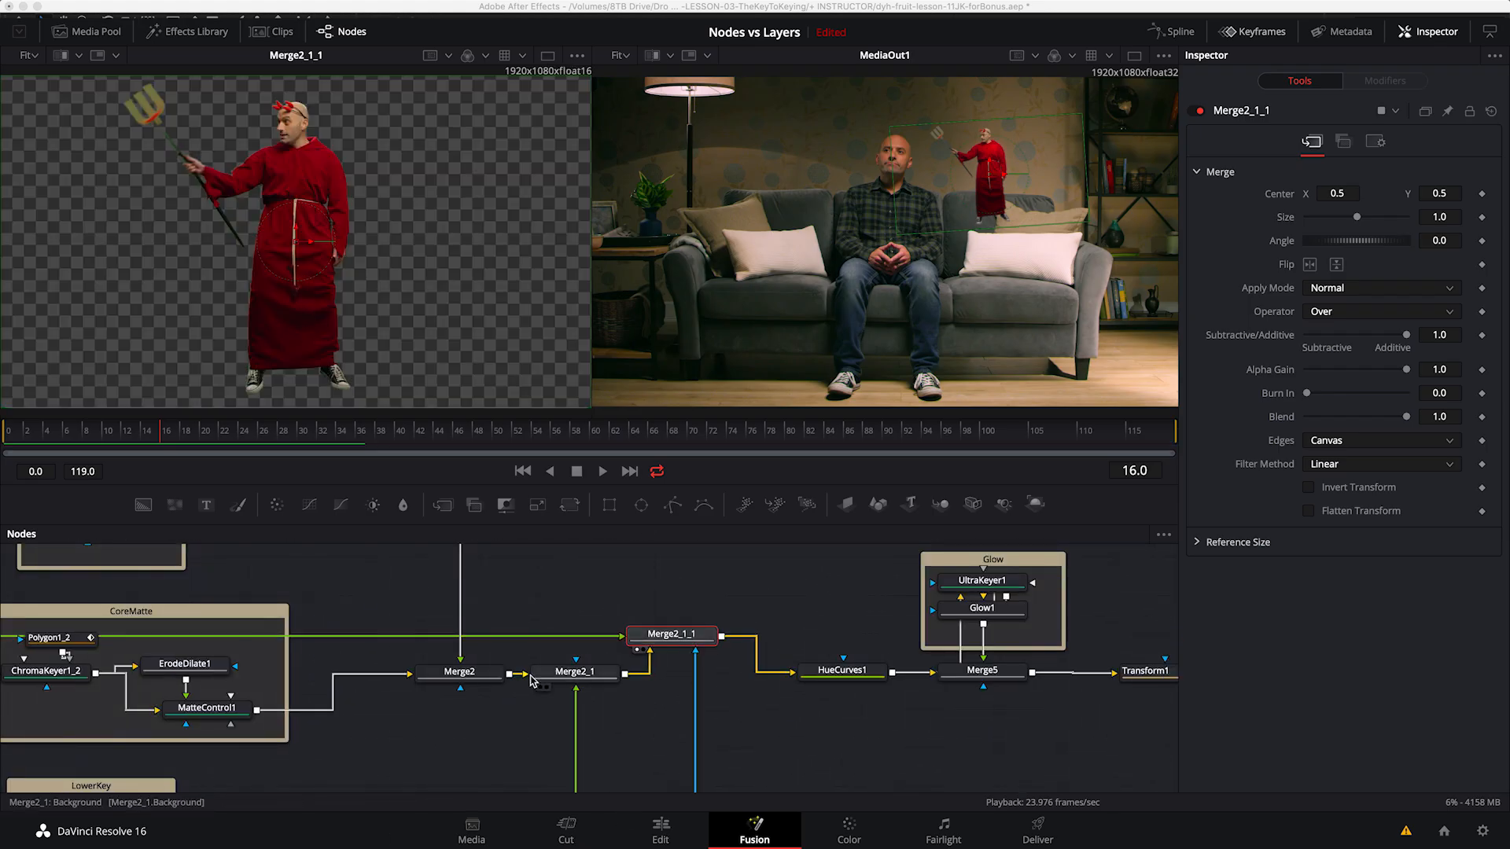
click(562, 671)
key(1)
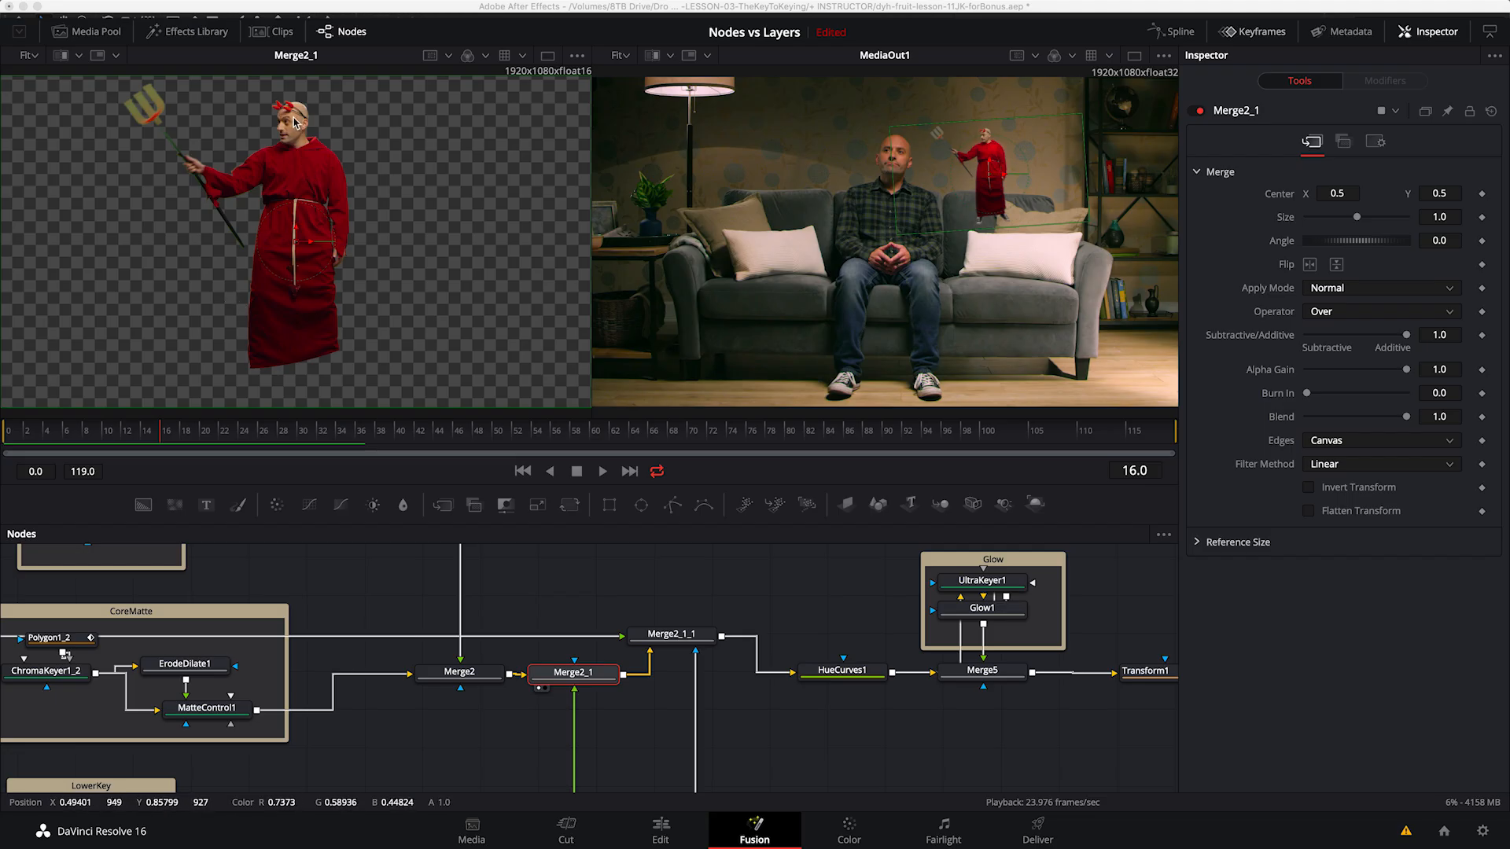
click(664, 634)
key(1)
Step: Inspect HueCurves1's saturation curve and output, and compare it with the DevilShot green-screen source
drag(818, 600, 656, 569)
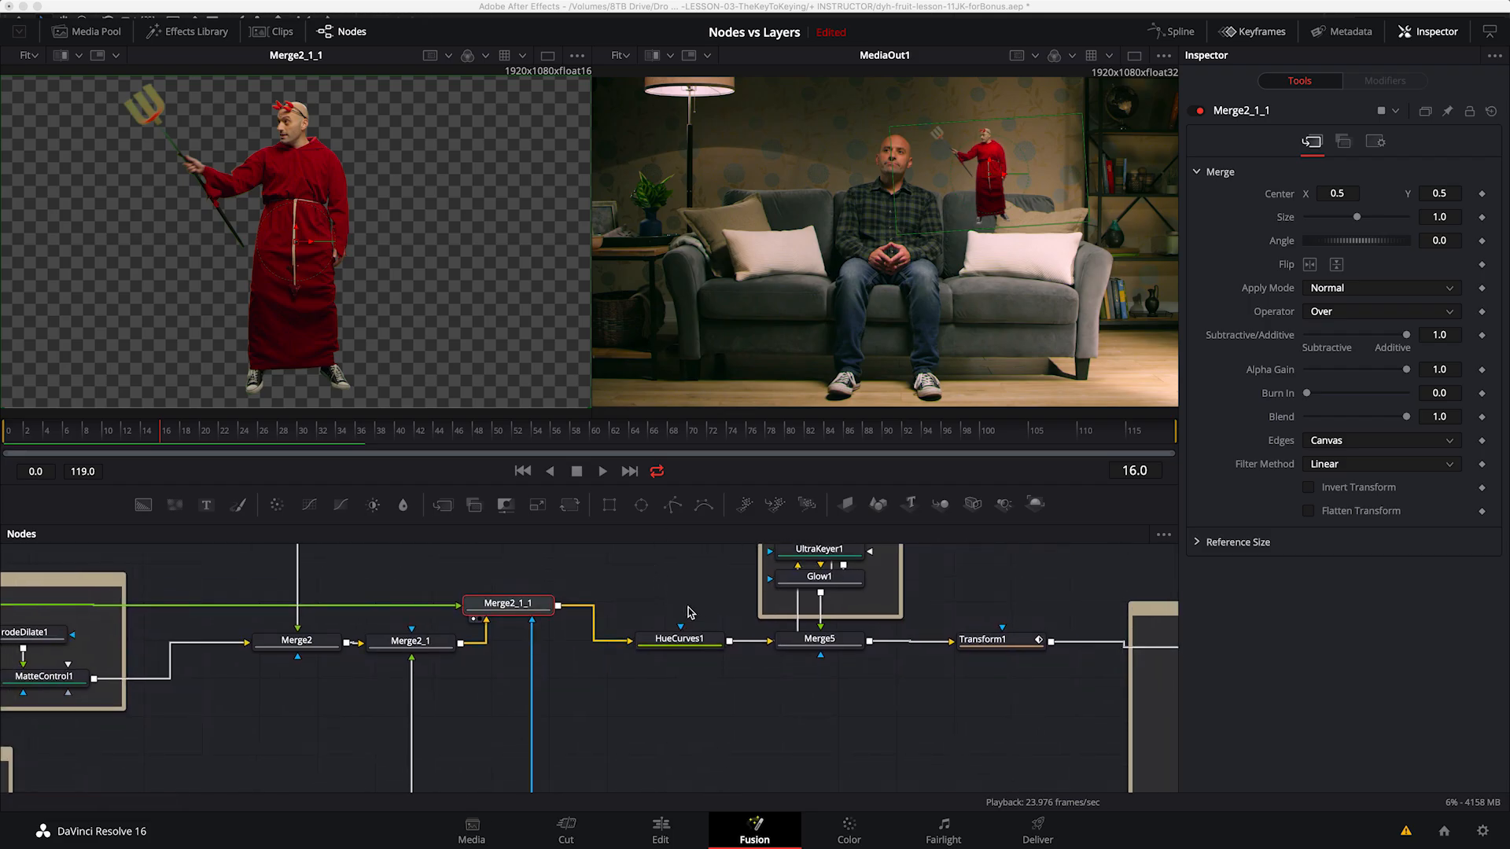
click(684, 641)
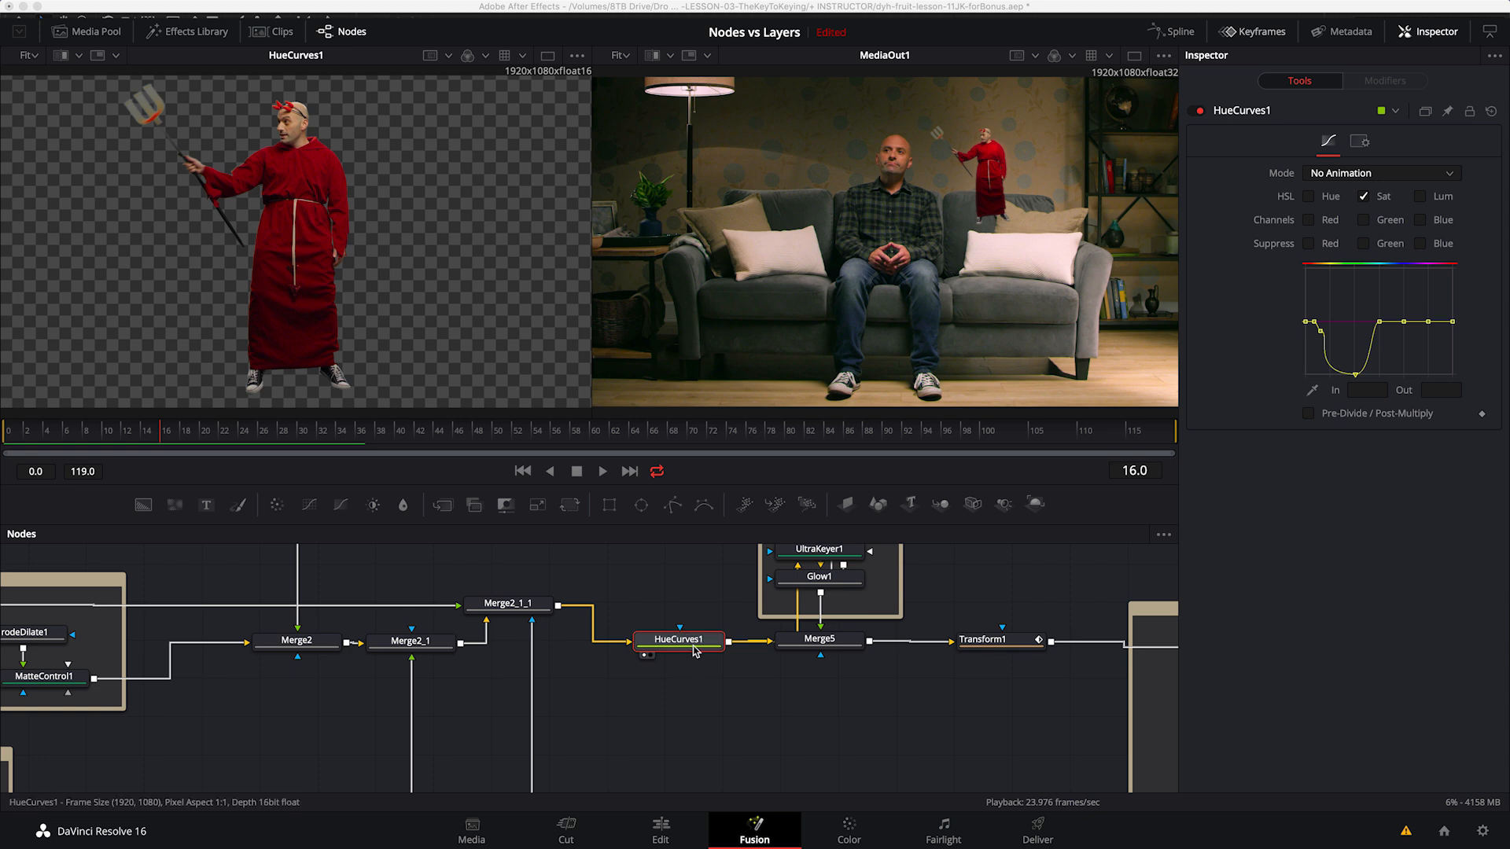
scroll(650, 708, down, 6)
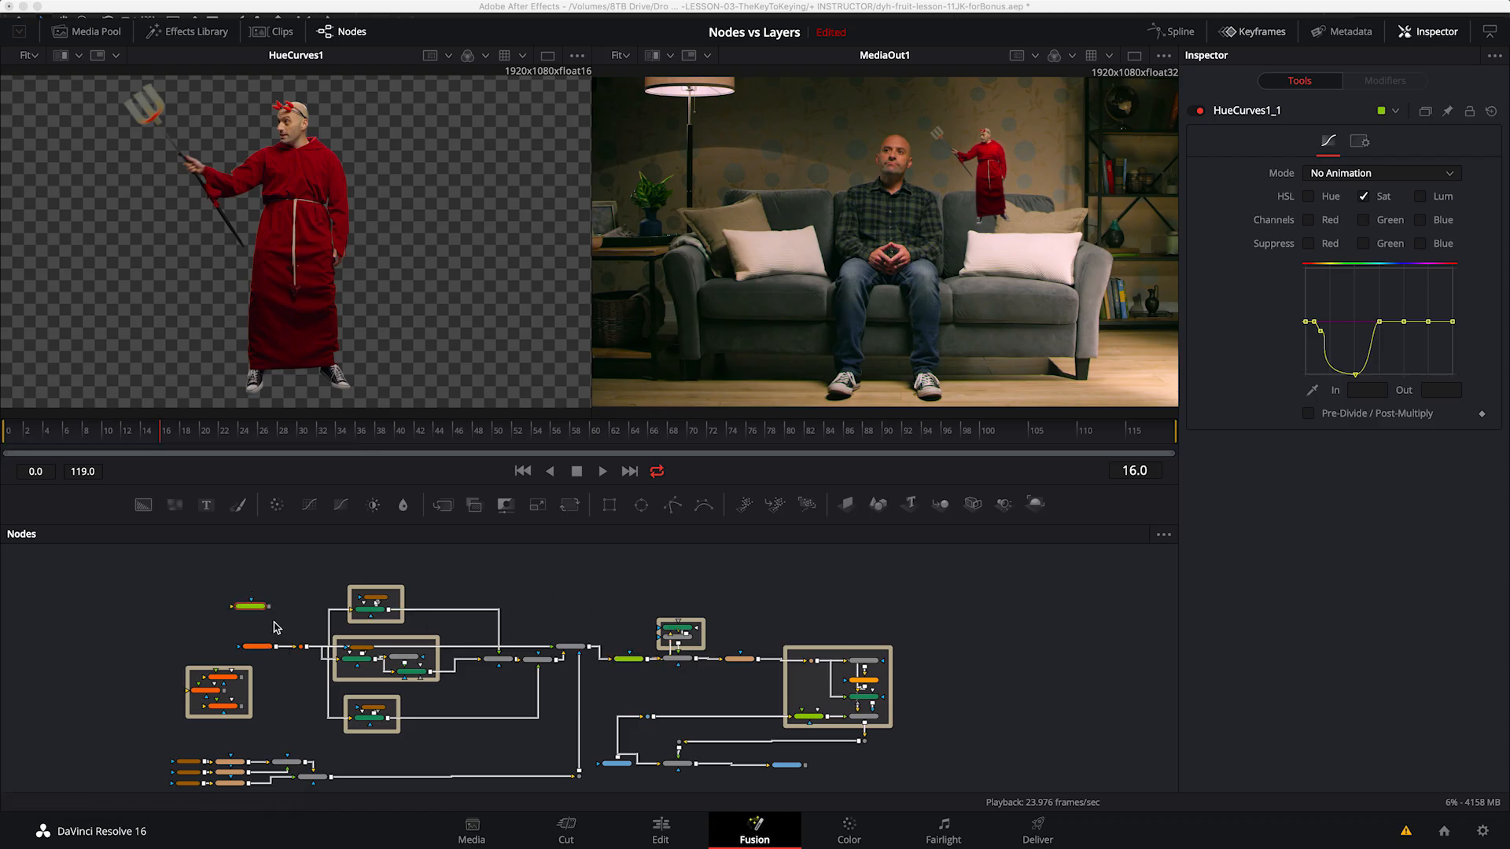
scroll(276, 629, up, 5)
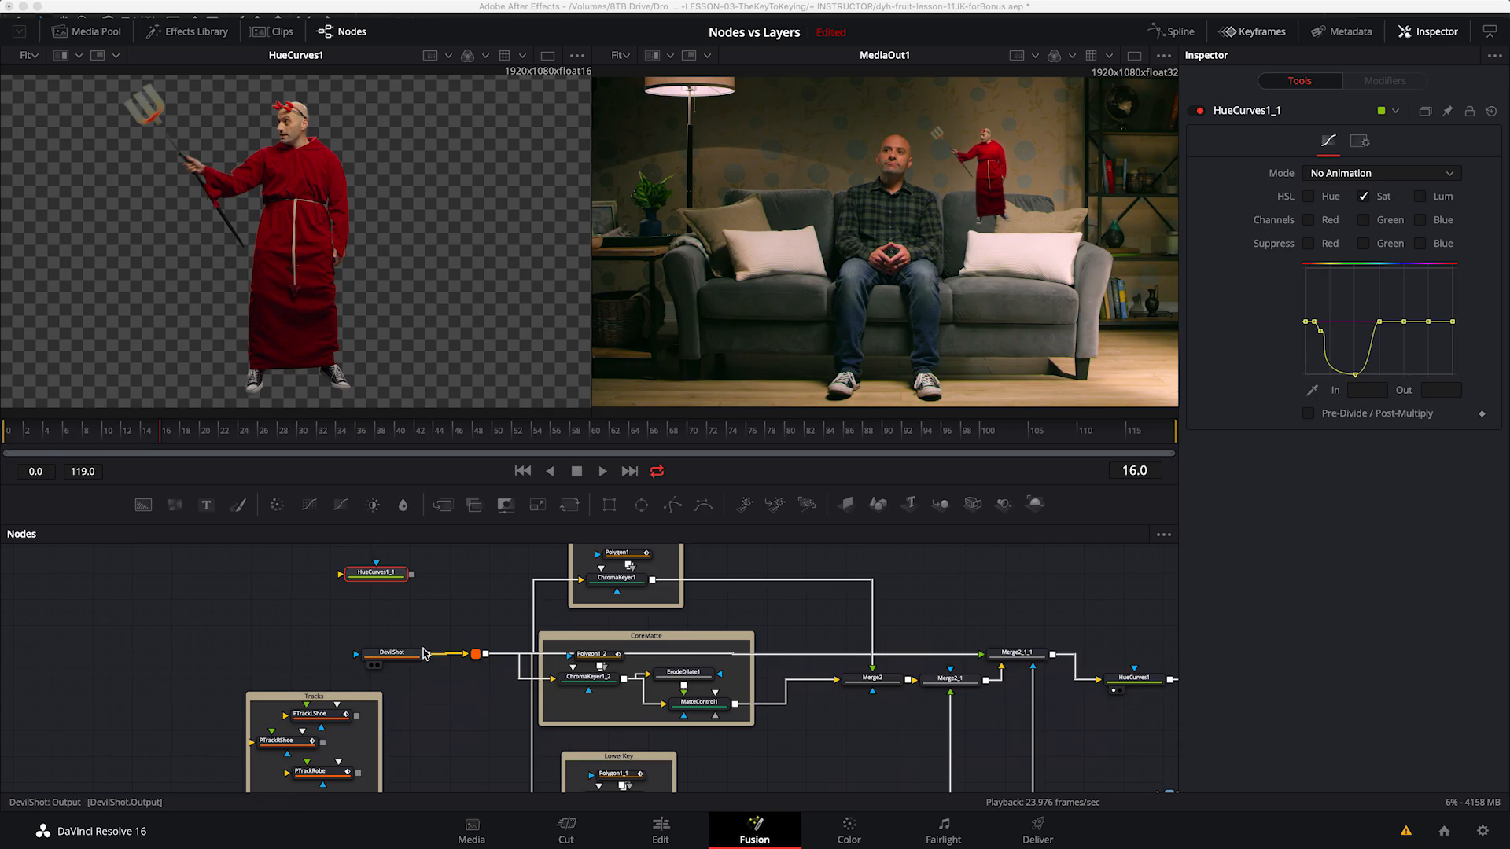
drag(425, 659, 478, 583)
key(1)
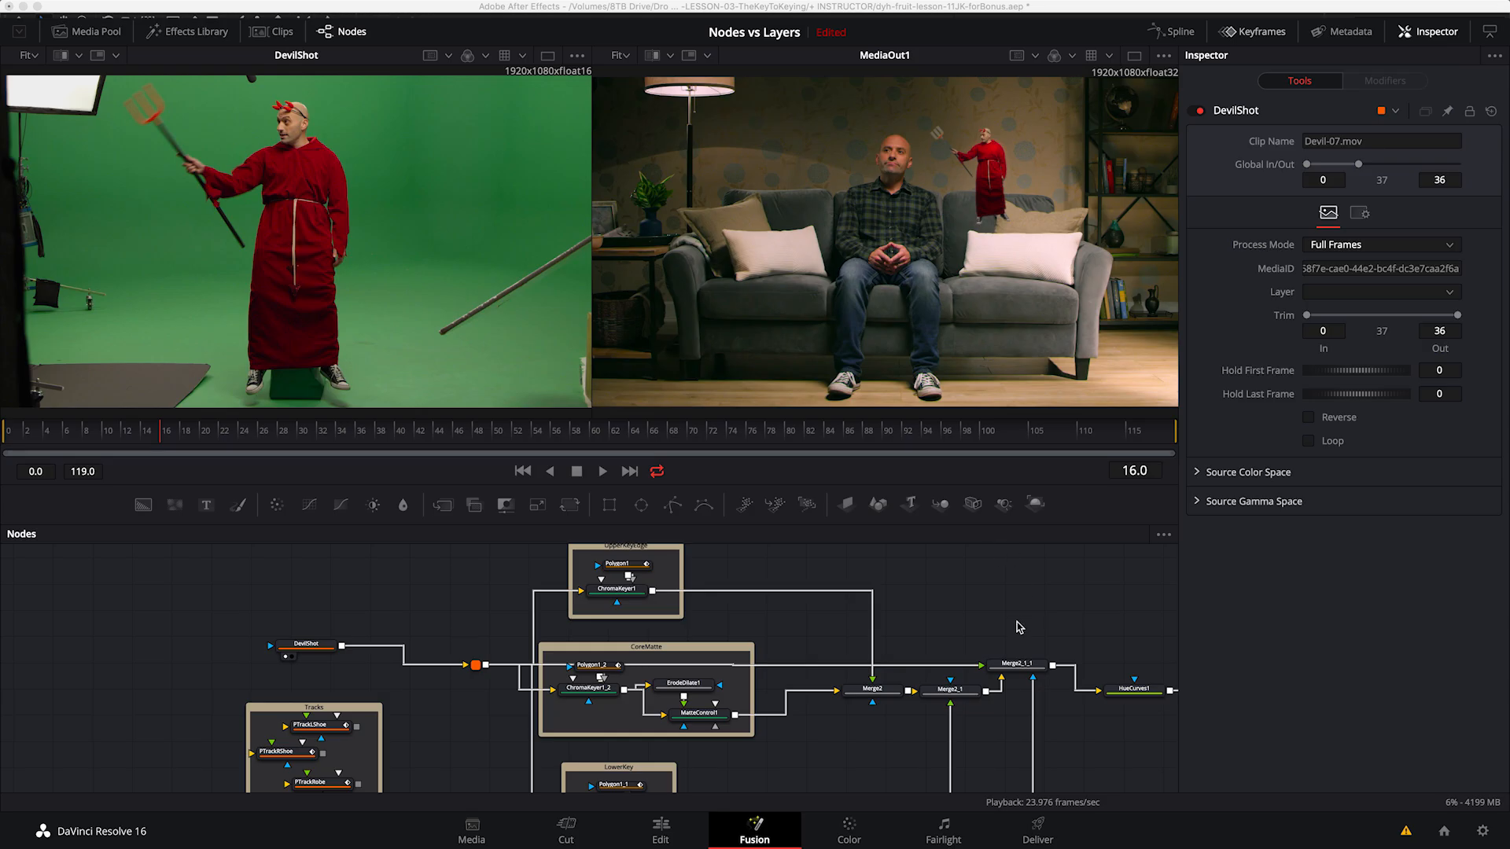
Step: Return to HueCurves1's output, and view Merge5 below the Glow underlay for comparison
drag(1112, 621, 733, 648)
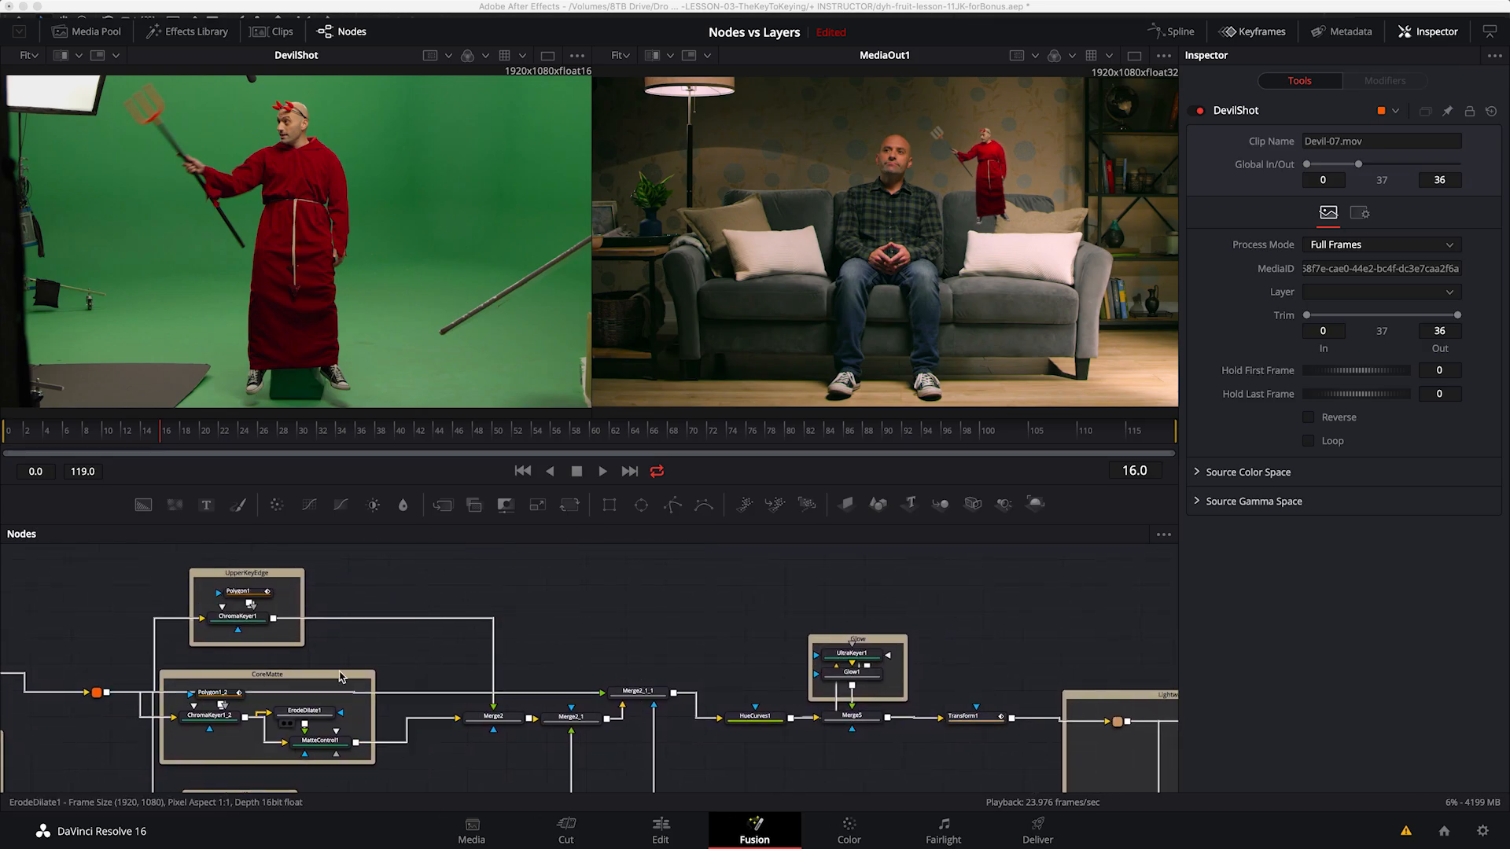
click(753, 717)
key(1)
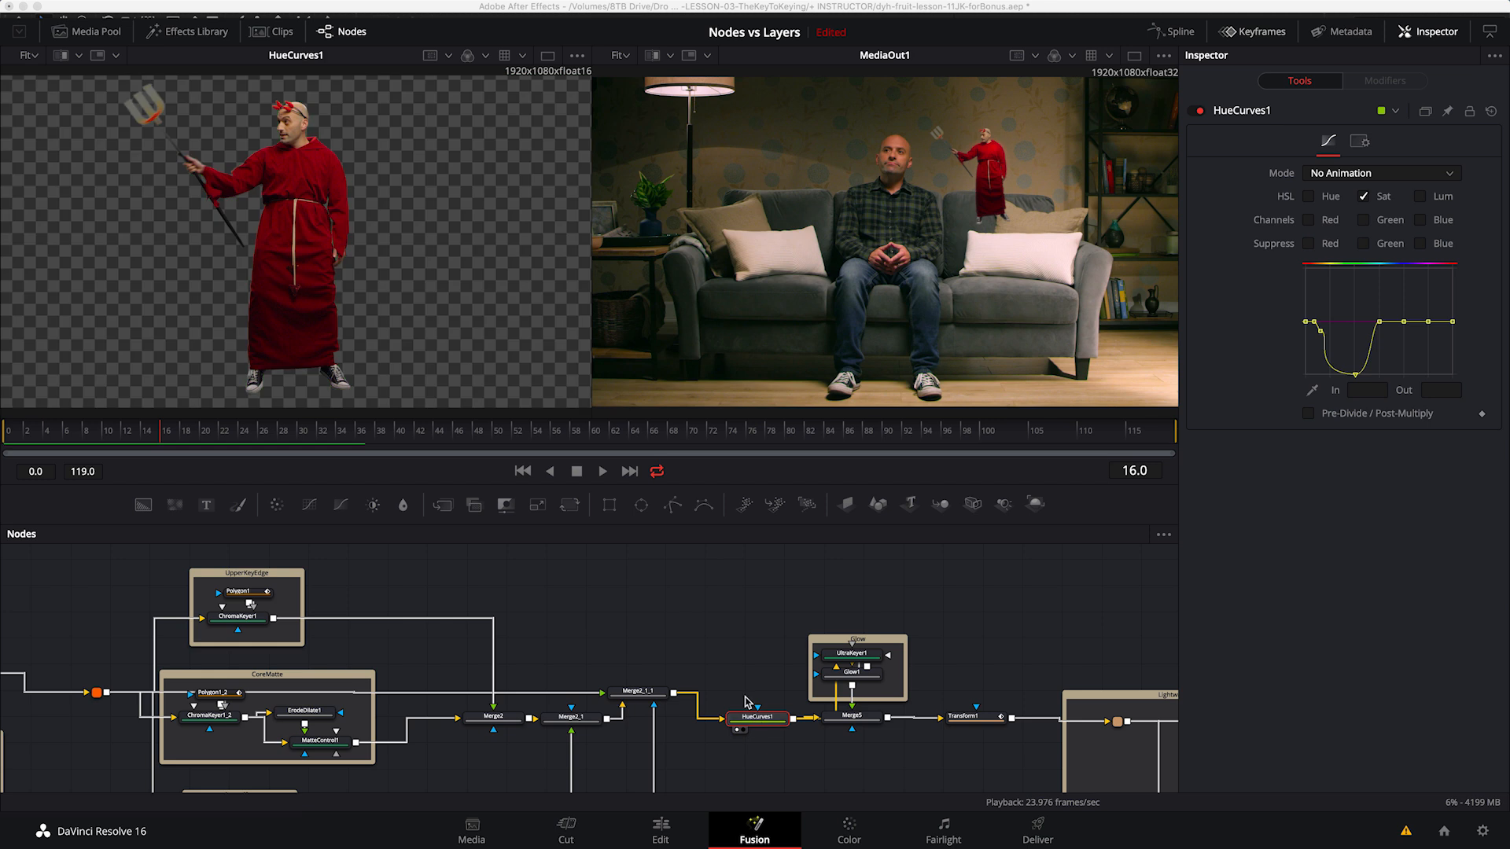
drag(748, 622, 519, 613)
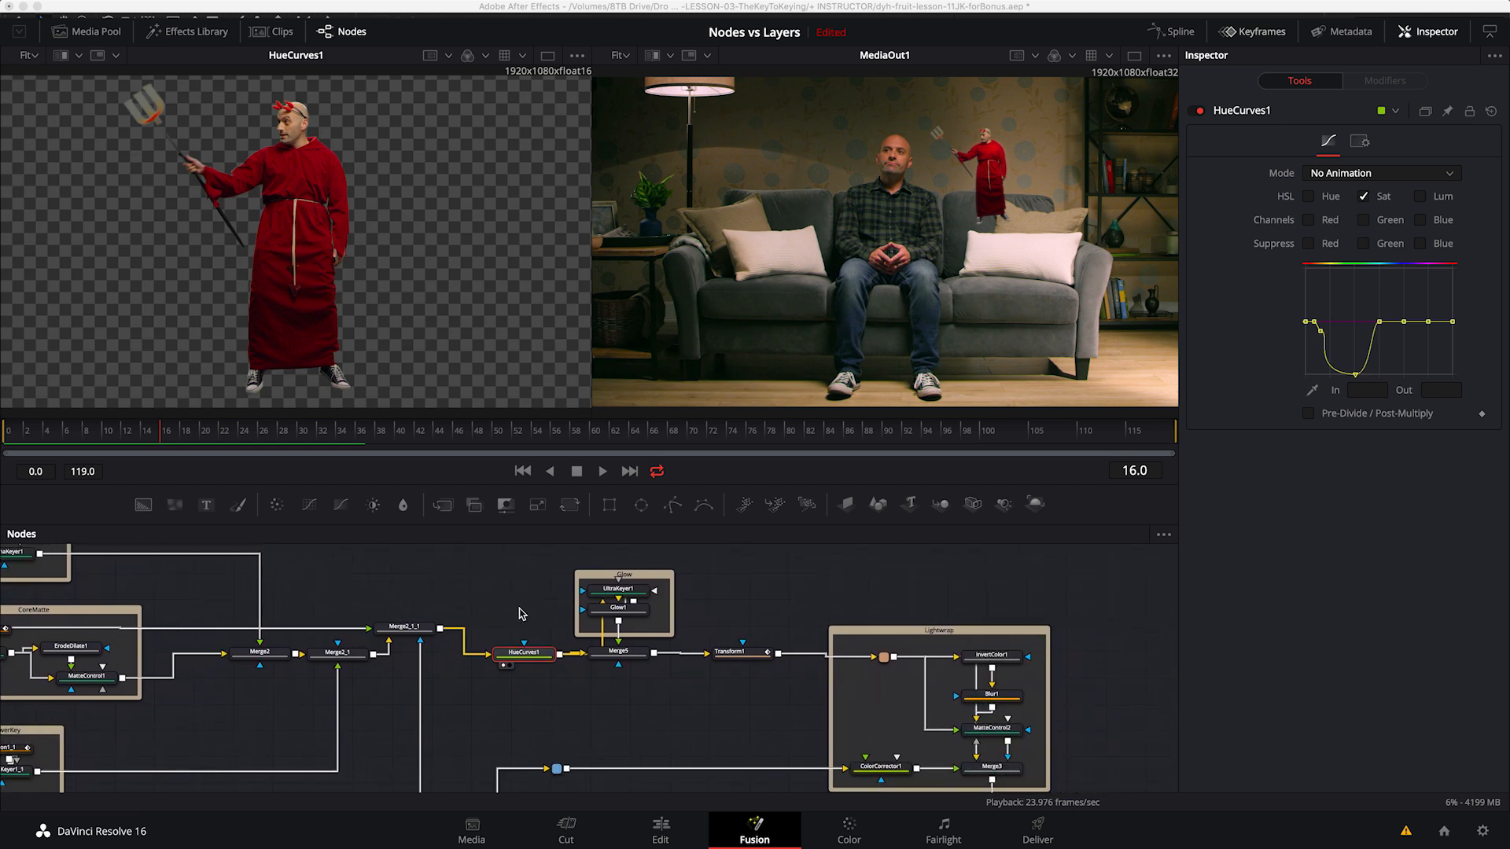
click(637, 654)
key(1)
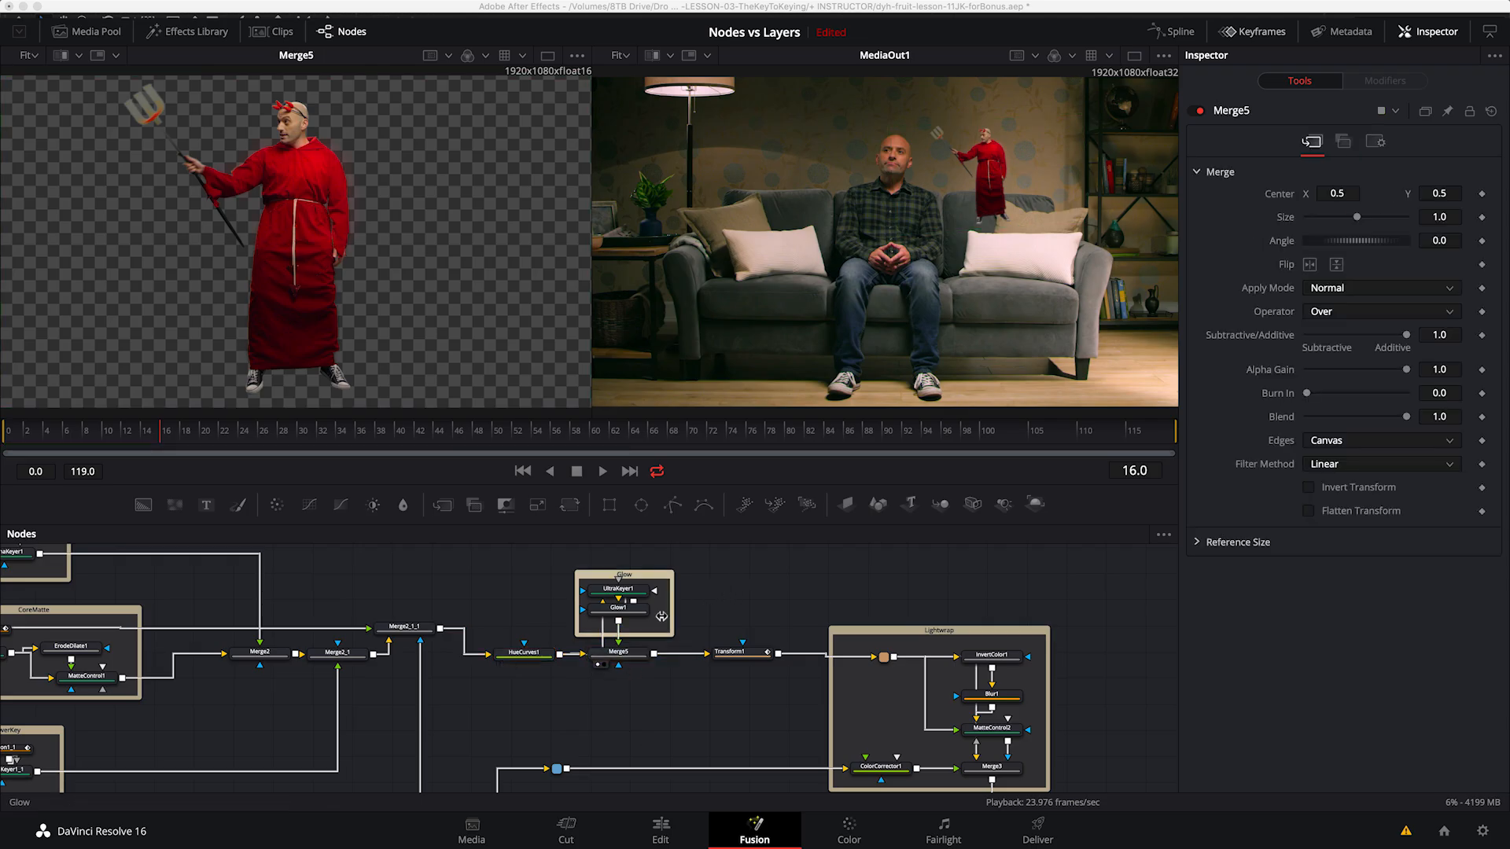
Step: Compare Merge5 with HueCurves1 at 200% on the devil's upper body, and space HueCurves1 away from Merge5
key(super+1)
drag(319, 212, 370, 306)
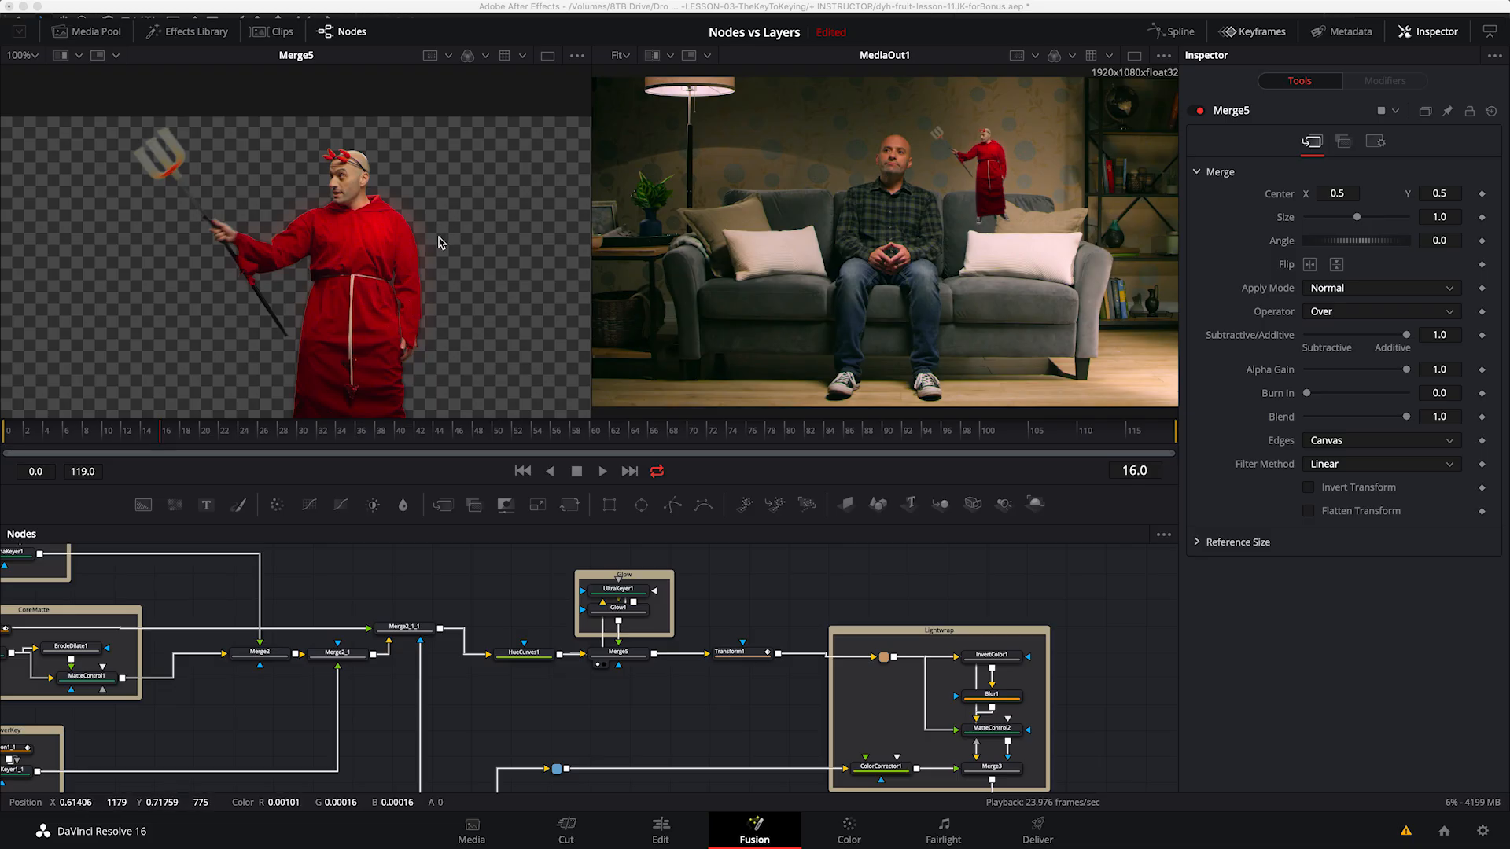
key(plus)
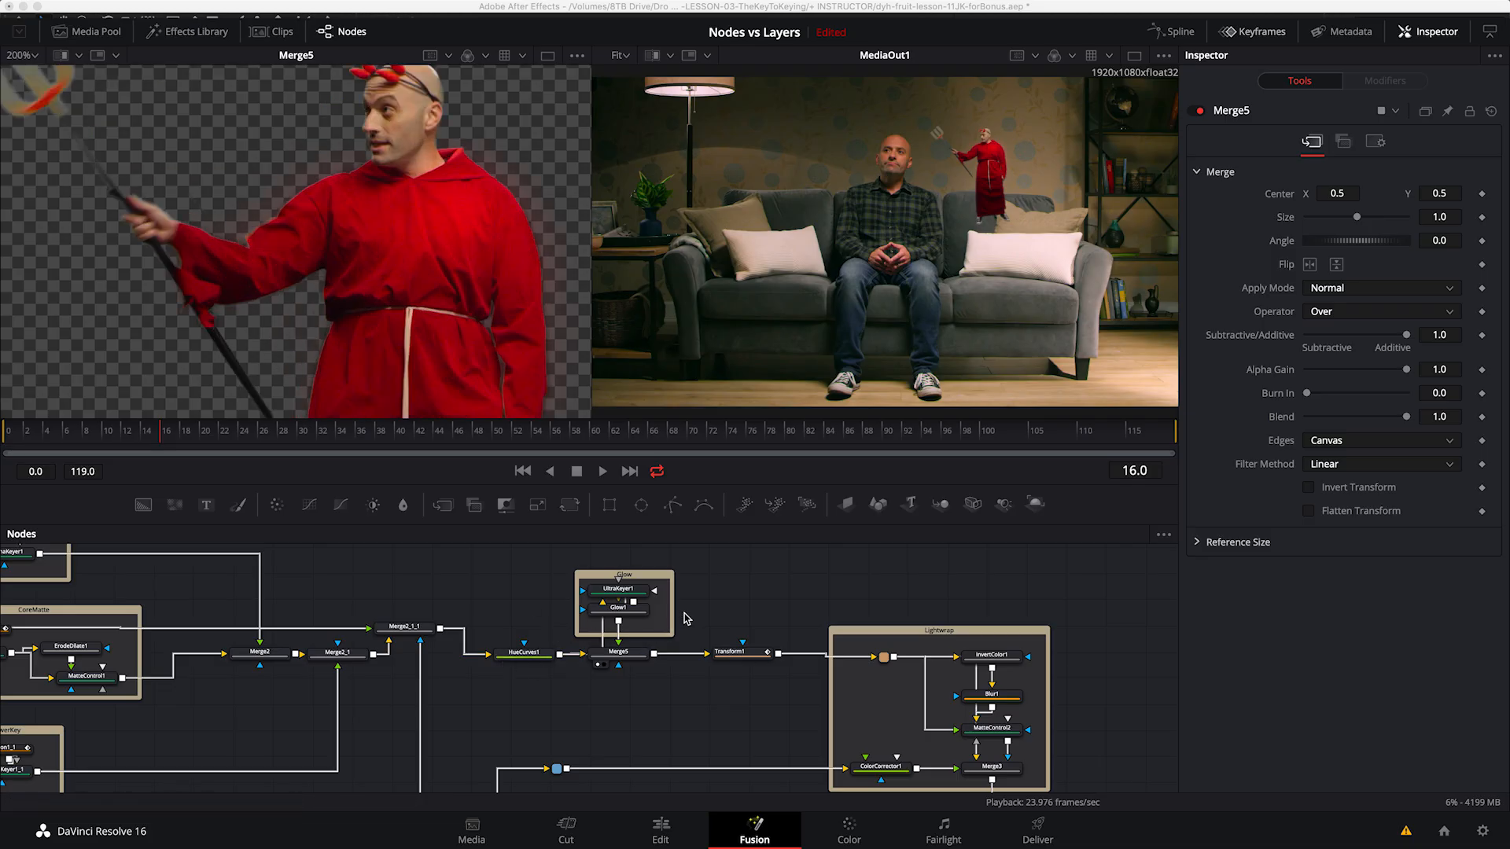
scroll(697, 617, up, 5)
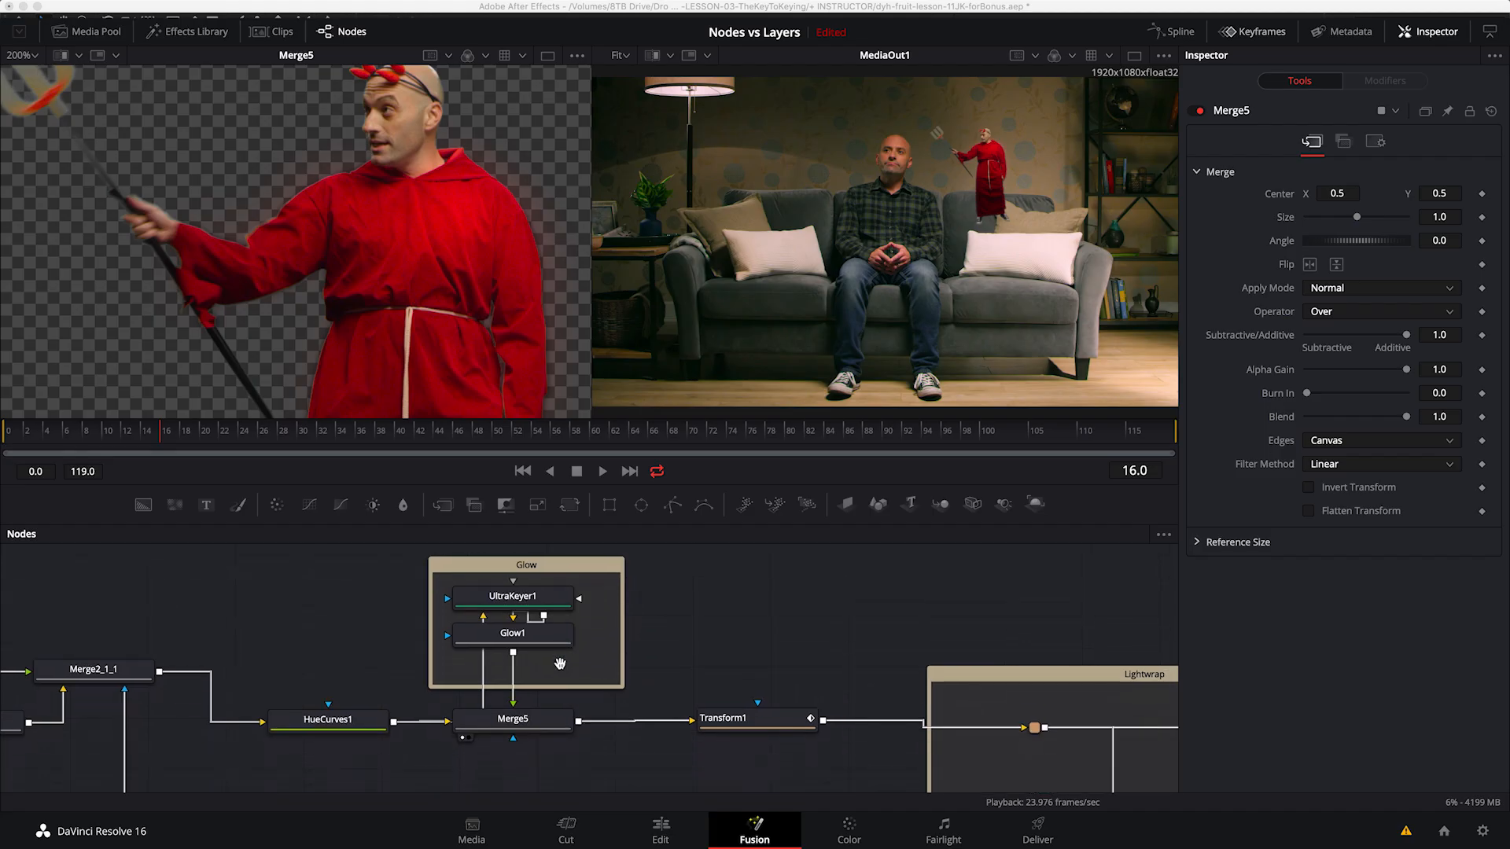
click(301, 710)
key(1)
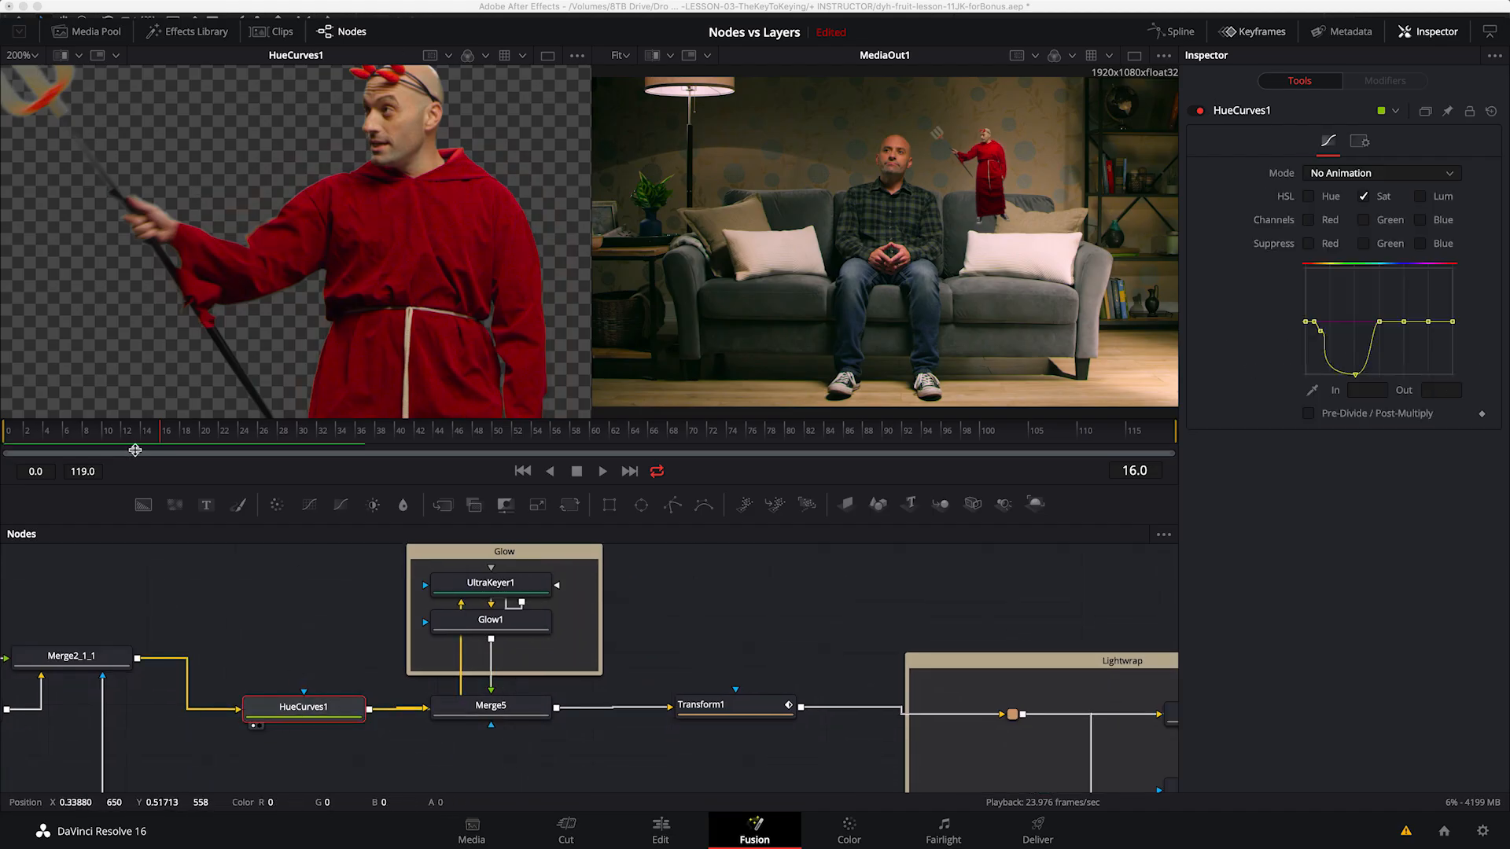
drag(288, 712, 248, 707)
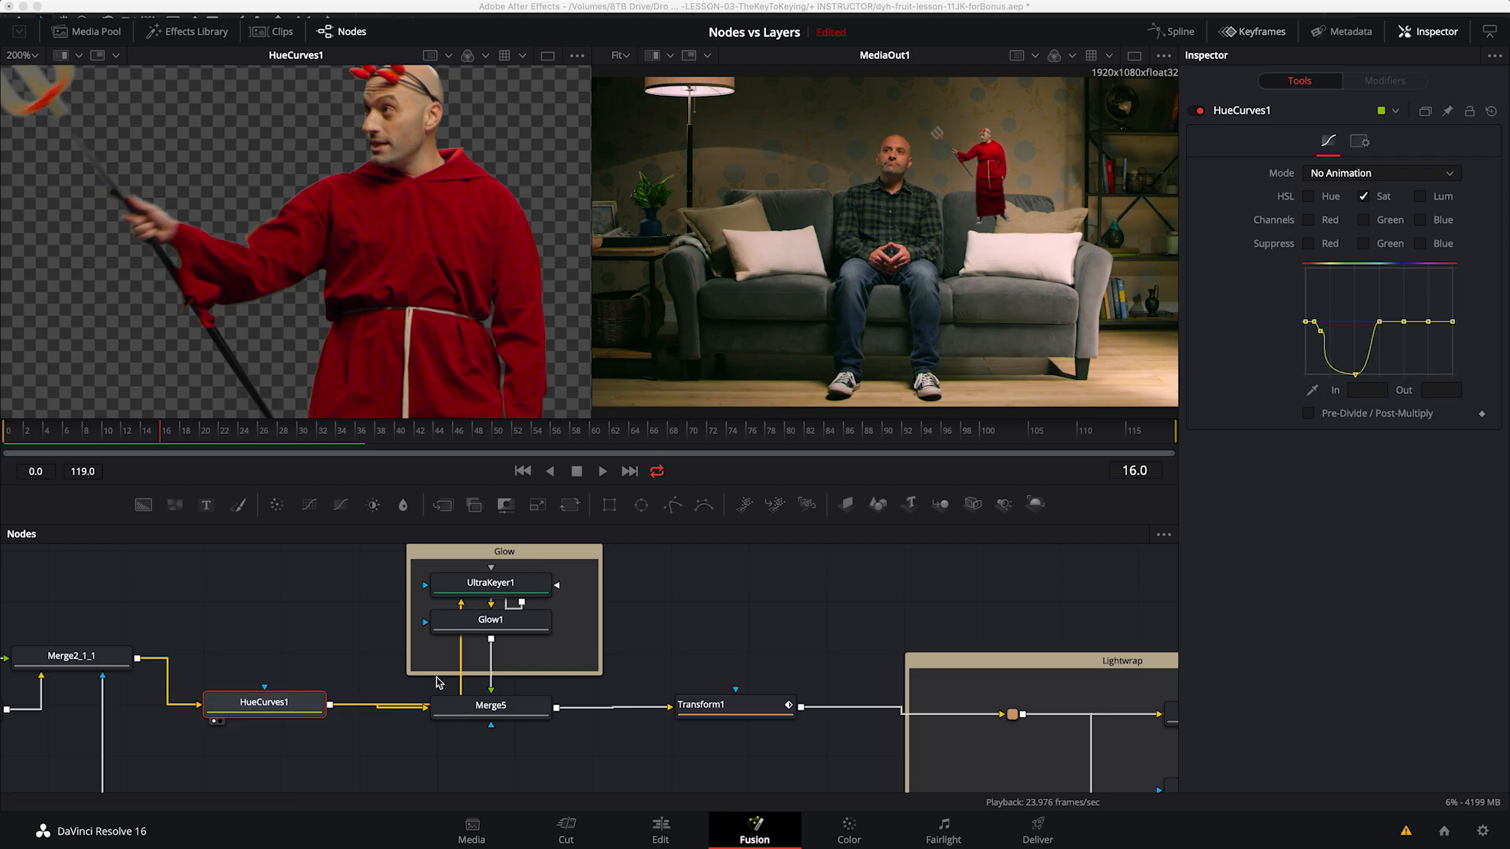
Step: Follow the glow branch by viewing UltraKeyer1's isolated robe, Glow1's output and the merged result in Merge5
click(466, 585)
key(1)
drag(481, 592, 483, 587)
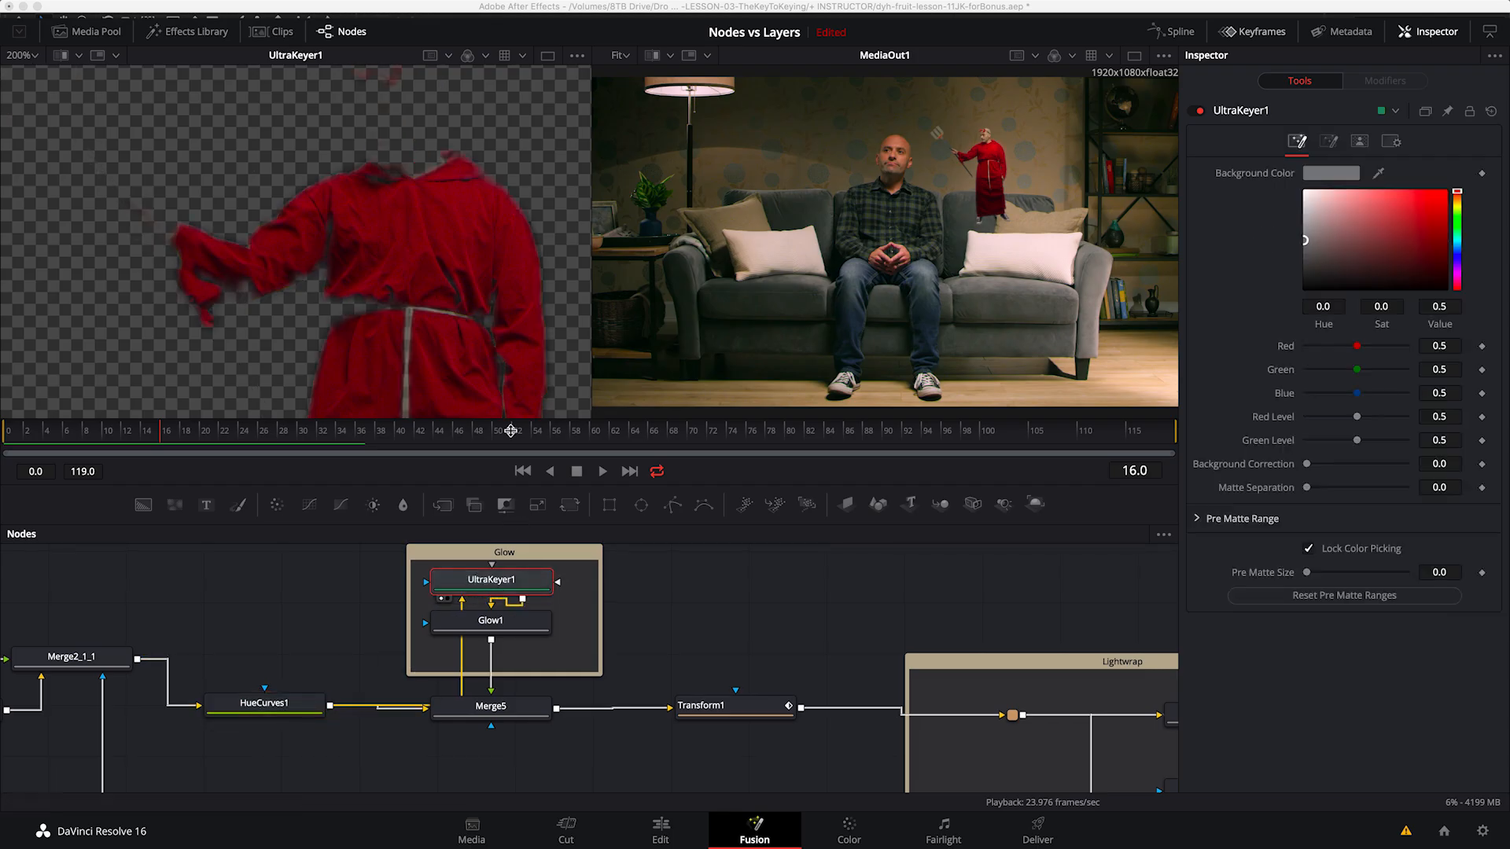
drag(438, 376, 295, 135)
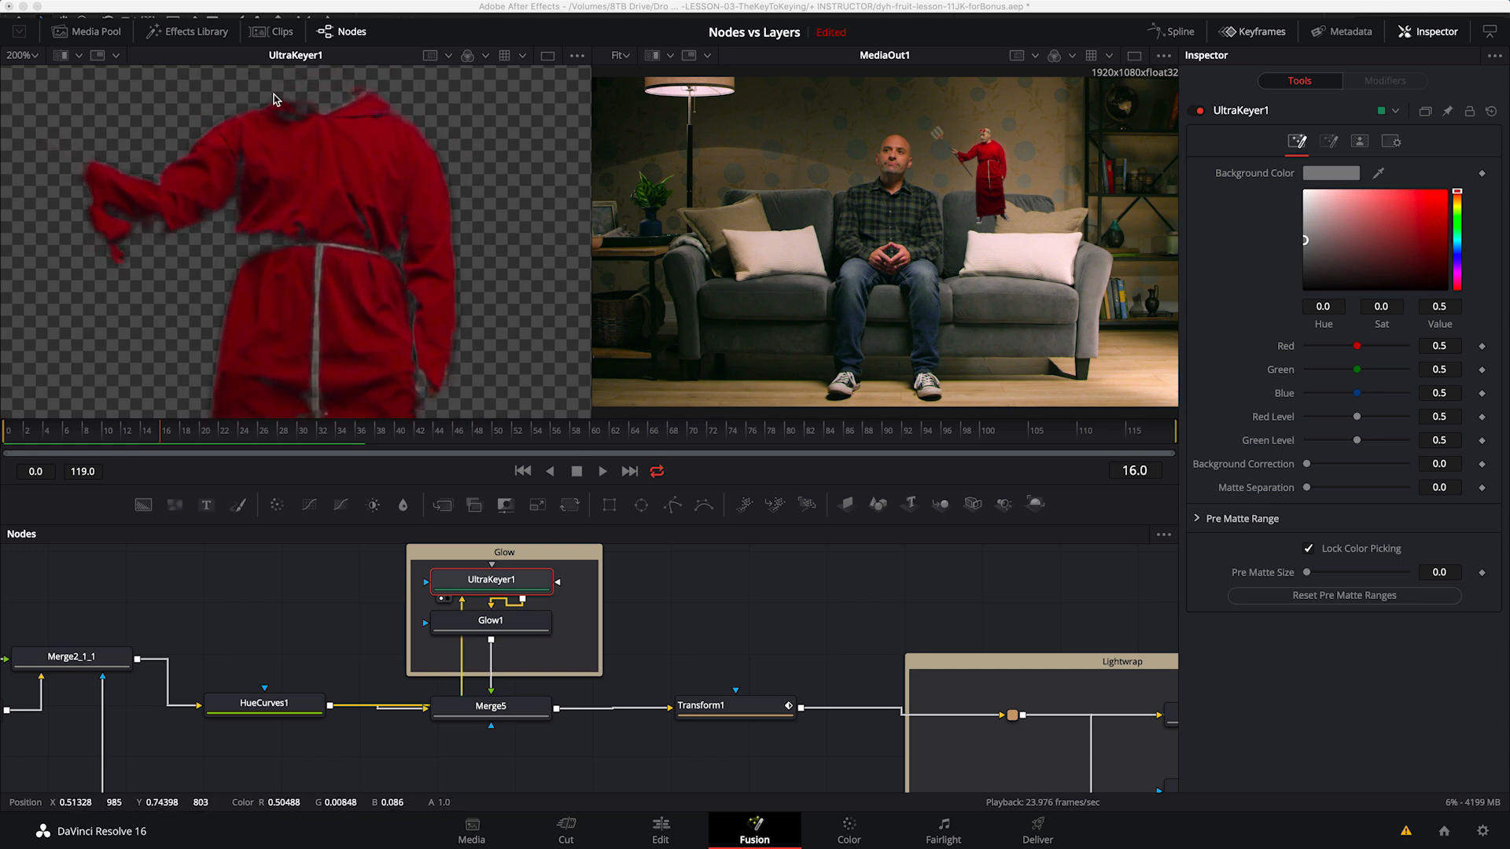
click(512, 625)
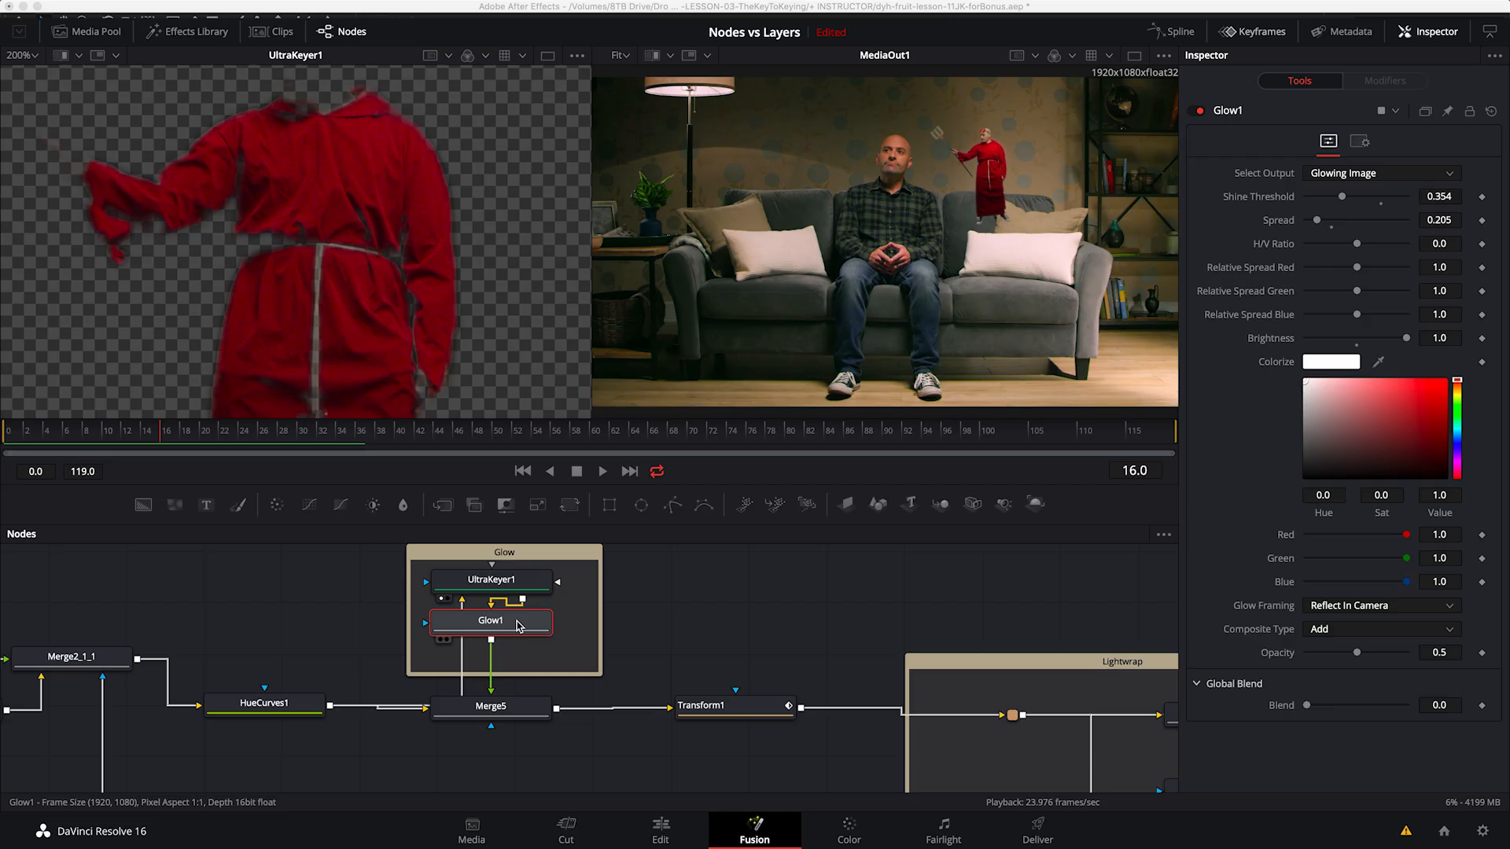
key(1)
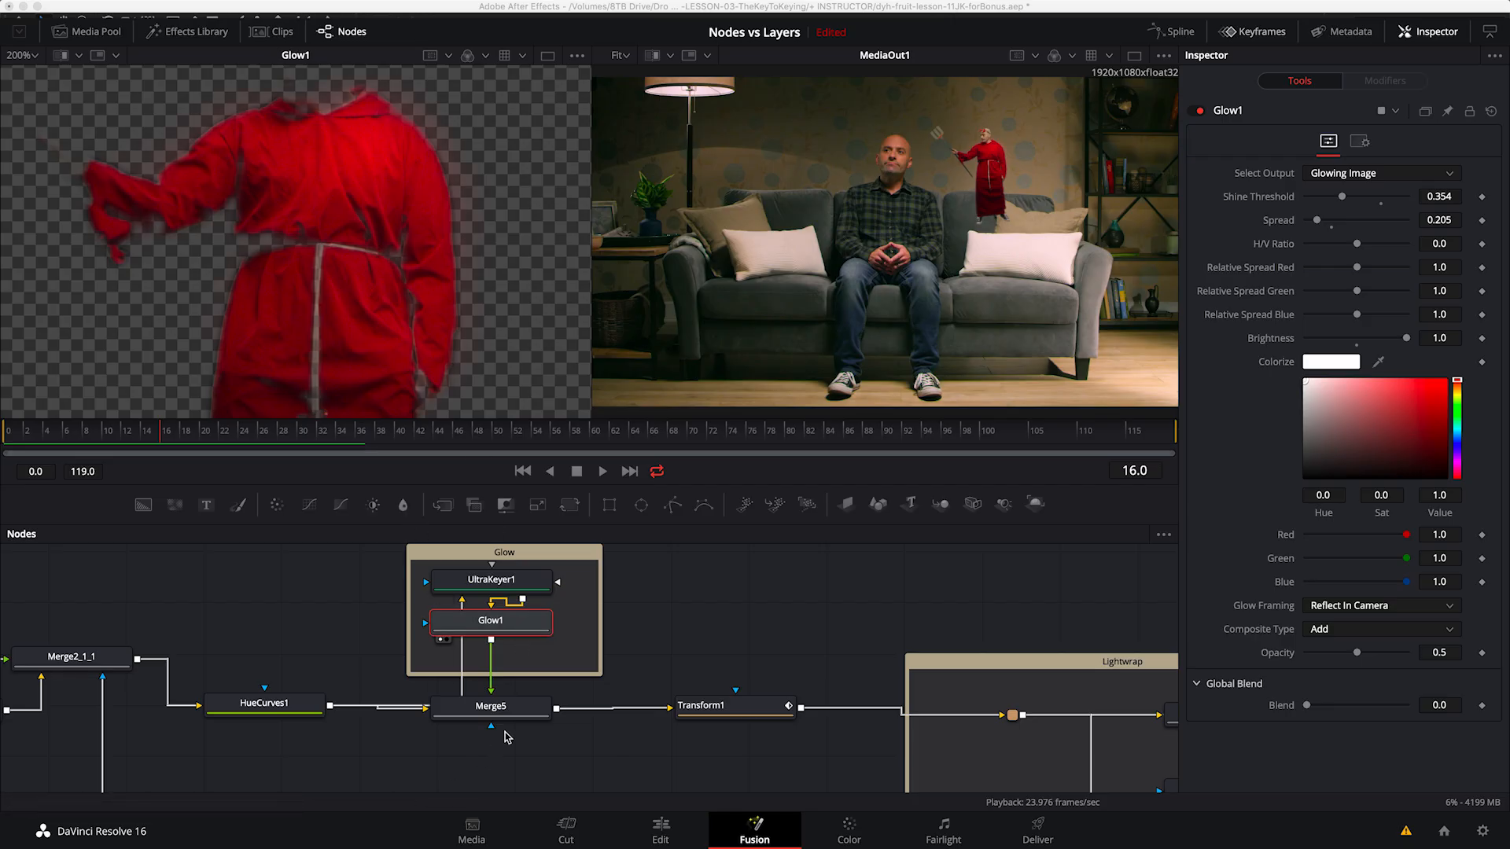
click(490, 706)
key(1)
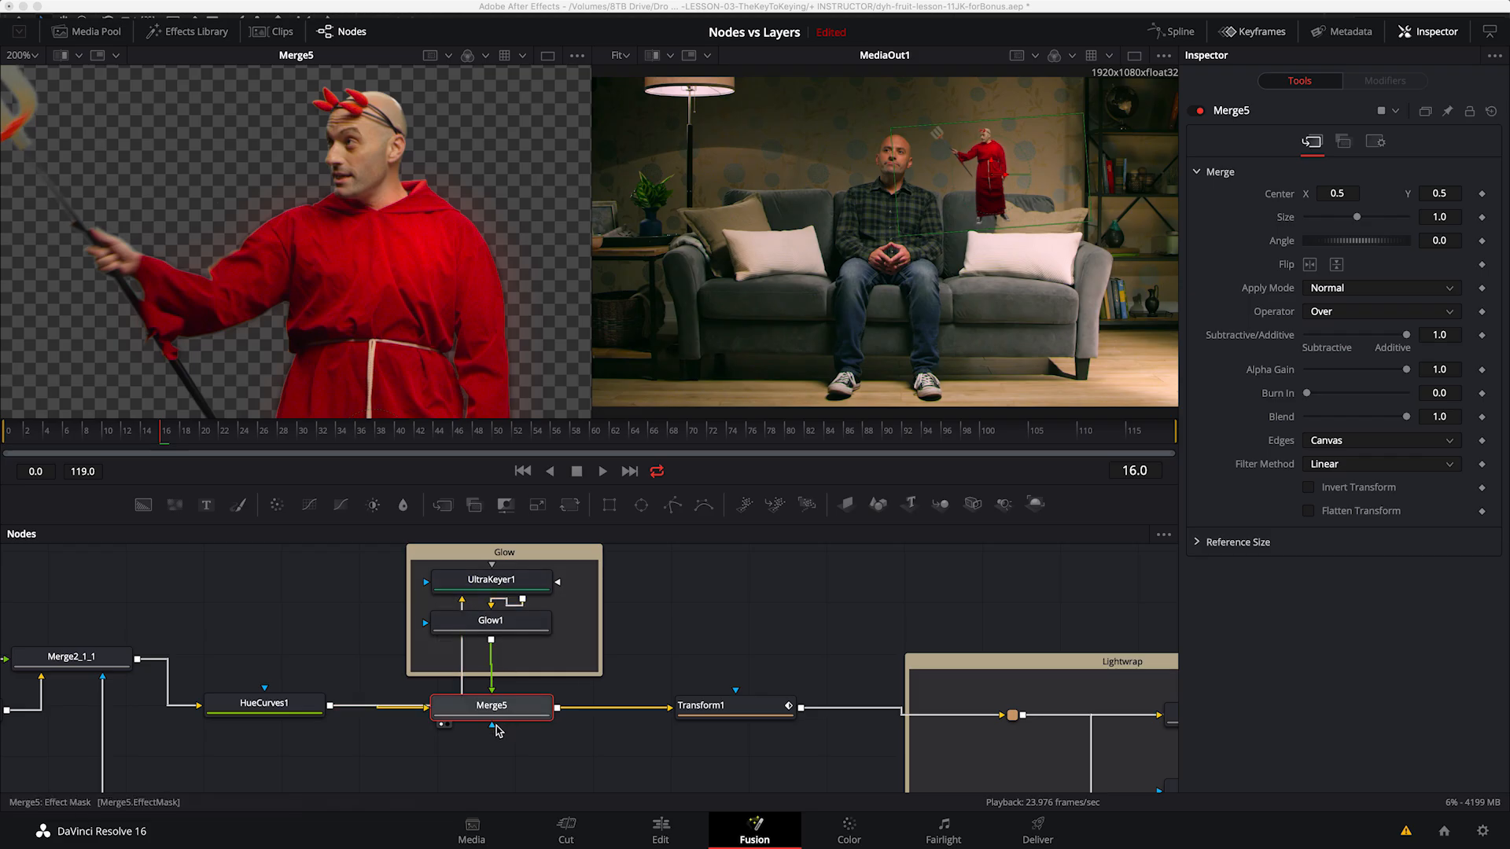
Step: Bypass UltraKeyer1 temporarily to compare the glow in Merge5, and enable it again
click(537, 575)
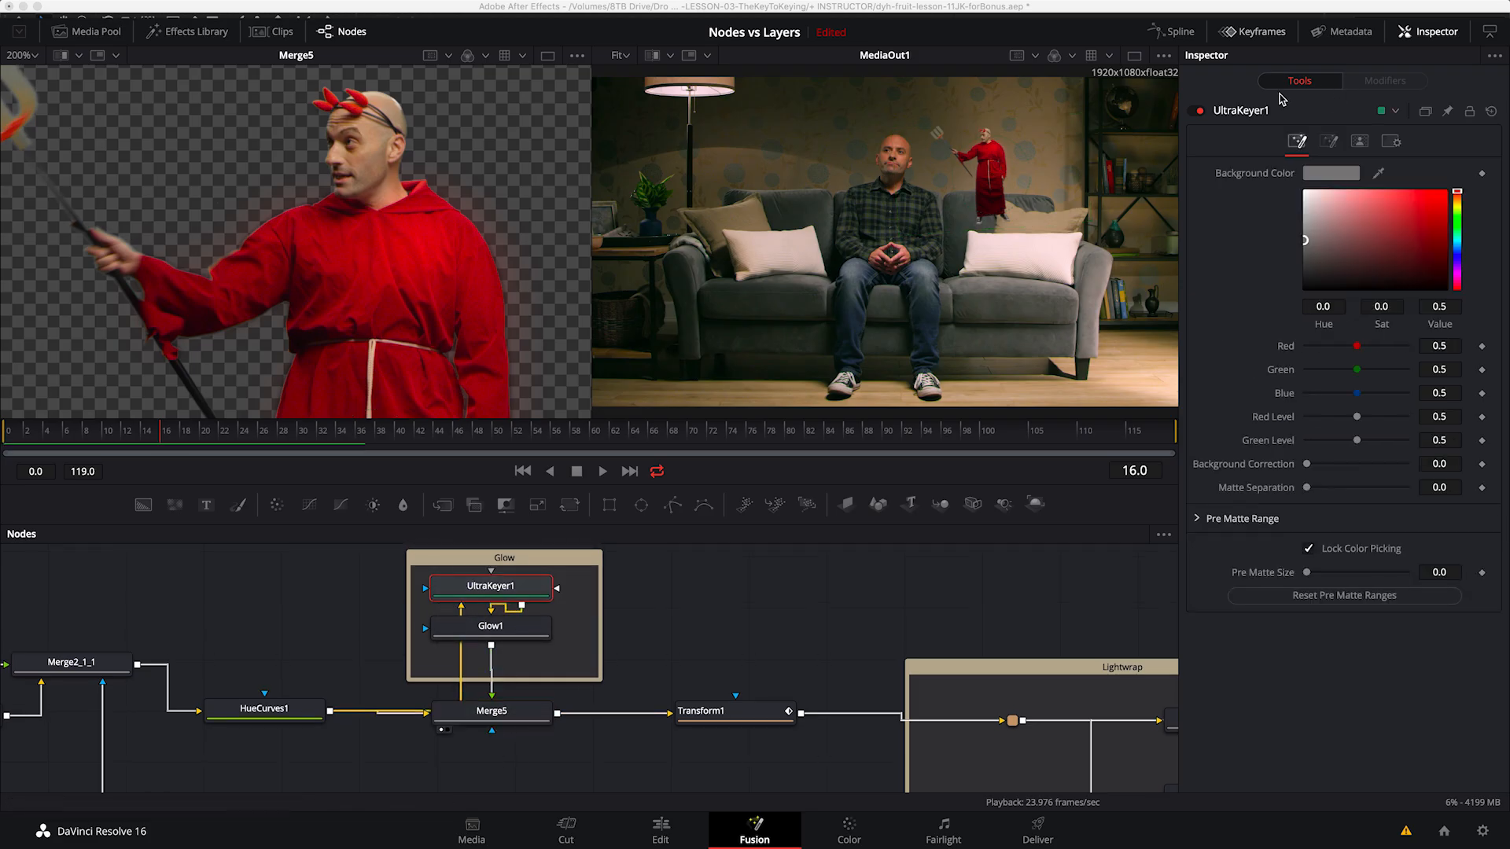
click(1200, 111)
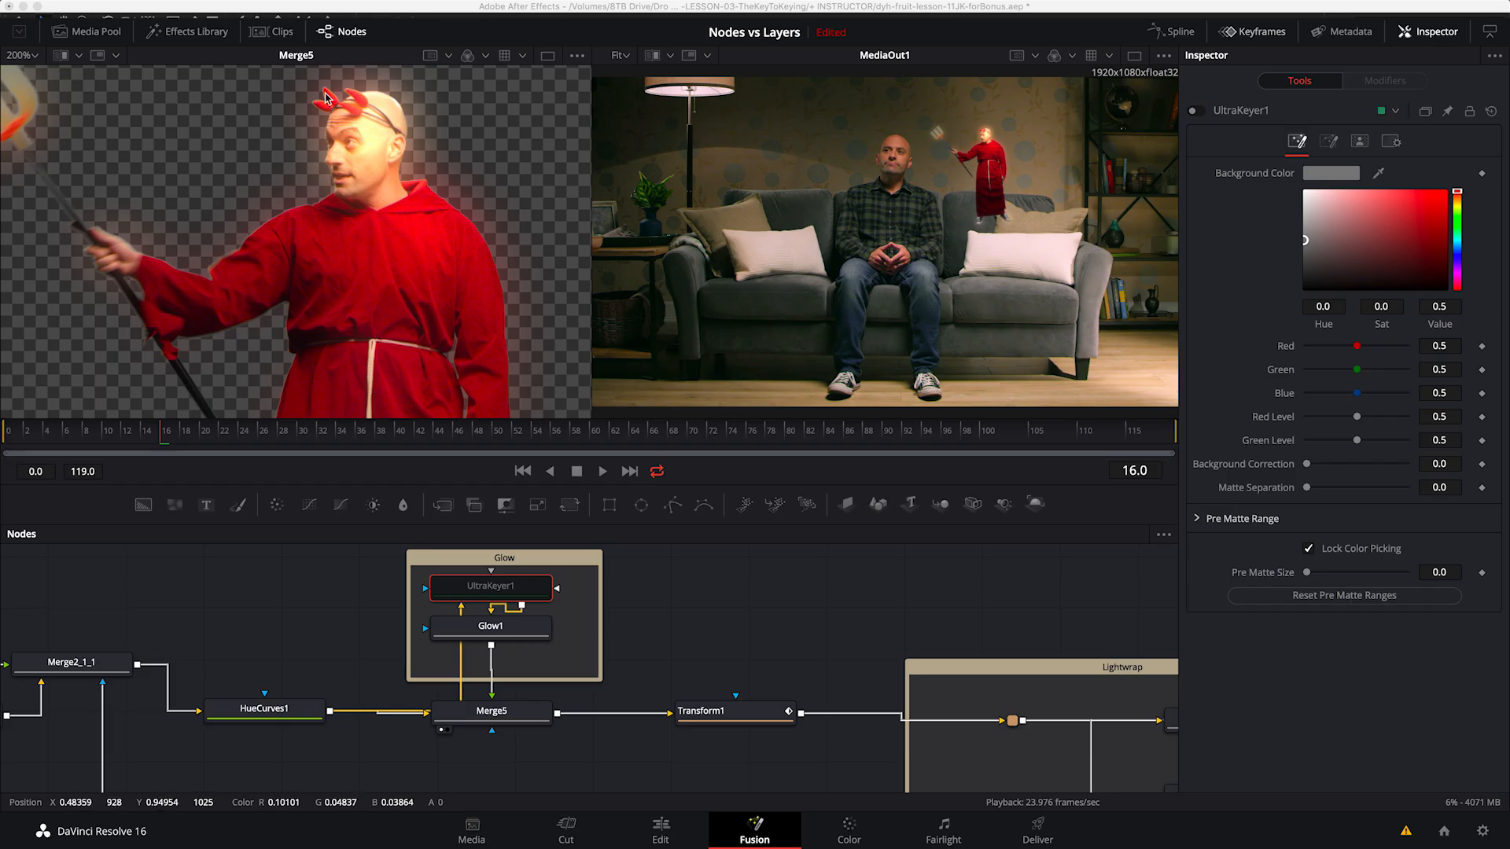
drag(519, 594, 518, 597)
click(1194, 112)
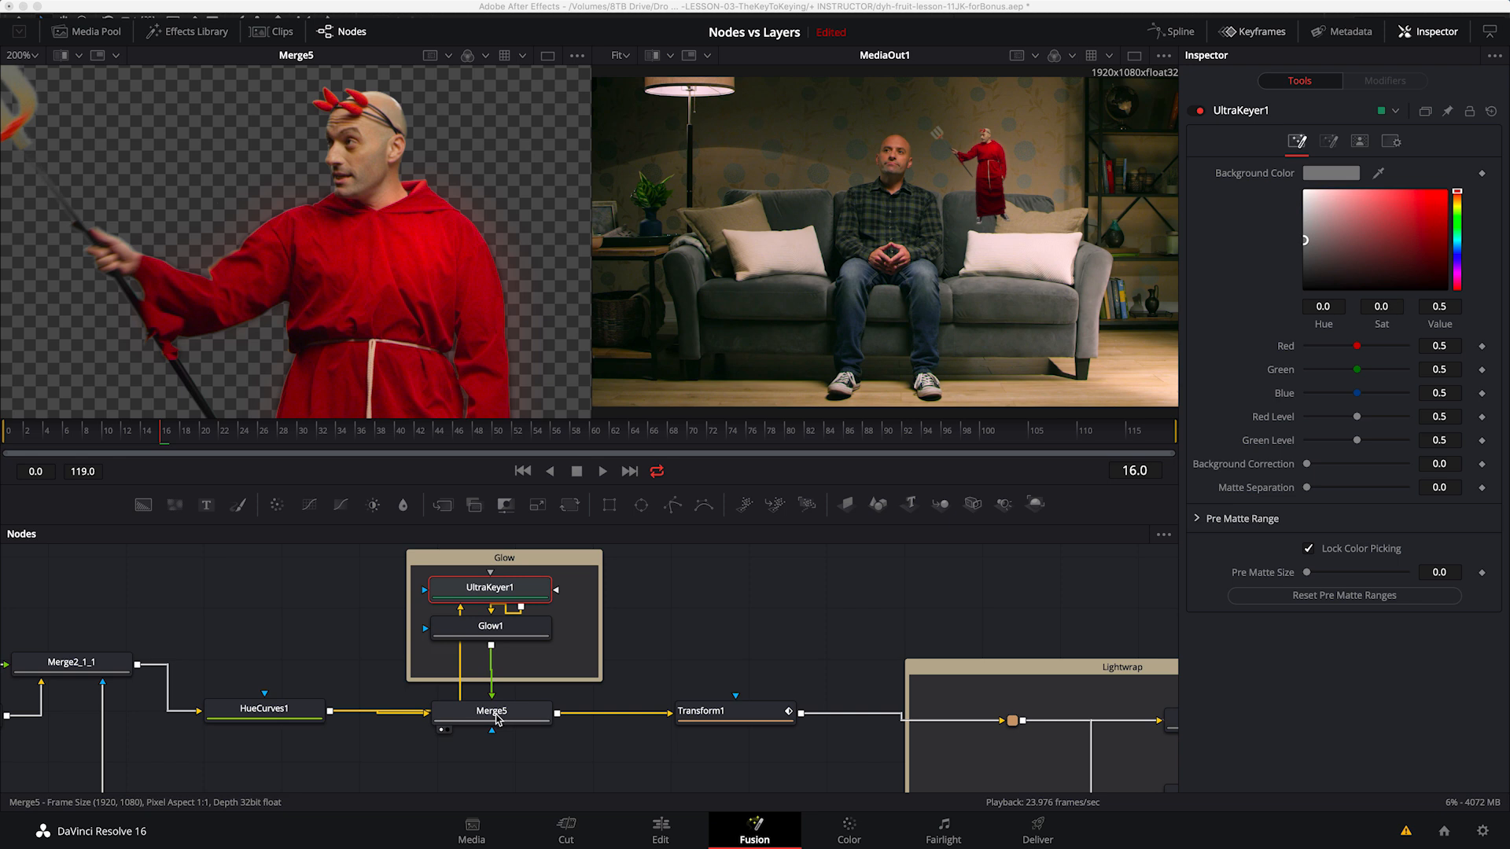
Step: Shift Merge5 toward Transform1 in the node tree, and view Transform1's output
drag(509, 712, 510, 716)
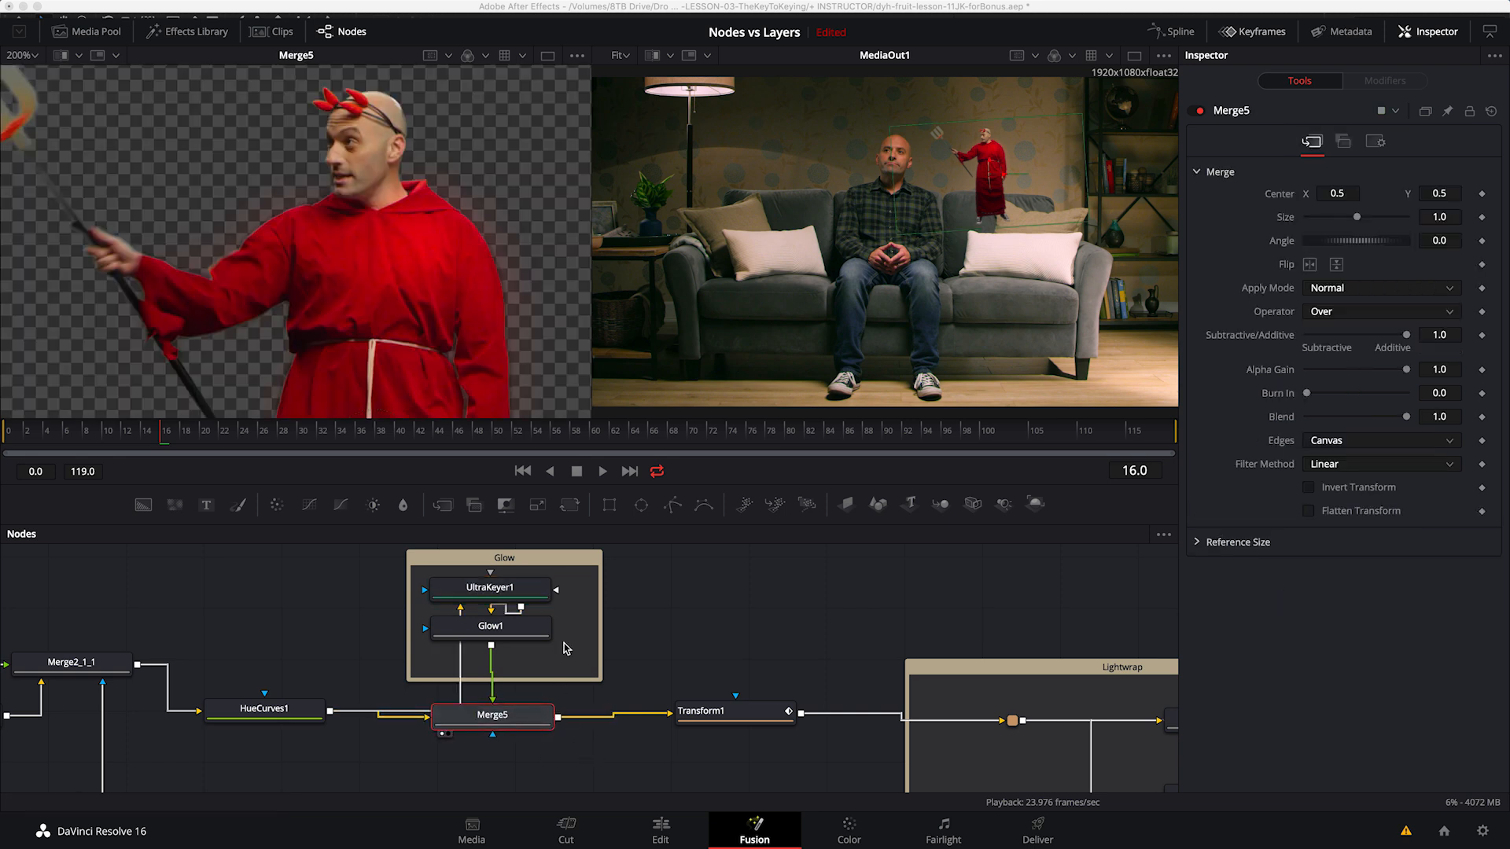
drag(528, 713, 574, 709)
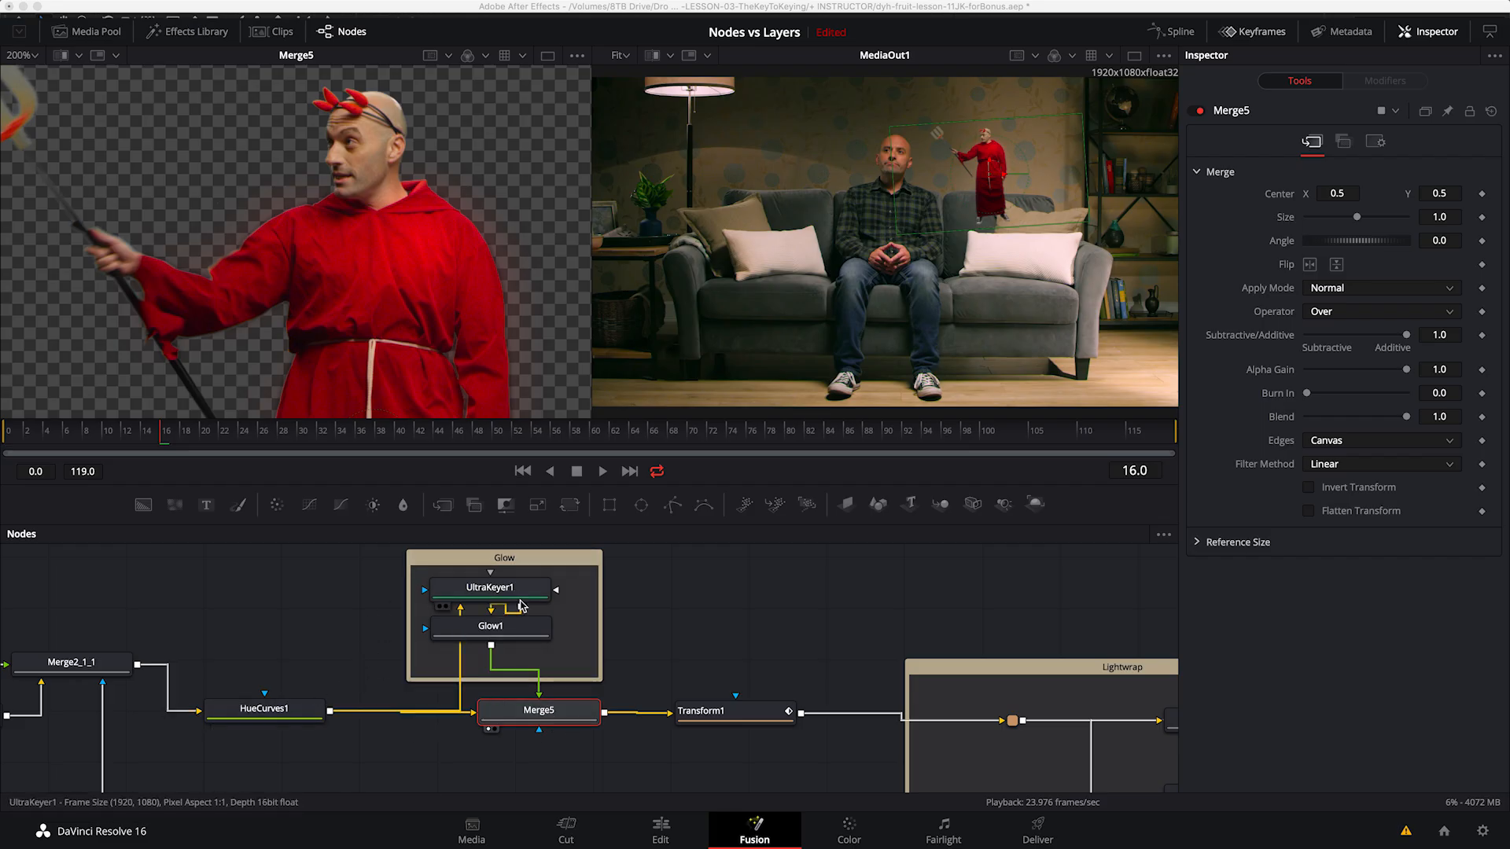
drag(767, 641, 472, 625)
click(470, 671)
key(1)
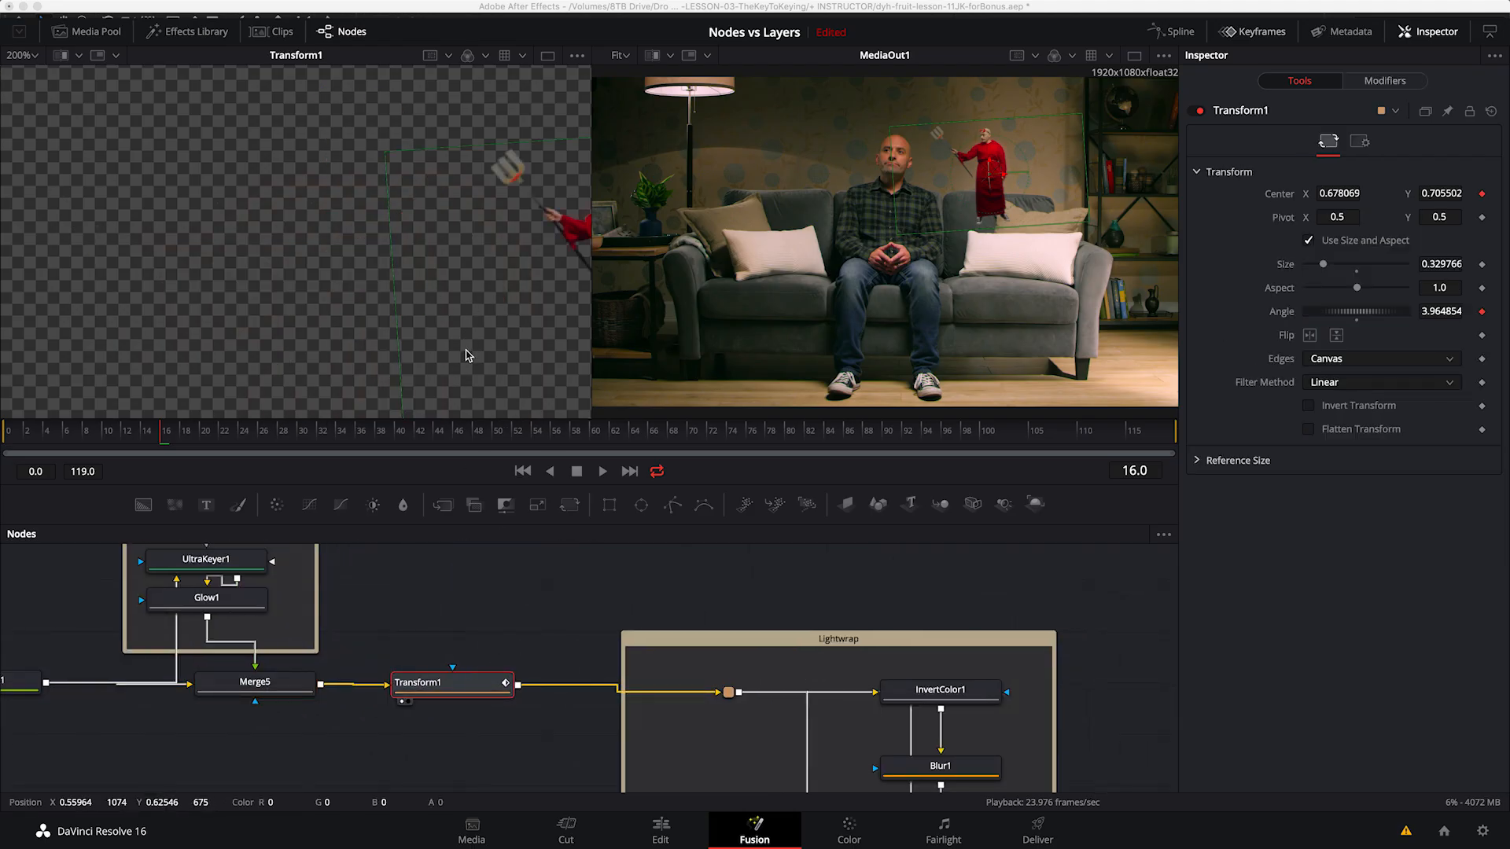
Step: Fit Transform1's output in the viewer, and play the devil's floating motion from near the start of the shot
key(ctrl+f)
drag(196, 438, 47, 421)
key(space)
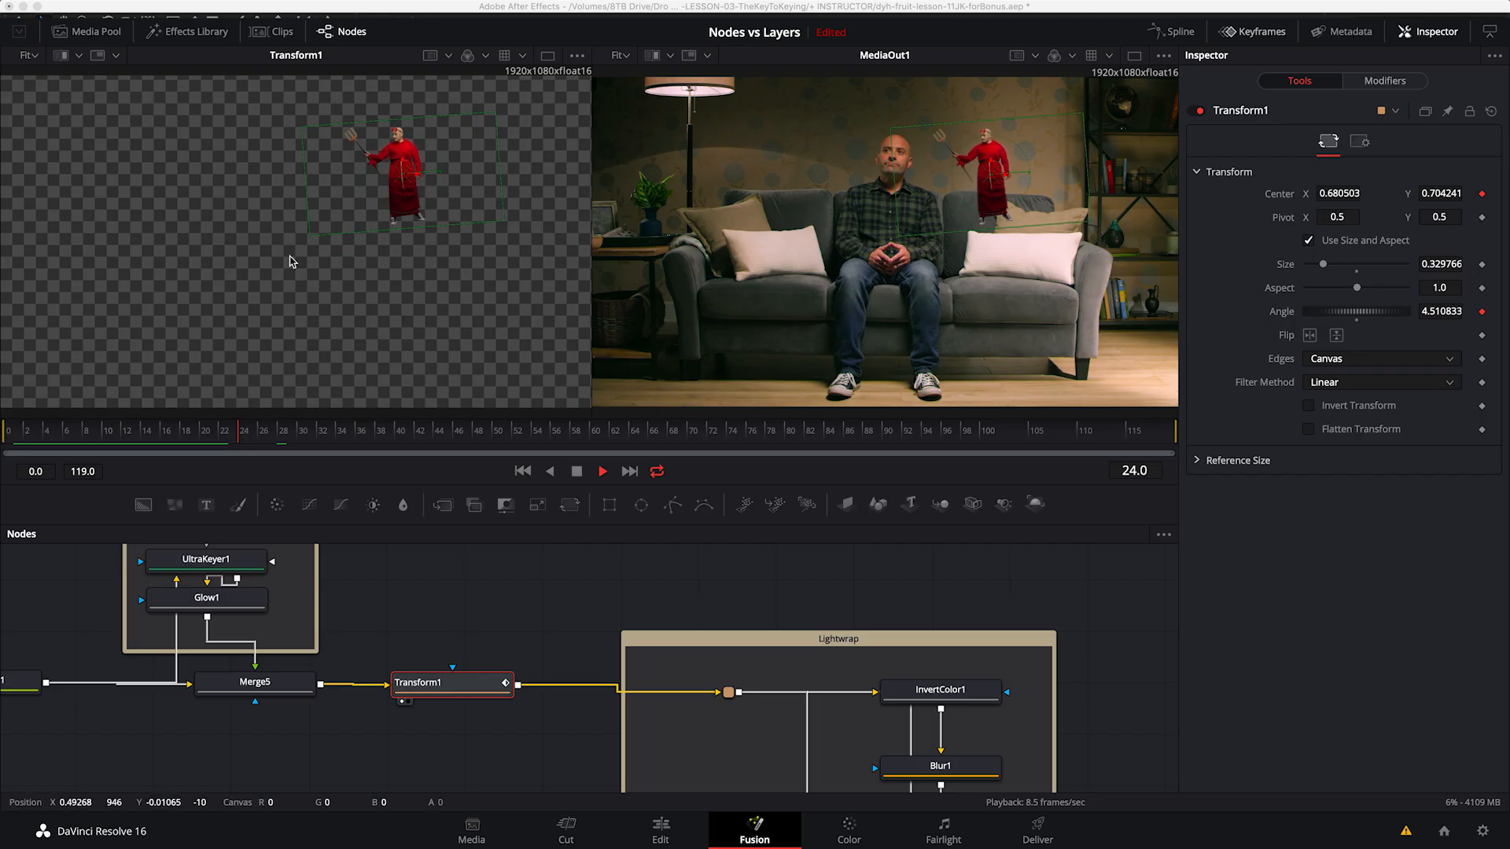
key(space)
key(space)
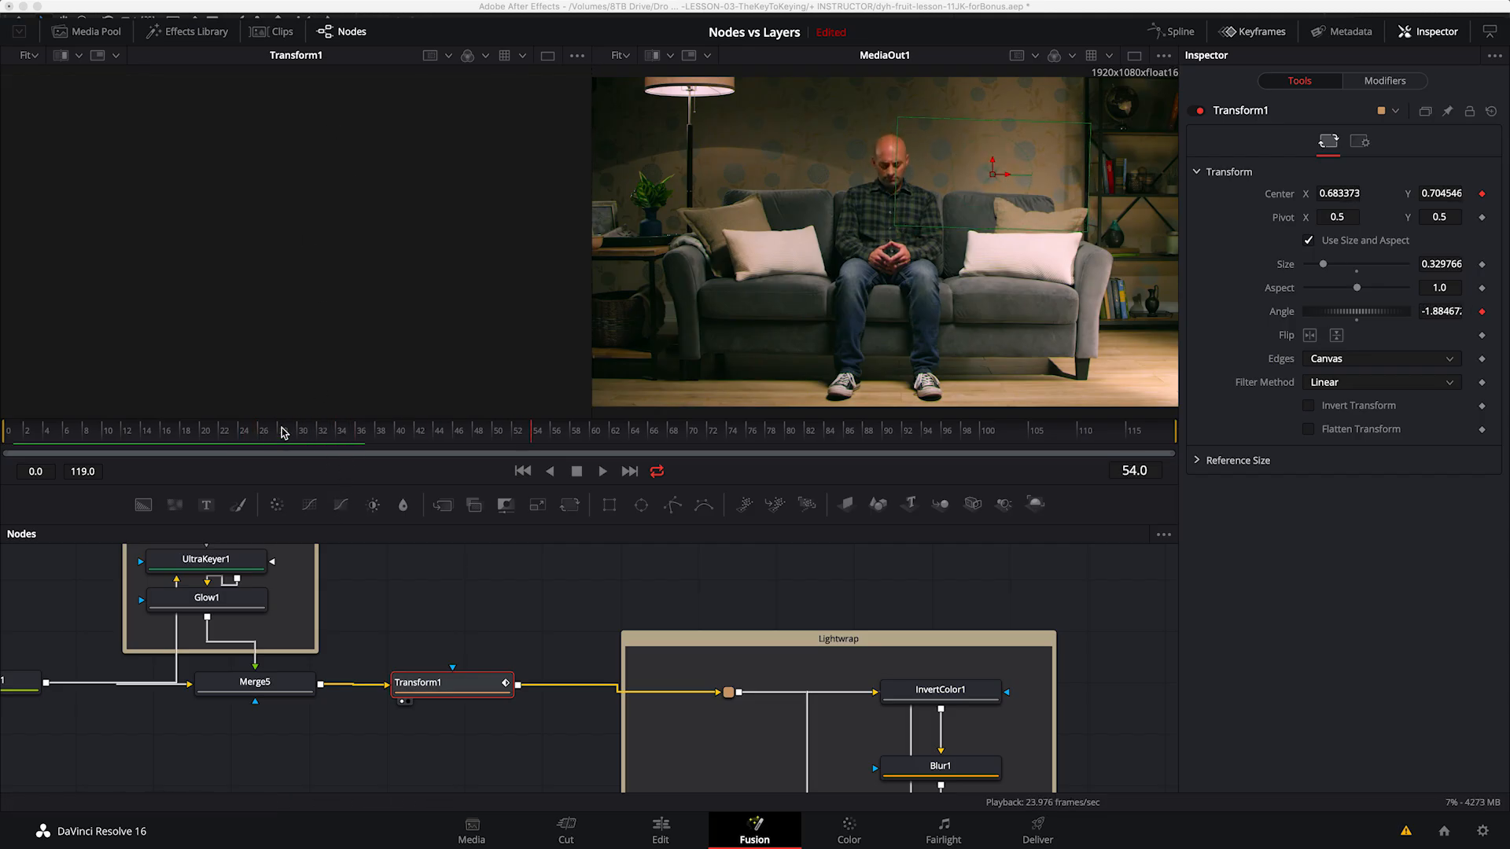
Step: Set the render end time to frame 36, and play back the shortened range
drag(283, 433, 111, 466)
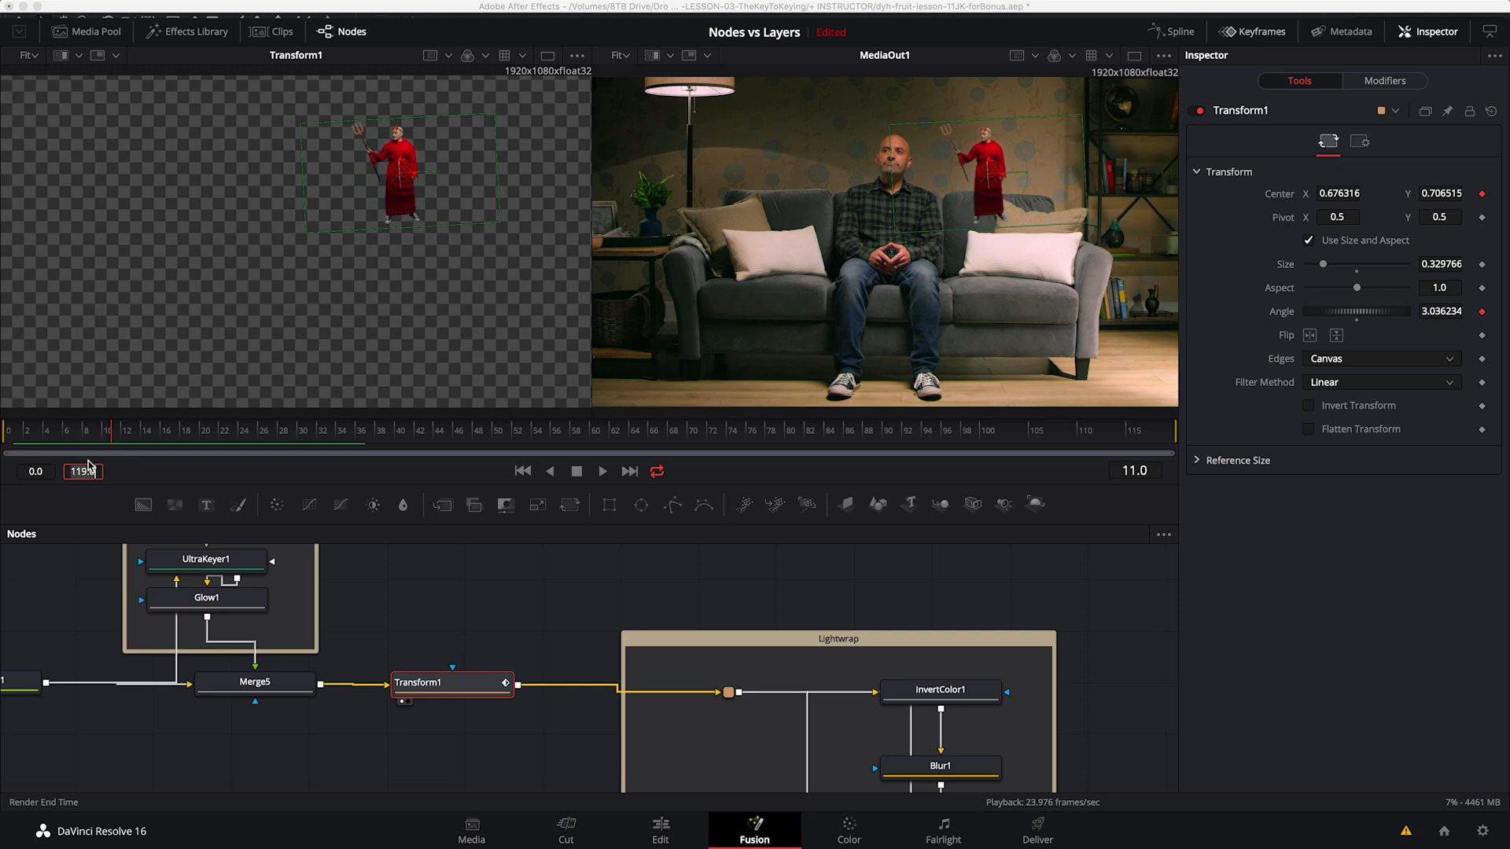
key(space)
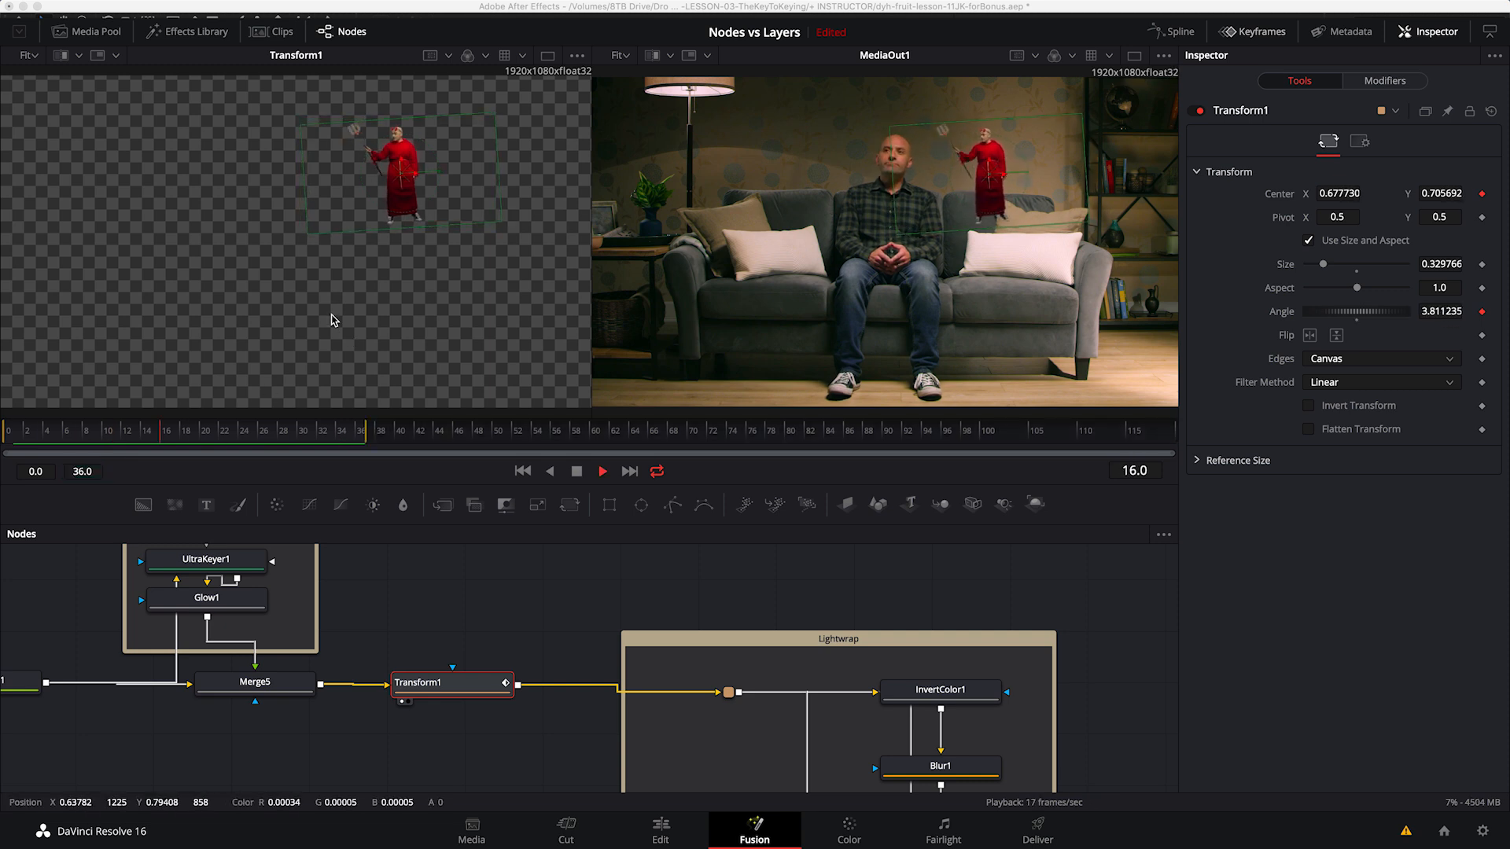
key(space)
Step: Review the modifier options for Transform1's Center, and open the Perturb1 modifier's settings
drag(496, 675, 498, 675)
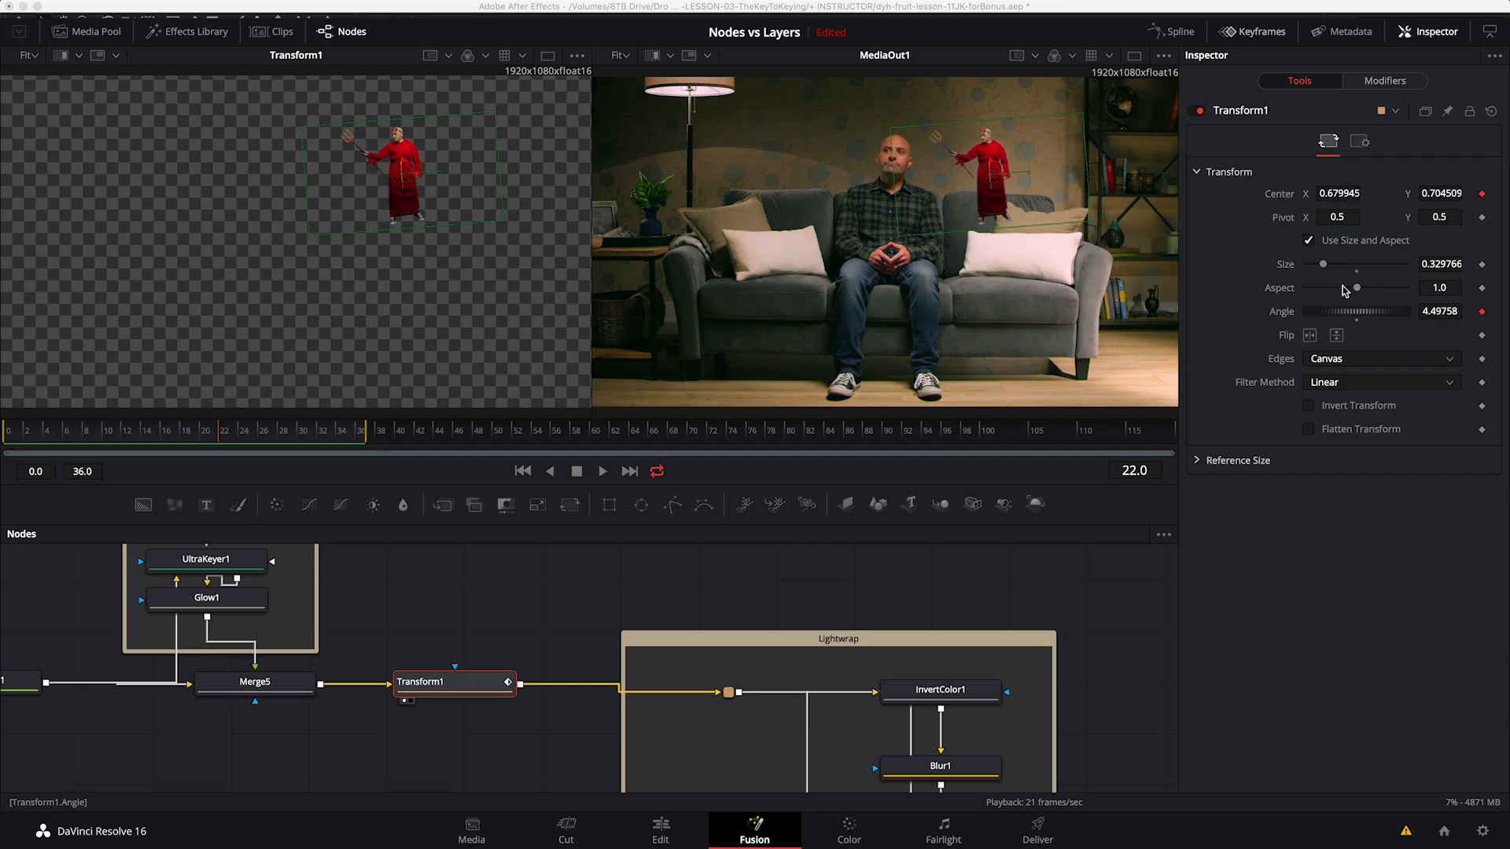
right_click(1484, 196)
mouse_move(1477, 276)
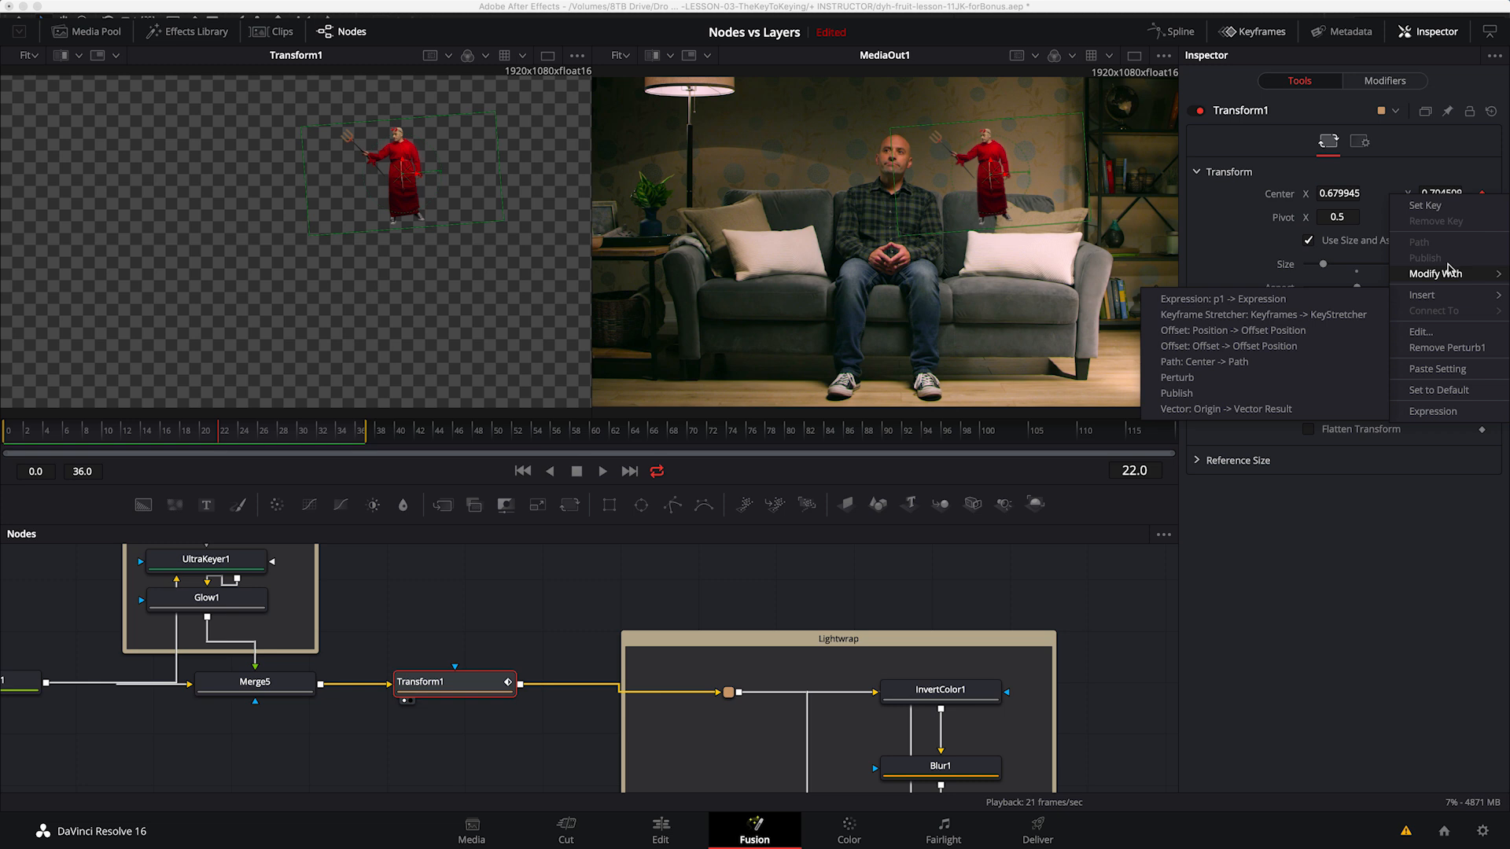
click(1269, 325)
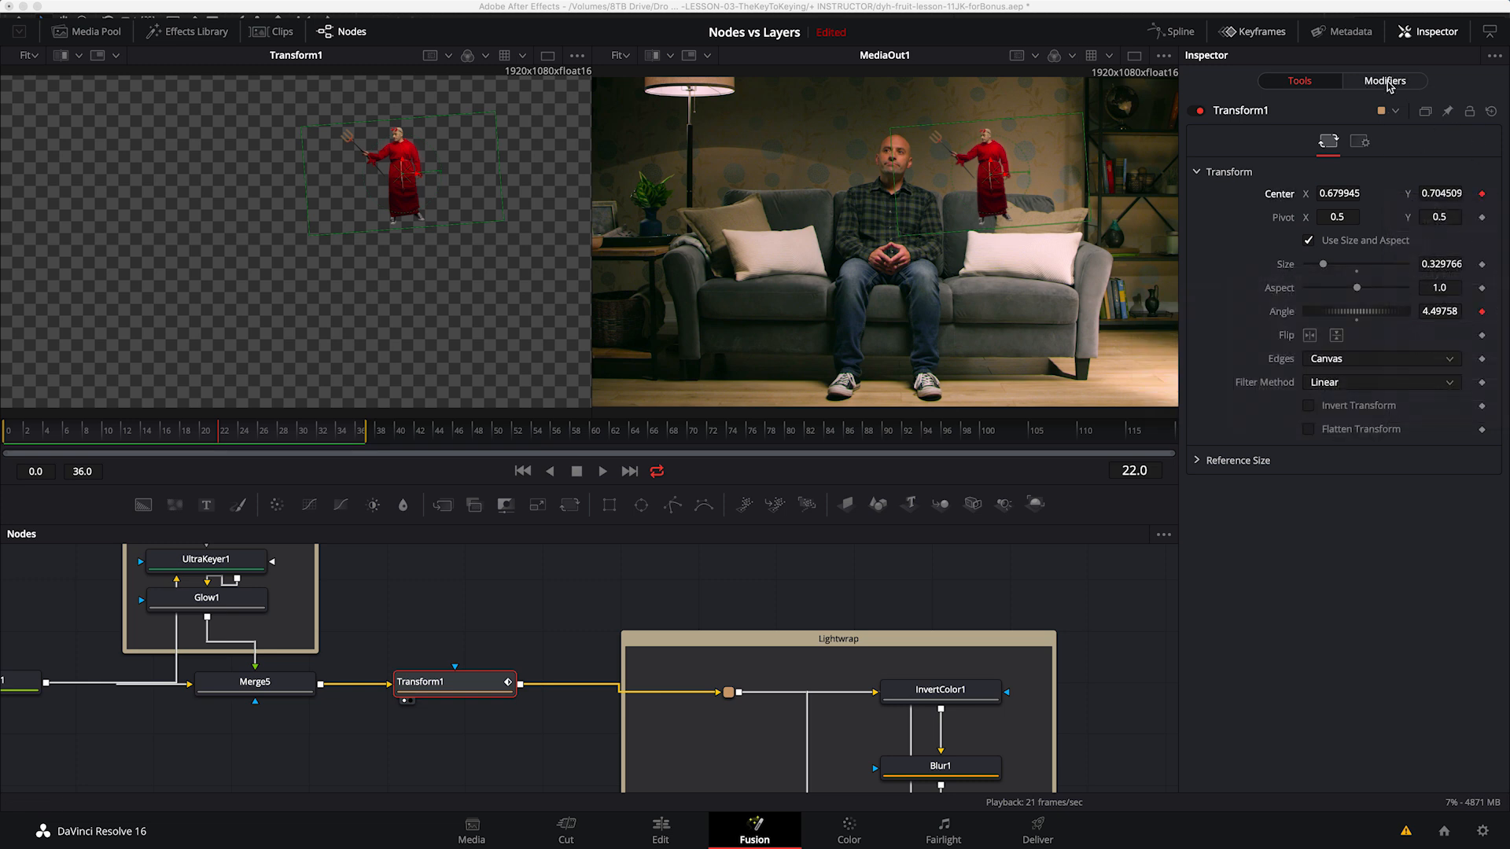
click(1385, 80)
click(1250, 111)
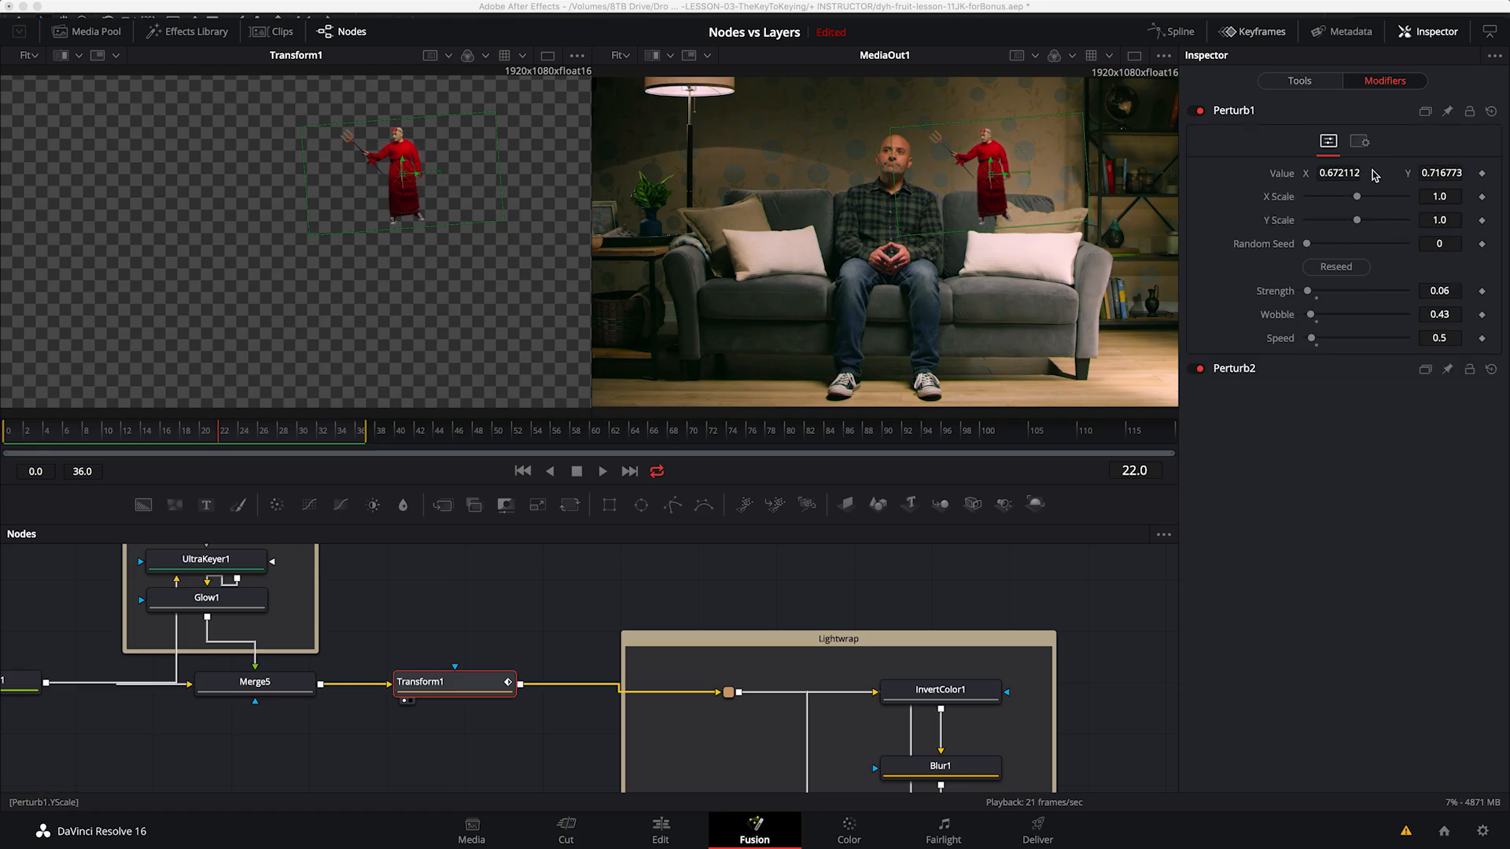
Step: Go to frame 13, and shift Transform1 closer to the Lightwrap underlay in the node tree
drag(225, 437, 131, 448)
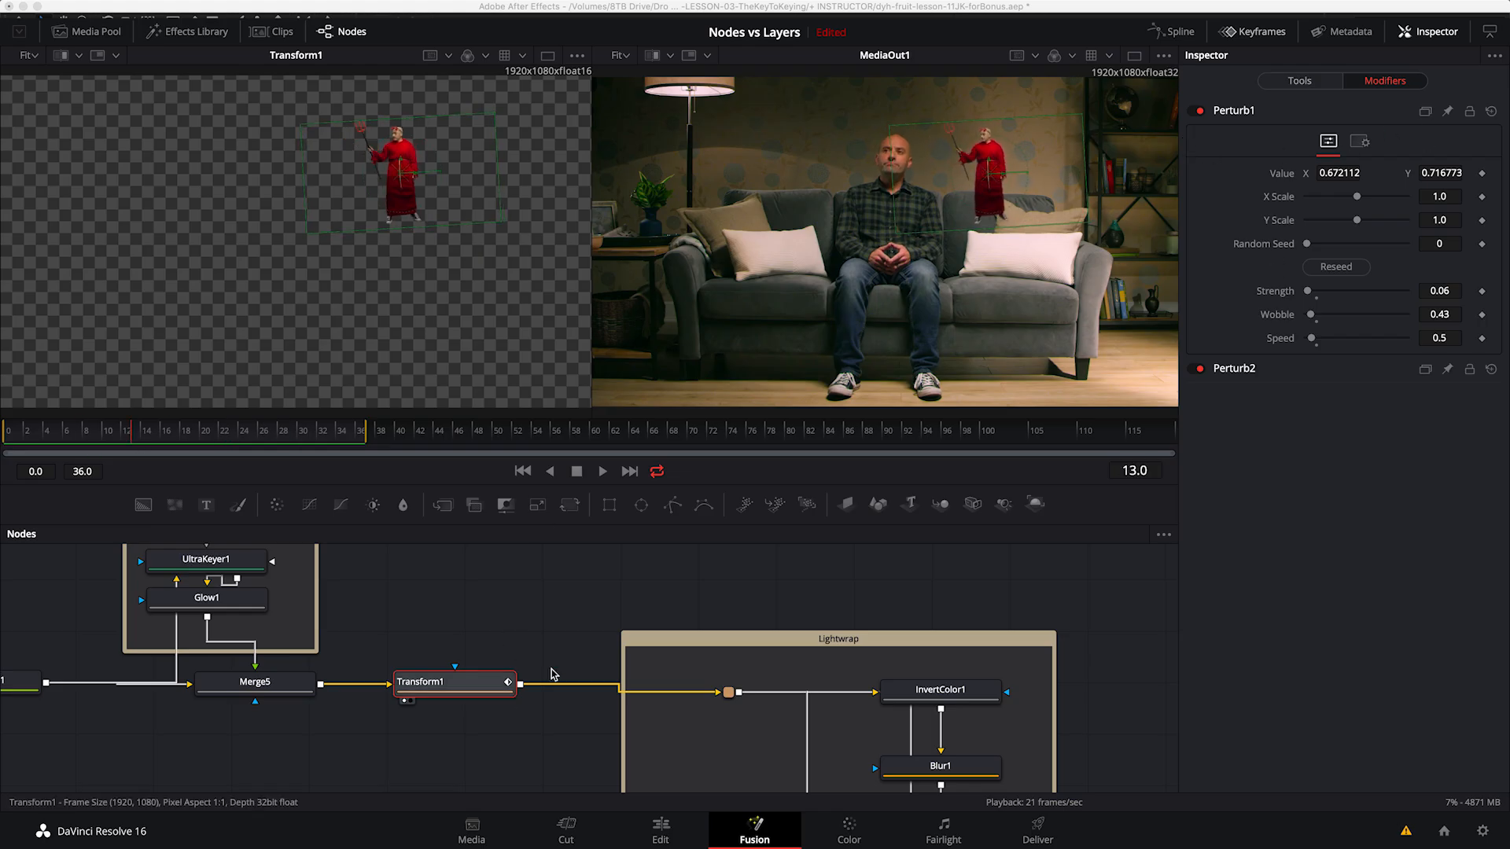
click(485, 678)
drag(950, 629, 794, 540)
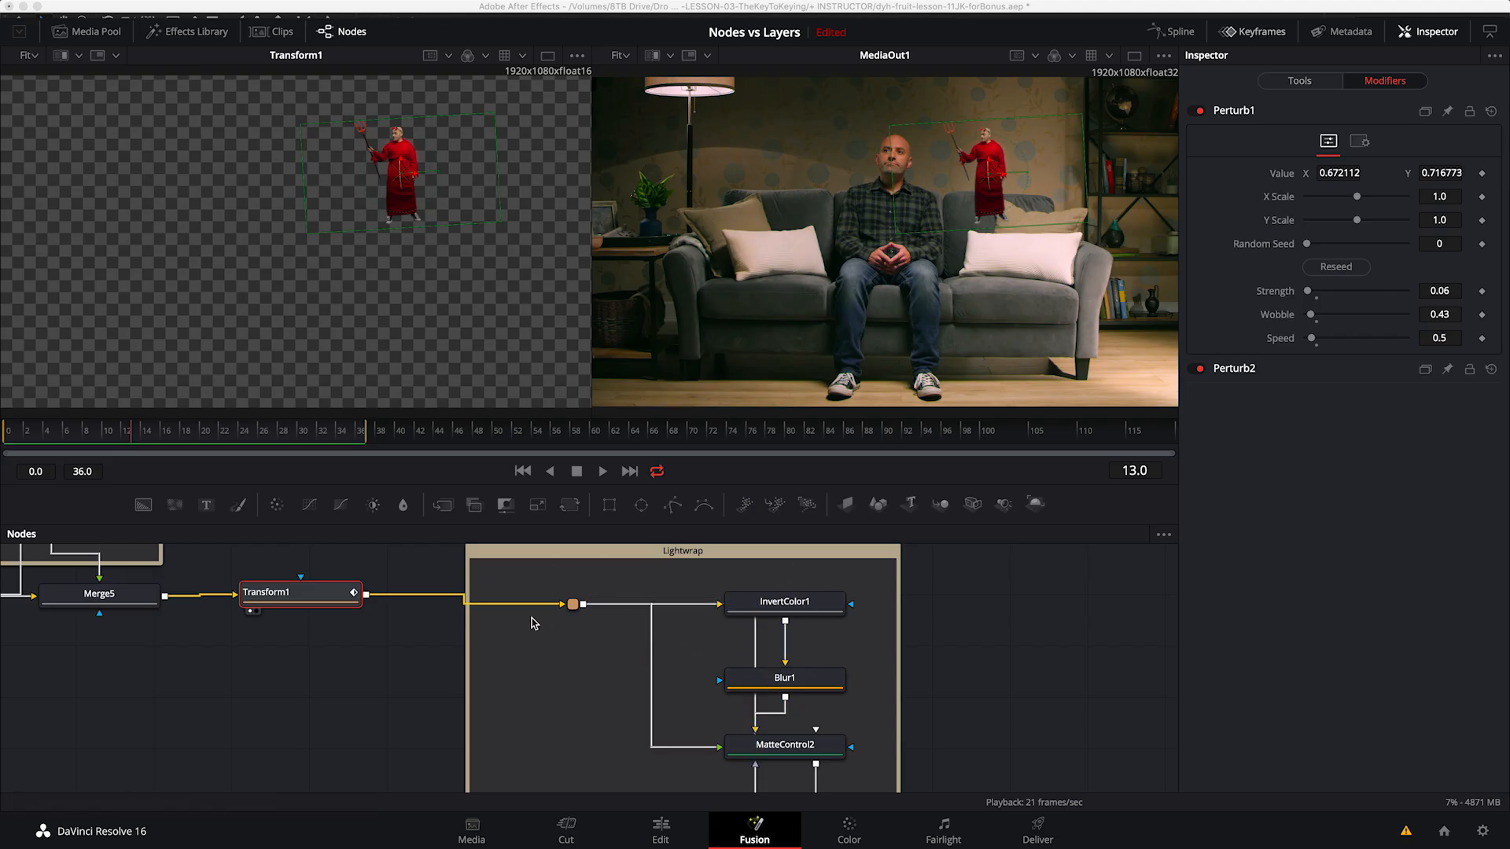
drag(930, 667, 904, 686)
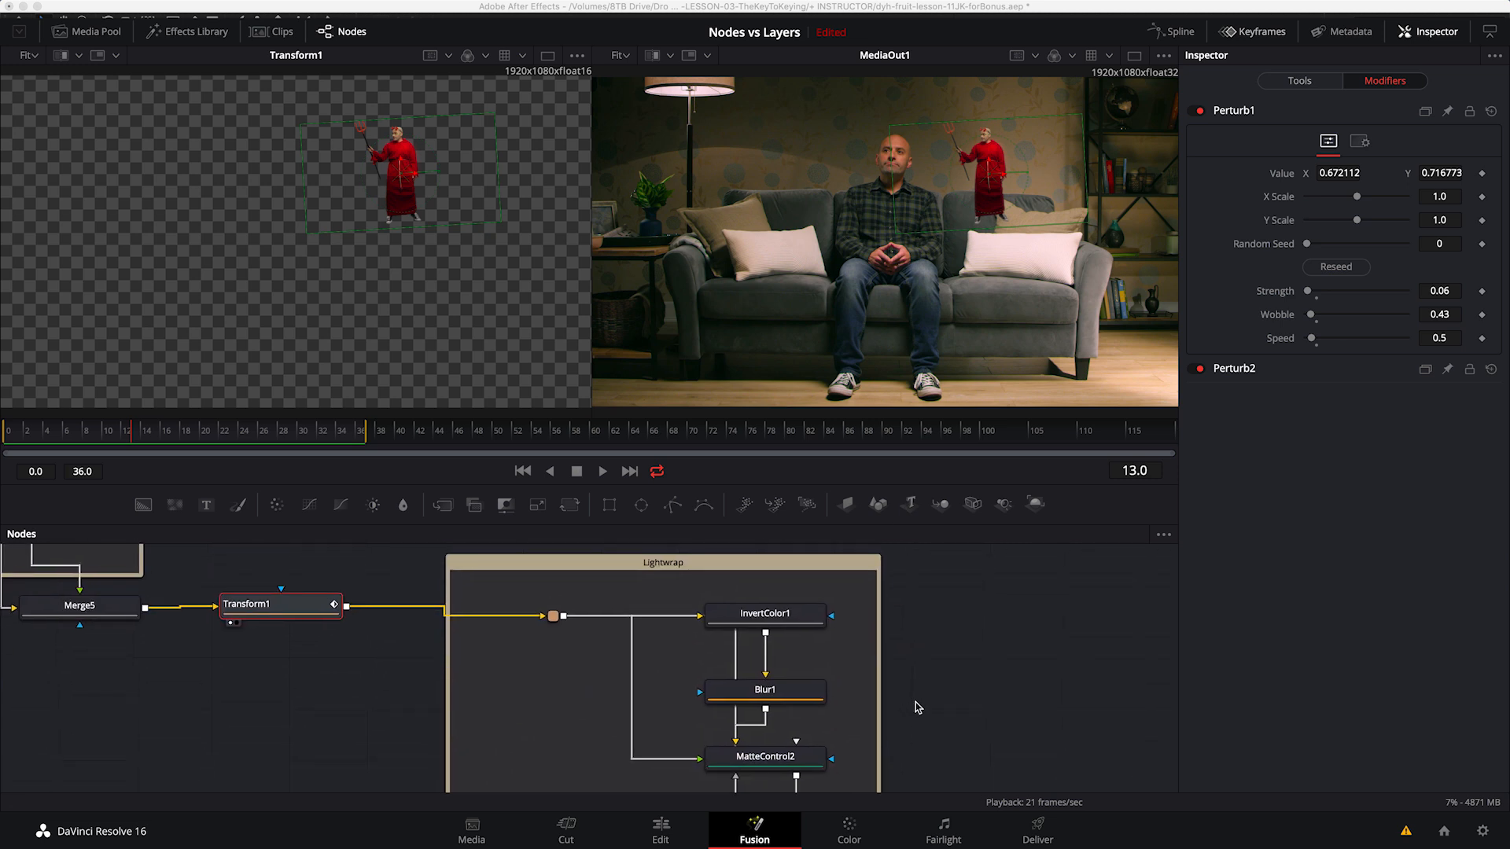
scroll(903, 714, down, 2)
scroll(903, 714, right, 2)
scroll(822, 707, right, 1)
scroll(821, 707, up, 1)
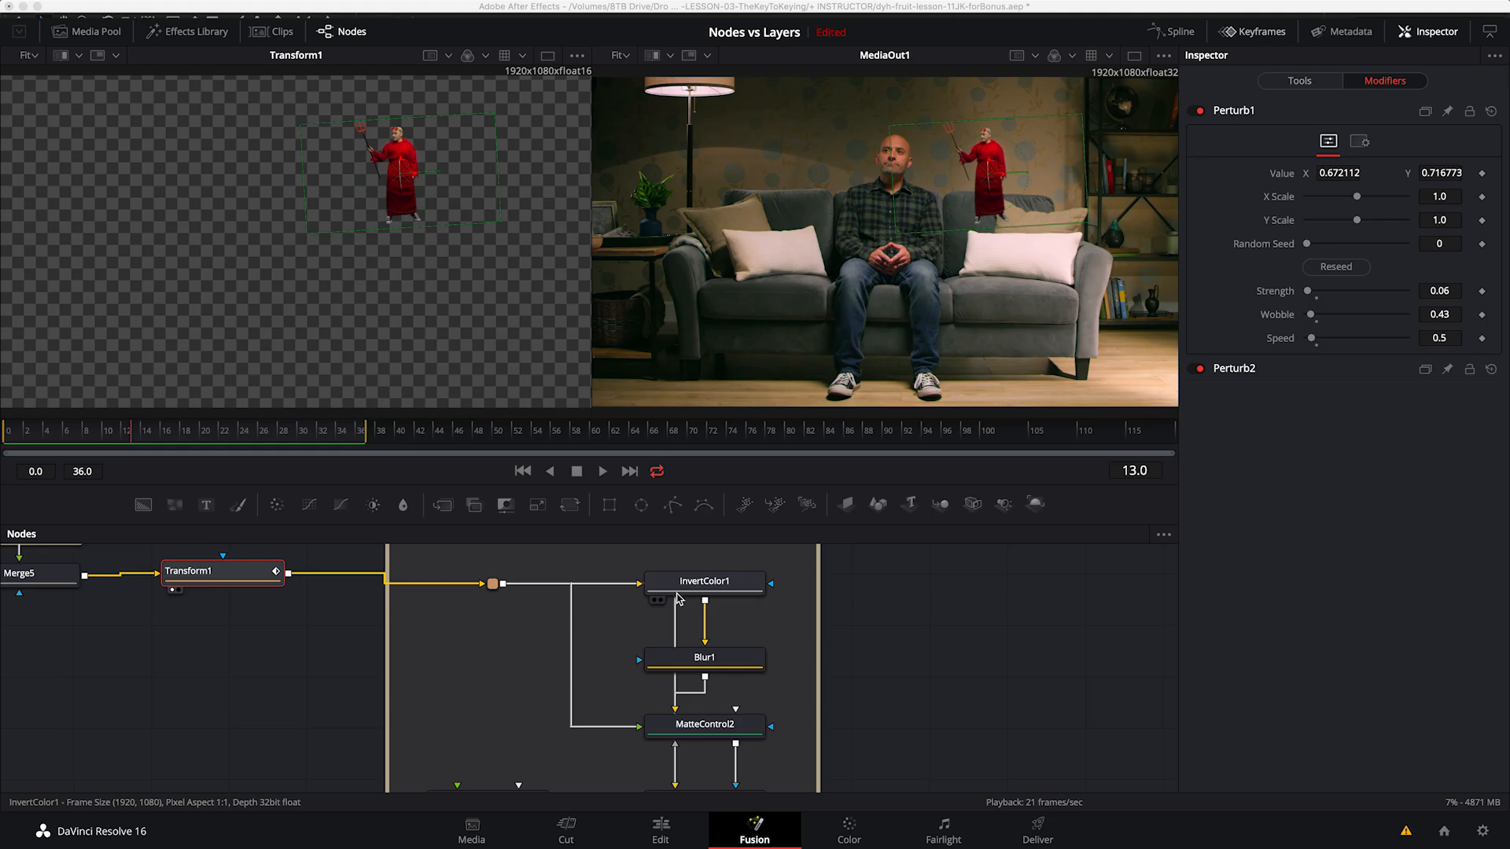
drag(251, 580, 269, 579)
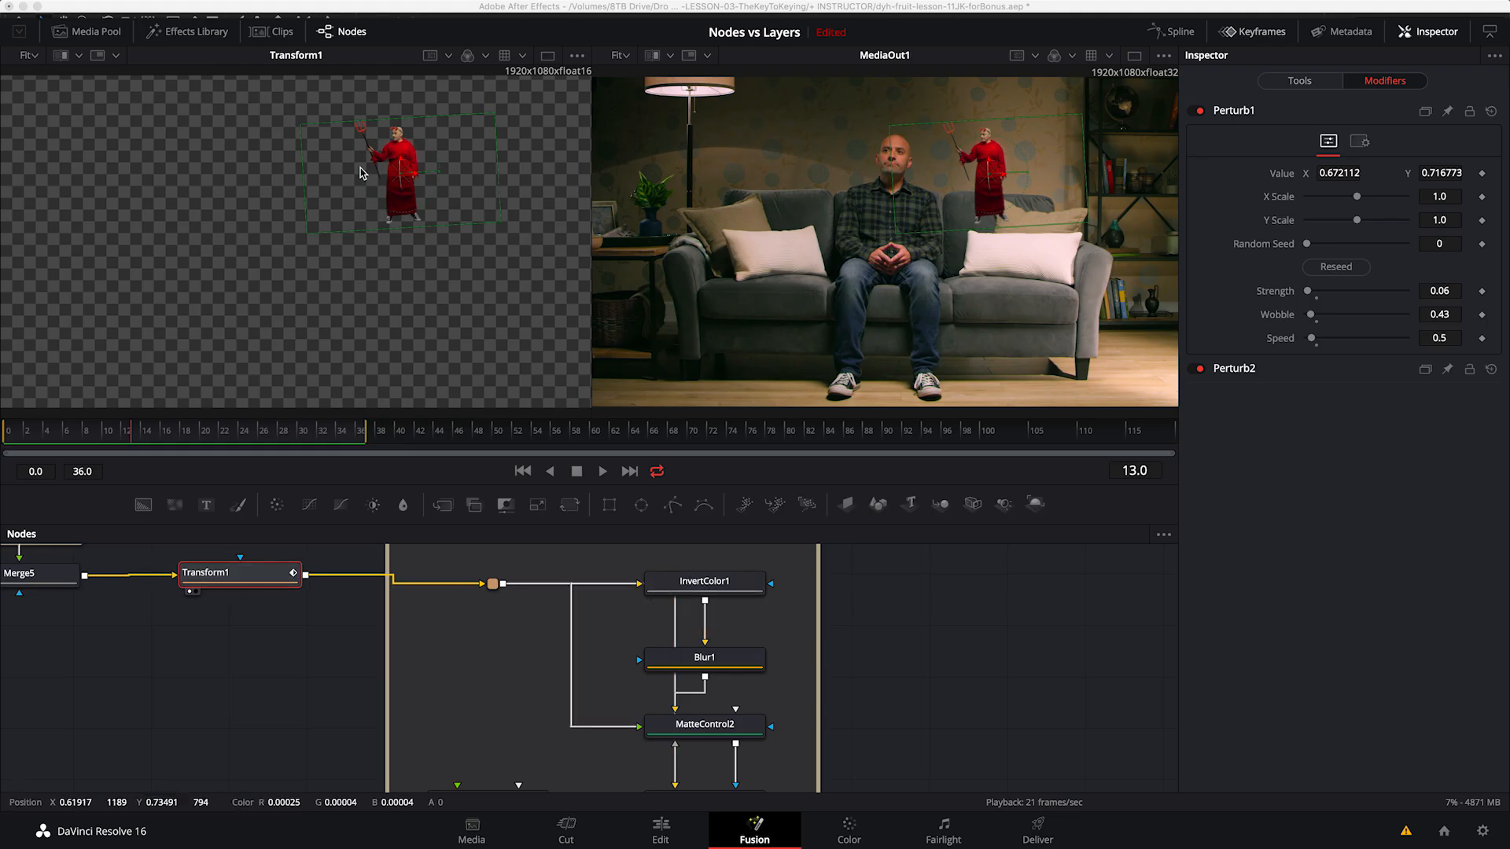
Step: View the alpha channel of InvertColor1, and compare it with the blurred alpha from Blur1
click(739, 585)
key(1)
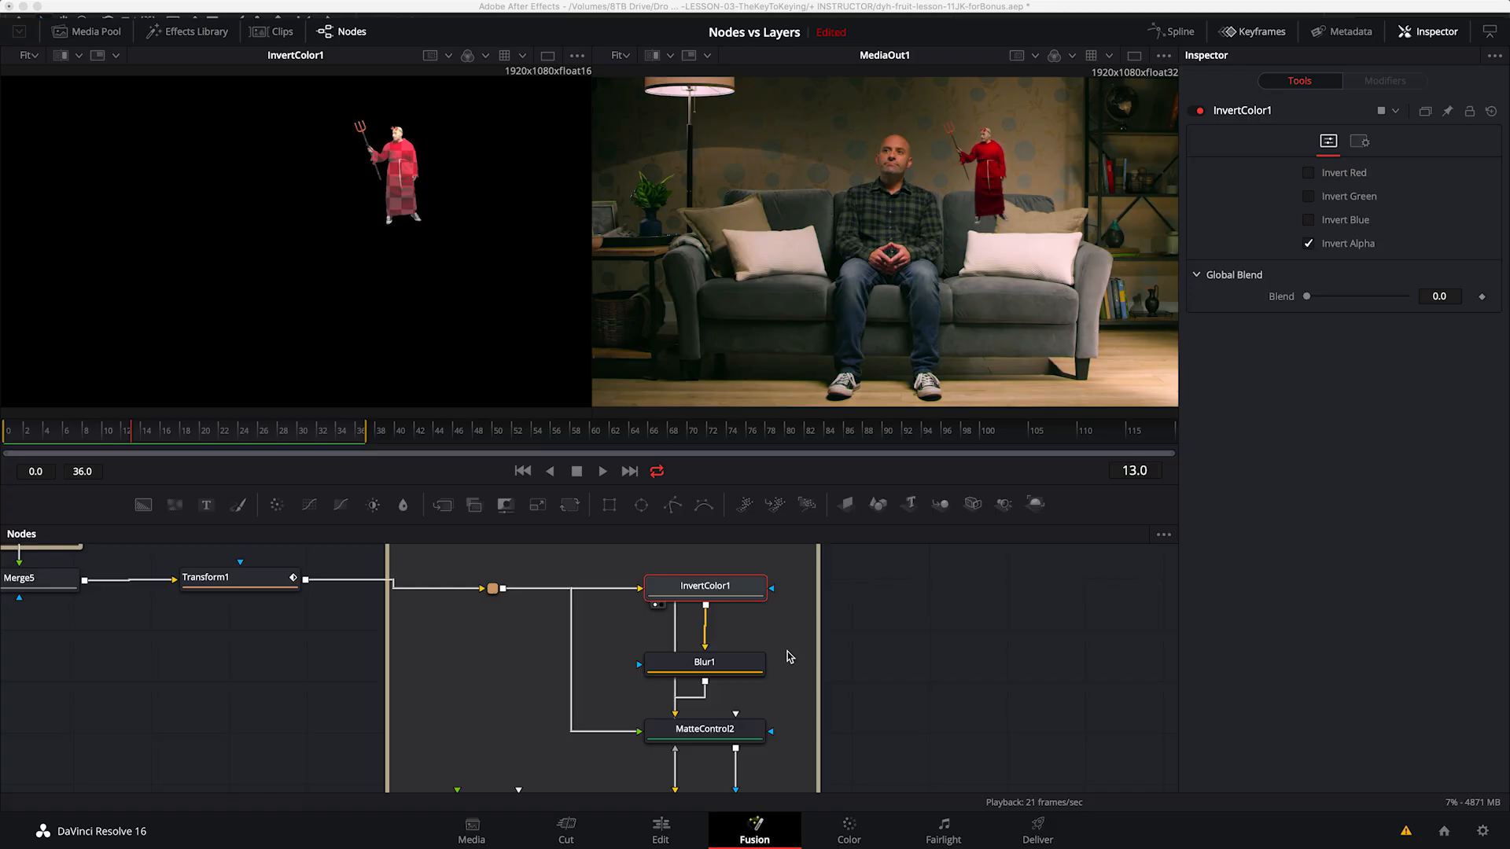
key(a)
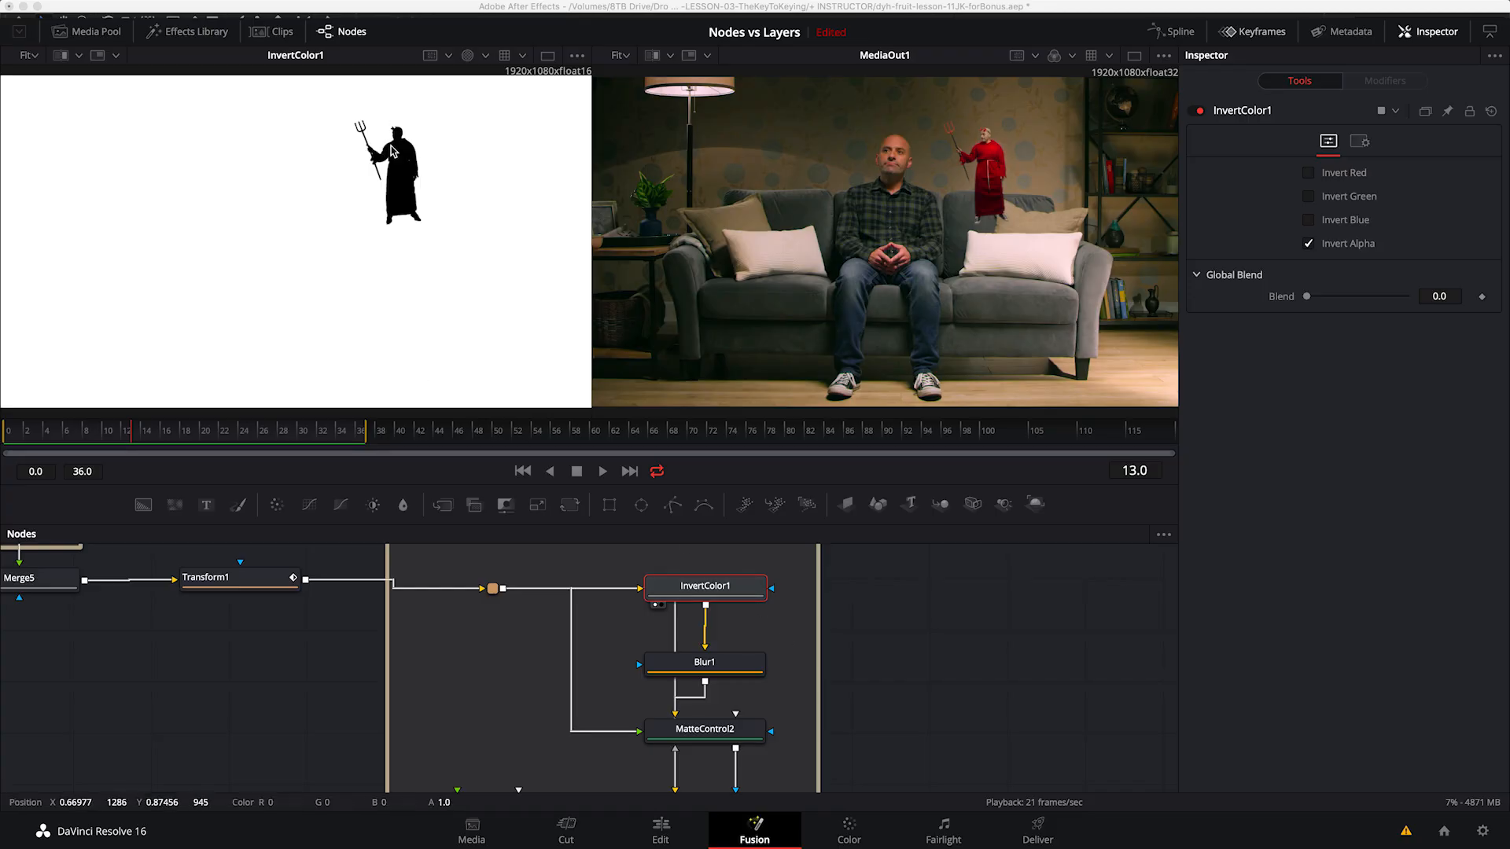
click(723, 665)
key(1)
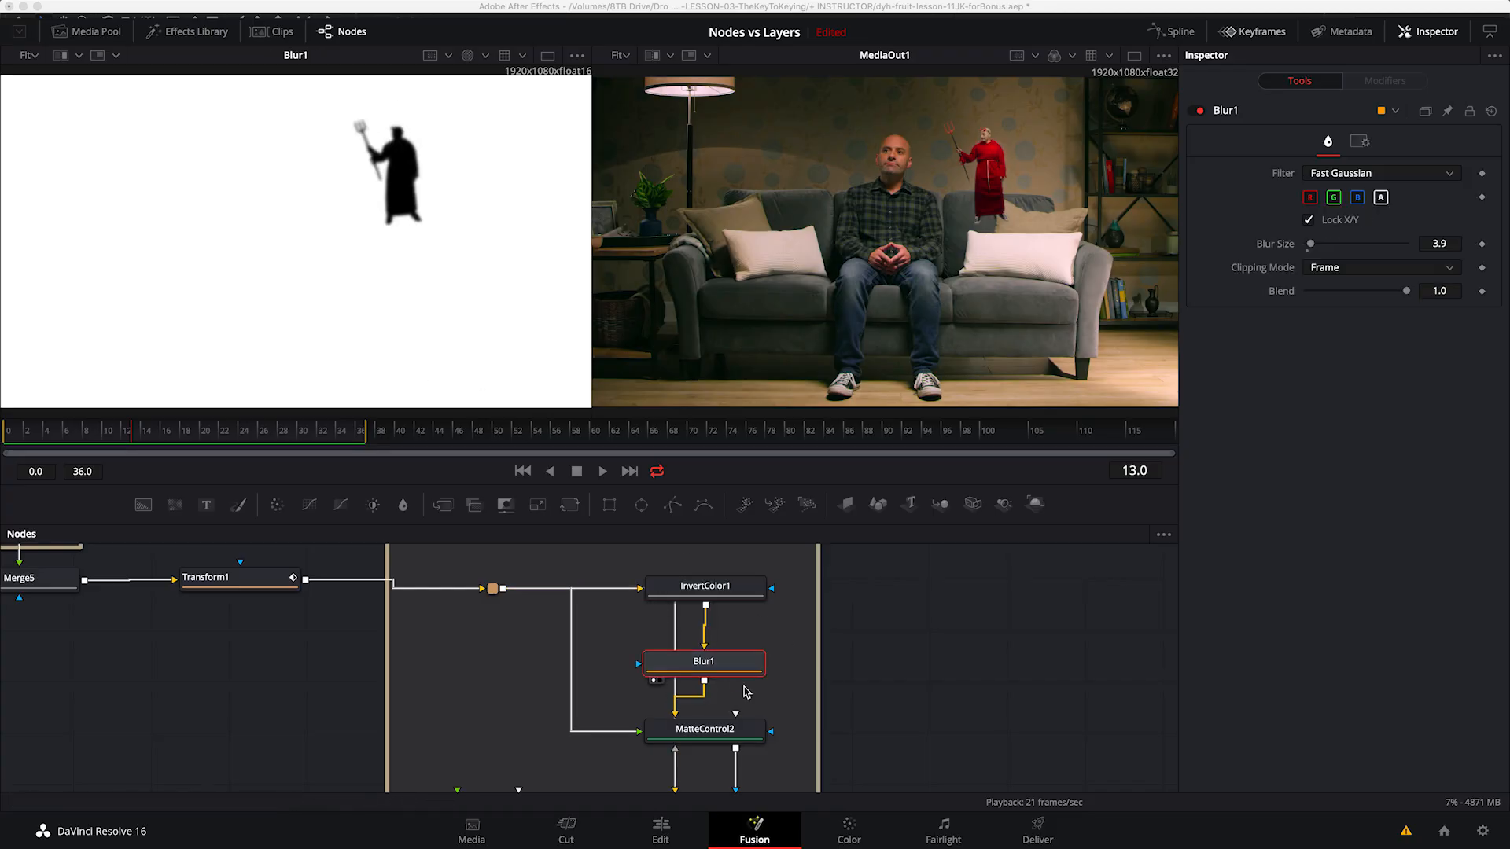
Step: View MatteControl2's edge matte at 221% around the devil
click(731, 733)
key(1)
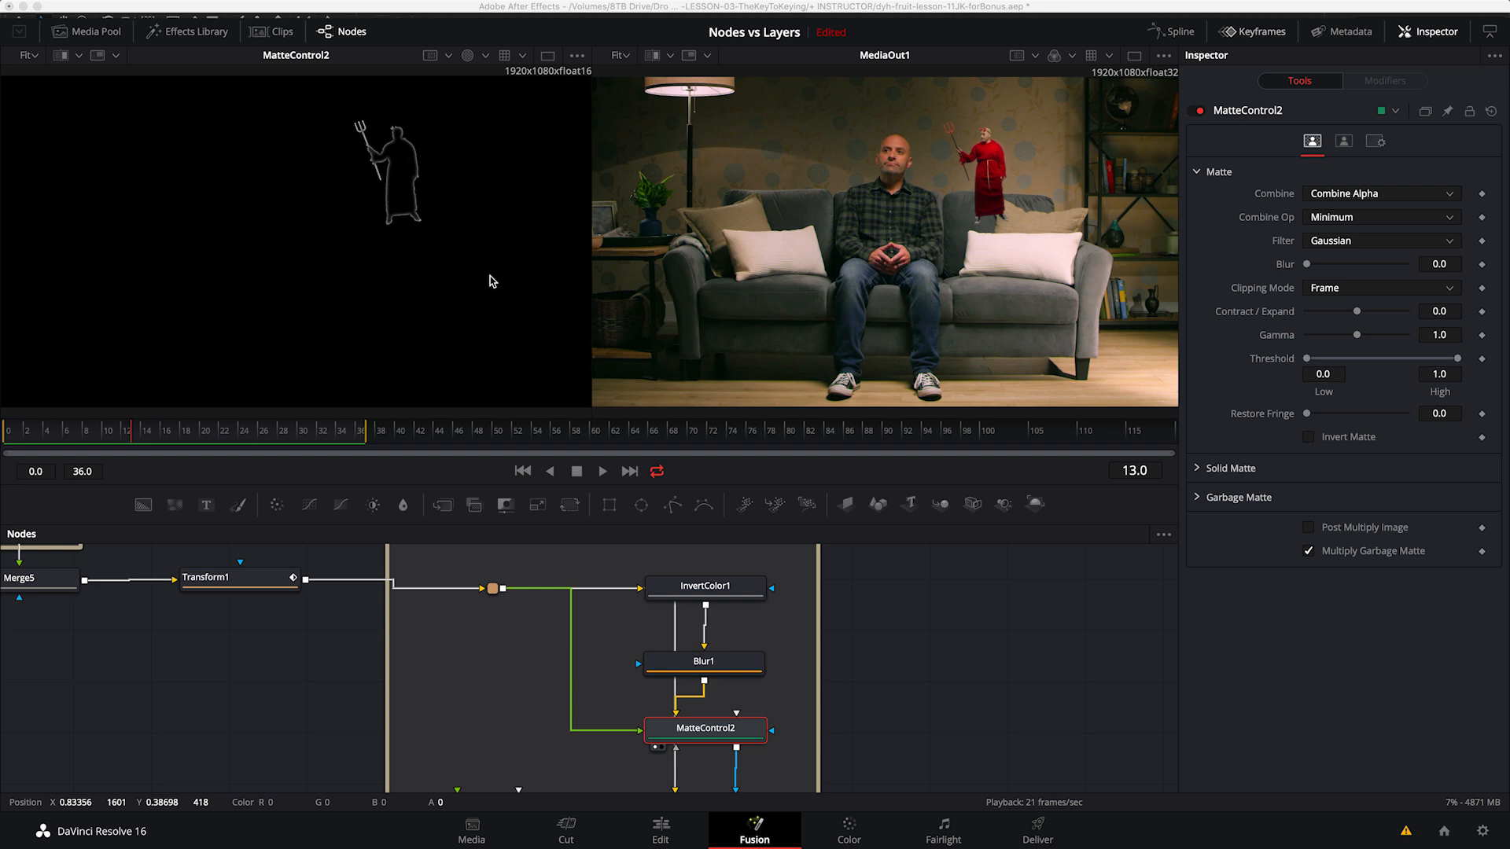
scroll(494, 285, up, 5)
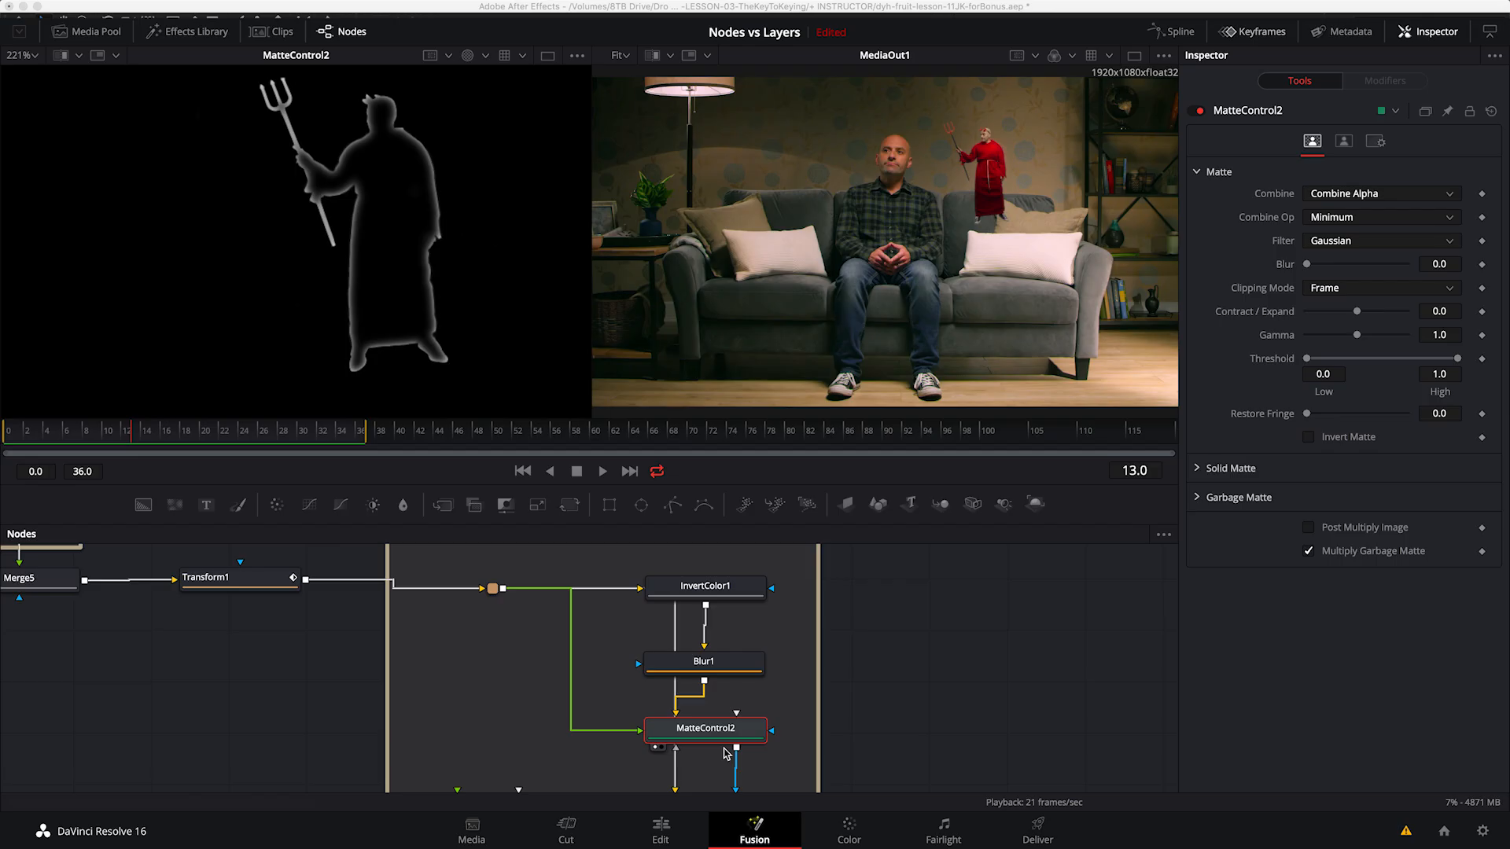
Step: View Merge3 in colour, check ColorCorrector1's brightened background at the same framing, and return to Merge3
scroll(783, 739, down, 5)
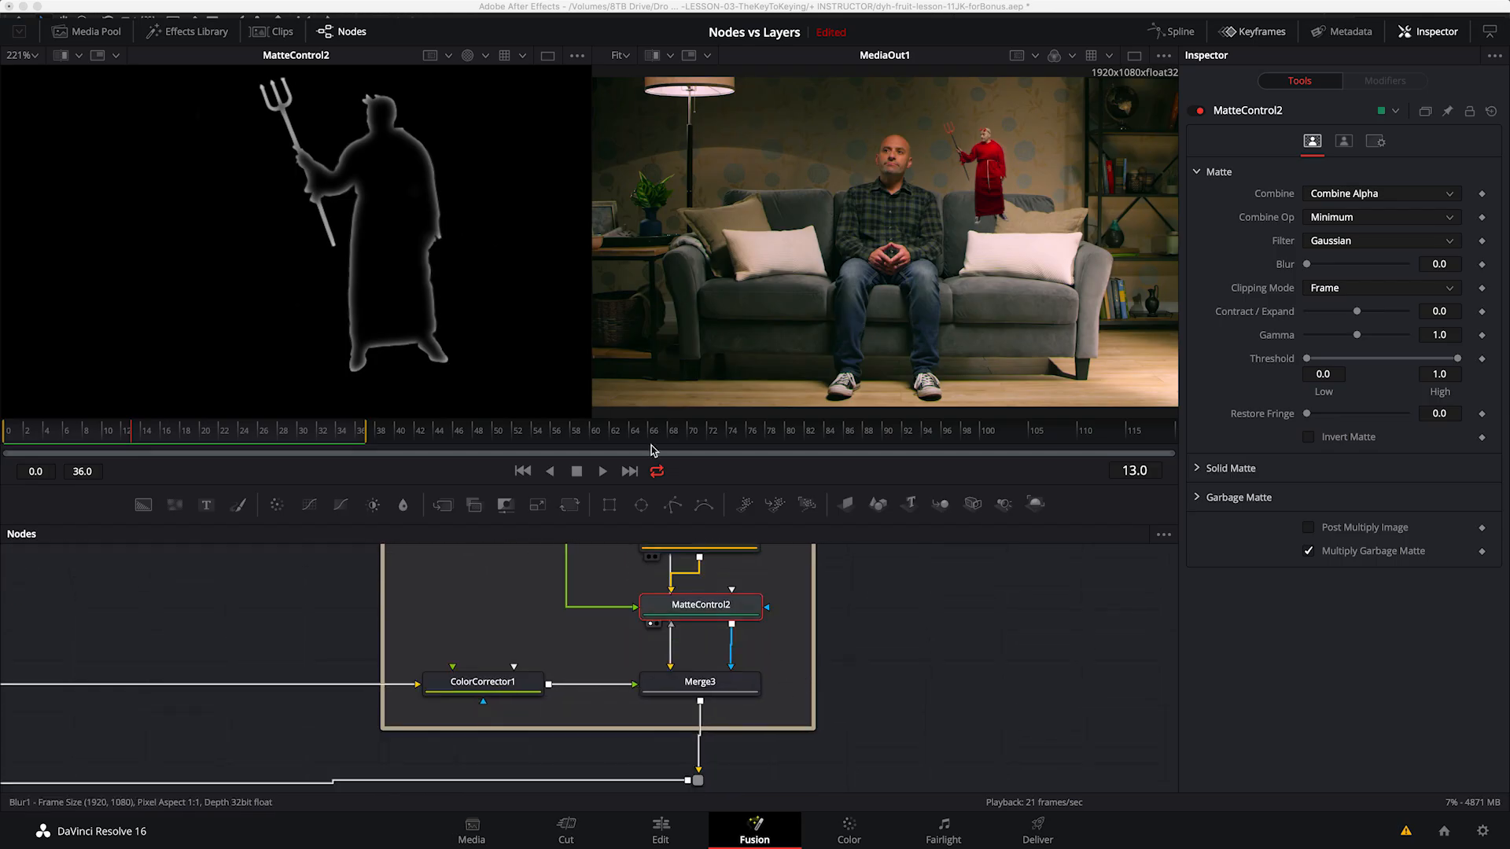
click(716, 689)
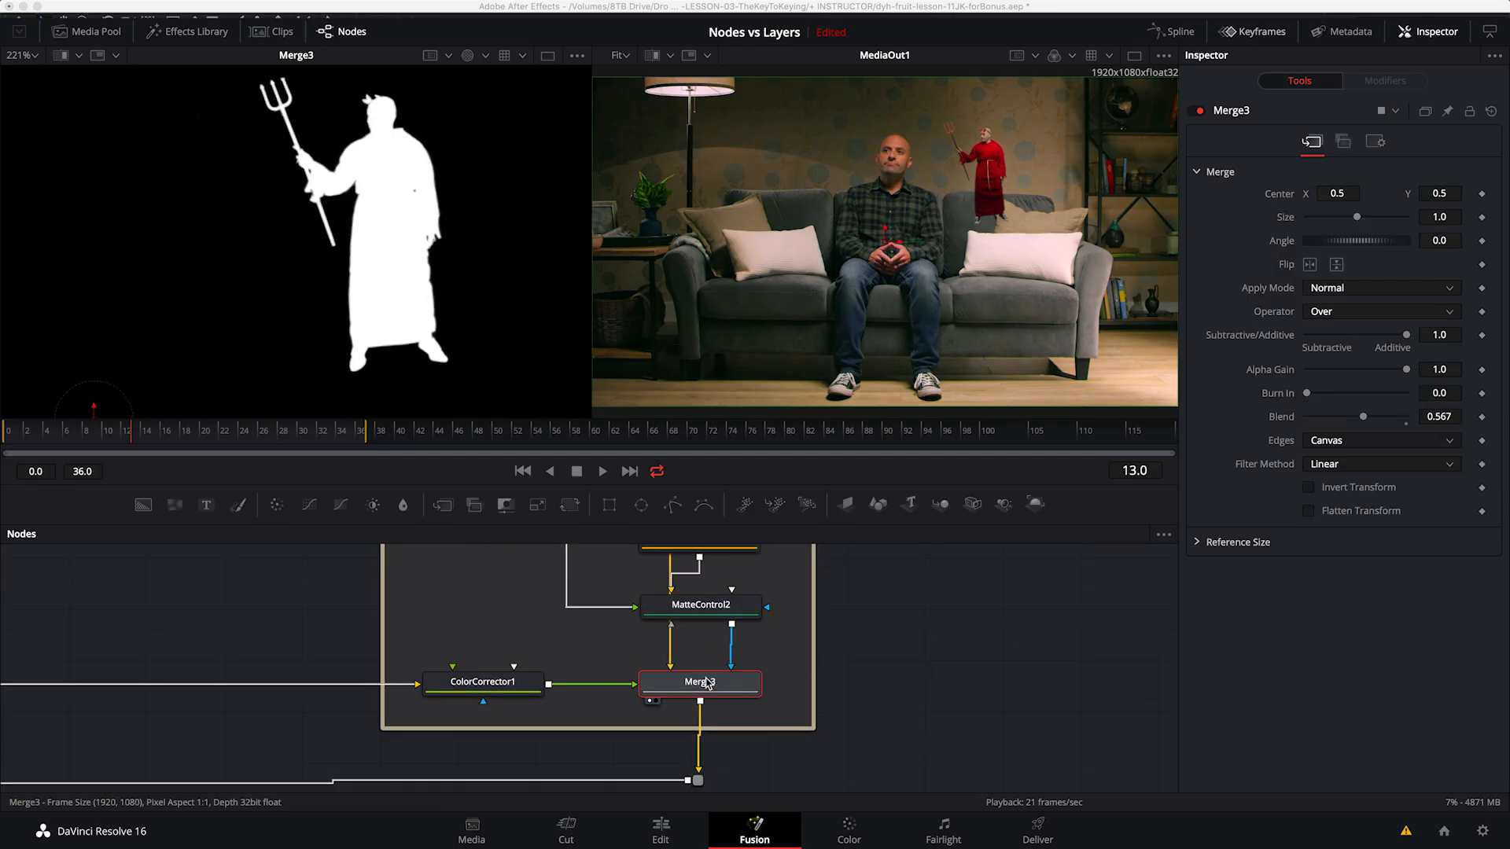
key(1)
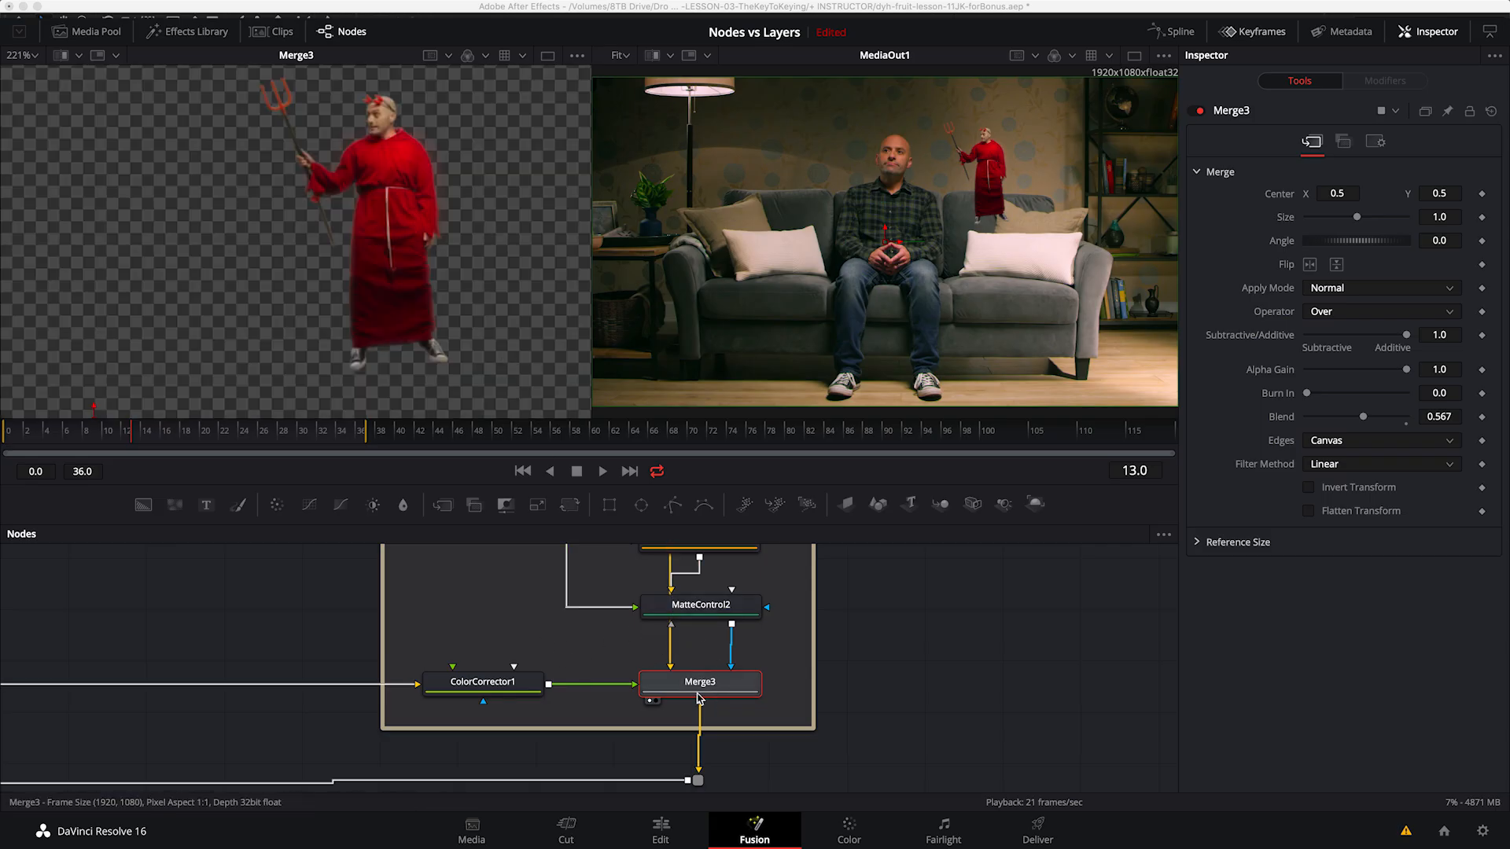
click(475, 688)
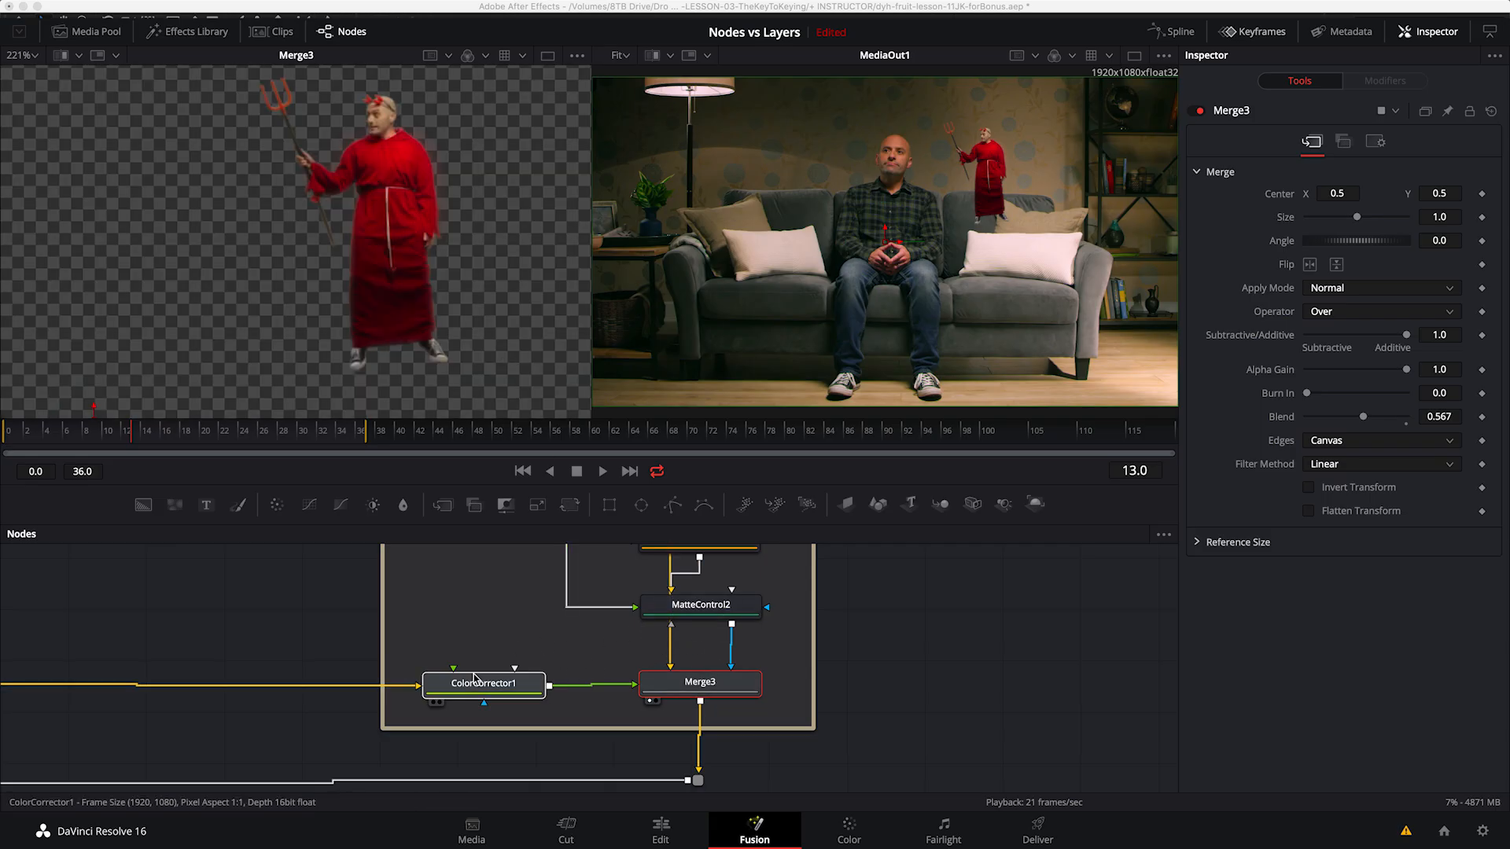
key(1)
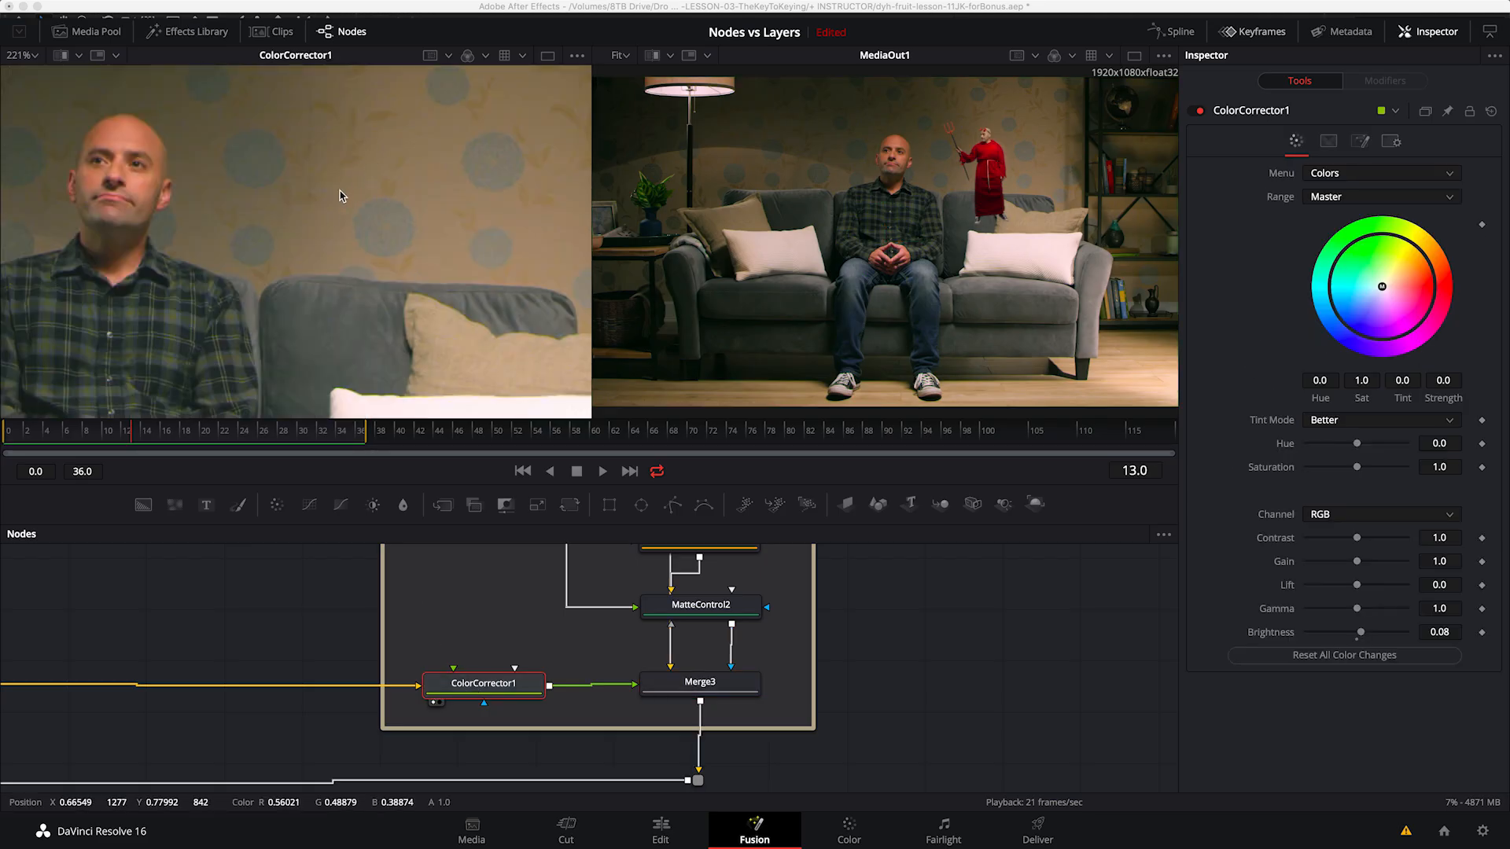
click(676, 683)
key(1)
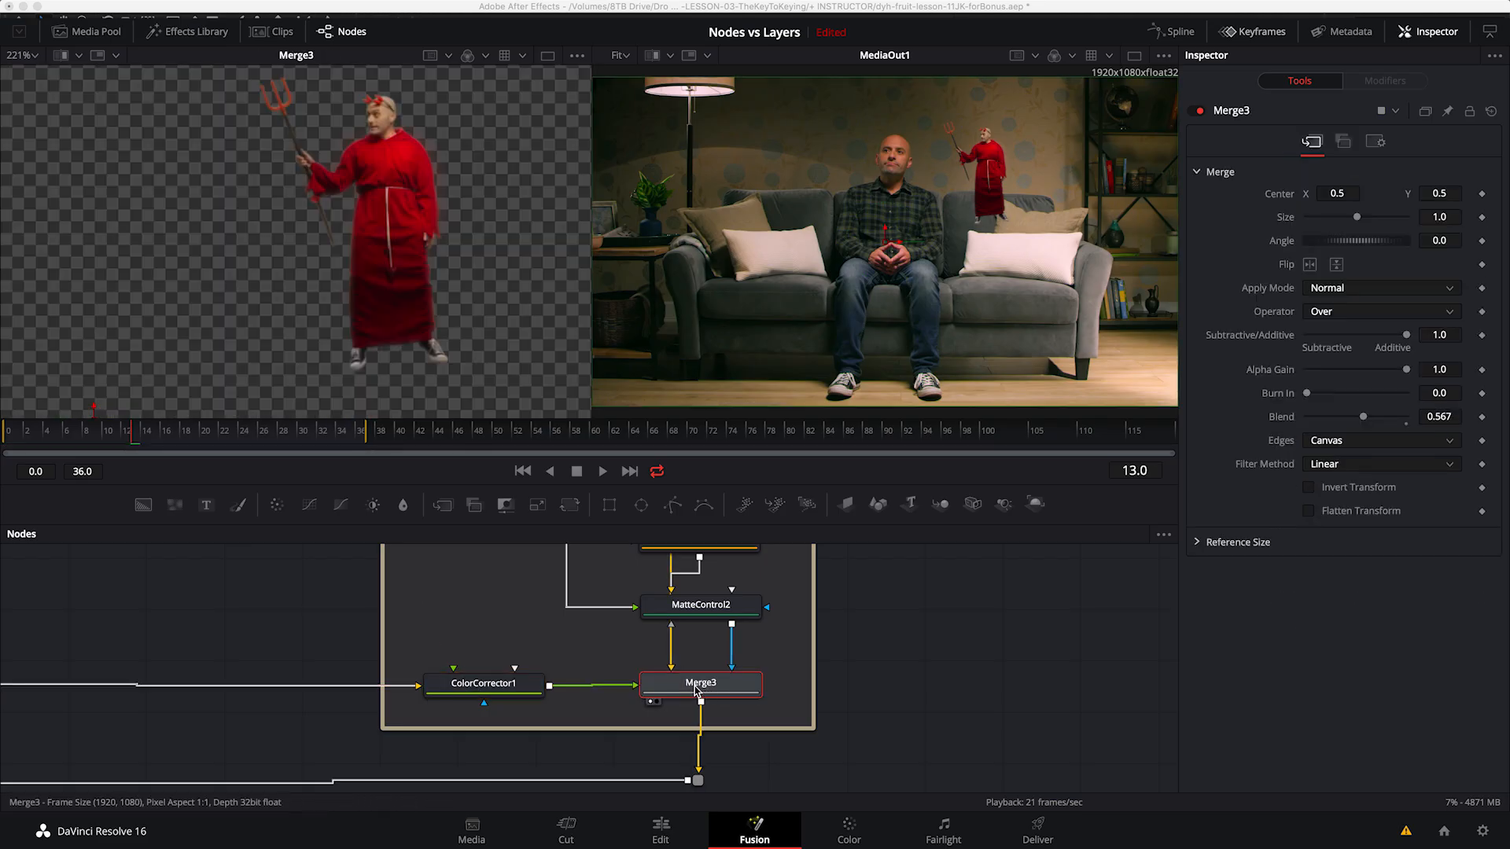
Step: Compare MatteControl2 with Merge3, checking the alpha and colour channels of each
click(677, 610)
key(1)
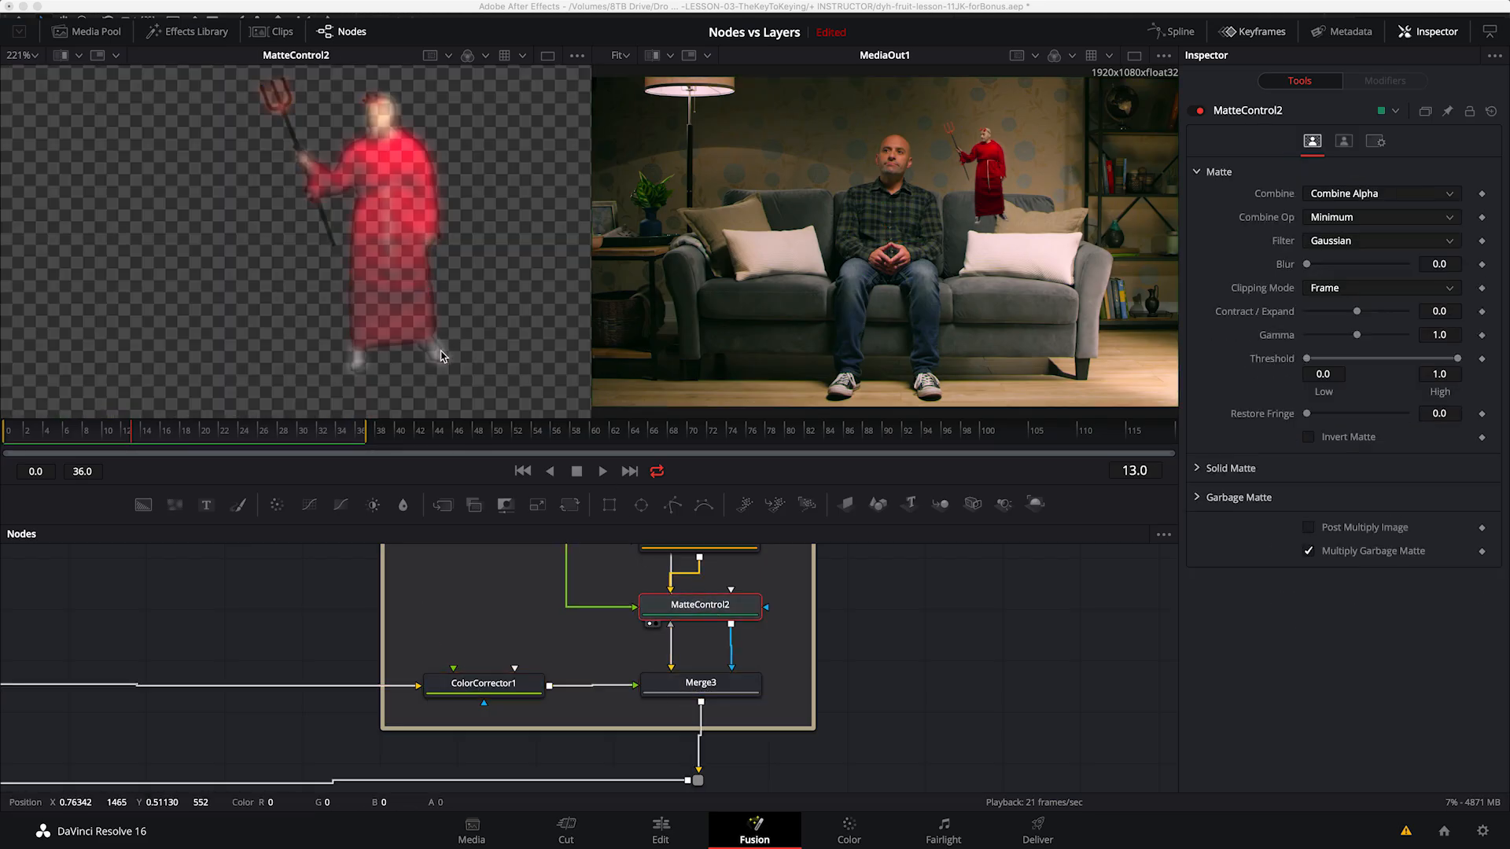
key(a)
key(c)
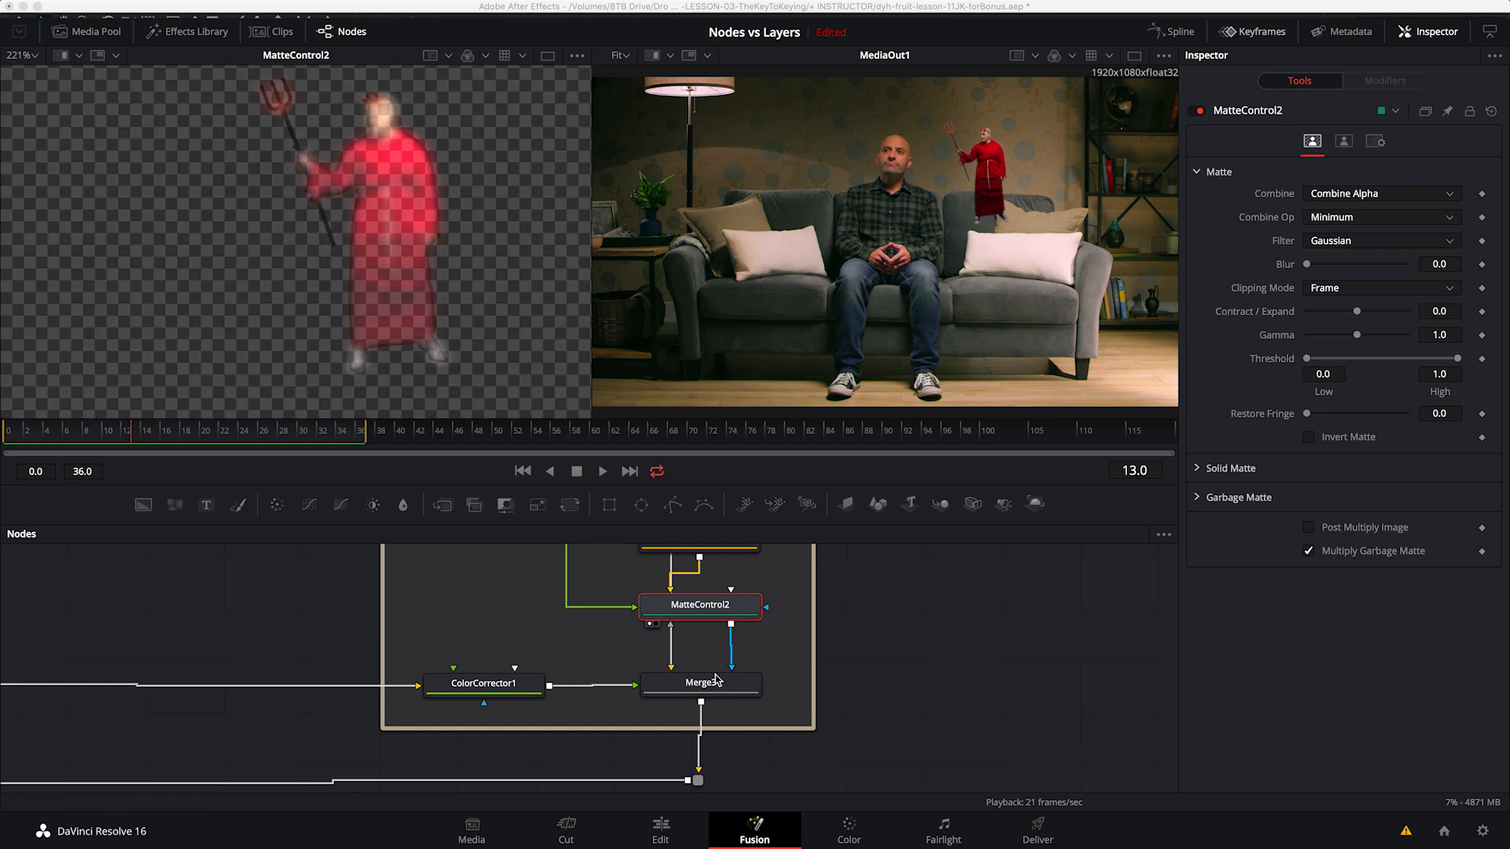
click(718, 679)
key(1)
key(a)
key(c)
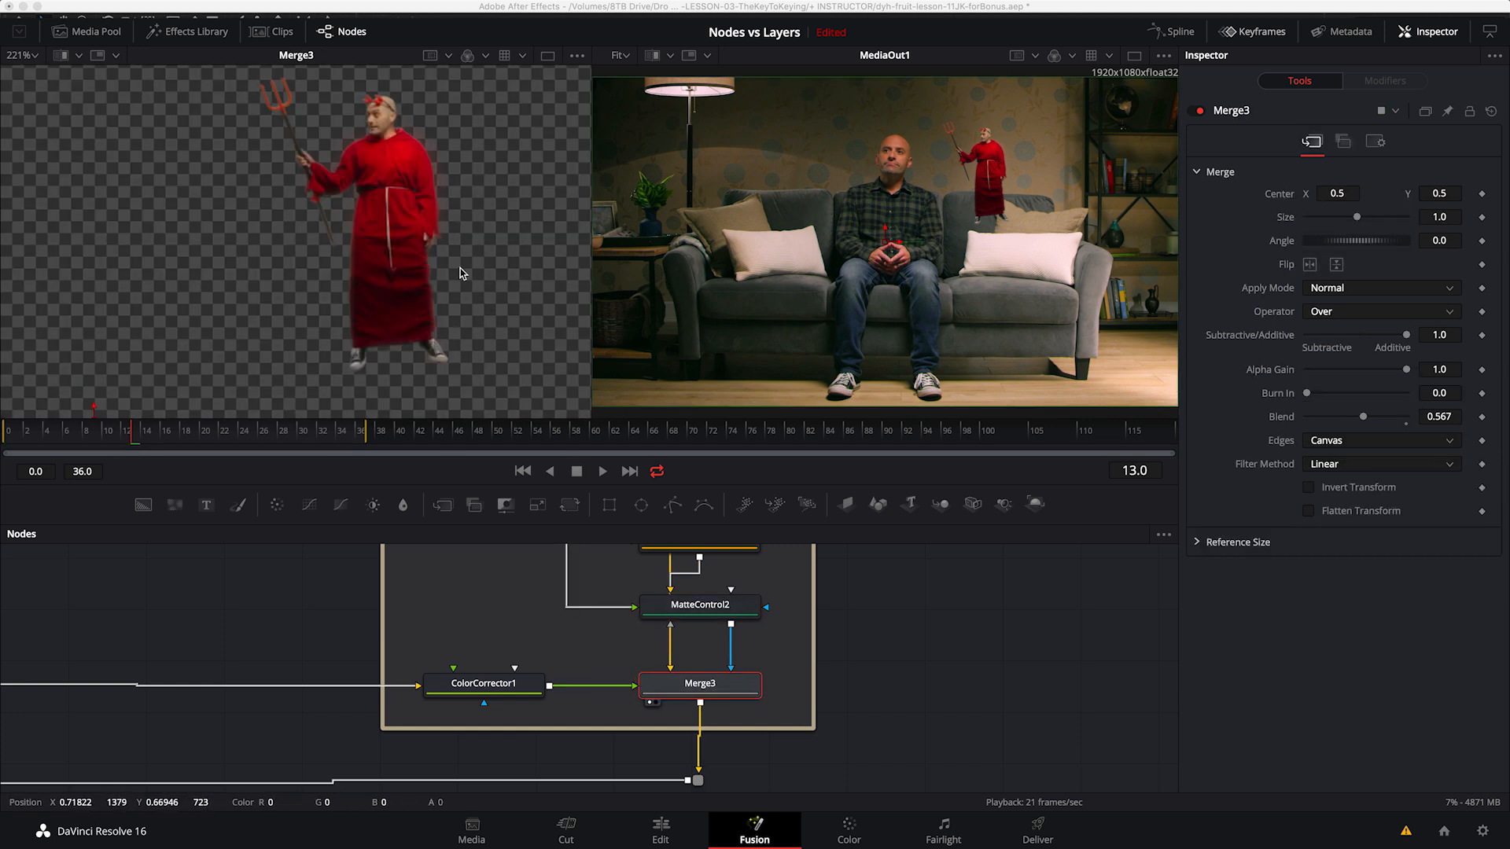
Step: Compare Transform1 with Merge3 at 461% on the devil's upper body to judge the light wrap
scroll(445, 285, up, 2)
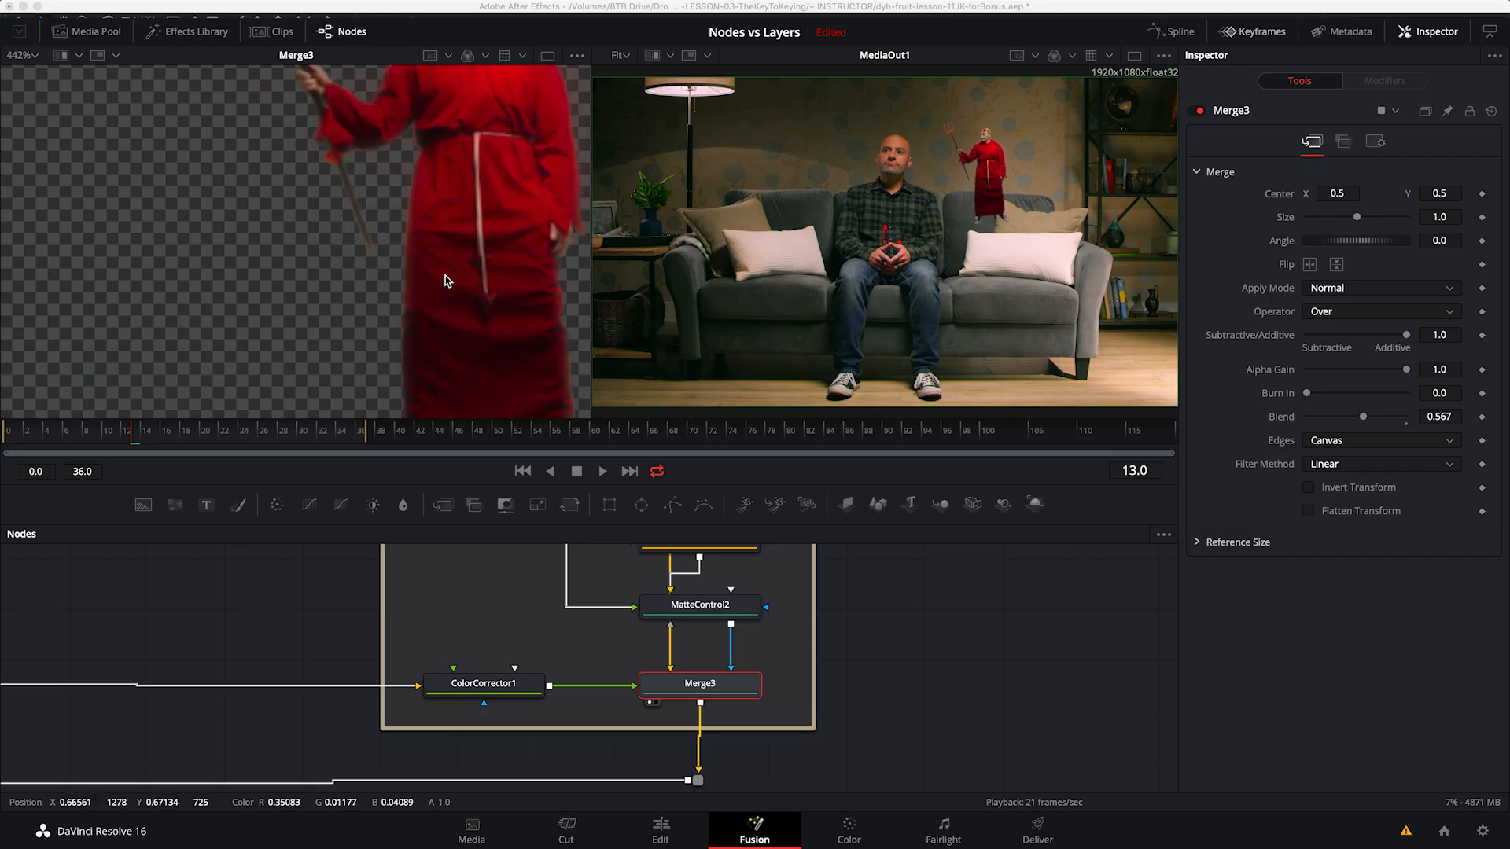
drag(478, 138, 391, 405)
scroll(401, 272, up, 1)
drag(406, 275, 315, 125)
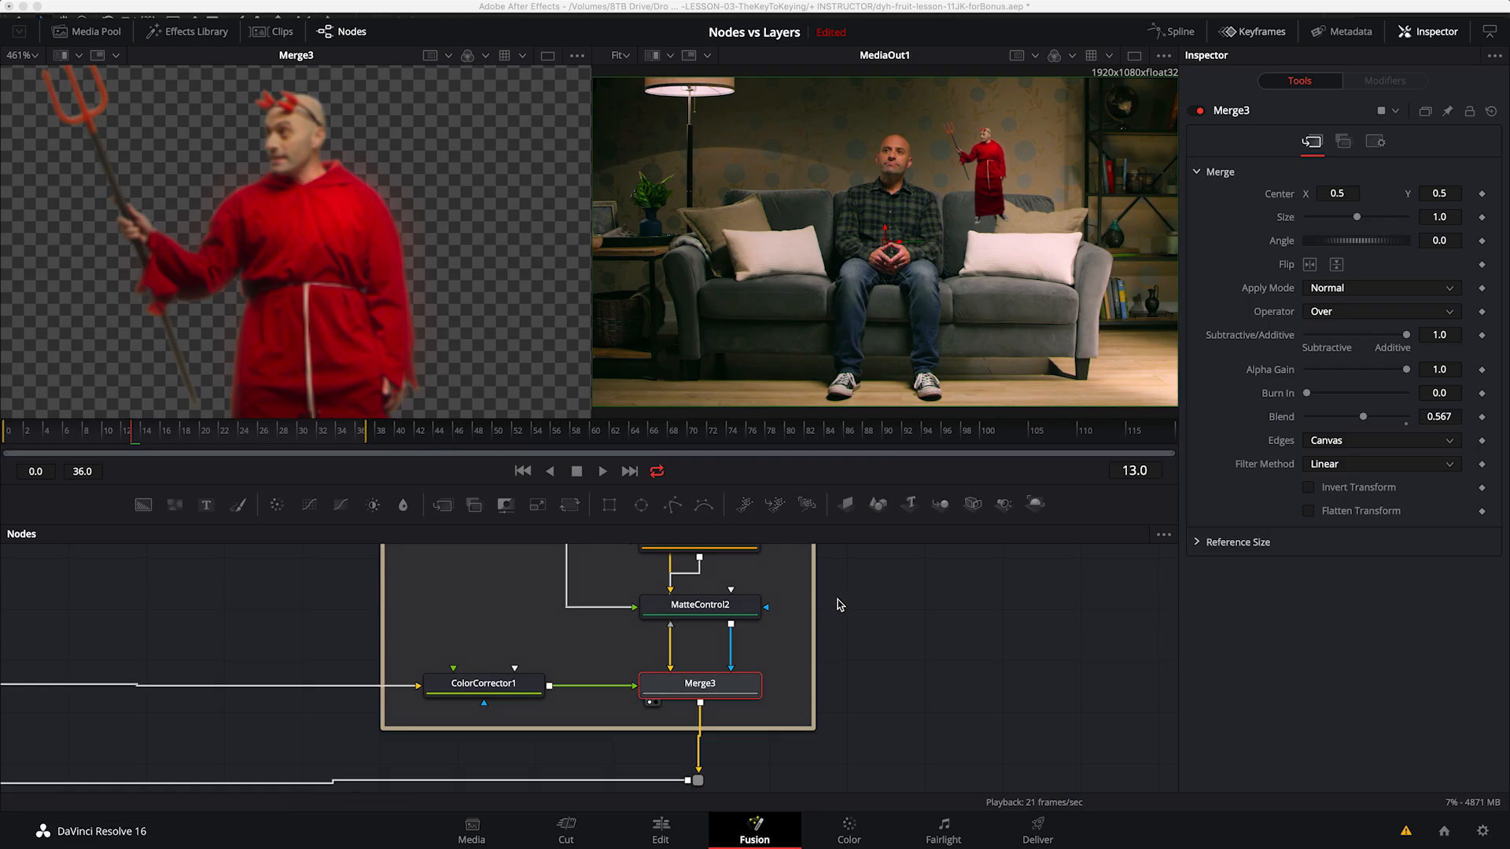
click(868, 632)
scroll(868, 634, up, 1)
scroll(880, 692, up, 2)
scroll(861, 653, down, 4)
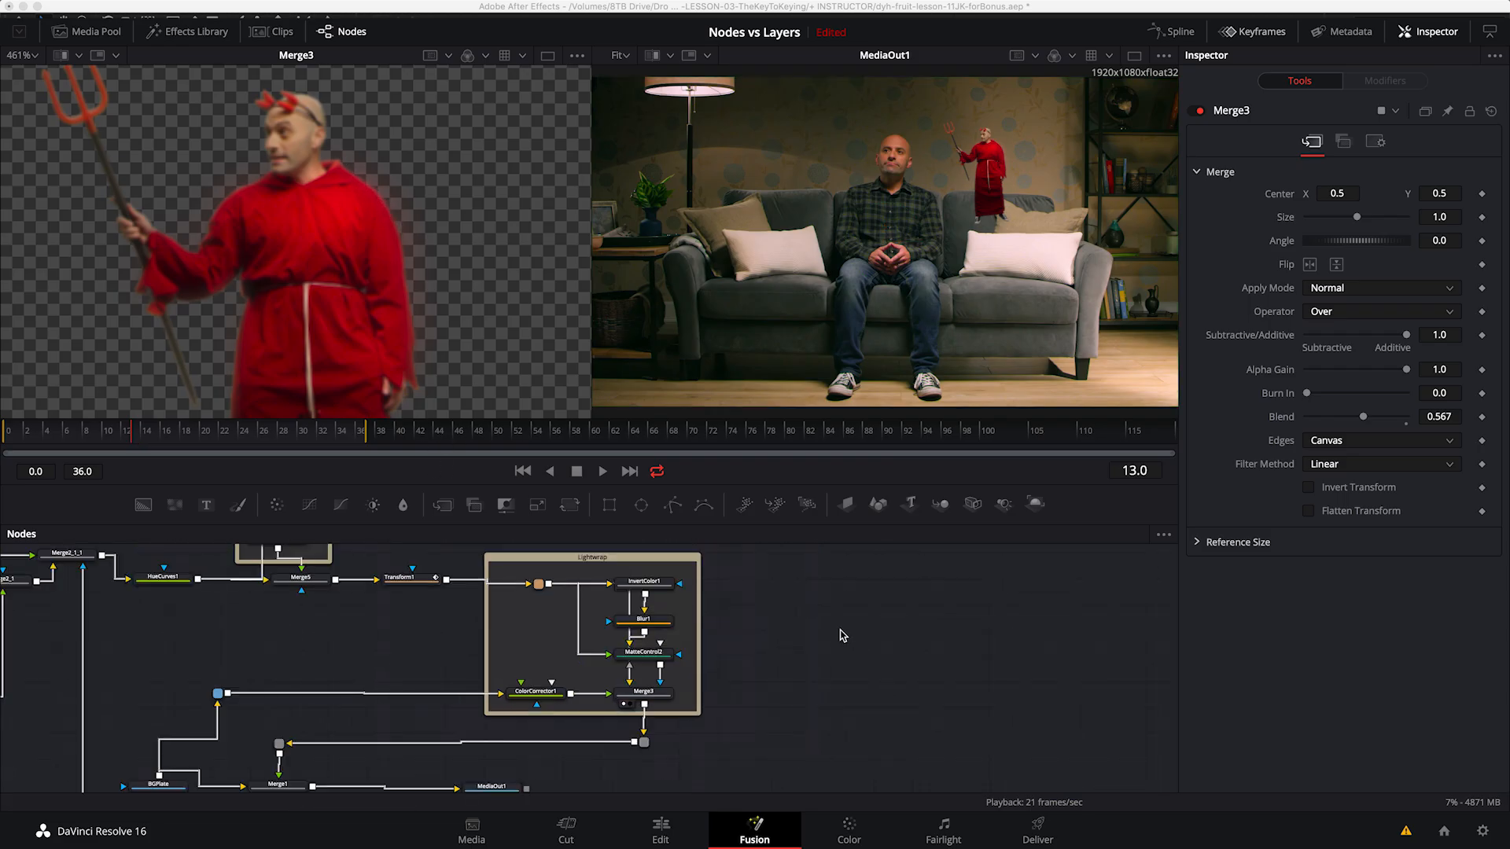
click(417, 580)
key(1)
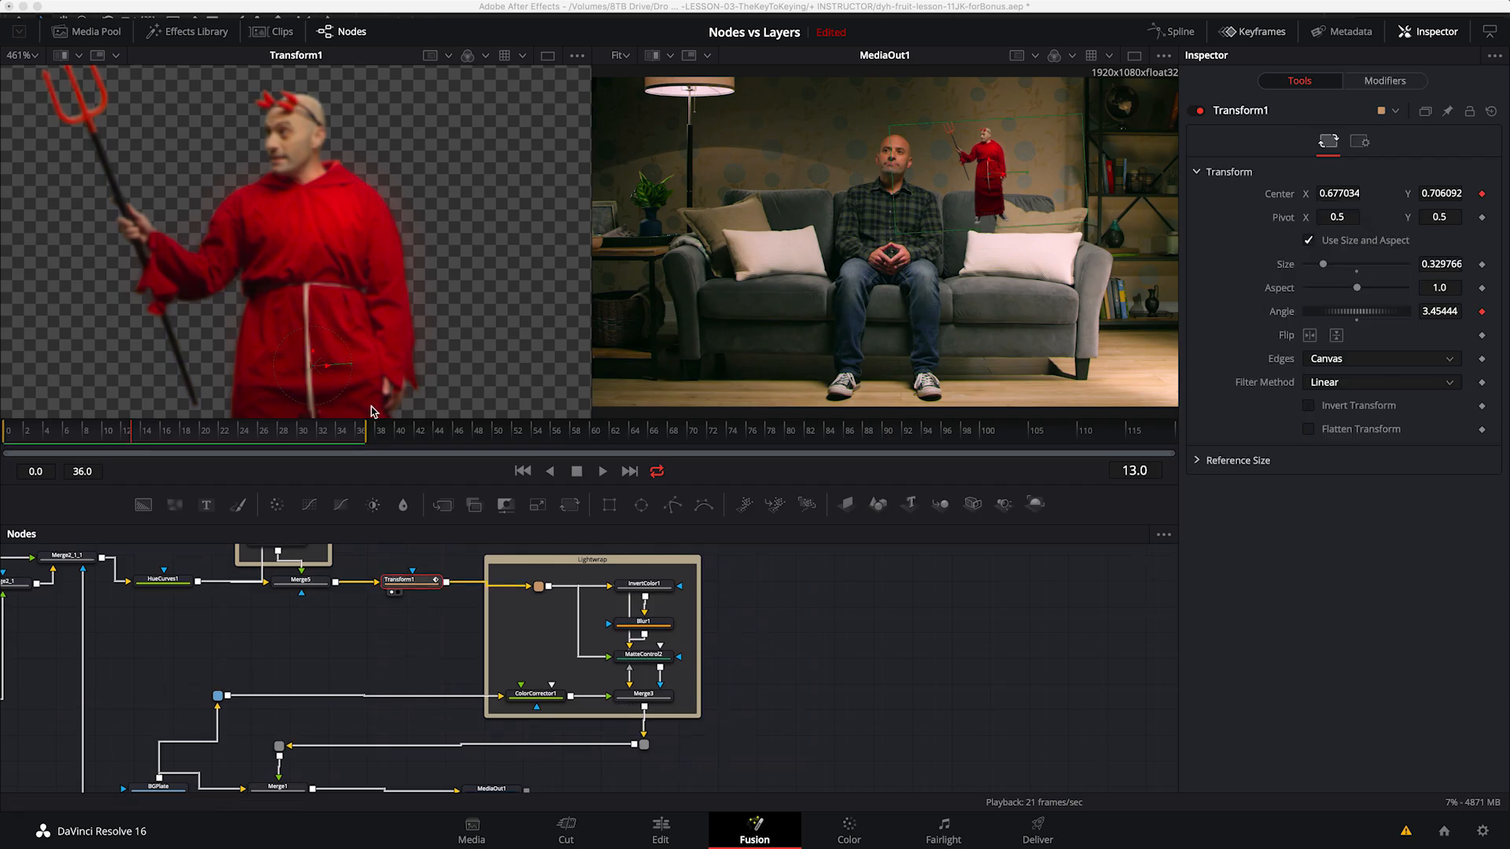
click(643, 696)
key(1)
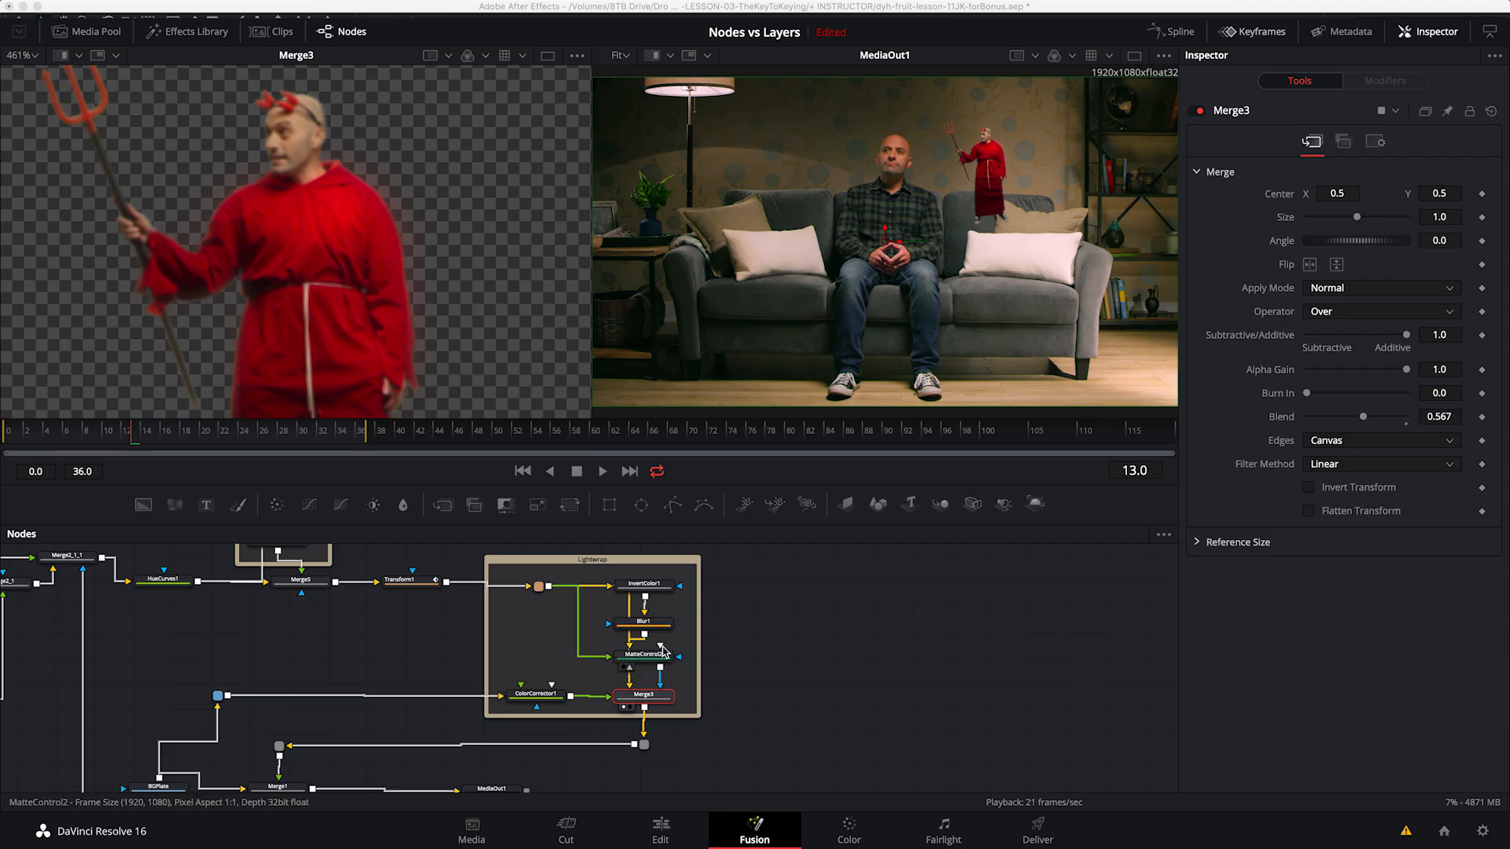
Step: View Merge1, the devil composited over the background plate, and fit the whole frame beside the MediaOut1 view
scroll(364, 780, down, 5)
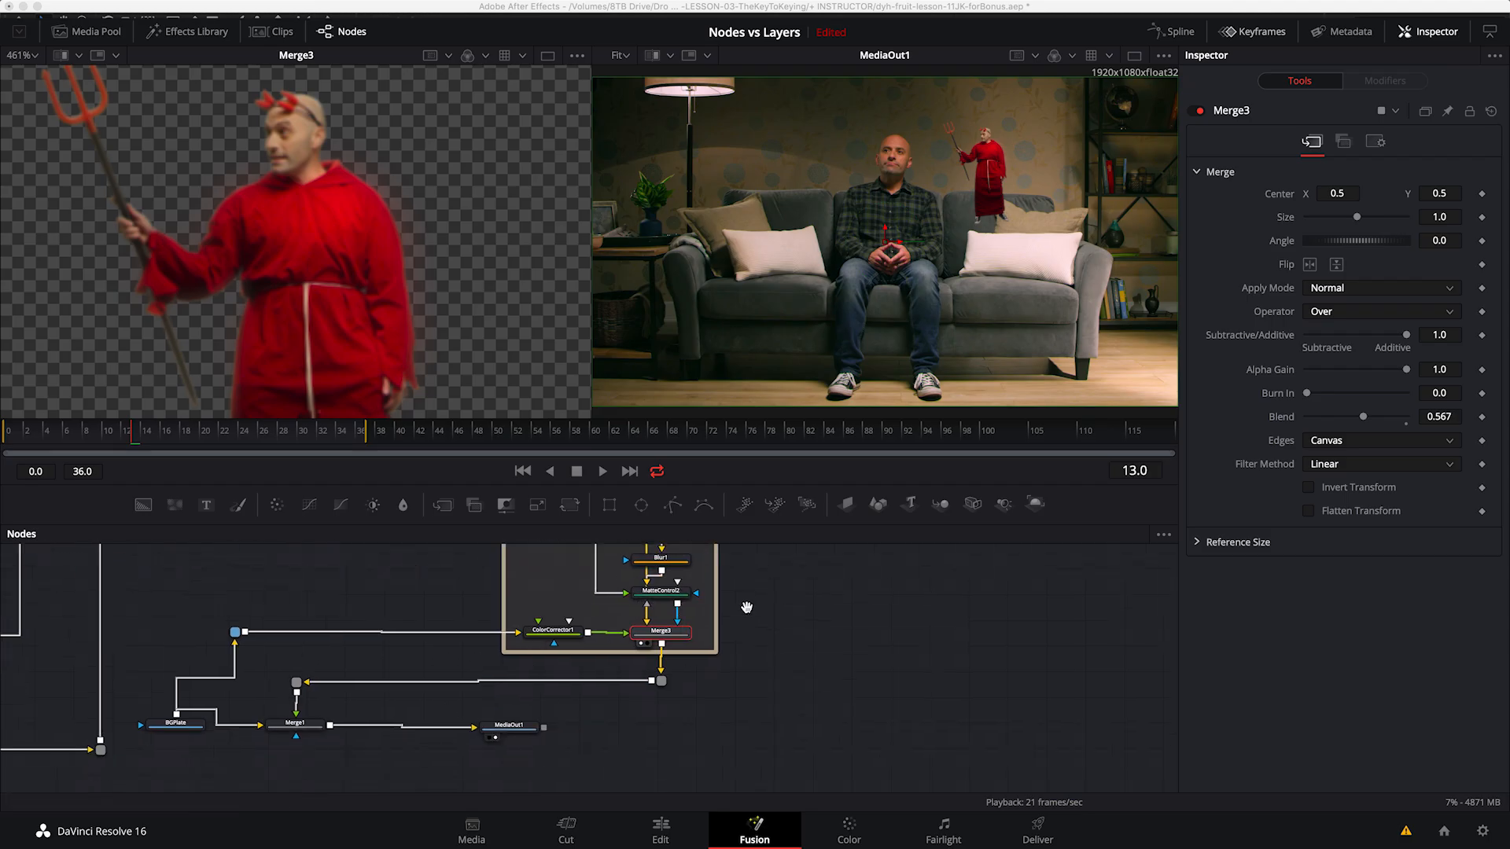
click(330, 674)
key(1)
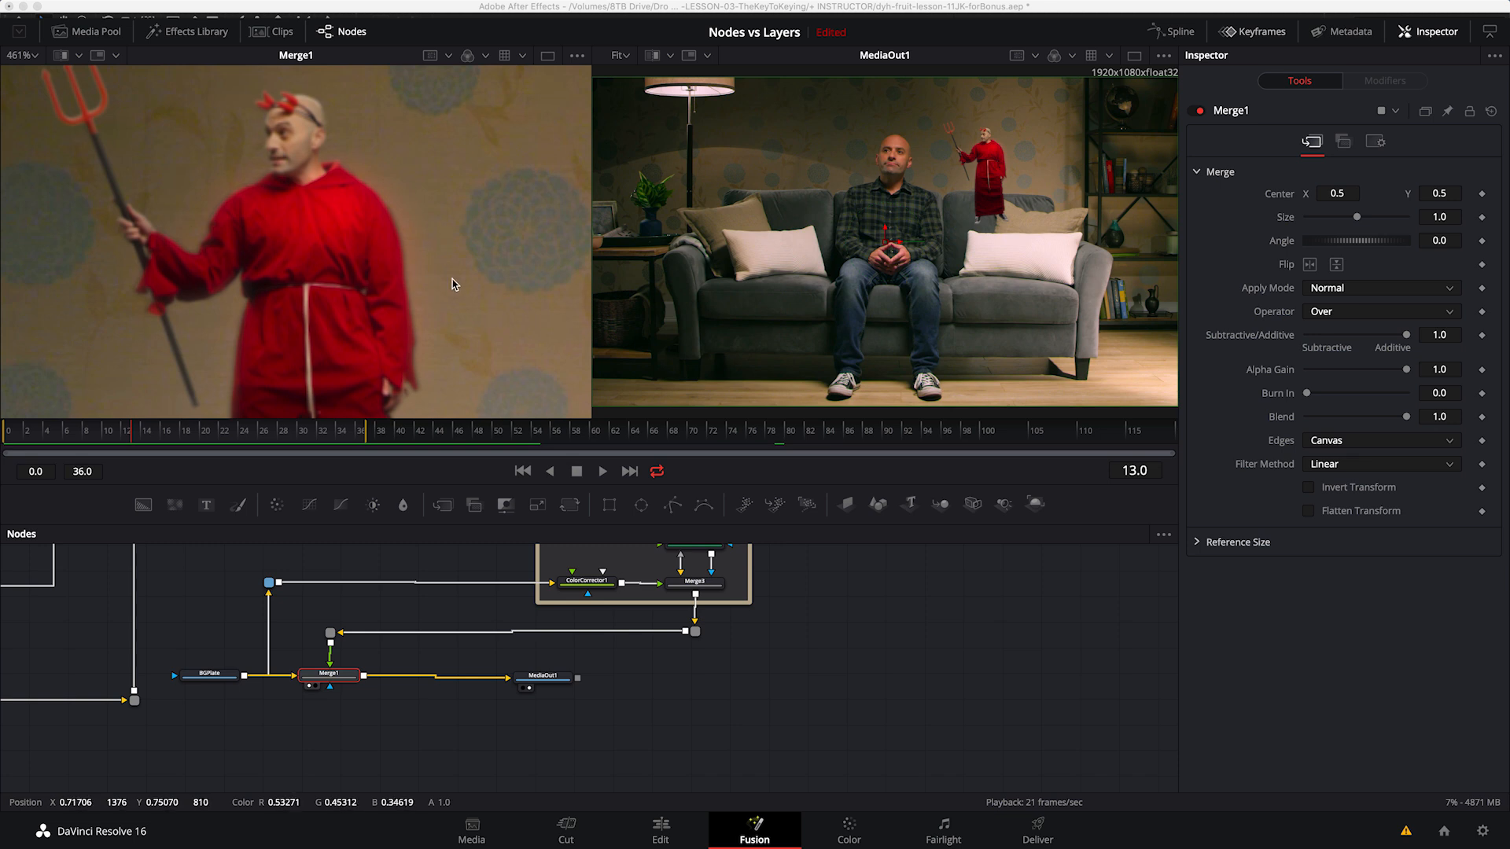
key(ctrl+f)
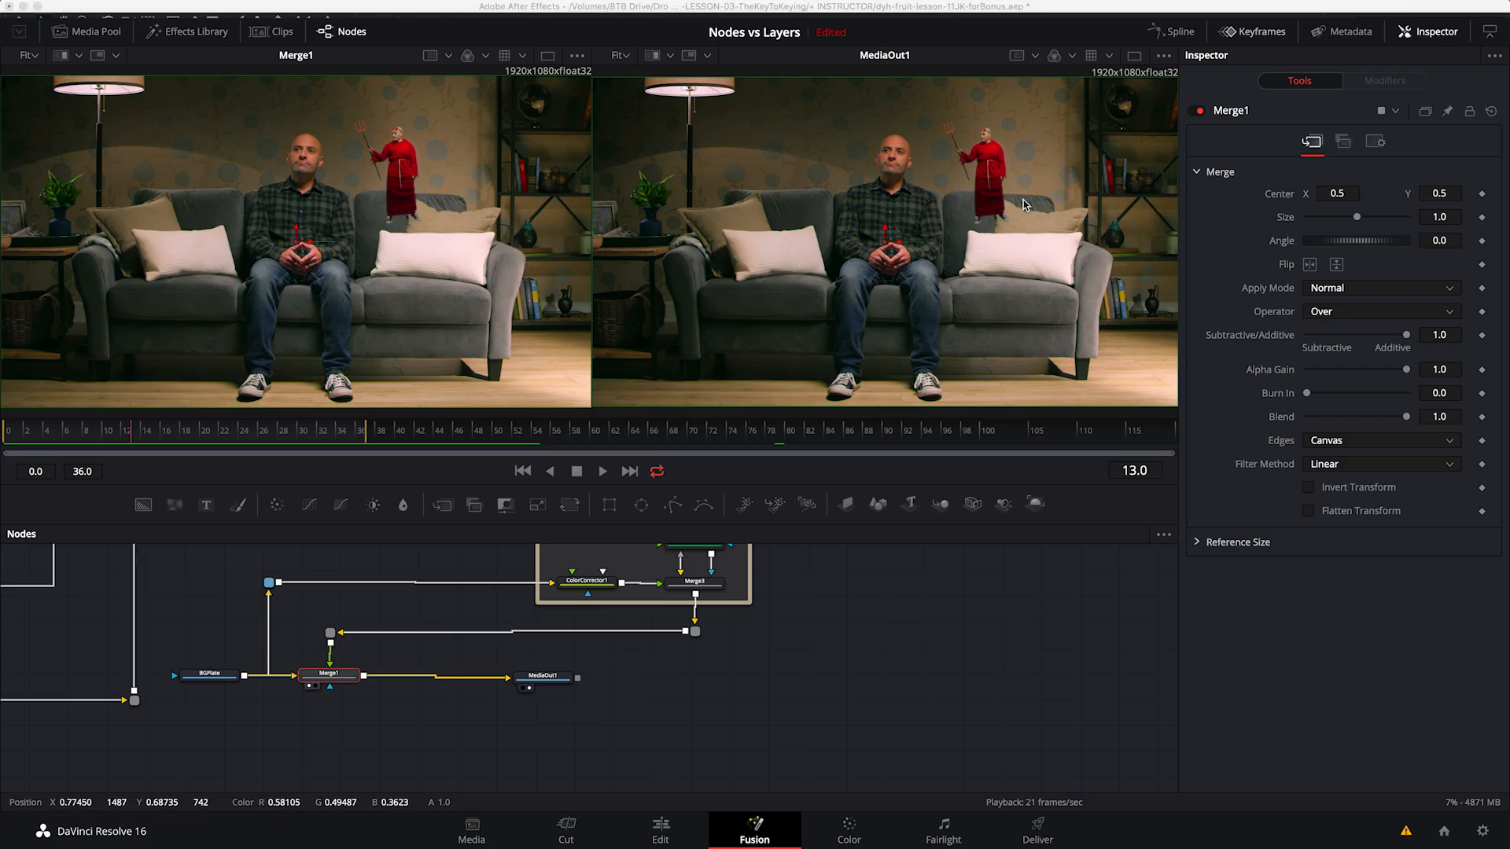
Step: Show the entire node tree, from the source and mask nodes through the light wrap to MediaOut1
drag(512, 643, 593, 669)
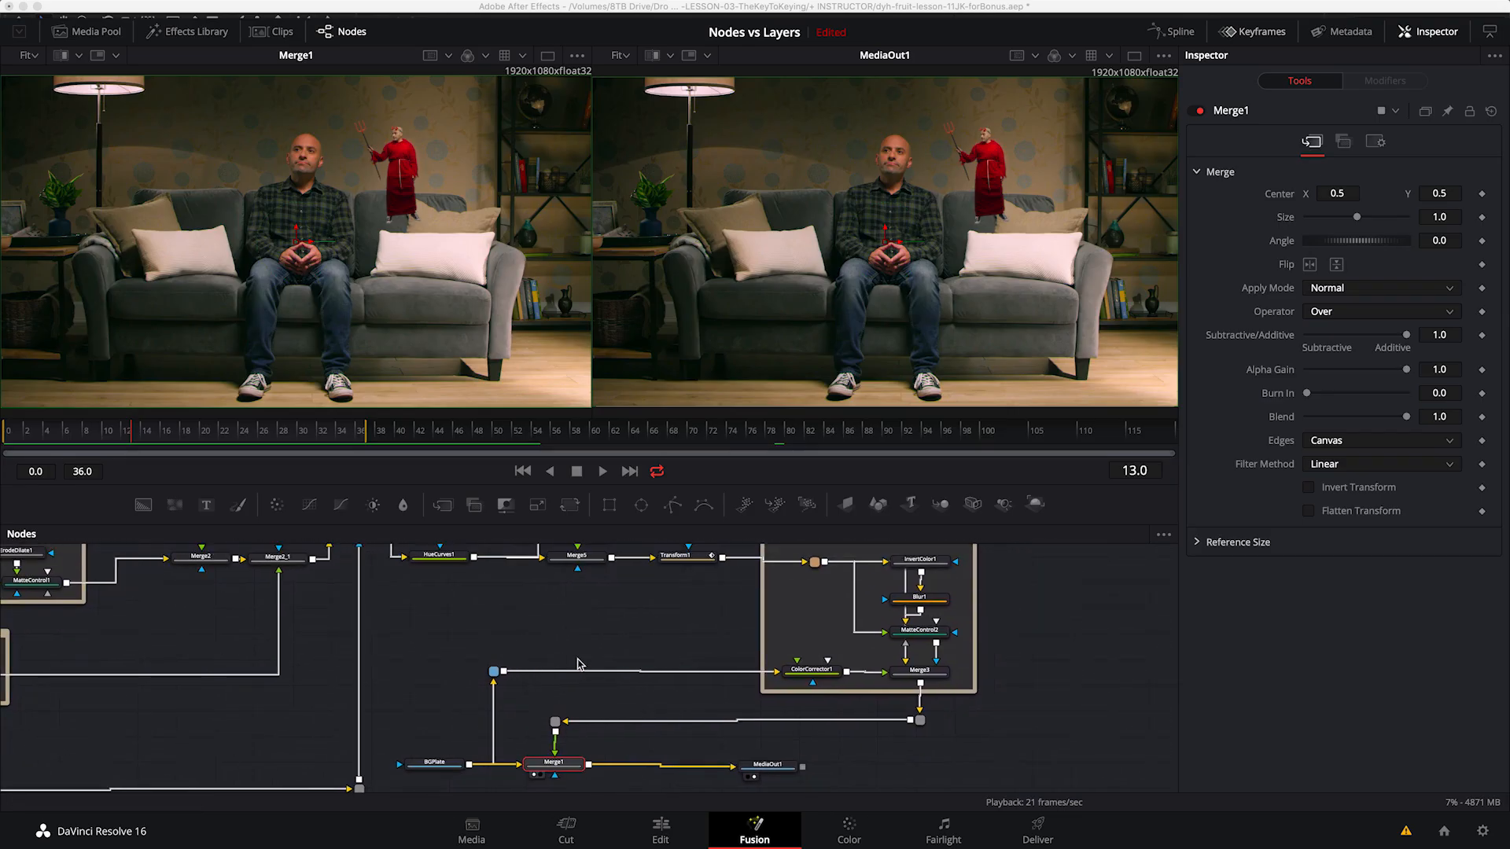
key(ctrl+f)
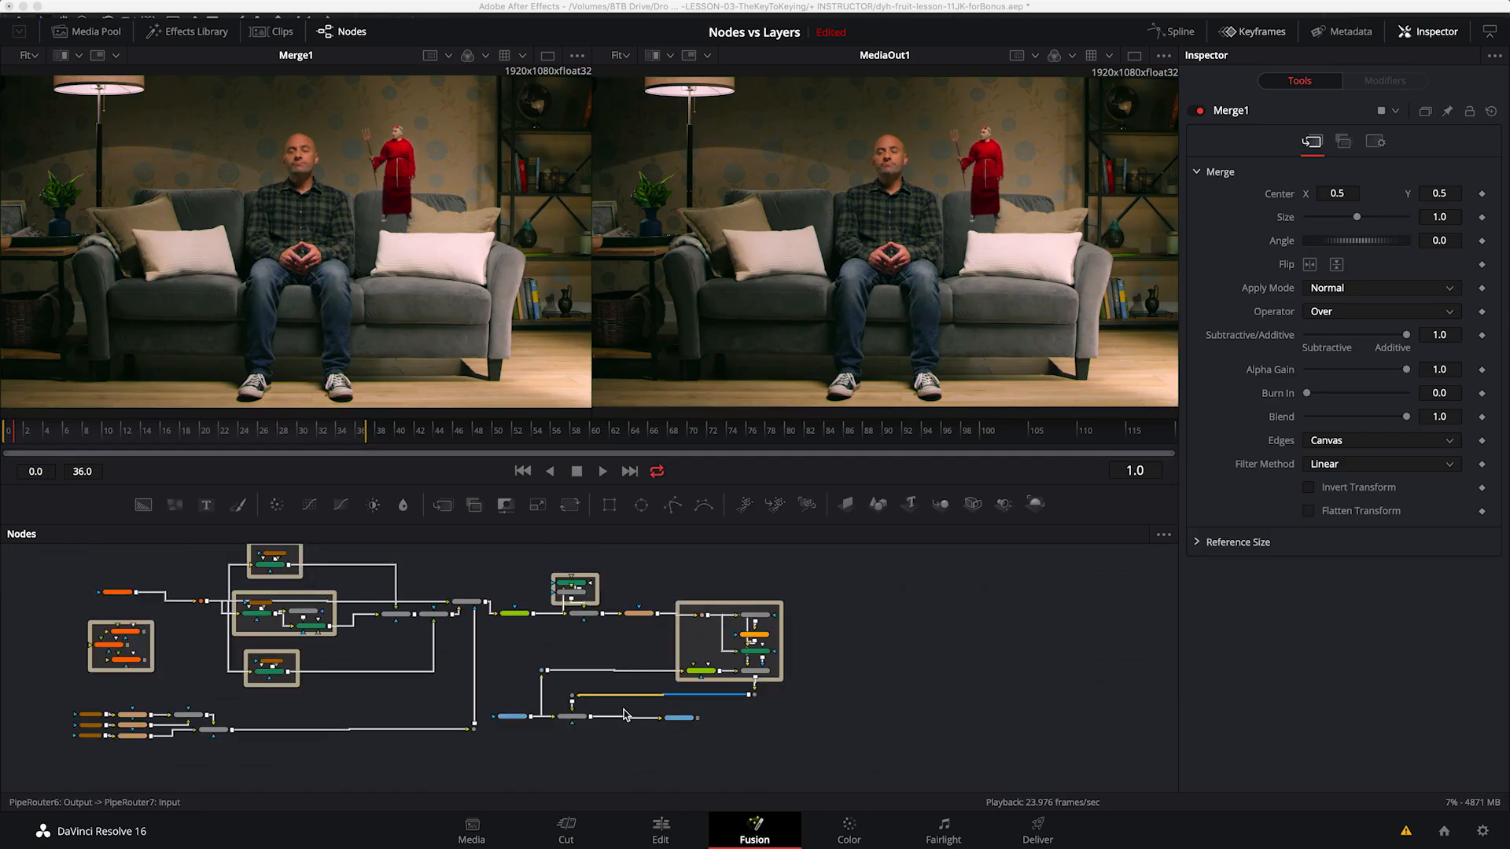
drag(423, 712, 487, 724)
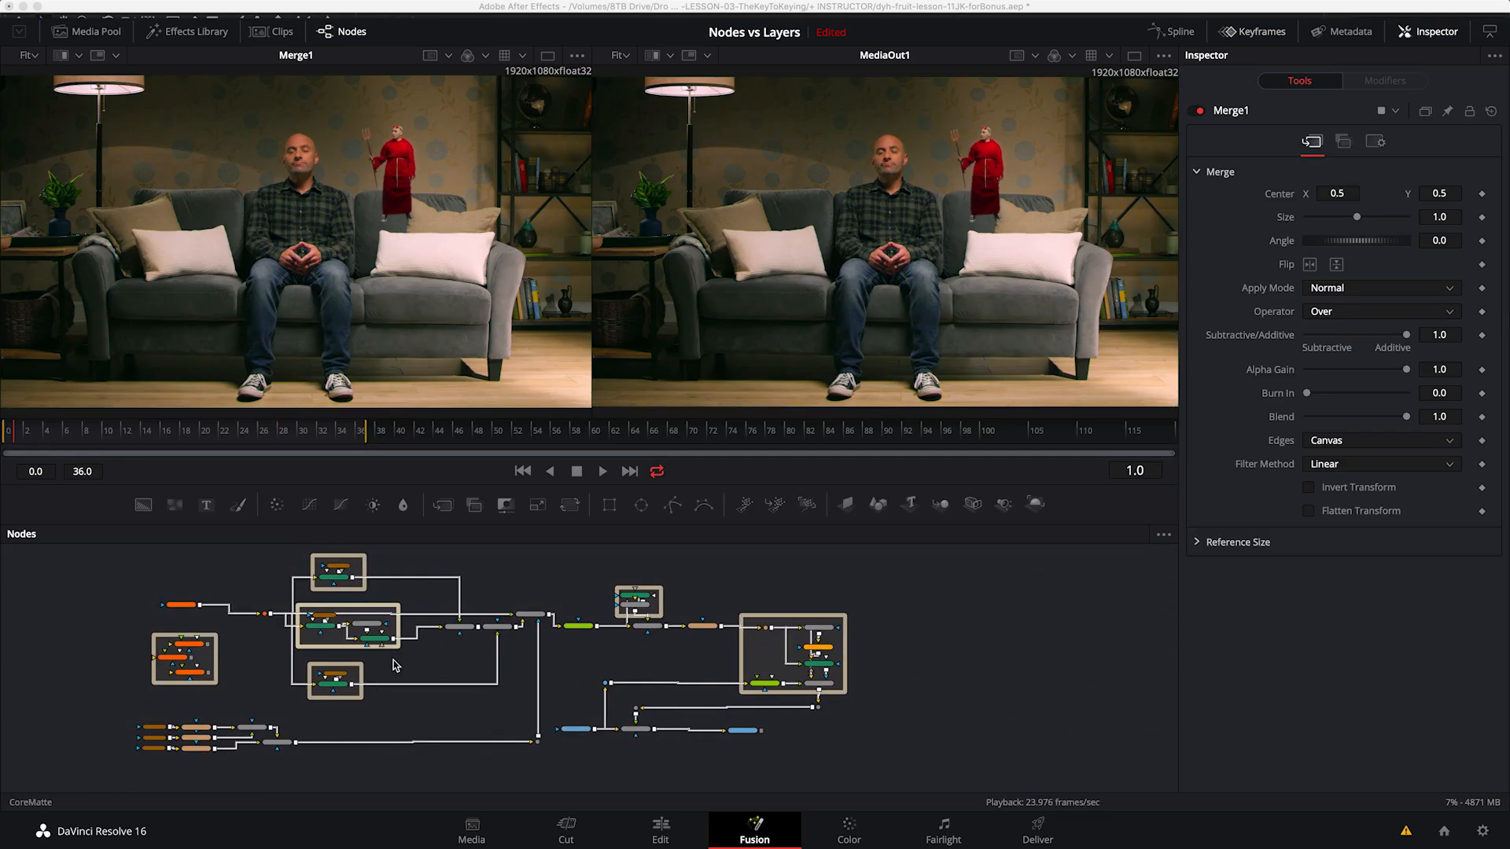